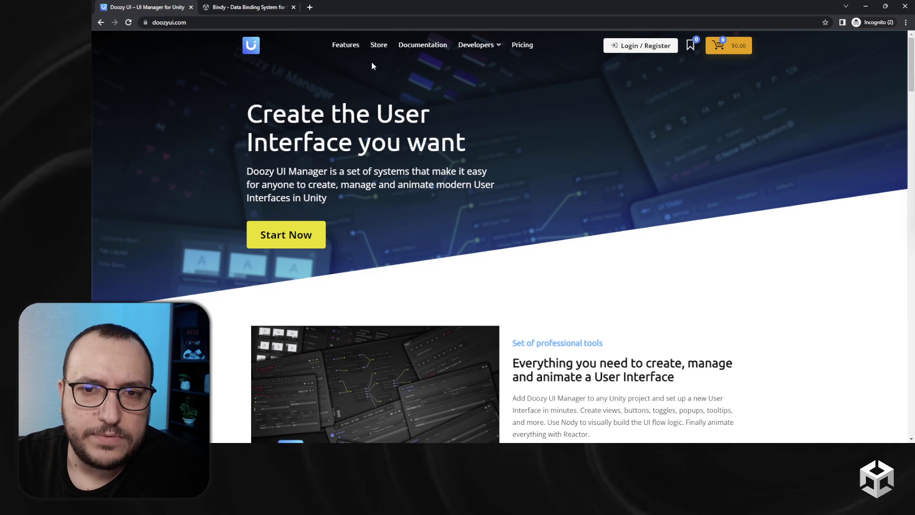
Open the Bindy product page in a new tab and move that tab into second place.
{"action": "scroll", "coordinate": [351, 315], "scroll_direction": "down", "scroll_amount": 5}
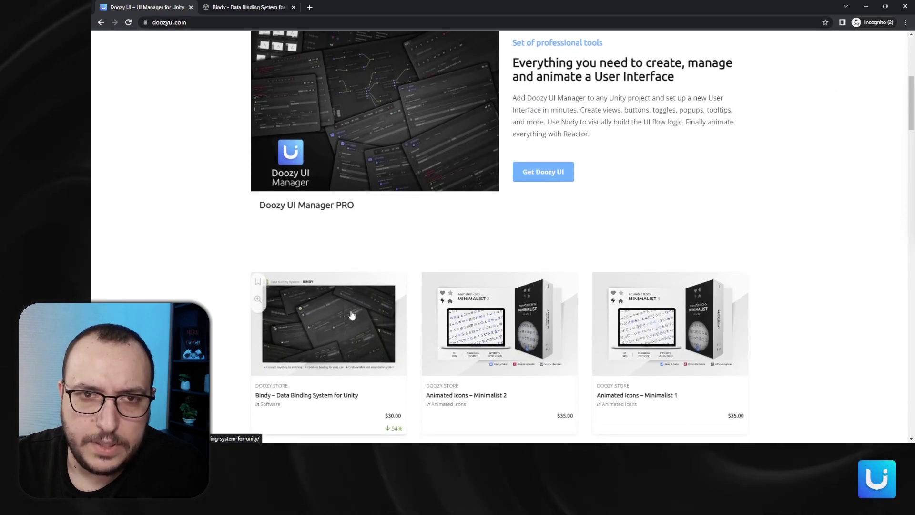
{"action": "left_click", "coordinate": [351, 315]}
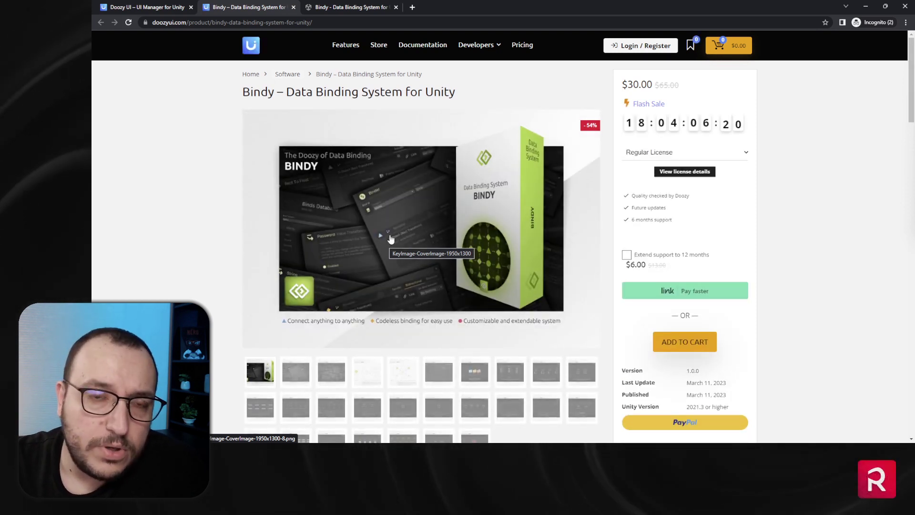
{"action": "left_click", "coordinate": [176, 6]}
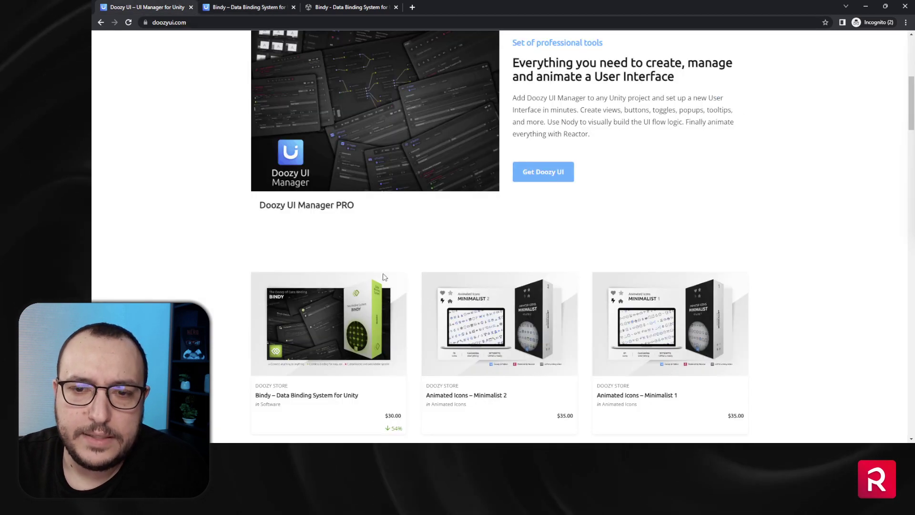
{"action": "scroll", "coordinate": [448, 259], "scroll_direction": "up", "scroll_amount": 3}
{"action": "left_click", "coordinate": [352, 7]}
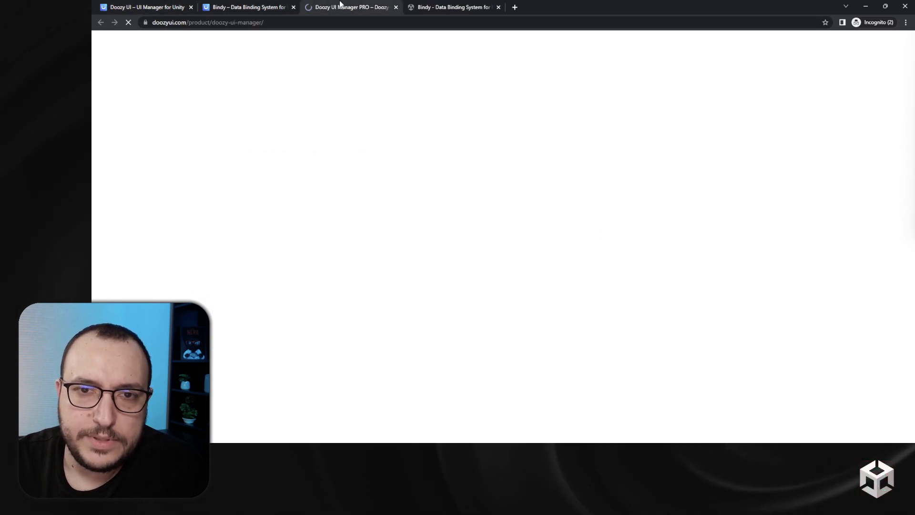
{"action": "left_click_drag", "start_coordinate": [340, 5], "coordinate": [260, 6]}
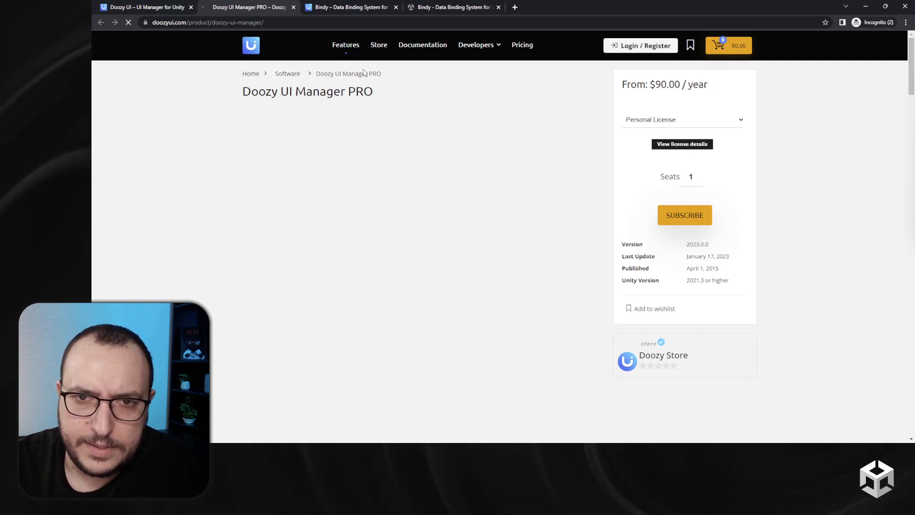
From the Doozy UI features overview, open the Bindy feature card.
{"action": "scroll", "coordinate": [327, 143], "scroll_direction": "down", "scroll_amount": 3}
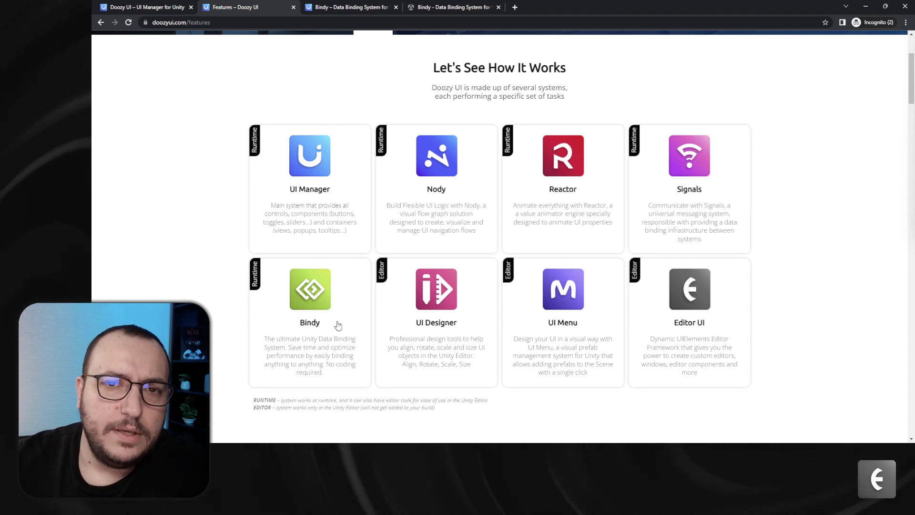
{"action": "left_click", "coordinate": [176, 7]}
{"action": "scroll", "coordinate": [241, 152], "scroll_direction": "up", "scroll_amount": 4}
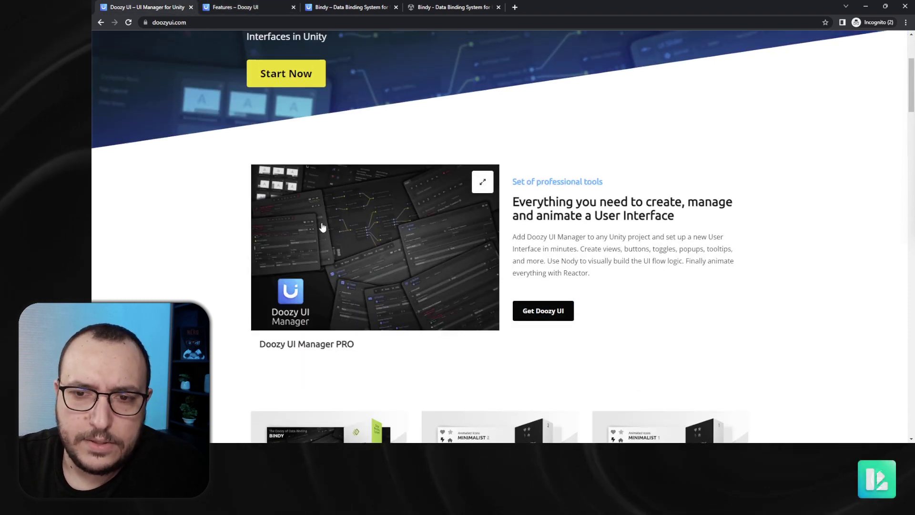
{"action": "key", "text": "ctrl+Tab"}
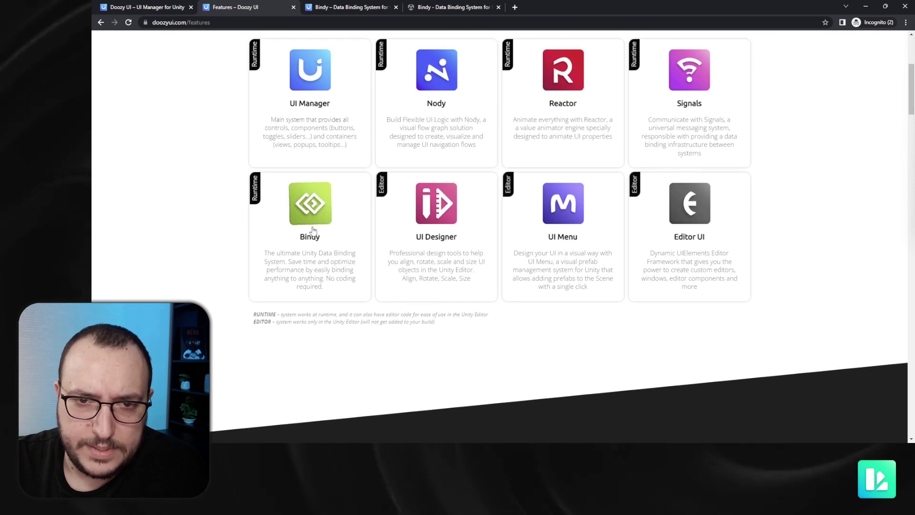
{"action": "left_click", "coordinate": [321, 255]}
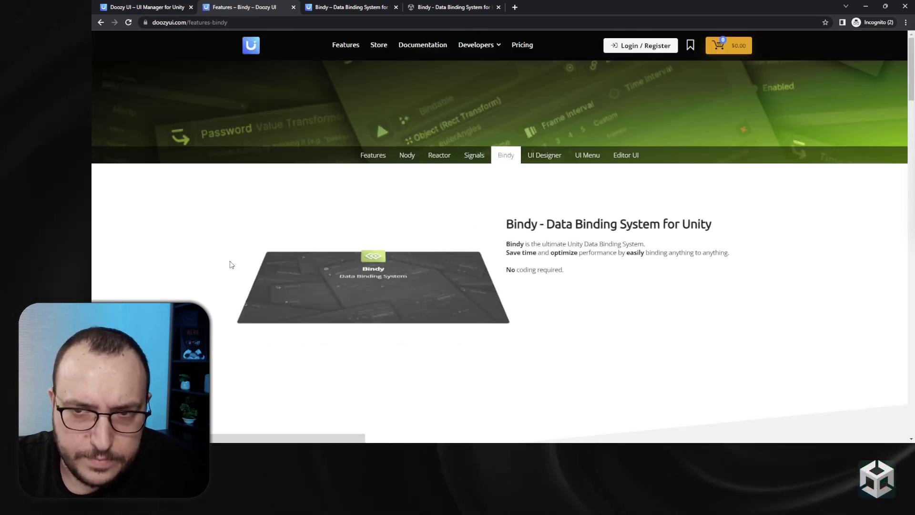
Scroll through the Bindy introduction down to the Connection Types section on Sender, Bidirectional and Receiver.
{"action": "scroll", "coordinate": [615, 268], "scroll_direction": "down", "scroll_amount": 3}
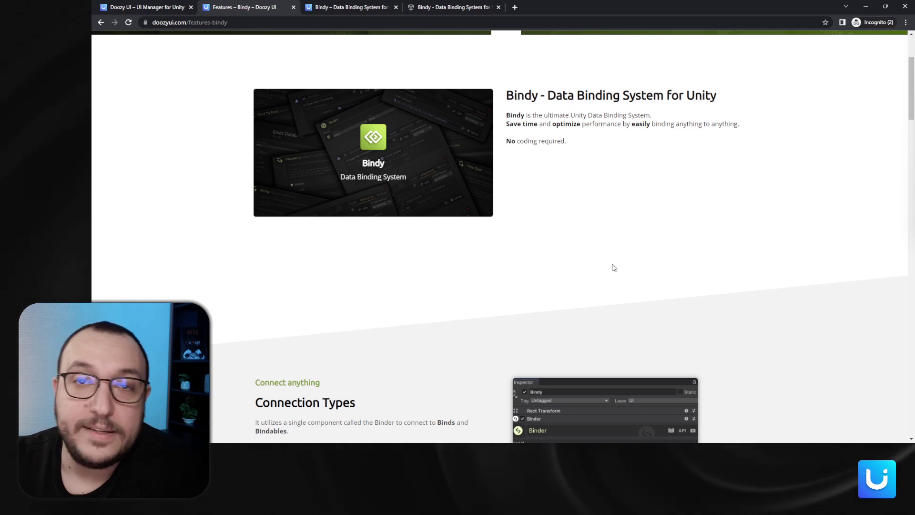
{"action": "scroll", "coordinate": [611, 239], "scroll_direction": "down", "scroll_amount": 2}
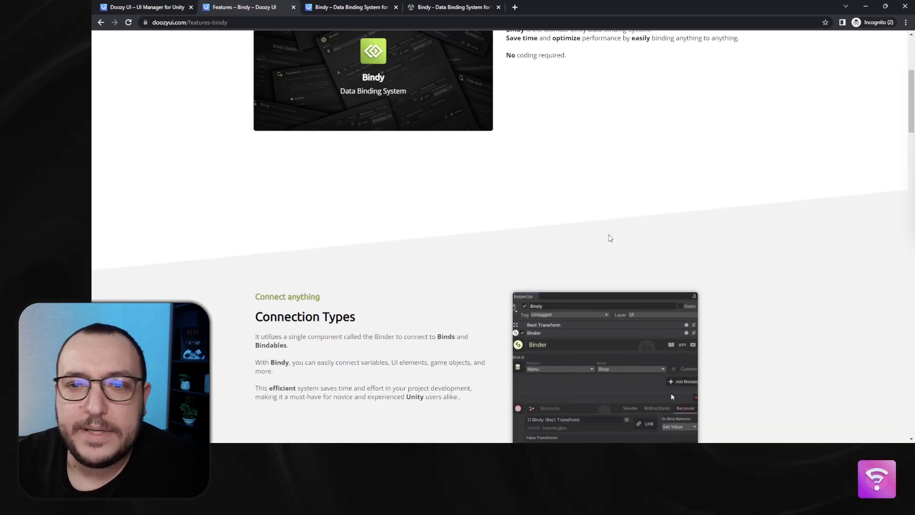
{"action": "scroll", "coordinate": [610, 238], "scroll_direction": "up", "scroll_amount": 2}
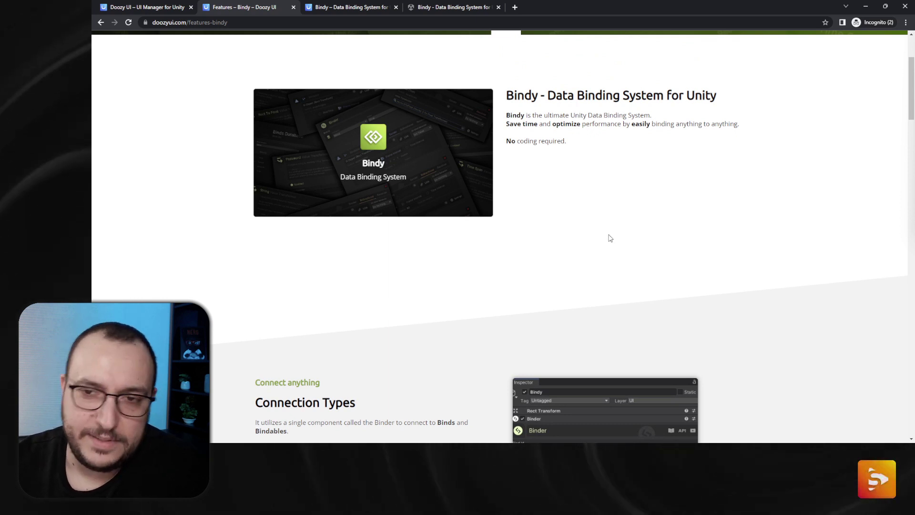
{"action": "scroll", "coordinate": [610, 239], "scroll_direction": "down", "scroll_amount": 5}
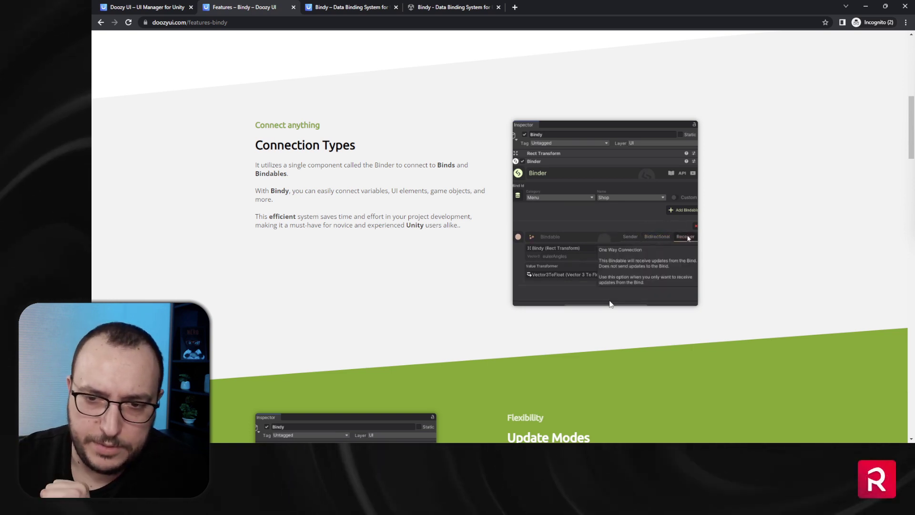
{"action": "scroll", "coordinate": [580, 336], "scroll_direction": "up", "scroll_amount": 10}
View the Bindy binder diagram enlarged on the product page, close it, and return to the features tab.
{"action": "left_click", "coordinate": [453, 7]}
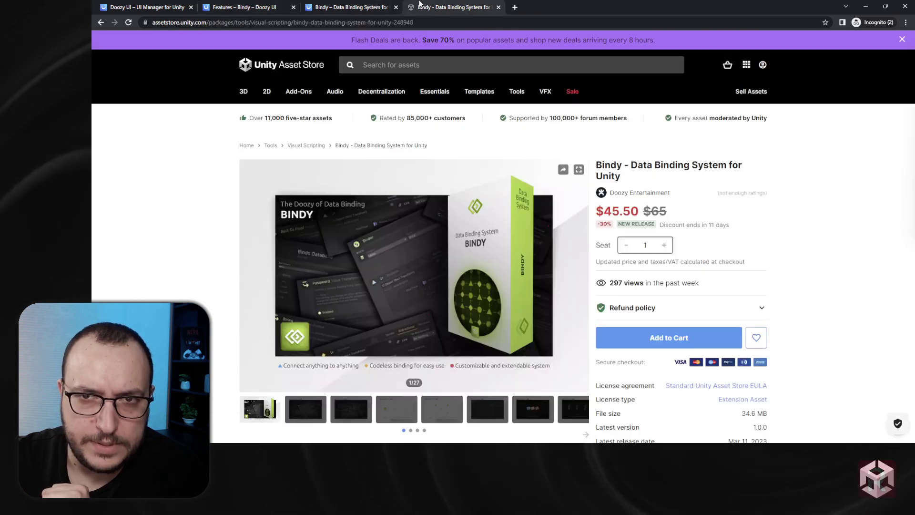
{"action": "left_click", "coordinate": [372, 7]}
{"action": "left_click", "coordinate": [367, 372]}
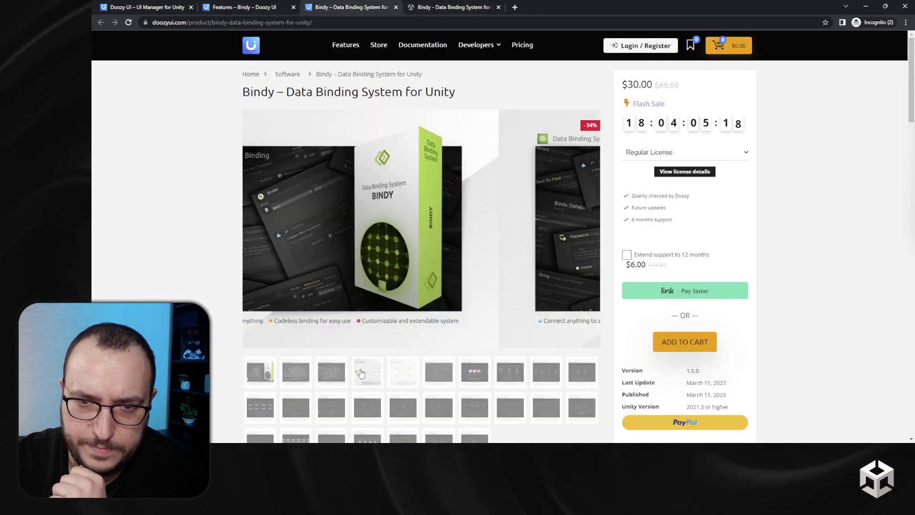
{"action": "left_click", "coordinate": [355, 281]}
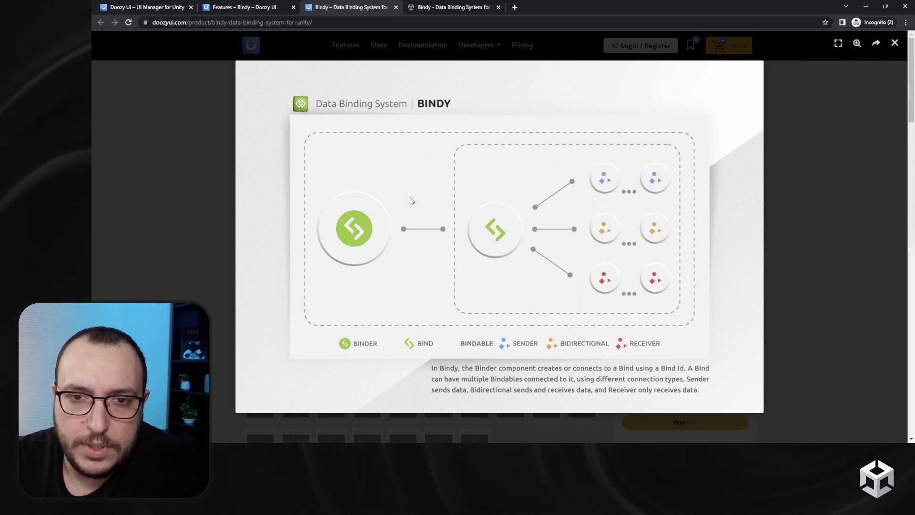
{"action": "left_click", "coordinate": [791, 221]}
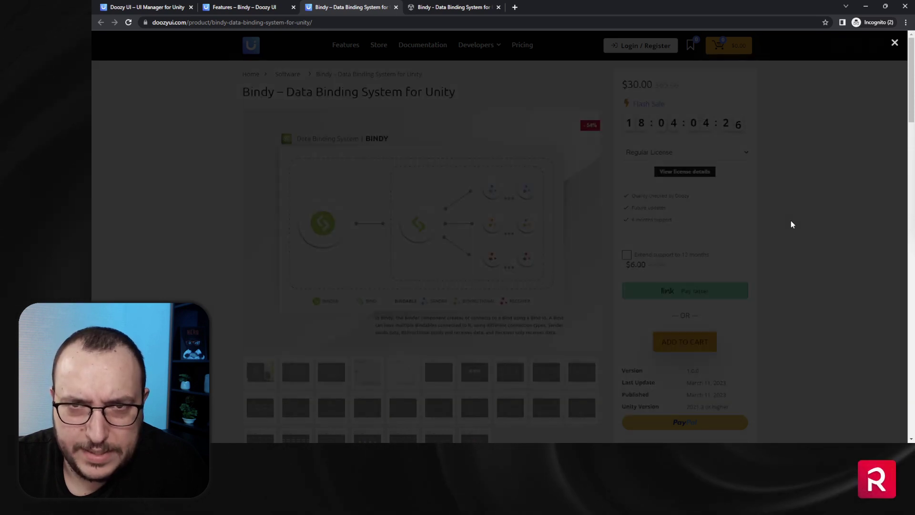
{"action": "key", "text": "ctrl+shift+Tab"}
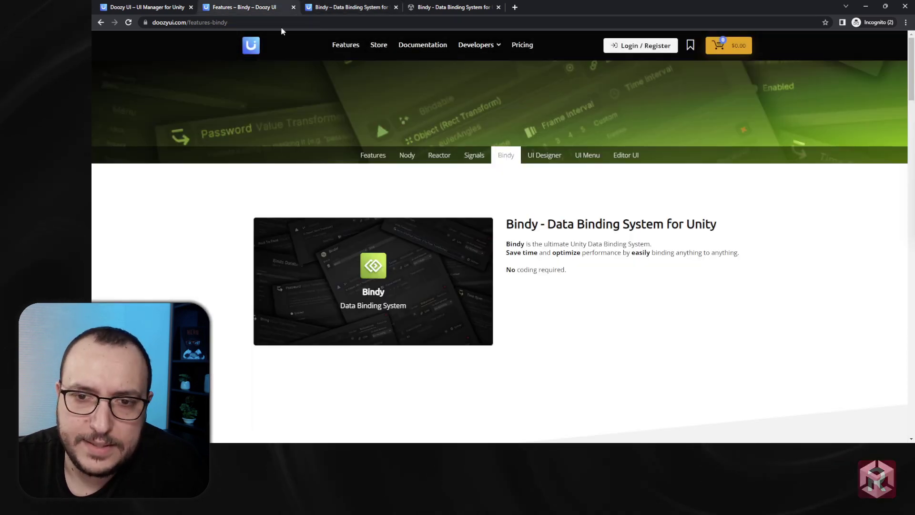
Scroll past Connection Types to the Update Modes section covering RealTime, FrameBased and TimeBased.
{"action": "scroll", "coordinate": [595, 299], "scroll_direction": "down", "scroll_amount": 1}
{"action": "scroll", "coordinate": [594, 300], "scroll_direction": "down", "scroll_amount": 7}
{"action": "scroll", "coordinate": [593, 296], "scroll_direction": "up", "scroll_amount": 2}
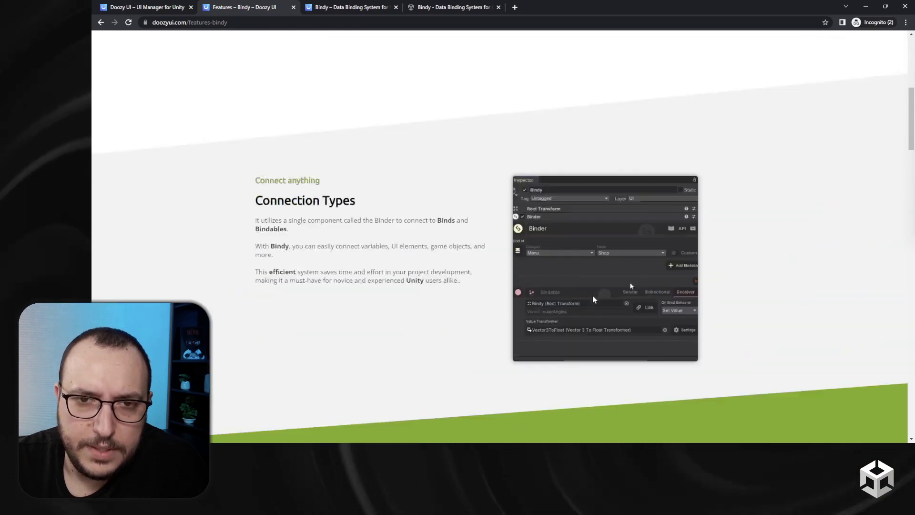
{"action": "scroll", "coordinate": [482, 297], "scroll_direction": "down", "scroll_amount": 7}
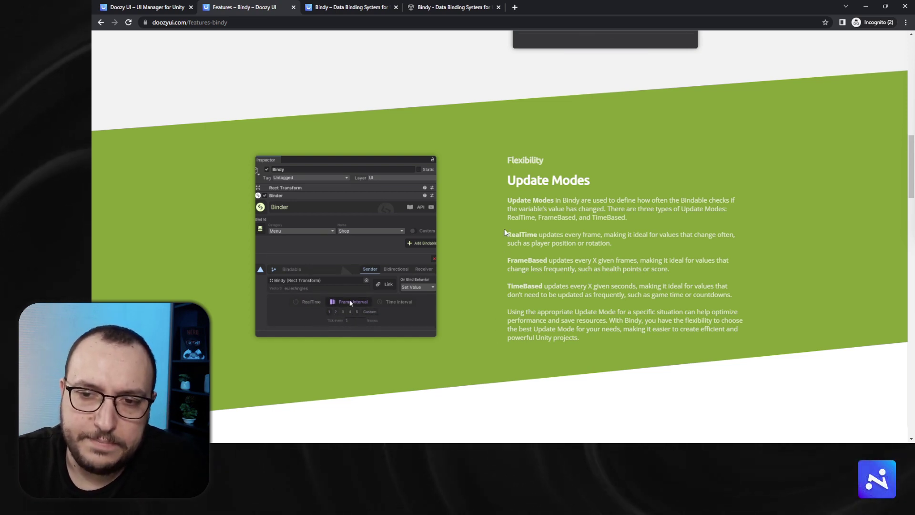
Highlight the RealTime update mode description, then the whole FrameBased paragraph.
{"action": "left_click_drag", "start_coordinate": [509, 227], "coordinate": [636, 244]}
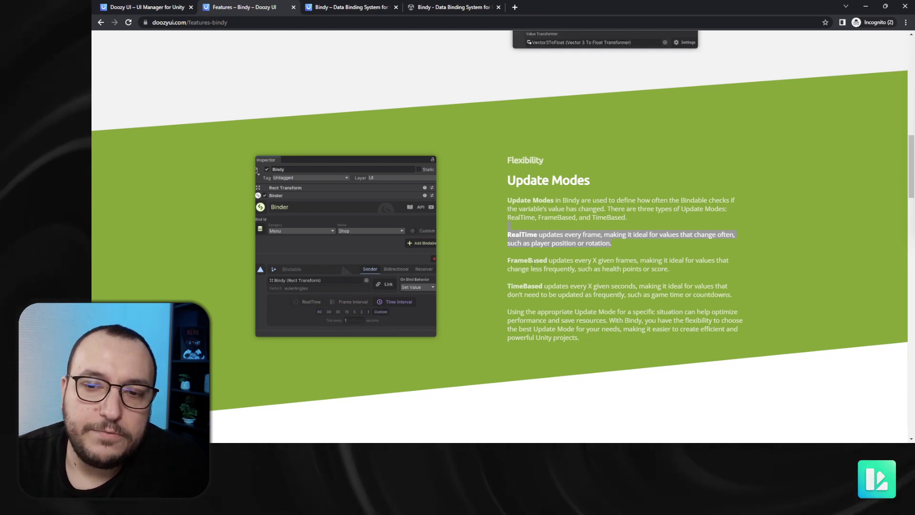
{"action": "triple_click", "coordinate": [713, 271]}
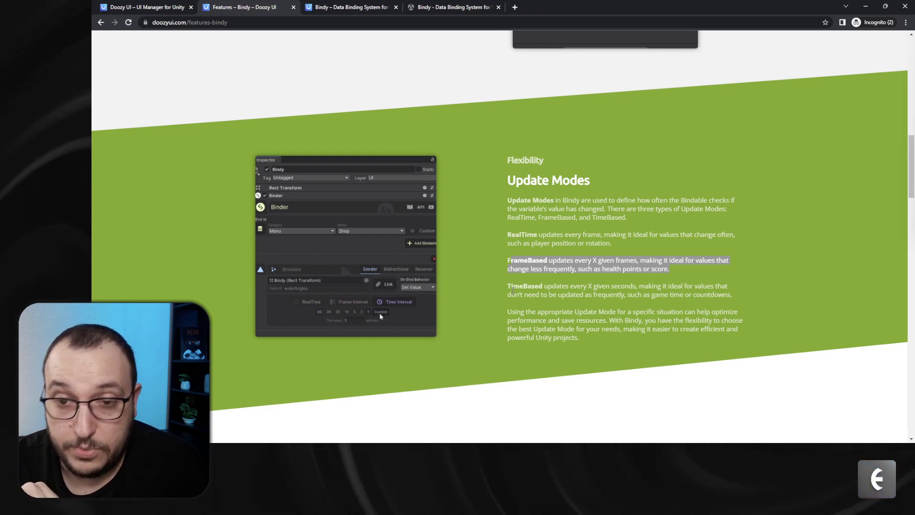
{"action": "scroll", "coordinate": [512, 291], "scroll_direction": "down", "scroll_amount": 12}
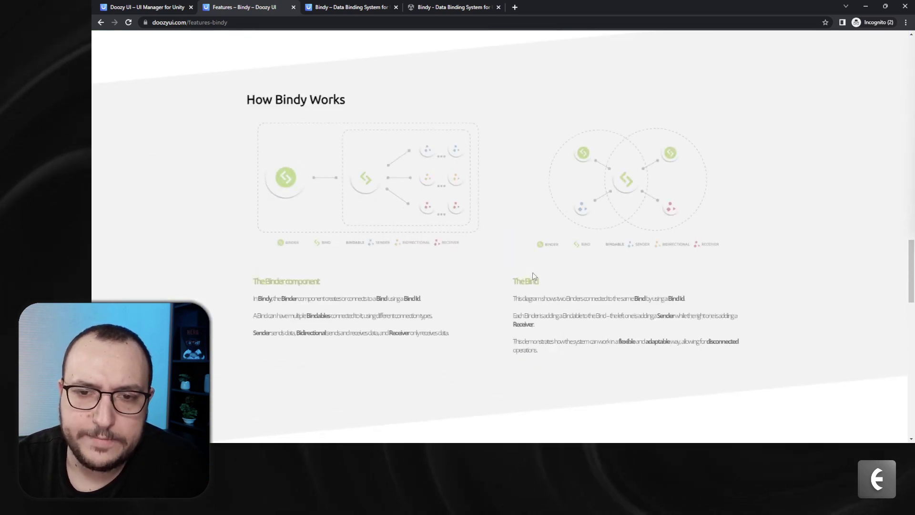
Scroll down through the How Bindy Works diagrams on the Binder component and the Bind.
{"action": "scroll", "coordinate": [532, 274], "scroll_direction": "down", "scroll_amount": 8}
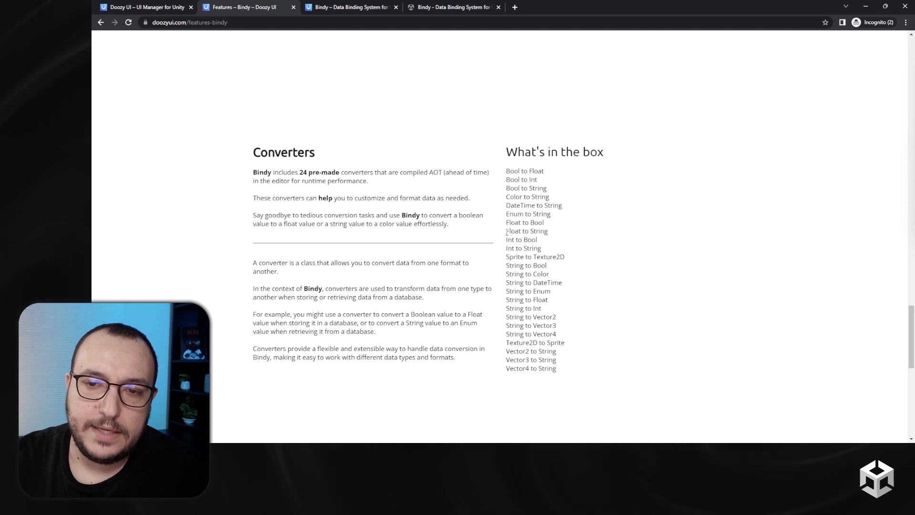
Highlight 'Float to String' in the What's in the box converters list.
{"action": "left_click_drag", "start_coordinate": [507, 232], "coordinate": [552, 233]}
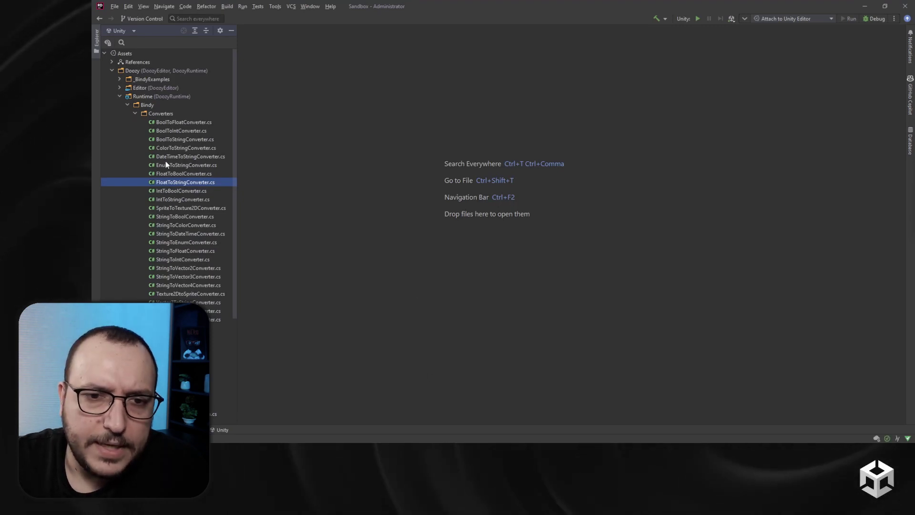
Open FloatToStringConverter.cs from Bindy's Converters folder.
{"action": "left_click", "coordinate": [135, 114]}
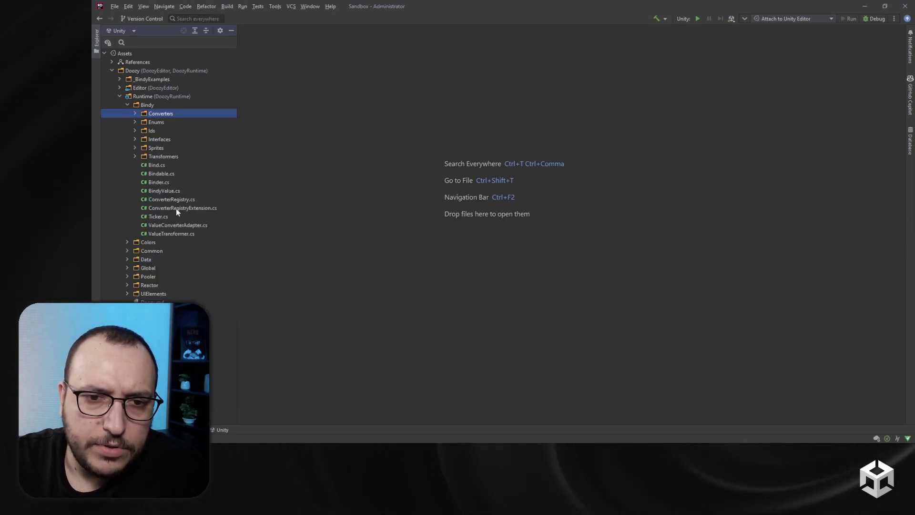
{"action": "left_click", "coordinate": [134, 114]}
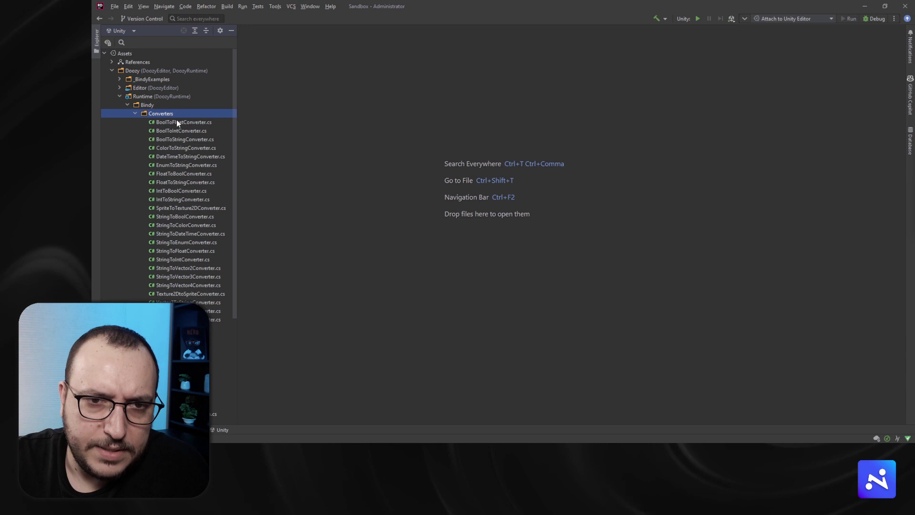
{"action": "double_click", "coordinate": [185, 182]}
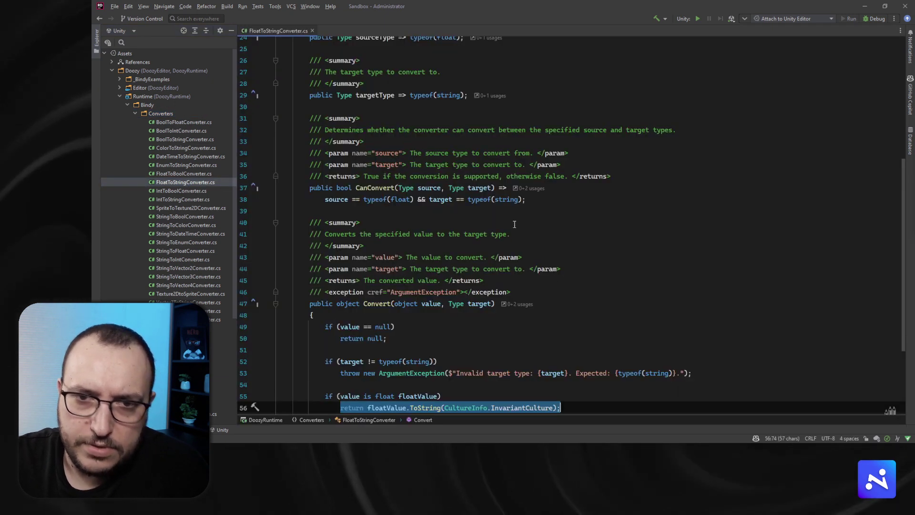
{"action": "scroll", "coordinate": [522, 229], "scroll_direction": "up", "scroll_amount": 7}
{"action": "left_click", "coordinate": [400, 158]}
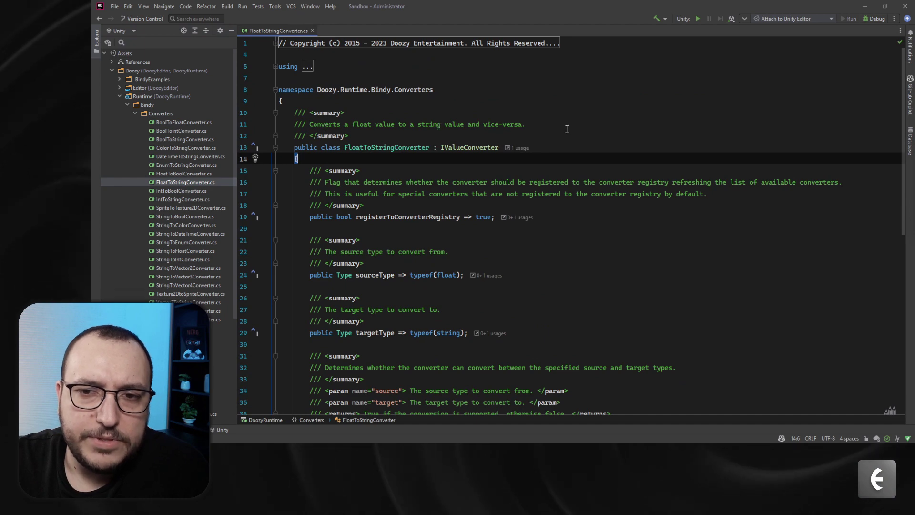
{"action": "scroll", "coordinate": [548, 122], "scroll_direction": "down", "scroll_amount": 2}
{"action": "scroll", "coordinate": [544, 116], "scroll_direction": "up", "scroll_amount": 2}
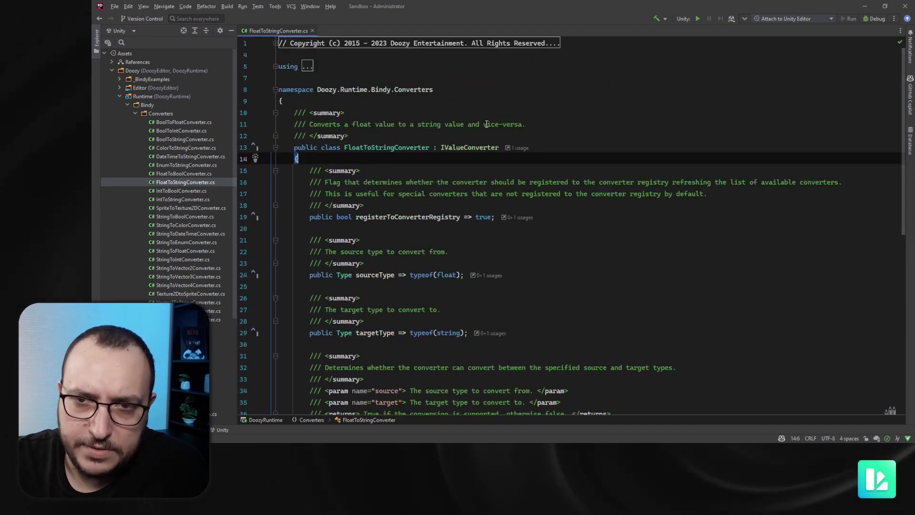
Remove ' and vice-versa' from the line 11 summary comment.
{"action": "left_click", "coordinate": [548, 124]}
{"action": "scroll", "coordinate": [558, 122], "scroll_direction": "down", "scroll_amount": 3}
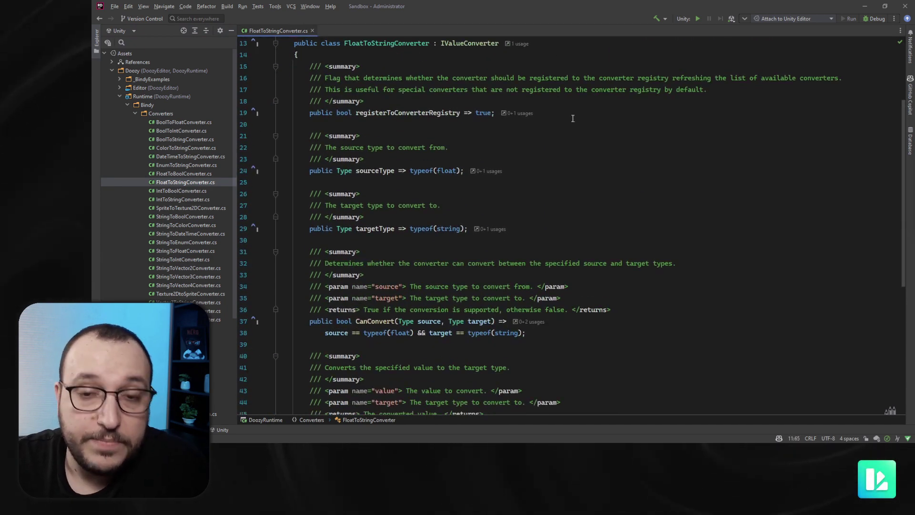
{"action": "scroll", "coordinate": [555, 74], "scroll_direction": "up", "scroll_amount": 4}
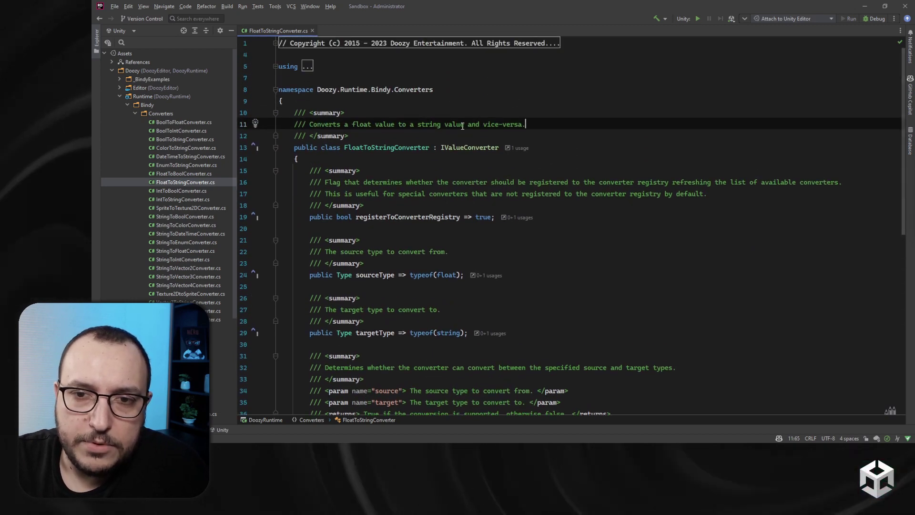
{"action": "left_click_drag", "start_coordinate": [465, 124], "coordinate": [523, 124]}
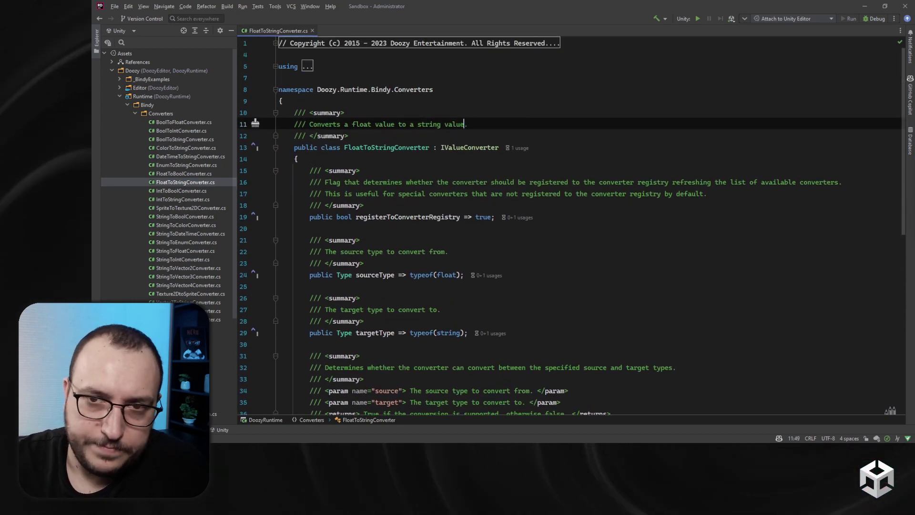
{"action": "left_click", "coordinate": [535, 167]}
Review the line 56 return statement, the FloatToStringConverter class name and the IValueConverter interface.
{"action": "scroll", "coordinate": [537, 161], "scroll_direction": "down", "scroll_amount": 5}
{"action": "scroll", "coordinate": [534, 152], "scroll_direction": "up", "scroll_amount": 3}
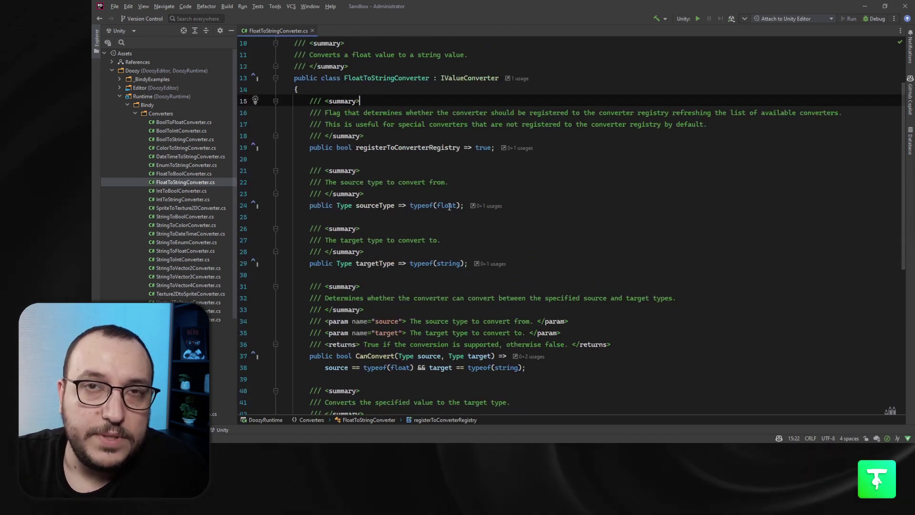
{"action": "scroll", "coordinate": [449, 207], "scroll_direction": "down", "scroll_amount": 4}
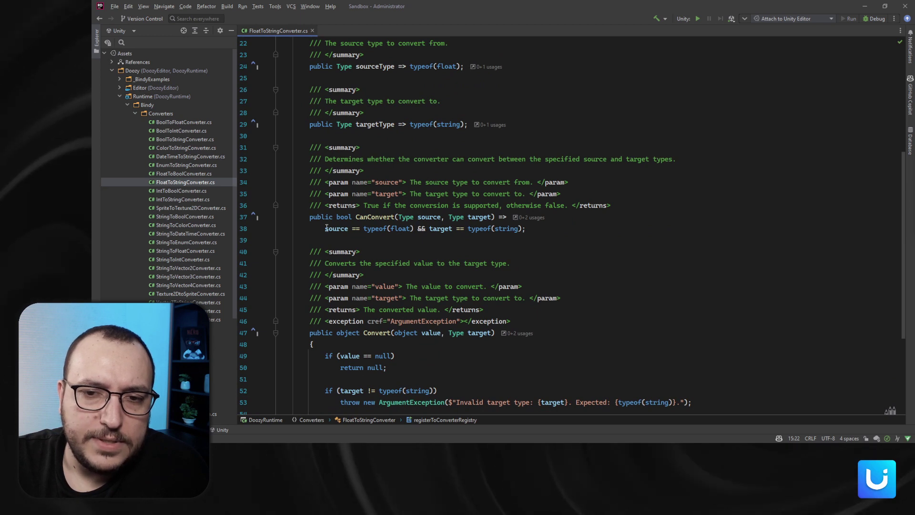
{"action": "scroll", "coordinate": [514, 218], "scroll_direction": "down", "scroll_amount": 4}
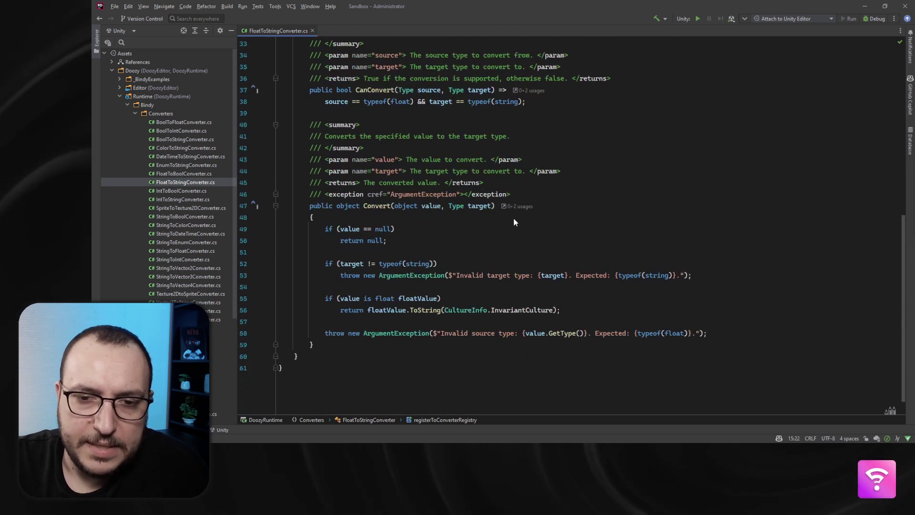
{"action": "left_click_drag", "start_coordinate": [337, 285], "coordinate": [586, 281]}
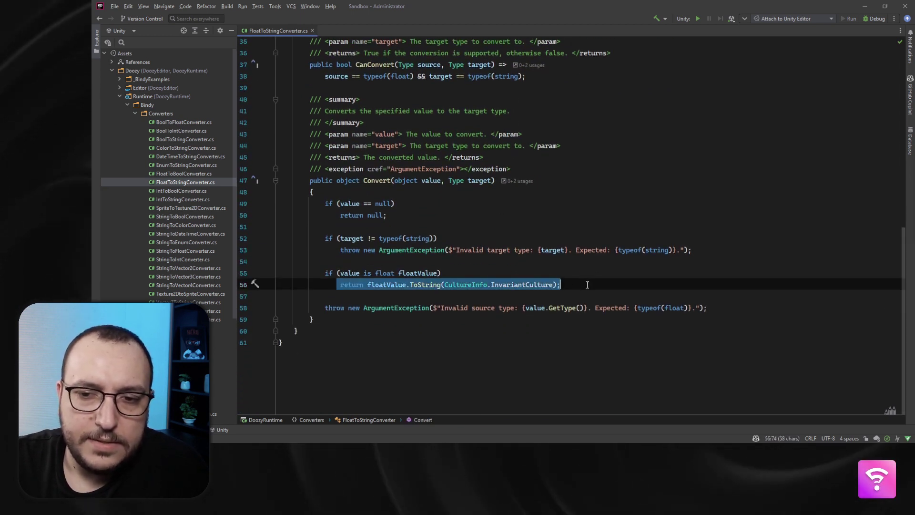
{"action": "left_click", "coordinate": [588, 285]}
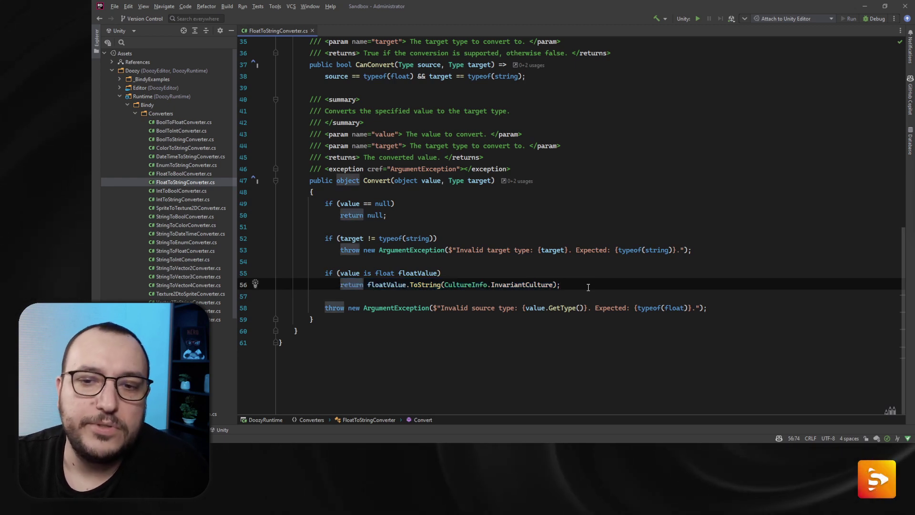
{"action": "scroll", "coordinate": [471, 125], "scroll_direction": "up", "scroll_amount": 10}
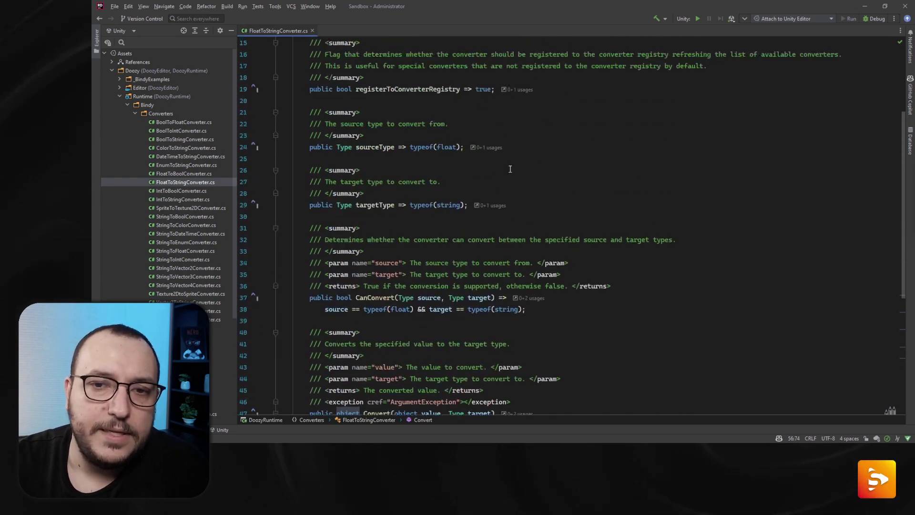
{"action": "double_click", "coordinate": [381, 134]}
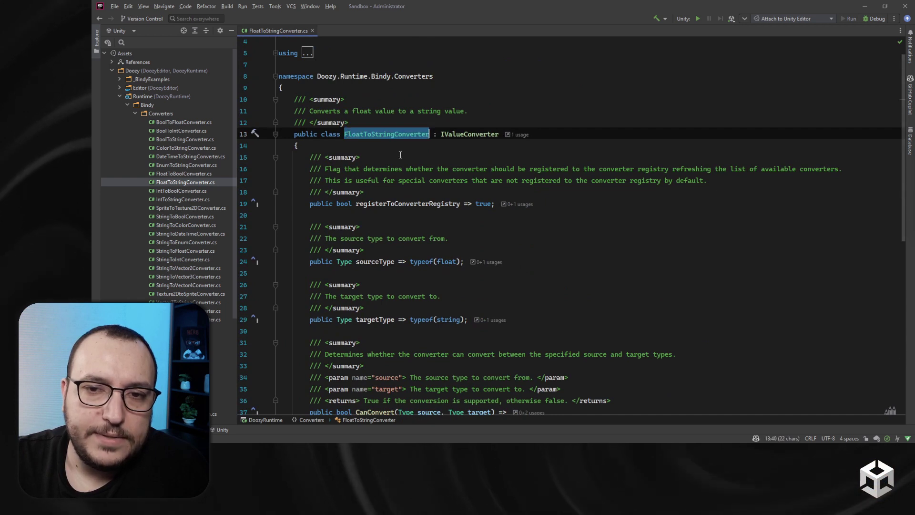
{"action": "double_click", "coordinate": [461, 135]}
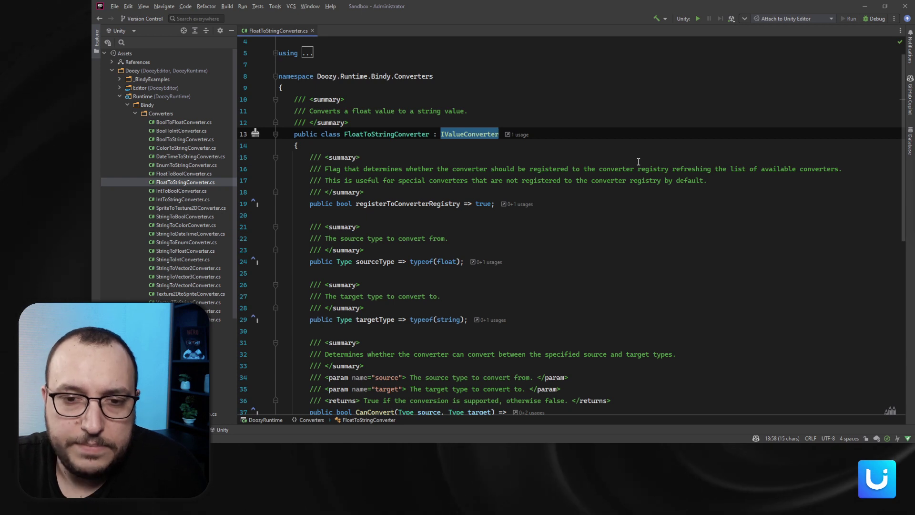
{"action": "scroll", "coordinate": [629, 164], "scroll_direction": "down", "scroll_amount": 4}
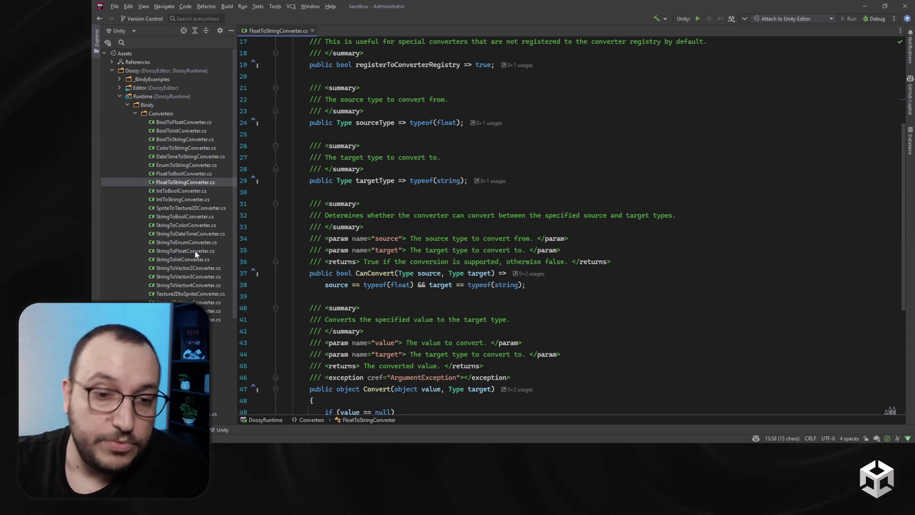
Switch to Unity so the edited scripts recompile.
{"action": "left_click", "coordinate": [136, 113]}
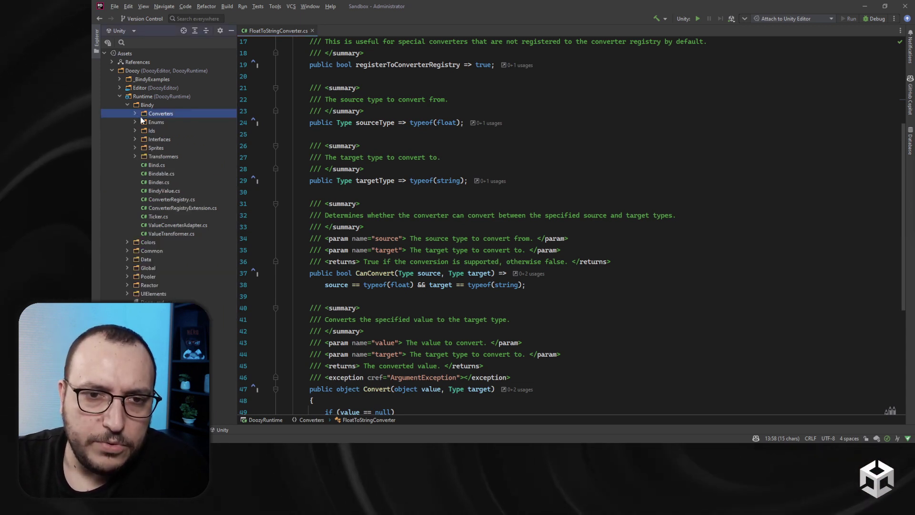
{"action": "left_click", "coordinate": [136, 113]}
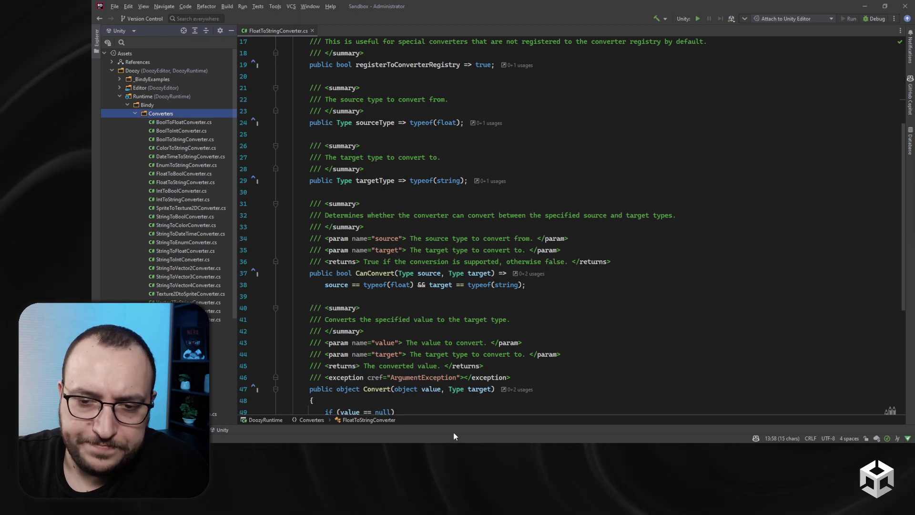
{"action": "key", "text": "alt+Tab"}
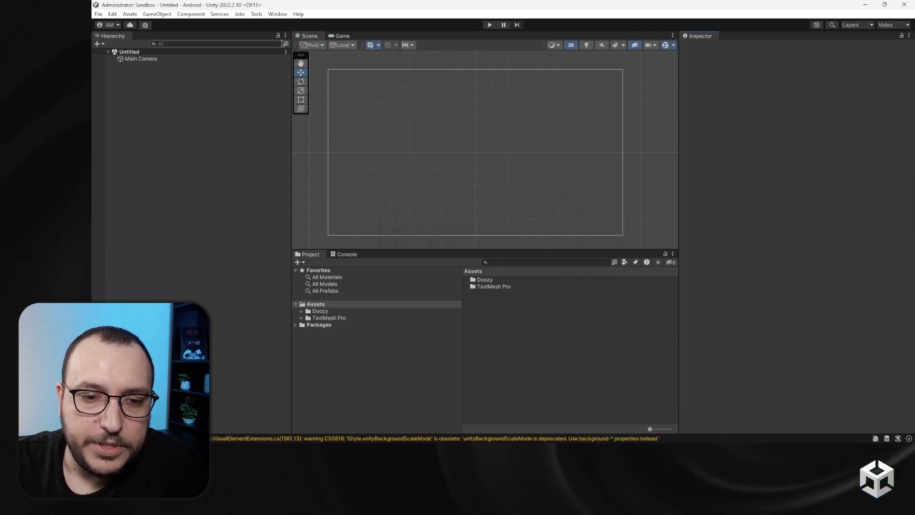
Run Tools > Doozy > Refresh > Bindy Converters, then return to Rider.
{"action": "mouse_move", "coordinate": [276, 24]}
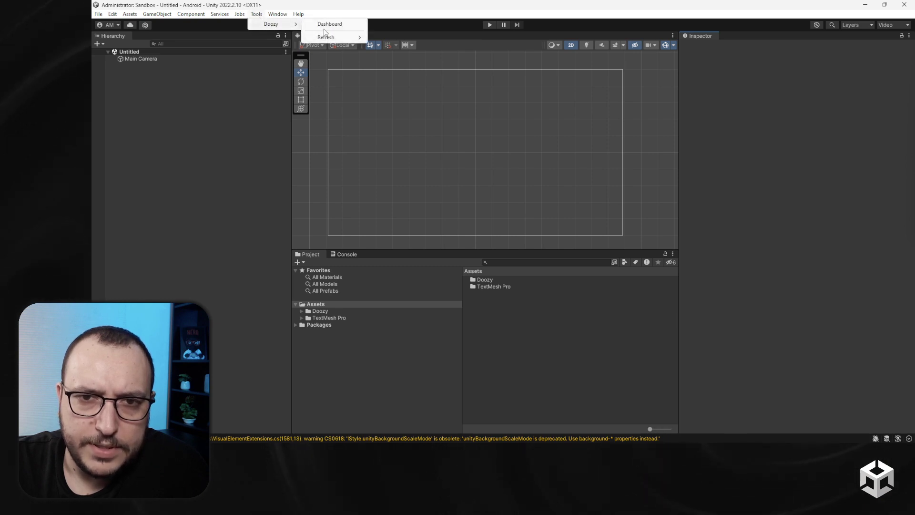
{"action": "mouse_move", "coordinate": [334, 37]}
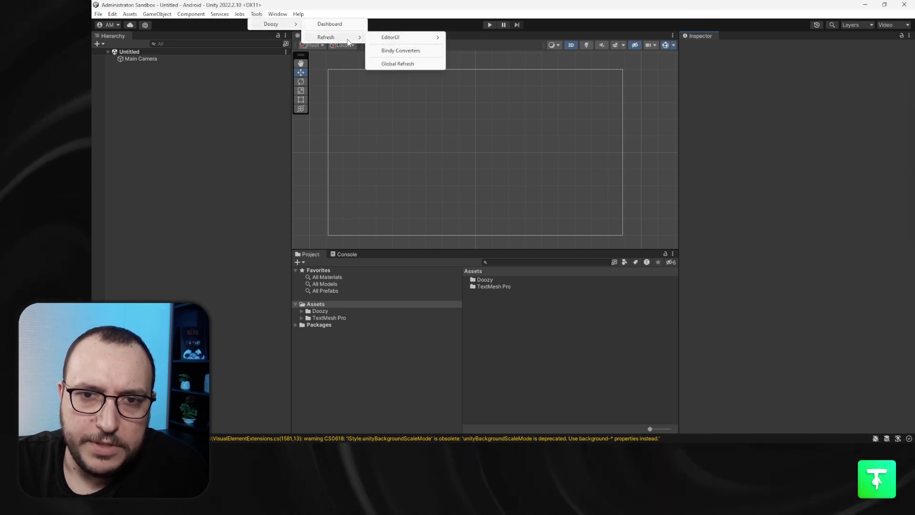
{"action": "left_click", "coordinate": [409, 52]}
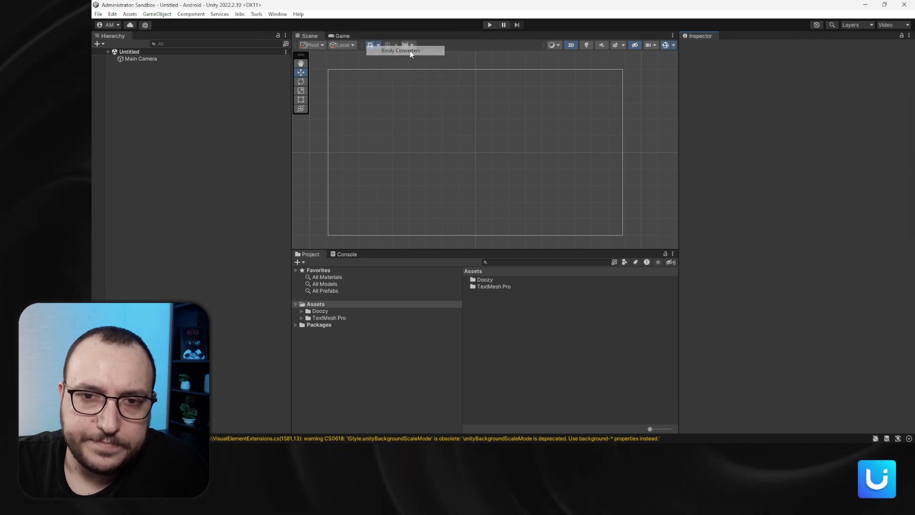
{"action": "key", "text": "alt+Tab"}
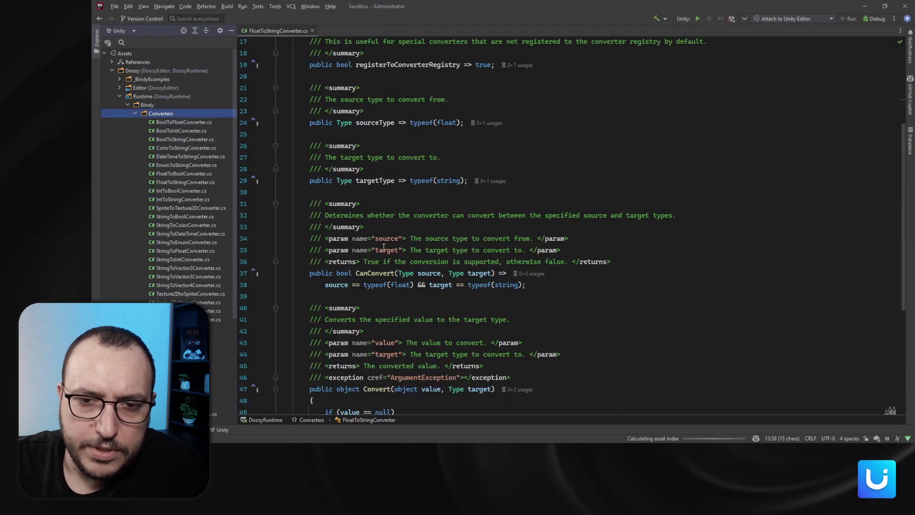
Open Bindy's ConverterRegistryExtension.cs from the Explorer.
{"action": "scroll", "coordinate": [383, 247], "scroll_direction": "down", "scroll_amount": 3}
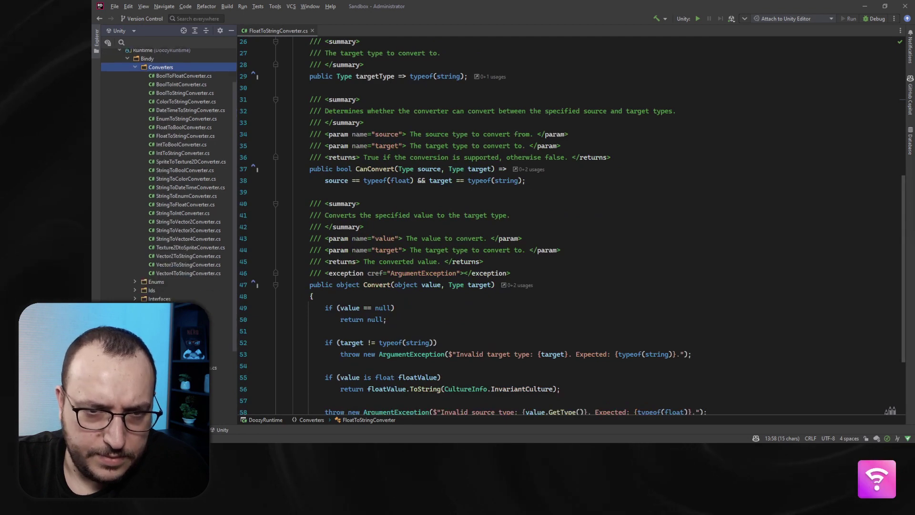
{"action": "scroll", "coordinate": [133, 119], "scroll_direction": "down", "scroll_amount": 2}
{"action": "scroll", "coordinate": [133, 119], "scroll_direction": "up", "scroll_amount": 3}
{"action": "left_click", "coordinate": [134, 86]}
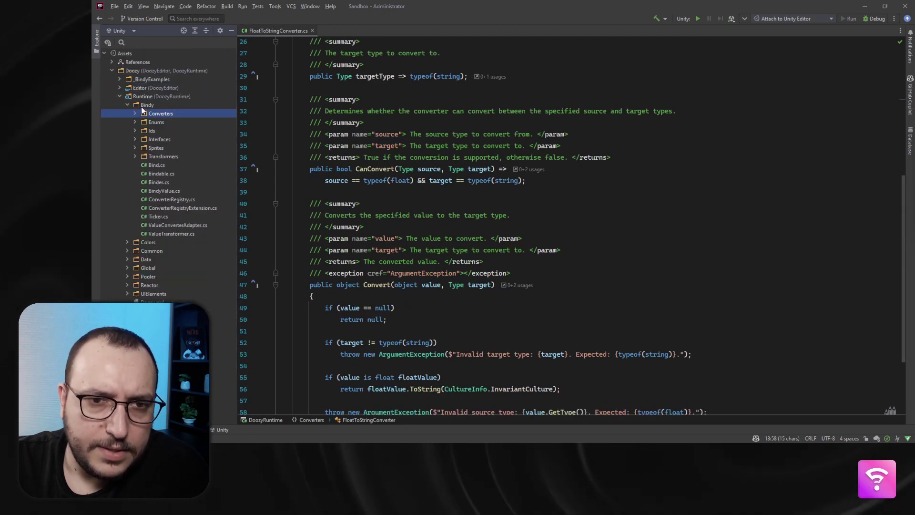
{"action": "left_click", "coordinate": [169, 209]}
{"action": "double_click", "coordinate": [193, 209]}
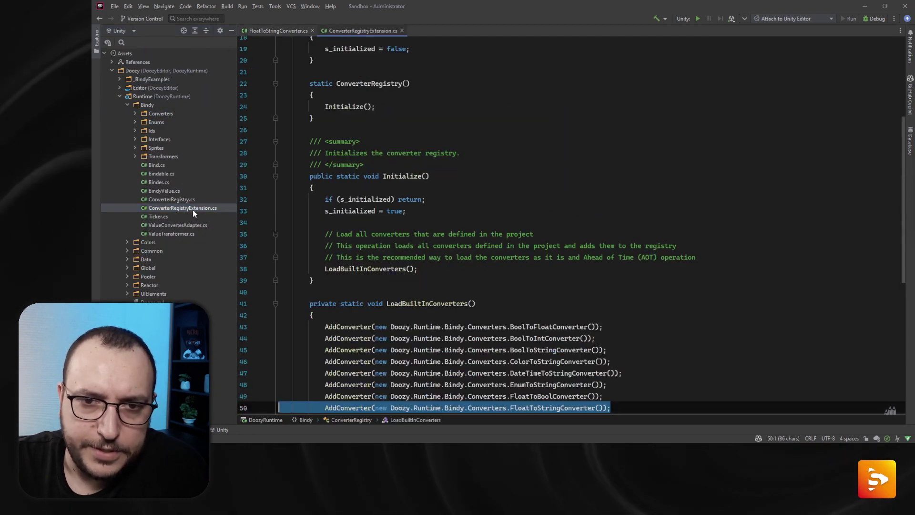
{"action": "scroll", "coordinate": [333, 177], "scroll_direction": "down", "scroll_amount": 4}
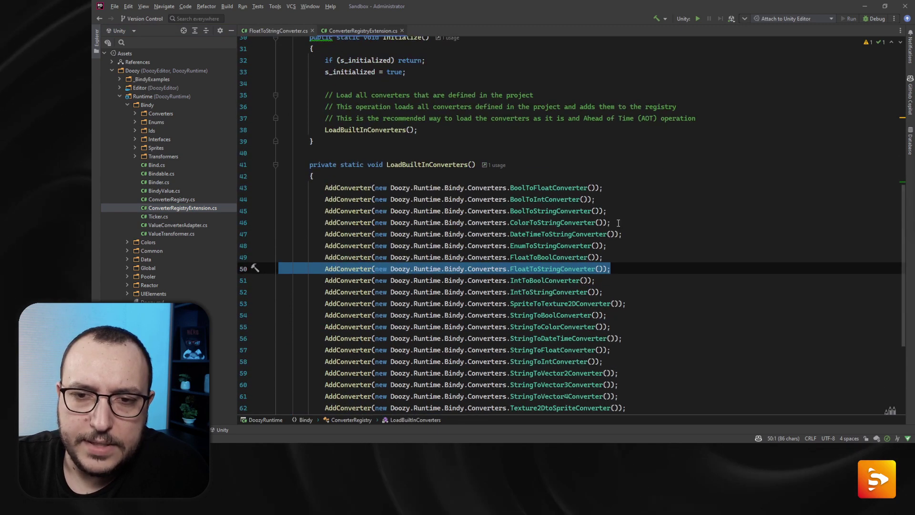
{"action": "scroll", "coordinate": [327, 89], "scroll_direction": "up", "scroll_amount": 10}
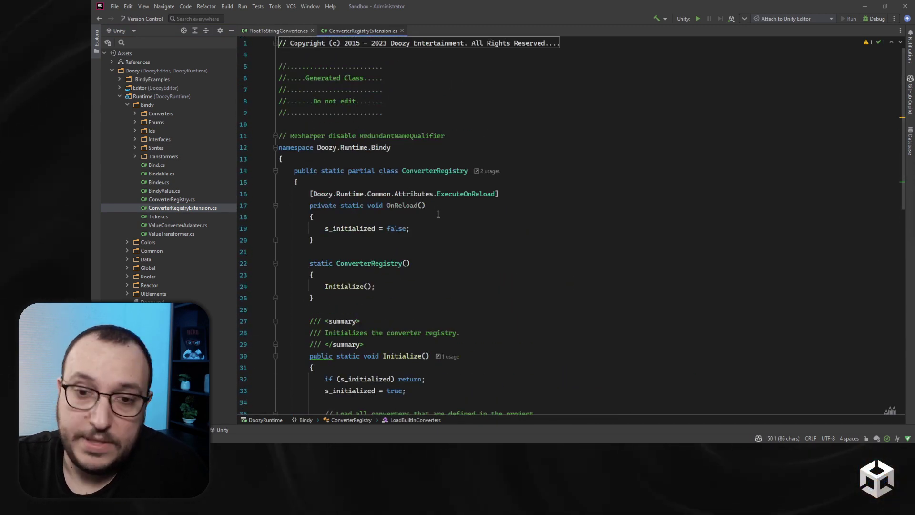
Find the FloatToStringConverter registration on line 50 in LoadBuiltInConverters.
{"action": "scroll", "coordinate": [438, 215], "scroll_direction": "down", "scroll_amount": 9}
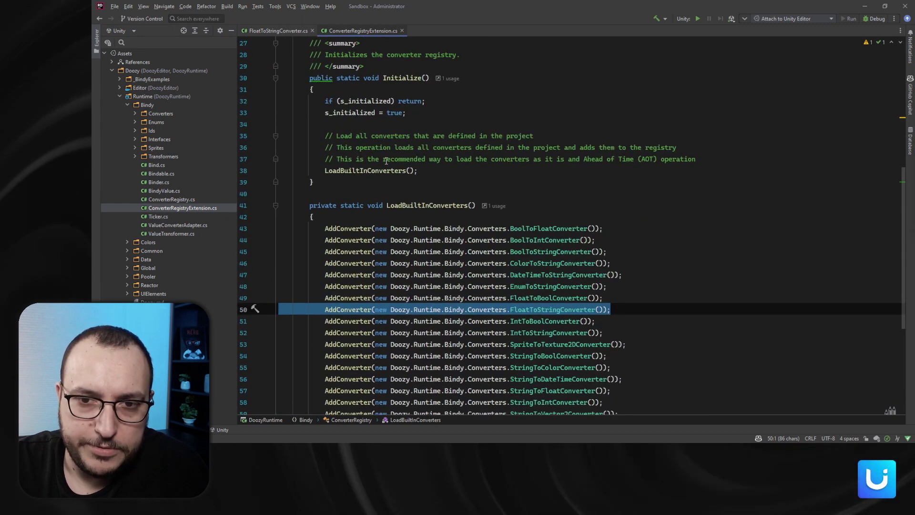
{"action": "scroll", "coordinate": [386, 161], "scroll_direction": "down", "scroll_amount": 3}
{"action": "left_click_drag", "start_coordinate": [611, 205], "coordinate": [324, 205]}
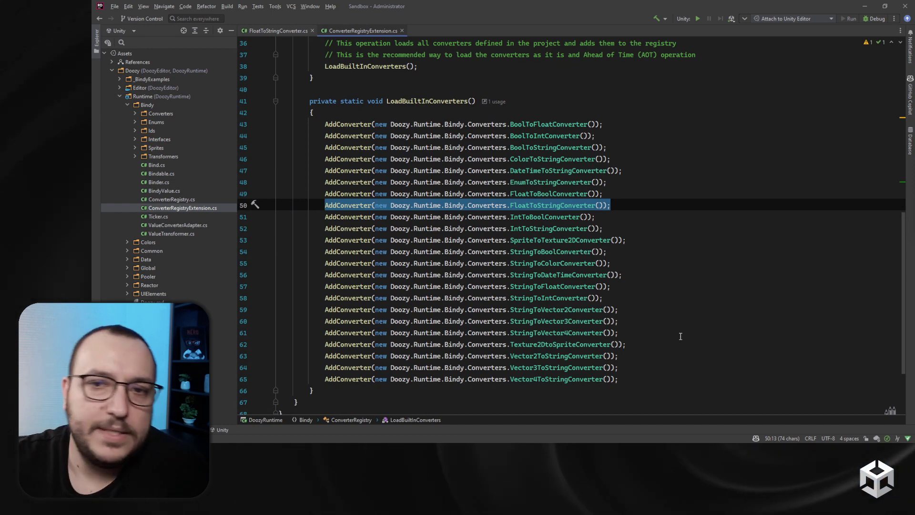
{"action": "left_click", "coordinate": [156, 200]}
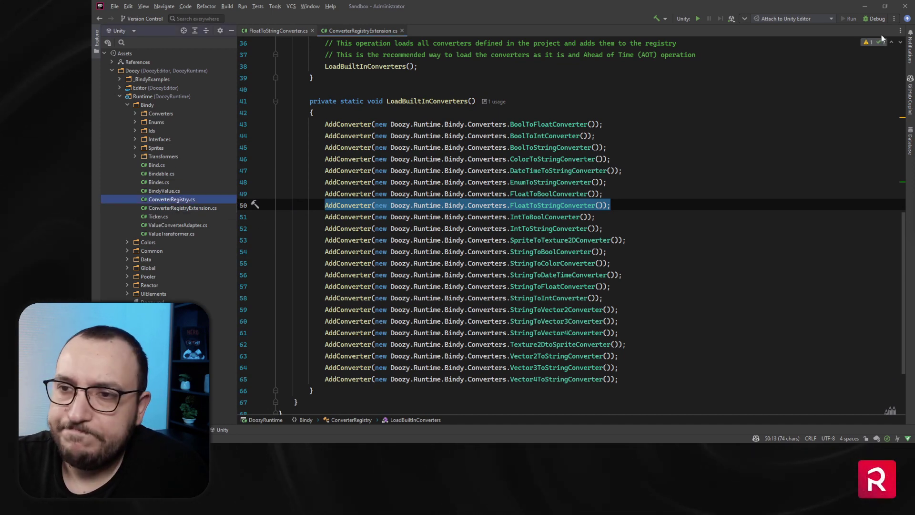
{"action": "key", "text": "alt+Tab"}
{"action": "key", "text": "alt+Tab"}
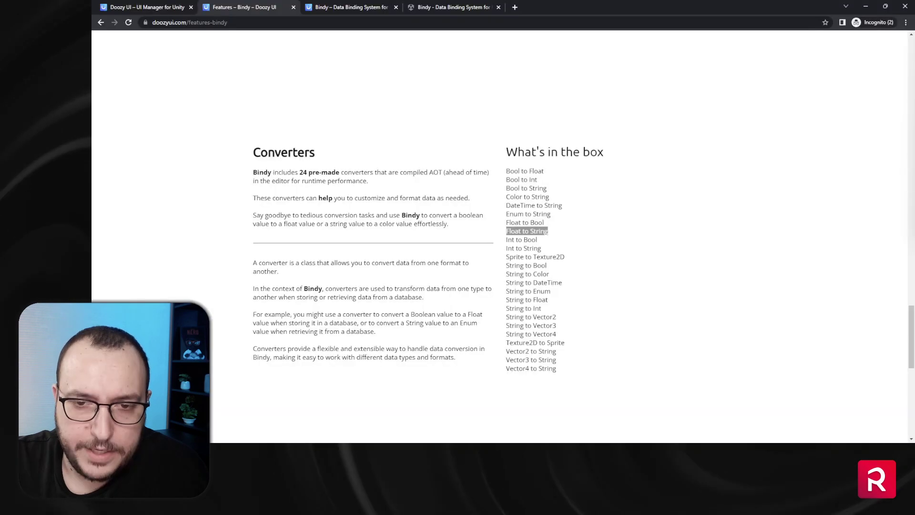
Clear the Float to String highlight and scroll down to the Transformers section with its 30 transformers.
{"action": "left_click", "coordinate": [658, 286]}
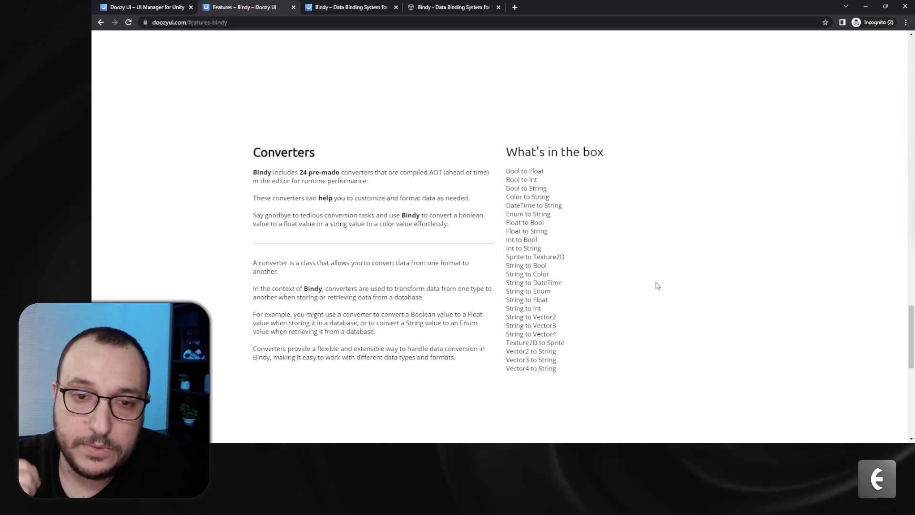
{"action": "scroll", "coordinate": [657, 285], "scroll_direction": "up", "scroll_amount": 10}
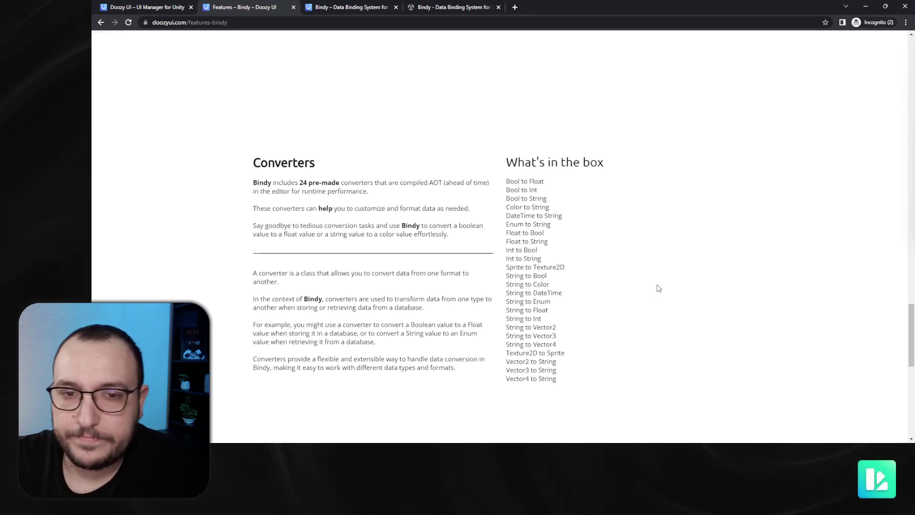
{"action": "scroll", "coordinate": [591, 294], "scroll_direction": "down", "scroll_amount": 10}
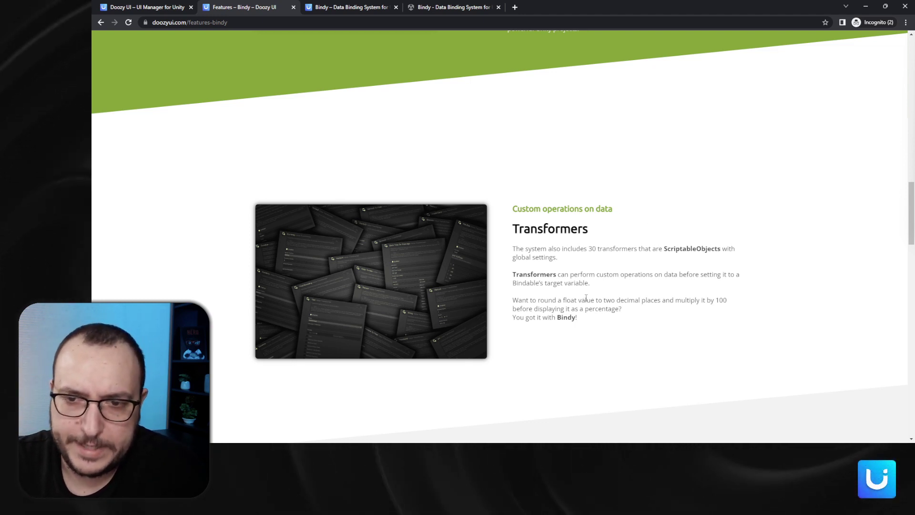
{"action": "scroll", "coordinate": [586, 298], "scroll_direction": "down", "scroll_amount": 1}
{"action": "scroll", "coordinate": [586, 296], "scroll_direction": "up", "scroll_amount": 1}
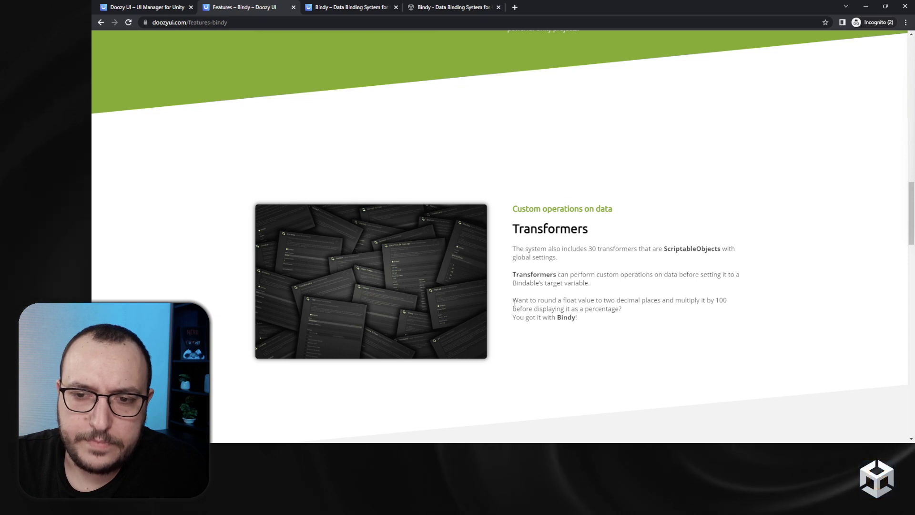
{"action": "left_click_drag", "start_coordinate": [514, 301], "coordinate": [695, 311]}
{"action": "left_click", "coordinate": [611, 297]}
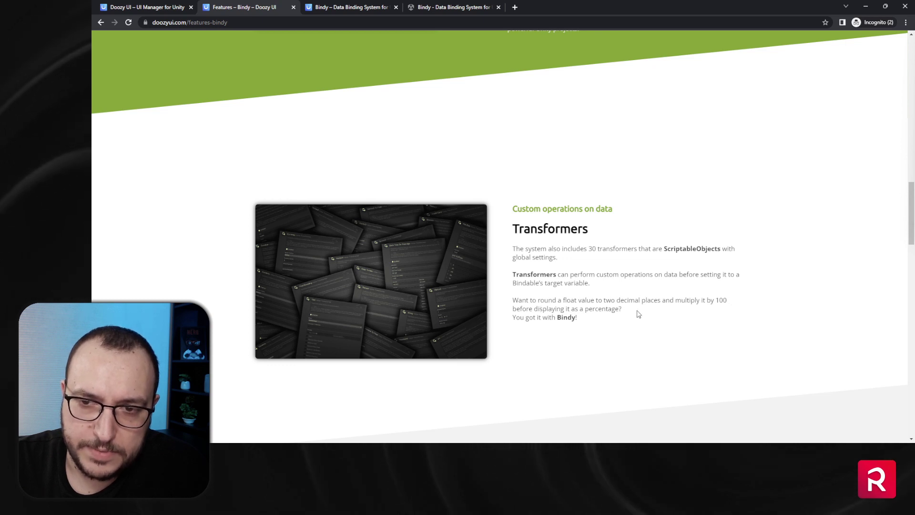
{"action": "left_click_drag", "start_coordinate": [639, 314], "coordinate": [571, 301]}
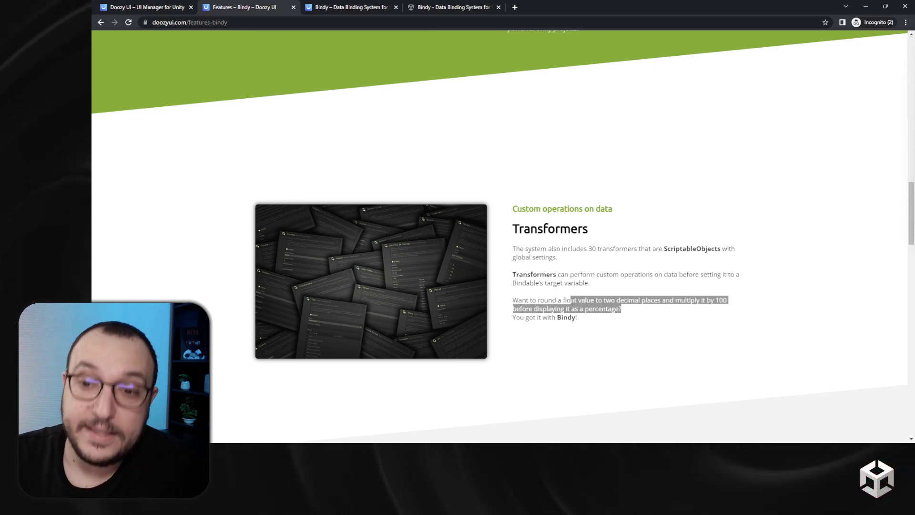
{"action": "left_click", "coordinate": [638, 310]}
{"action": "left_click_drag", "start_coordinate": [526, 317], "coordinate": [596, 320]}
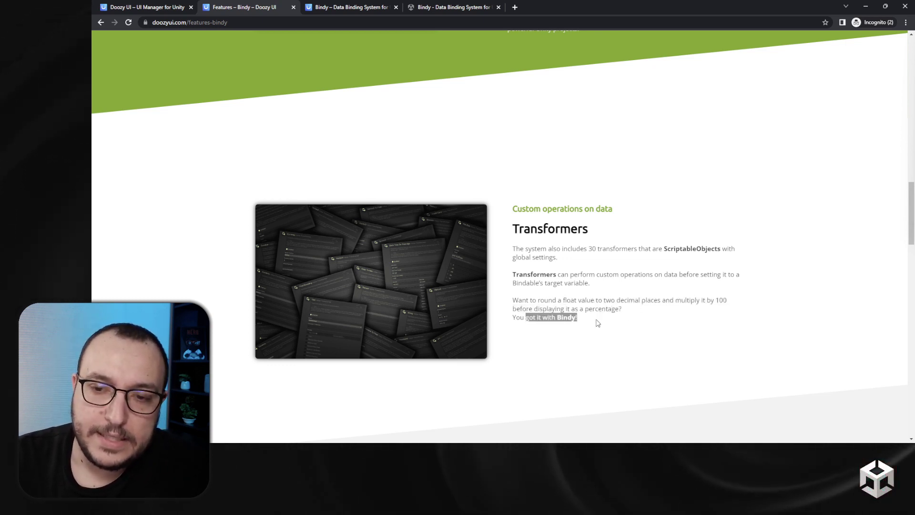
{"action": "left_click", "coordinate": [596, 320]}
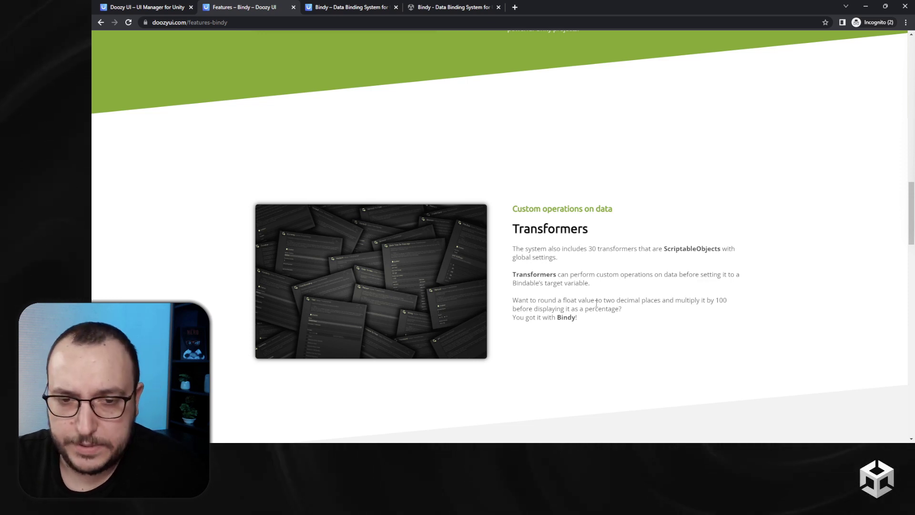
Enlarge the data binding diagram on the Bindy product page, then return to the Unity editor.
{"action": "left_click", "coordinate": [358, 9]}
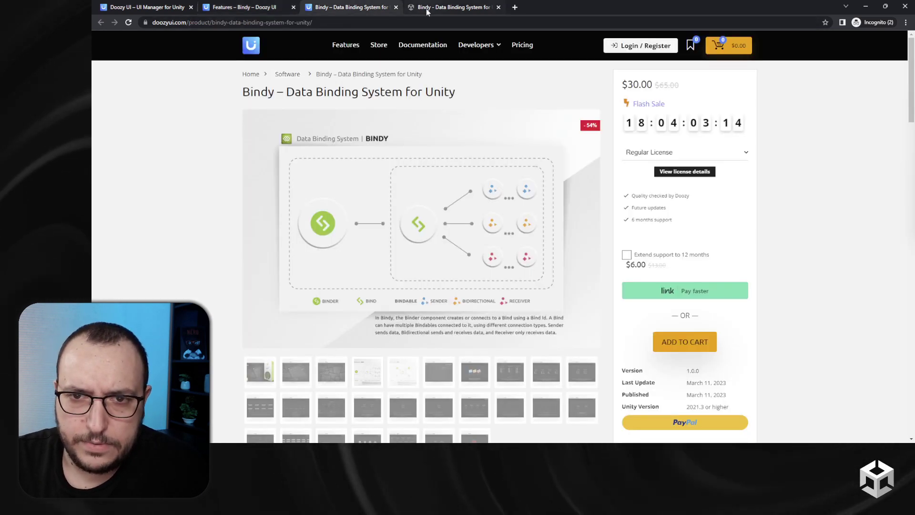
{"action": "left_click", "coordinate": [453, 8]}
{"action": "left_click", "coordinate": [375, 8]}
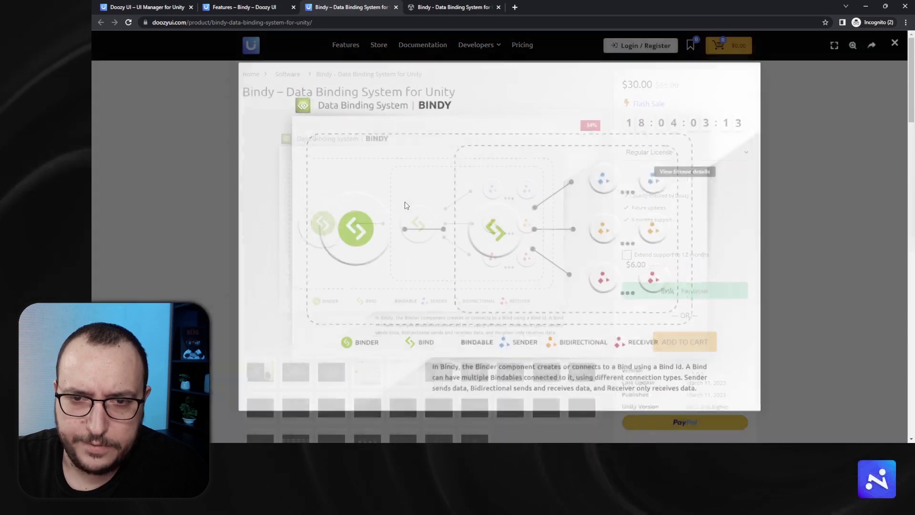
{"action": "left_click", "coordinate": [526, 139]}
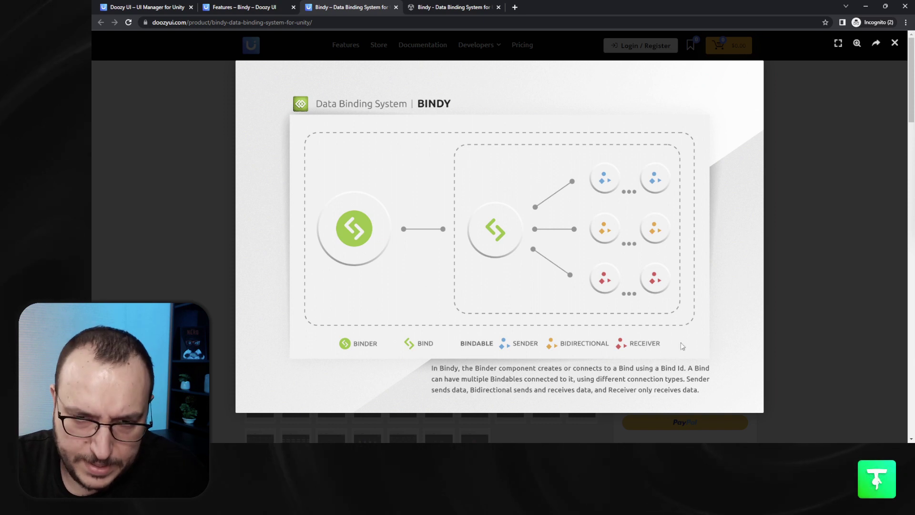
{"action": "key", "text": "alt+Tab"}
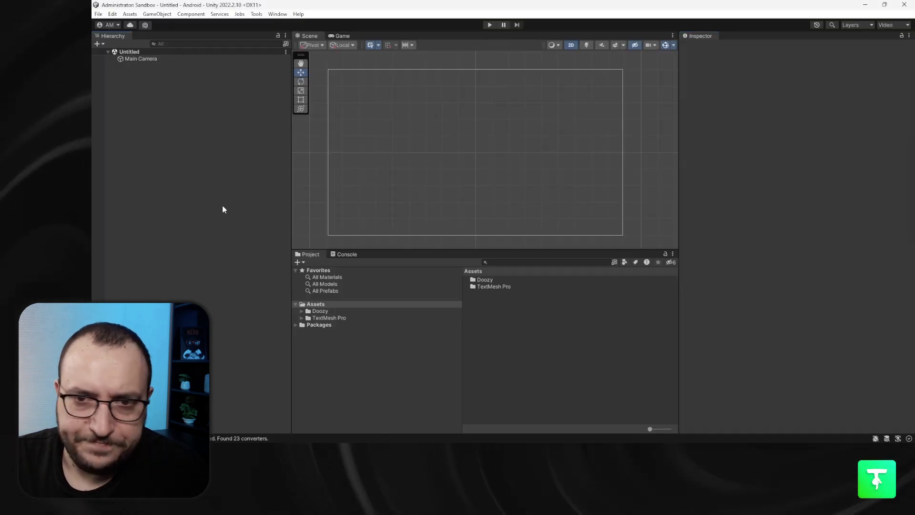
Create a UI Image on a new Canvas and name it Background.
{"action": "right_click", "coordinate": [201, 141]}
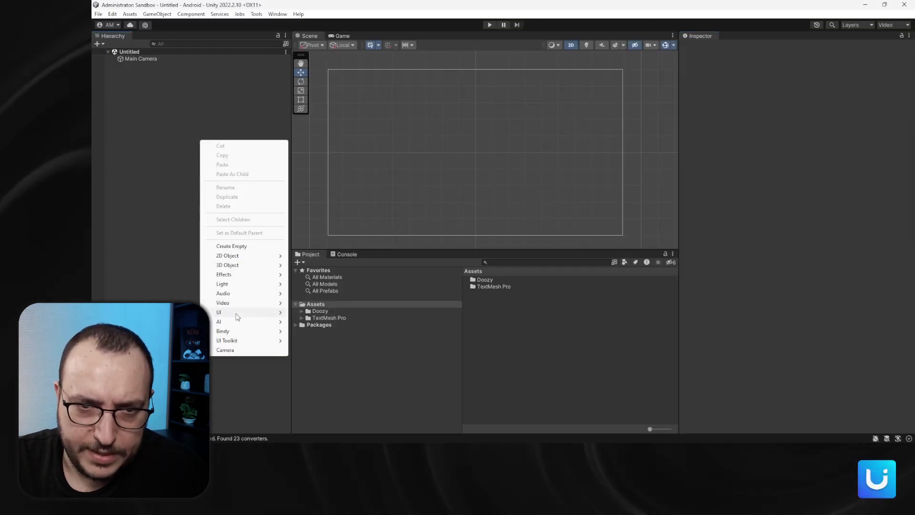
{"action": "mouse_move", "coordinate": [238, 312]}
{"action": "left_click", "coordinate": [301, 312]}
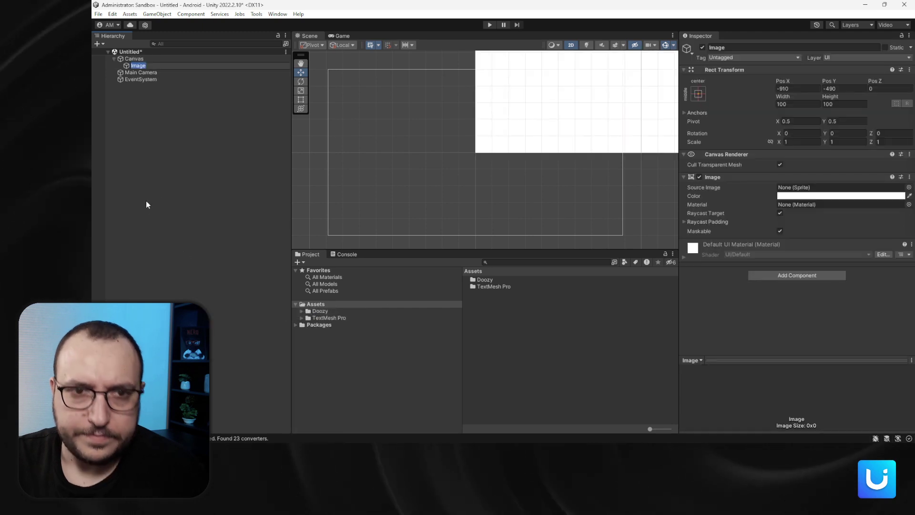
{"action": "type", "text": "Background"}
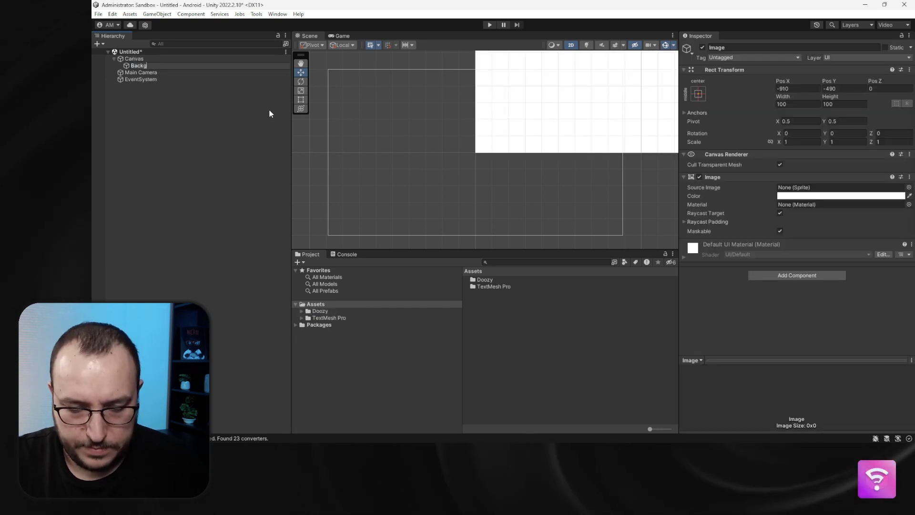
{"action": "key", "text": "Return"}
Set the Background image colour to hex 202020.
{"action": "left_click", "coordinate": [806, 196]}
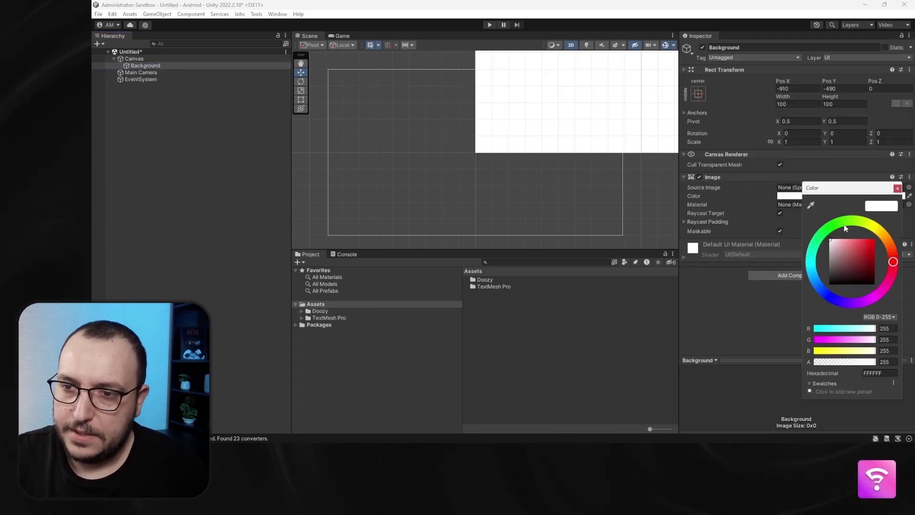
{"action": "key", "text": "Tab"}
{"action": "key", "text": "Tab"}
{"action": "key", "text": "Tab"}
{"action": "key", "text": "Tab"}
{"action": "key", "text": "Tab"}
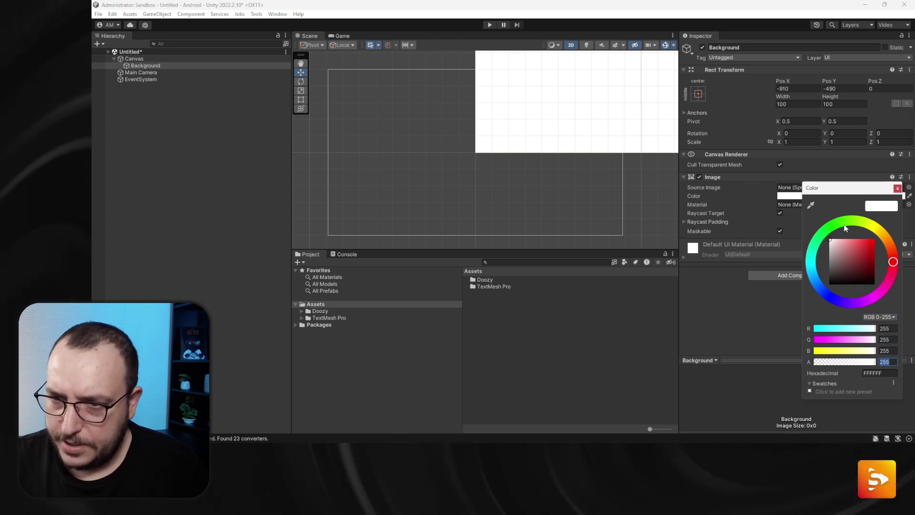
{"action": "type", "text": "202"}
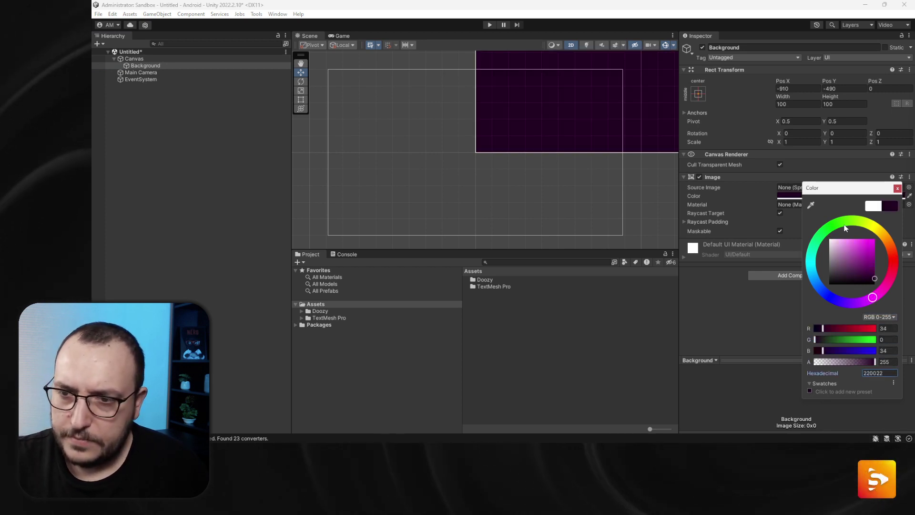
{"action": "left_click", "coordinate": [880, 372]}
{"action": "type", "text": "2020"}
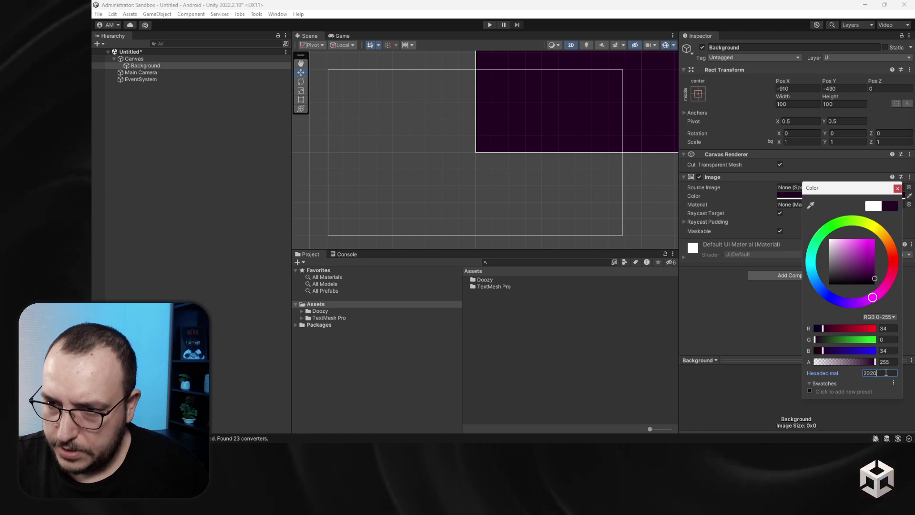
{"action": "type", "text": "20"}
Move Main Camera above the Canvas in the hierarchy.
{"action": "left_click", "coordinate": [698, 93]}
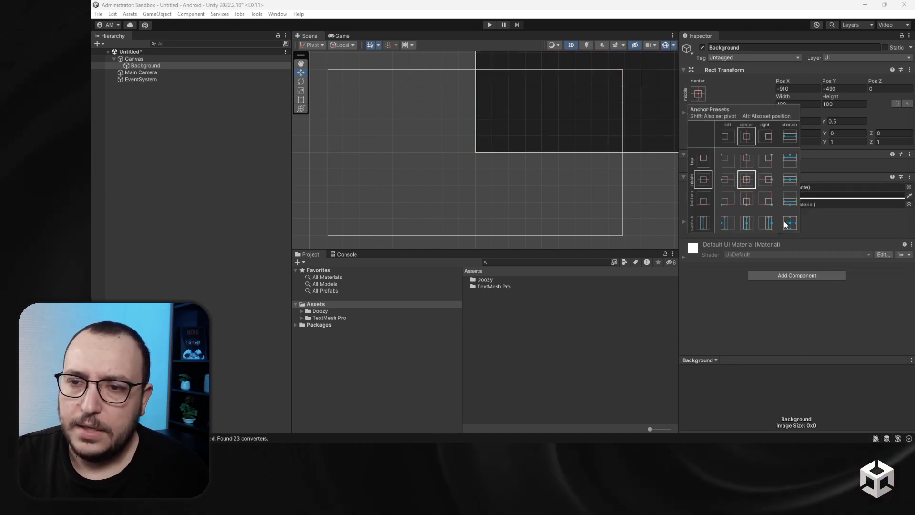
{"action": "left_click", "coordinate": [182, 132]}
{"action": "left_click", "coordinate": [135, 59]}
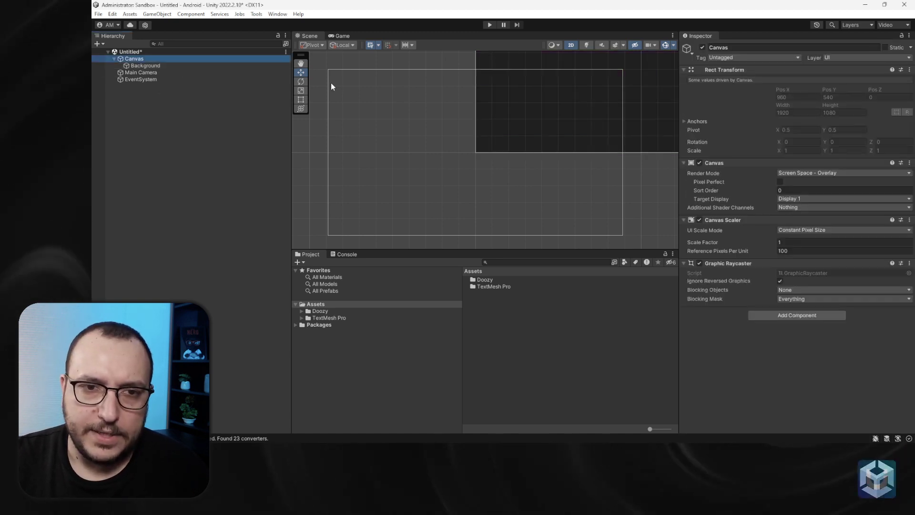
{"action": "left_click_drag", "start_coordinate": [144, 73], "coordinate": [141, 56]}
Set the Canvas to Screen Space - Camera with Main Camera, scaling with screen size.
{"action": "left_click", "coordinate": [139, 65]}
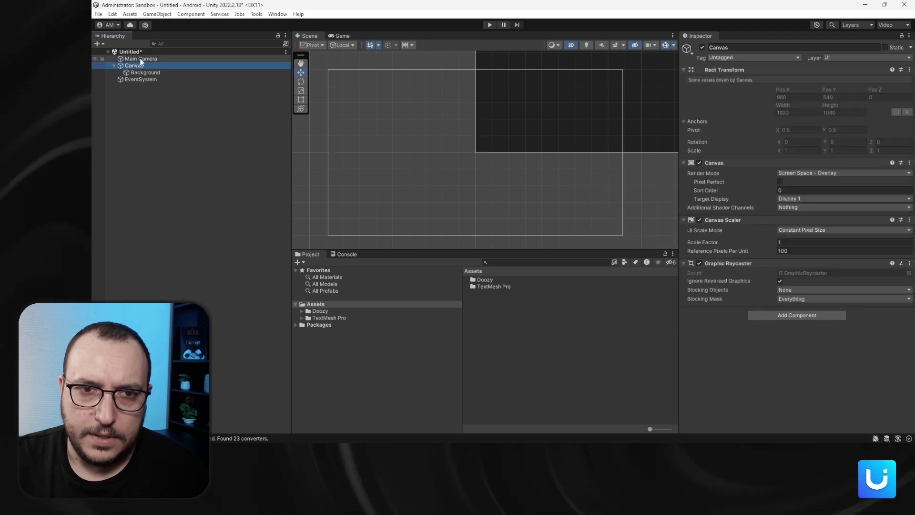
{"action": "left_click", "coordinate": [791, 173]}
{"action": "left_click", "coordinate": [810, 190]}
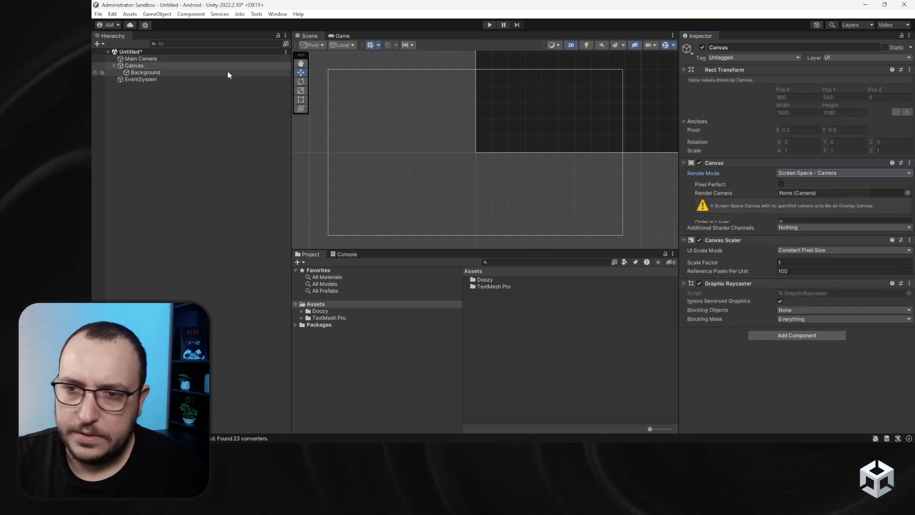
{"action": "left_click_drag", "start_coordinate": [141, 58], "coordinate": [810, 191]}
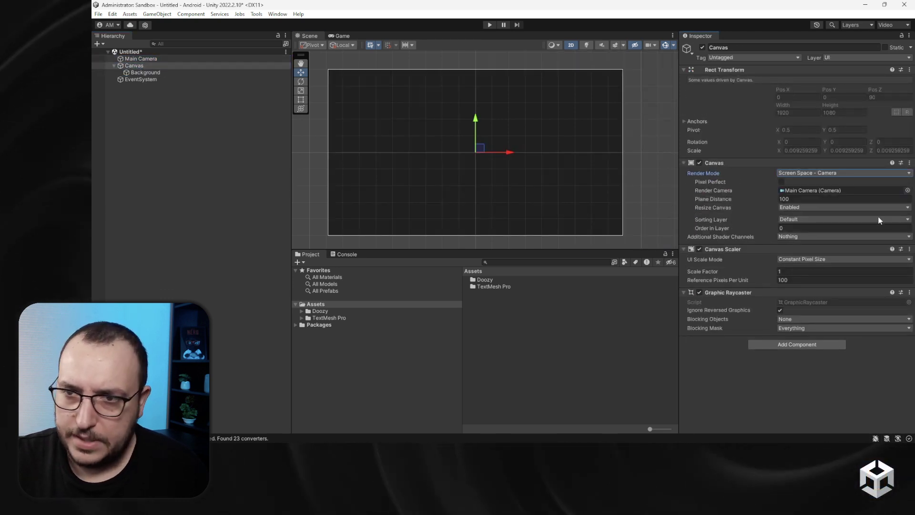
{"action": "left_click", "coordinate": [805, 259]}
{"action": "left_click", "coordinate": [812, 277]}
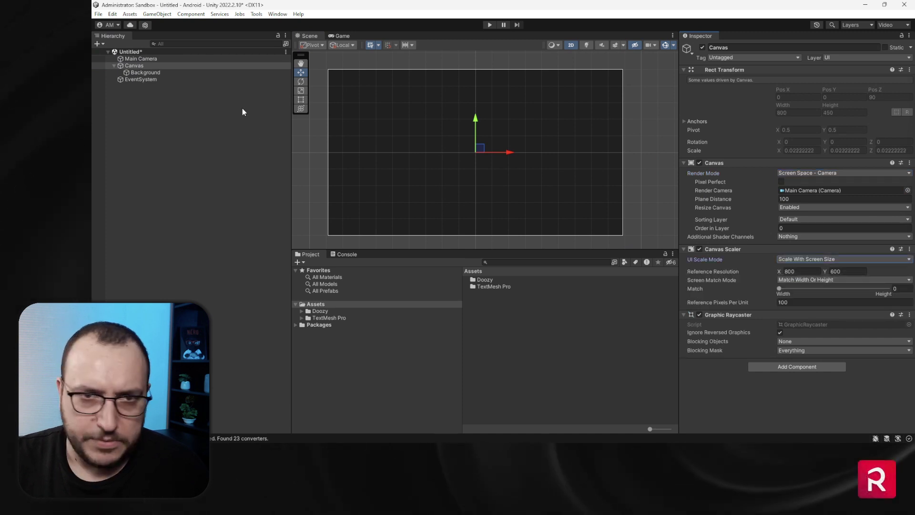
Switch the EventSystem to the new Input System module, then select the Background object.
{"action": "left_click", "coordinate": [126, 79]}
{"action": "left_click", "coordinate": [739, 193]}
{"action": "left_click", "coordinate": [156, 96]}
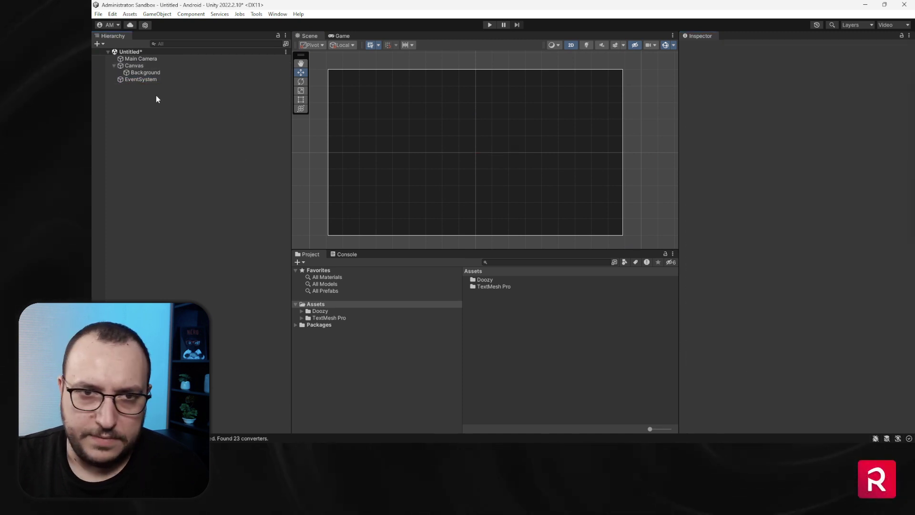
{"action": "left_click", "coordinate": [135, 67]}
{"action": "left_click", "coordinate": [134, 72]}
Add a TextMeshPro text named Label under the Canvas and move it toward the top.
{"action": "right_click", "coordinate": [133, 65]}
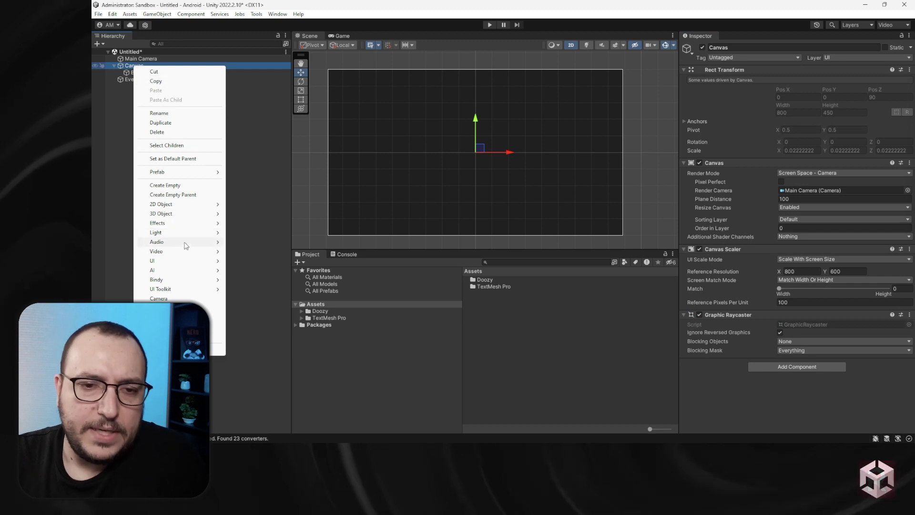
{"action": "mouse_move", "coordinate": [184, 260]}
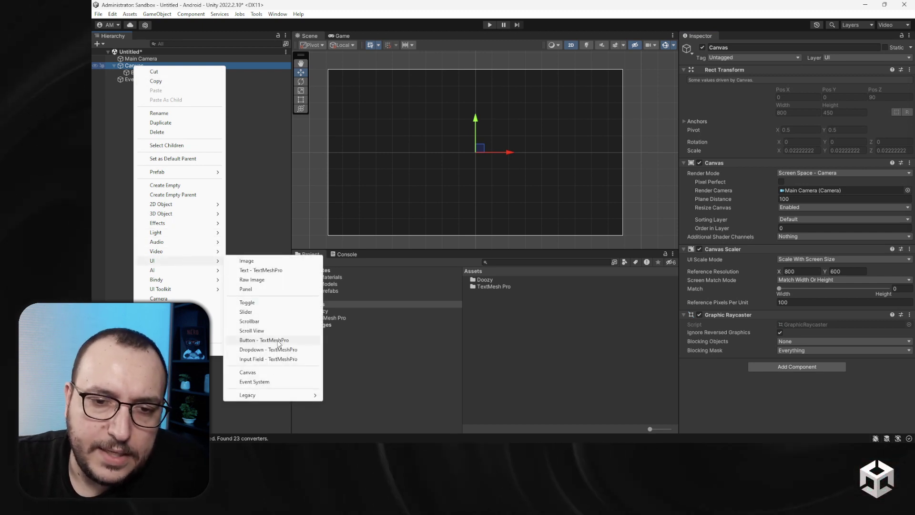
{"action": "left_click", "coordinate": [269, 271]}
{"action": "type", "text": "Label"}
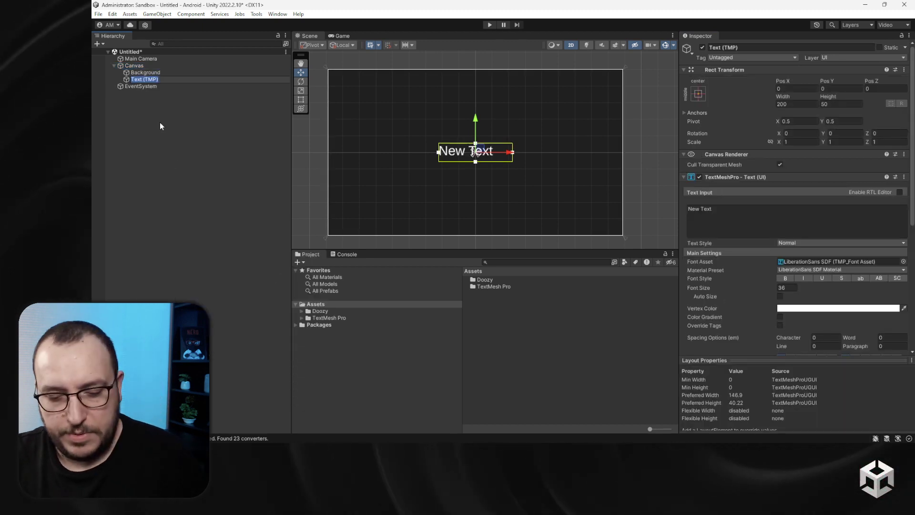
{"action": "key", "text": "Return"}
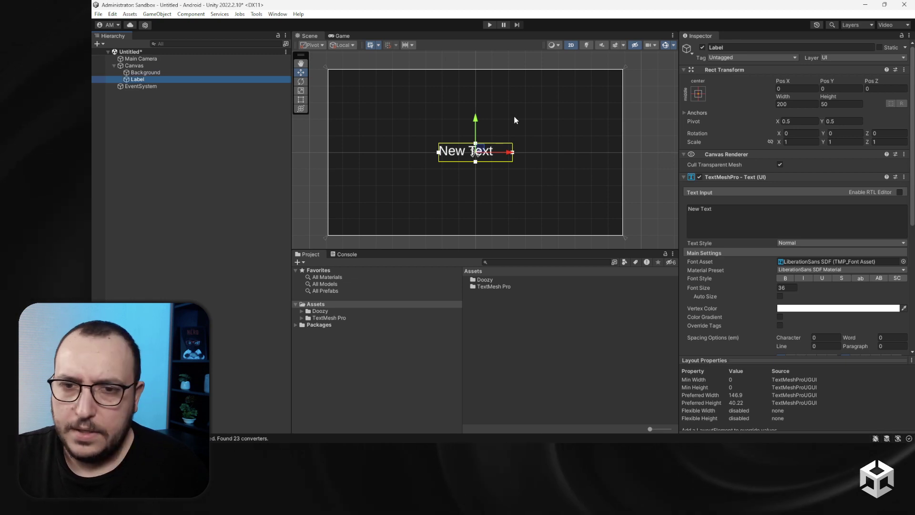
{"action": "left_click_drag", "start_coordinate": [477, 122], "coordinate": [479, 82]}
Add a Content Size Fitter component to the Label.
{"action": "scroll", "coordinate": [811, 238], "scroll_direction": "down", "scroll_amount": 8}
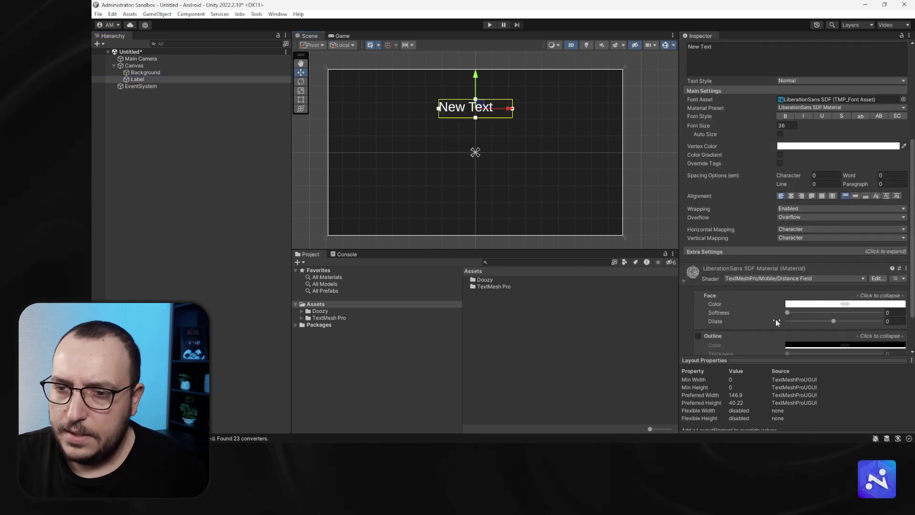
{"action": "left_click", "coordinate": [782, 342]}
{"action": "type", "text": "size"}
{"action": "key", "text": "Up"}
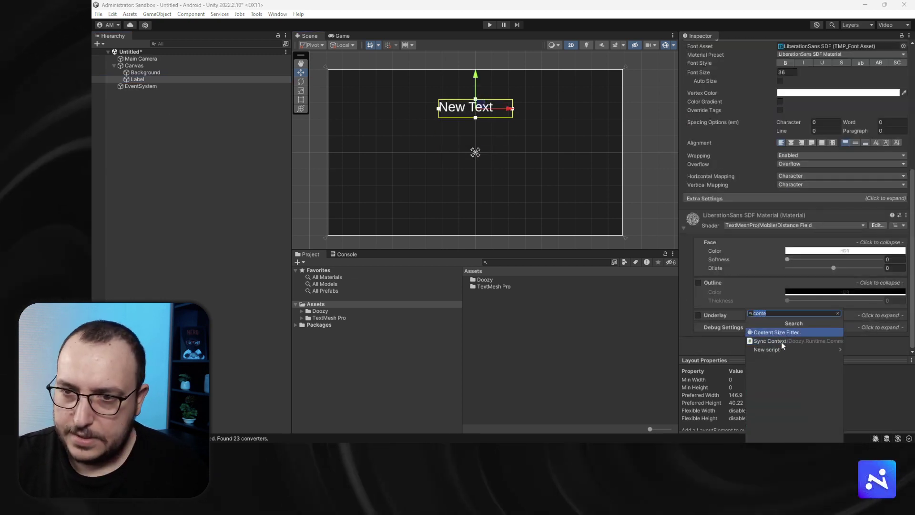
{"action": "key", "text": "Return"}
Centre the Label text both ways and enable Auto Size with a maximum of 32.
{"action": "scroll", "coordinate": [799, 288], "scroll_direction": "up", "scroll_amount": 3}
{"action": "left_click", "coordinate": [792, 306]}
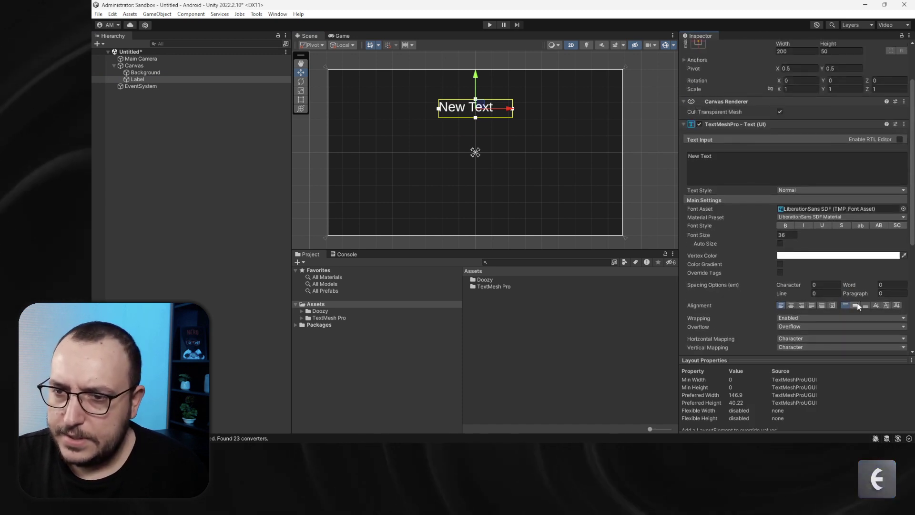
{"action": "left_click", "coordinate": [855, 305]}
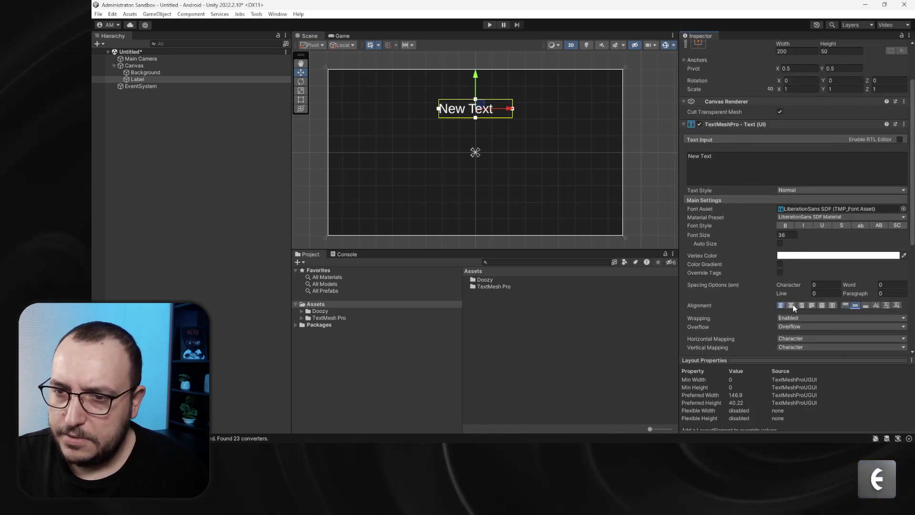
{"action": "left_click", "coordinate": [780, 243]}
{"action": "left_click", "coordinate": [830, 251]}
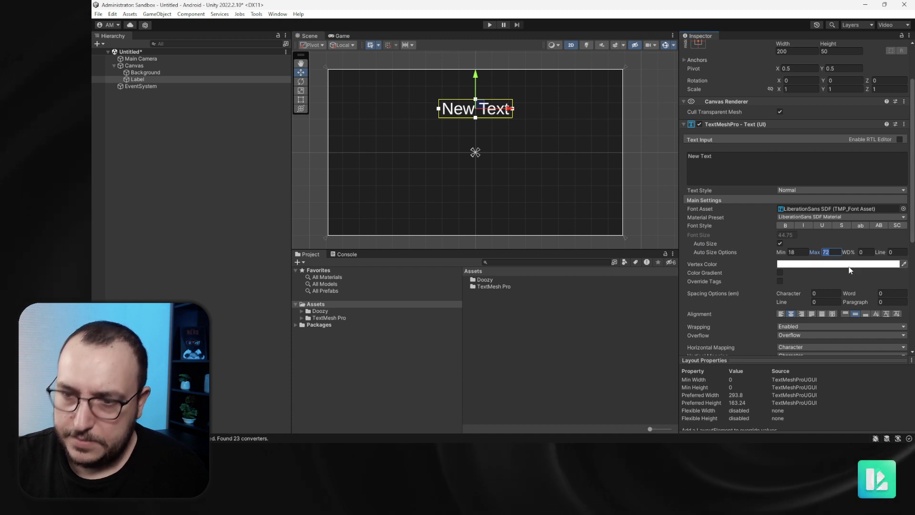
{"action": "type", "text": "32"}
Replace the Label's text with 'value'.
{"action": "left_click", "coordinate": [773, 163]}
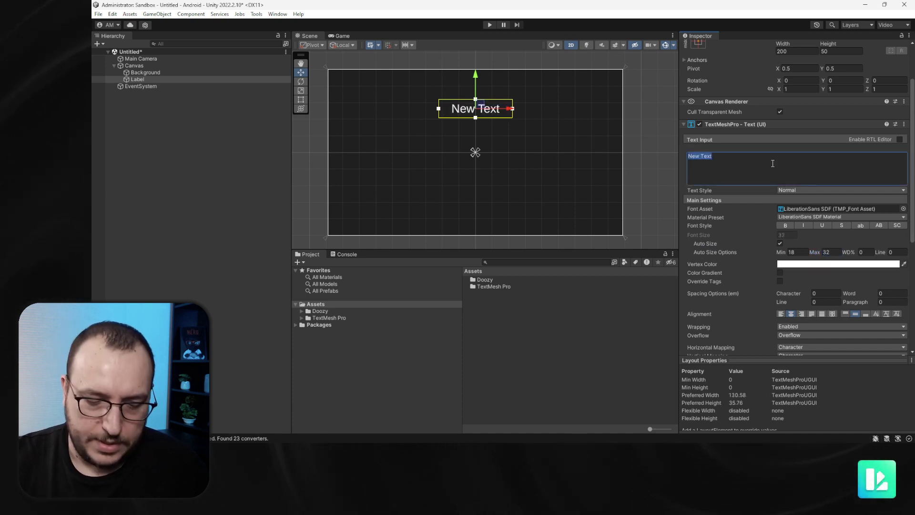
{"action": "type", "text": "value"}
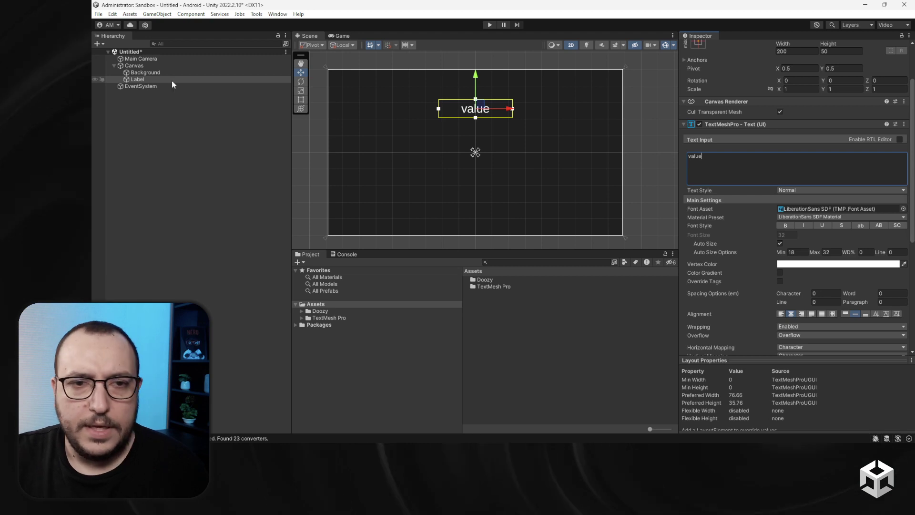
{"action": "right_click", "coordinate": [140, 68]}
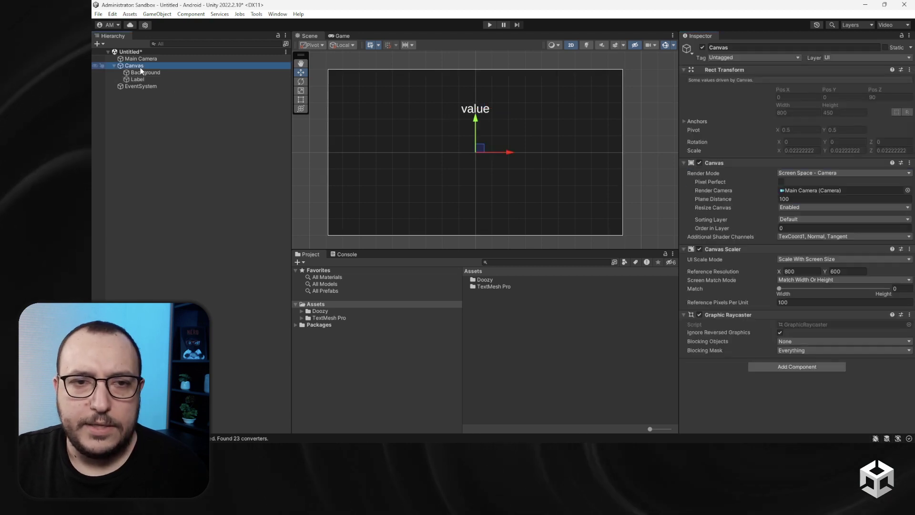
Add a UI Slider under the Canvas and set its width to 320.
{"action": "mouse_move", "coordinate": [206, 268]}
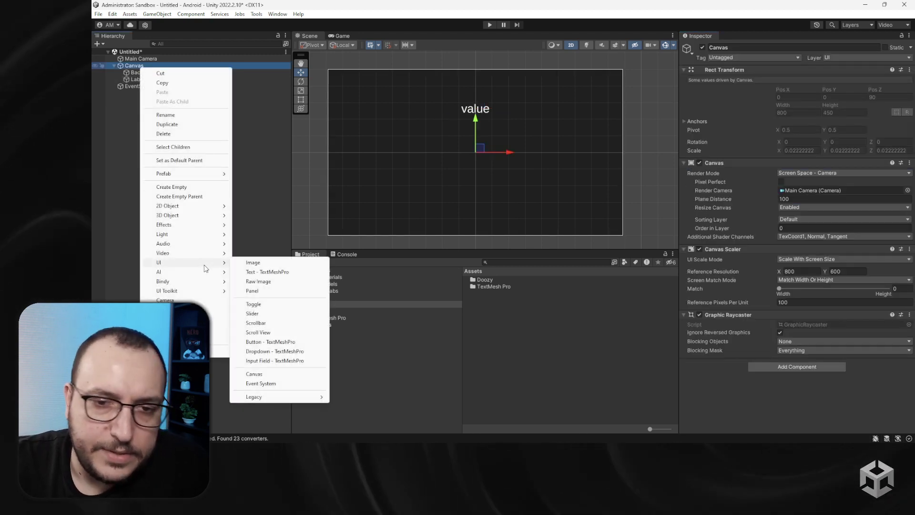
{"action": "left_click", "coordinate": [260, 314]}
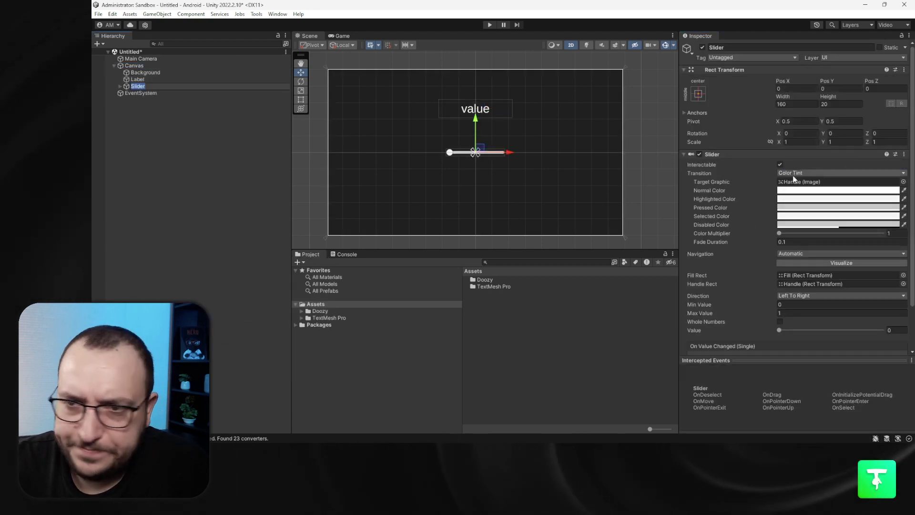
{"action": "left_click", "coordinate": [800, 103]}
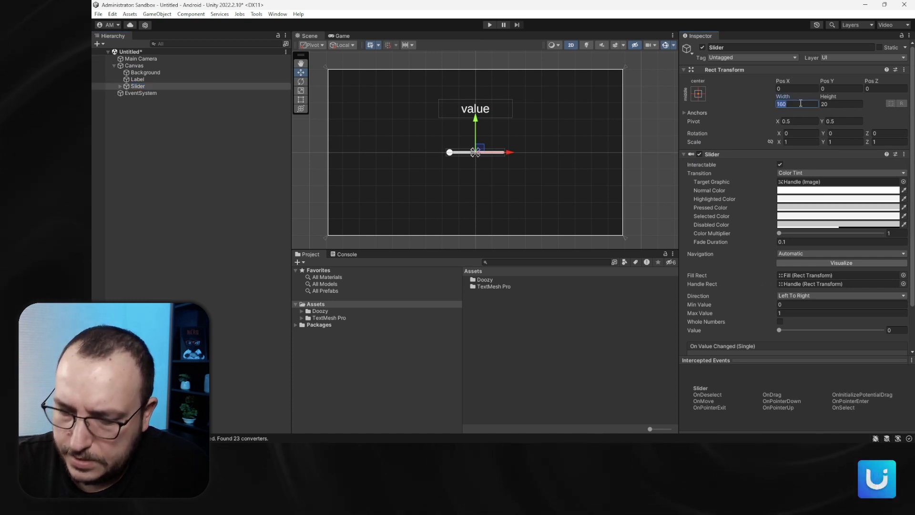
{"action": "type", "text": "320"}
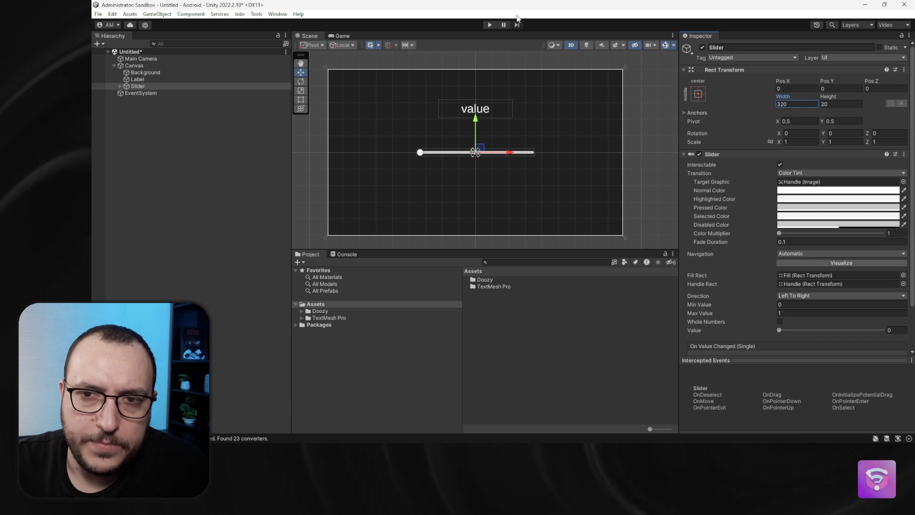
Look through Project Settings, close them, and enter Play mode to test the slider.
{"action": "left_click", "coordinate": [116, 16]}
{"action": "left_click", "coordinate": [138, 258]}
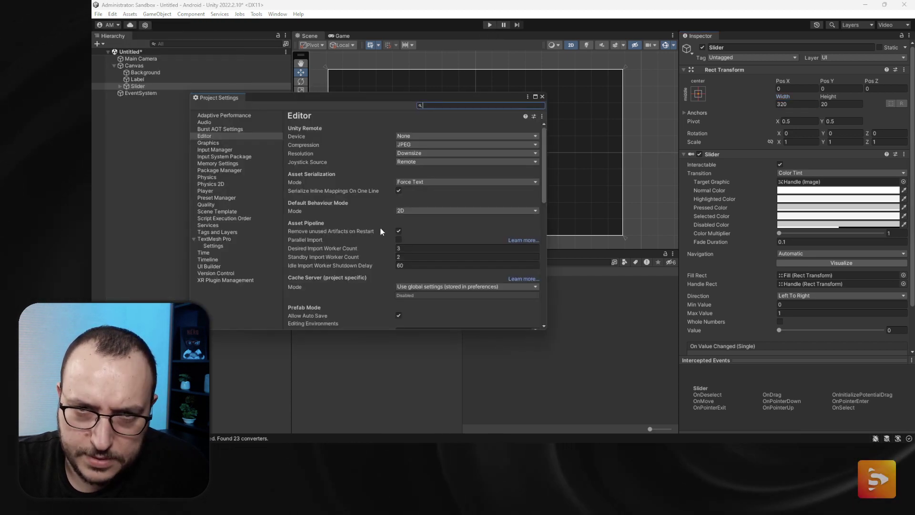
{"action": "scroll", "coordinate": [362, 192], "scroll_direction": "down", "scroll_amount": 10}
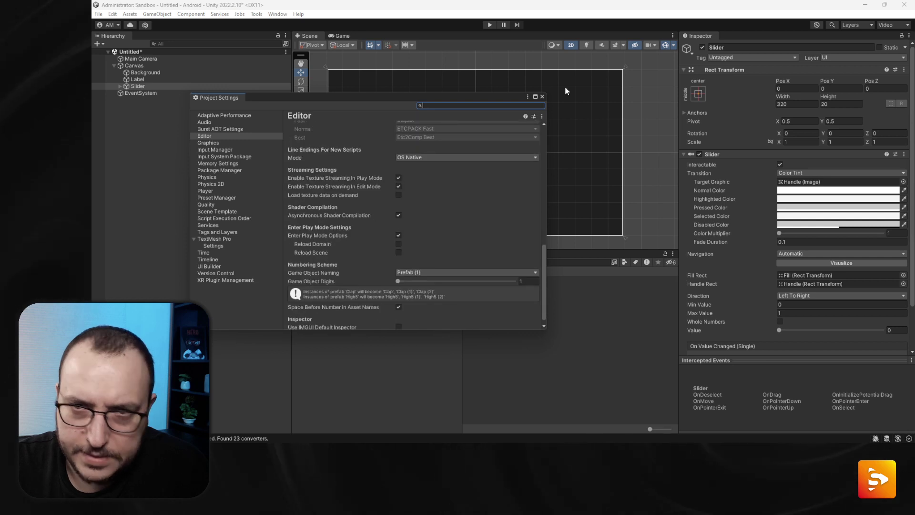
{"action": "left_click", "coordinate": [543, 97]}
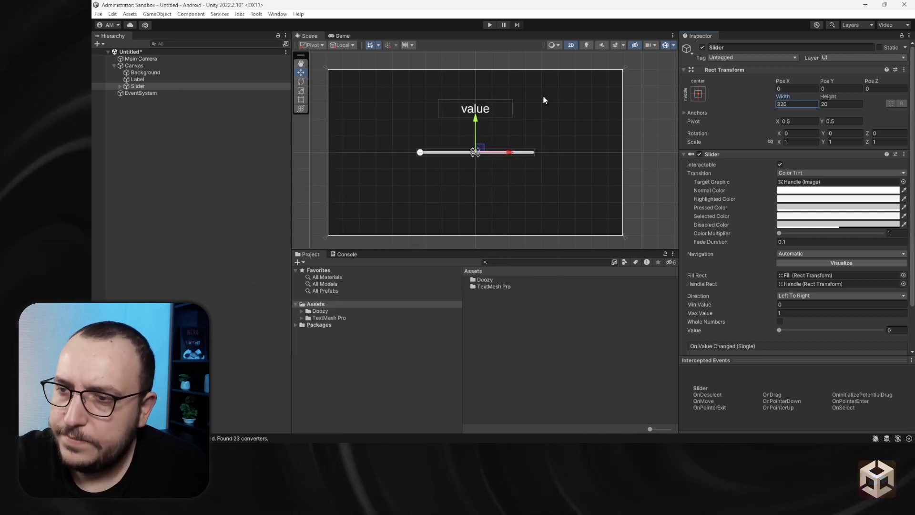
{"action": "left_click", "coordinate": [490, 25]}
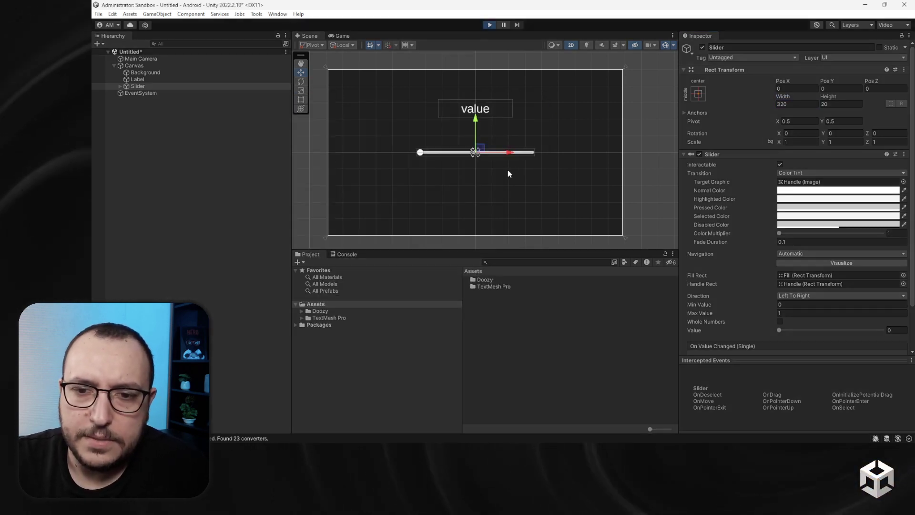
{"action": "left_click_drag", "start_coordinate": [426, 151], "coordinate": [497, 159]}
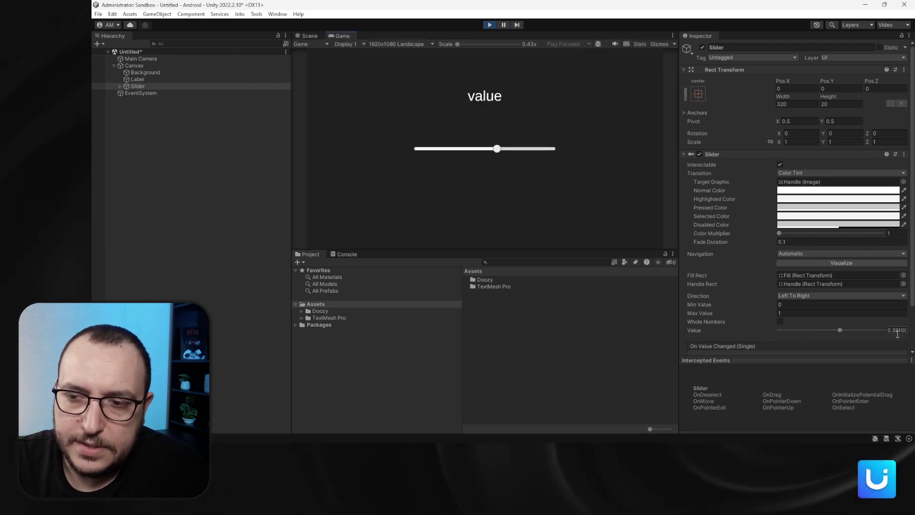
{"action": "left_click_drag", "start_coordinate": [497, 151], "coordinate": [489, 149]}
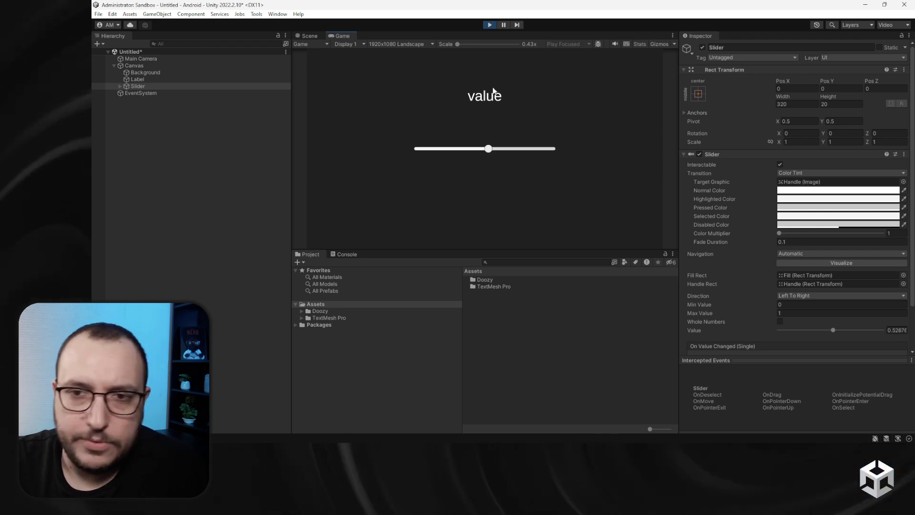
{"action": "left_click", "coordinate": [490, 25]}
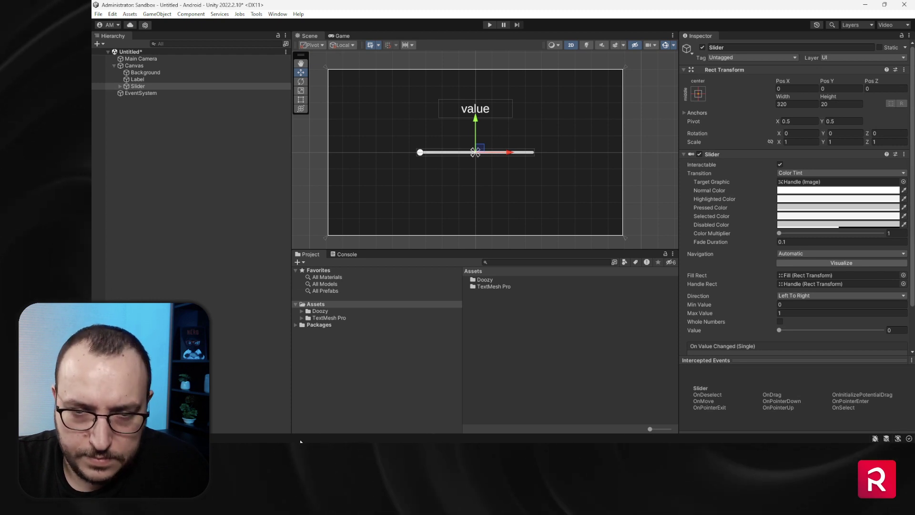
{"action": "key", "text": "alt+Tab"}
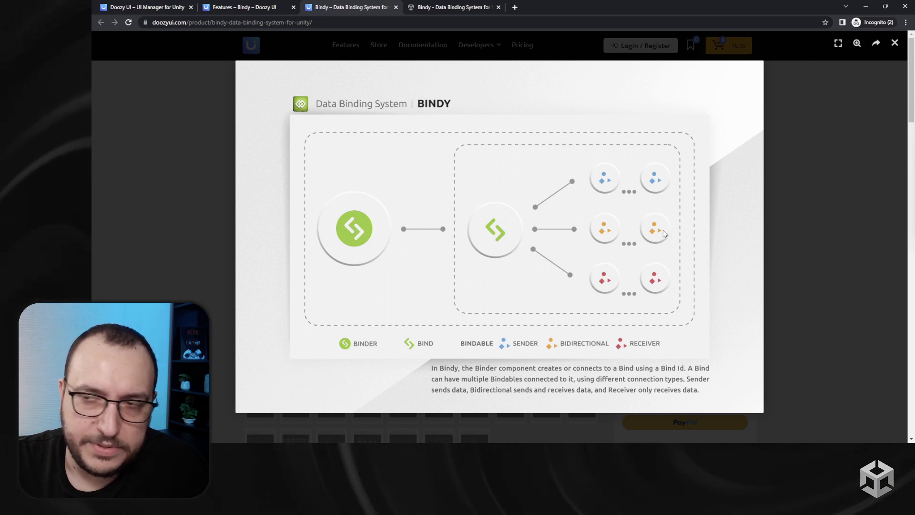
{"action": "left_click", "coordinate": [865, 6]}
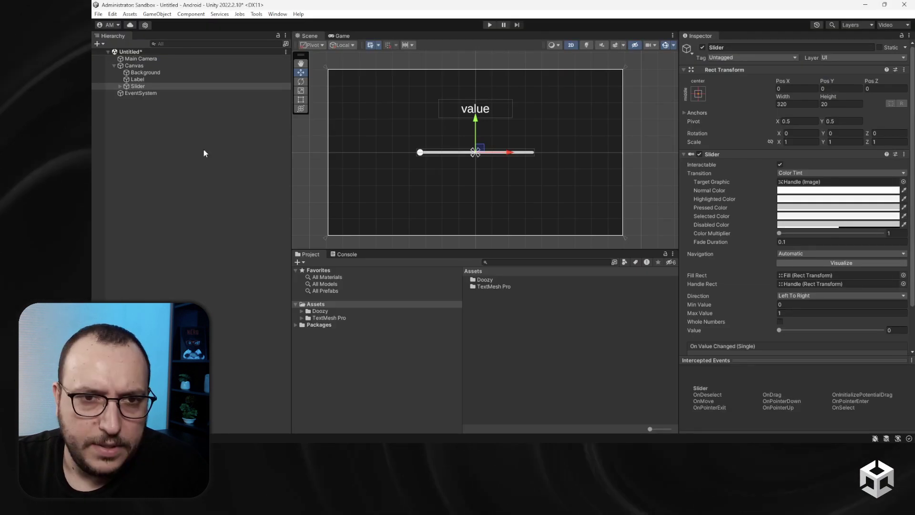
{"action": "left_click", "coordinate": [204, 150]}
{"action": "left_click", "coordinate": [233, 86]}
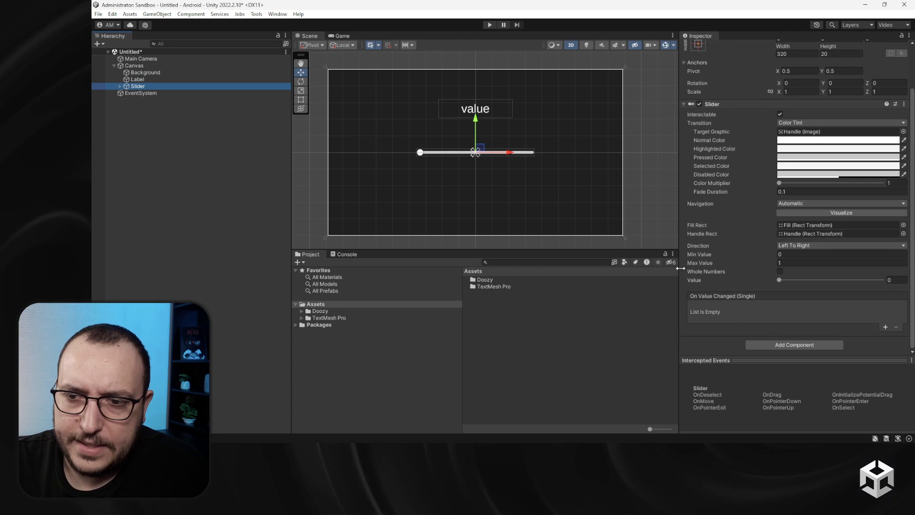
{"action": "left_click", "coordinate": [769, 343]}
{"action": "type", "text": "binder"}
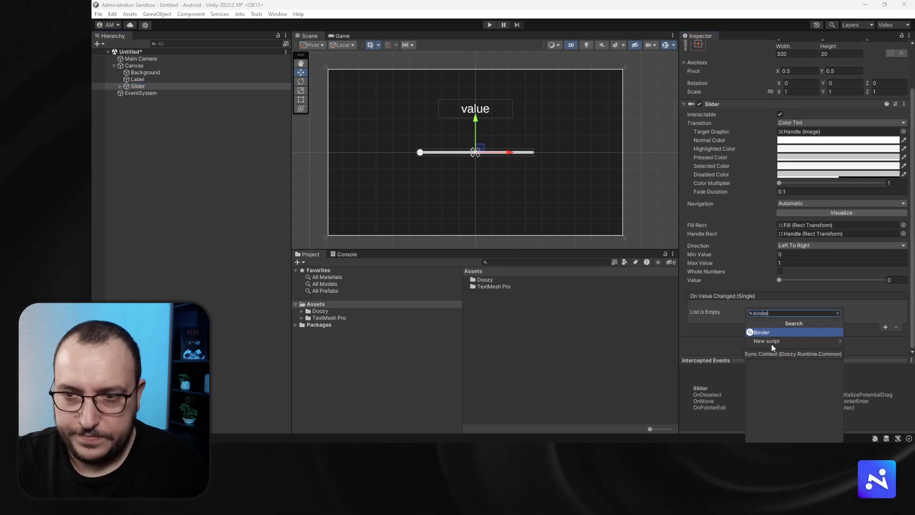
{"action": "key", "text": "Return"}
{"action": "scroll", "coordinate": [777, 327], "scroll_direction": "down", "scroll_amount": 3}
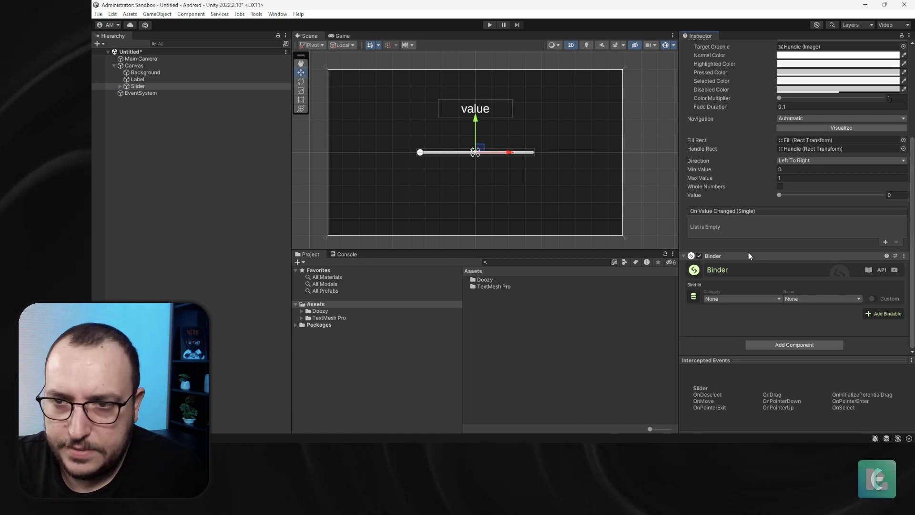
{"action": "right_click", "coordinate": [748, 252]}
{"action": "left_click", "coordinate": [781, 301]}
{"action": "right_click", "coordinate": [742, 258]}
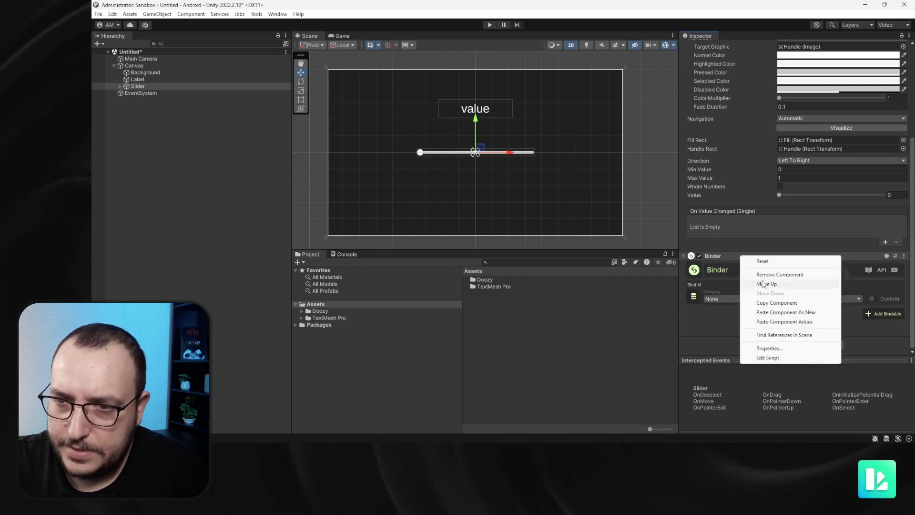
{"action": "left_click", "coordinate": [760, 271]}
{"action": "left_click", "coordinate": [130, 66]}
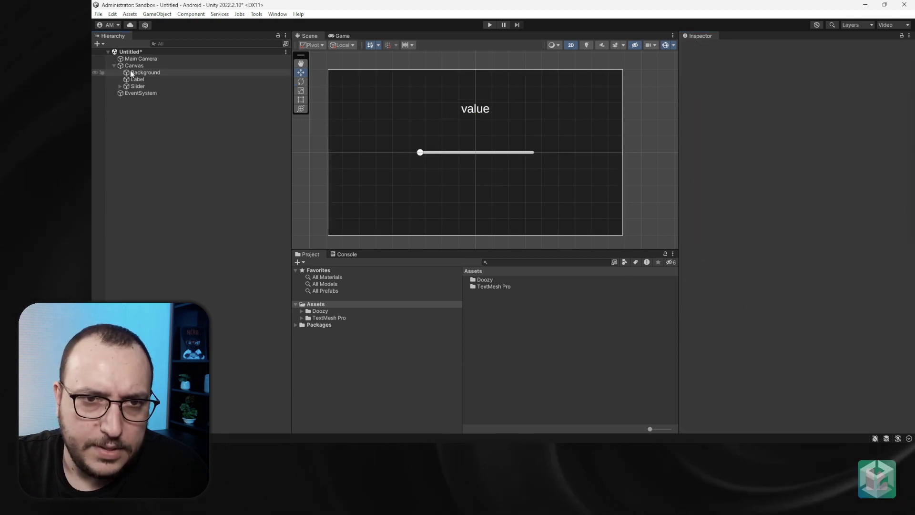
Add a Binder under the Canvas with two bindables, making the first a receiver.
{"action": "right_click", "coordinate": [130, 66]}
{"action": "mouse_move", "coordinate": [179, 281]}
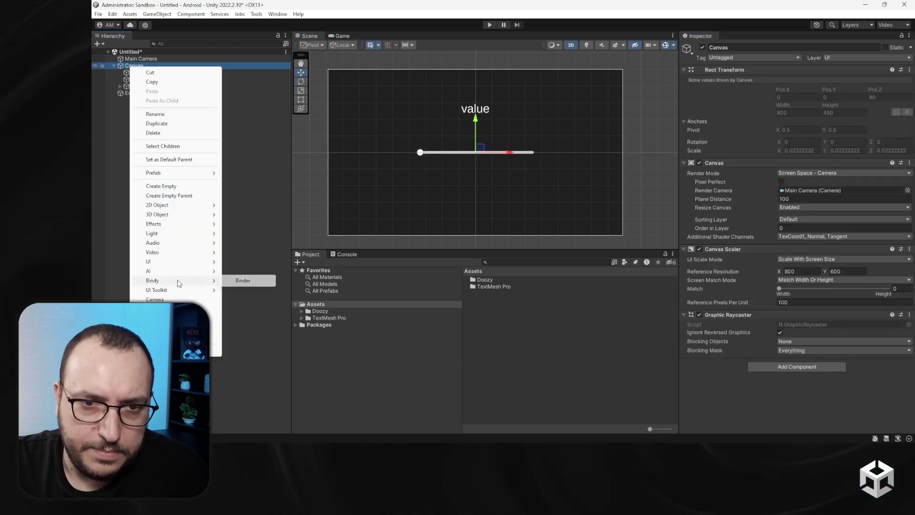
{"action": "left_click", "coordinate": [243, 280]}
{"action": "left_click", "coordinate": [179, 116]}
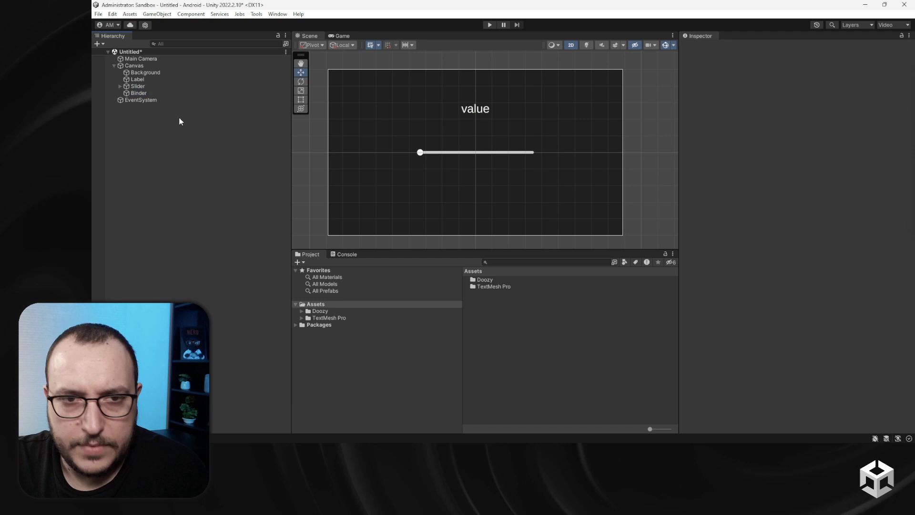
{"action": "left_click", "coordinate": [140, 92]}
{"action": "left_click", "coordinate": [885, 215]}
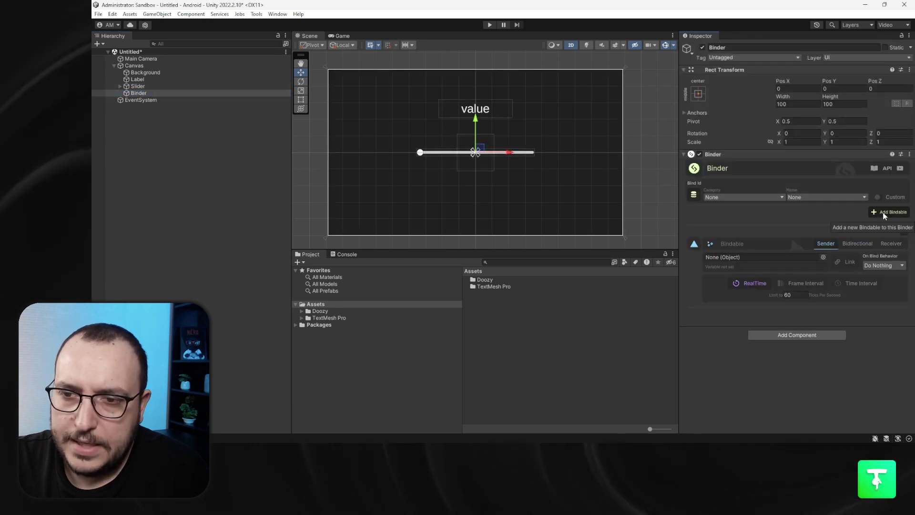
{"action": "left_click", "coordinate": [883, 212]}
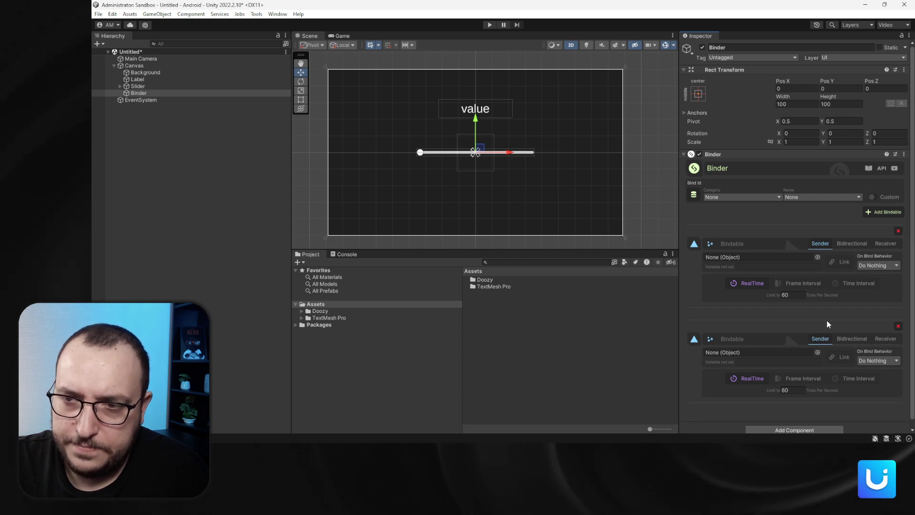
{"action": "left_click", "coordinate": [884, 243]}
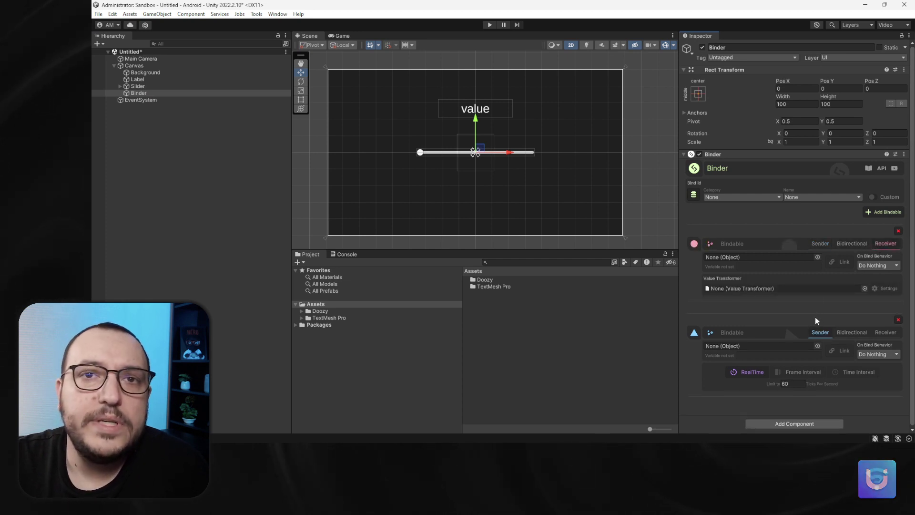
Bind the sender to the Slider component's value.
{"action": "left_click_drag", "start_coordinate": [138, 86], "coordinate": [756, 346]}
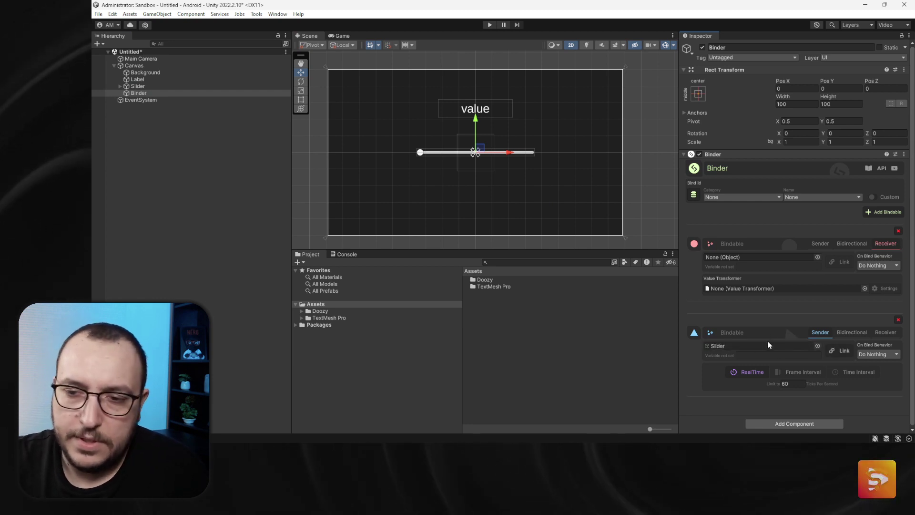
{"action": "left_click", "coordinate": [839, 351]}
{"action": "left_click", "coordinate": [803, 252]}
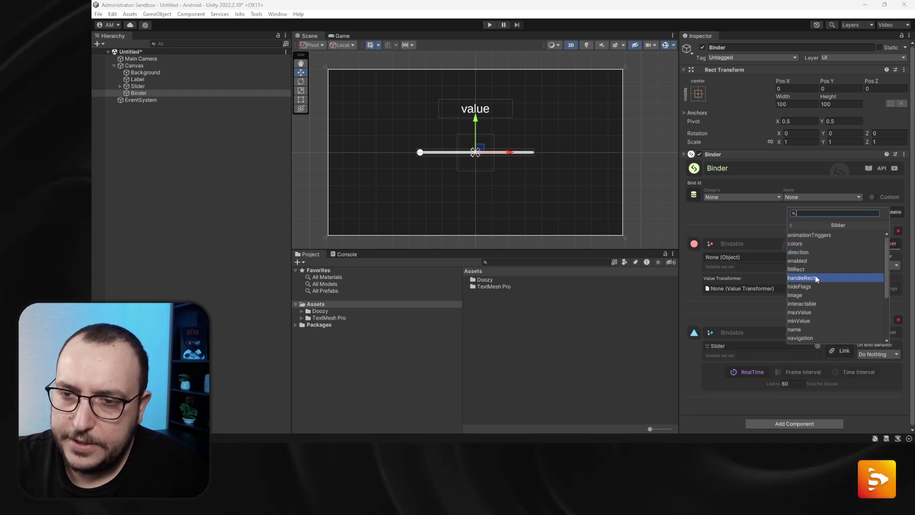
{"action": "scroll", "coordinate": [816, 271], "scroll_direction": "down", "scroll_amount": 2}
{"action": "scroll", "coordinate": [821, 263], "scroll_direction": "down", "scroll_amount": 3}
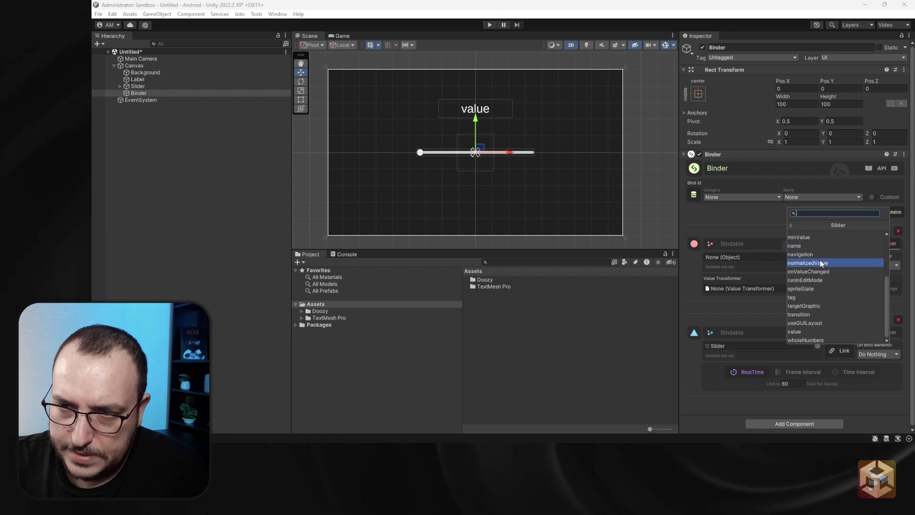
{"action": "left_click", "coordinate": [805, 329]}
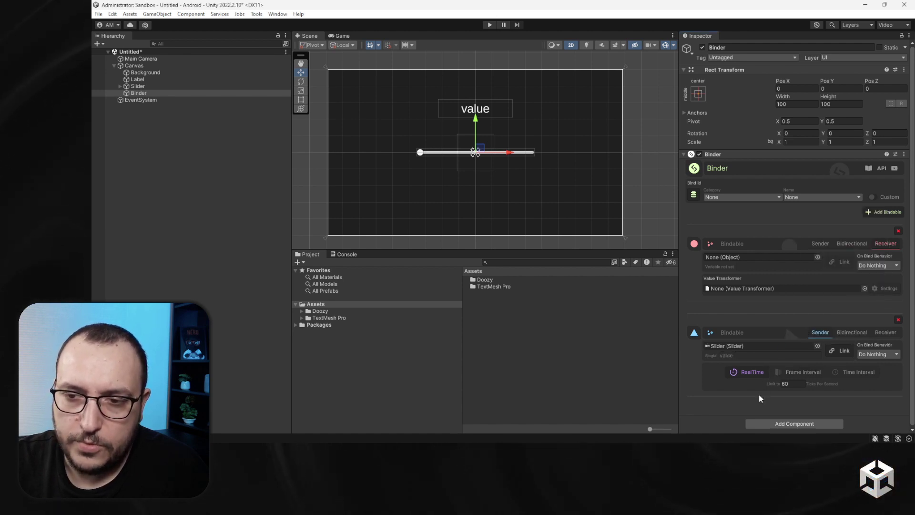
Bind the receiver to the Label's TextMeshProUGUI text, then enter Play mode.
{"action": "mouse_move", "coordinate": [872, 356]}
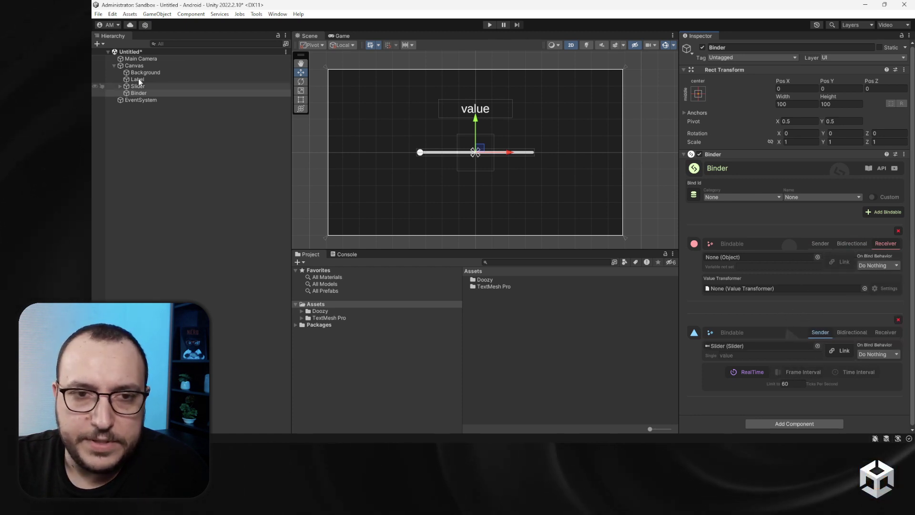
{"action": "left_click_drag", "start_coordinate": [158, 81], "coordinate": [772, 259]}
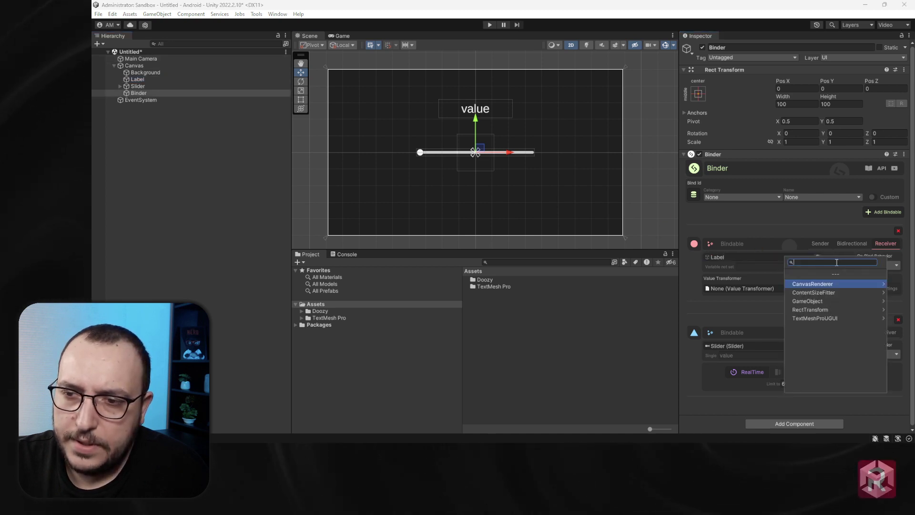
{"action": "left_click", "coordinate": [818, 318]}
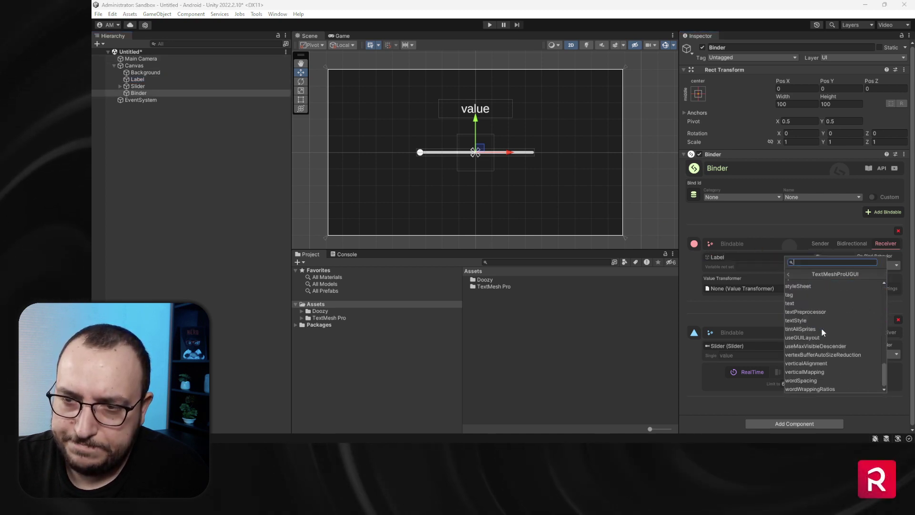
{"action": "left_click", "coordinate": [822, 328]}
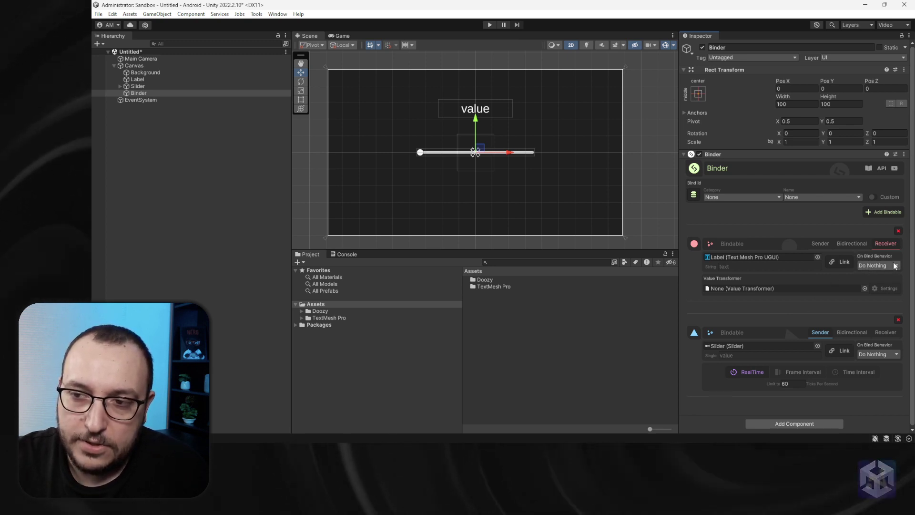
{"action": "mouse_move", "coordinate": [872, 361]}
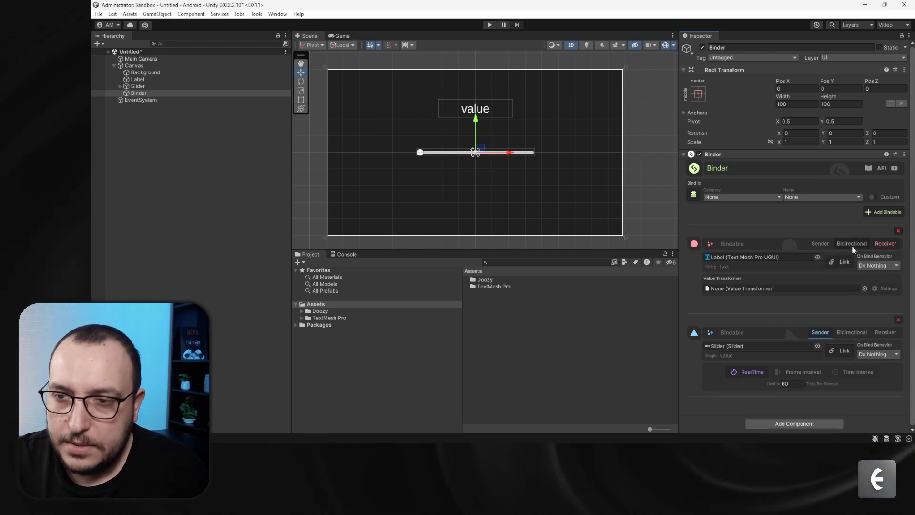
{"action": "mouse_move", "coordinate": [847, 242]}
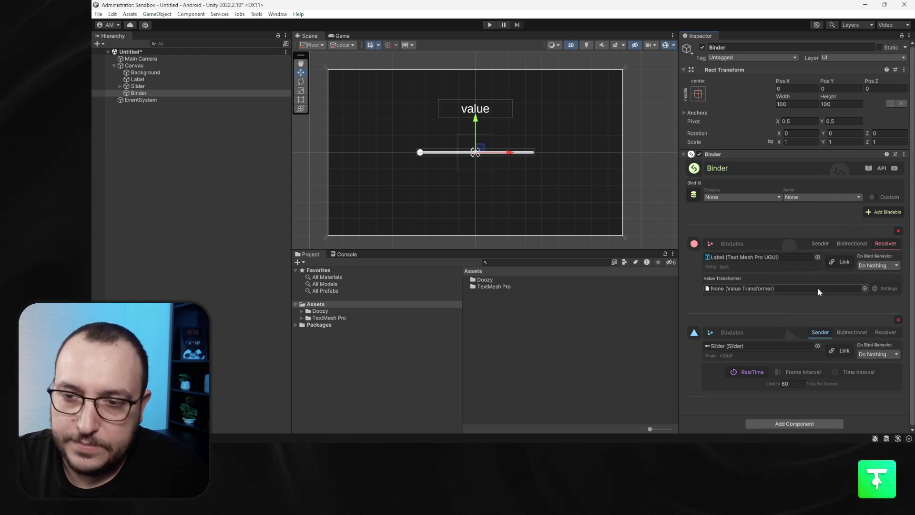
{"action": "left_click", "coordinate": [489, 25]}
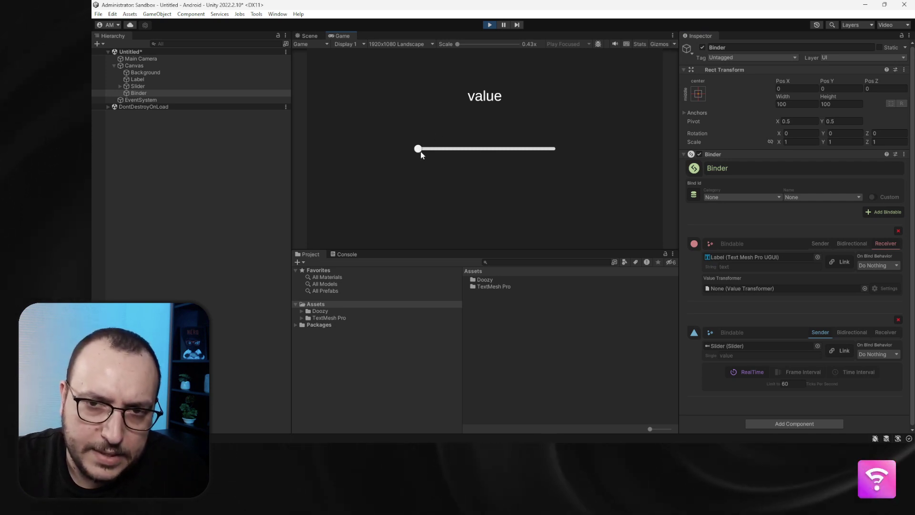
Test the slider in Play mode, then set sender On Bind to Set Value and receiver to Get Value.
{"action": "left_click_drag", "start_coordinate": [418, 150], "coordinate": [475, 162]}
{"action": "left_click", "coordinate": [489, 25]}
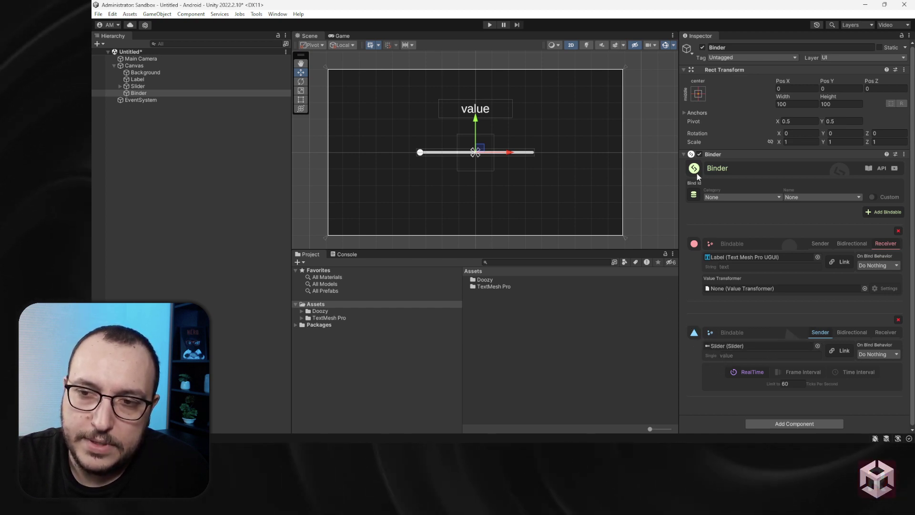
{"action": "left_click", "coordinate": [879, 355]}
{"action": "left_click", "coordinate": [874, 372]}
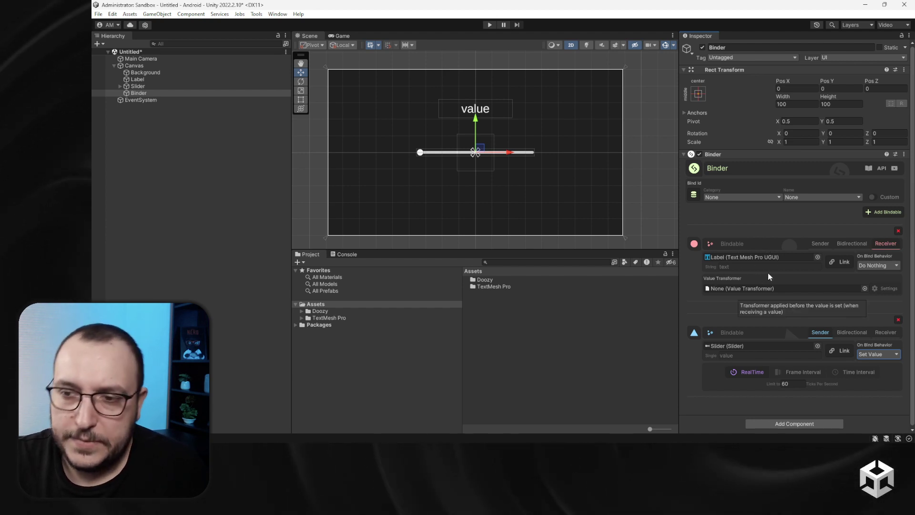
{"action": "left_click", "coordinate": [879, 265]}
{"action": "left_click", "coordinate": [876, 280]}
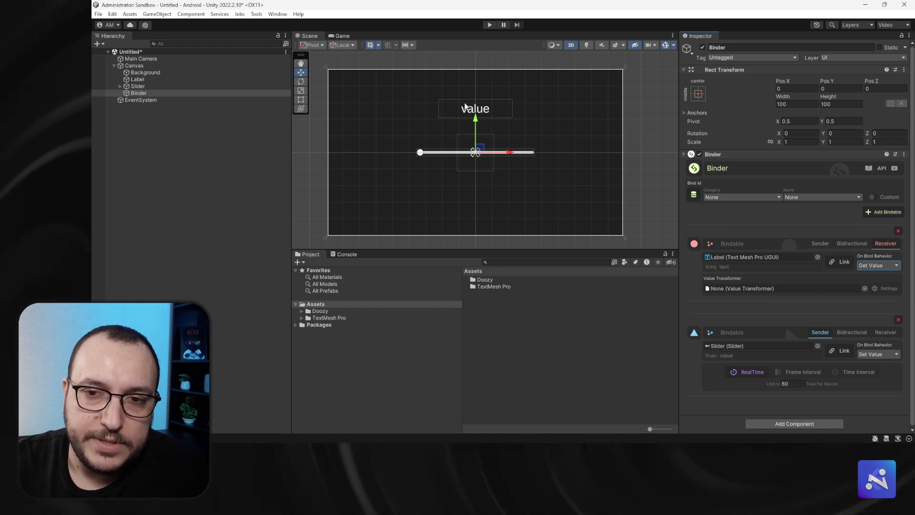
{"action": "left_click", "coordinate": [178, 88]}
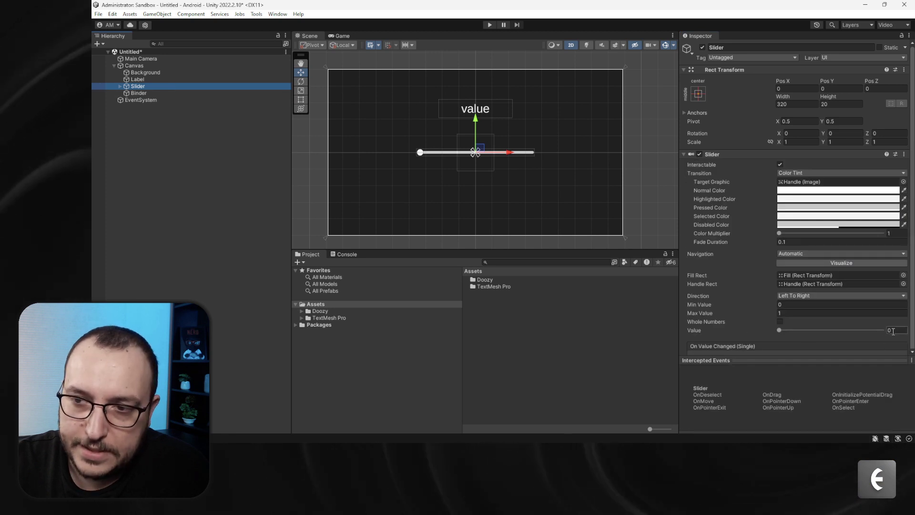
Try the slider in Play mode, then set its starting Value to 0.33.
{"action": "left_click", "coordinate": [490, 24]}
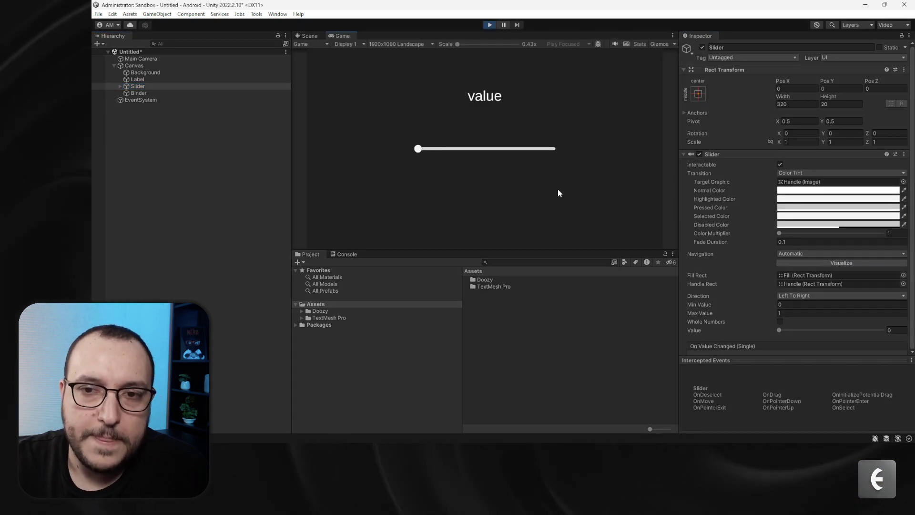
{"action": "left_click_drag", "start_coordinate": [417, 149], "coordinate": [444, 149]}
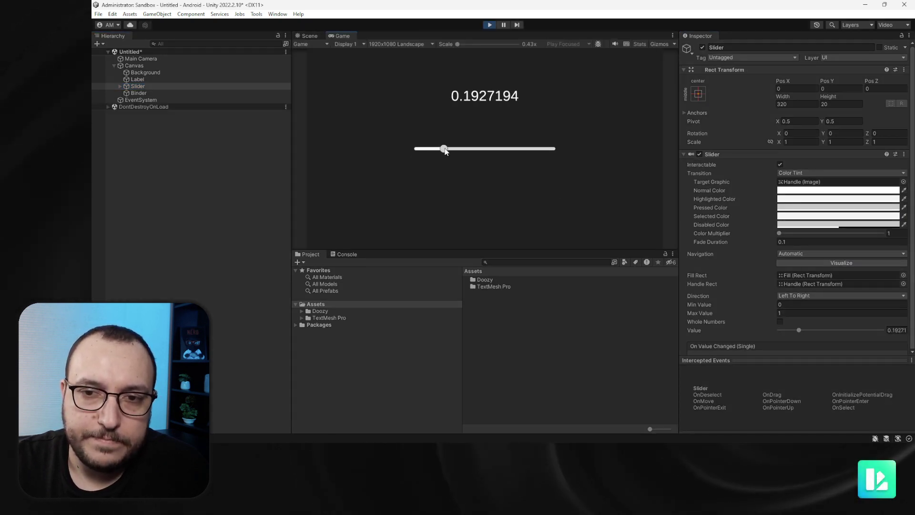
{"action": "left_click", "coordinate": [489, 25]}
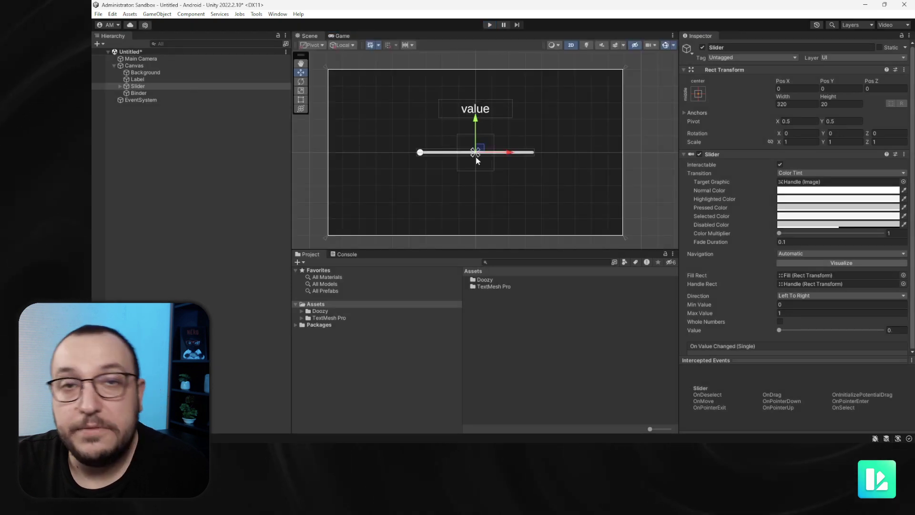
{"action": "left_click", "coordinate": [893, 330]}
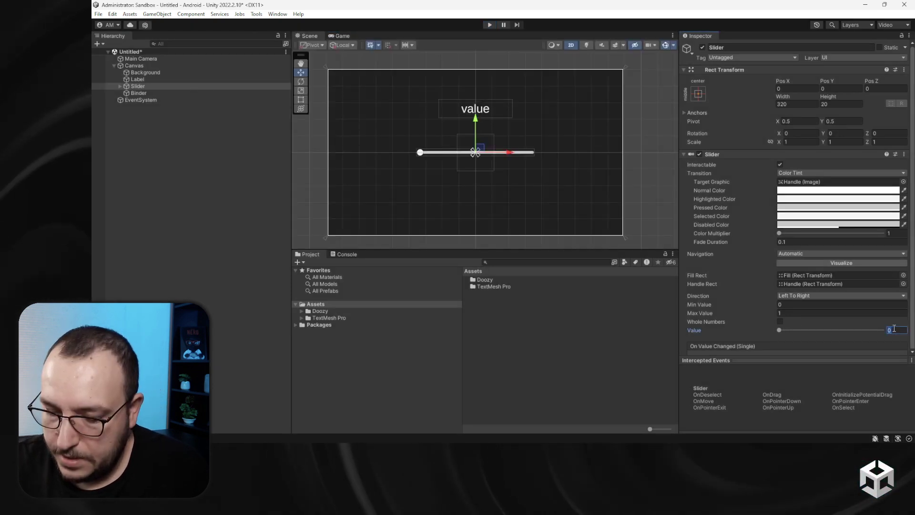
{"action": "key", "text": "Return"}
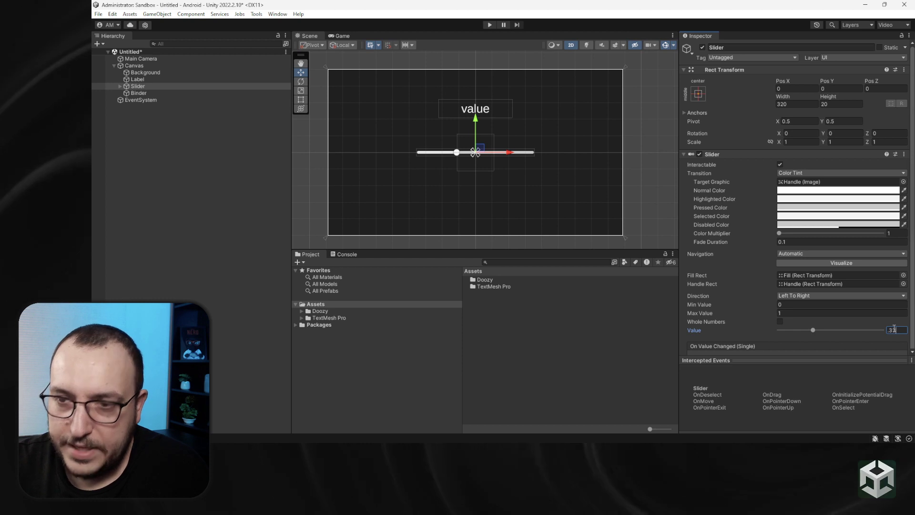
Confirm in Play mode that the label follows the slider, then select the Binder and return to the browser.
{"action": "left_click", "coordinate": [489, 27]}
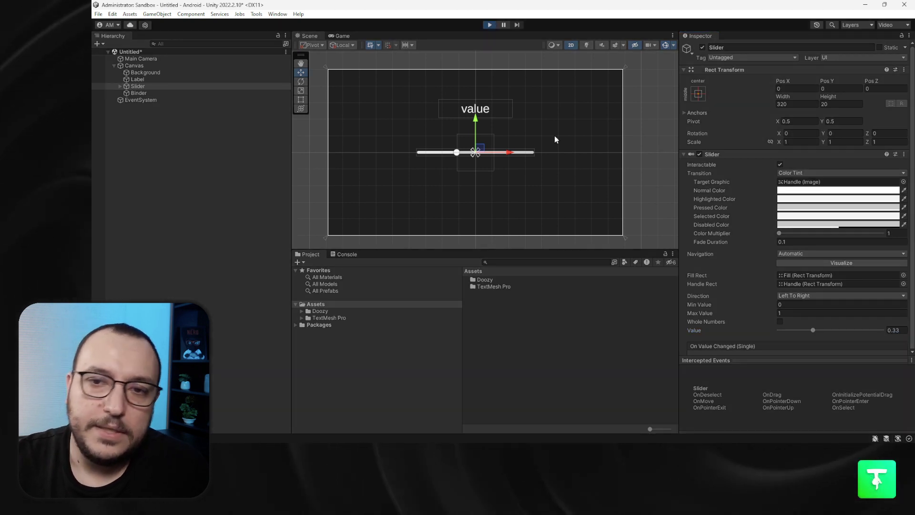
{"action": "mouse_move", "coordinate": [459, 150]}
{"action": "left_mouse_down"}
{"action": "mouse_move", "coordinate": [513, 152]}
{"action": "mouse_move", "coordinate": [470, 160]}
{"action": "left_mouse_up"}
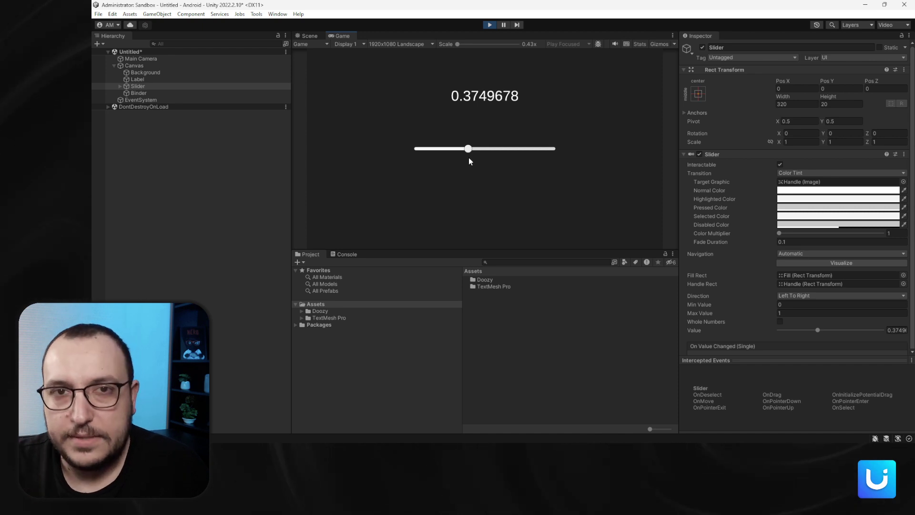
{"action": "left_click", "coordinate": [489, 25]}
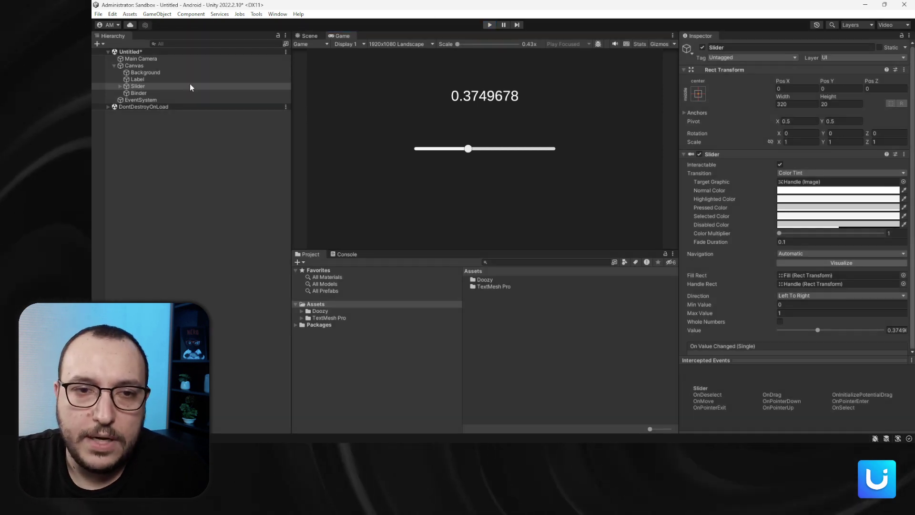
{"action": "left_click", "coordinate": [147, 93]}
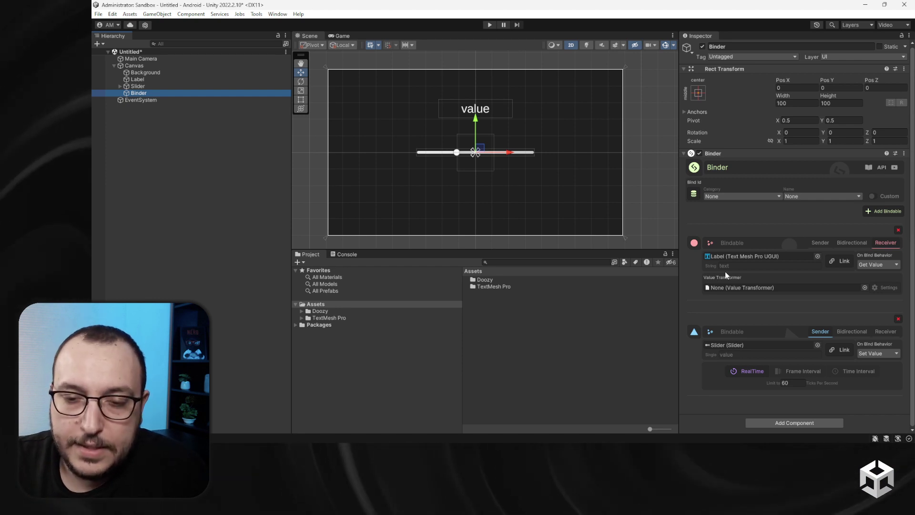
{"action": "key", "text": "alt+Tab"}
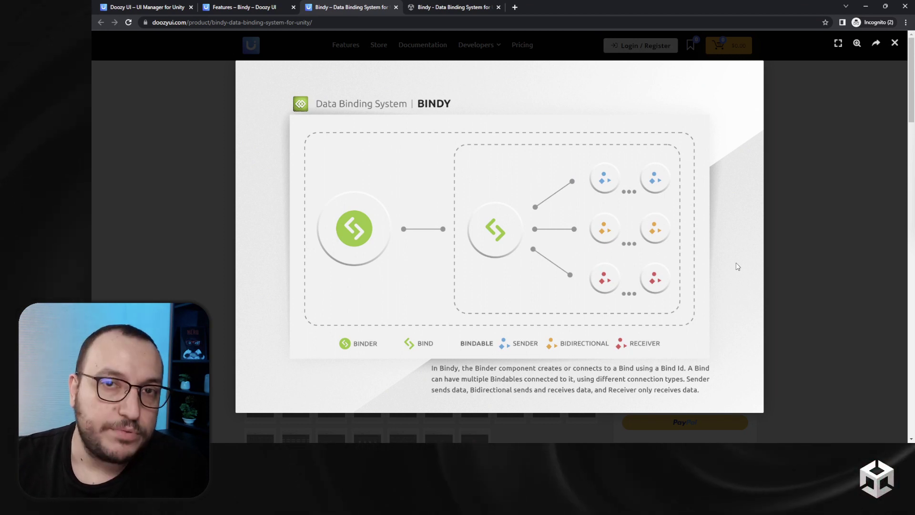
Close the enlarged Bindy screenshot and enlarge another product gallery screenshot.
{"action": "left_click", "coordinate": [794, 254]}
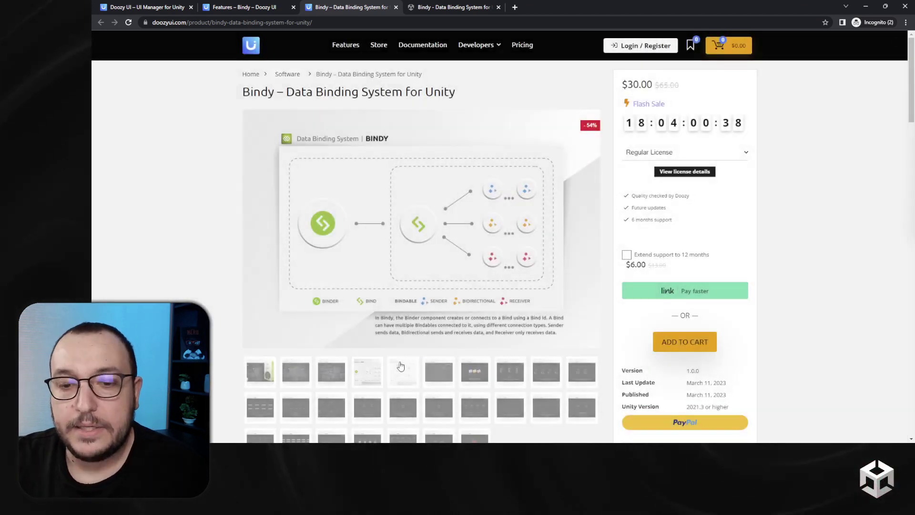
{"action": "left_click", "coordinate": [404, 279]}
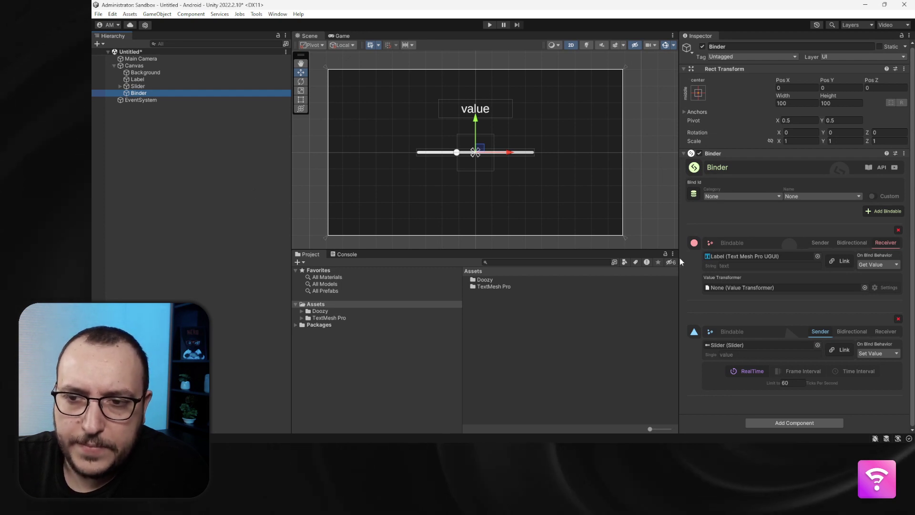
{"action": "right_click", "coordinate": [155, 95]}
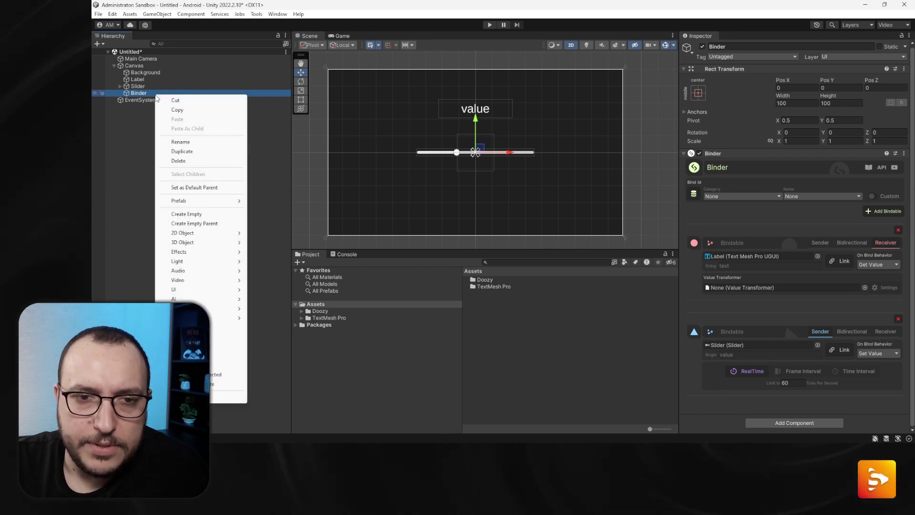
{"action": "left_click", "coordinate": [178, 161]}
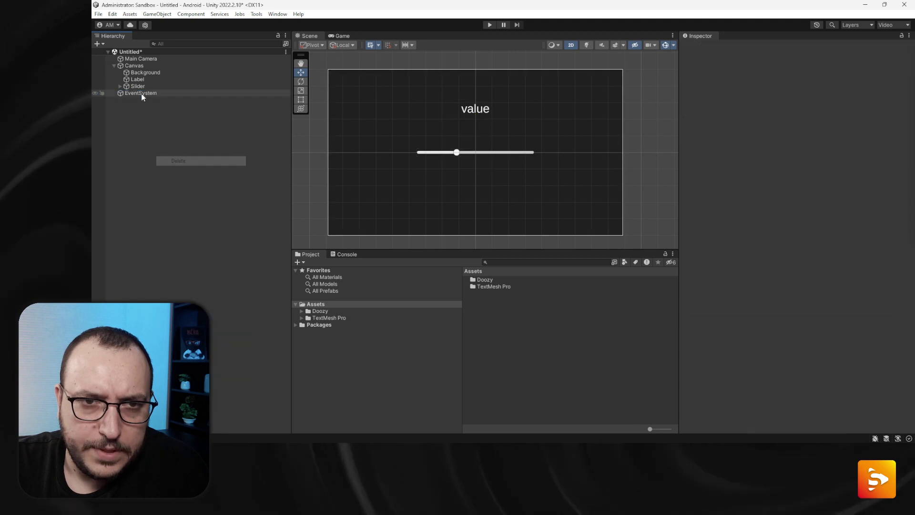
{"action": "left_click", "coordinate": [120, 86]}
{"action": "right_click", "coordinate": [134, 86]}
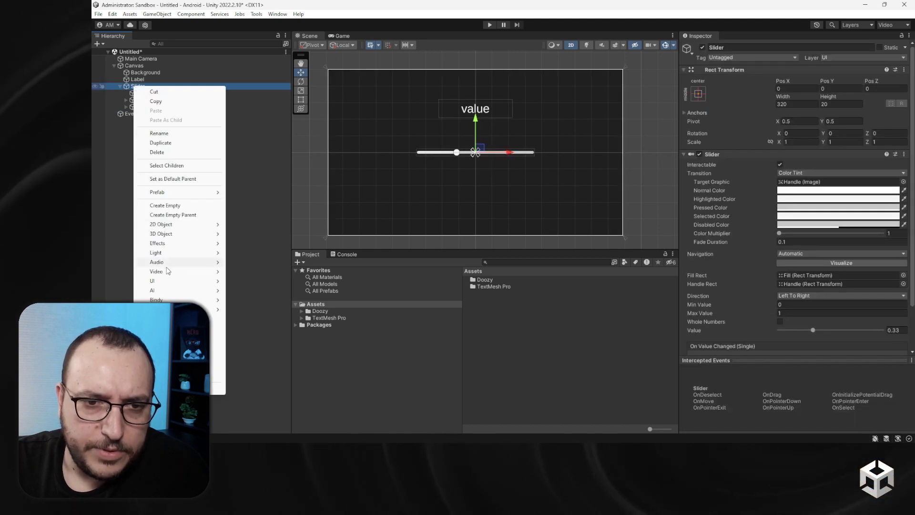
{"action": "left_click", "coordinate": [241, 300]}
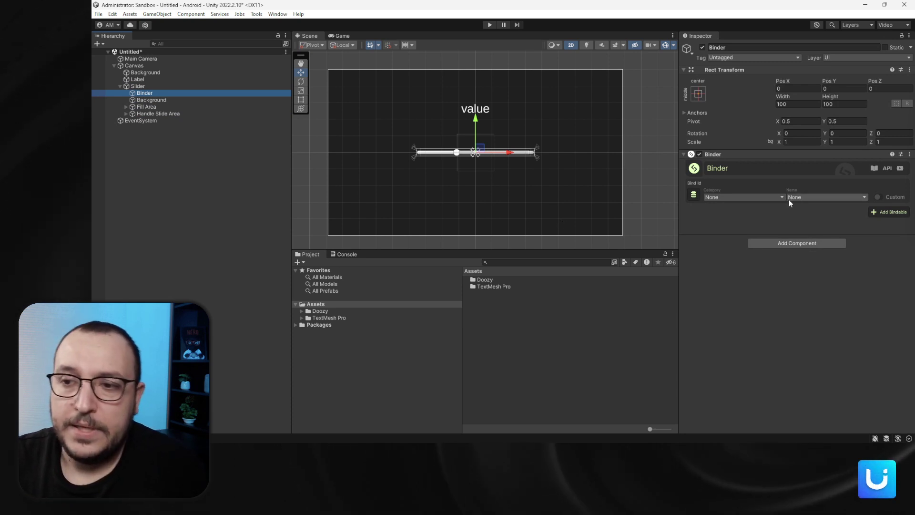
{"action": "left_click", "coordinate": [765, 197]}
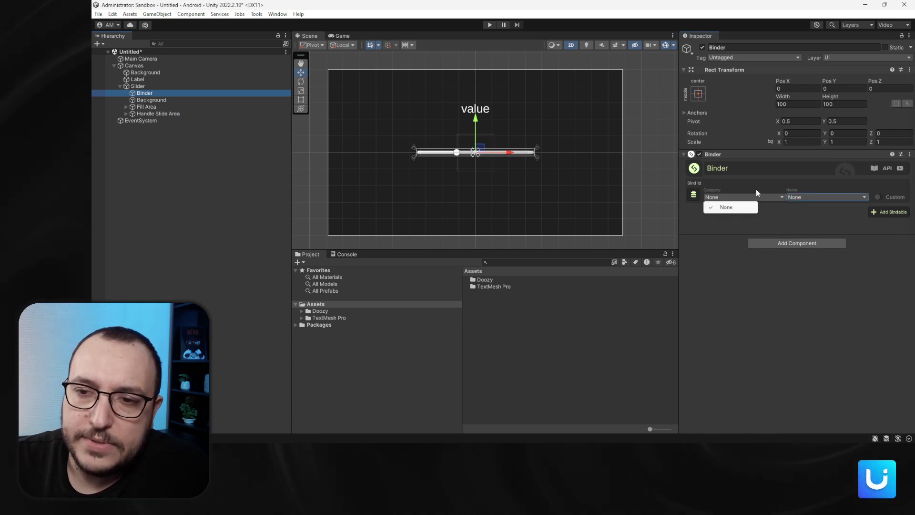
{"action": "left_click", "coordinate": [880, 197]}
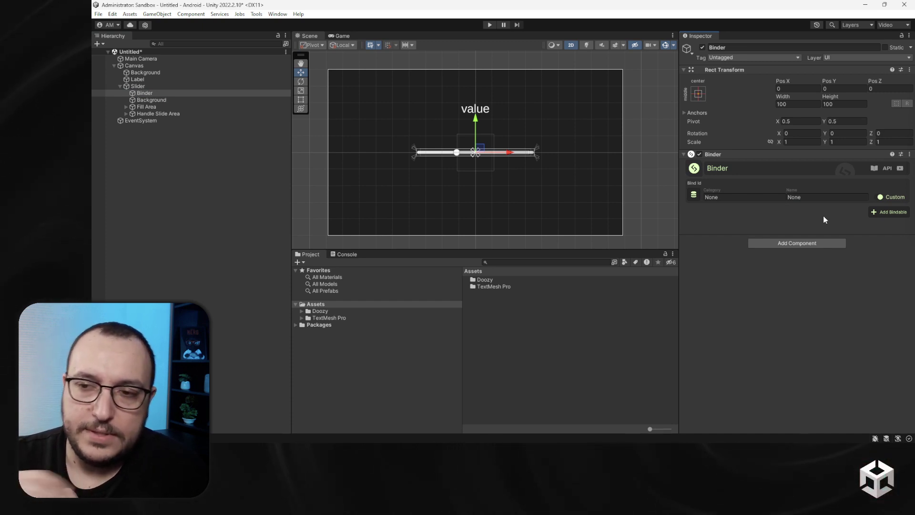
{"action": "left_click", "coordinate": [880, 197]}
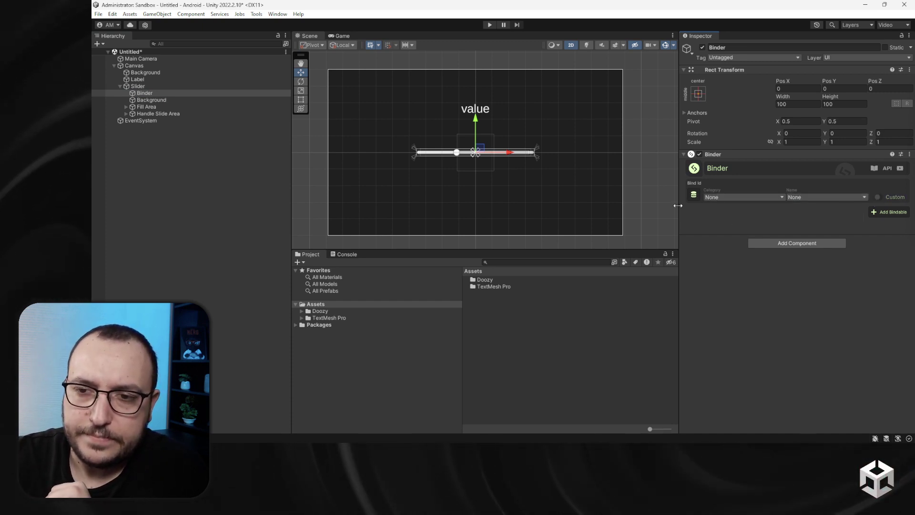
In the Binds Database, create bind category Demo containing a bind named Slider.
{"action": "left_click", "coordinate": [695, 196]}
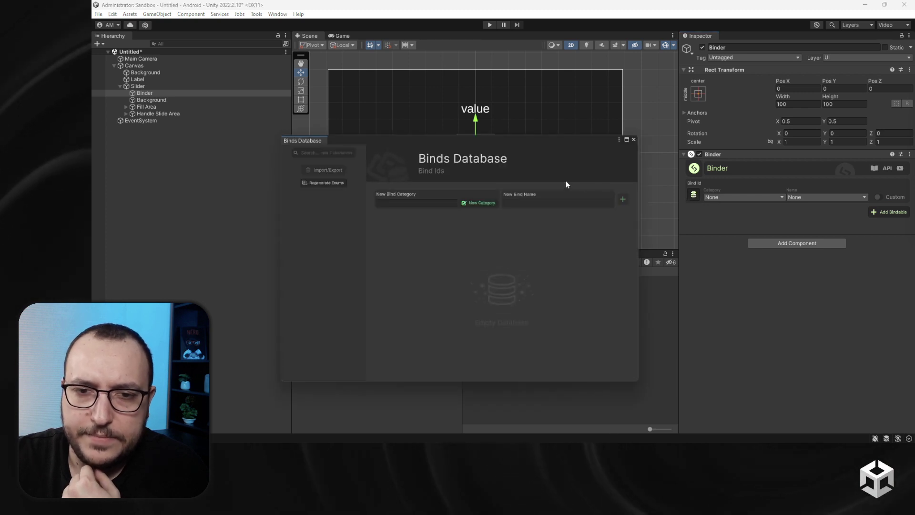
{"action": "left_click", "coordinate": [398, 203]}
{"action": "type", "text": "De"}
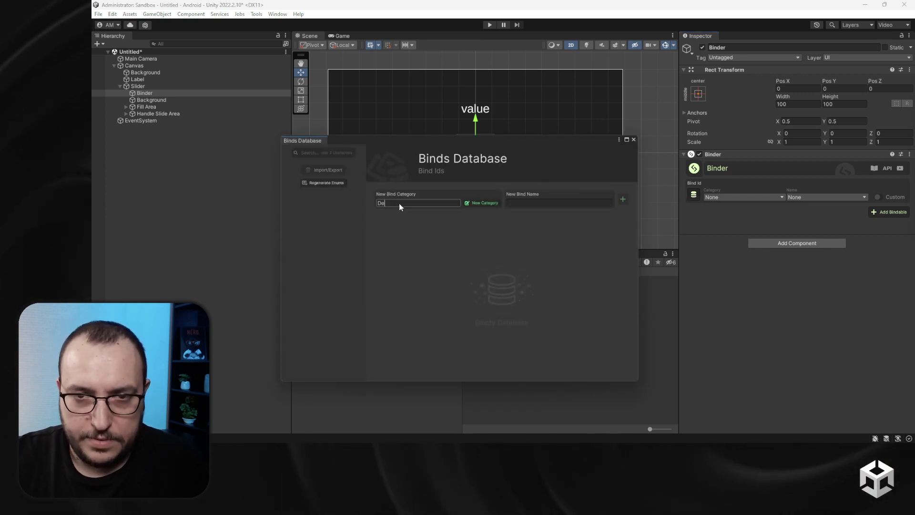
{"action": "type", "text": "mo"}
{"action": "key", "text": "Tab"}
{"action": "type", "text": "Slider"}
{"action": "key", "text": "Return"}
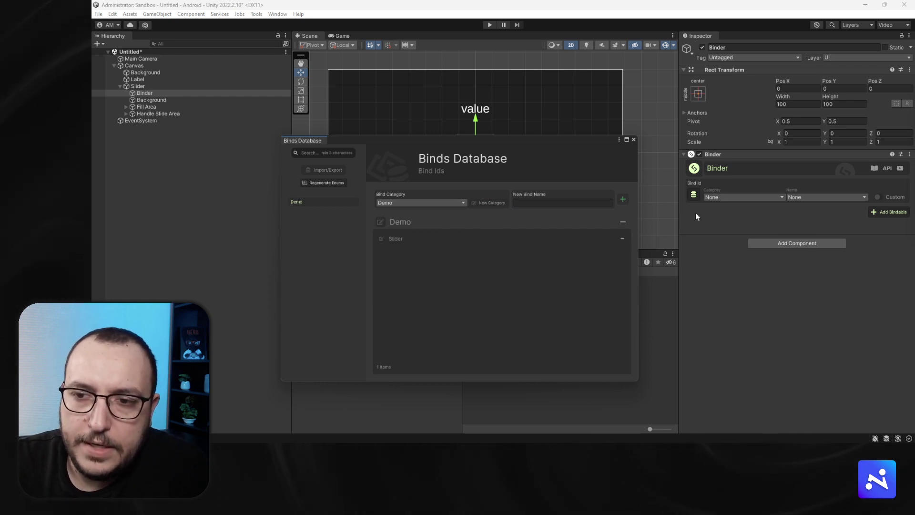
Set the Binder's Bind Id to category Demo, name Slider, and close the database.
{"action": "left_click", "coordinate": [744, 197]}
{"action": "left_click", "coordinate": [720, 217]}
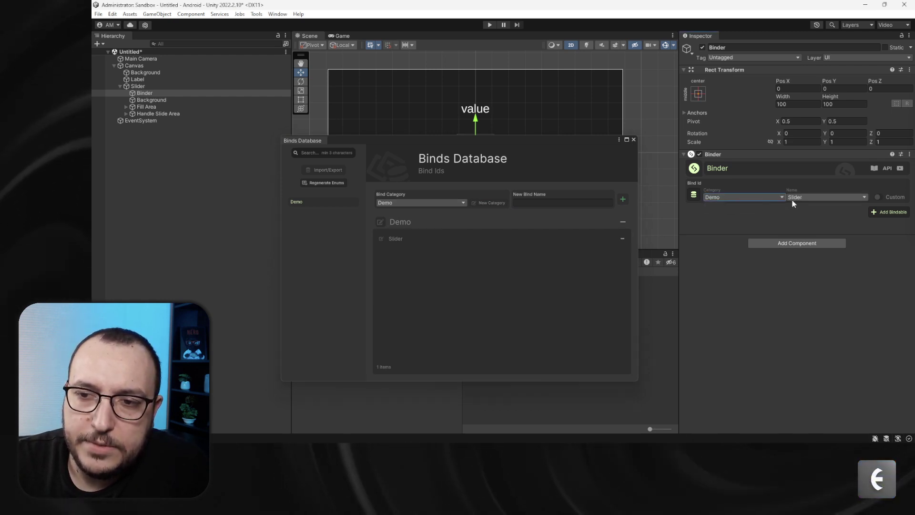
{"action": "left_click", "coordinate": [793, 199]}
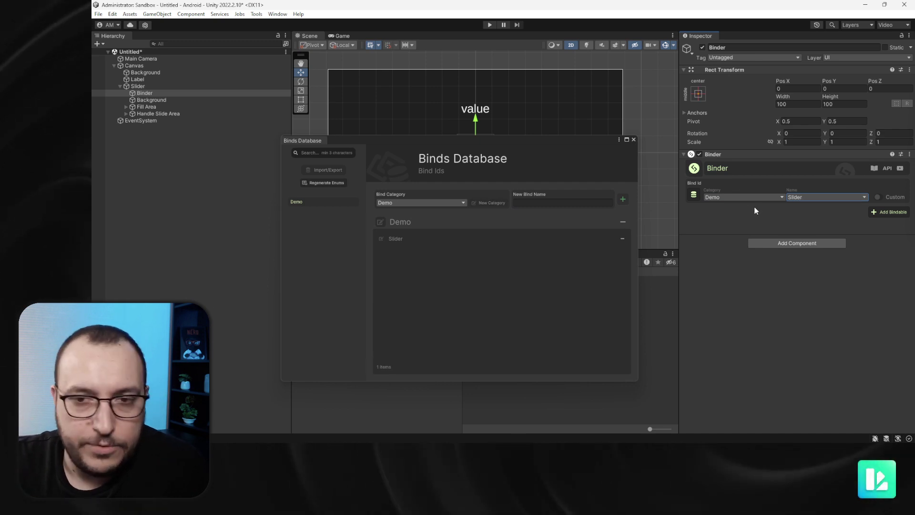
{"action": "left_click", "coordinate": [633, 139]}
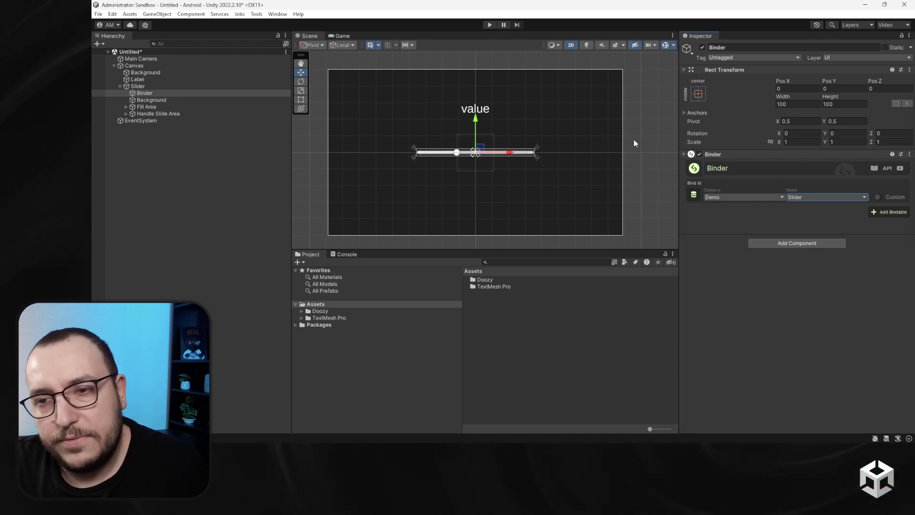
{"action": "left_click", "coordinate": [253, 15]}
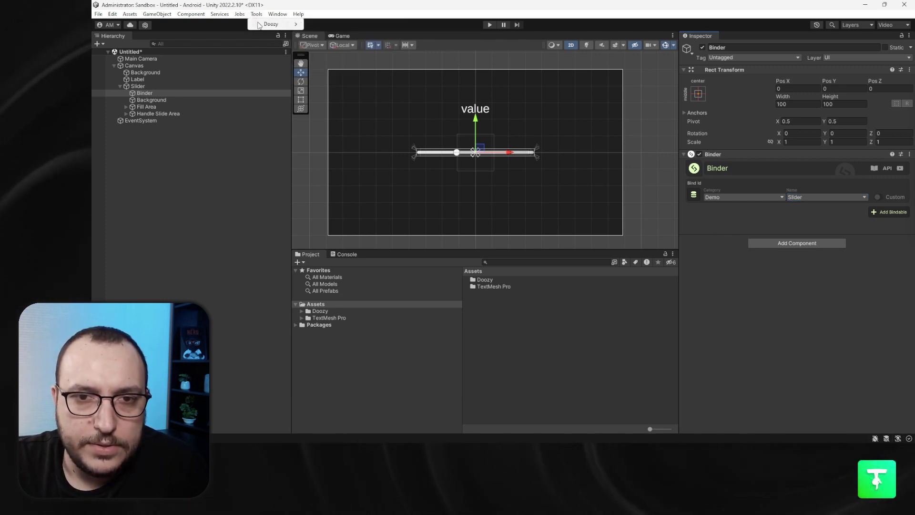
{"action": "mouse_move", "coordinate": [267, 24]}
{"action": "left_click", "coordinate": [355, 27]}
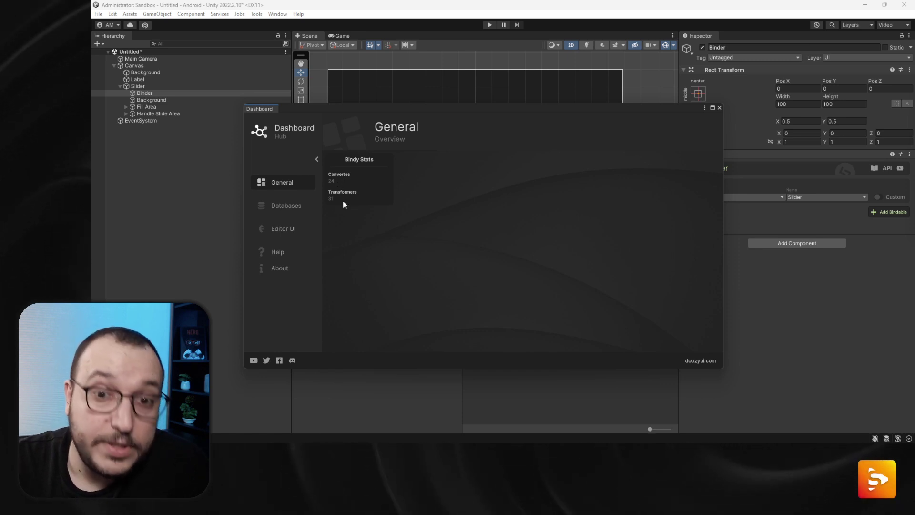
{"action": "left_click", "coordinate": [308, 207]}
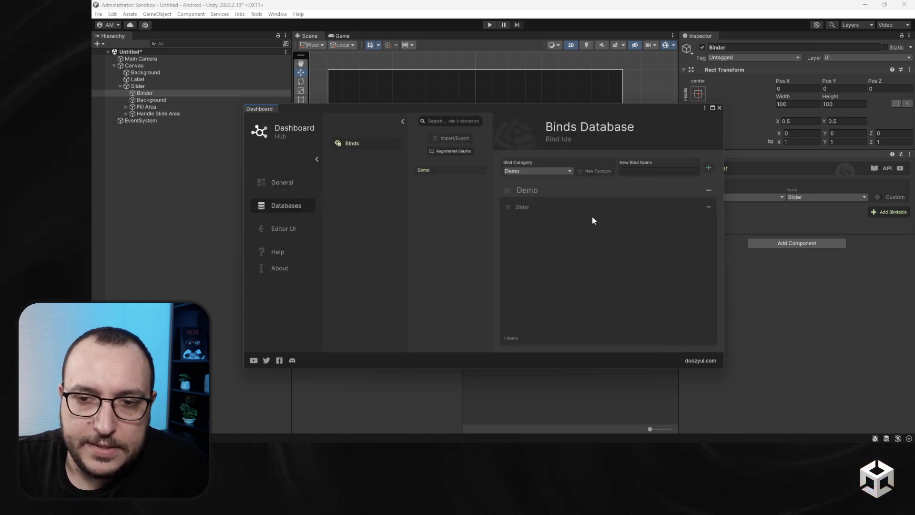
{"action": "left_click", "coordinate": [292, 229]}
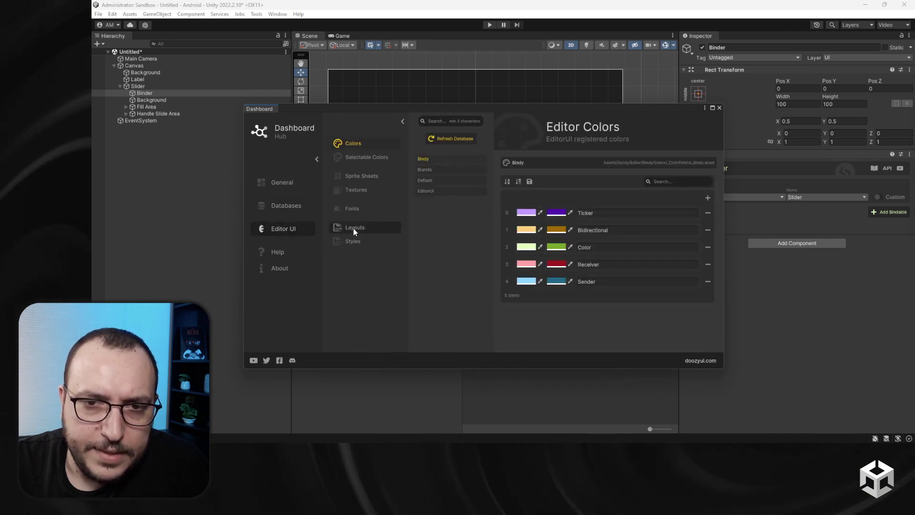
{"action": "left_click_drag", "start_coordinate": [619, 110], "coordinate": [582, 116]}
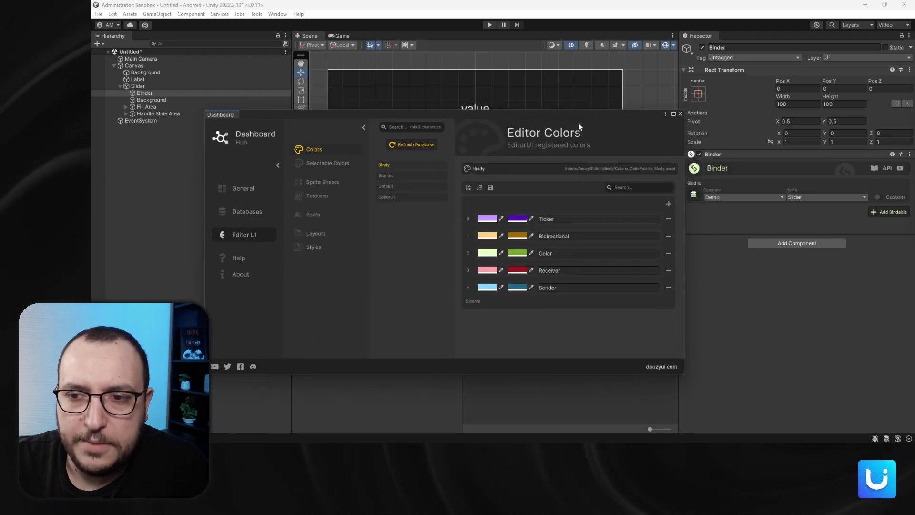
{"action": "left_click_drag", "start_coordinate": [649, 116], "coordinate": [624, 111]}
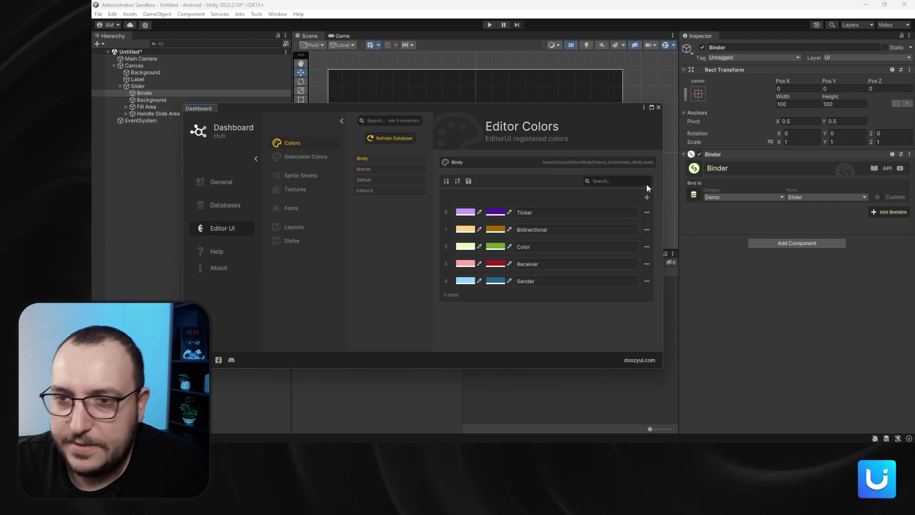
{"action": "left_click", "coordinate": [225, 253]}
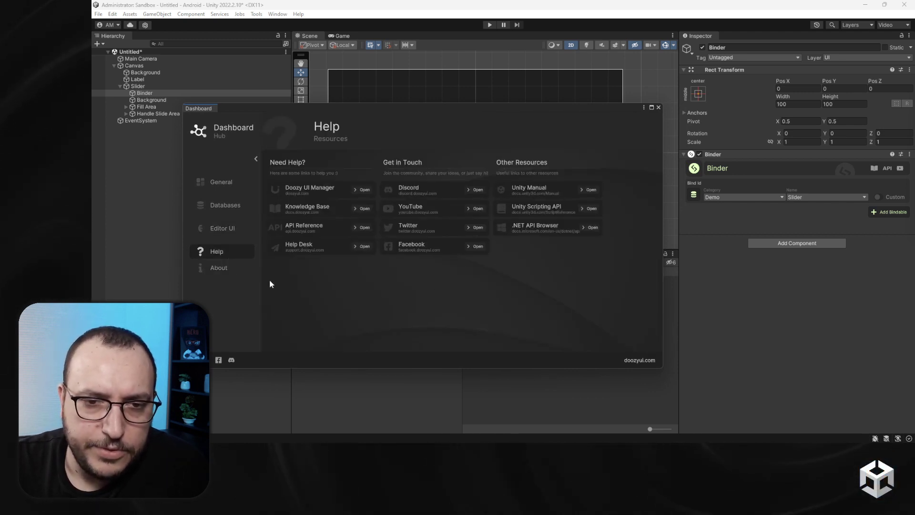
{"action": "left_click", "coordinate": [233, 269]}
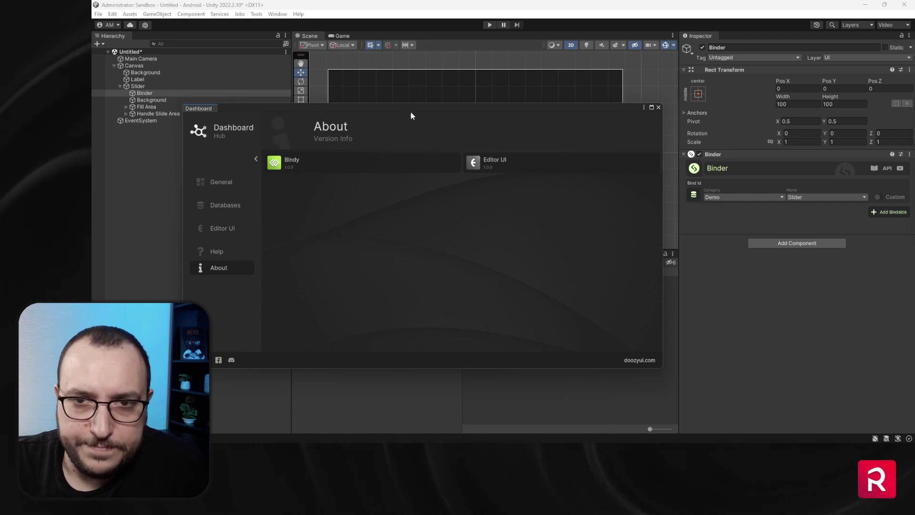
{"action": "left_click", "coordinate": [387, 101]}
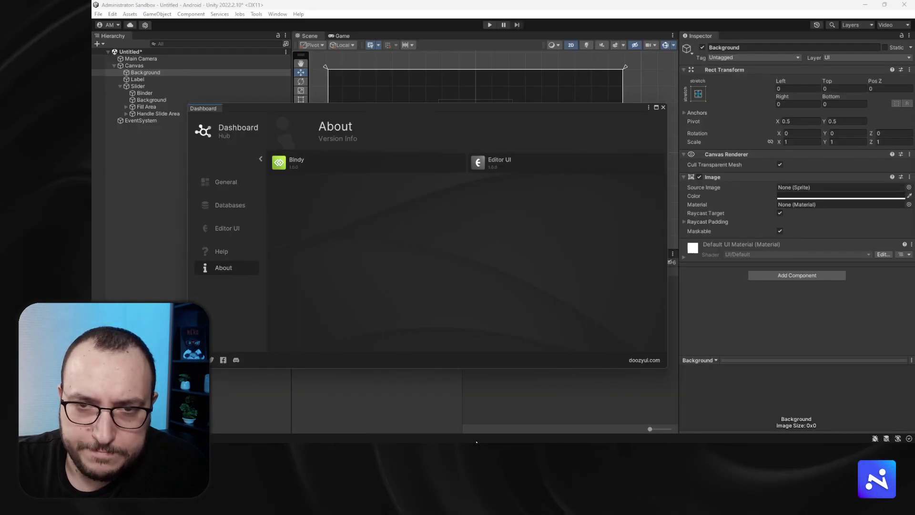
{"action": "left_click", "coordinate": [663, 108]}
Select the Binder under the Slider in the Hierarchy.
{"action": "left_click", "coordinate": [133, 94]}
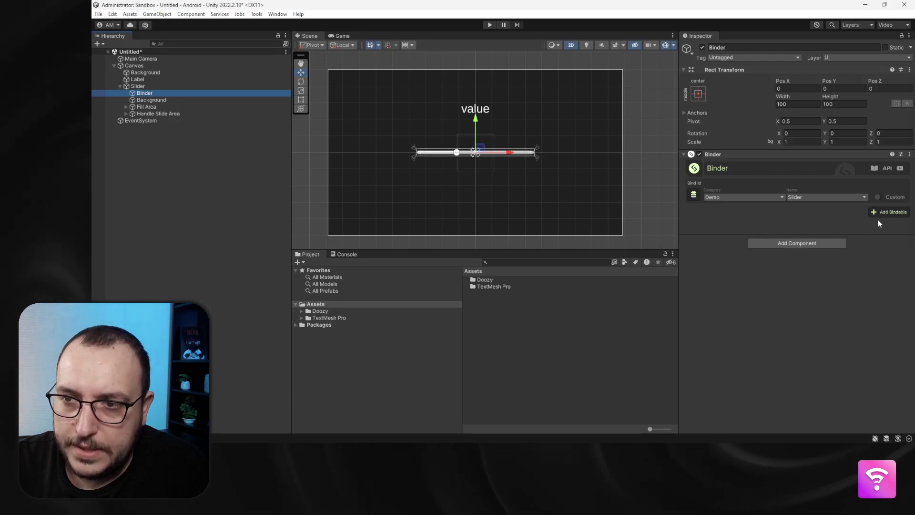
Add a bindable linked to the Slider's value with On Bind Behavior set to Set Value.
{"action": "left_click", "coordinate": [884, 215]}
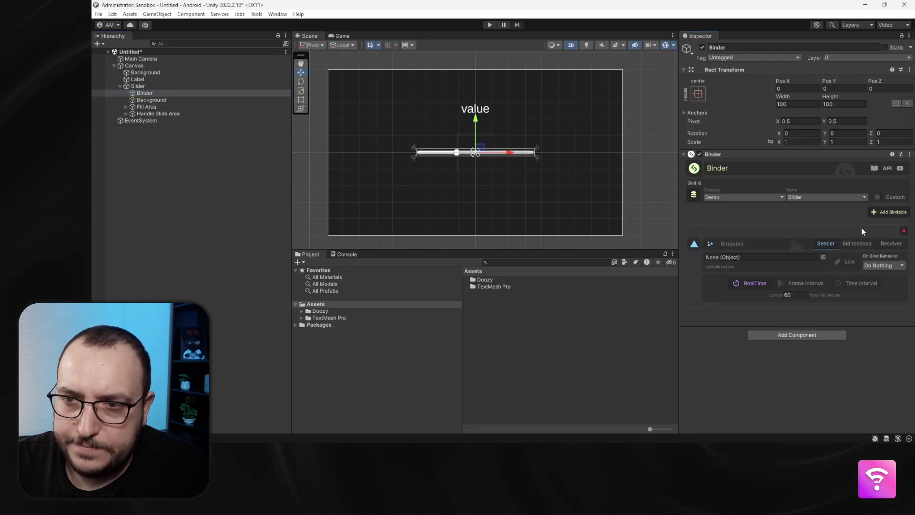
{"action": "left_click_drag", "start_coordinate": [135, 86], "coordinate": [822, 259]}
{"action": "left_click", "coordinate": [837, 262]}
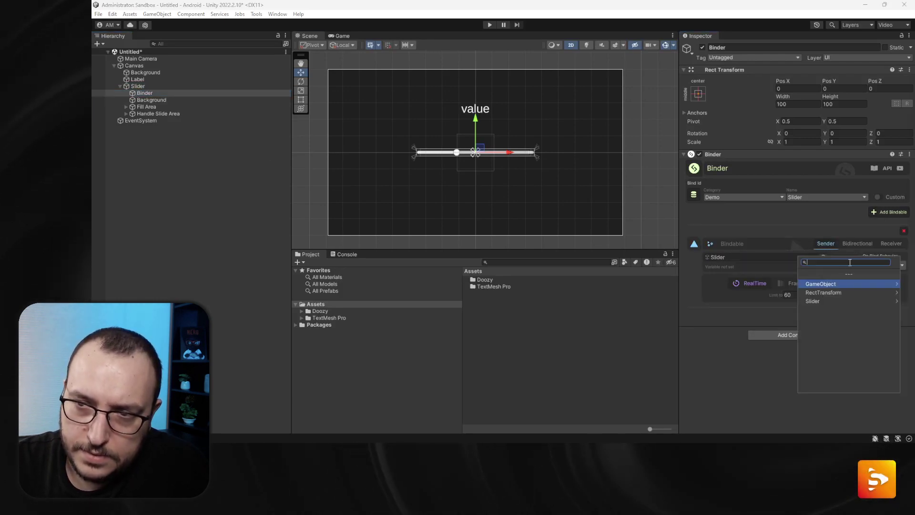
{"action": "left_click", "coordinate": [824, 301]}
{"action": "scroll", "coordinate": [823, 348], "scroll_direction": "down", "scroll_amount": 5}
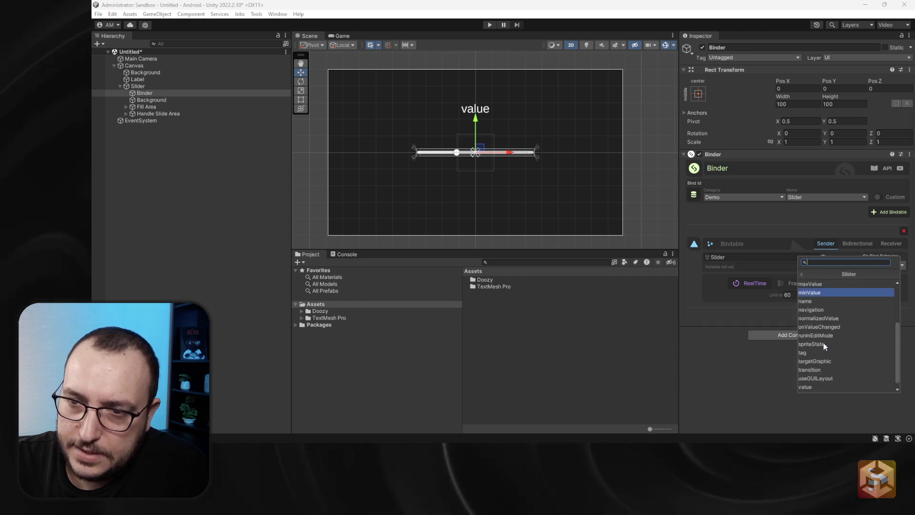
{"action": "left_click", "coordinate": [822, 387]}
{"action": "left_click", "coordinate": [876, 265]}
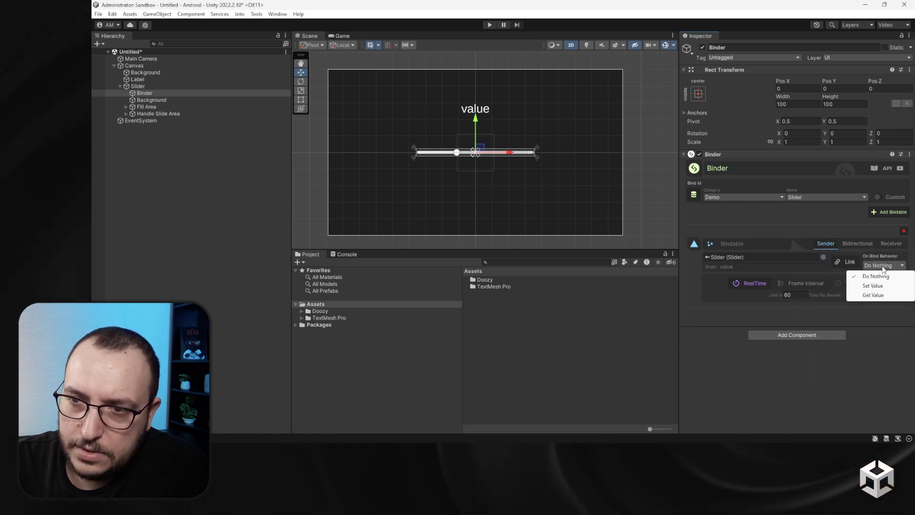
{"action": "left_click", "coordinate": [873, 286]}
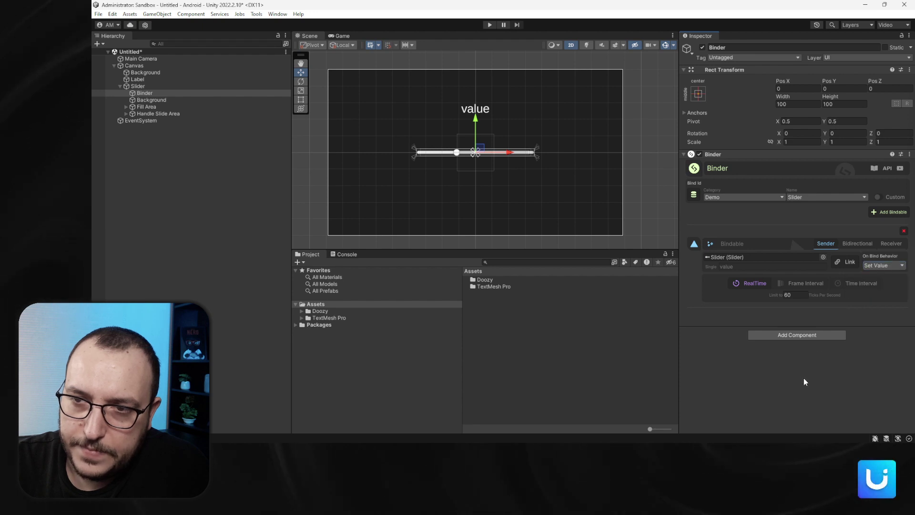
{"action": "left_click", "coordinate": [137, 80]}
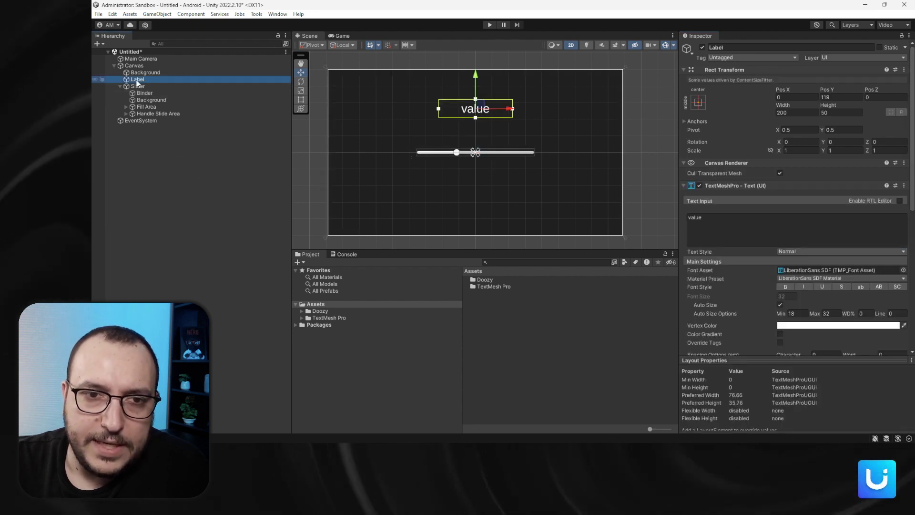
Add a child Binder under Label and set its bind category to Demo.
{"action": "right_click", "coordinate": [136, 82]}
{"action": "mouse_move", "coordinate": [215, 294]}
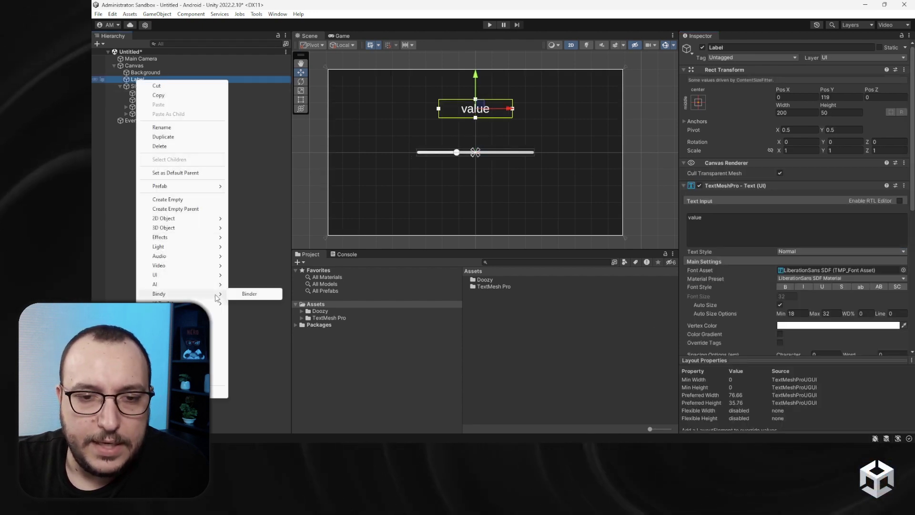
{"action": "left_click", "coordinate": [249, 294]}
{"action": "left_click", "coordinate": [750, 198]}
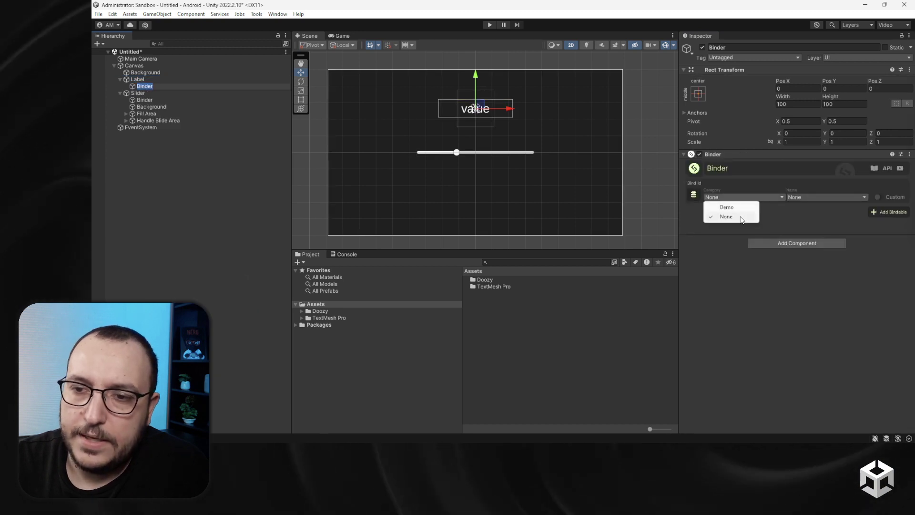
{"action": "left_click", "coordinate": [734, 209]}
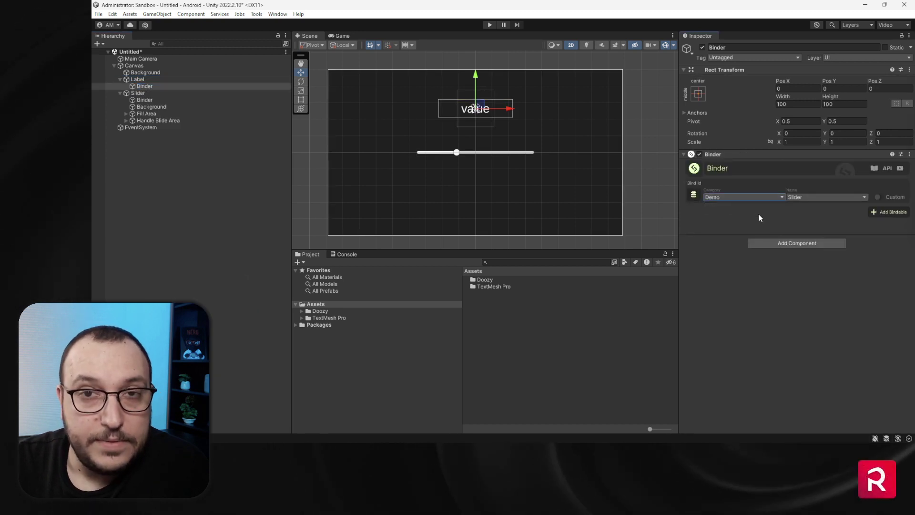
Add a bindable linked to the Label's TextMeshProUGUI text, set to Get Value on bind.
{"action": "left_click", "coordinate": [889, 211]}
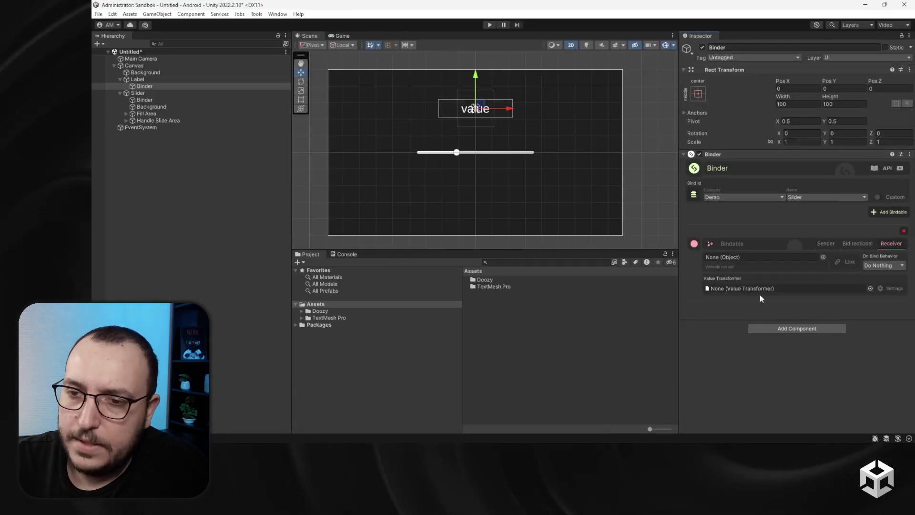
{"action": "left_click_drag", "start_coordinate": [137, 79], "coordinate": [725, 255]}
{"action": "left_click", "coordinate": [850, 264]}
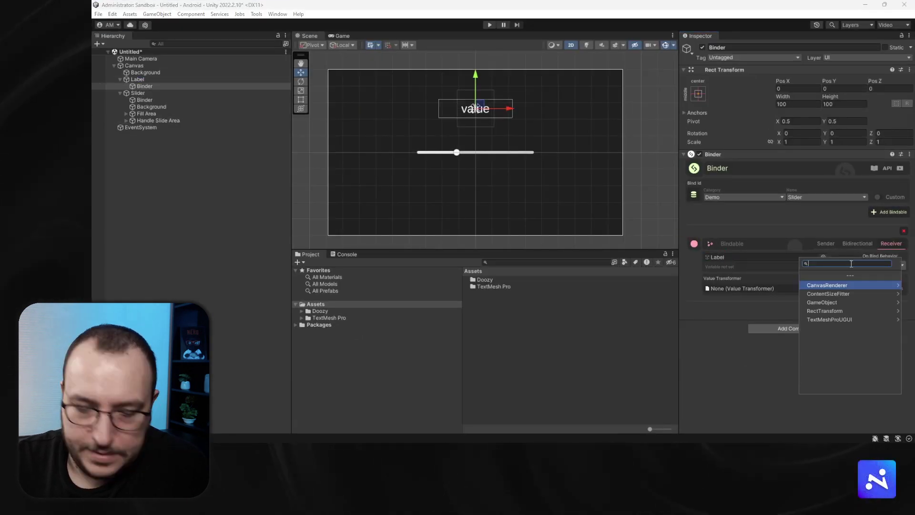
{"action": "type", "text": "text"}
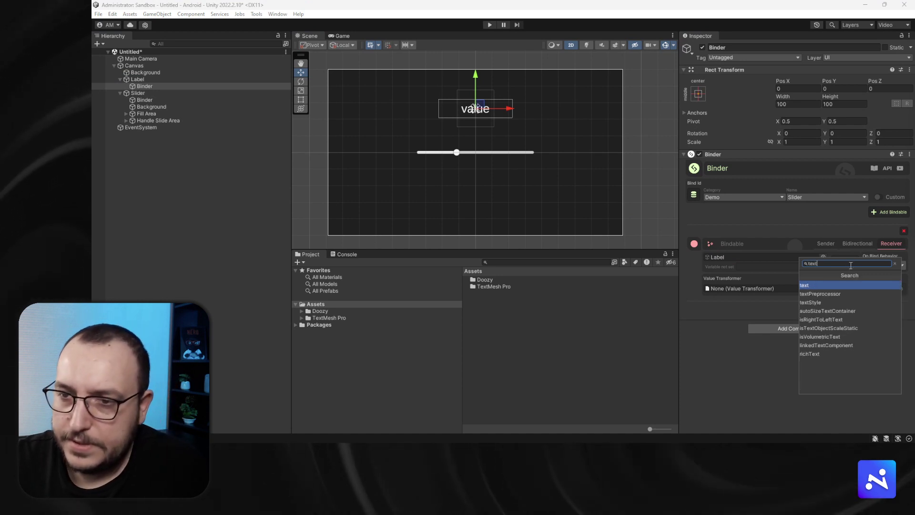
{"action": "left_click", "coordinate": [850, 284]}
{"action": "left_click", "coordinate": [873, 265]}
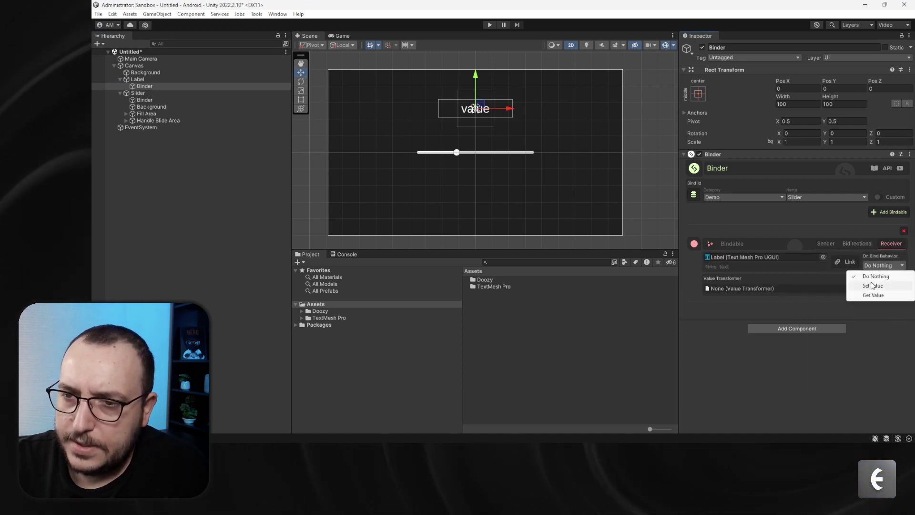
{"action": "left_click", "coordinate": [873, 295]}
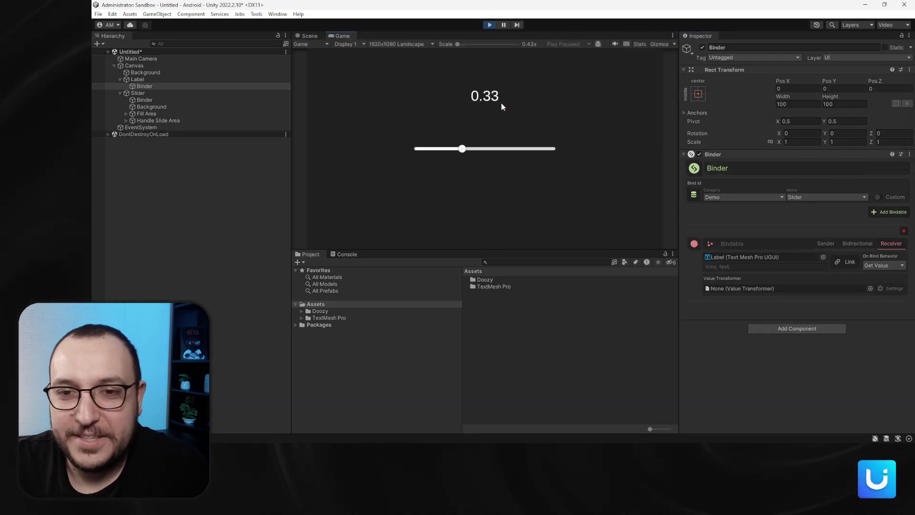
Drag the slider to confirm the Label updates live, select the Slider's Binder, and stop playing.
{"action": "mouse_move", "coordinate": [466, 150]}
{"action": "left_mouse_down"}
{"action": "mouse_move", "coordinate": [541, 149]}
{"action": "mouse_move", "coordinate": [456, 149]}
{"action": "mouse_move", "coordinate": [506, 149]}
{"action": "mouse_move", "coordinate": [481, 149]}
{"action": "left_mouse_up"}
{"action": "left_click", "coordinate": [162, 94]}
{"action": "left_click", "coordinate": [157, 86]}
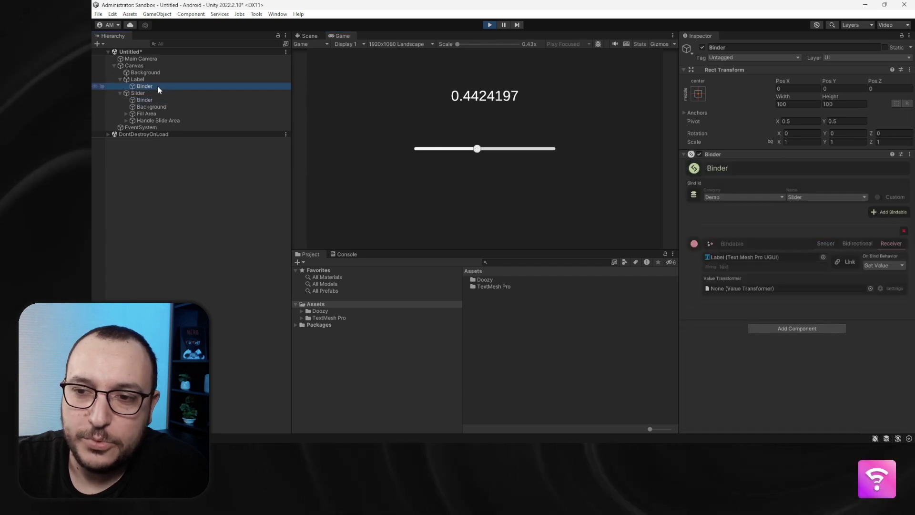
{"action": "left_click", "coordinate": [158, 100]}
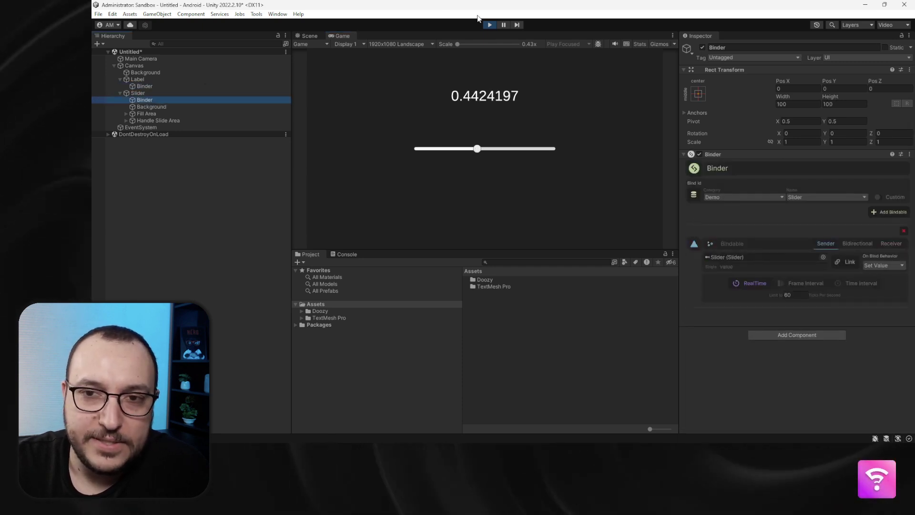
{"action": "left_click", "coordinate": [487, 25]}
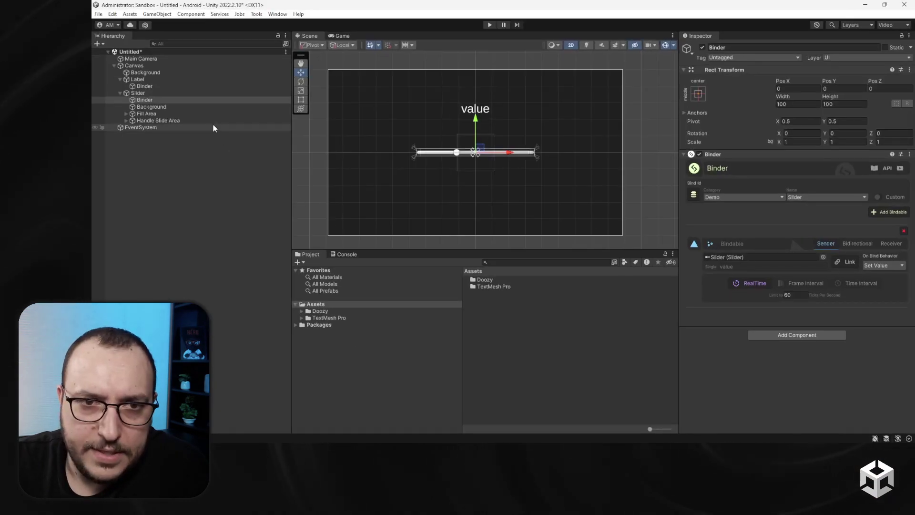
Set the sender to Frame Interval, then play with Stats shown and drag the slider.
{"action": "left_click", "coordinate": [817, 285]}
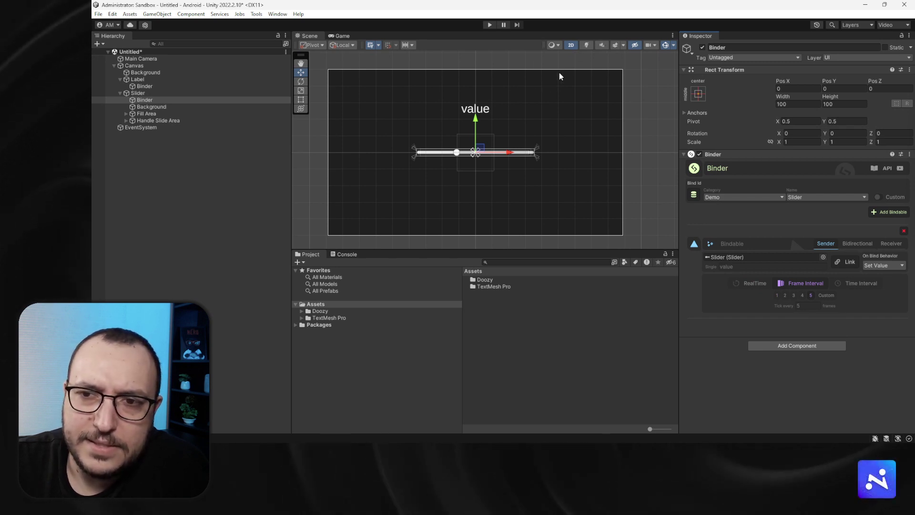
{"action": "left_click", "coordinate": [344, 36]}
{"action": "left_click", "coordinate": [640, 44]}
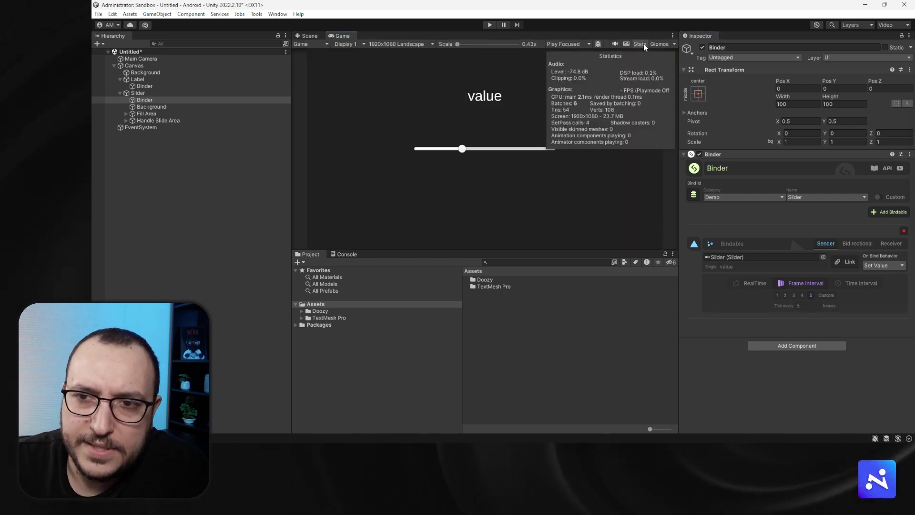
{"action": "left_click", "coordinate": [640, 44]}
{"action": "left_click", "coordinate": [490, 25]}
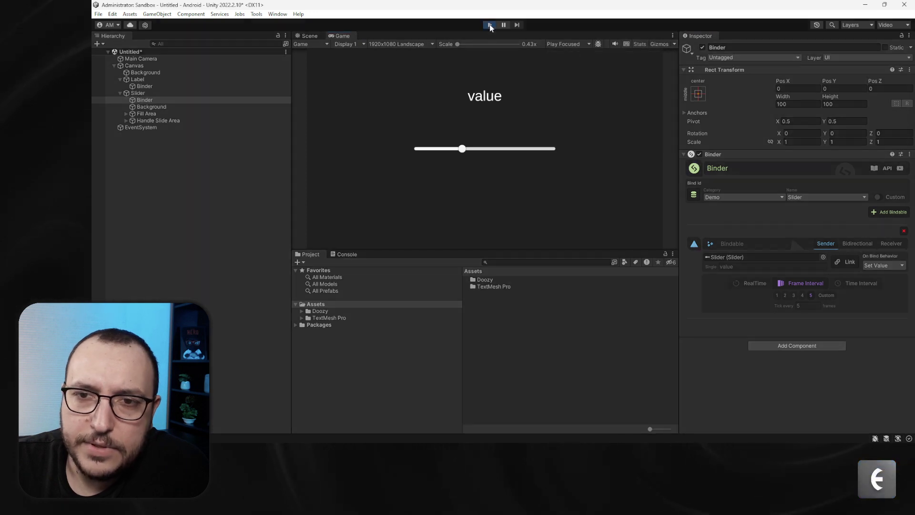
{"action": "left_click", "coordinate": [639, 44]}
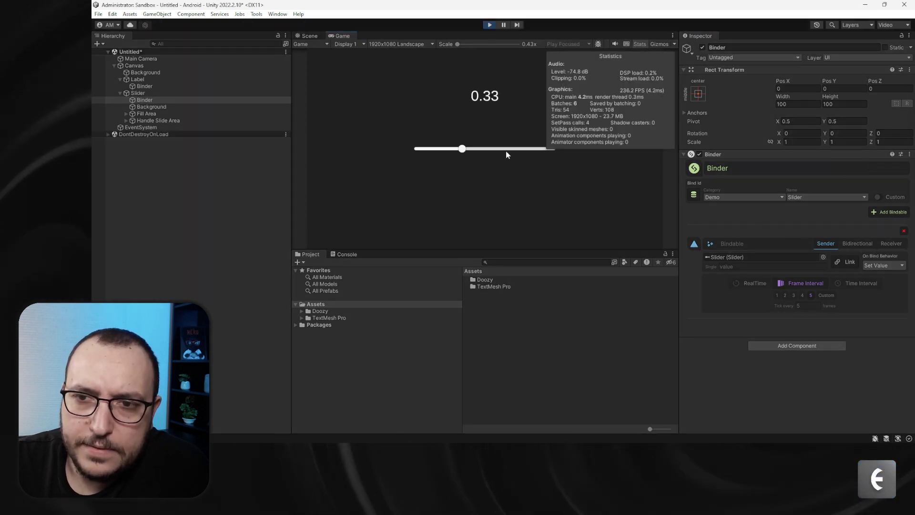
{"action": "left_click_drag", "start_coordinate": [463, 149], "coordinate": [500, 149]}
Switch the sender to a 0.5-second Time Interval and drag the slider to watch delayed updates.
{"action": "left_click", "coordinate": [849, 282]}
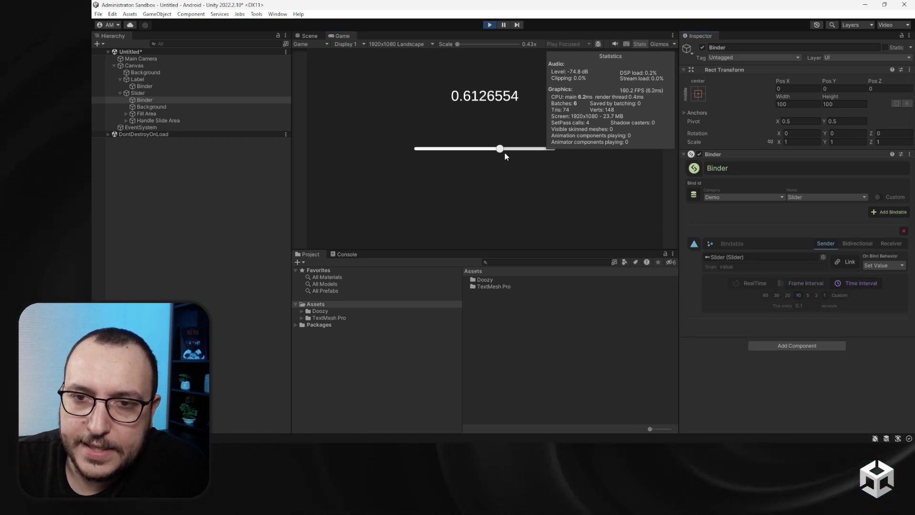
{"action": "left_click_drag", "start_coordinate": [503, 150], "coordinate": [458, 152]}
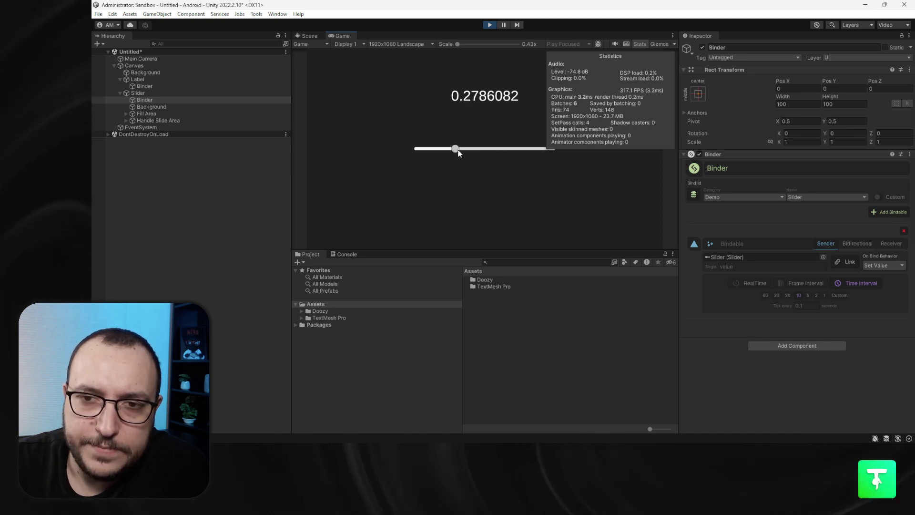
{"action": "left_click", "coordinate": [816, 296]}
{"action": "left_click_drag", "start_coordinate": [455, 150], "coordinate": [493, 158]}
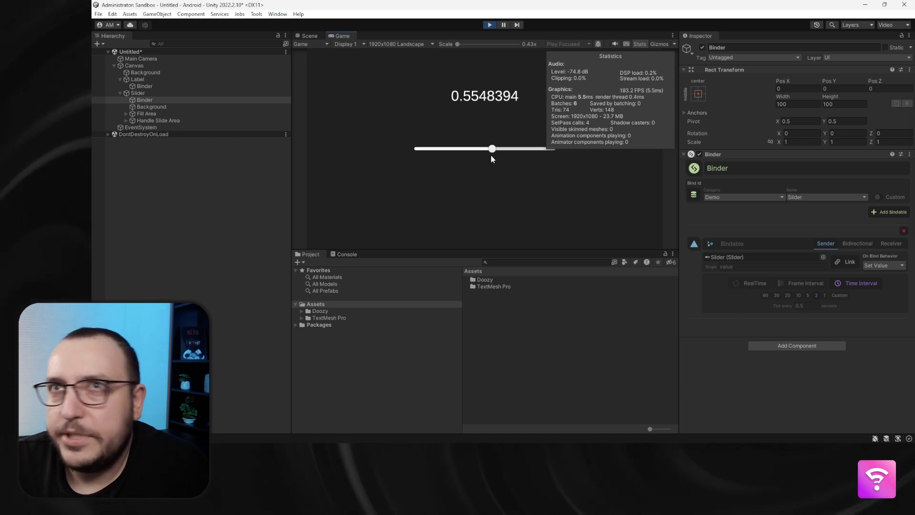
{"action": "left_click_drag", "start_coordinate": [495, 152], "coordinate": [474, 152]}
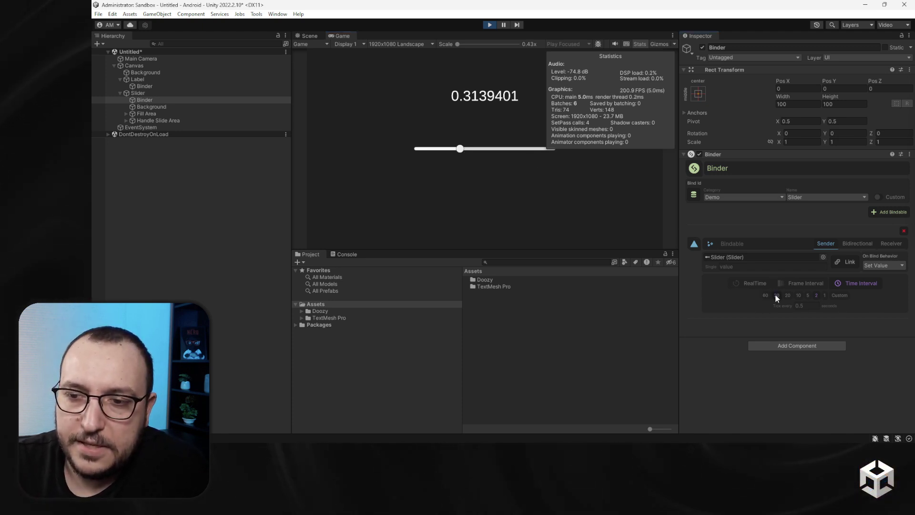
{"action": "left_click_drag", "start_coordinate": [461, 148], "coordinate": [499, 149]}
Compare Real Time with 0.5 and 0.1 second Time Intervals, then stop Play mode.
{"action": "left_click", "coordinate": [752, 283]}
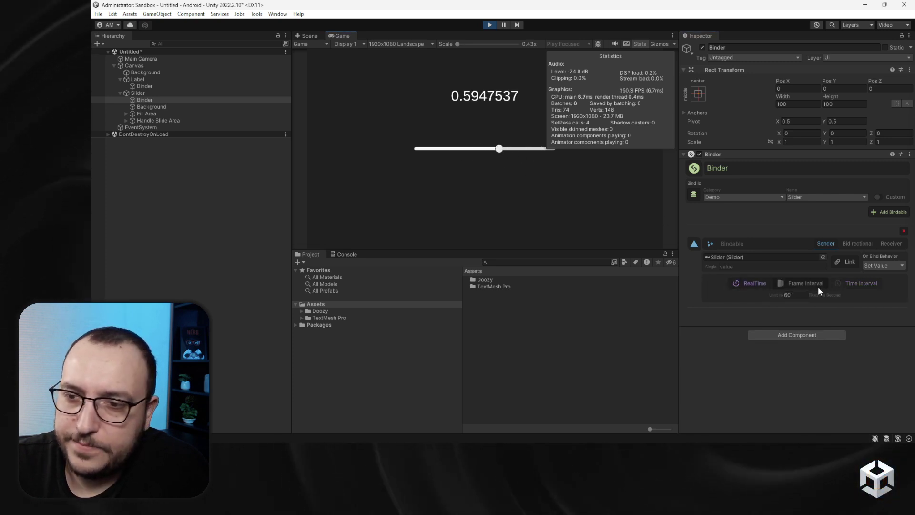
{"action": "left_click", "coordinate": [851, 283]}
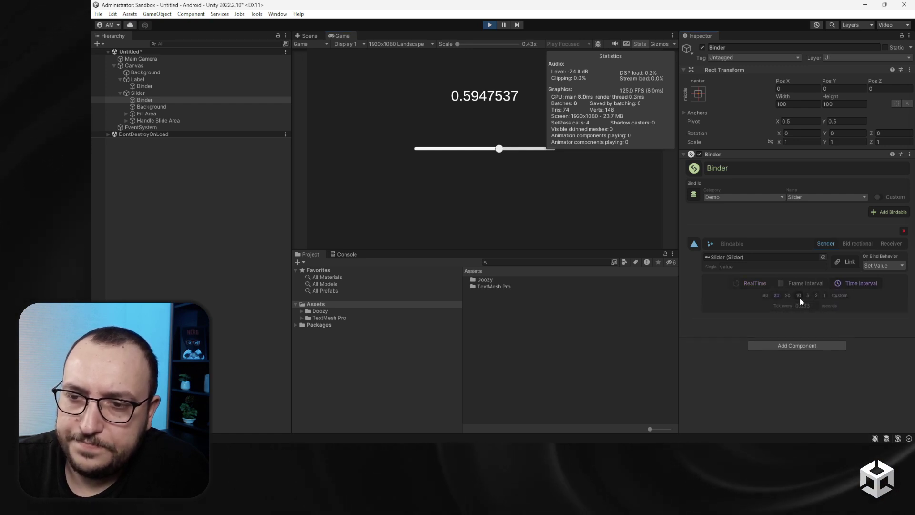
{"action": "mouse_move", "coordinate": [499, 148]}
{"action": "left_mouse_down"}
{"action": "mouse_move", "coordinate": [465, 152]}
{"action": "mouse_move", "coordinate": [515, 154]}
{"action": "mouse_move", "coordinate": [446, 151]}
{"action": "mouse_move", "coordinate": [514, 153]}
{"action": "mouse_move", "coordinate": [505, 151]}
{"action": "left_mouse_up"}
{"action": "left_click", "coordinate": [816, 295]}
{"action": "left_click", "coordinate": [797, 295]}
{"action": "left_click", "coordinate": [490, 25]}
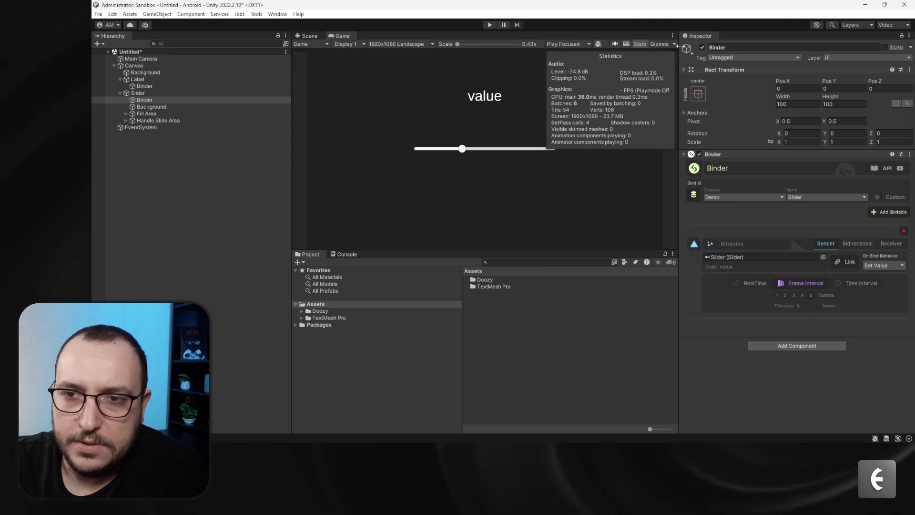
Hide Stats and prepend 'converterd' so the Label reads 'converterd value'.
{"action": "left_click", "coordinate": [641, 46]}
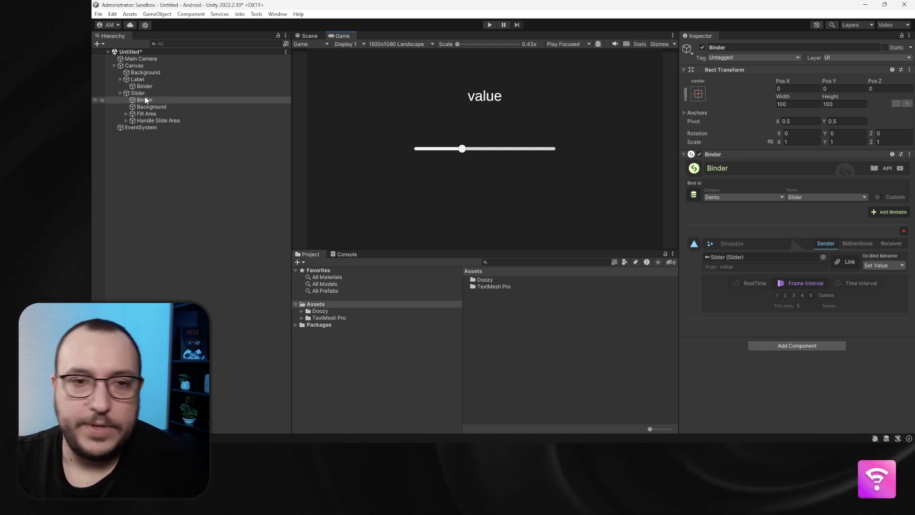
{"action": "left_click", "coordinate": [138, 79]}
{"action": "left_click", "coordinate": [741, 233]}
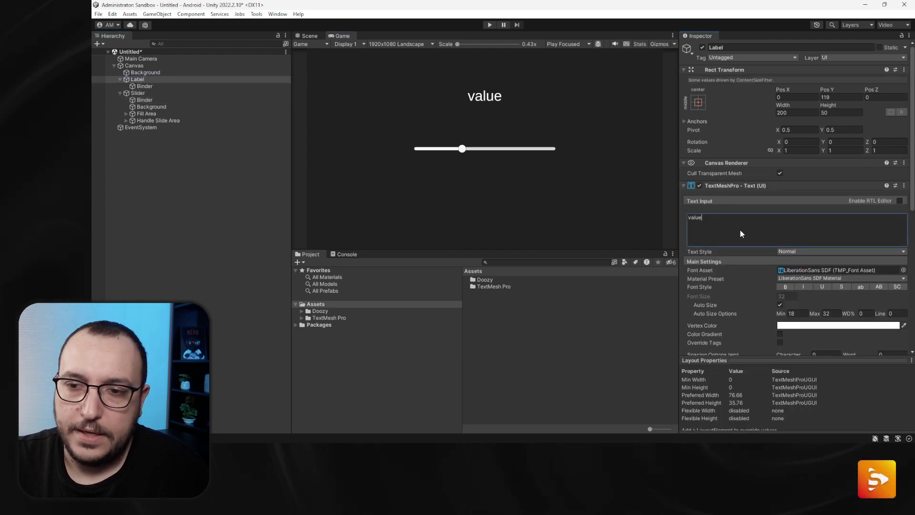
{"action": "key", "text": "Home"}
{"action": "type", "text": "converterd"}
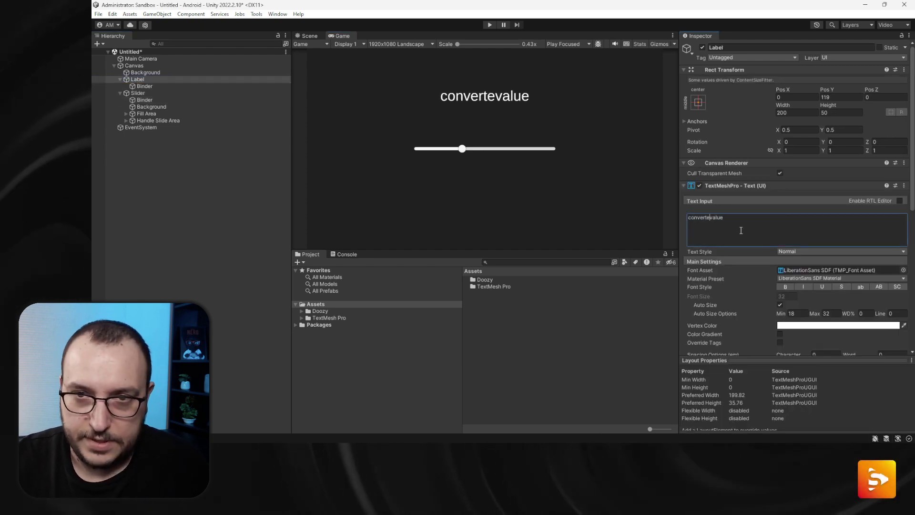
{"action": "left_click", "coordinate": [125, 79]}
Move the label down to Pos Y 62 and rename it 'Label - converted'.
{"action": "left_click", "coordinate": [309, 36]}
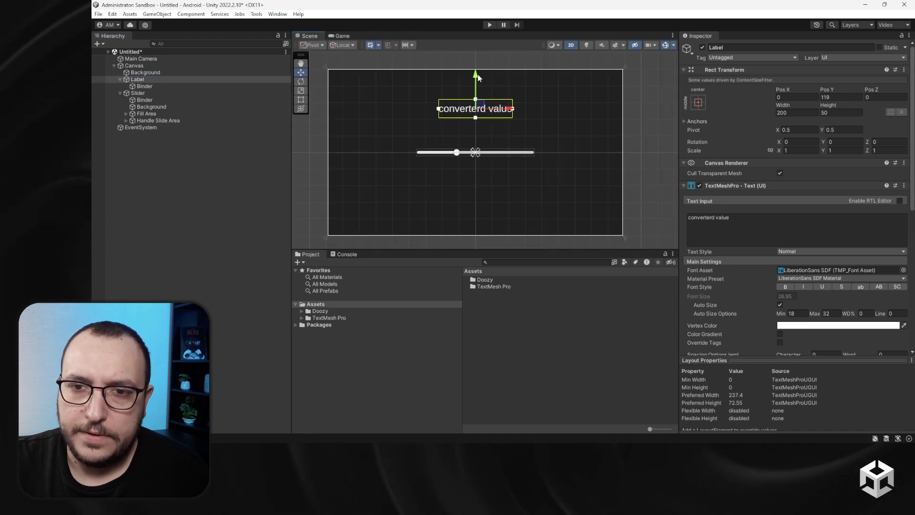
{"action": "left_click_drag", "start_coordinate": [478, 73], "coordinate": [477, 97]}
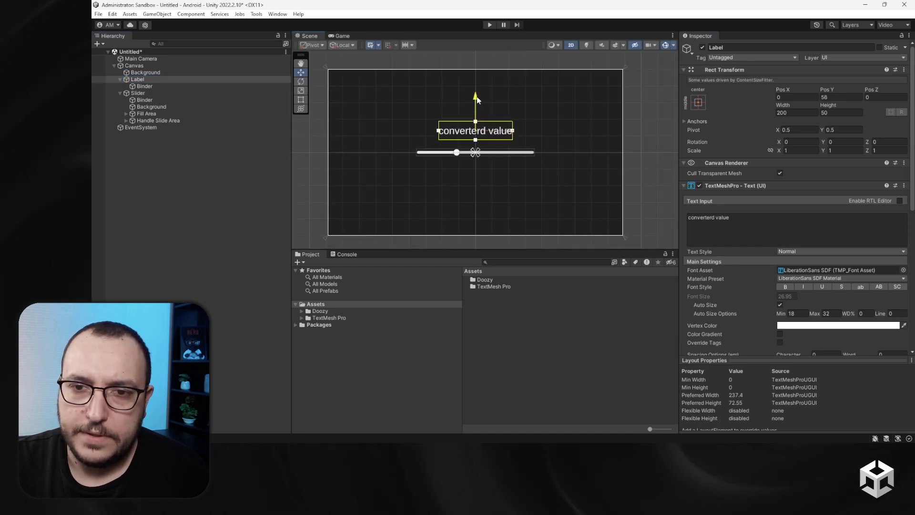
{"action": "left_click", "coordinate": [147, 80]}
{"action": "left_click", "coordinate": [147, 81]}
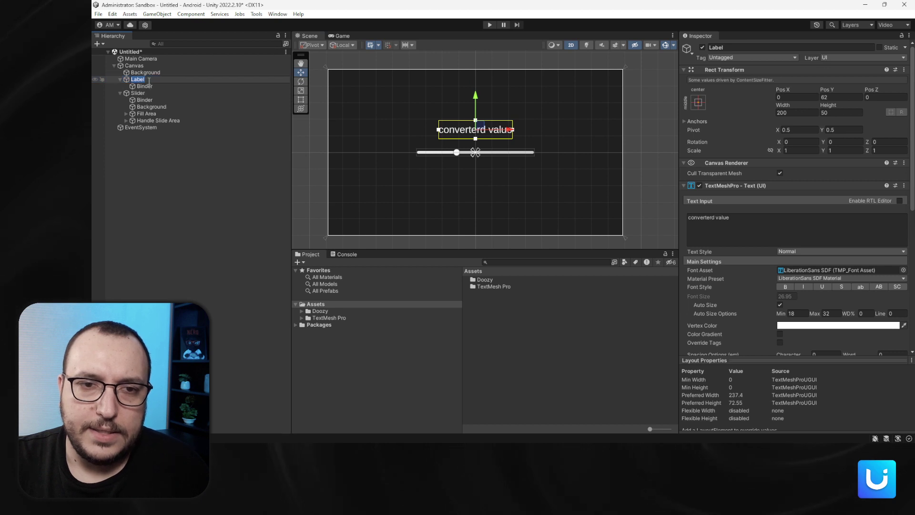
{"action": "left_click", "coordinate": [150, 80]}
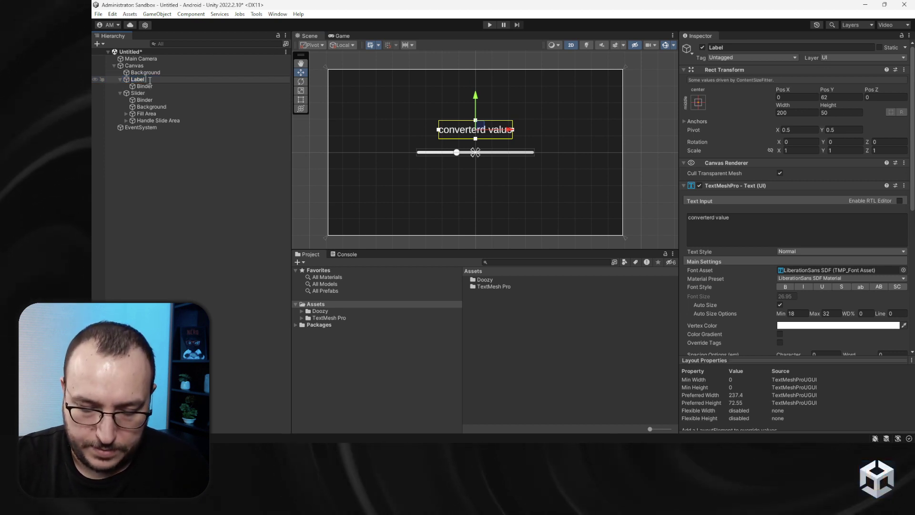
{"action": "type", "text": "- conver"}
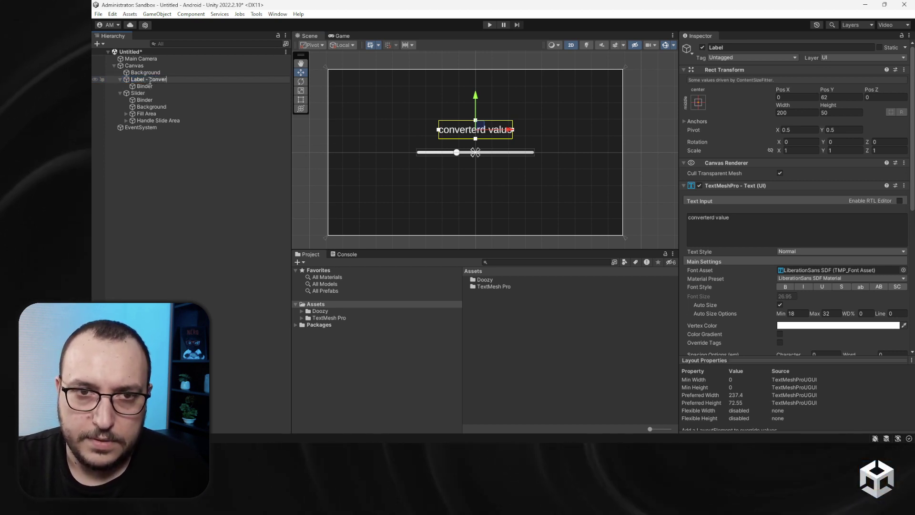
{"action": "type", "text": "ted"}
{"action": "key", "text": "Return"}
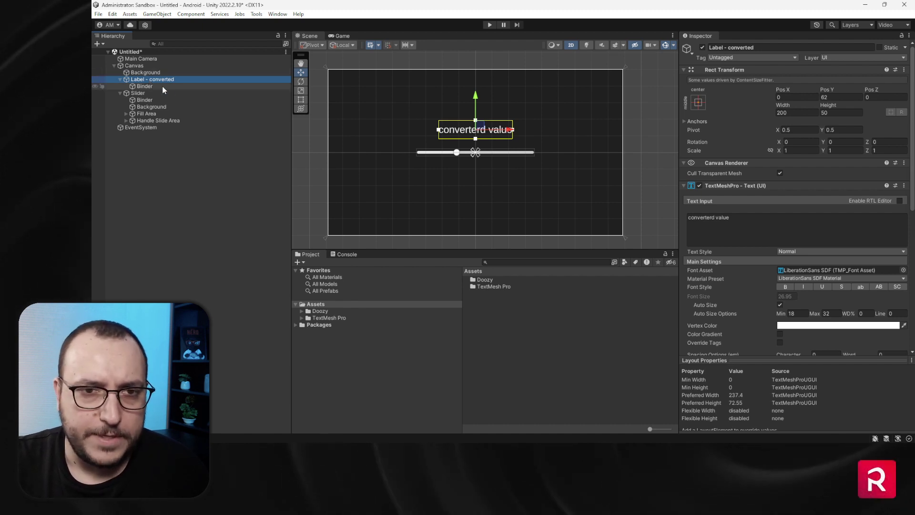
{"action": "left_click", "coordinate": [121, 78]}
Duplicate the label, place the copy above it, and rename it 'Label - rounded transformer'.
{"action": "key", "text": "ctrl+d"}
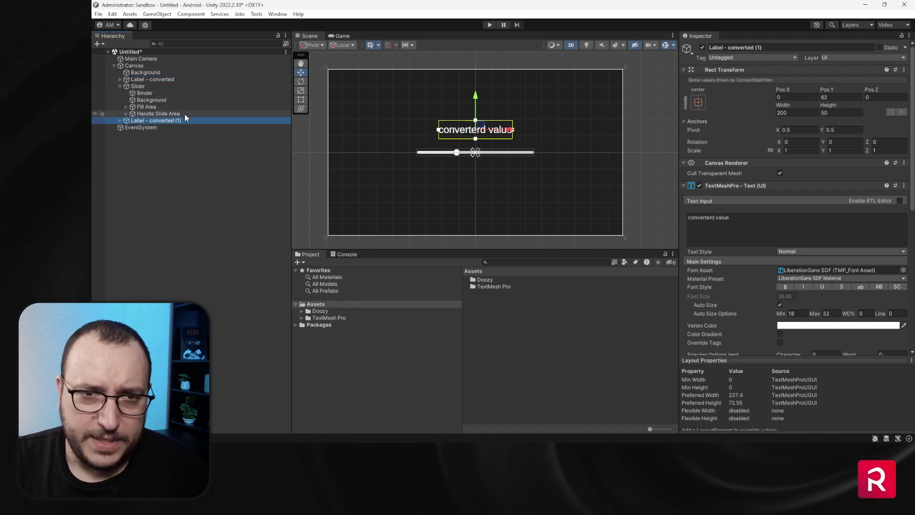
{"action": "left_click_drag", "start_coordinate": [181, 120], "coordinate": [184, 76]}
{"action": "left_click_drag", "start_coordinate": [475, 95], "coordinate": [475, 76]}
{"action": "left_click", "coordinate": [166, 80]}
{"action": "left_click_drag", "start_coordinate": [150, 79], "coordinate": [196, 78]}
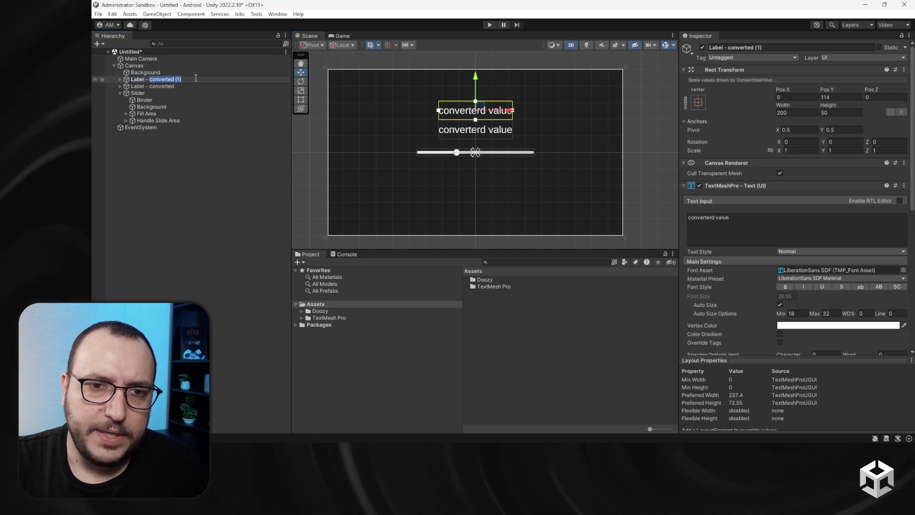
{"action": "type", "text": "rounder"}
{"action": "key", "text": "BackSpace"}
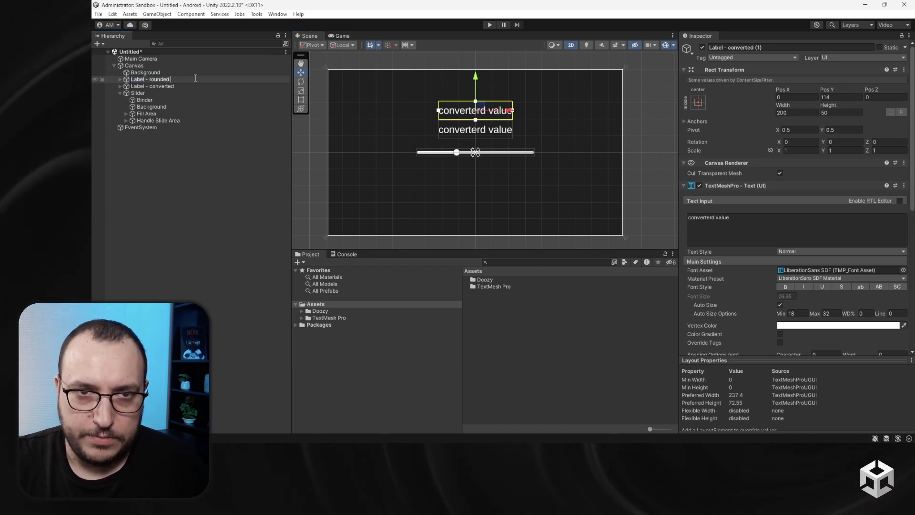
{"action": "type", "text": "d transforme"}
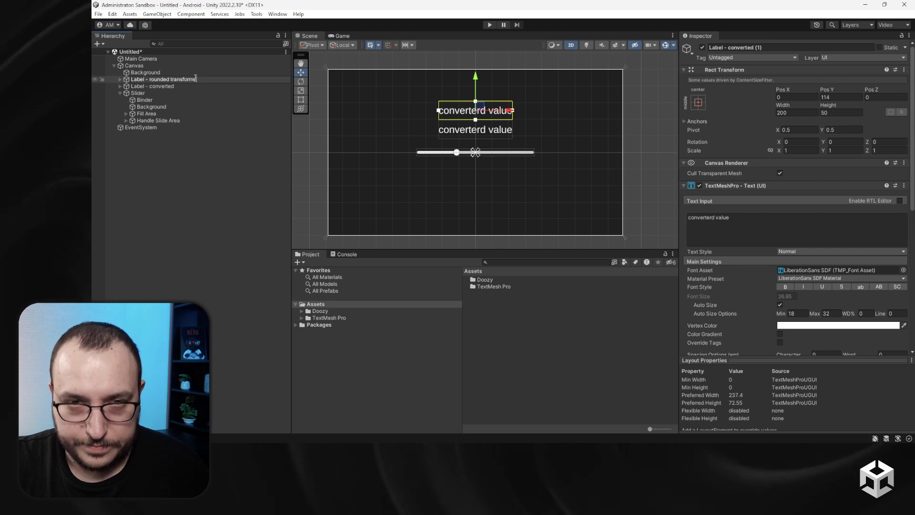
{"action": "type", "text": "r"}
{"action": "key", "text": "Return"}
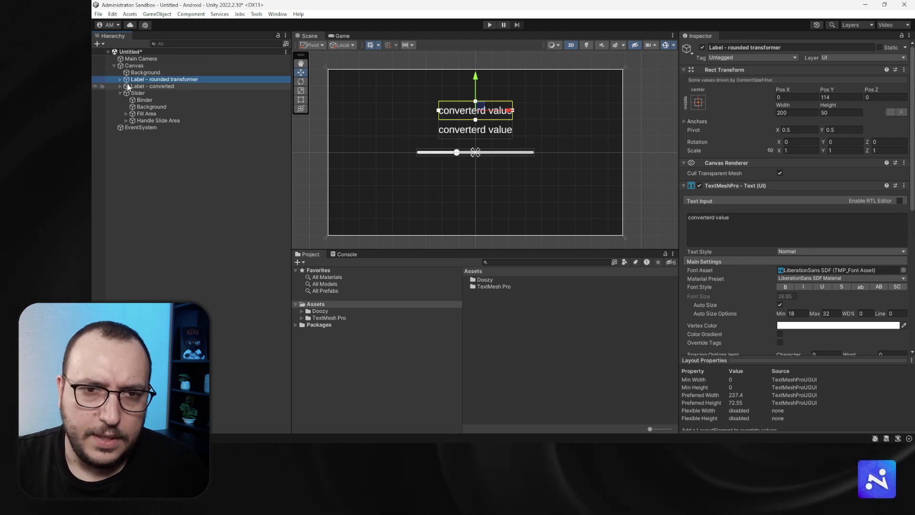
Change the copy's displayed text to 'rounded value'.
{"action": "left_click", "coordinate": [143, 87]}
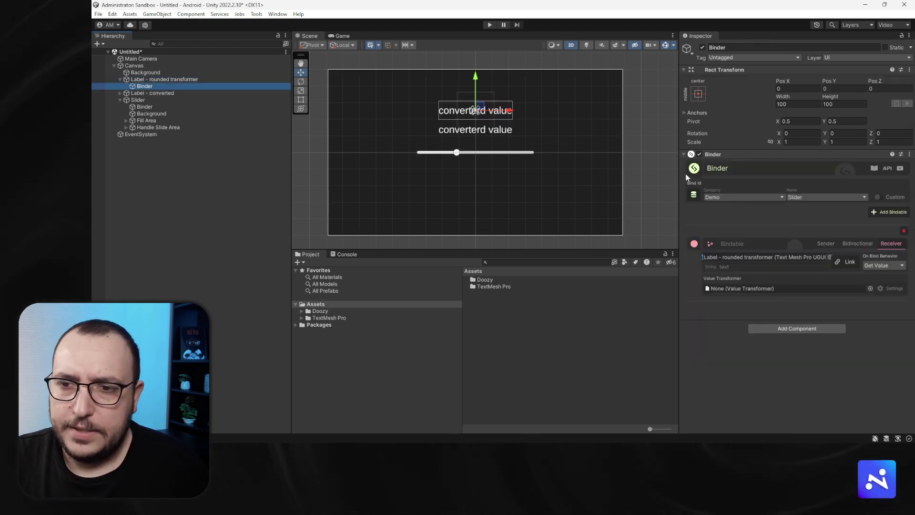
{"action": "left_click", "coordinate": [162, 79]}
{"action": "left_click", "coordinate": [765, 222]}
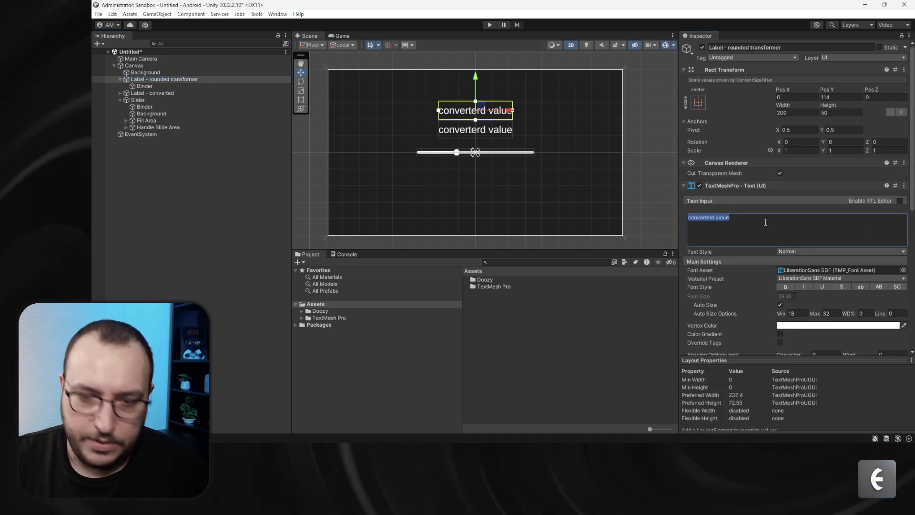
{"action": "type", "text": "rounded value"}
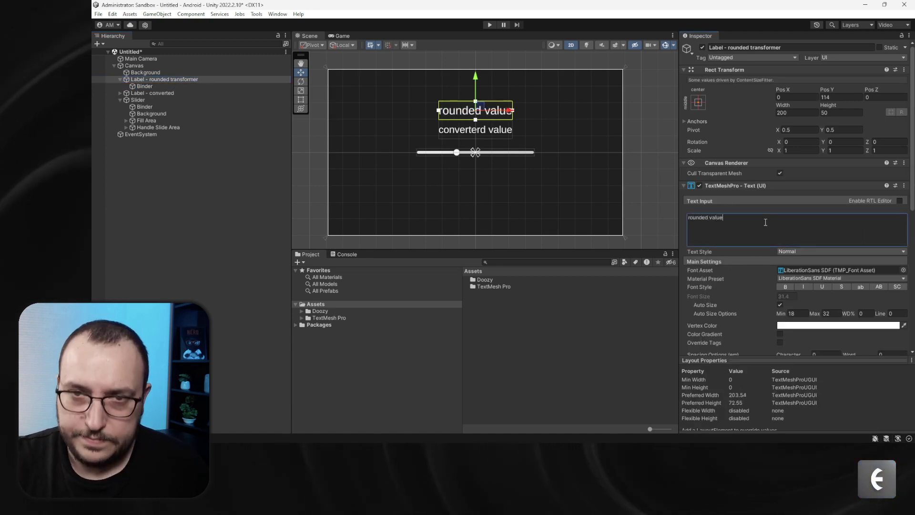
{"action": "left_click", "coordinate": [194, 87]}
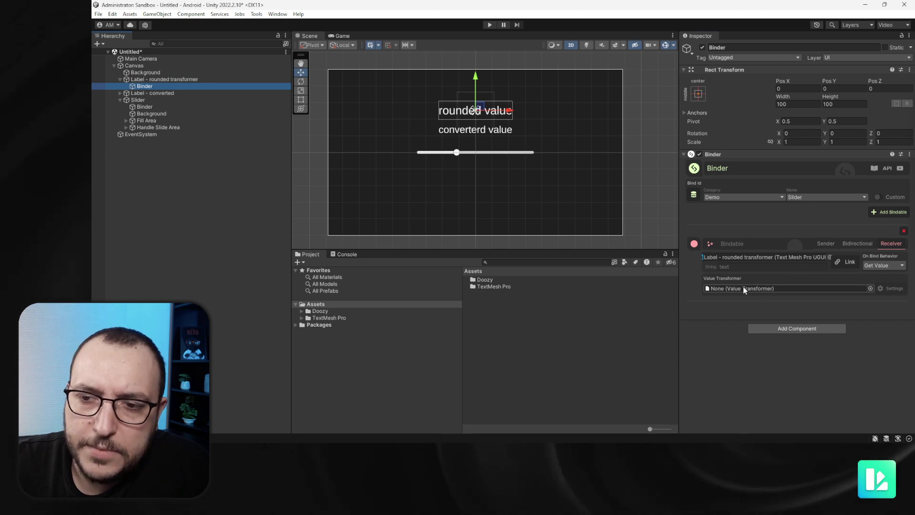
Apply the FloatRounding 2 decimals value transformer to the rounded label's Binder.
{"action": "left_click", "coordinate": [870, 288]}
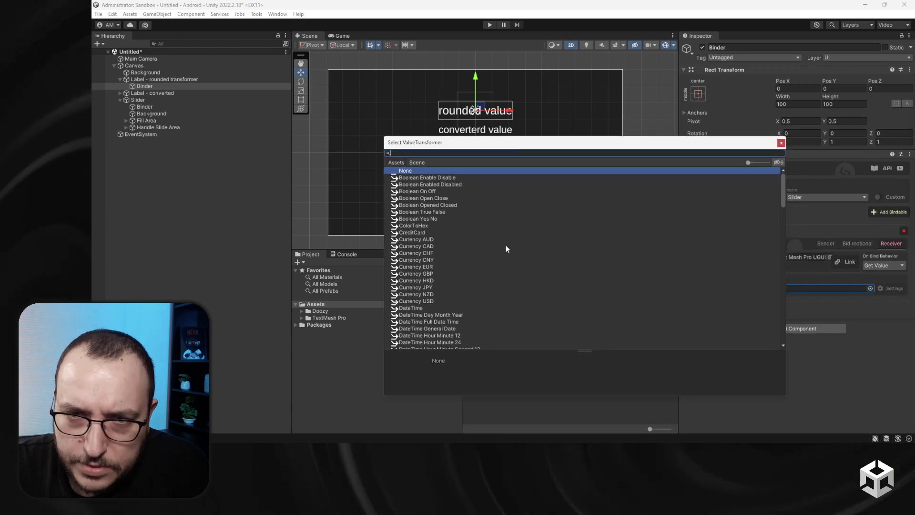
{"action": "scroll", "coordinate": [506, 246], "scroll_direction": "down", "scroll_amount": 3}
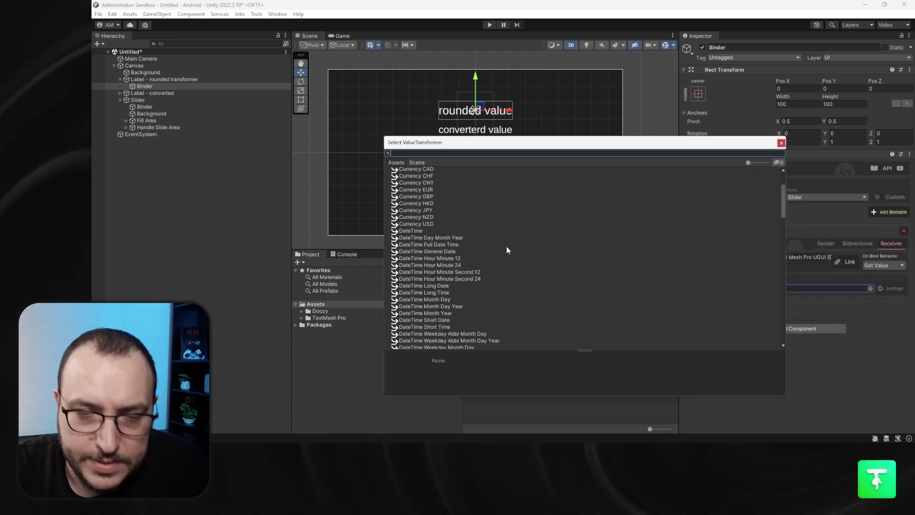
{"action": "scroll", "coordinate": [507, 246], "scroll_direction": "down", "scroll_amount": 6}
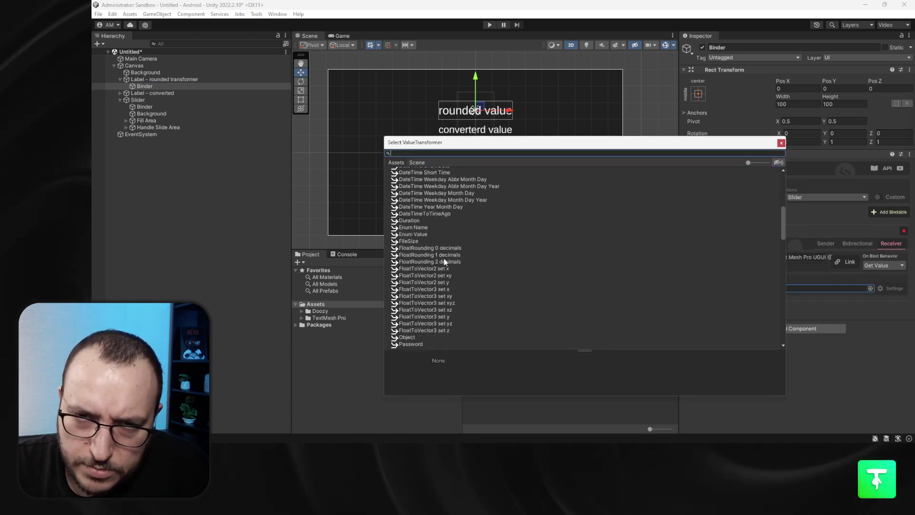
{"action": "double_click", "coordinate": [442, 262]}
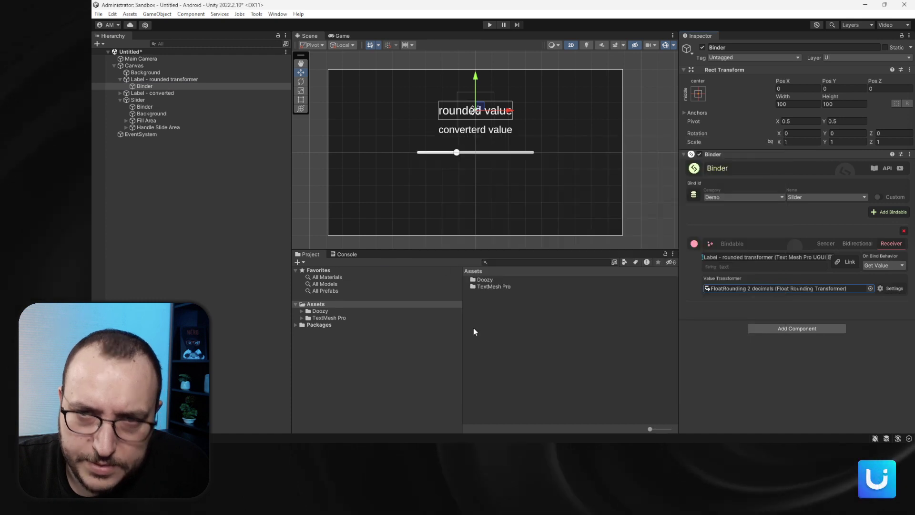
Play and drag the slider to compare rounded and unrounded labels, then stop.
{"action": "left_click", "coordinate": [490, 25]}
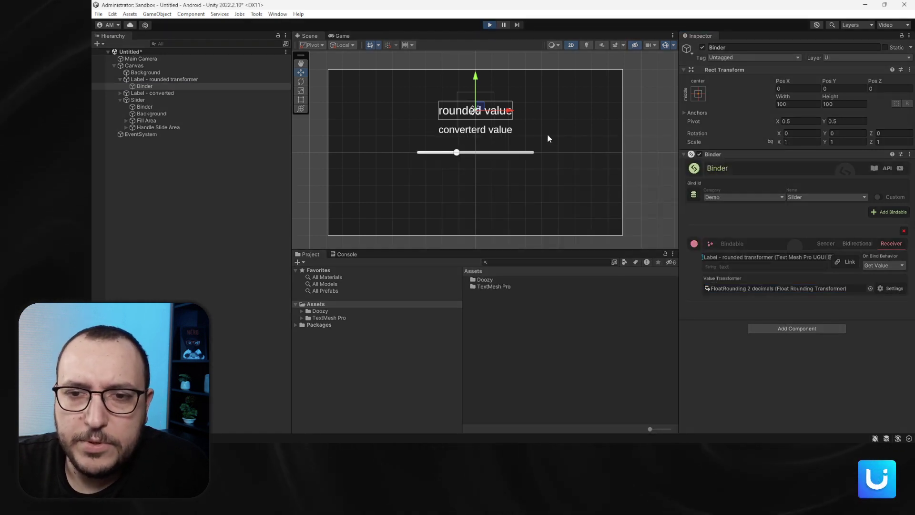
{"action": "left_click_drag", "start_coordinate": [462, 149], "coordinate": [485, 149]}
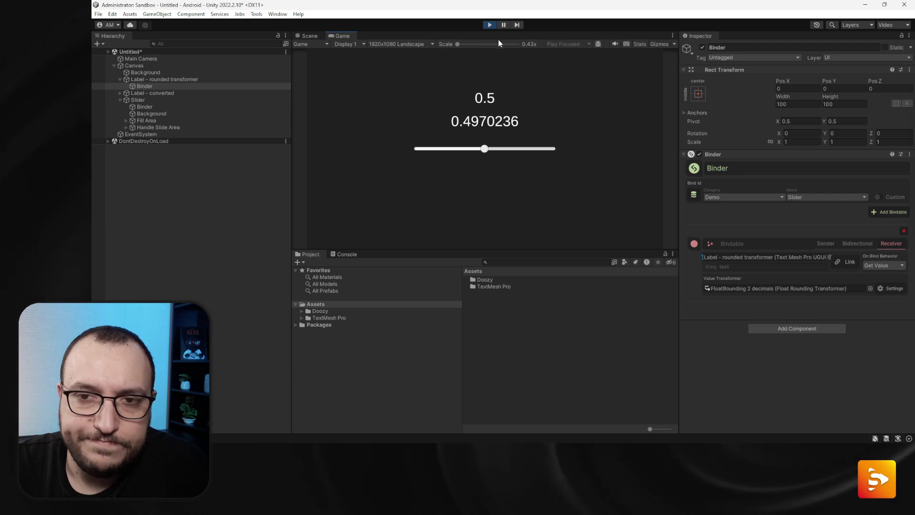
{"action": "left_click", "coordinate": [490, 24]}
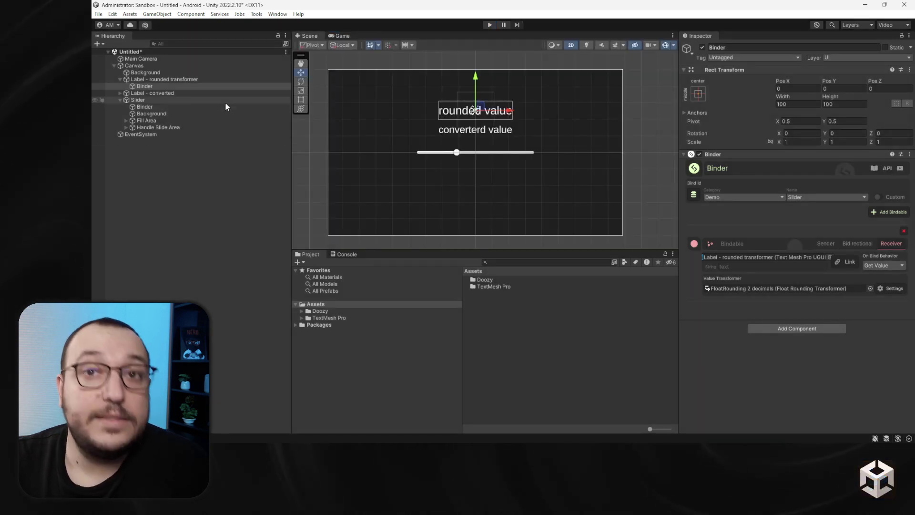
Duplicate the rounded label and raise the copy above it on the canvas.
{"action": "left_click", "coordinate": [167, 79]}
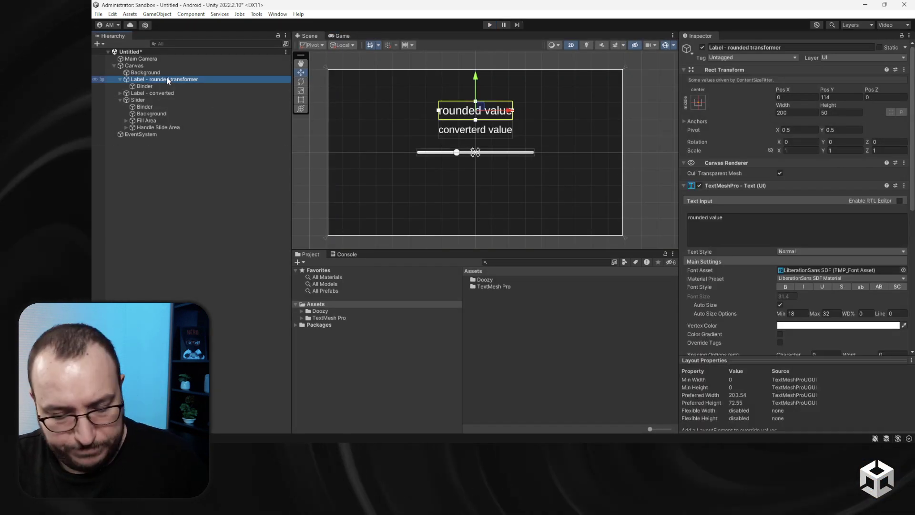
{"action": "key", "text": "ctrl+d"}
{"action": "left_click_drag", "start_coordinate": [168, 80], "coordinate": [177, 82]}
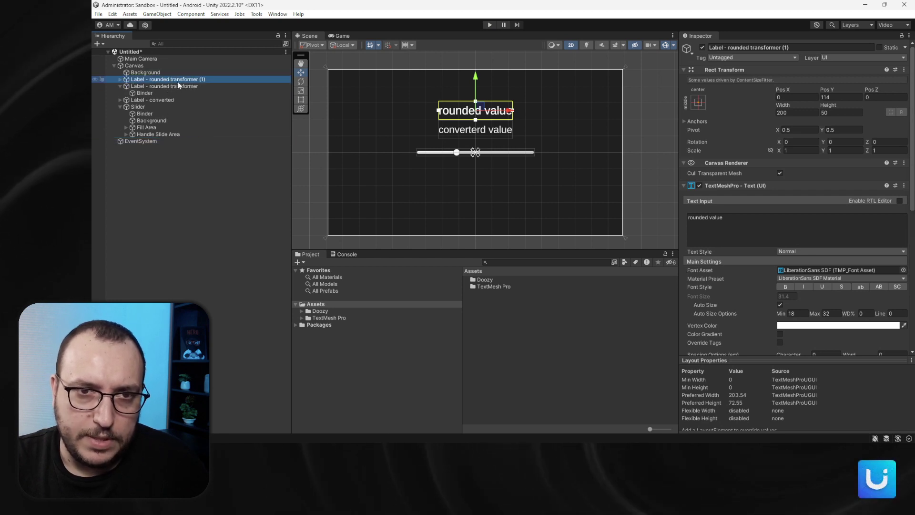
{"action": "left_click_drag", "start_coordinate": [476, 76], "coordinate": [476, 59]}
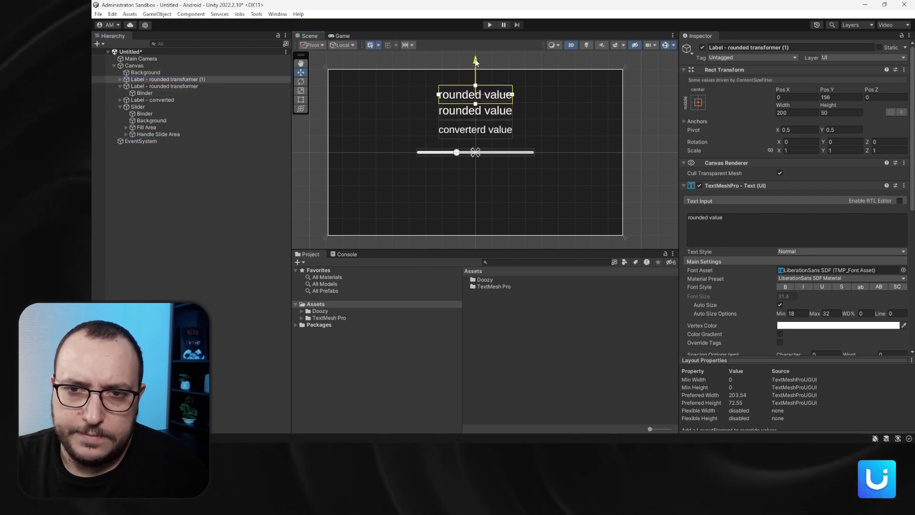
Rename the copy 'Label - percent' and the original 'Label - rounded'.
{"action": "left_click", "coordinate": [163, 80]}
{"action": "double_click", "coordinate": [157, 79]}
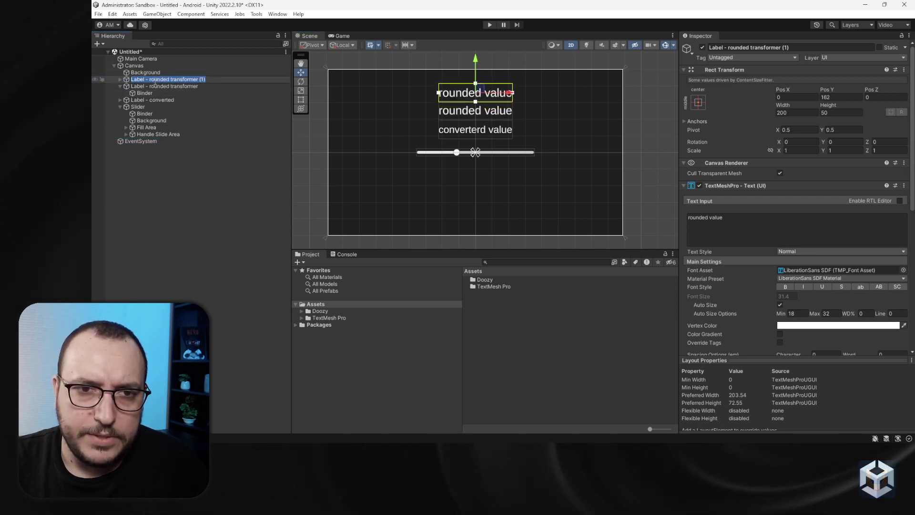
{"action": "type", "text": "perce"}
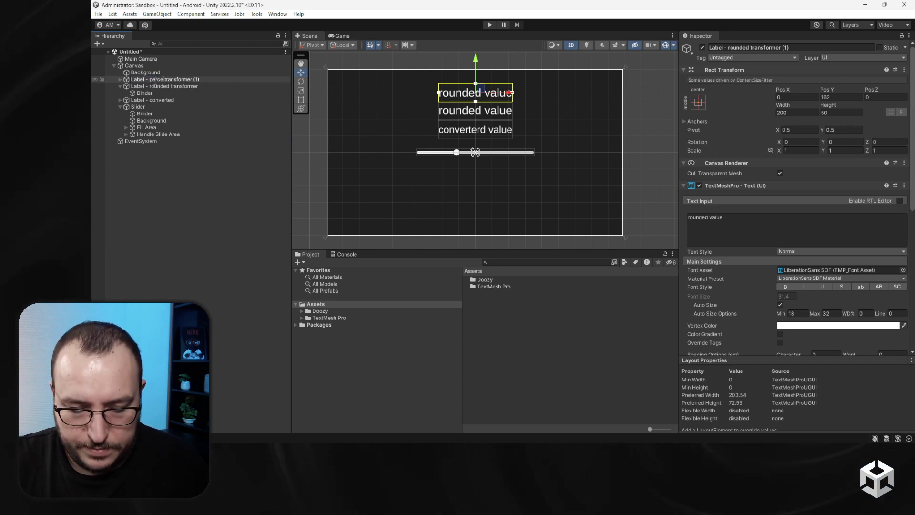
{"action": "type", "text": "ntage"}
{"action": "key", "text": "BackSpace"}
{"action": "key", "text": "BackSpace"}
{"action": "key", "text": "BackSpace"}
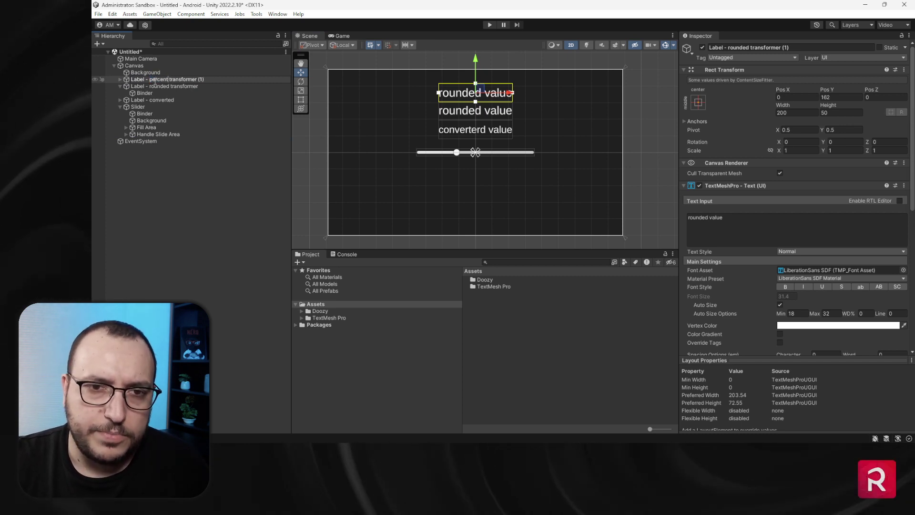
{"action": "key", "text": "Return"}
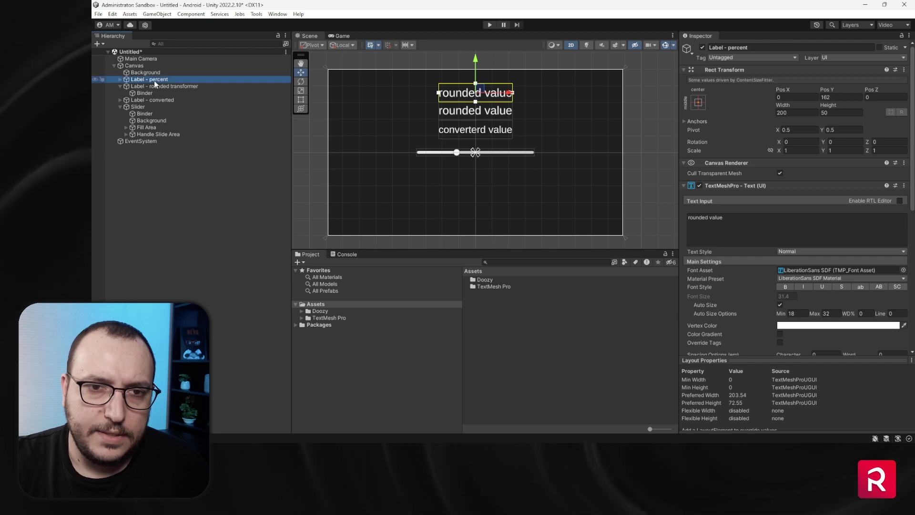
{"action": "key", "text": "Down"}
{"action": "key", "text": "F2"}
{"action": "key", "text": "End"}
{"action": "key", "text": "BackSpace"}
{"action": "key", "text": "BackSpace"}
{"action": "key", "text": "BackSpace"}
{"action": "key", "text": "BackSpace"}
{"action": "key", "text": "BackSpace"}
{"action": "key", "text": "BackSpace"}
{"action": "key", "text": "BackSpace"}
{"action": "key", "text": "BackSpace"}
{"action": "key", "text": "BackSpace"}
{"action": "key", "text": "BackSpace"}
{"action": "key", "text": "BackSpace"}
{"action": "key", "text": "BackSpace"}
{"action": "key", "text": "Return"}
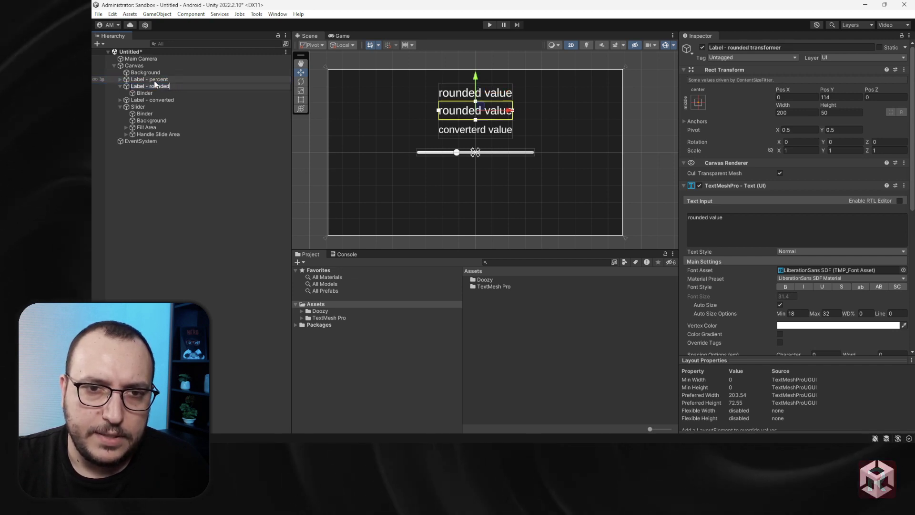
Set the percent label's displayed text to 'percent'.
{"action": "left_click", "coordinate": [154, 80]}
{"action": "key", "text": "Right"}
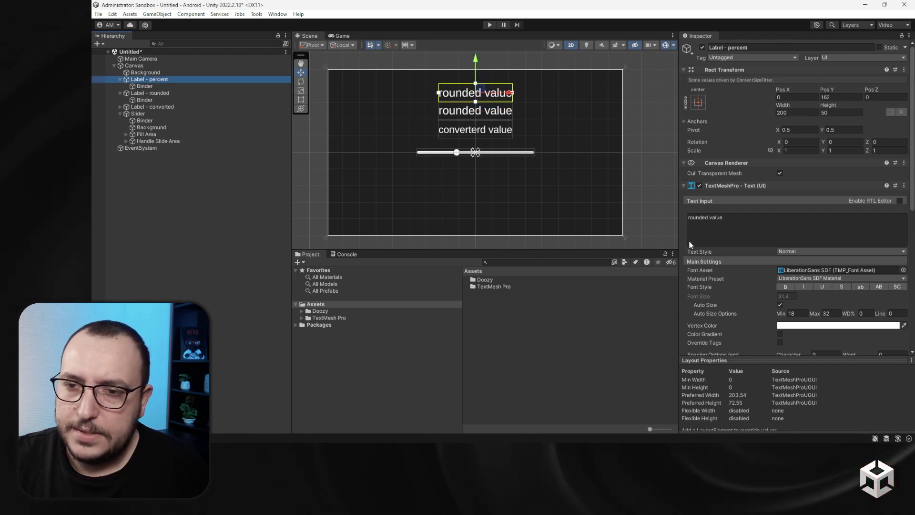
{"action": "left_click", "coordinate": [726, 224]}
{"action": "type", "text": "percent"}
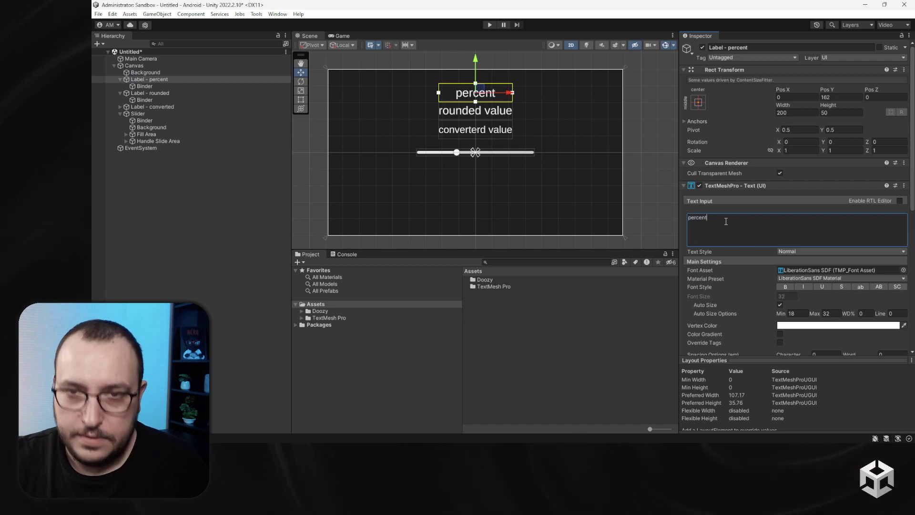
{"action": "left_click", "coordinate": [171, 86]}
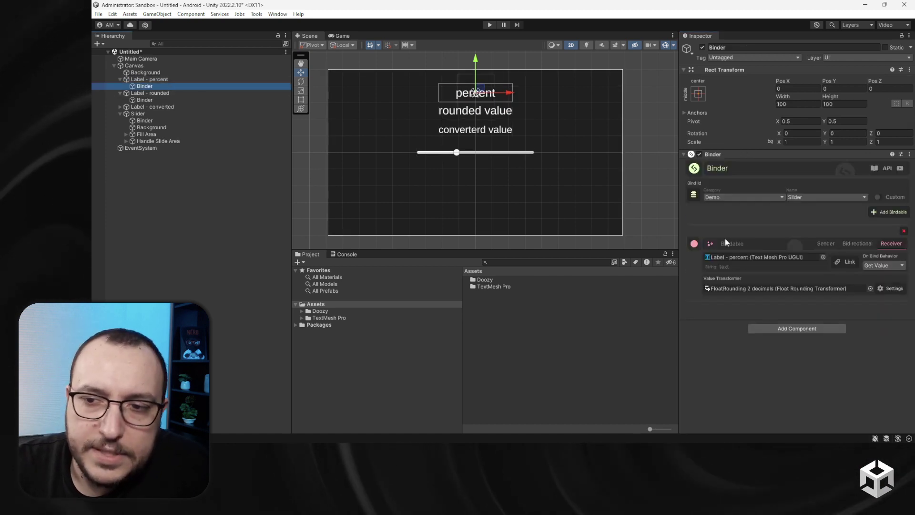
Assign Percent ValueToPercent Symbol to the percent label's Binder and view its Value To Percent, % settings.
{"action": "left_click", "coordinate": [870, 289]}
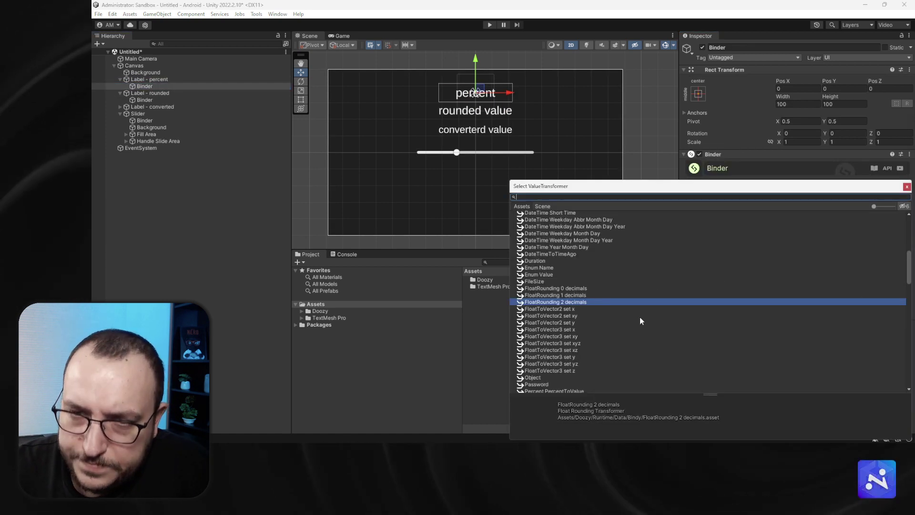
{"action": "scroll", "coordinate": [639, 321], "scroll_direction": "down", "scroll_amount": 3}
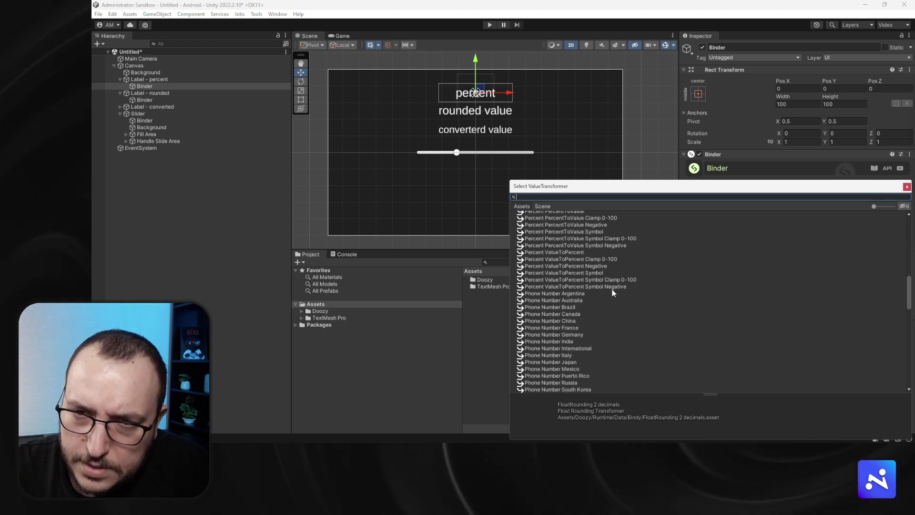
{"action": "double_click", "coordinate": [591, 274]}
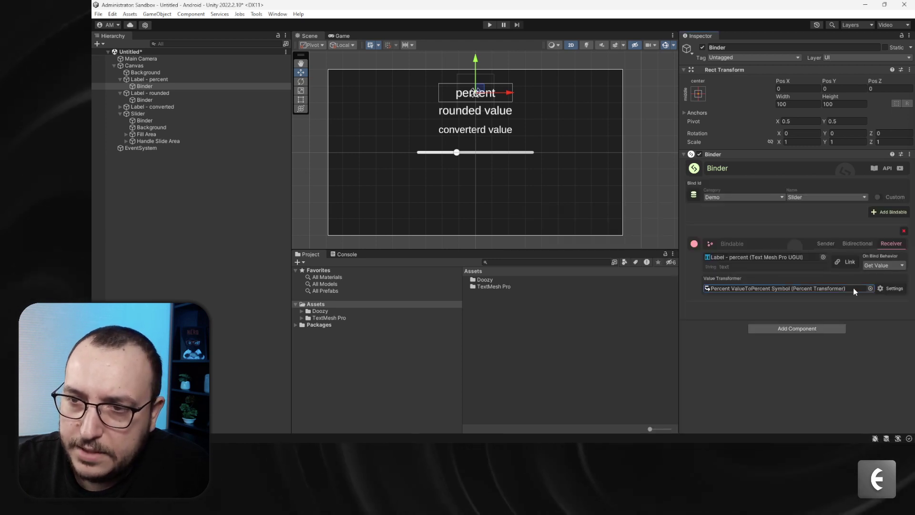
{"action": "left_click", "coordinate": [891, 288]}
{"action": "left_click_drag", "start_coordinate": [496, 93], "coordinate": [598, 142]}
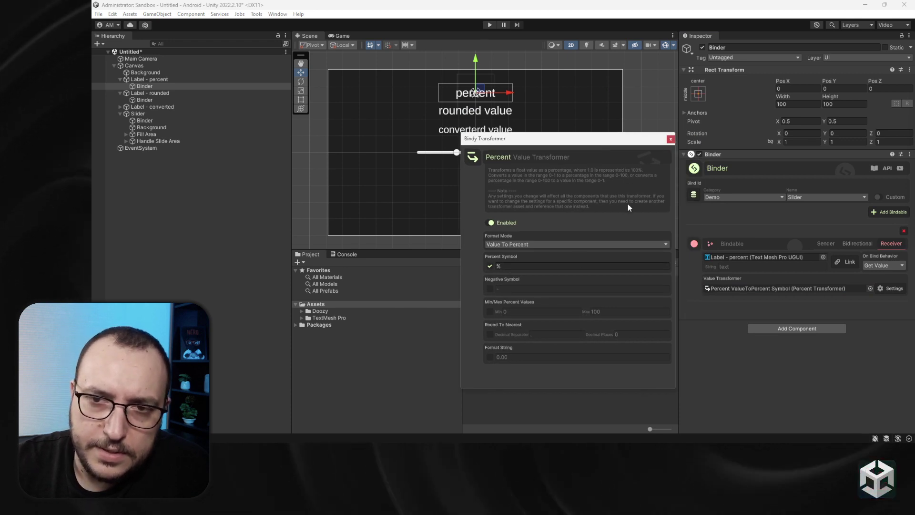
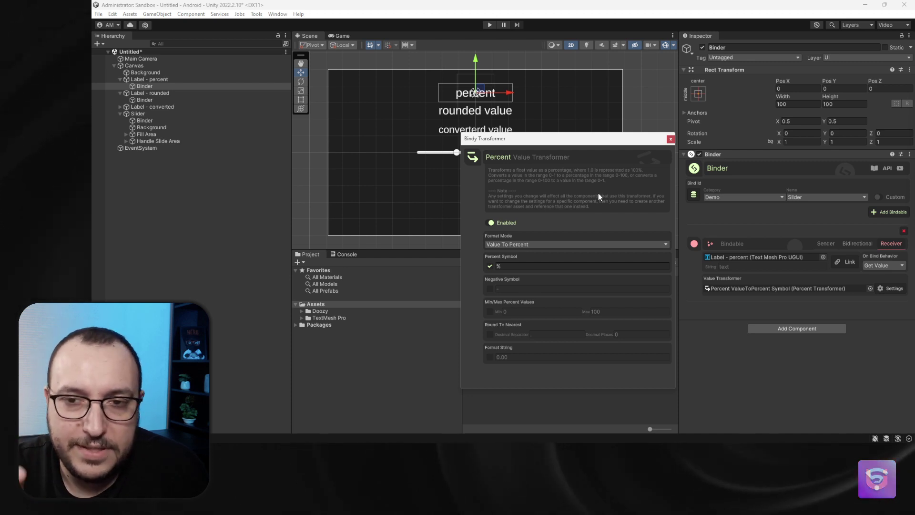
Close the Value To Percent settings and drag the slider in Play mode to watch the percent, rounded and converted labels update.
{"action": "left_click", "coordinate": [671, 140]}
{"action": "left_click", "coordinate": [489, 25]}
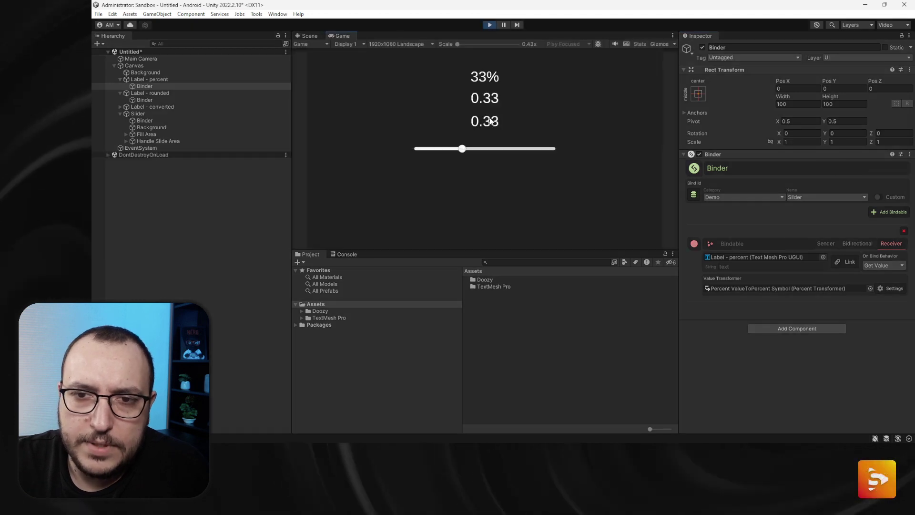
{"action": "left_click_drag", "start_coordinate": [525, 148], "coordinate": [490, 149]}
{"action": "left_click", "coordinate": [491, 25]}
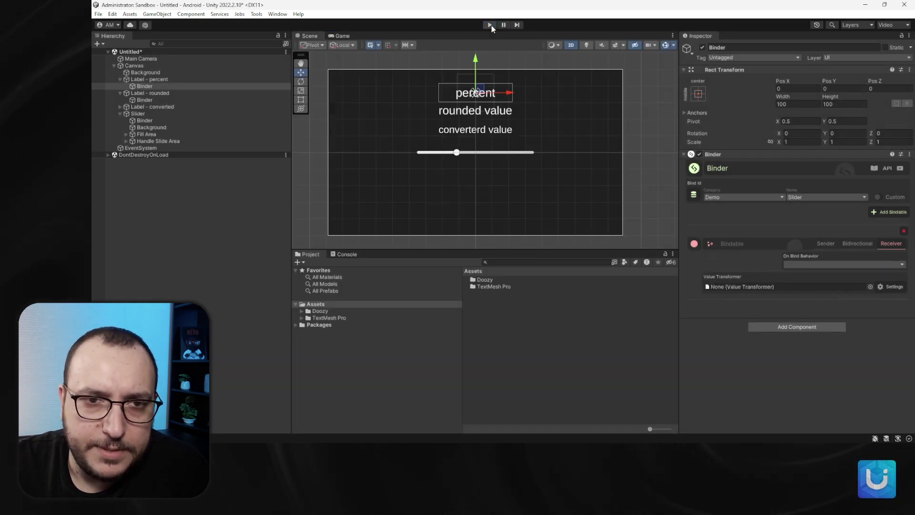
Set the Slider's Min Value to -2 and Max Value to 2.
{"action": "left_click", "coordinate": [185, 114]}
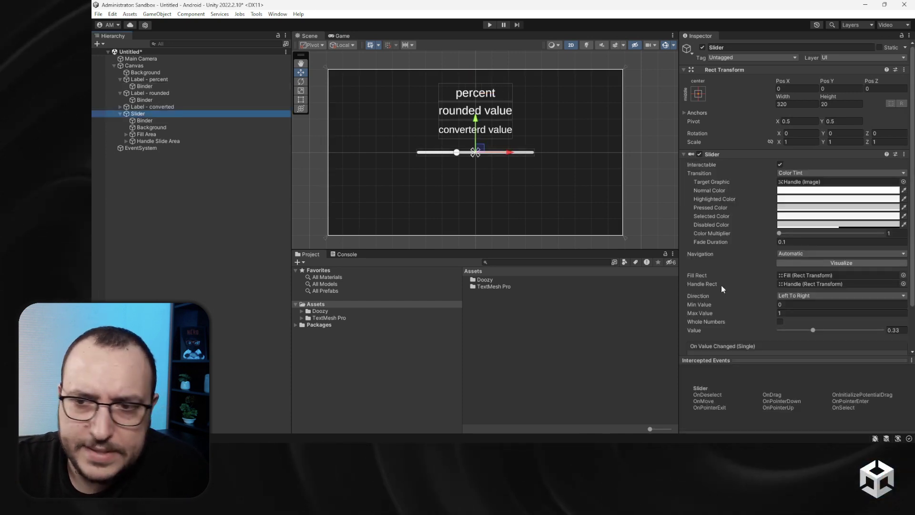
{"action": "left_click", "coordinate": [791, 305]}
{"action": "type", "text": "-2"}
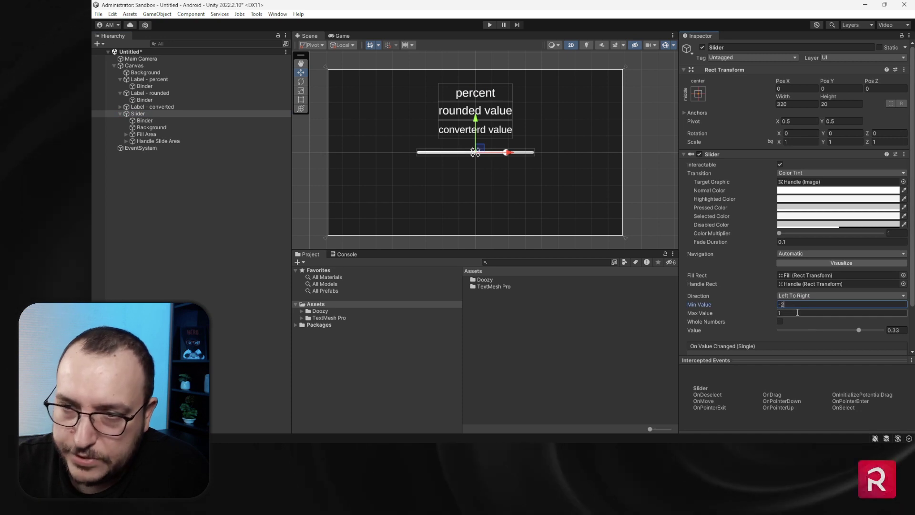
{"action": "left_click", "coordinate": [797, 313]}
{"action": "type", "text": "2"}
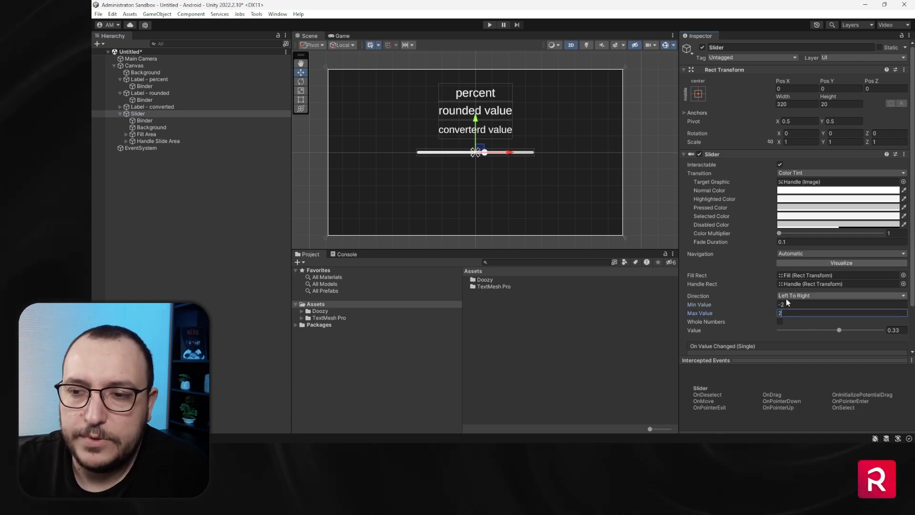
Play-test the -2 to 2 slider range, then select the Label - percent Binder.
{"action": "left_click", "coordinate": [489, 25]}
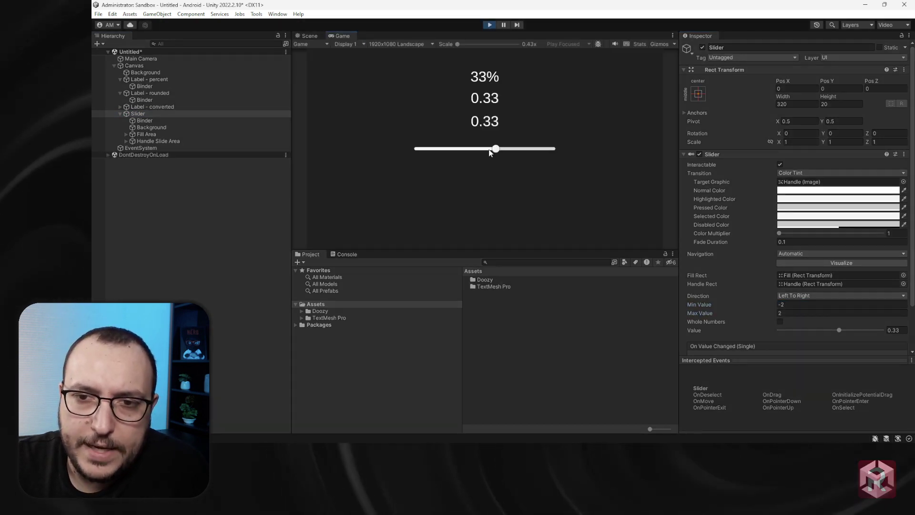
{"action": "mouse_move", "coordinate": [495, 149]}
{"action": "left_mouse_down"}
{"action": "mouse_move", "coordinate": [446, 149]}
{"action": "mouse_move", "coordinate": [551, 151]}
{"action": "mouse_move", "coordinate": [453, 149]}
{"action": "mouse_move", "coordinate": [510, 148]}
{"action": "left_mouse_up"}
{"action": "left_click", "coordinate": [490, 25]}
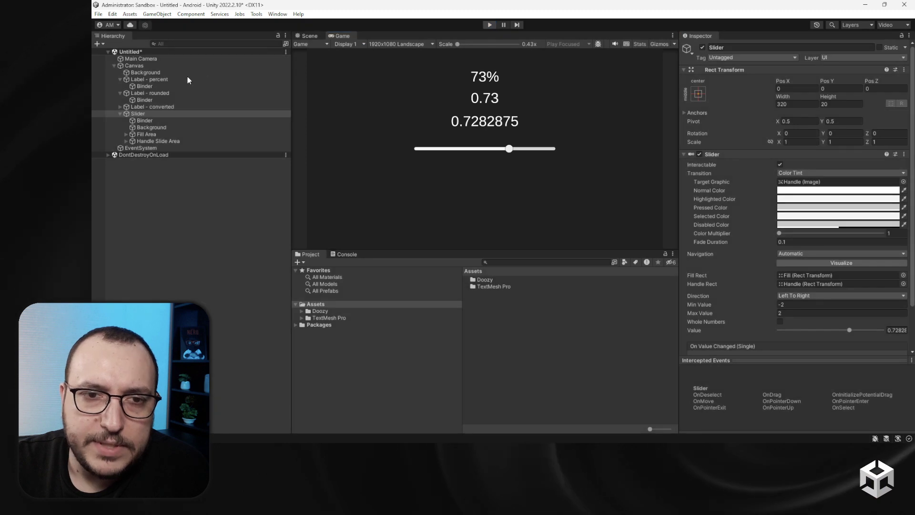
{"action": "left_click", "coordinate": [164, 79]}
{"action": "left_click", "coordinate": [145, 86]}
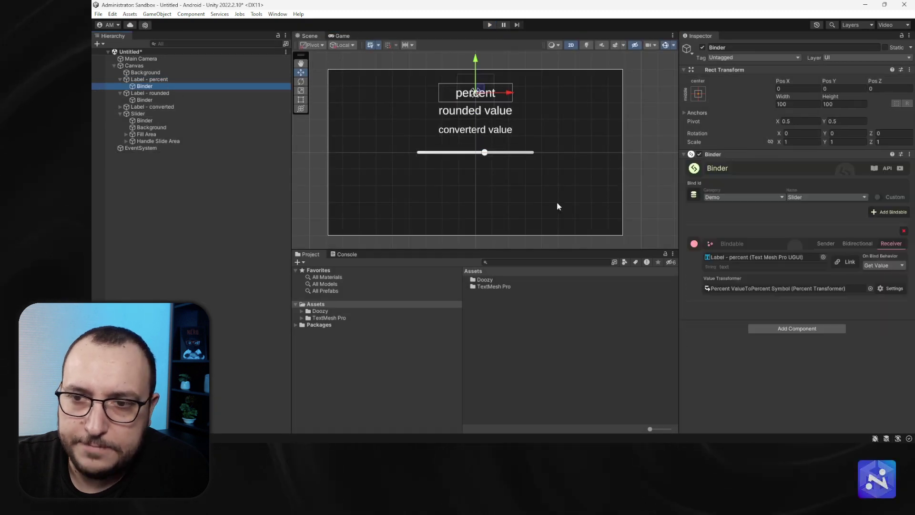
Assign the Percent ValueToPercent Symbol Negative transformer and test negative values in Play mode.
{"action": "left_click", "coordinate": [870, 288]}
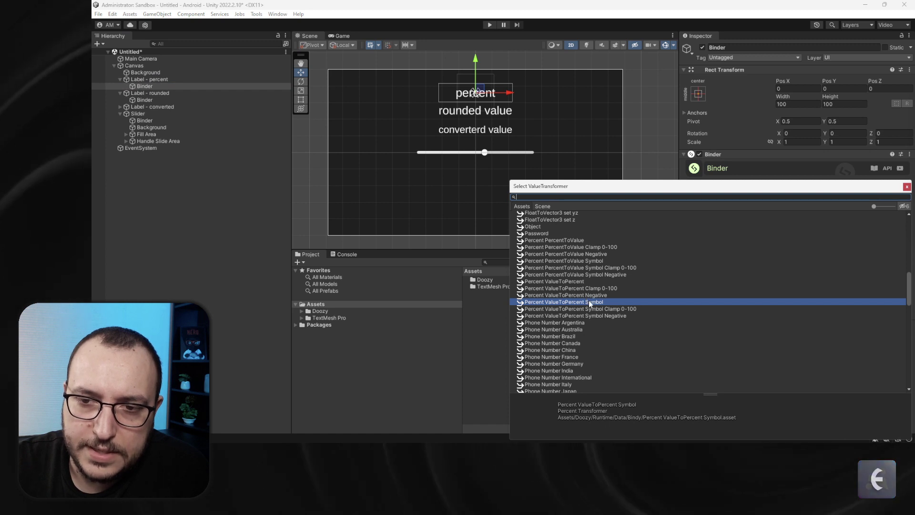
{"action": "left_click", "coordinate": [594, 317]}
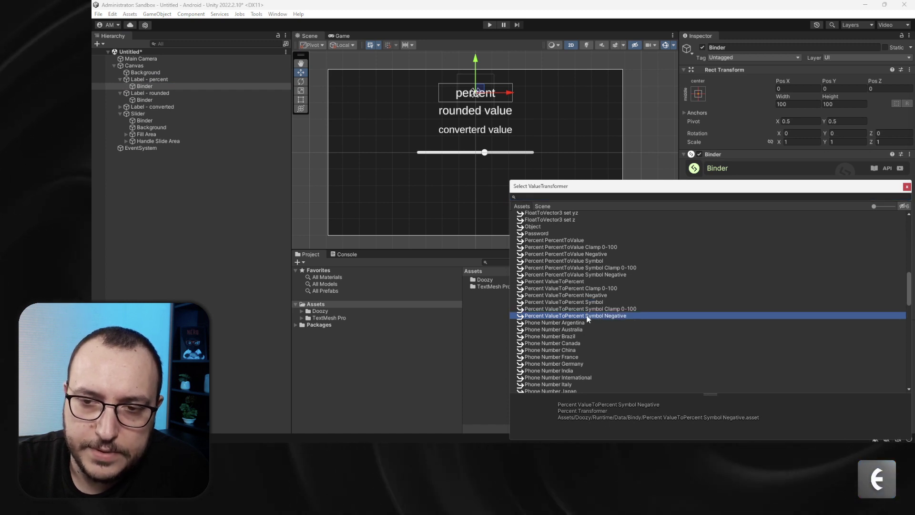
{"action": "double_click", "coordinate": [619, 316]}
{"action": "left_click", "coordinate": [490, 25]}
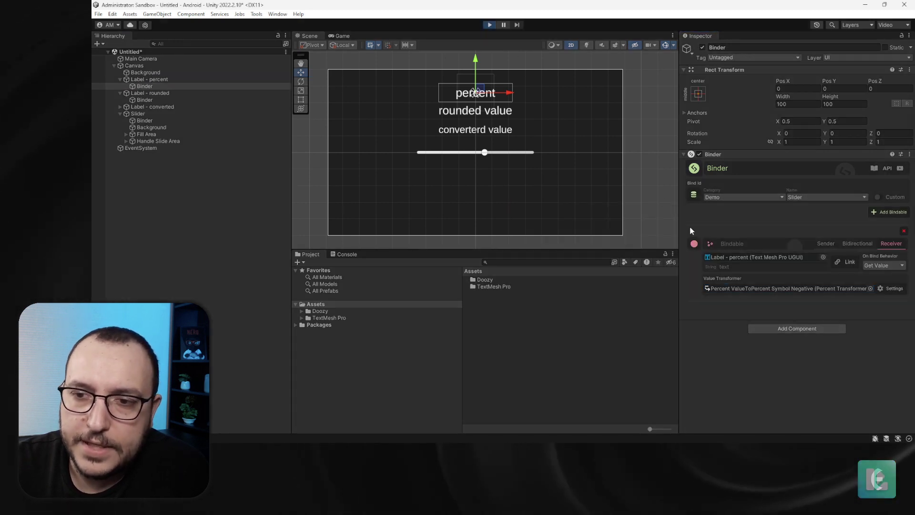
{"action": "left_click_drag", "start_coordinate": [495, 148], "coordinate": [554, 149]}
{"action": "left_click", "coordinate": [490, 25]}
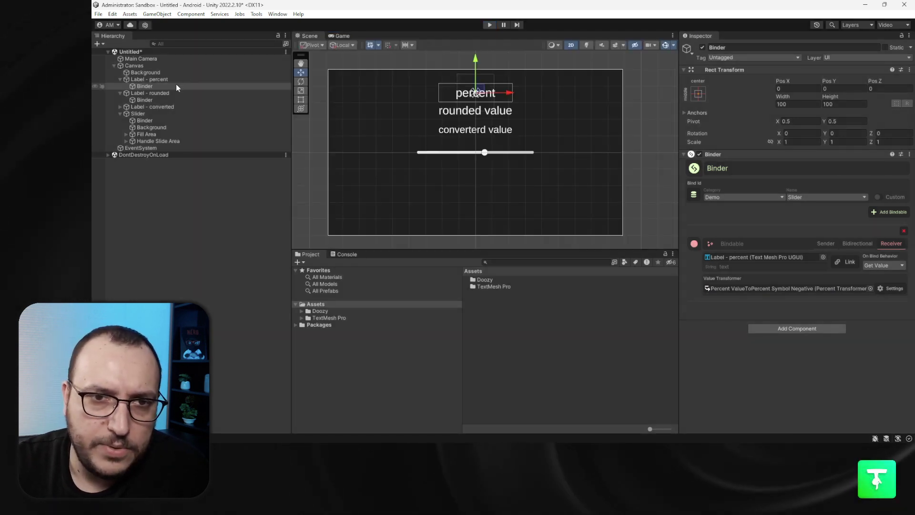
Assign the Percent ValueToPercent Symbol Clamp 0-100 transformer, check its settings, and test the clamping in Play mode.
{"action": "left_click", "coordinate": [871, 289]}
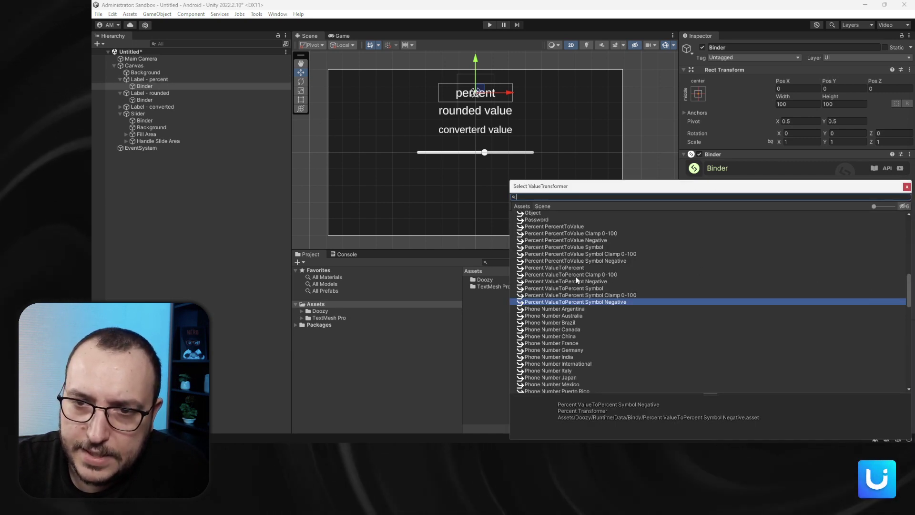
{"action": "left_click", "coordinate": [596, 295]}
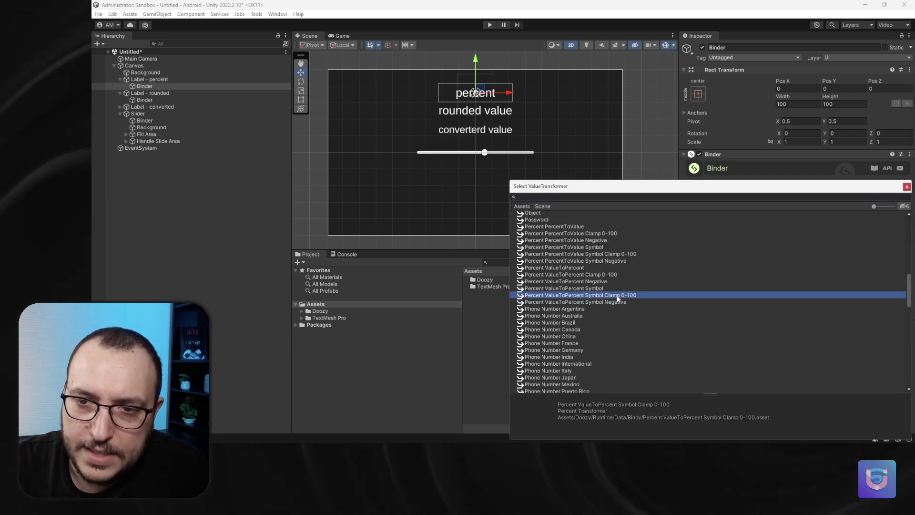
{"action": "double_click", "coordinate": [613, 296]}
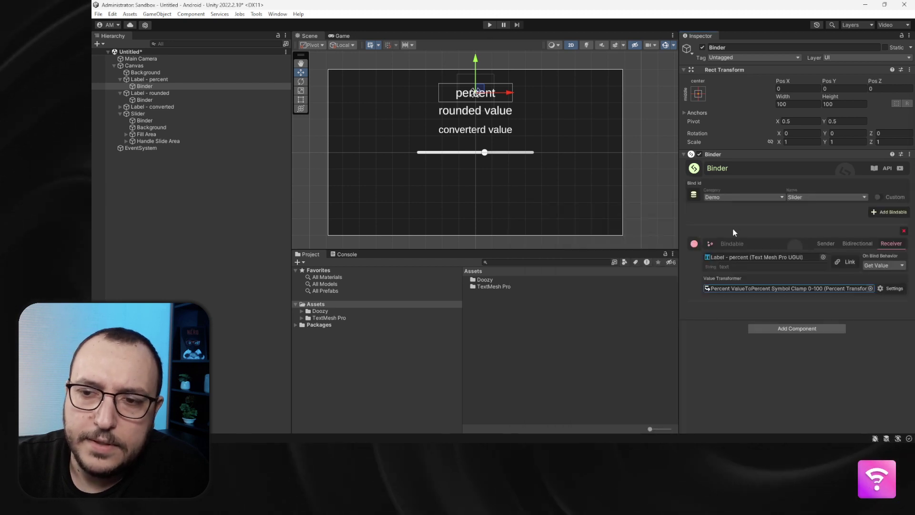
{"action": "left_click", "coordinate": [891, 289]}
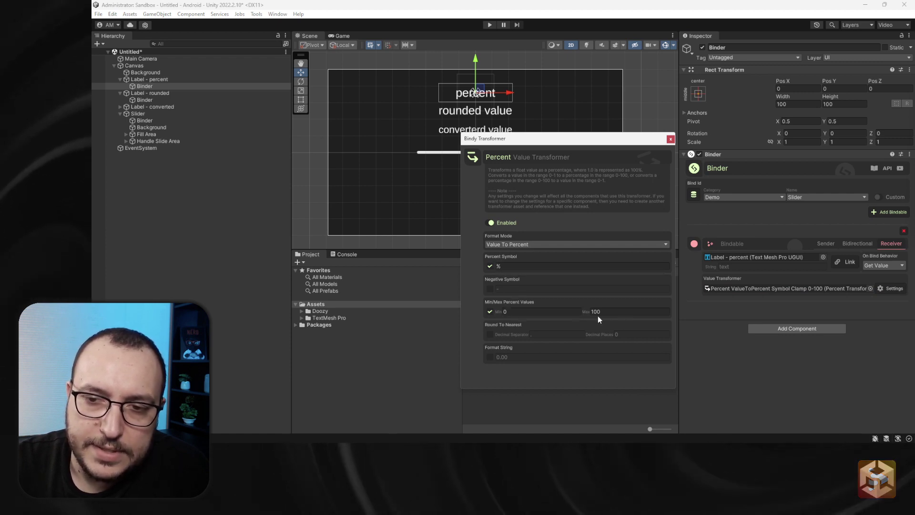
{"action": "left_click", "coordinate": [670, 139]}
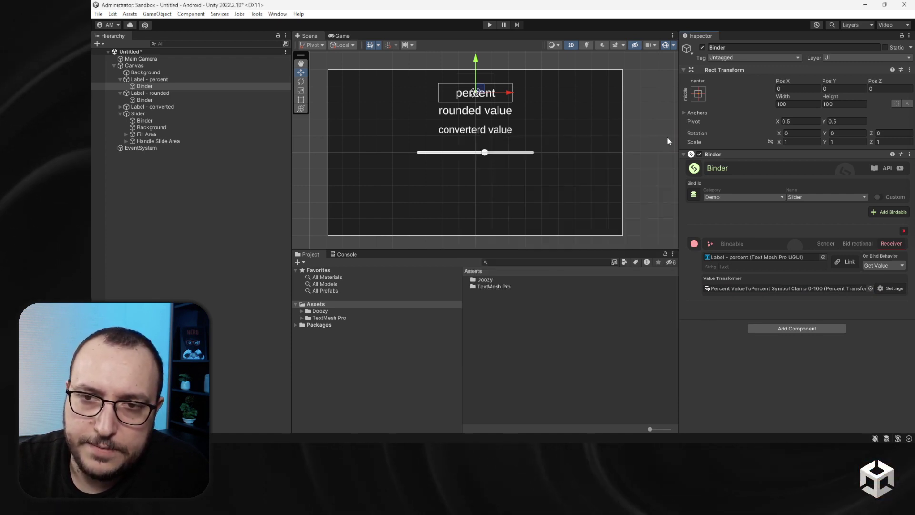
{"action": "left_click", "coordinate": [489, 25]}
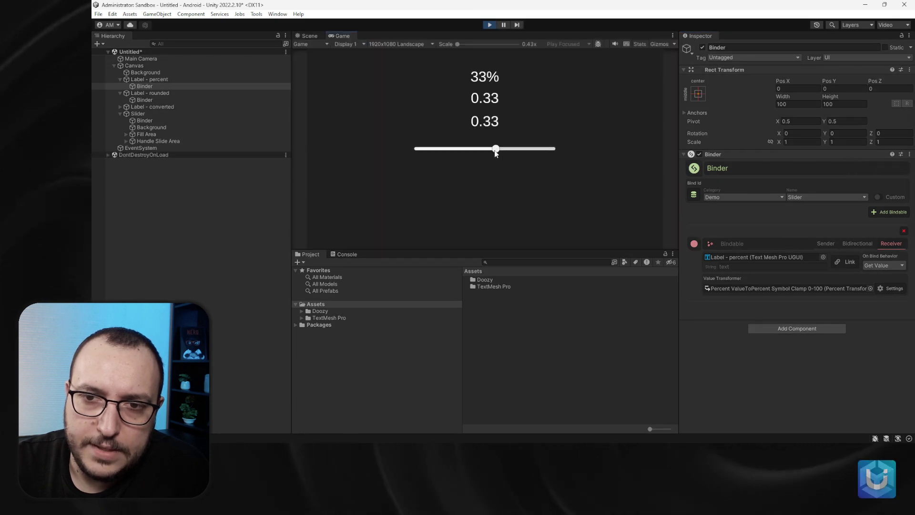
{"action": "left_click_drag", "start_coordinate": [493, 150], "coordinate": [525, 153]}
{"action": "left_click", "coordinate": [490, 25]}
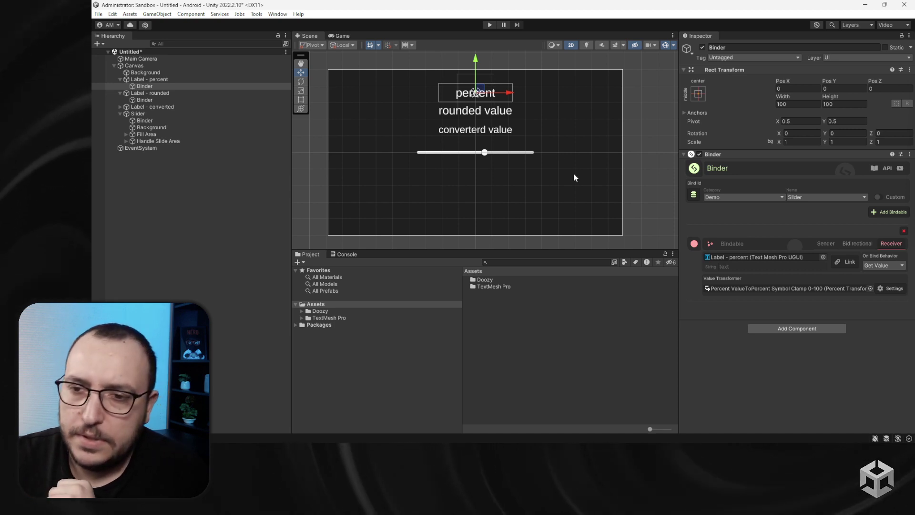
Look at the Assets Create > Doozy > Bindy > Transformer menu without creating anything.
{"action": "right_click", "coordinate": [497, 305]}
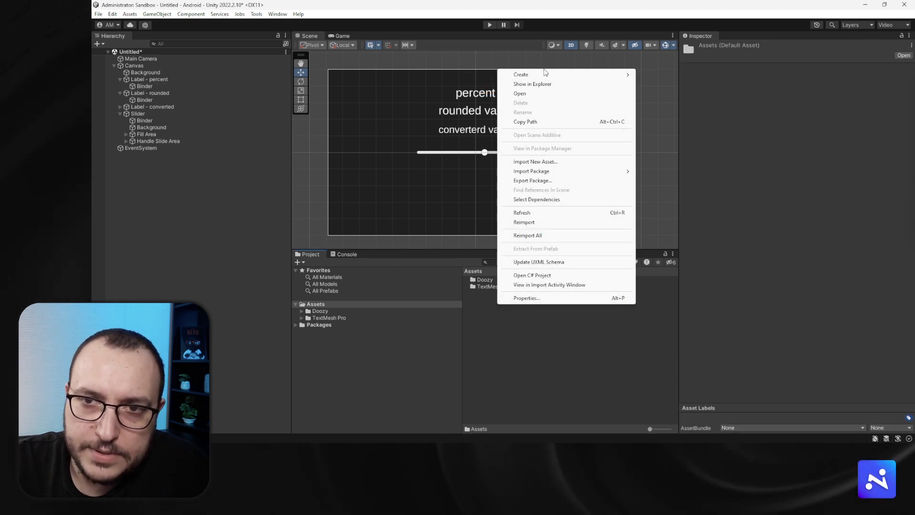
{"action": "mouse_move", "coordinate": [543, 74]}
{"action": "mouse_move", "coordinate": [679, 34]}
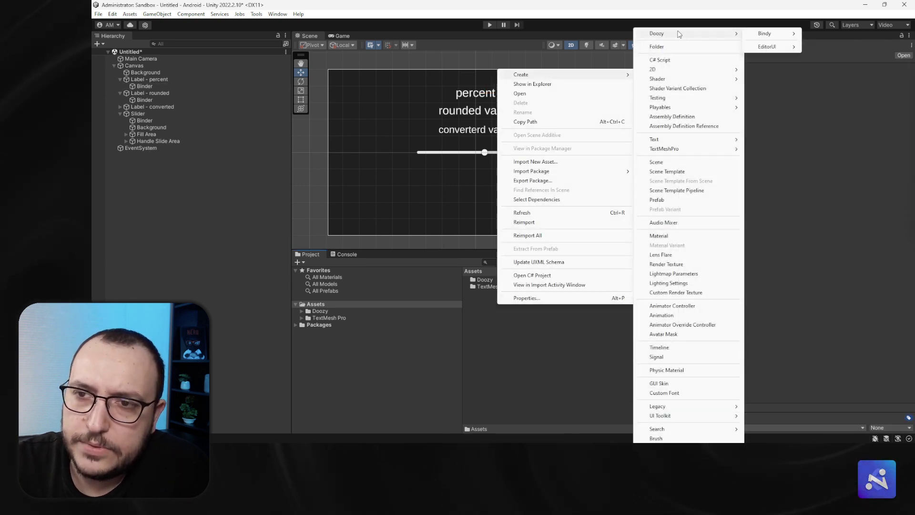
{"action": "mouse_move", "coordinate": [774, 34]}
{"action": "mouse_move", "coordinate": [824, 34]}
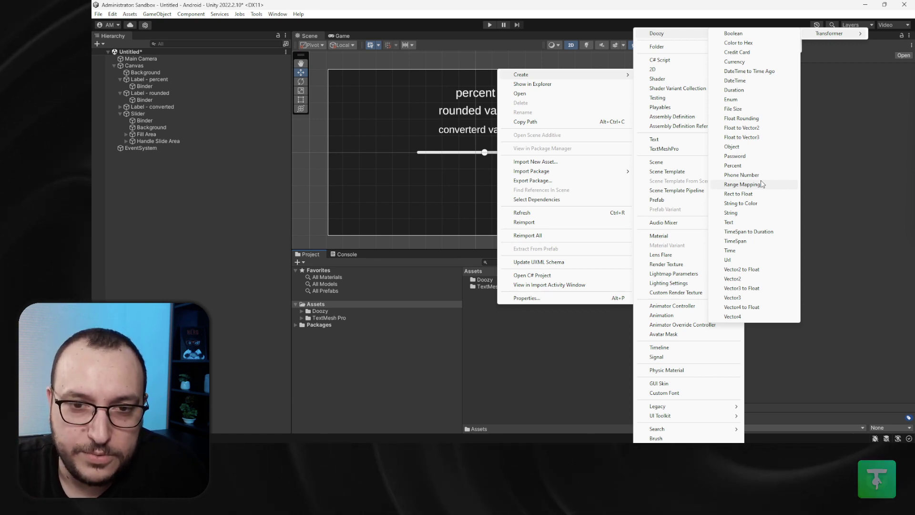
{"action": "left_click", "coordinate": [542, 361]}
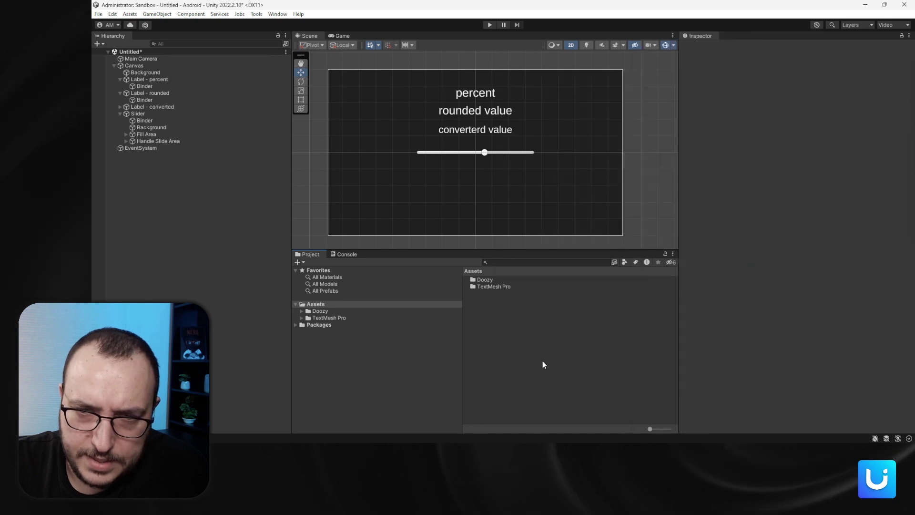
Expand Doozy/Runtime/Bindy/Transformers and select PasswordTransformer to view its source.
{"action": "left_click", "coordinate": [301, 311]}
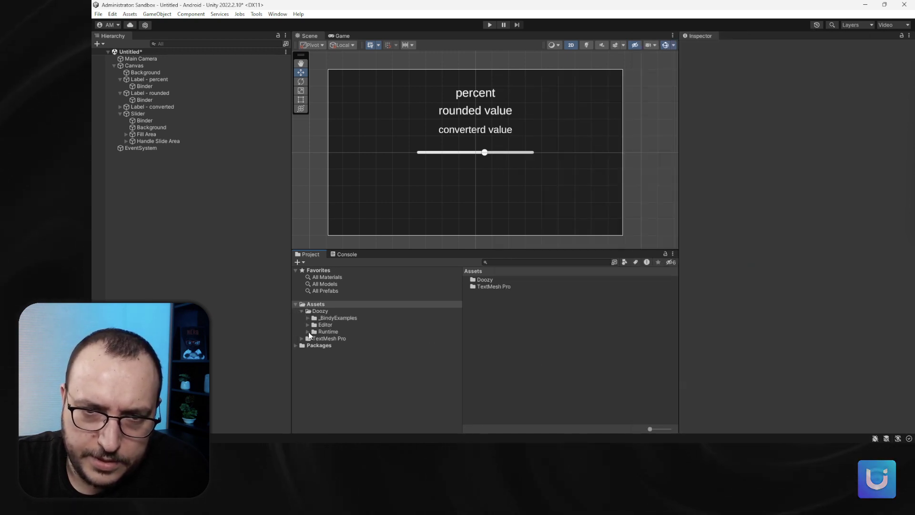
{"action": "left_click", "coordinate": [308, 332]}
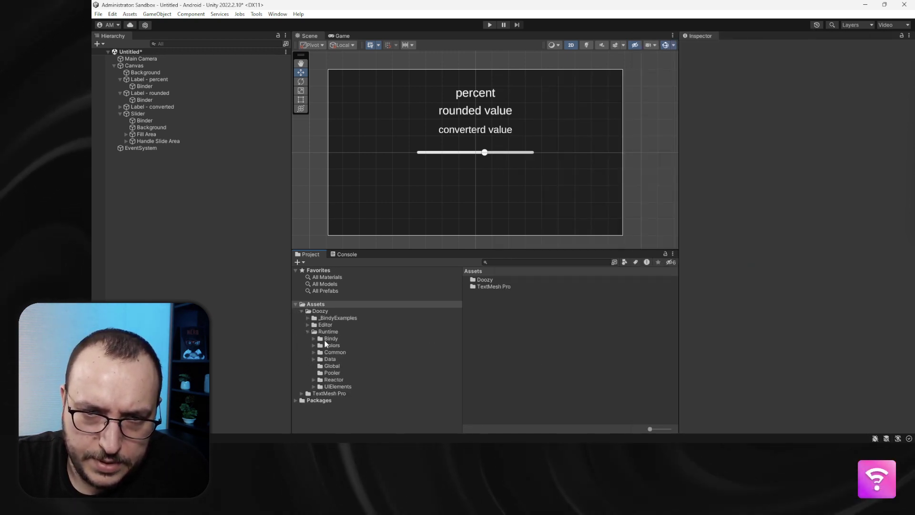
{"action": "left_click", "coordinate": [331, 339]}
{"action": "left_click", "coordinate": [313, 338]}
{"action": "left_click", "coordinate": [382, 380]}
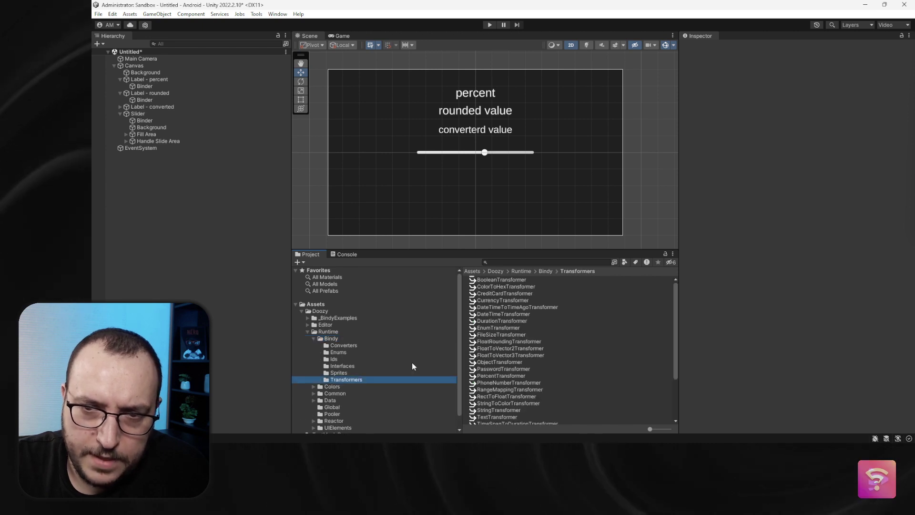
{"action": "scroll", "coordinate": [524, 334], "scroll_direction": "down", "scroll_amount": 2}
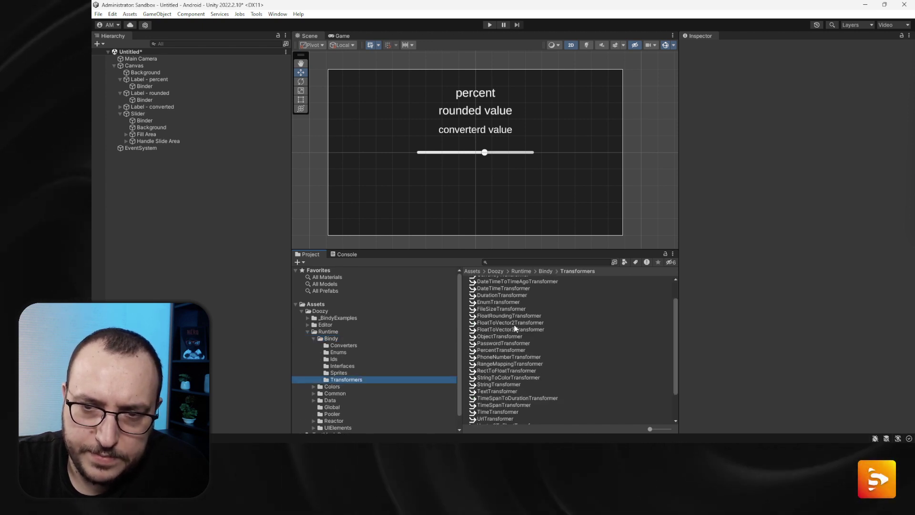
{"action": "left_click", "coordinate": [512, 343]}
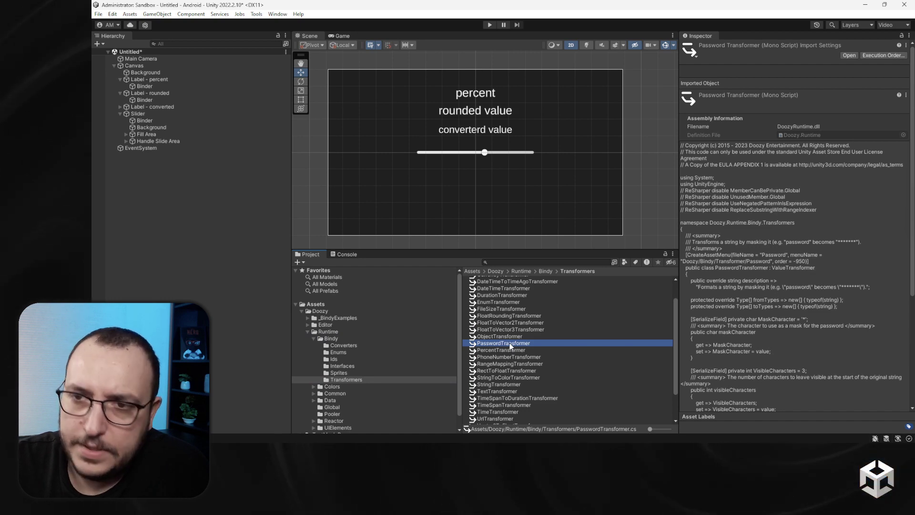
Open PasswordTransformer in Rider and highlight its fromTypes and toTypes typeof(string) declarations.
{"action": "double_click", "coordinate": [510, 344]}
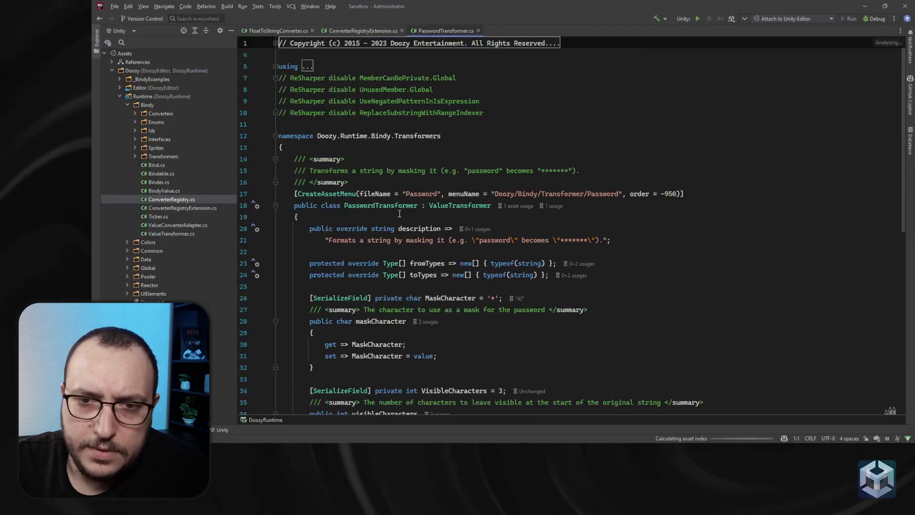
{"action": "scroll", "coordinate": [307, 142], "scroll_direction": "down", "scroll_amount": 2}
{"action": "scroll", "coordinate": [461, 177], "scroll_direction": "down", "scroll_amount": 4}
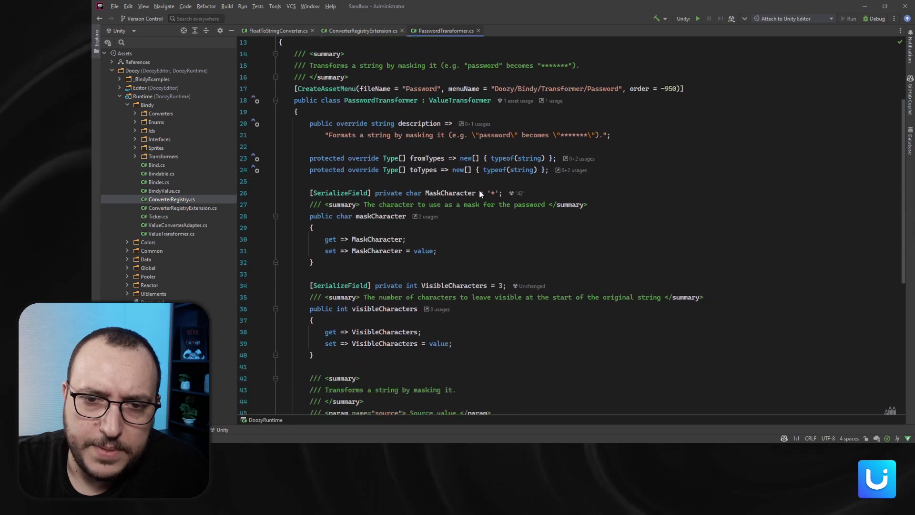
{"action": "scroll", "coordinate": [387, 129], "scroll_direction": "up", "scroll_amount": 3}
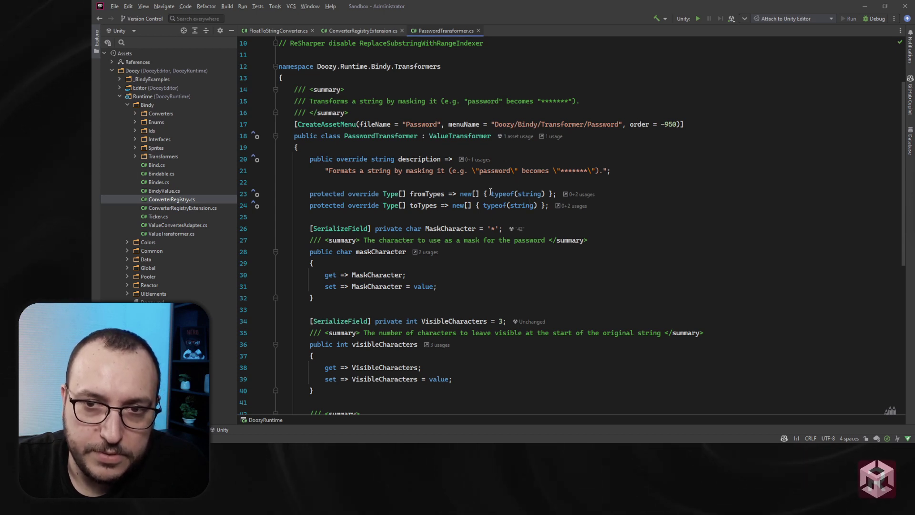
{"action": "left_click_drag", "start_coordinate": [491, 194], "coordinate": [545, 194]}
{"action": "left_click_drag", "start_coordinate": [484, 206], "coordinate": [543, 205]}
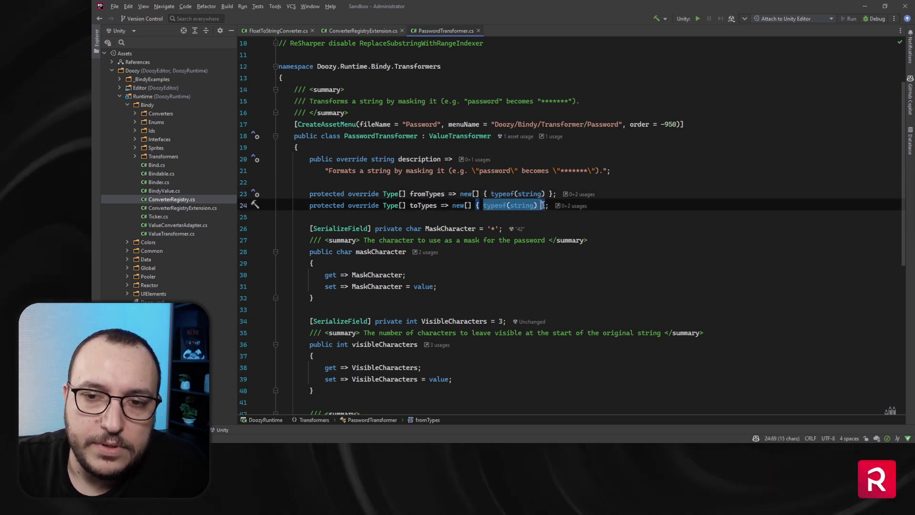
Highlight the Transform method body and the CreateAssetMenu attribute on line 17.
{"action": "scroll", "coordinate": [620, 204], "scroll_direction": "down", "scroll_amount": 9}
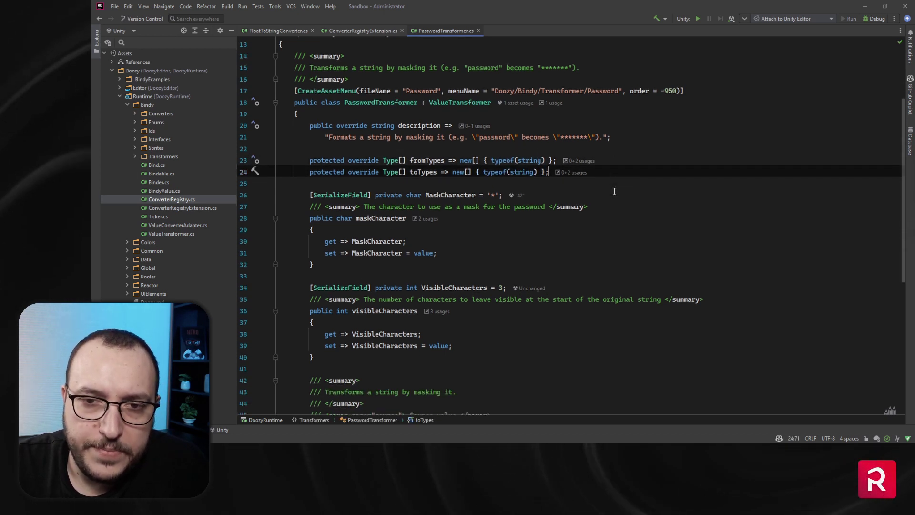
{"action": "left_click_drag", "start_coordinate": [296, 203], "coordinate": [517, 310]}
{"action": "left_click", "coordinate": [517, 310]}
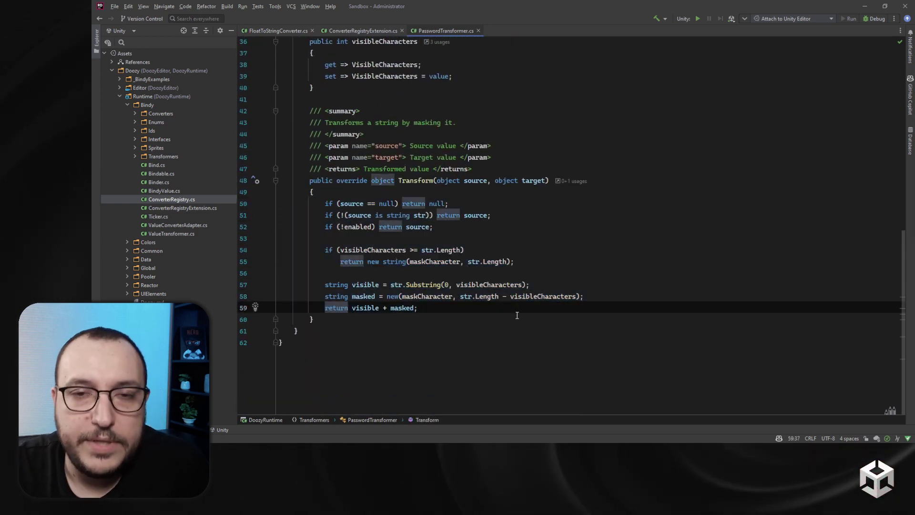
{"action": "scroll", "coordinate": [476, 253], "scroll_direction": "up", "scroll_amount": 12}
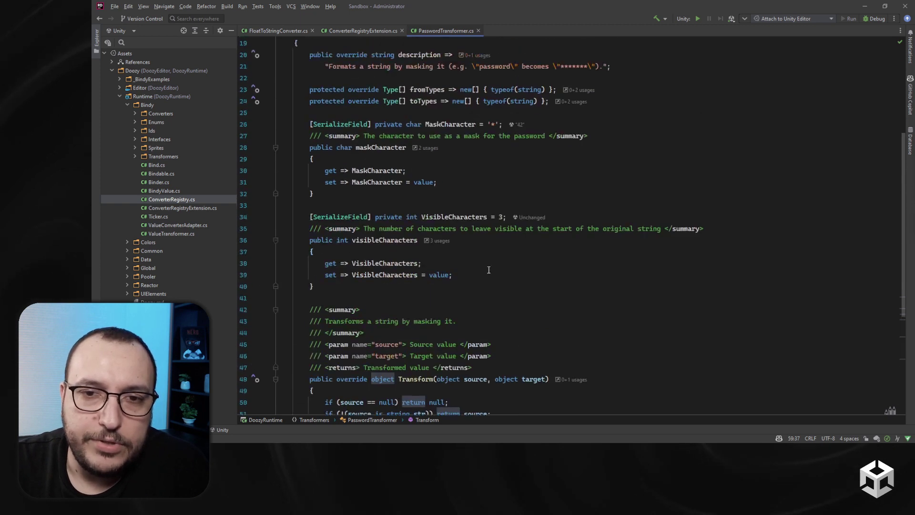
{"action": "left_click_drag", "start_coordinate": [295, 196], "coordinate": [721, 197]}
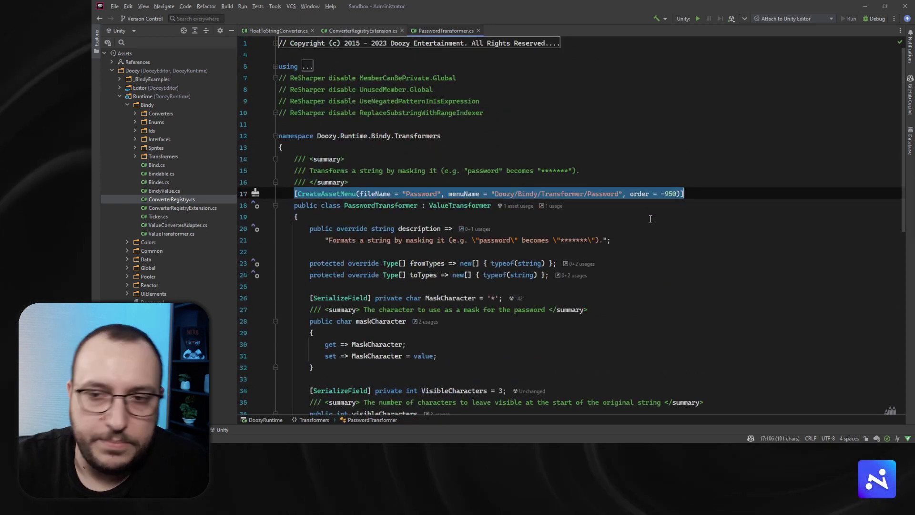
Glance at the PasswordTransformer asset's context menu, then minimize Rider to return to Unity.
{"action": "key", "text": "alt+Tab"}
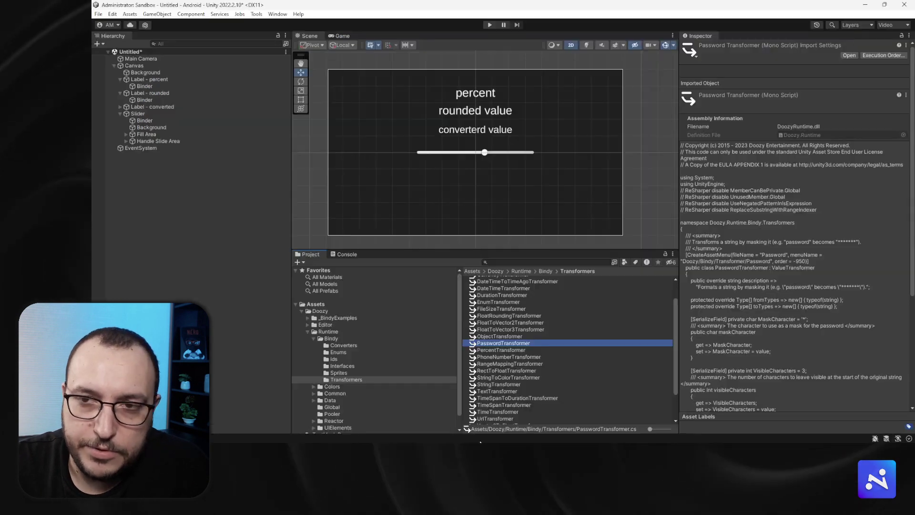
{"action": "right_click", "coordinate": [556, 345]}
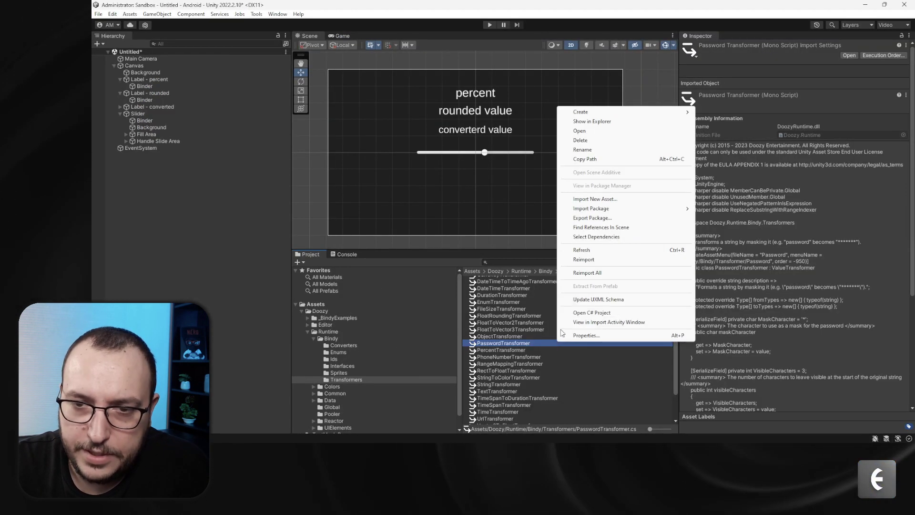
{"action": "mouse_move", "coordinate": [620, 112]}
{"action": "mouse_move", "coordinate": [738, 37]}
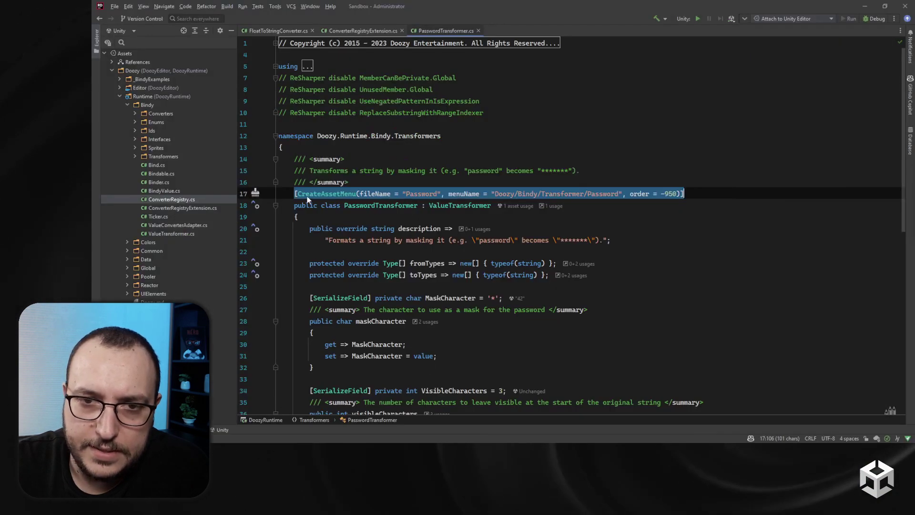
{"action": "left_click", "coordinate": [635, 218]}
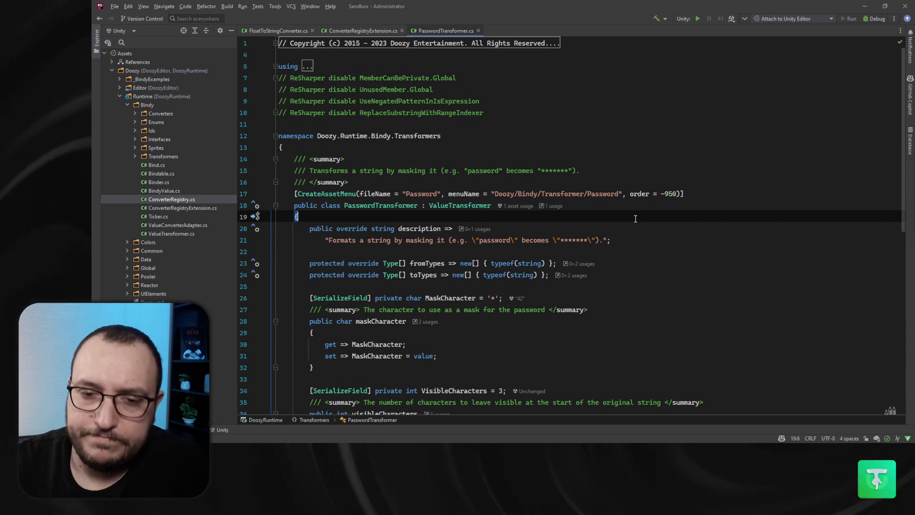
{"action": "left_click", "coordinate": [864, 7]}
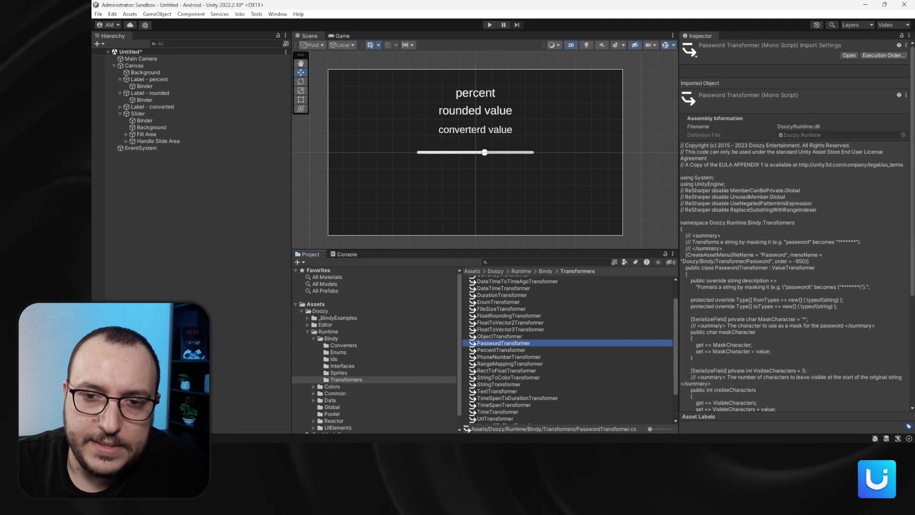
Open the Bindable - Connection Types scene from _BindyExamples without saving the untitled scene.
{"action": "left_click", "coordinate": [315, 339]}
{"action": "left_click", "coordinate": [328, 331]}
{"action": "left_click", "coordinate": [338, 318]}
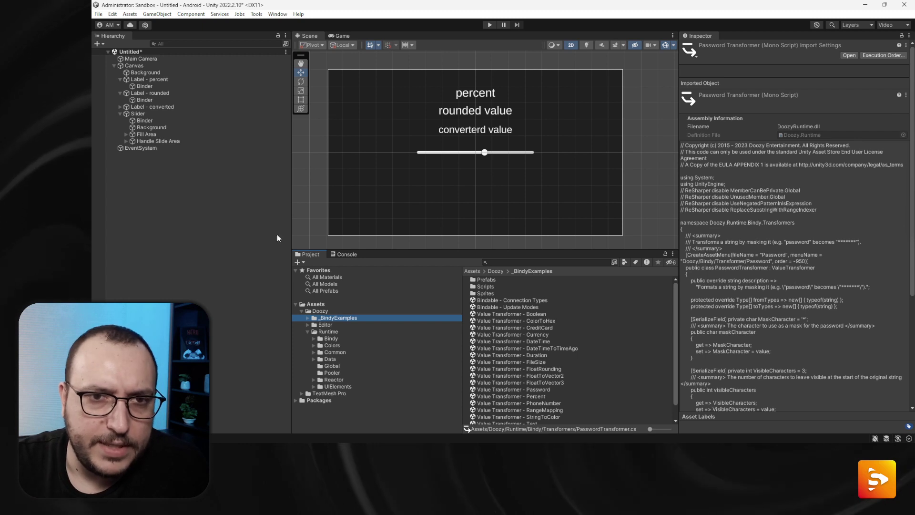
{"action": "double_click", "coordinate": [524, 301]}
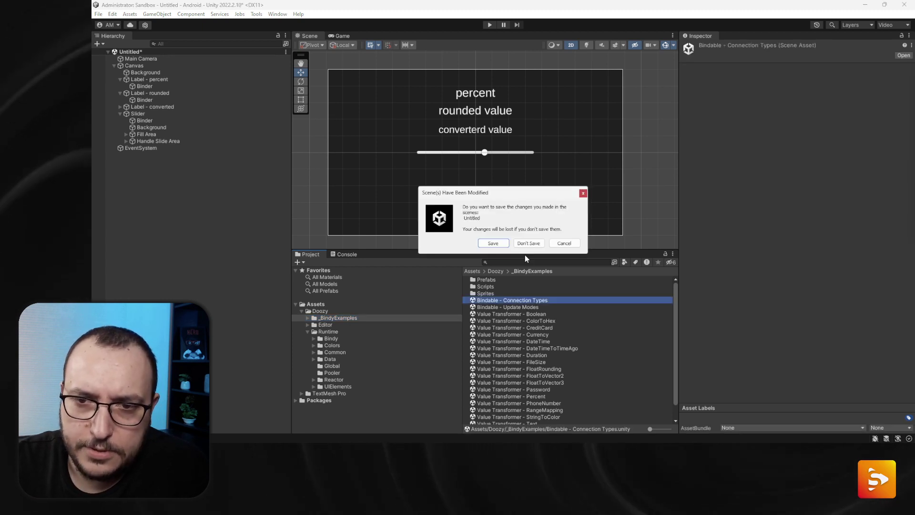
{"action": "left_click", "coordinate": [520, 242]}
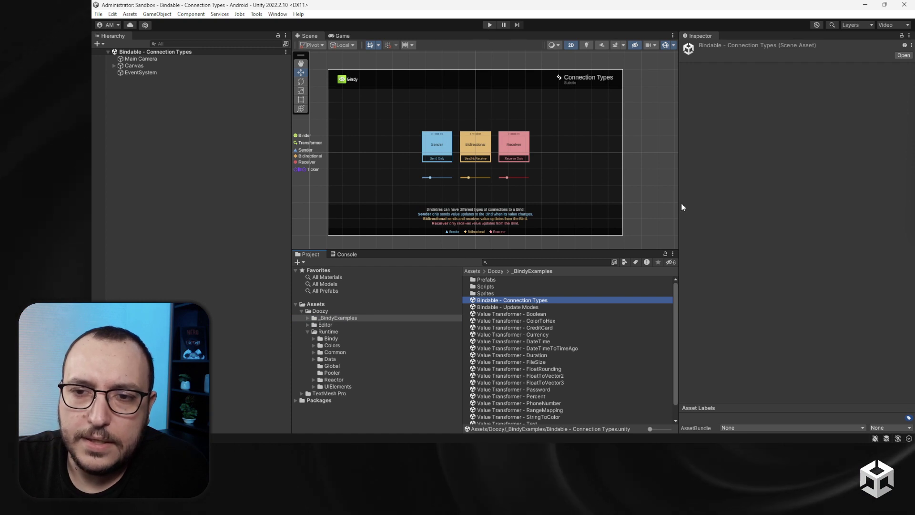
Try the Screenshots layout, settle on the Video layout, and clear the Console warnings.
{"action": "left_click", "coordinate": [880, 27]}
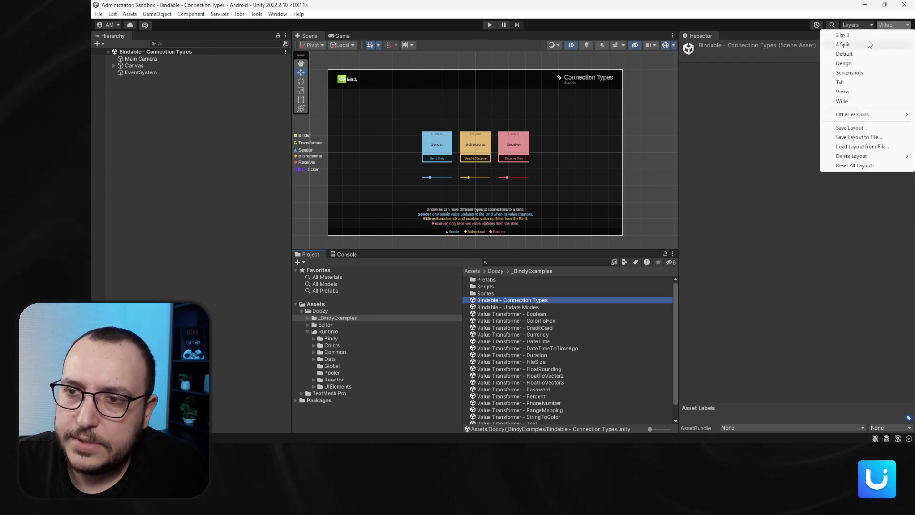
{"action": "left_click", "coordinate": [850, 73]}
{"action": "left_click", "coordinate": [281, 323]}
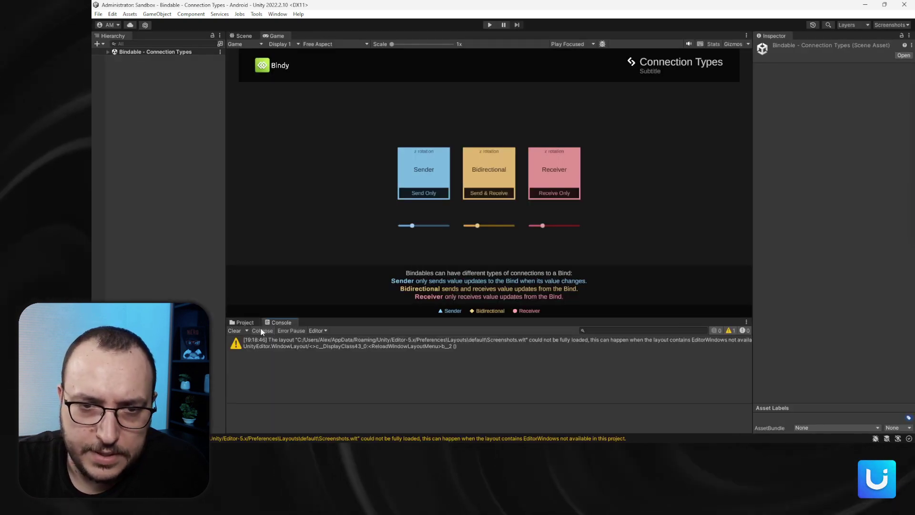
{"action": "left_click", "coordinate": [238, 330]}
{"action": "left_click", "coordinate": [245, 322]}
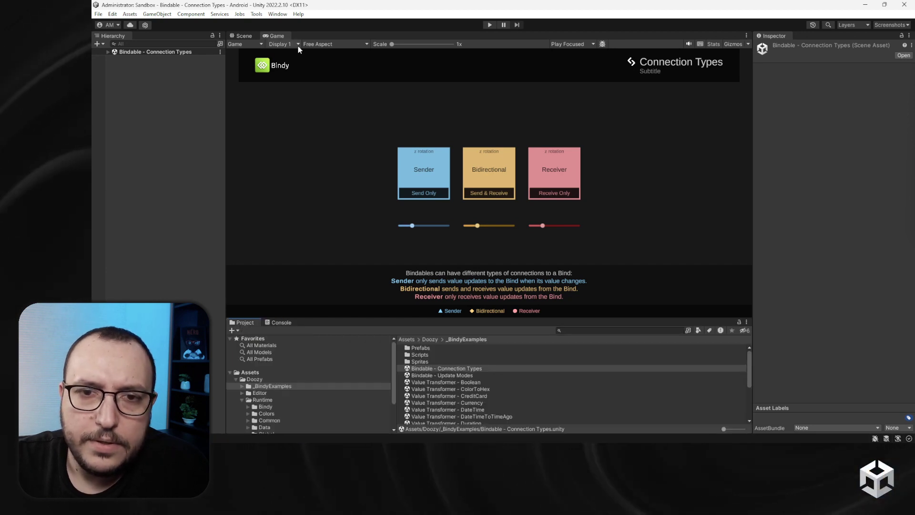
{"action": "left_click", "coordinate": [328, 44]}
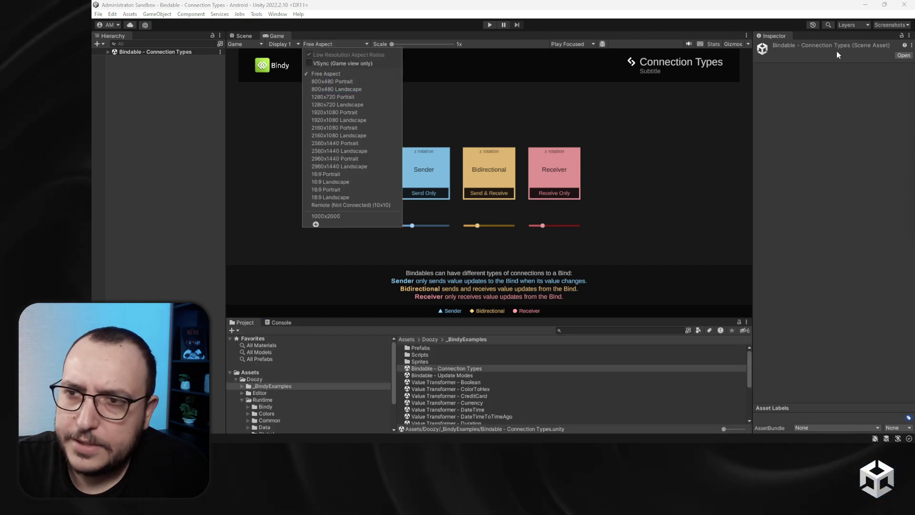
{"action": "left_click", "coordinate": [890, 25]}
{"action": "left_click", "coordinate": [844, 96]}
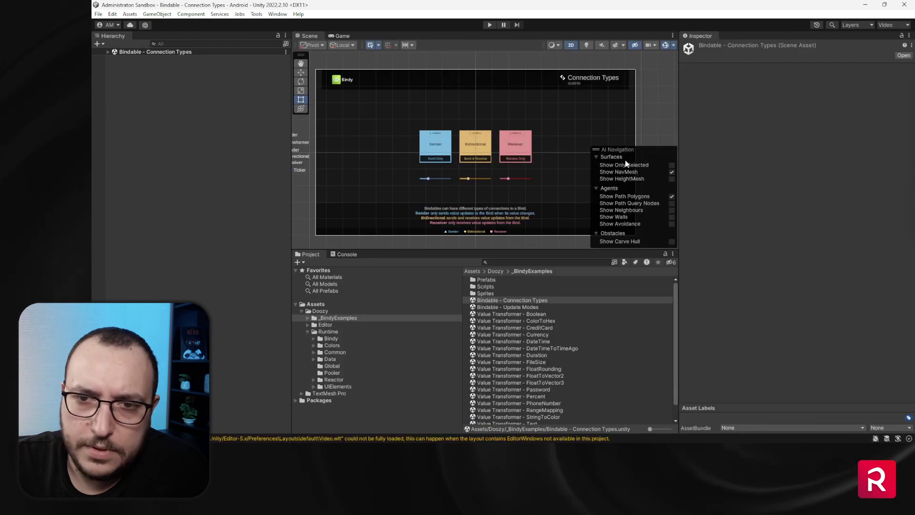
{"action": "left_click", "coordinate": [344, 254]}
{"action": "left_click", "coordinate": [300, 262]}
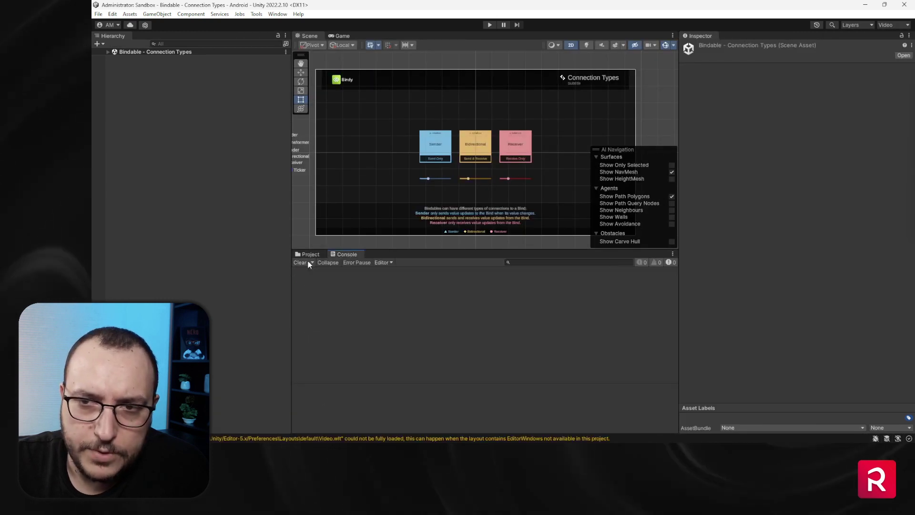
Hide the AI Navigation overlay and start Play mode with Ctrl+P.
{"action": "right_click", "coordinate": [599, 154]}
{"action": "left_click", "coordinate": [611, 159]}
{"action": "scroll", "coordinate": [485, 230], "scroll_direction": "up", "scroll_amount": 2}
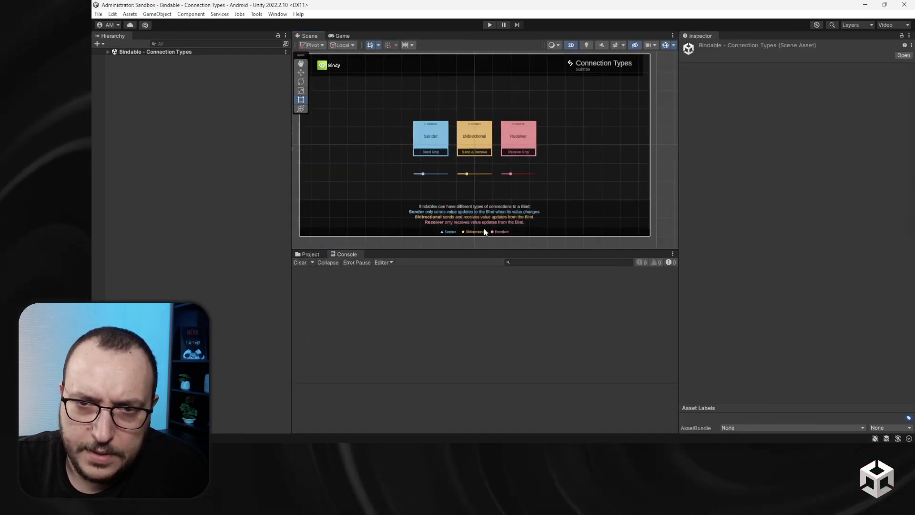
{"action": "scroll", "coordinate": [485, 230], "scroll_direction": "down", "scroll_amount": 3}
{"action": "key", "text": "ctrl+p"}
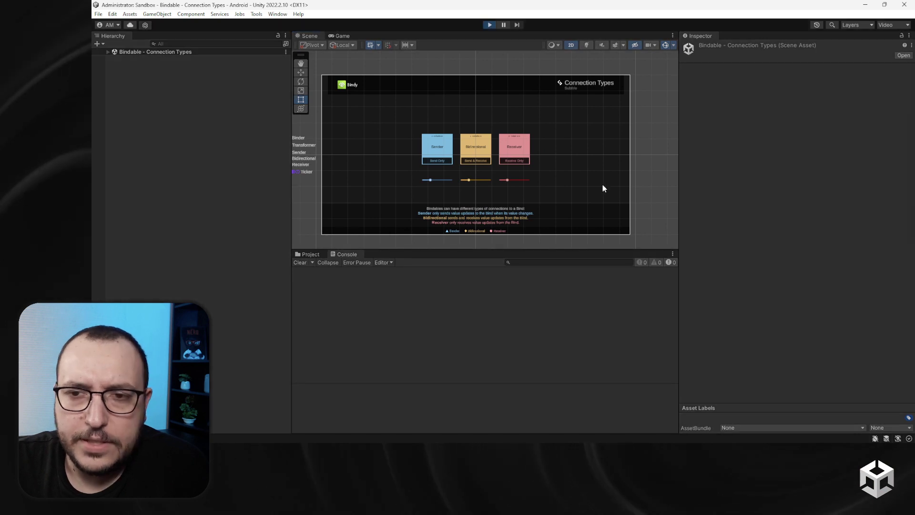
Maximize the Game view and drag the Sender, Bidirectional and Receiver values to 46, 127 and 191.
{"action": "left_click", "coordinate": [673, 35]}
{"action": "left_click", "coordinate": [689, 68]}
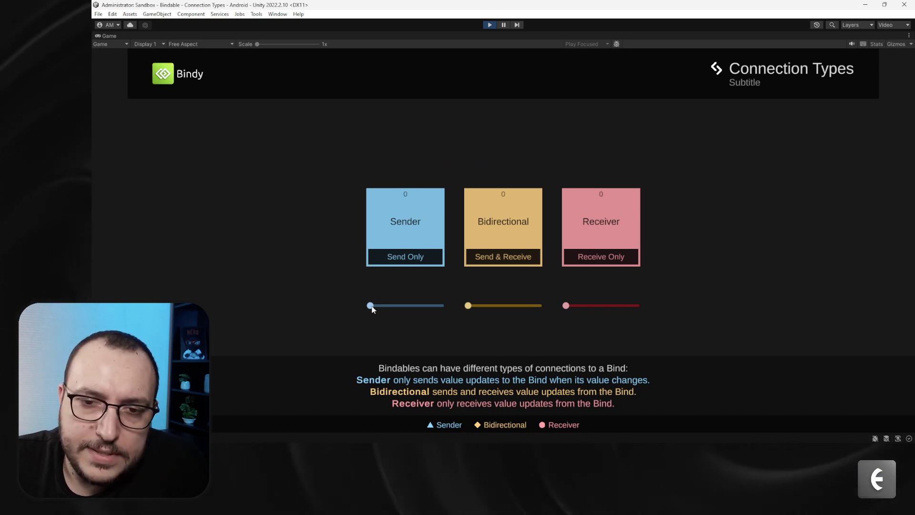
{"action": "left_click_drag", "start_coordinate": [371, 305], "coordinate": [384, 304]}
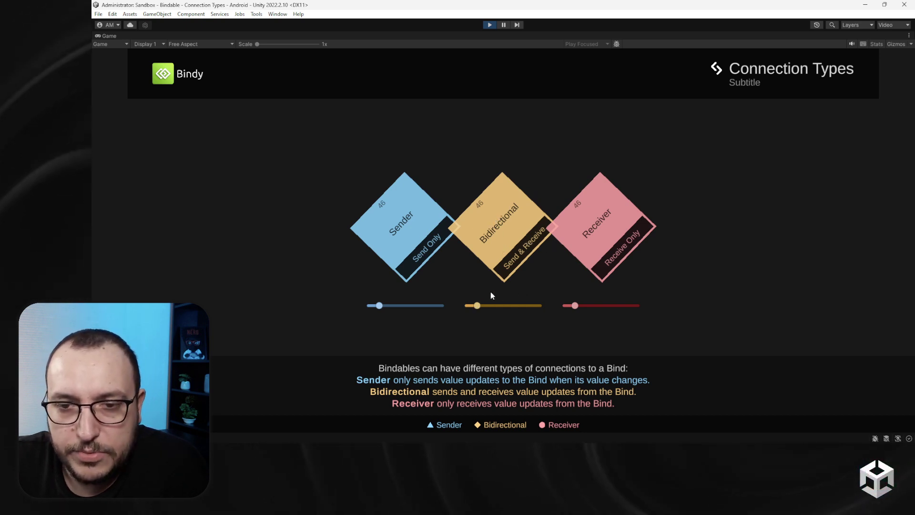
{"action": "left_click_drag", "start_coordinate": [478, 305], "coordinate": [489, 307]}
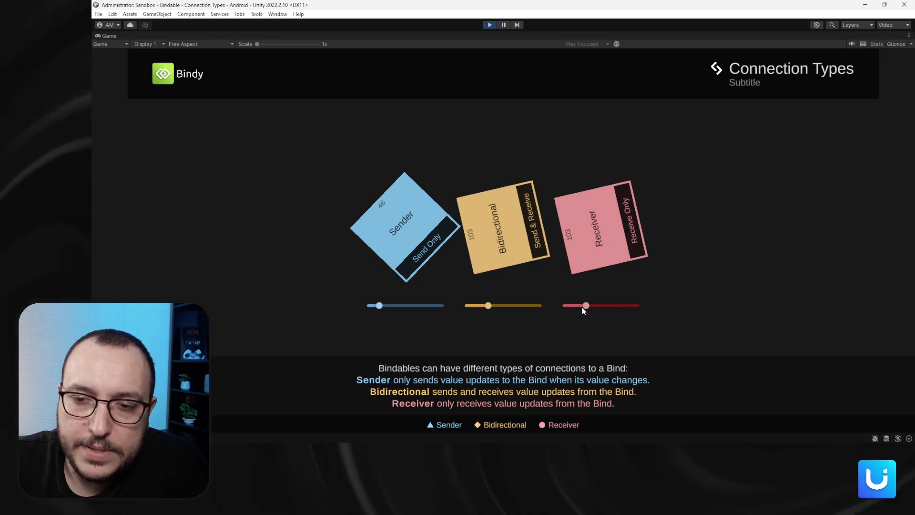
{"action": "left_click_drag", "start_coordinate": [583, 311], "coordinate": [592, 305]}
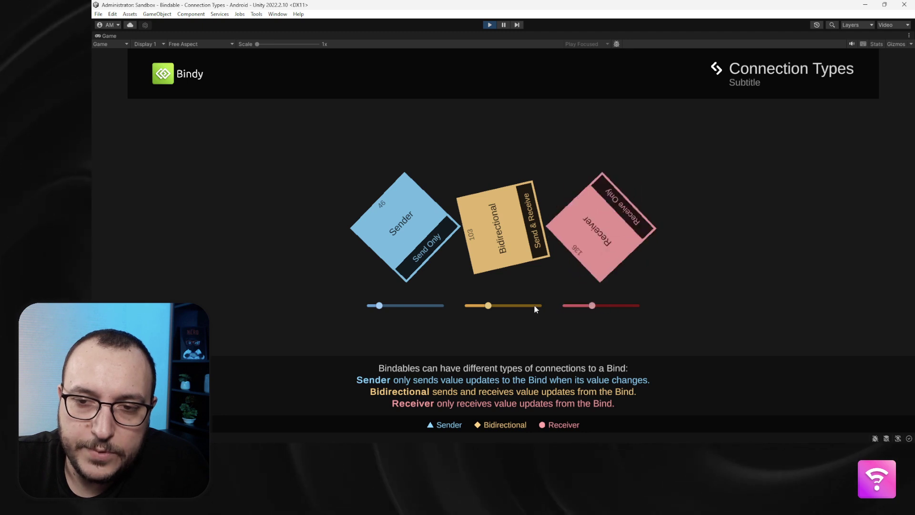
{"action": "left_click_drag", "start_coordinate": [488, 305], "coordinate": [492, 308]}
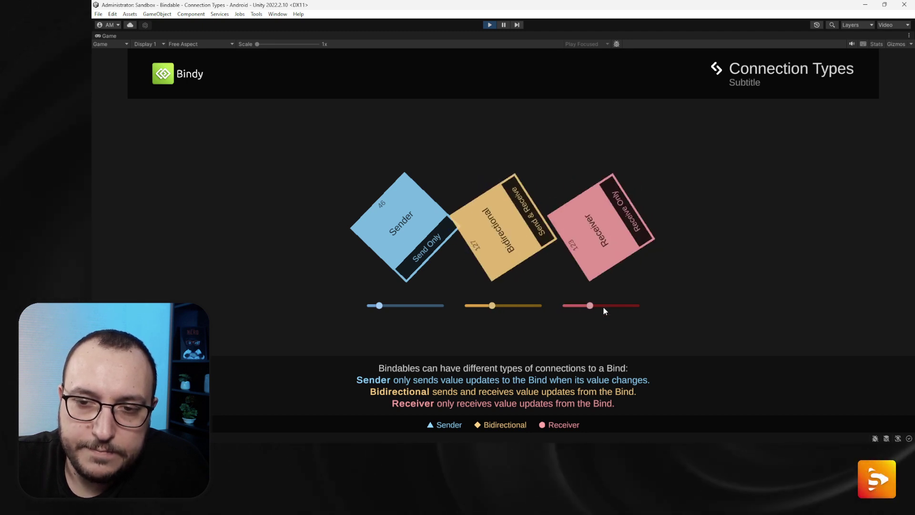
{"action": "left_click_drag", "start_coordinate": [591, 306], "coordinate": [603, 307]}
Drag the Sender back until every card reads 0, then stop Play mode.
{"action": "mouse_move", "coordinate": [384, 308]}
{"action": "left_mouse_down"}
{"action": "mouse_move", "coordinate": [412, 306]}
{"action": "mouse_move", "coordinate": [370, 306]}
{"action": "left_mouse_up"}
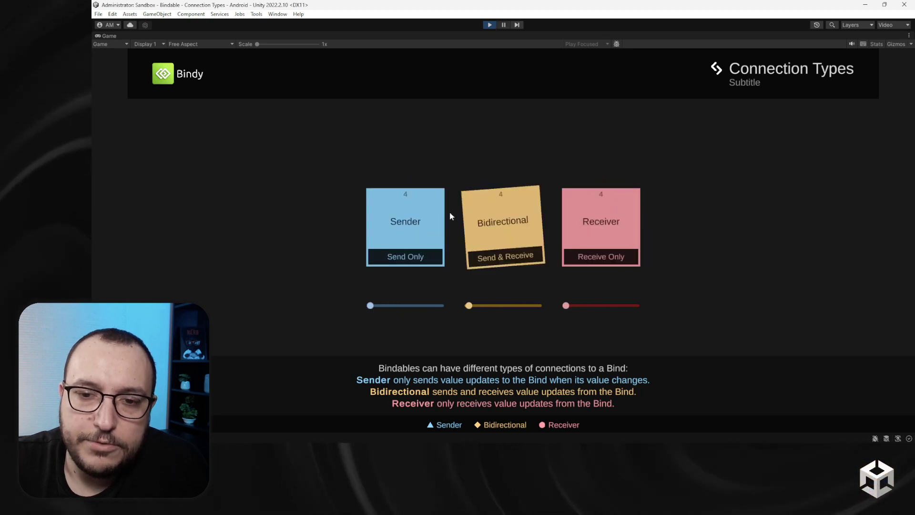
{"action": "mouse_move", "coordinate": [371, 307]}
{"action": "left_mouse_down"}
{"action": "mouse_move", "coordinate": [441, 308]}
{"action": "mouse_move", "coordinate": [354, 311]}
{"action": "left_mouse_up"}
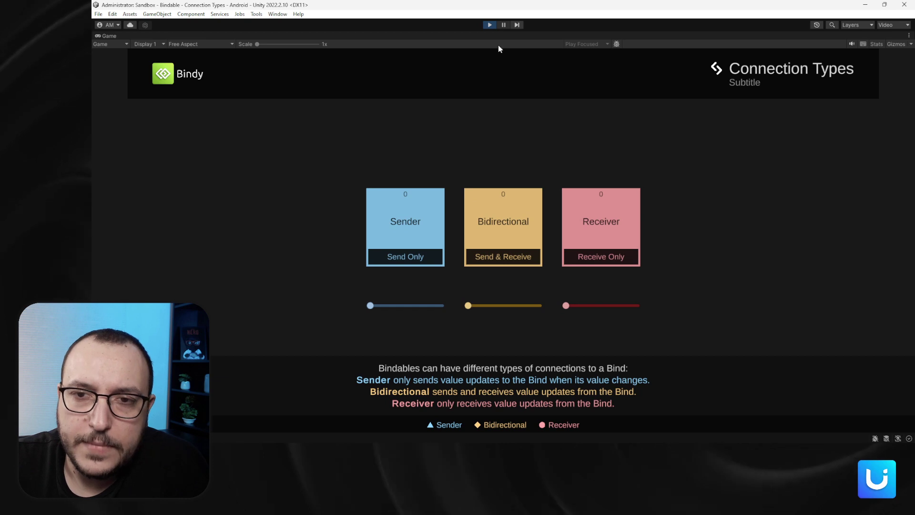
{"action": "left_click", "coordinate": [490, 25]}
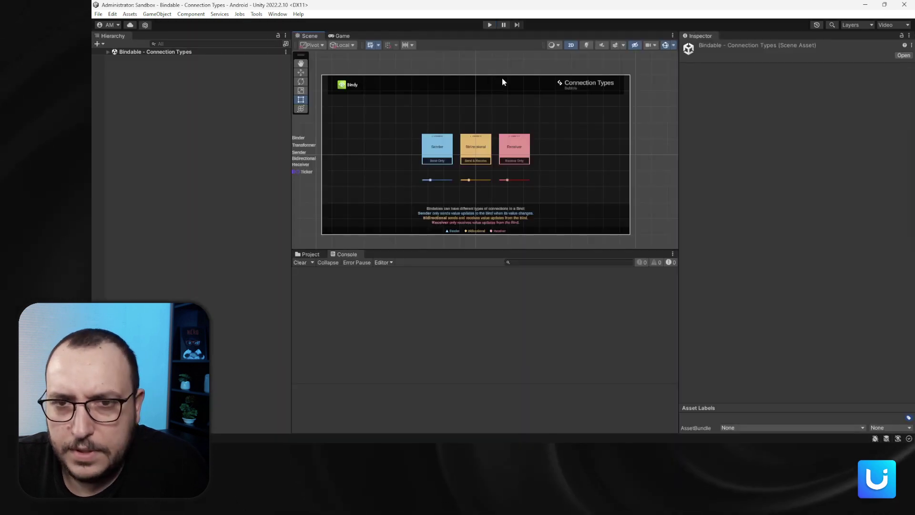
Expand Canvas > Content and select Receiver to inspect its Binder, which has no value transformer.
{"action": "left_click", "coordinate": [108, 52]}
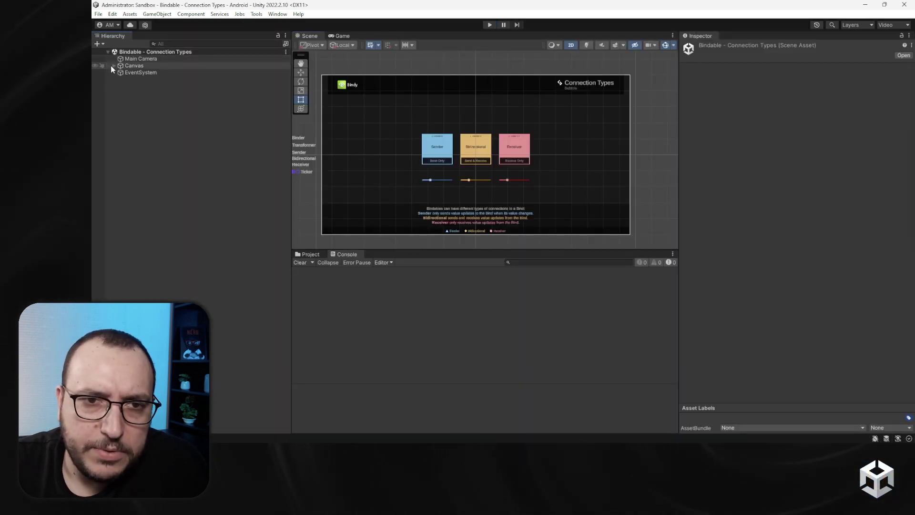
{"action": "left_click", "coordinate": [114, 65]}
{"action": "left_click", "coordinate": [119, 79]}
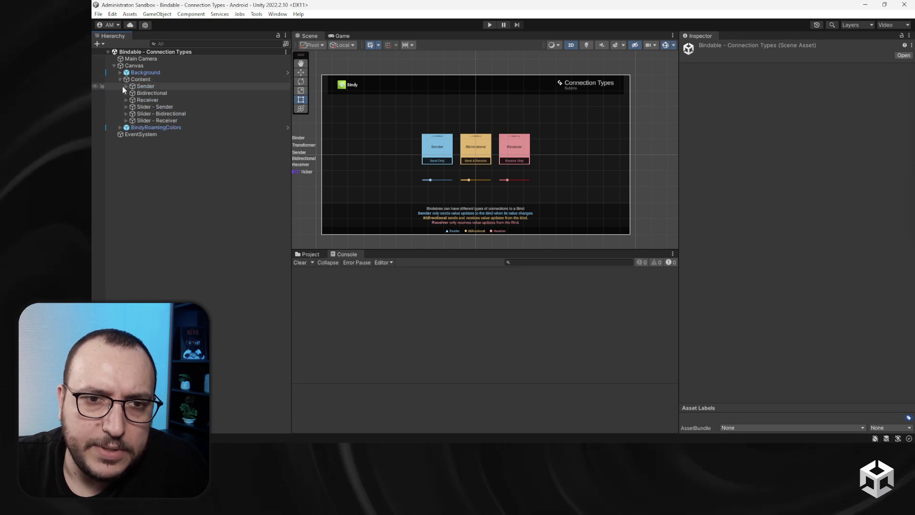
{"action": "left_click", "coordinate": [147, 107]}
{"action": "left_click", "coordinate": [125, 99]}
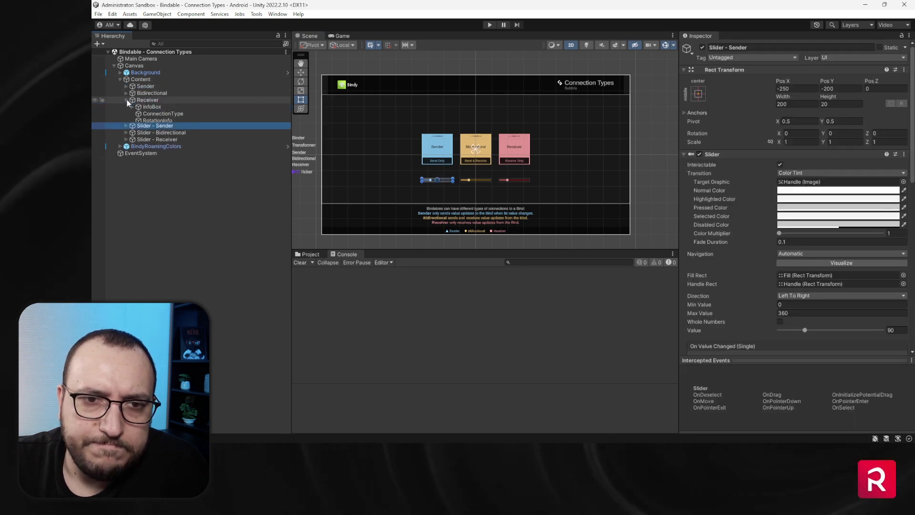
{"action": "left_click", "coordinate": [143, 101]}
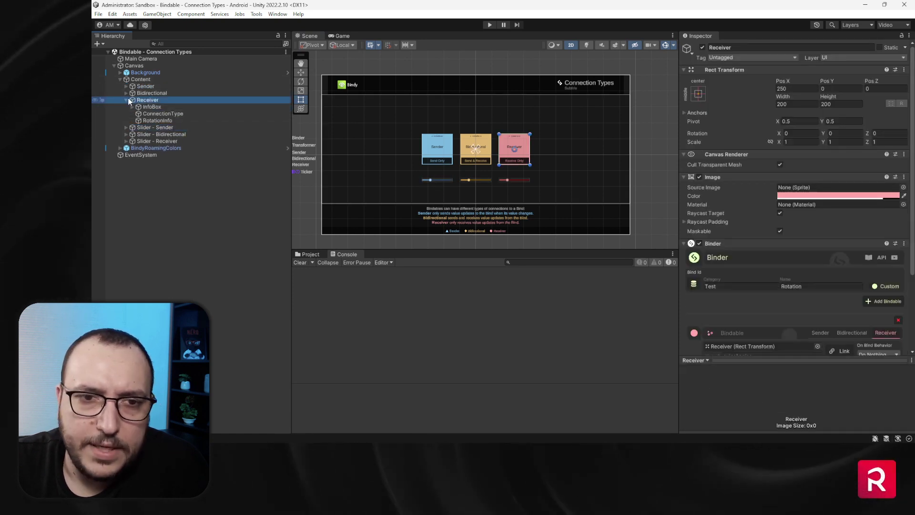
{"action": "scroll", "coordinate": [773, 271], "scroll_direction": "down", "scroll_amount": 4}
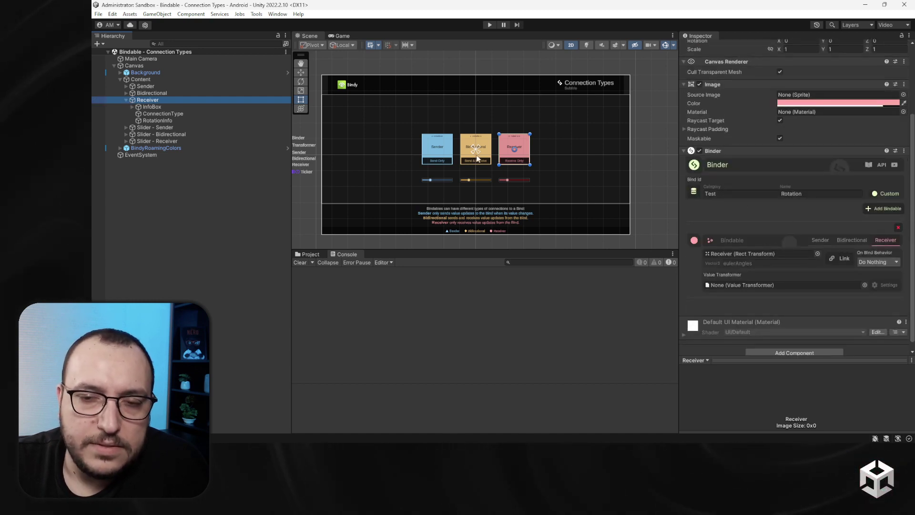
{"action": "scroll", "coordinate": [480, 166], "scroll_direction": "up", "scroll_amount": 5}
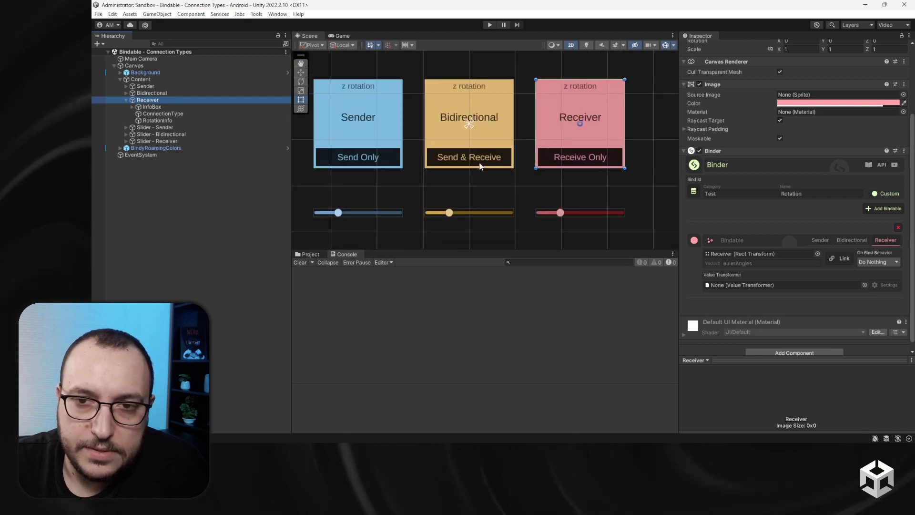
{"action": "scroll", "coordinate": [480, 166], "scroll_direction": "down", "scroll_amount": 5}
{"action": "scroll", "coordinate": [482, 167], "scroll_direction": "up", "scroll_amount": 1}
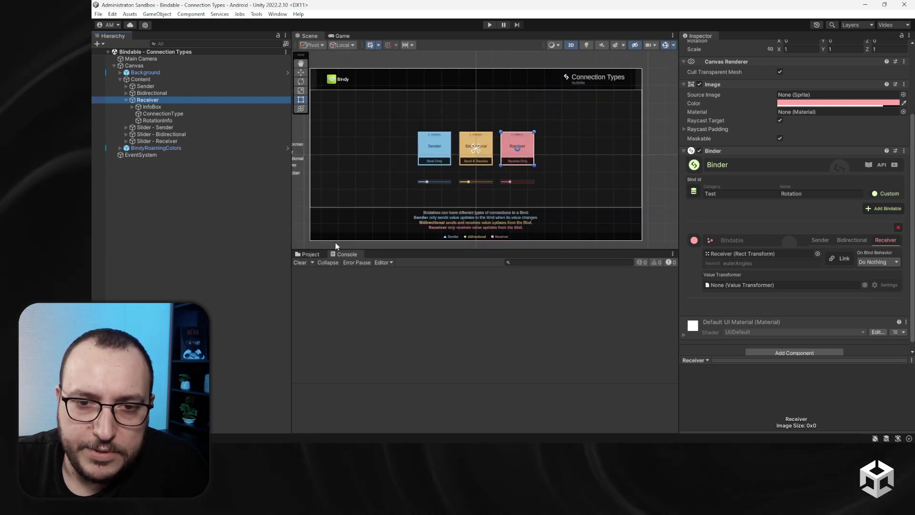
{"action": "left_click", "coordinate": [310, 254]}
Open and play the Bindable - Update Modes scene with the Game view maximized.
{"action": "left_click", "coordinate": [515, 308]}
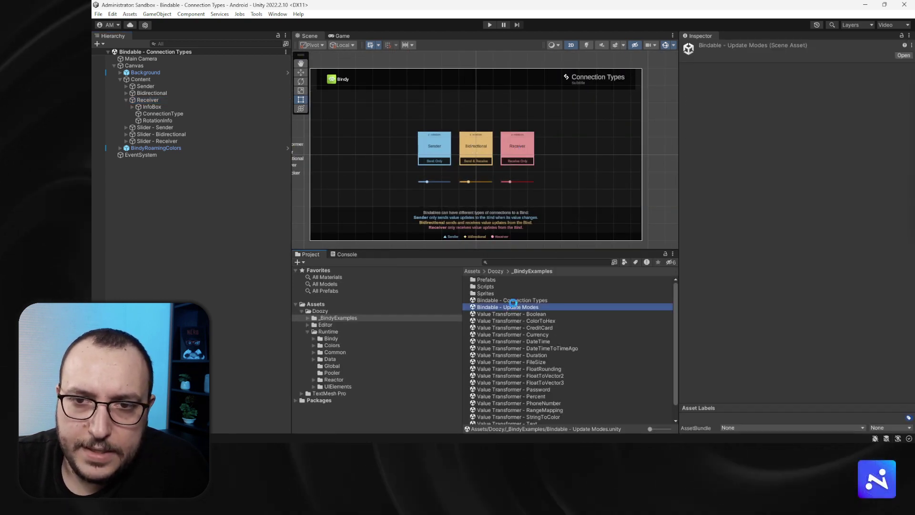
{"action": "left_click", "coordinate": [490, 25]}
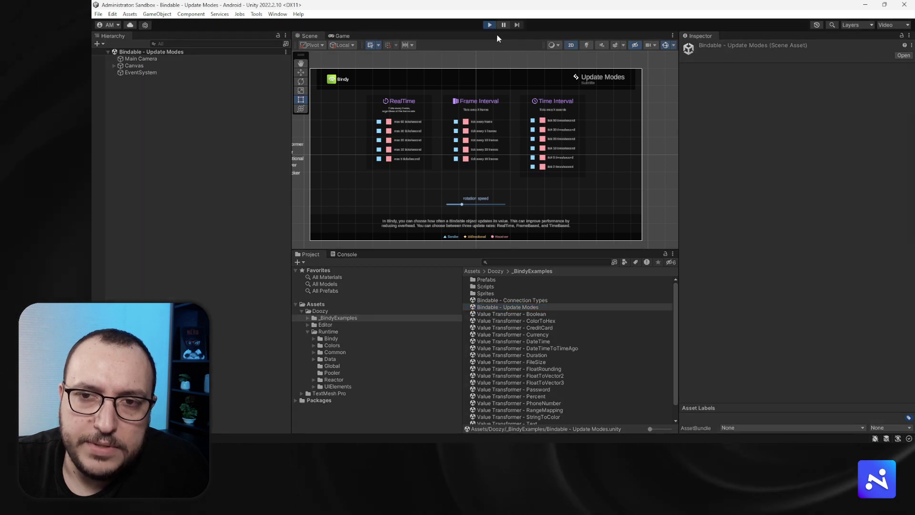
{"action": "left_click", "coordinate": [672, 36]}
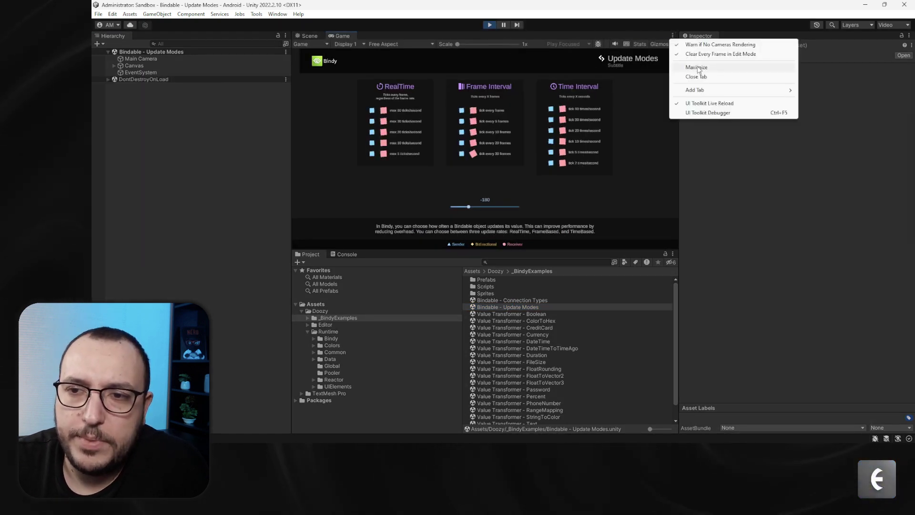
{"action": "left_click", "coordinate": [701, 68]}
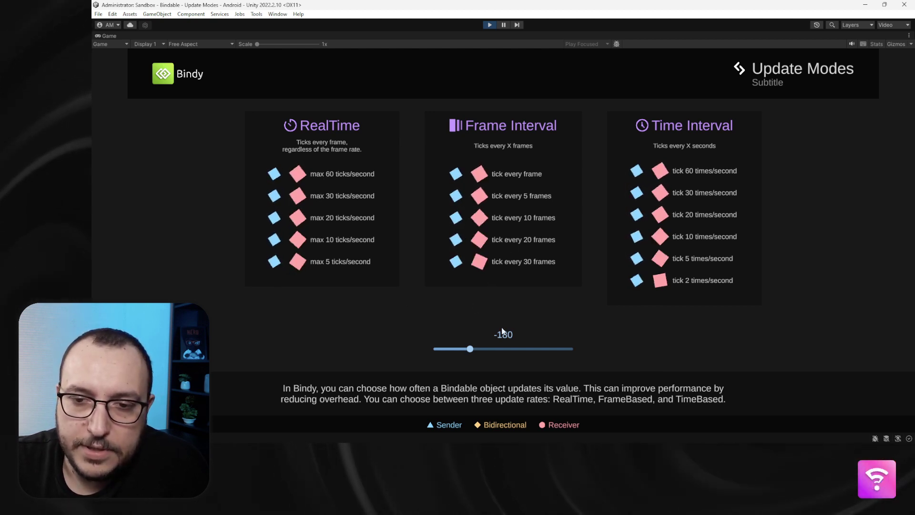
Drag the rotation speed slider down to about -328, then stop the demo.
{"action": "left_click_drag", "start_coordinate": [470, 349], "coordinate": [497, 349]}
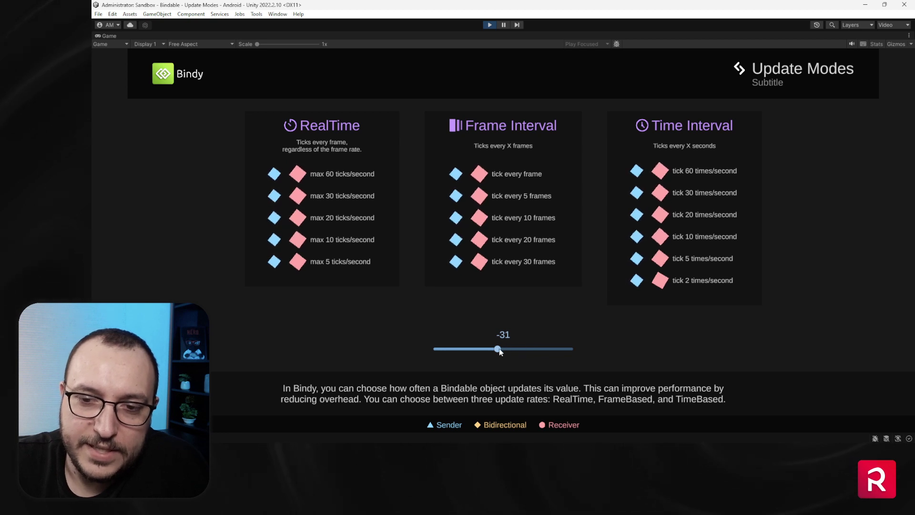
{"action": "left_click_drag", "start_coordinate": [499, 351], "coordinate": [416, 341]}
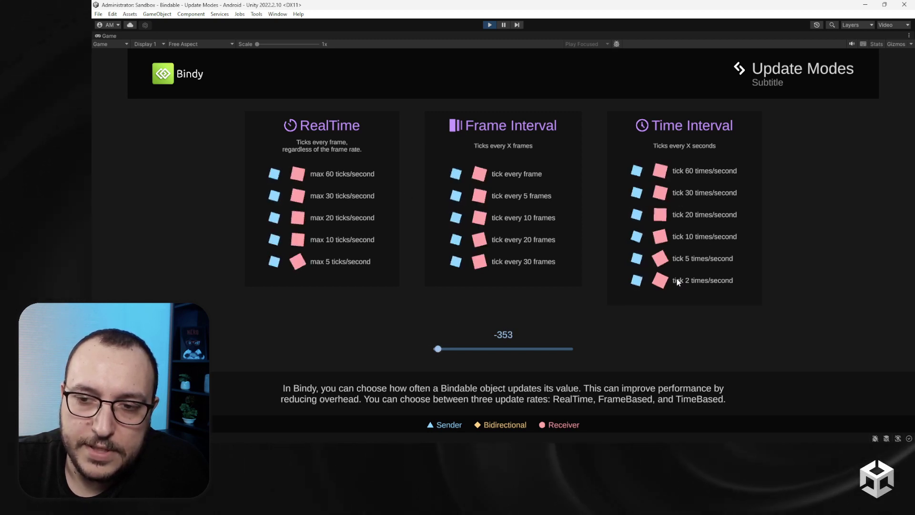
{"action": "left_click_drag", "start_coordinate": [442, 347], "coordinate": [443, 350]}
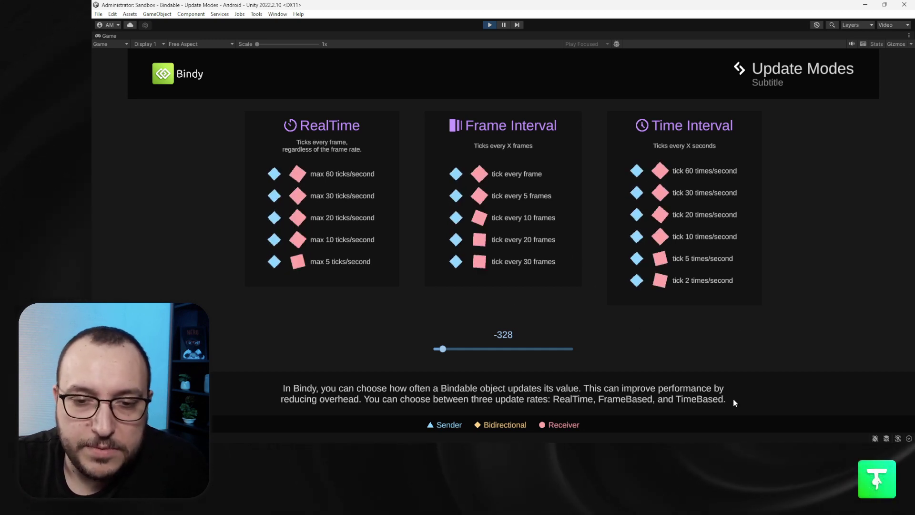
{"action": "left_click", "coordinate": [491, 25]}
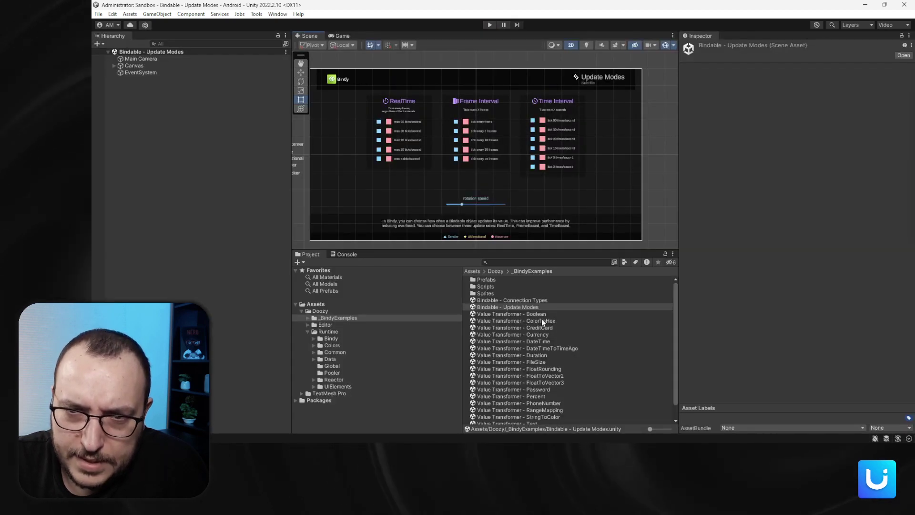
Open and play the Value Transformer - Boolean scene with the Game view maximized.
{"action": "left_click", "coordinate": [540, 314]}
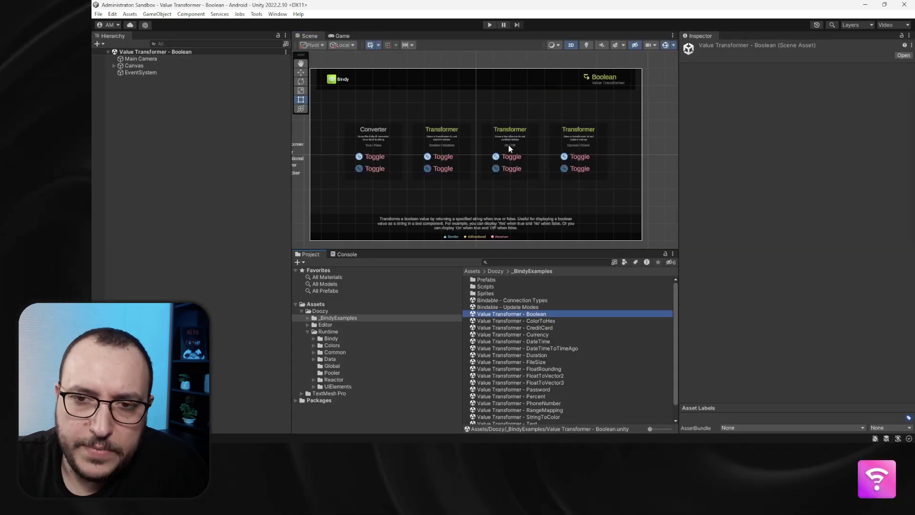
{"action": "left_click", "coordinate": [490, 25]}
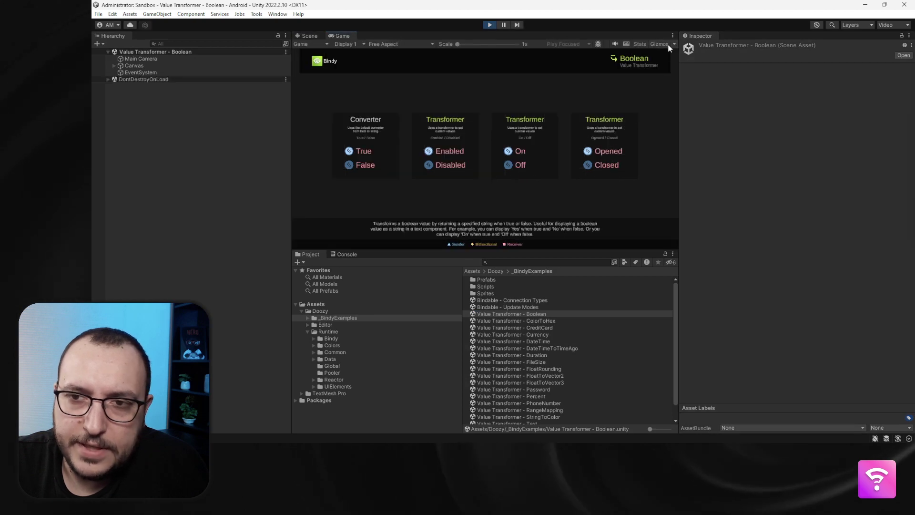
{"action": "left_click", "coordinate": [672, 36]}
{"action": "left_click", "coordinate": [694, 67]}
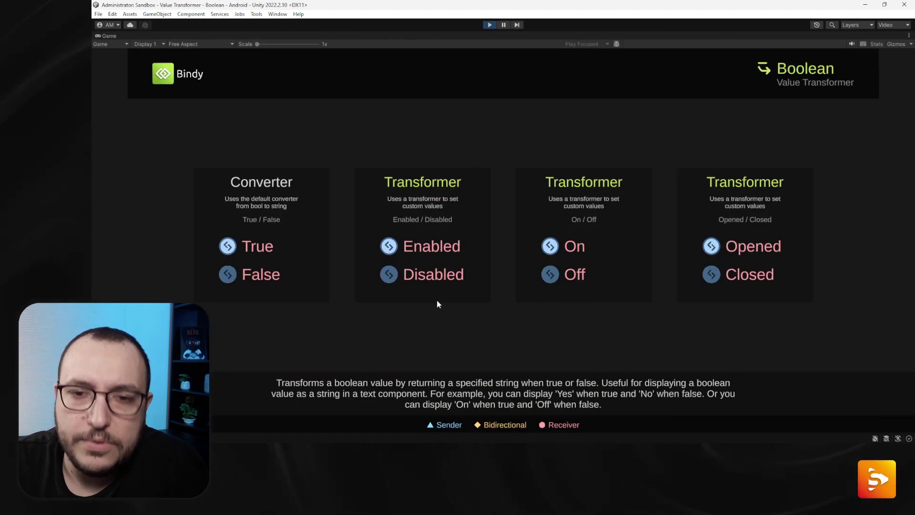
Flip the True/False, Enabled/Disabled, On/Off and Opened/Closed toggles, then stop and expand the Canvas.
{"action": "left_click", "coordinate": [227, 274]}
{"action": "left_click", "coordinate": [229, 245]}
{"action": "left_click", "coordinate": [230, 245]}
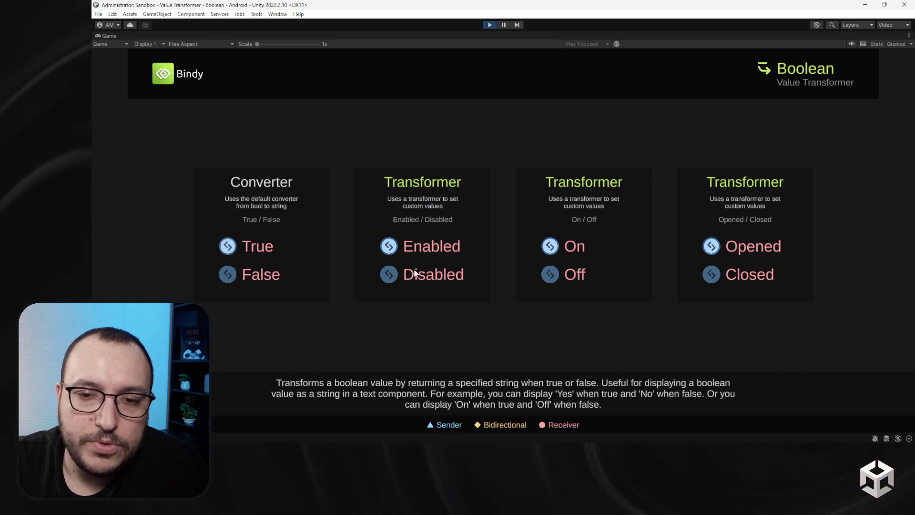
{"action": "left_click", "coordinate": [390, 246]}
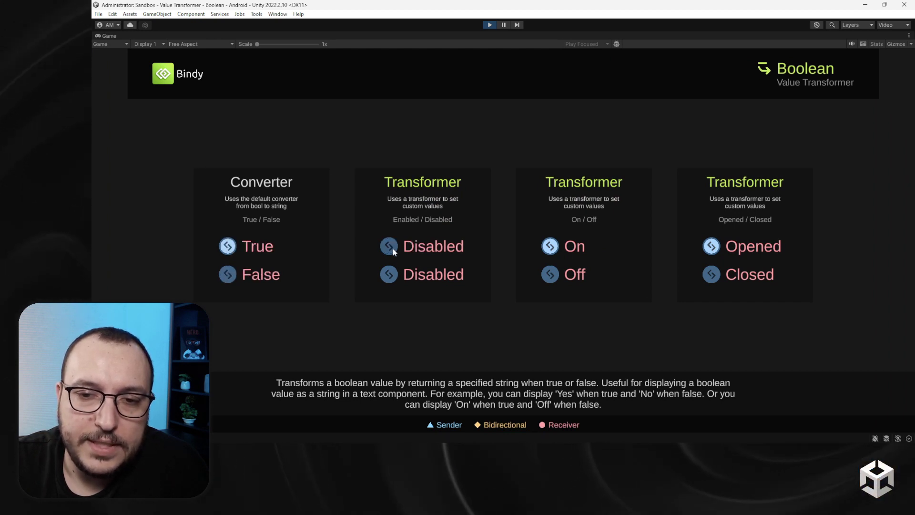
{"action": "left_click", "coordinate": [550, 246]}
{"action": "left_click", "coordinate": [712, 247]}
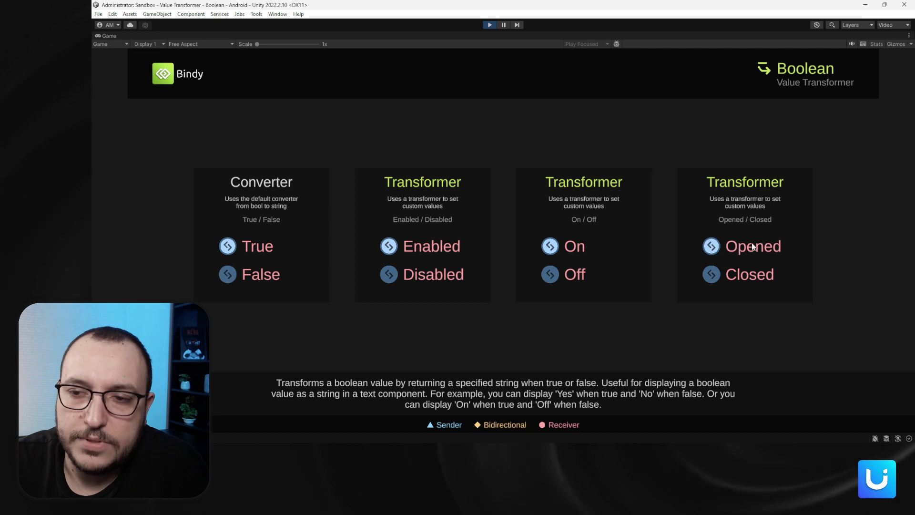
{"action": "left_click", "coordinate": [489, 25]}
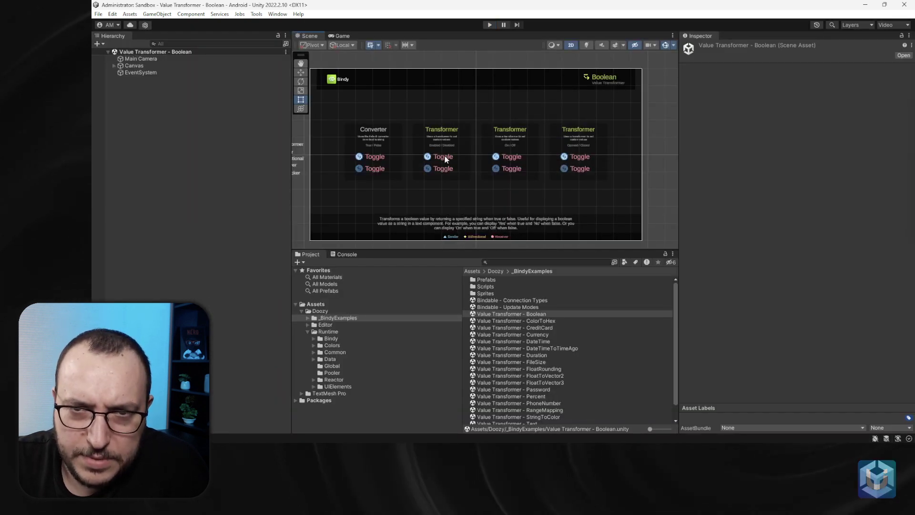
{"action": "left_click", "coordinate": [114, 66]}
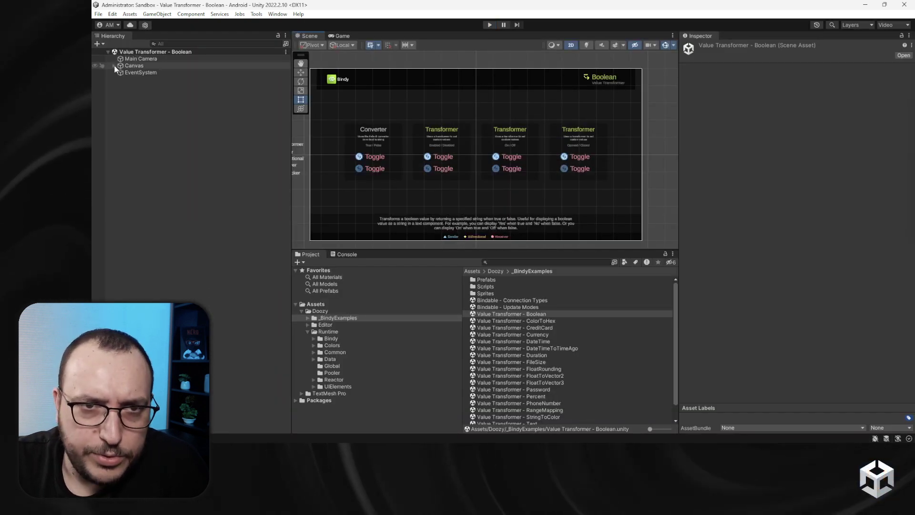
Expand the Enabled / Disabled example down to Toggle True and select its Binder.
{"action": "left_click", "coordinate": [120, 79]}
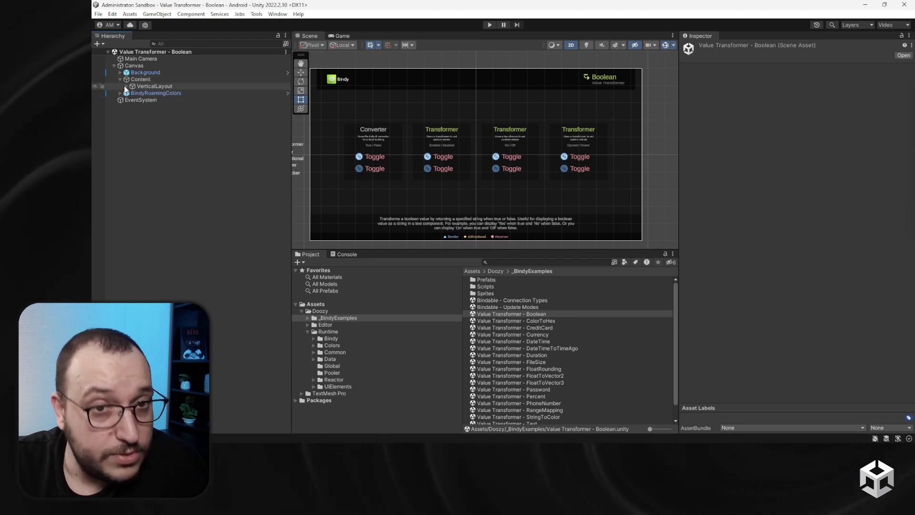
{"action": "left_click", "coordinate": [126, 87]}
{"action": "left_click", "coordinate": [132, 99]}
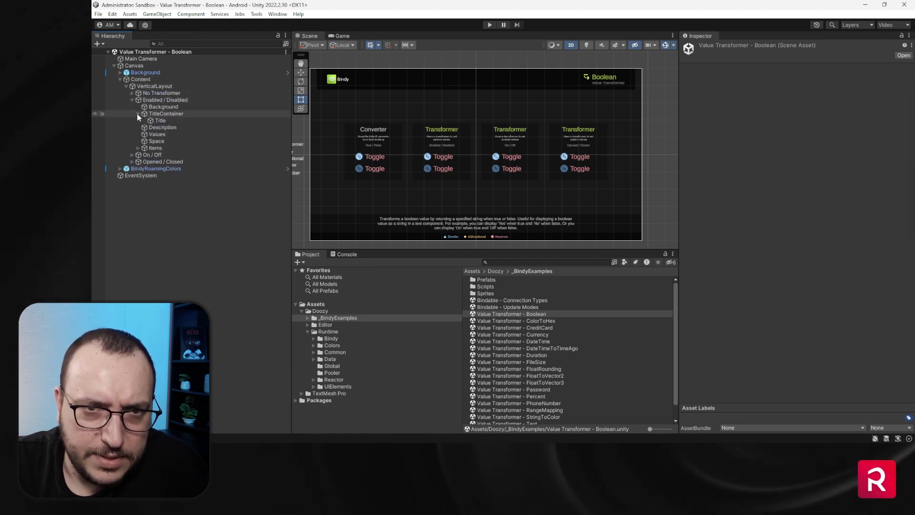
{"action": "left_click", "coordinate": [138, 141]}
{"action": "left_click", "coordinate": [144, 148]}
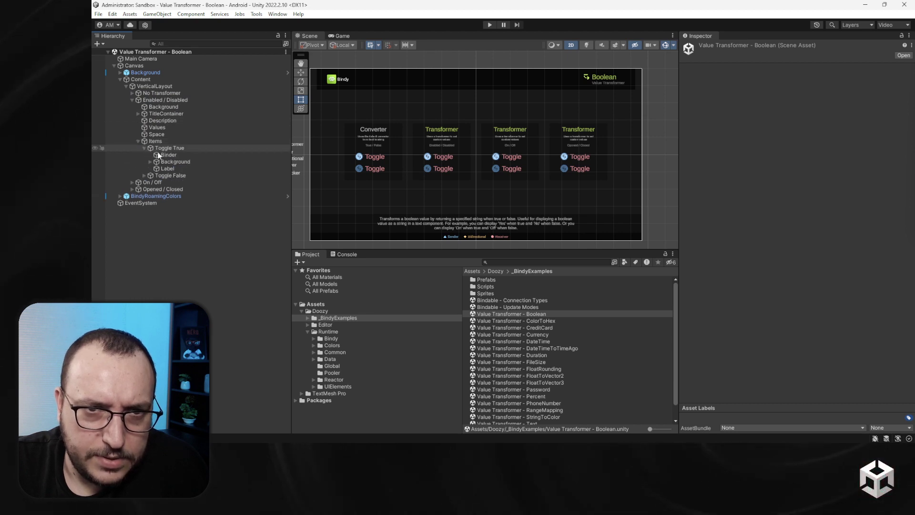
{"action": "left_click", "coordinate": [169, 155]}
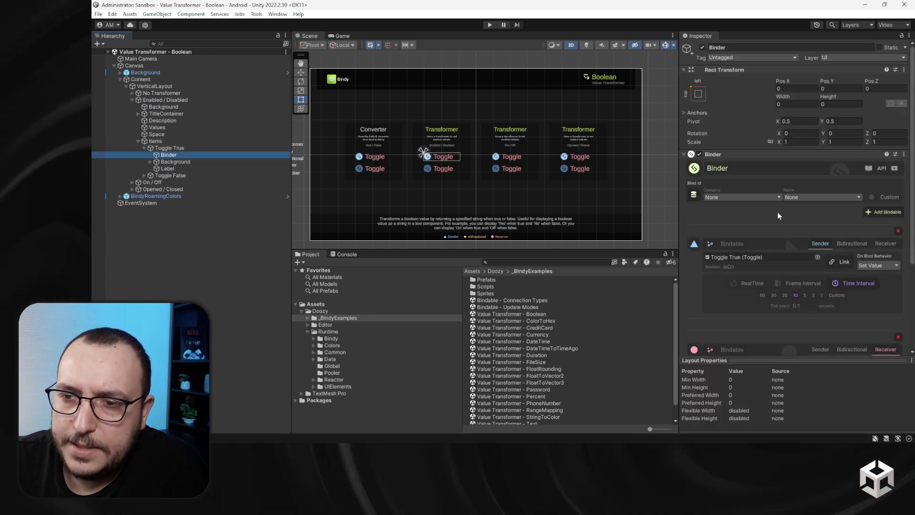
Review the Boolean Enabled Disabled transformer settings, then play the demo and flip a toggle.
{"action": "scroll", "coordinate": [778, 216], "scroll_direction": "down", "scroll_amount": 3}
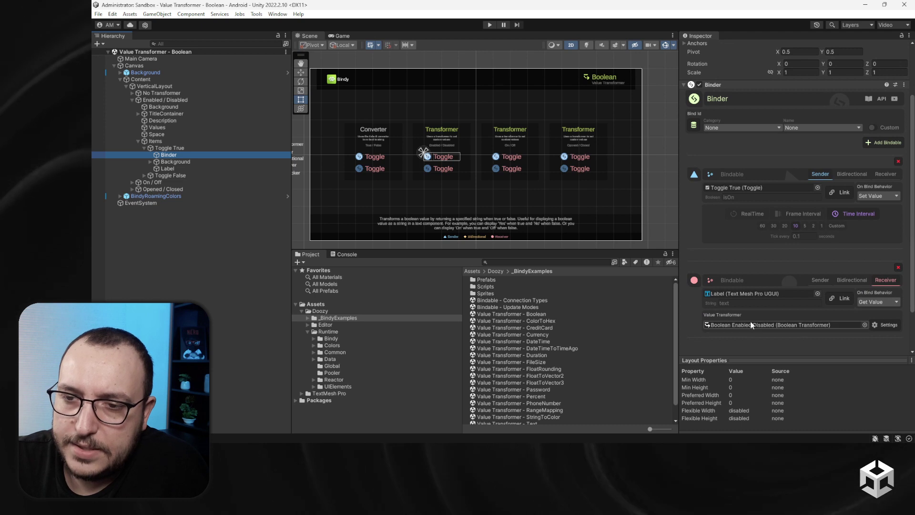
{"action": "left_click", "coordinate": [885, 325]}
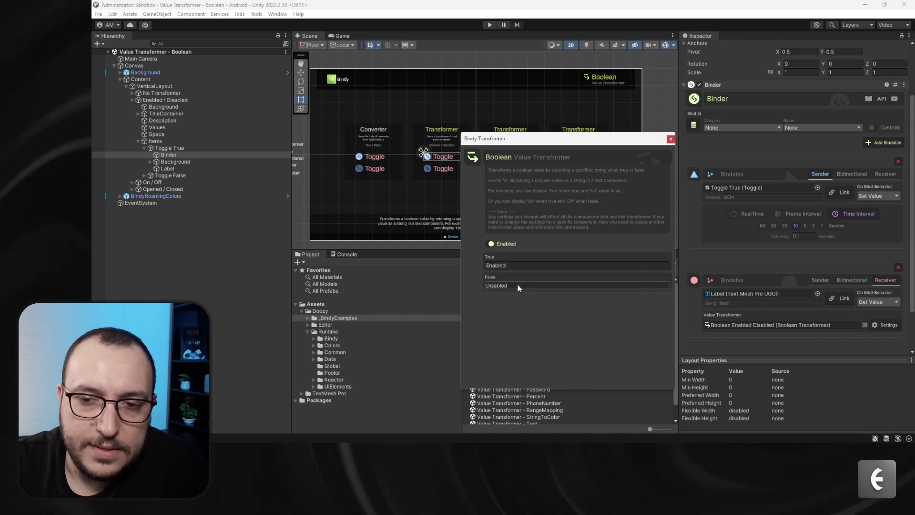
{"action": "left_click", "coordinate": [671, 140]}
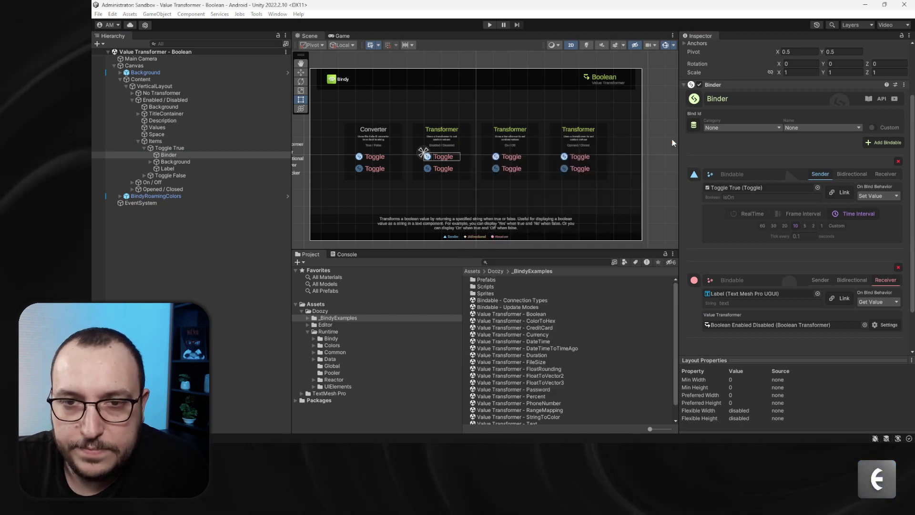
{"action": "left_click", "coordinate": [490, 25]}
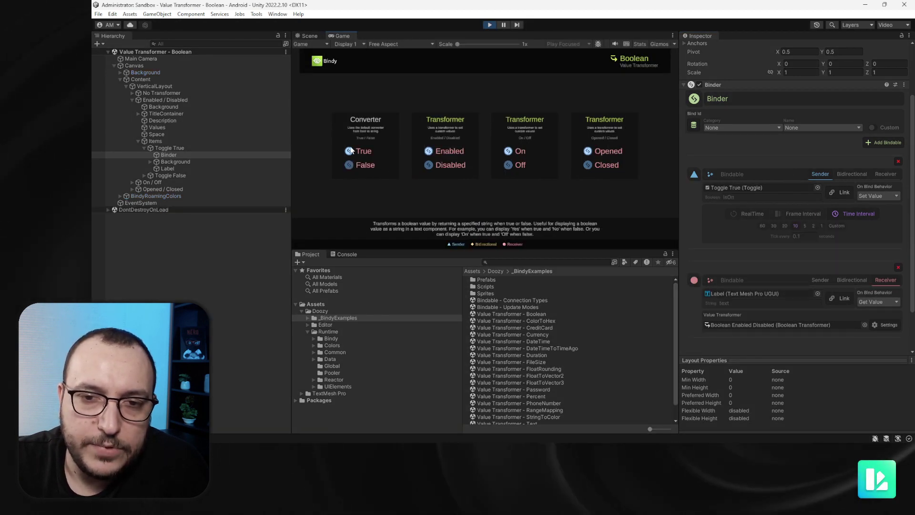
{"action": "left_click", "coordinate": [349, 151]}
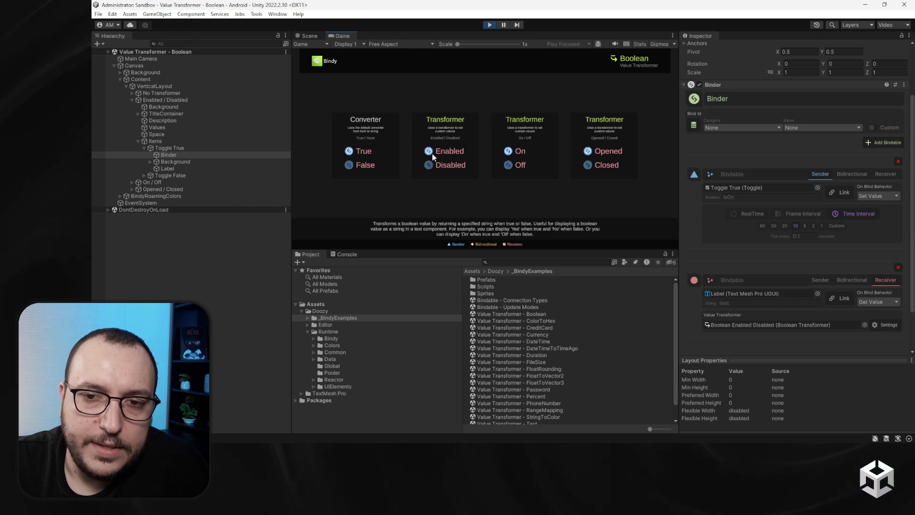
Stop the demo and dismiss the transformer picker, leaving Boolean Enabled Disabled assigned.
{"action": "left_click", "coordinate": [488, 25]}
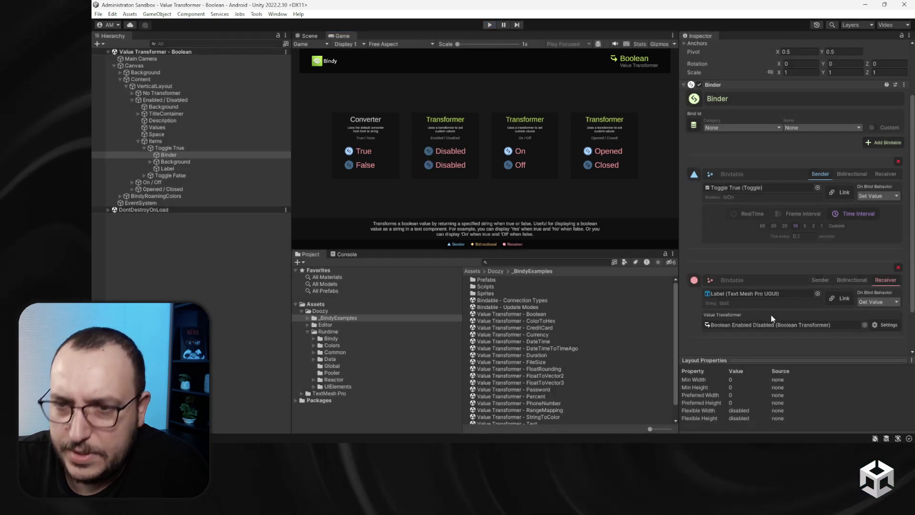
{"action": "scroll", "coordinate": [839, 311], "scroll_direction": "down", "scroll_amount": 3}
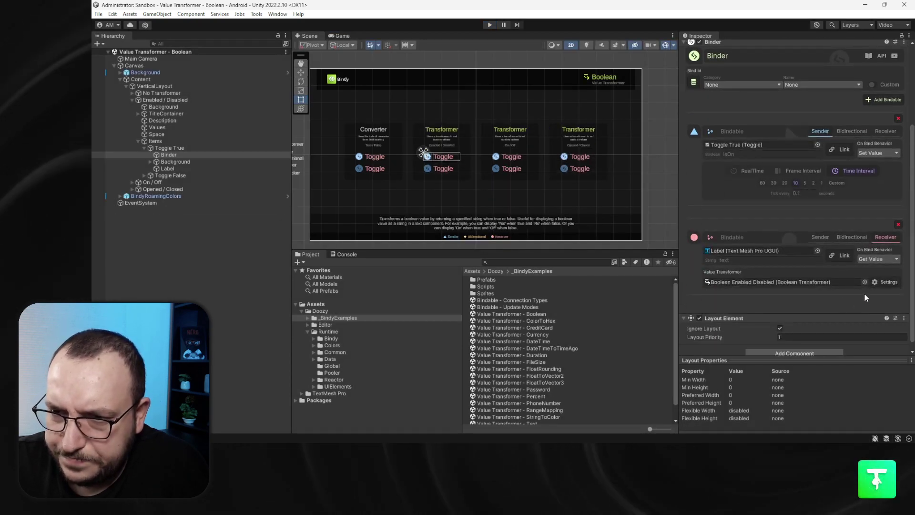
{"action": "left_click", "coordinate": [865, 285]}
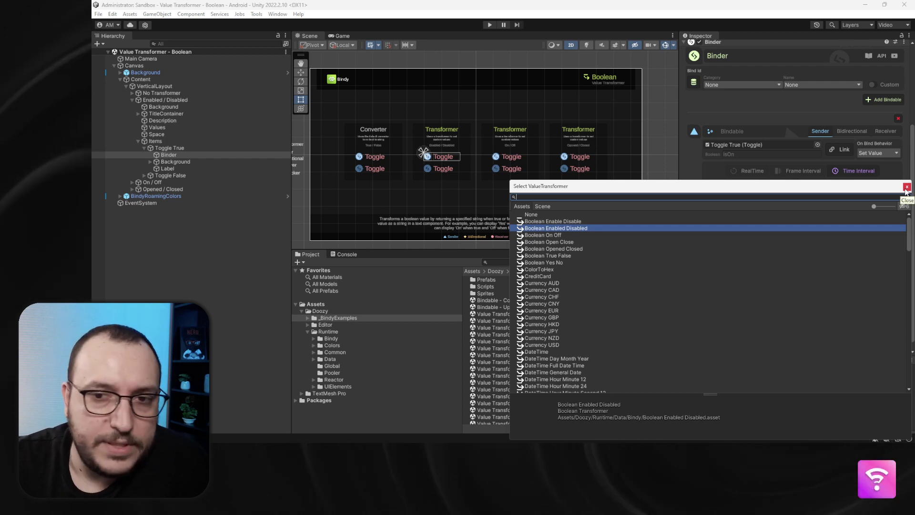
{"action": "left_click", "coordinate": [906, 186]}
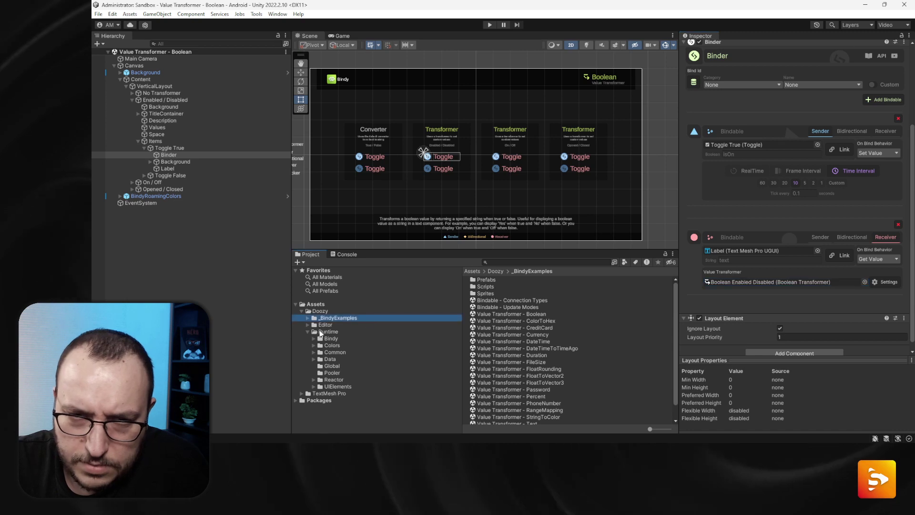
Create a Boolean transformer asset named Boolean Ping Pong in the Doozy folder.
{"action": "left_click", "coordinate": [318, 312]}
{"action": "right_click", "coordinate": [536, 342]}
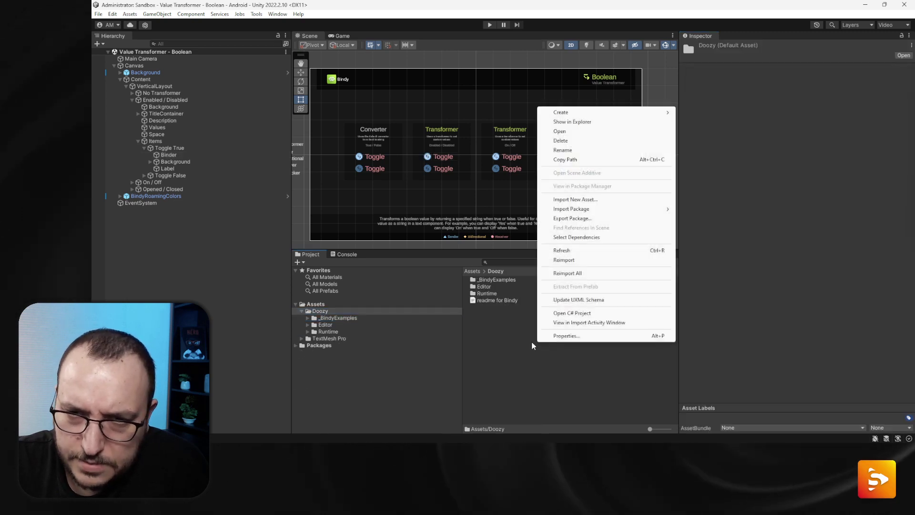
{"action": "mouse_move", "coordinate": [635, 118]}
{"action": "mouse_move", "coordinate": [723, 38]}
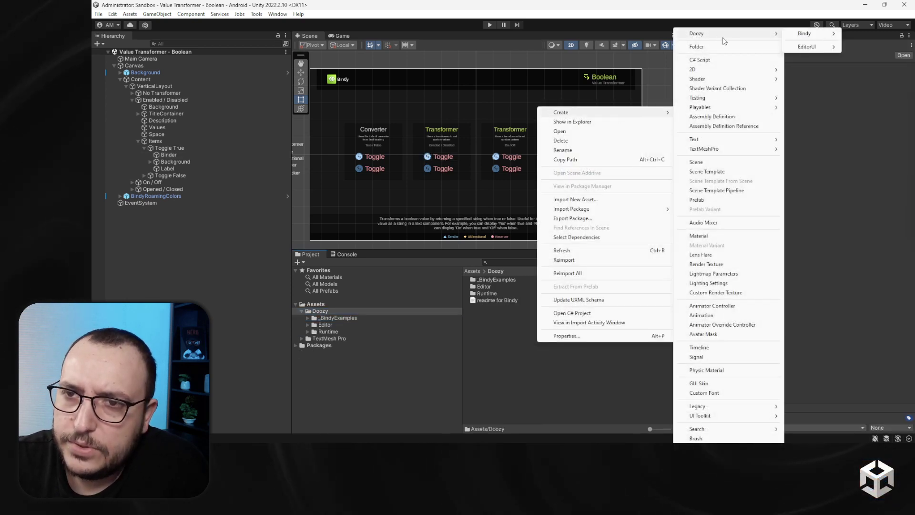
{"action": "mouse_move", "coordinate": [806, 38]}
{"action": "mouse_move", "coordinate": [869, 33]}
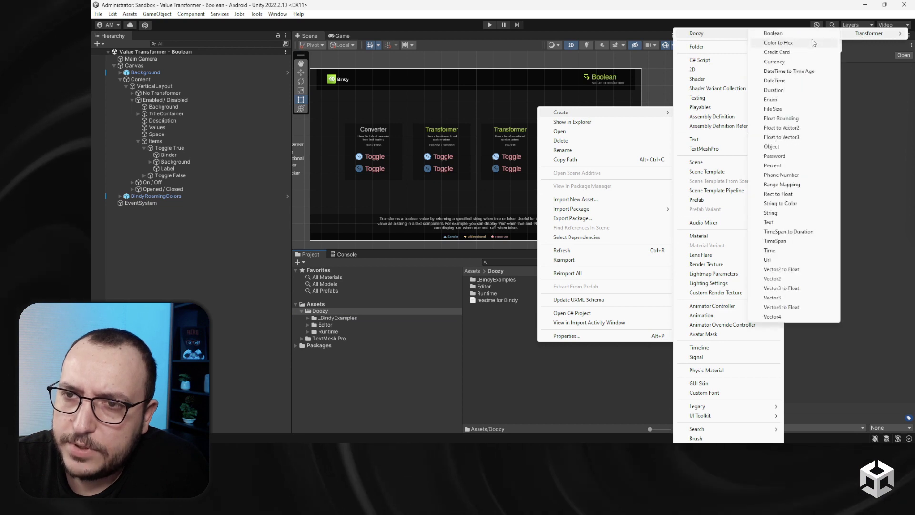
{"action": "left_click", "coordinate": [776, 33]}
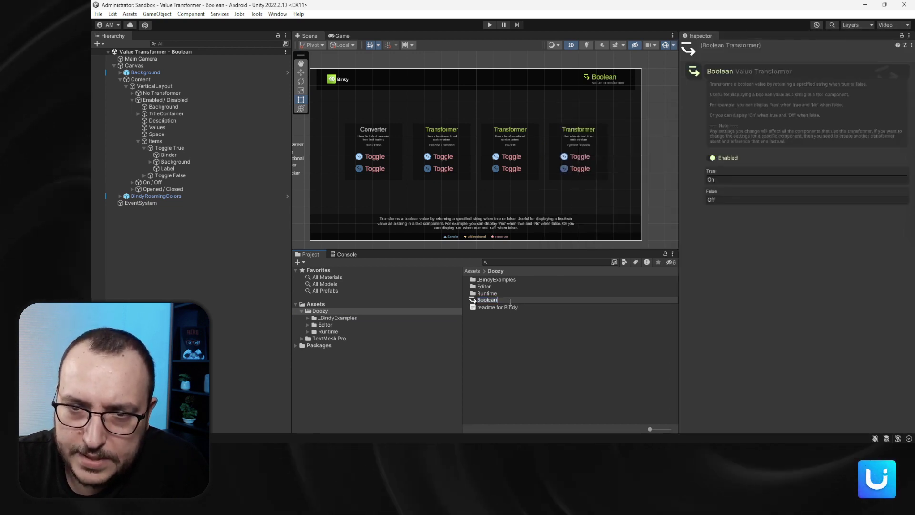
{"action": "type", "text": "PingPong"}
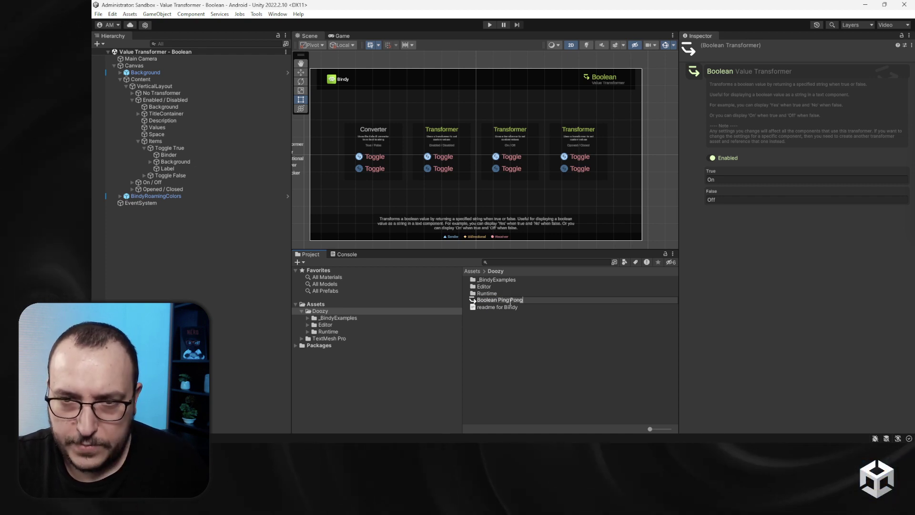
{"action": "key", "text": "Return"}
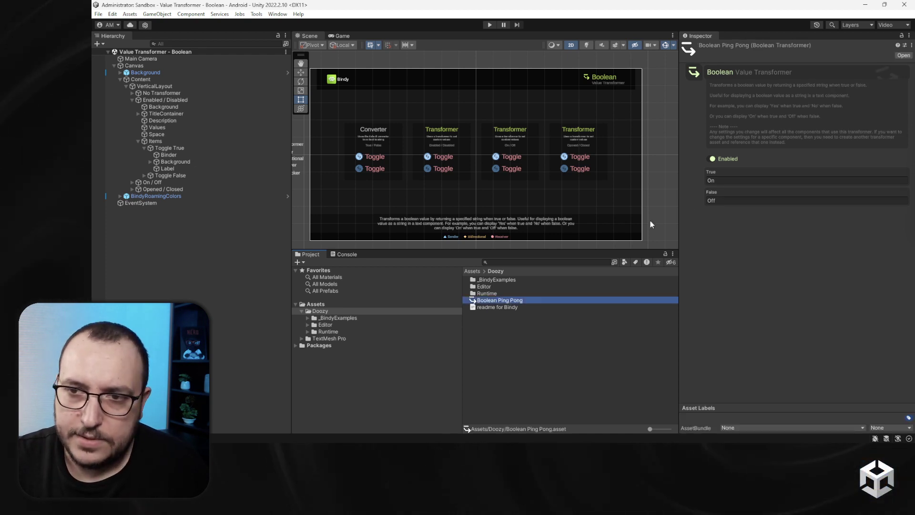
Set the transformer's true text to Ping and false text to Pong.
{"action": "left_click", "coordinate": [724, 181]}
{"action": "type", "text": "P"}
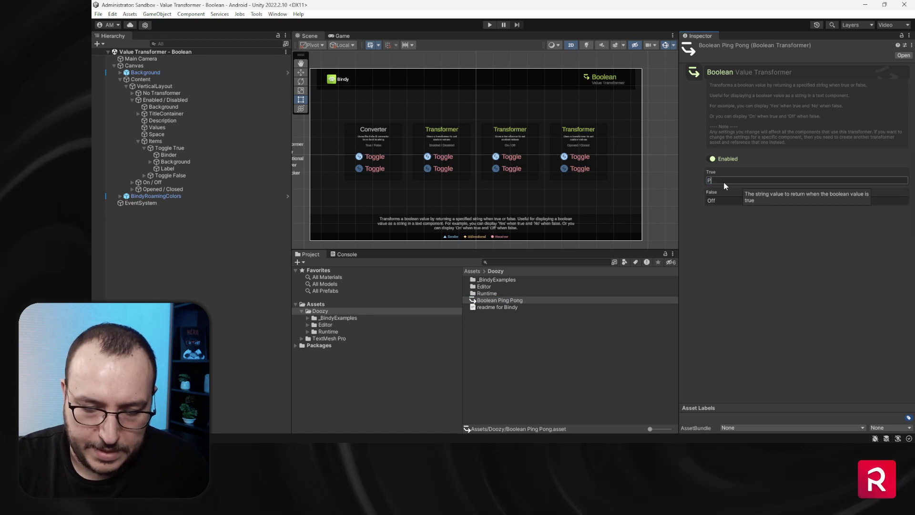
{"action": "type", "text": "ing"}
{"action": "left_click", "coordinate": [715, 201]}
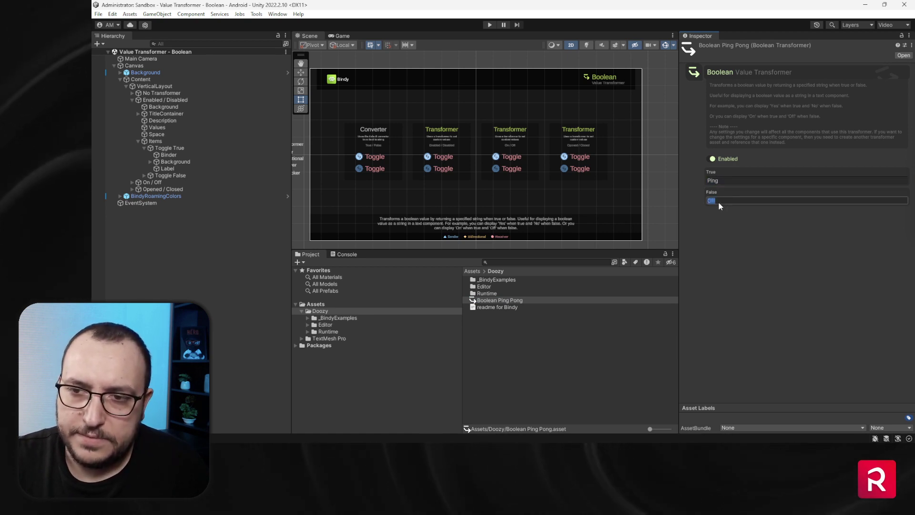
{"action": "type", "text": "Pong"}
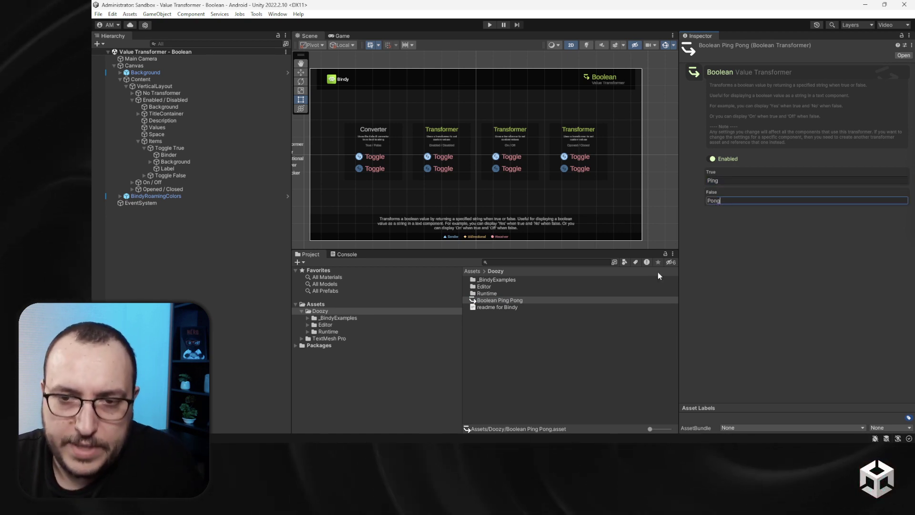
Recentre the scene view and select the Binder under Toggle True.
{"action": "scroll", "coordinate": [361, 179], "scroll_direction": "up", "scroll_amount": 5}
{"action": "scroll", "coordinate": [361, 179], "scroll_direction": "up", "scroll_amount": 2}
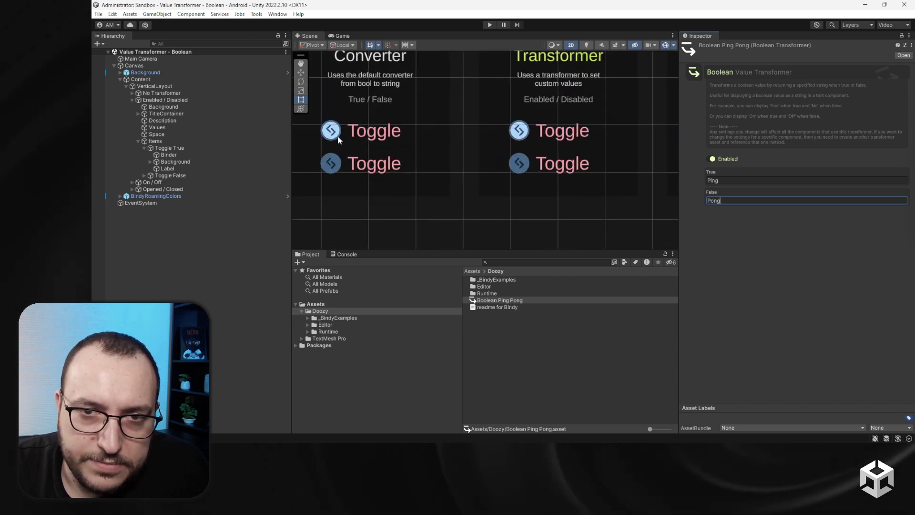
{"action": "middle_click_drag", "start_coordinate": [550, 160], "coordinate": [478, 164]}
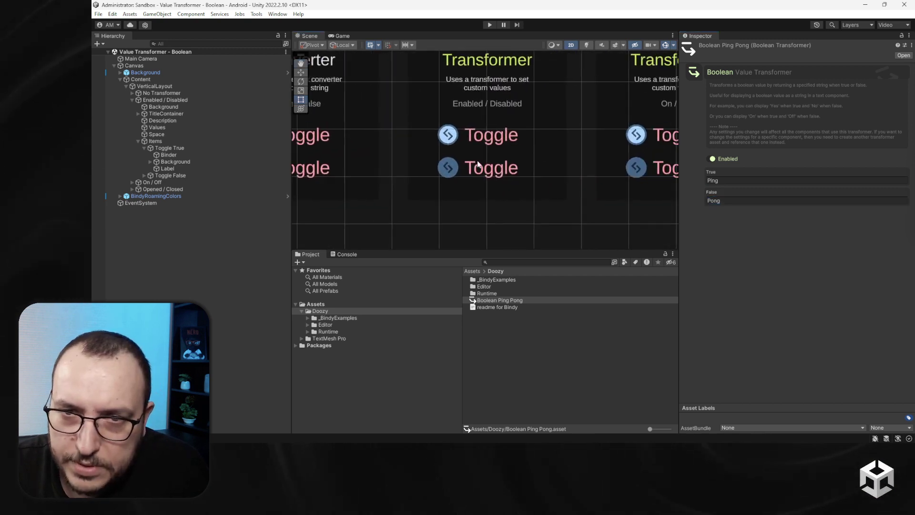
{"action": "left_click", "coordinate": [176, 156]}
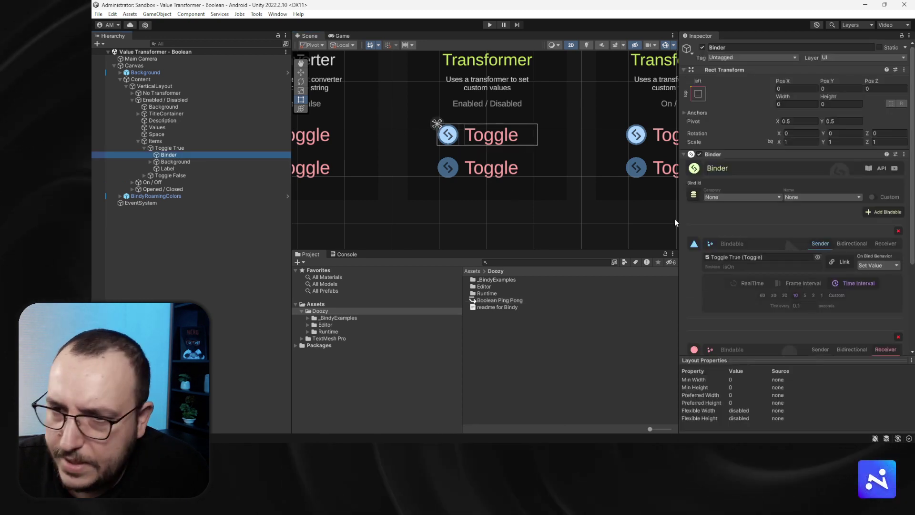
Assign Boolean Ping Pong as the Binder's value transformer.
{"action": "scroll", "coordinate": [779, 278], "scroll_direction": "down", "scroll_amount": 2}
{"action": "scroll", "coordinate": [835, 319], "scroll_direction": "down", "scroll_amount": 1}
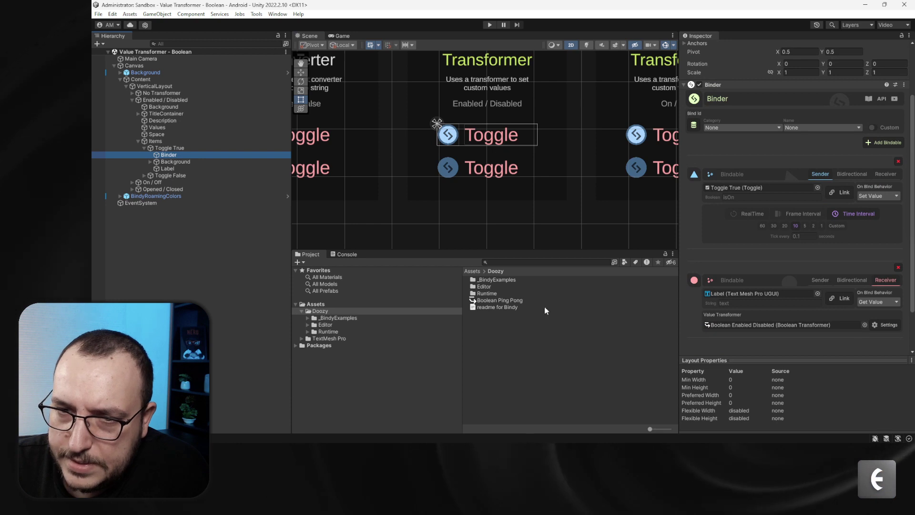
{"action": "left_click_drag", "start_coordinate": [499, 300], "coordinate": [782, 325]}
{"action": "left_click", "coordinate": [864, 324]}
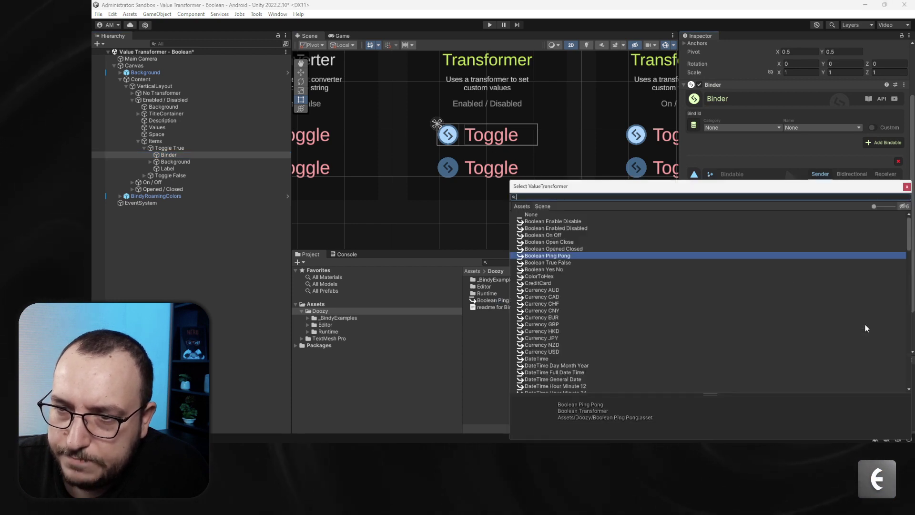
{"action": "double_click", "coordinate": [551, 256]}
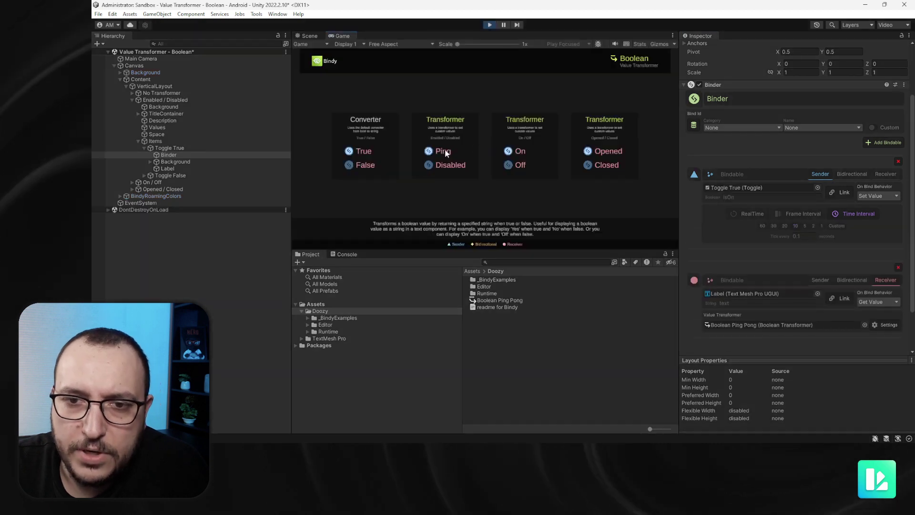
Maximize the Game view, flip the toggle from Ping to Pong, then stop the demo.
{"action": "left_click", "coordinate": [672, 36]}
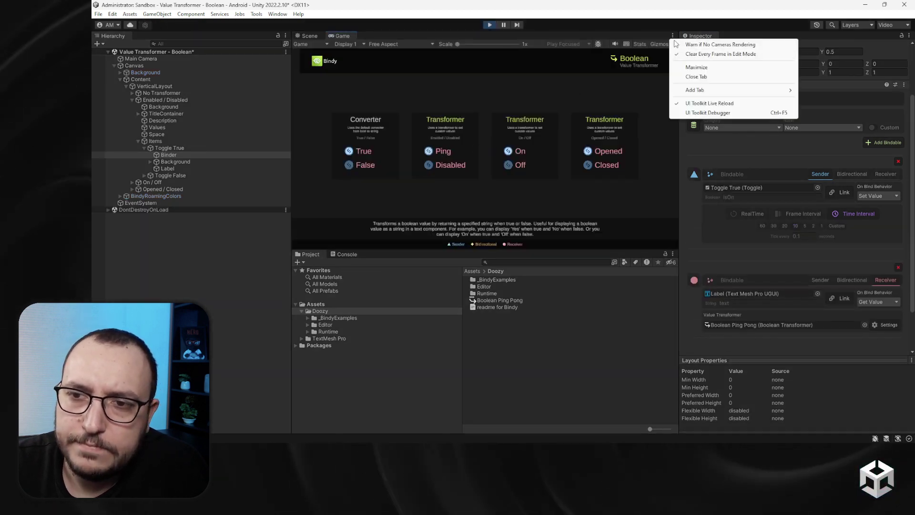
{"action": "left_click", "coordinate": [693, 65]}
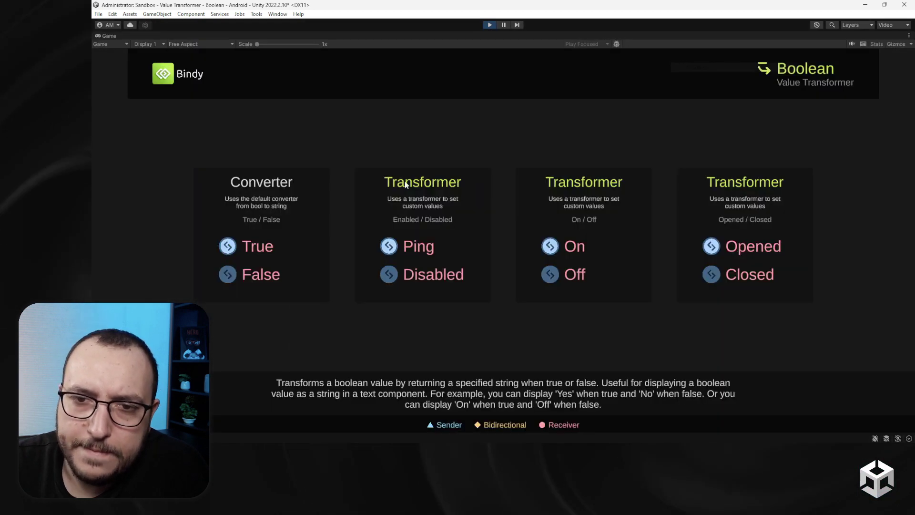
{"action": "left_click", "coordinate": [389, 252]}
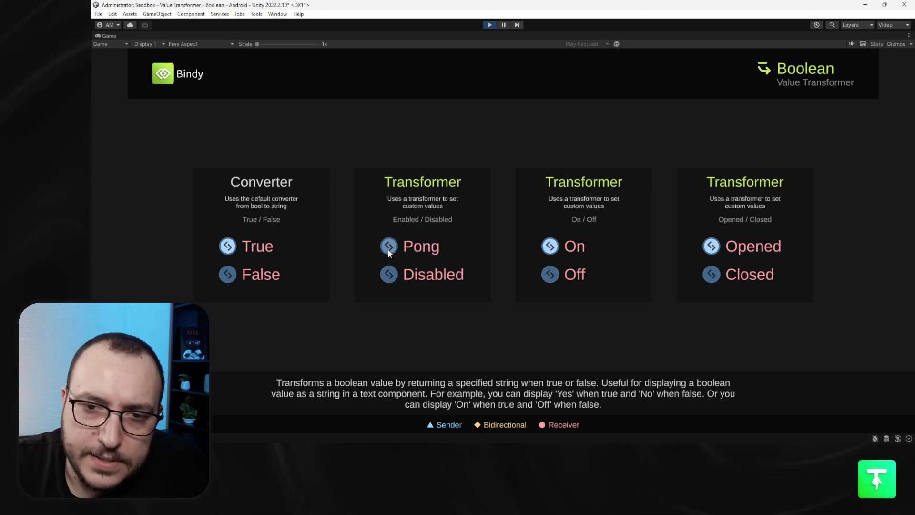
{"action": "left_click", "coordinate": [489, 24]}
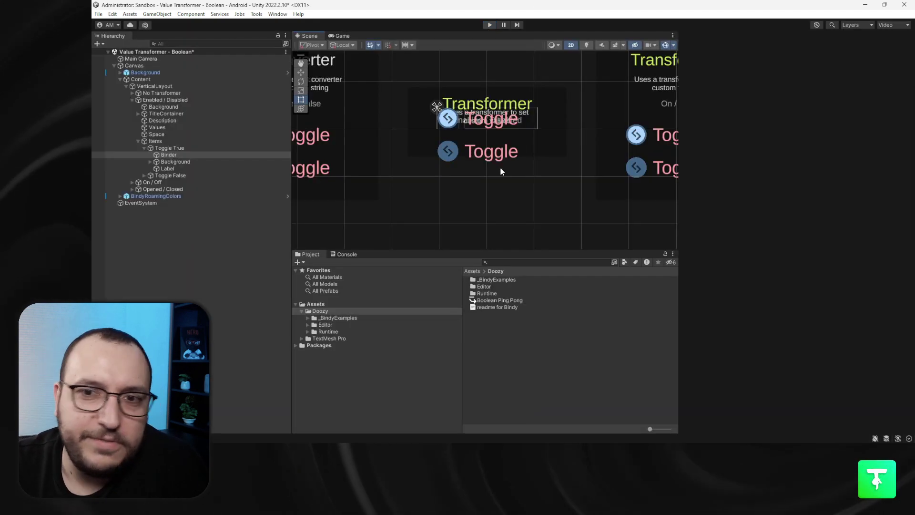
Select the Boolean Ping Pong asset, then browse from Assets into _BindyExamples.
{"action": "left_click", "coordinate": [525, 300]}
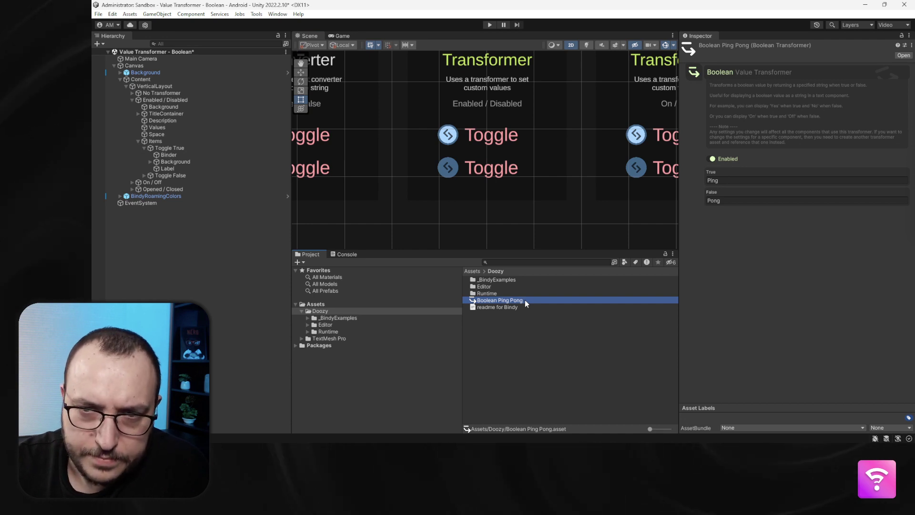
{"action": "left_click", "coordinate": [357, 304]}
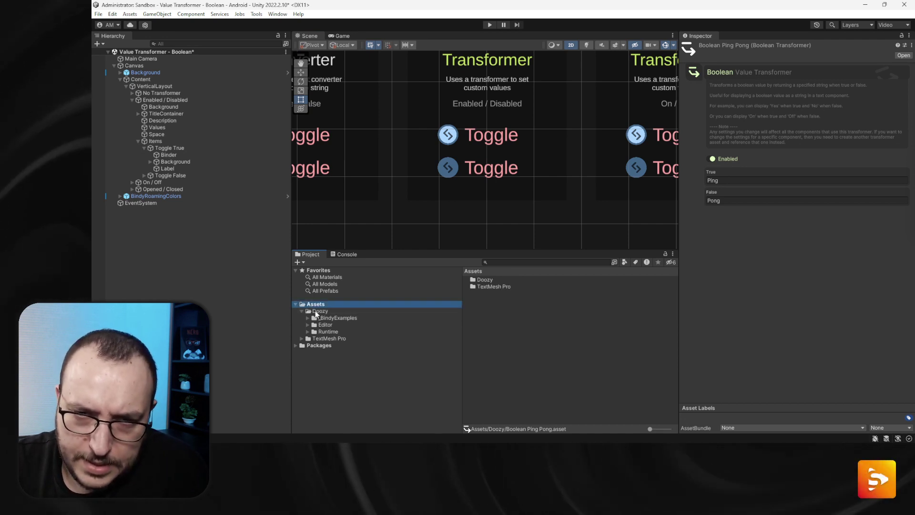
{"action": "left_click", "coordinate": [348, 317]}
Open the Value Transformer - ColorToHex scene, discarding the Boolean scene's changes.
{"action": "double_click", "coordinate": [545, 322]}
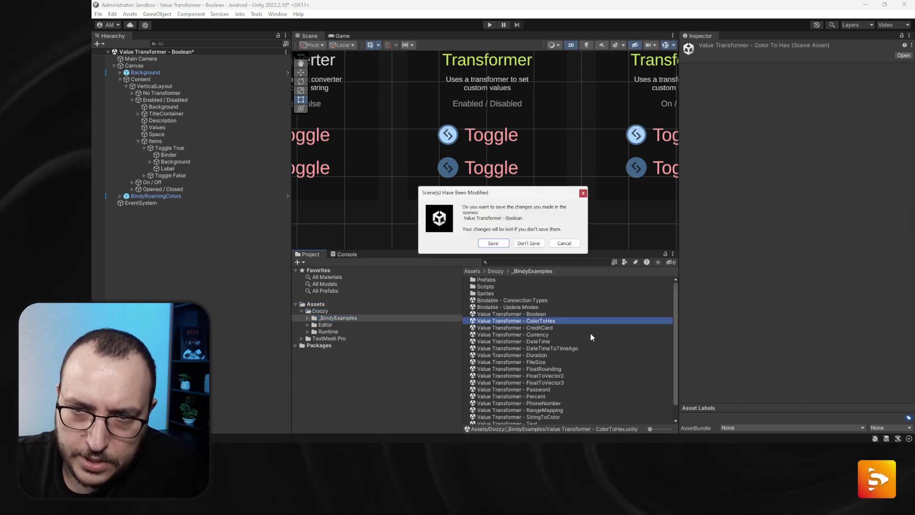
{"action": "left_click", "coordinate": [528, 242]}
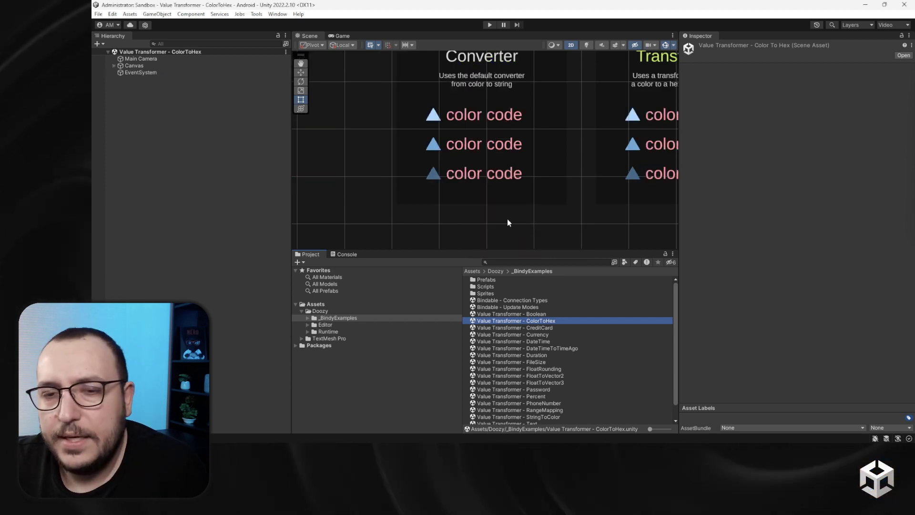
{"action": "scroll", "coordinate": [477, 207], "scroll_direction": "down", "scroll_amount": 5}
{"action": "scroll", "coordinate": [462, 173], "scroll_direction": "down", "scroll_amount": 2}
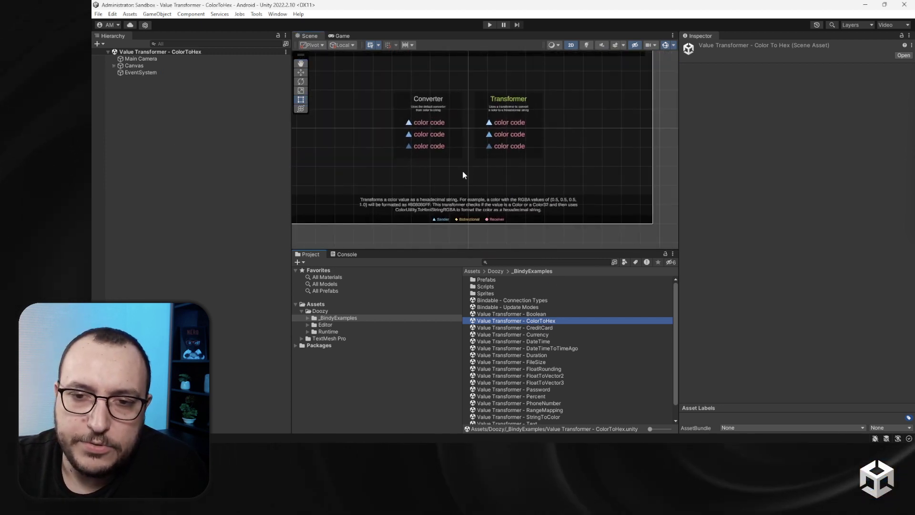
Run the ColorToHex demo in a maximized Game view, then stop it.
{"action": "left_click", "coordinate": [489, 25]}
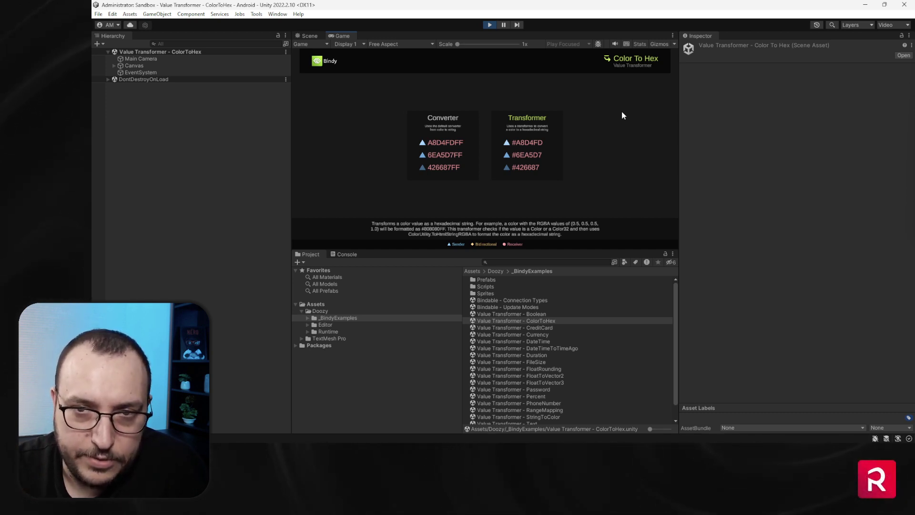
{"action": "left_click", "coordinate": [672, 35]}
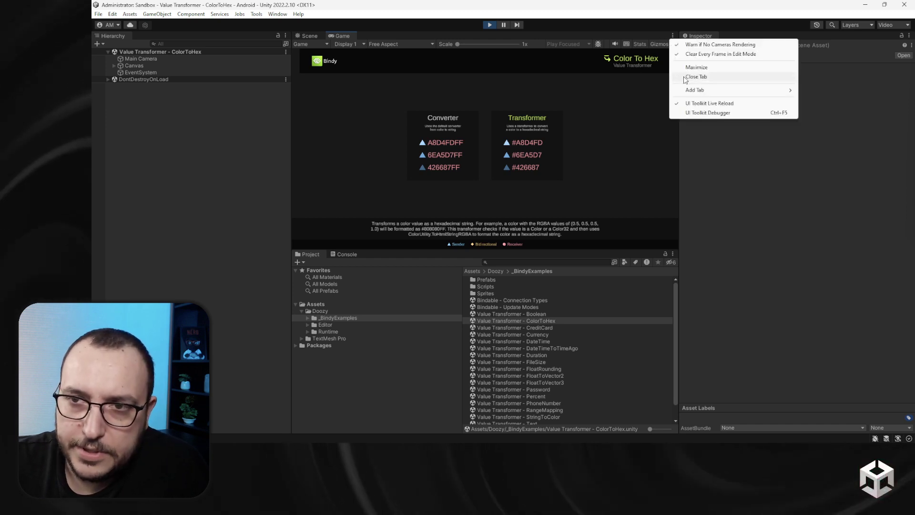
{"action": "left_click", "coordinate": [696, 67]}
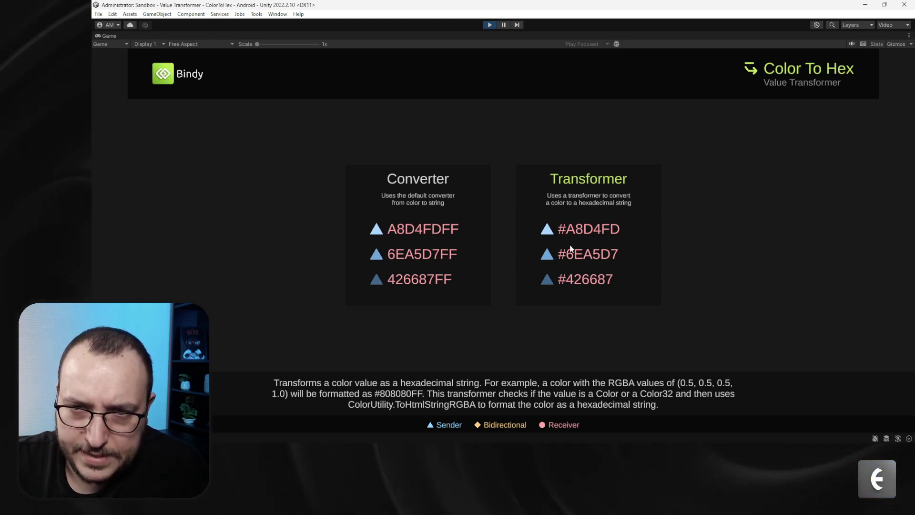
{"action": "left_click", "coordinate": [490, 25]}
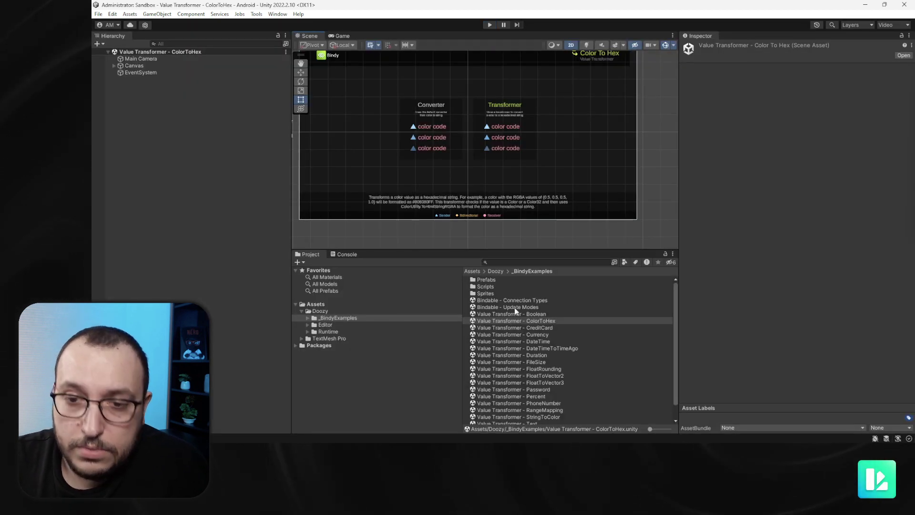
Open the Value Transformer - CreditCard scene and run it in a maximized Game view.
{"action": "double_click", "coordinate": [537, 327]}
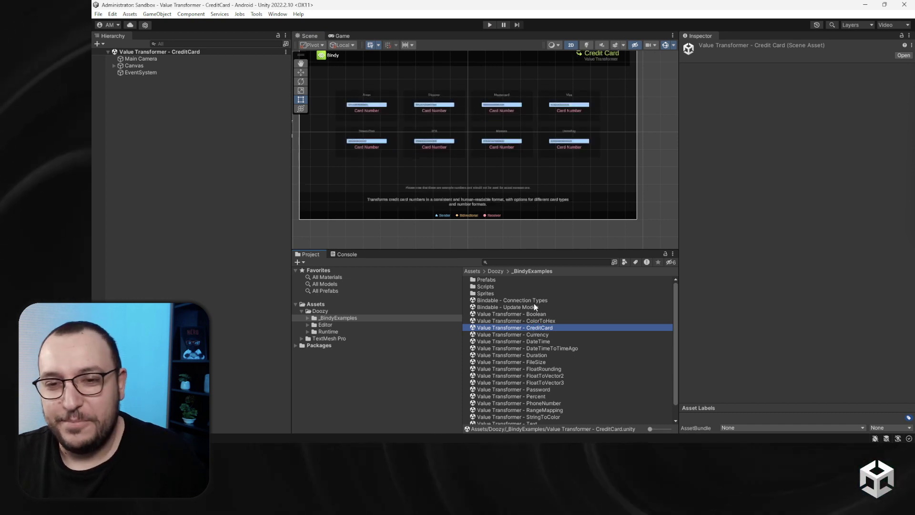
{"action": "left_click", "coordinate": [489, 25]}
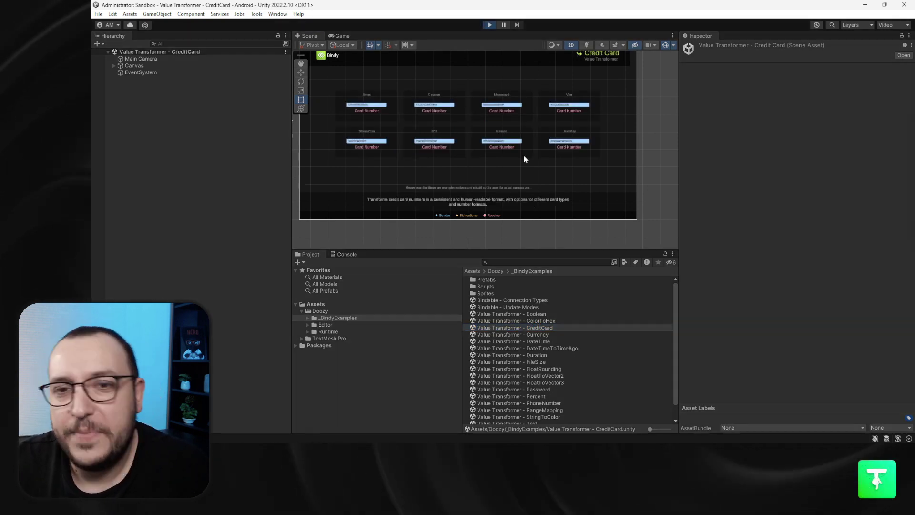
{"action": "left_click", "coordinate": [673, 35]}
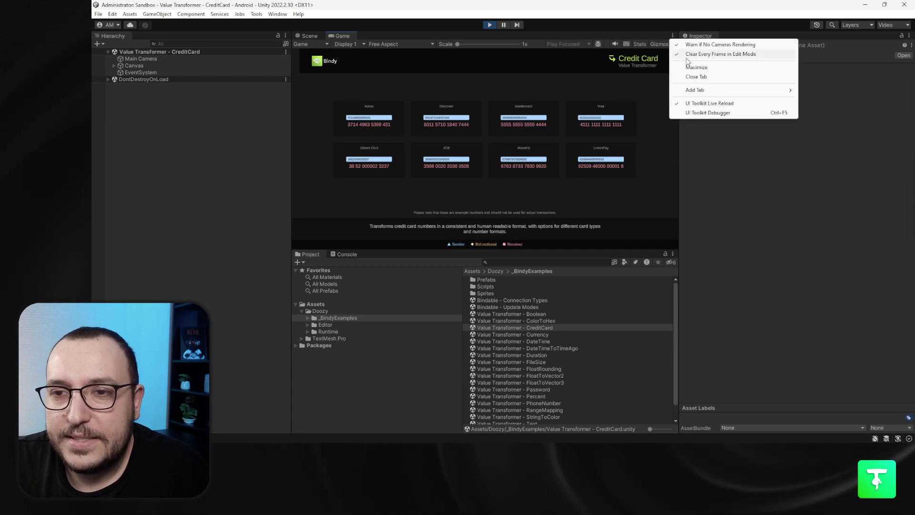
{"action": "left_click", "coordinate": [690, 67]}
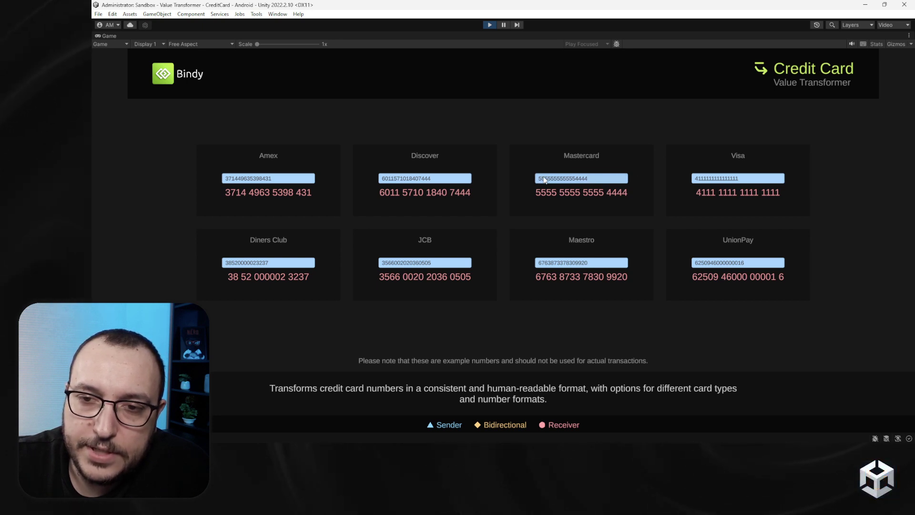
Replace the Mastercard example with a new card number, then stop the demo.
{"action": "key", "text": "ctrl+a"}
{"action": "key", "text": "BackSpace"}
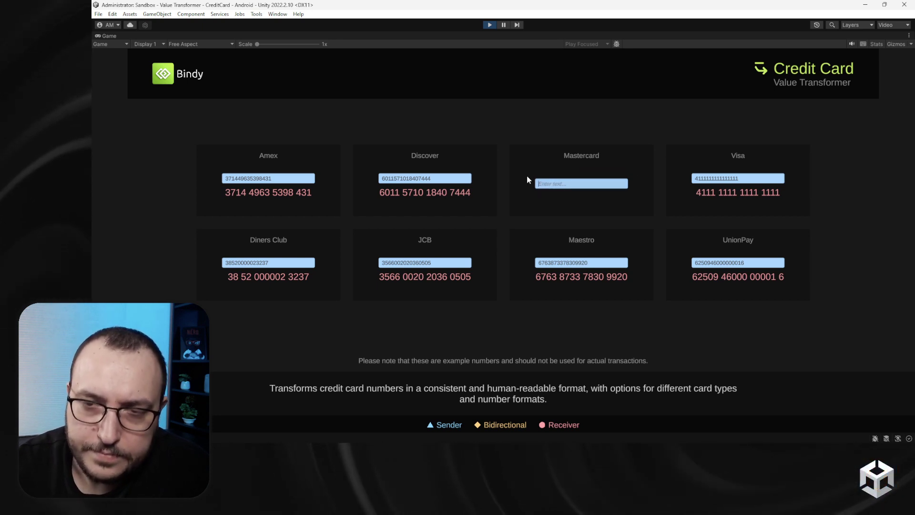
{"action": "type", "text": "9796"}
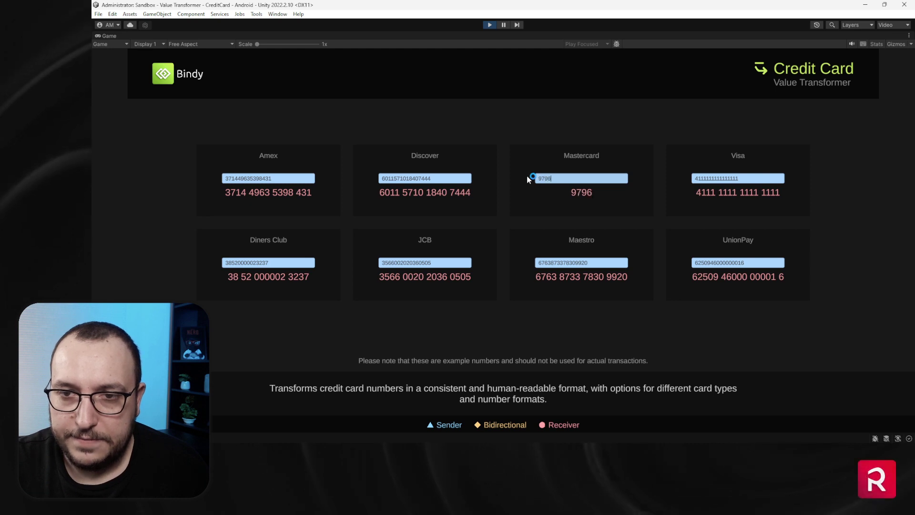
{"action": "type", "text": "054940394"}
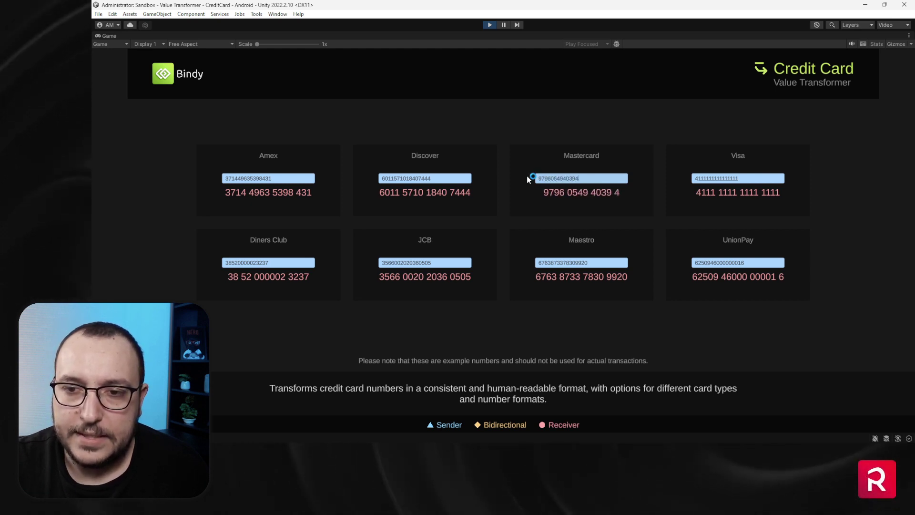
{"action": "type", "text": "049"}
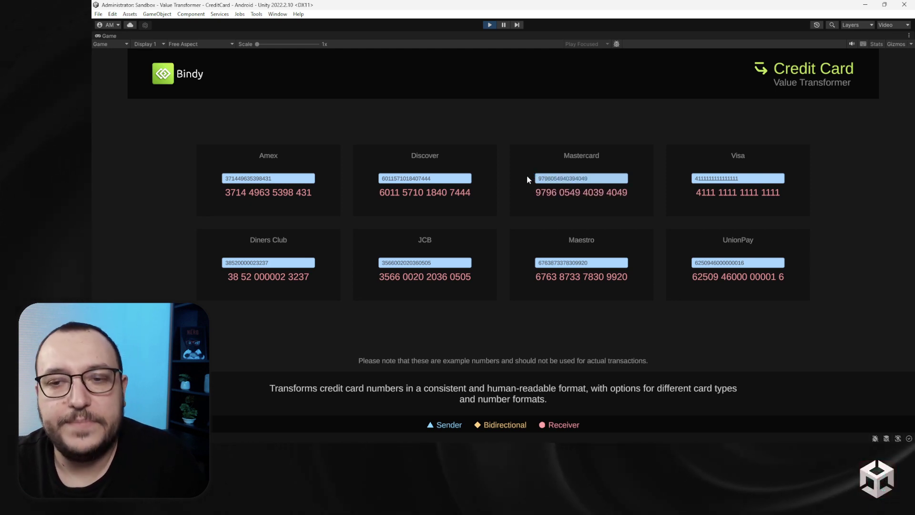
{"action": "type", "text": "7990"}
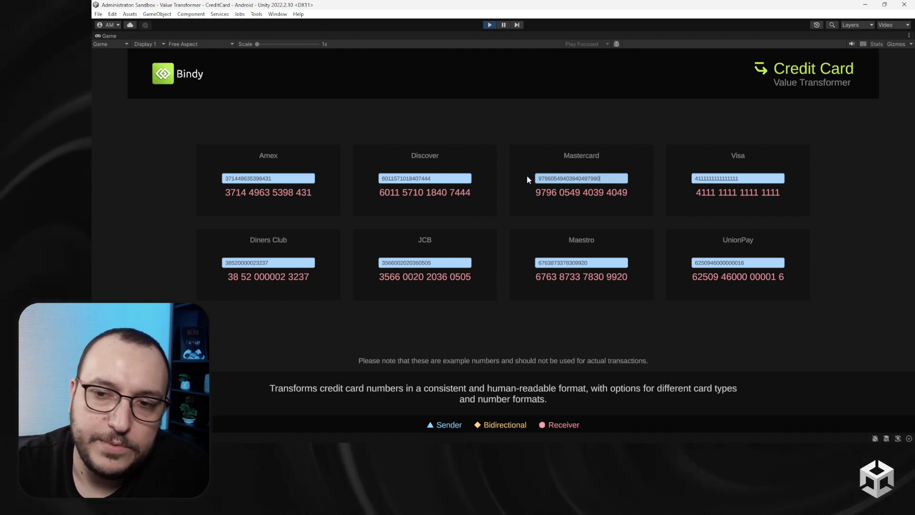
{"action": "key", "text": "BackSpace"}
{"action": "key", "text": "BackSpace"}
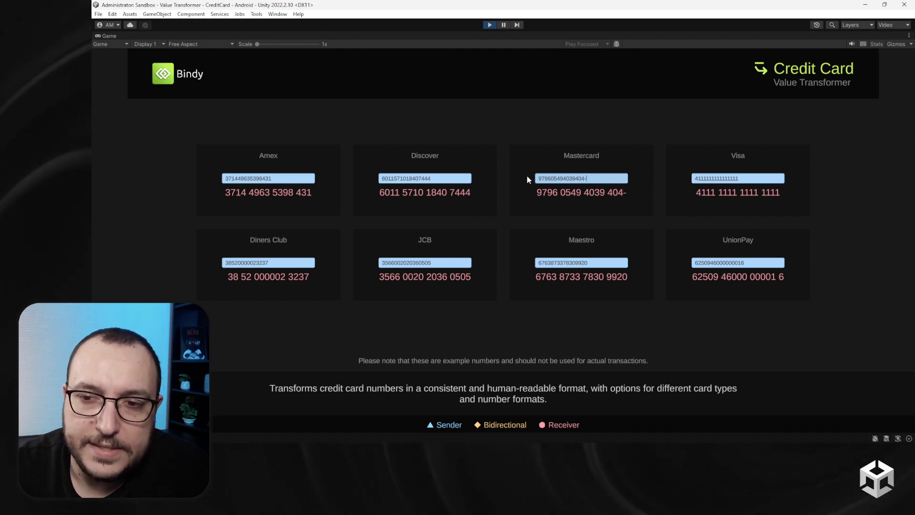
{"action": "type", "text": "9"}
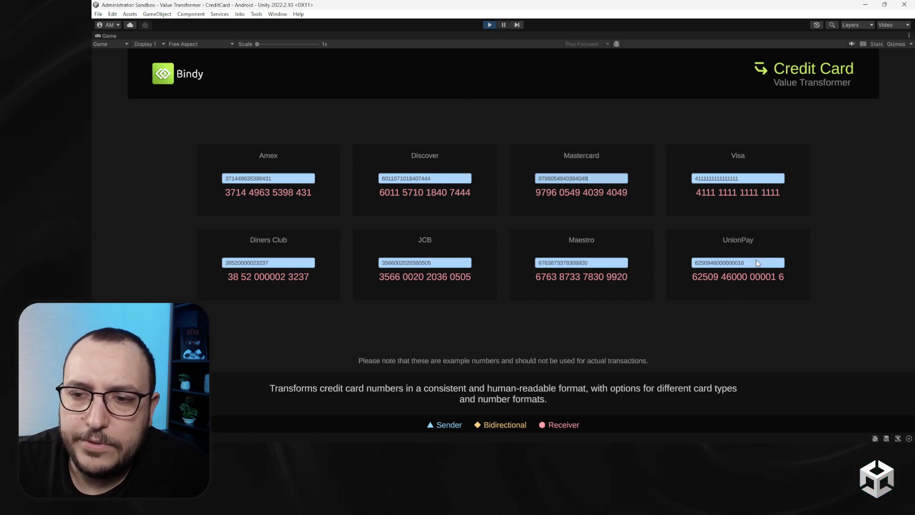
{"action": "left_click", "coordinate": [490, 25]}
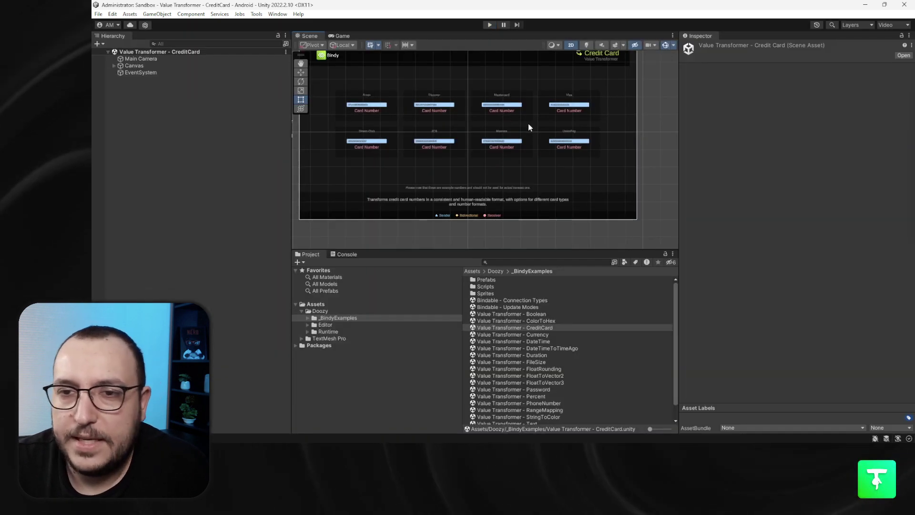
Expand the Amex card's hierarchy down to its Example Binder and select it.
{"action": "left_click", "coordinate": [114, 65]}
{"action": "left_click", "coordinate": [121, 80]}
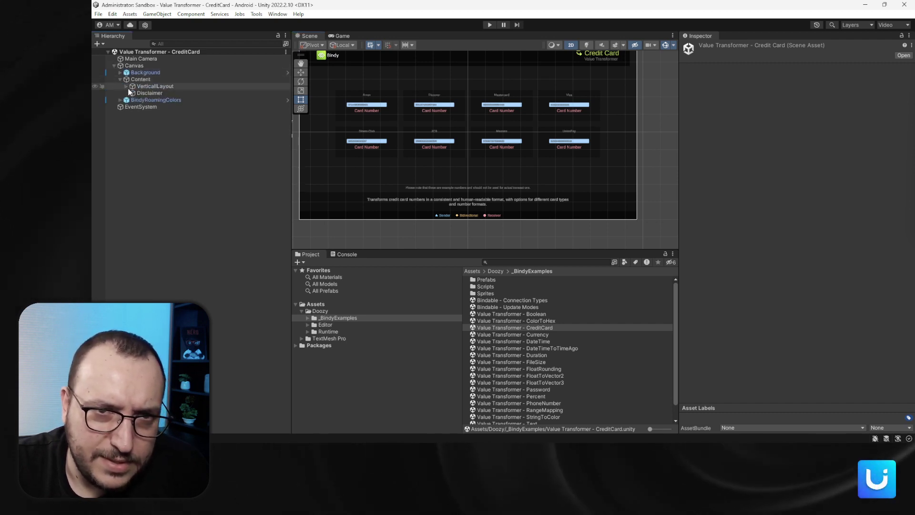
{"action": "left_click", "coordinate": [126, 86]}
{"action": "left_click", "coordinate": [132, 93]}
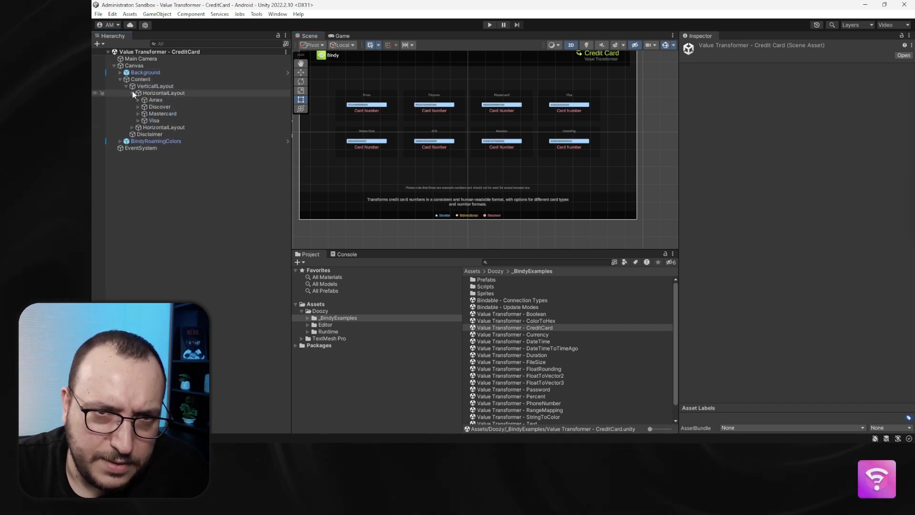
{"action": "left_click", "coordinate": [139, 100]}
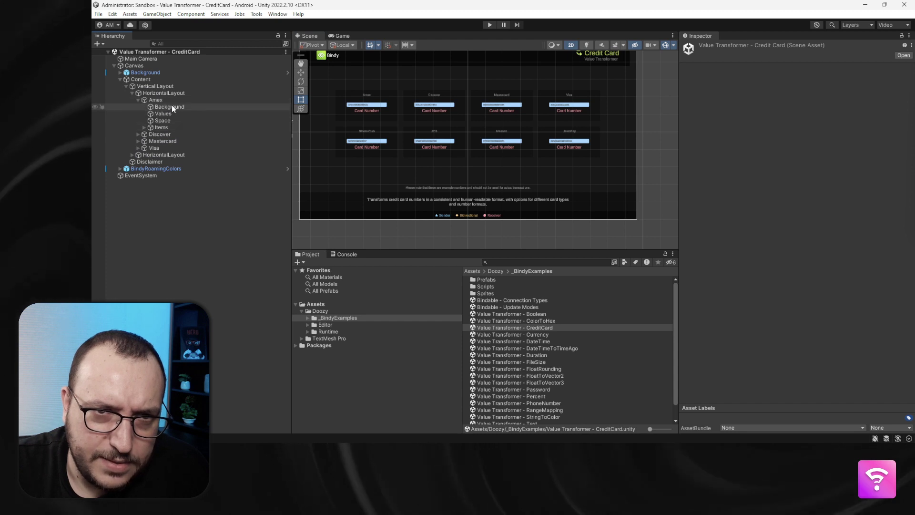
{"action": "left_click", "coordinate": [148, 127]}
{"action": "left_click", "coordinate": [144, 127]}
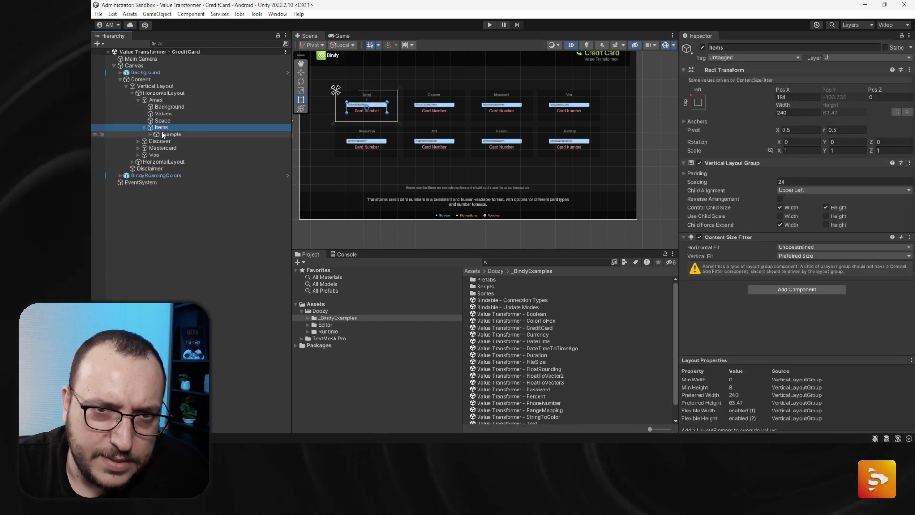
{"action": "left_click", "coordinate": [150, 134]}
{"action": "left_click", "coordinate": [170, 141]}
View the Credit Card transformer settings and close them.
{"action": "scroll", "coordinate": [801, 238], "scroll_direction": "down", "scroll_amount": 5}
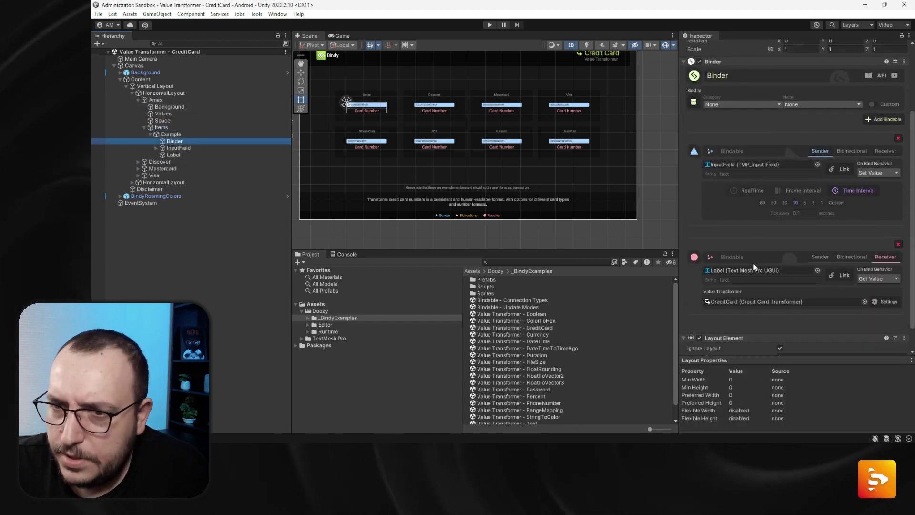
{"action": "left_click", "coordinate": [888, 302]}
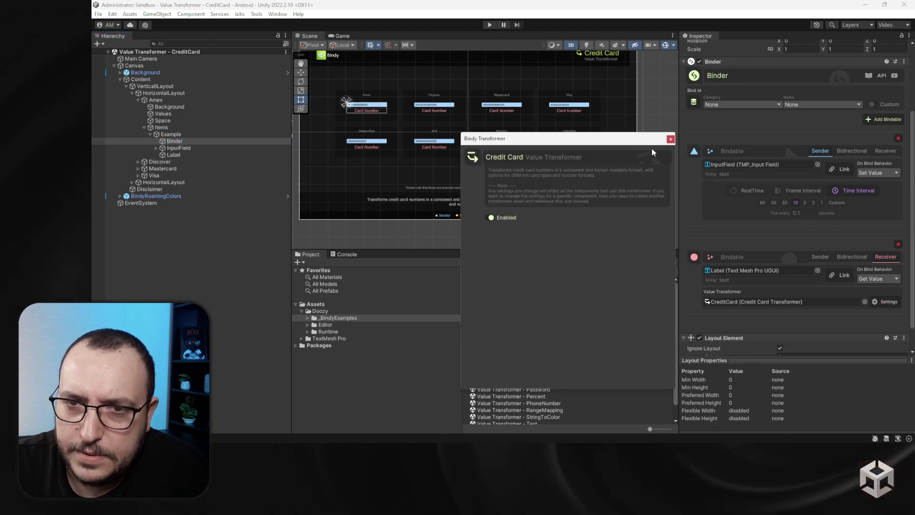
{"action": "left_click", "coordinate": [670, 139]}
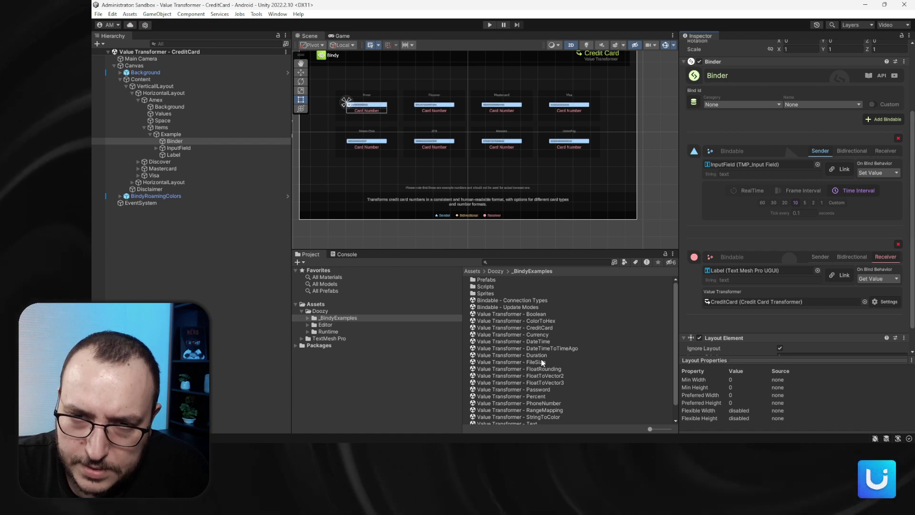
Browse Runtime > Bindy > Transformers and open the CreditCardTransformer script.
{"action": "left_click", "coordinate": [329, 331]}
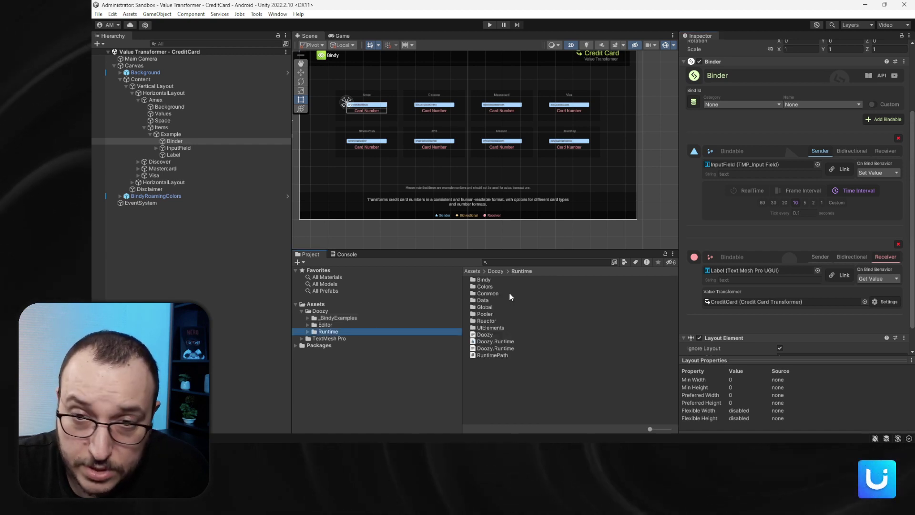
{"action": "double_click", "coordinate": [489, 280]}
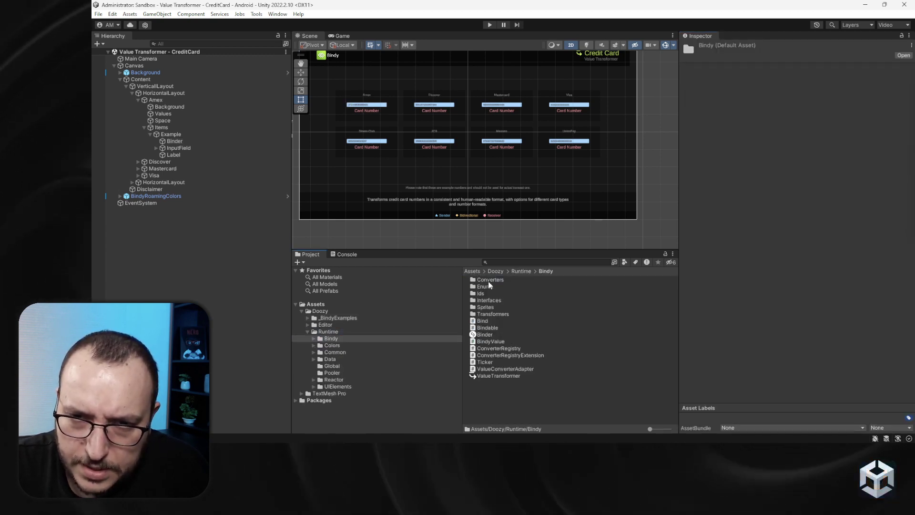
{"action": "double_click", "coordinate": [493, 314]}
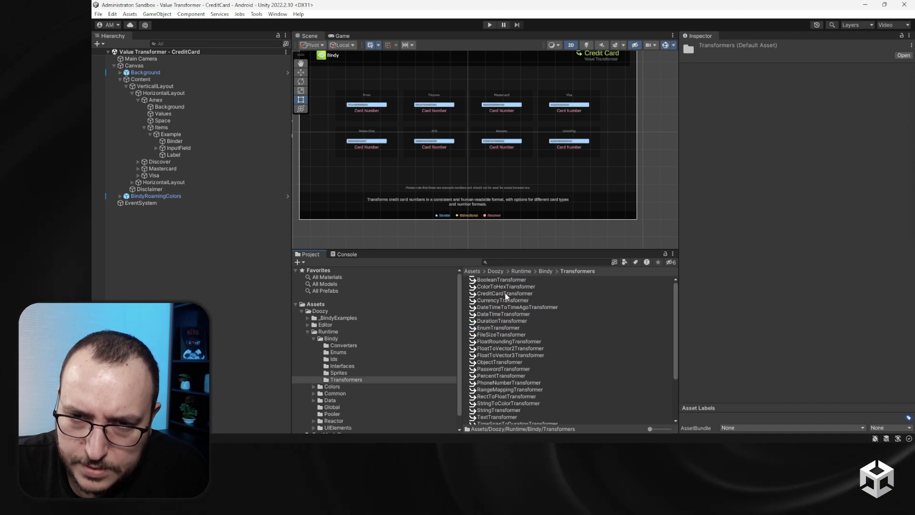
{"action": "double_click", "coordinate": [505, 293]}
Read through CreditCardTransformer.cs in Rider, then close its tab.
{"action": "scroll", "coordinate": [492, 250], "scroll_direction": "down", "scroll_amount": 4}
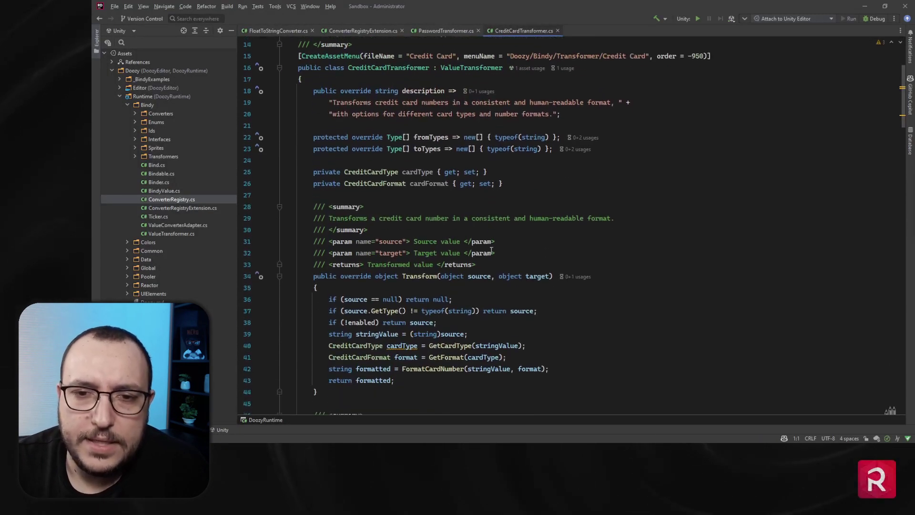
{"action": "scroll", "coordinate": [492, 250], "scroll_direction": "down", "scroll_amount": 12}
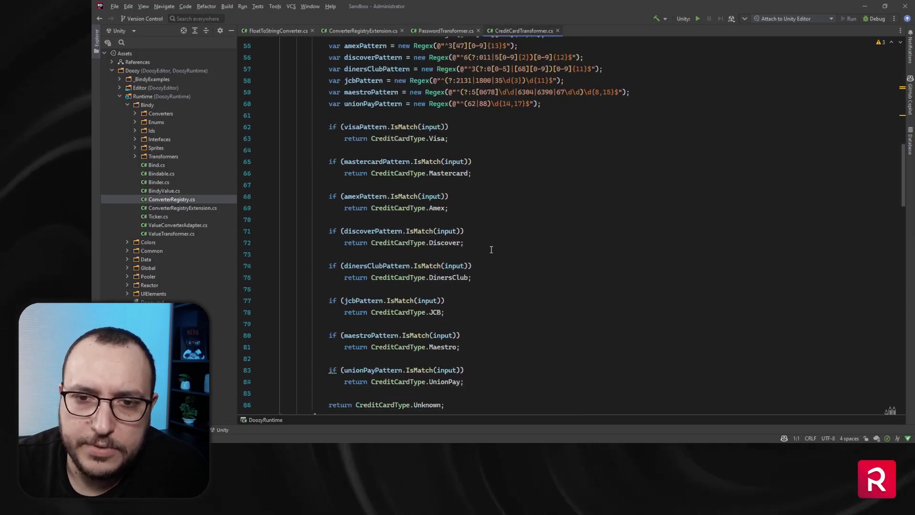
{"action": "scroll", "coordinate": [492, 250], "scroll_direction": "down", "scroll_amount": 17}
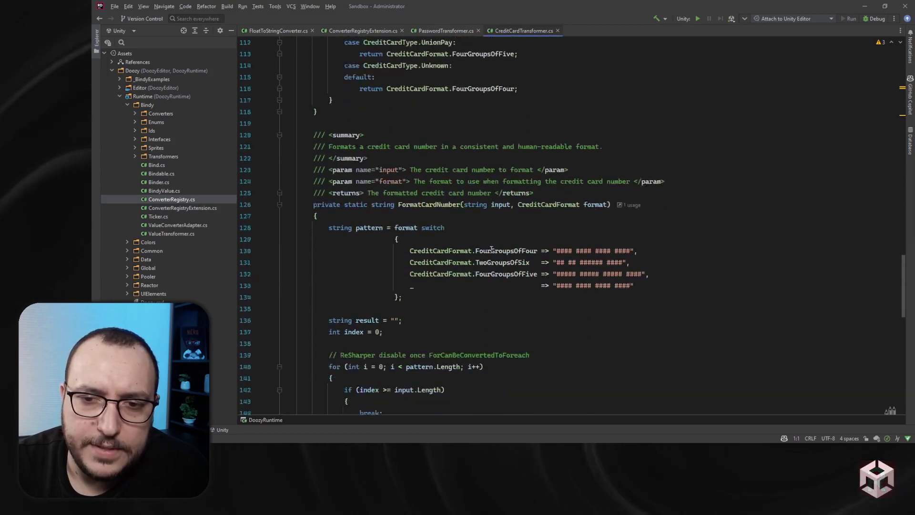
{"action": "scroll", "coordinate": [491, 250], "scroll_direction": "down", "scroll_amount": 15}
{"action": "scroll", "coordinate": [491, 250], "scroll_direction": "up", "scroll_amount": 18}
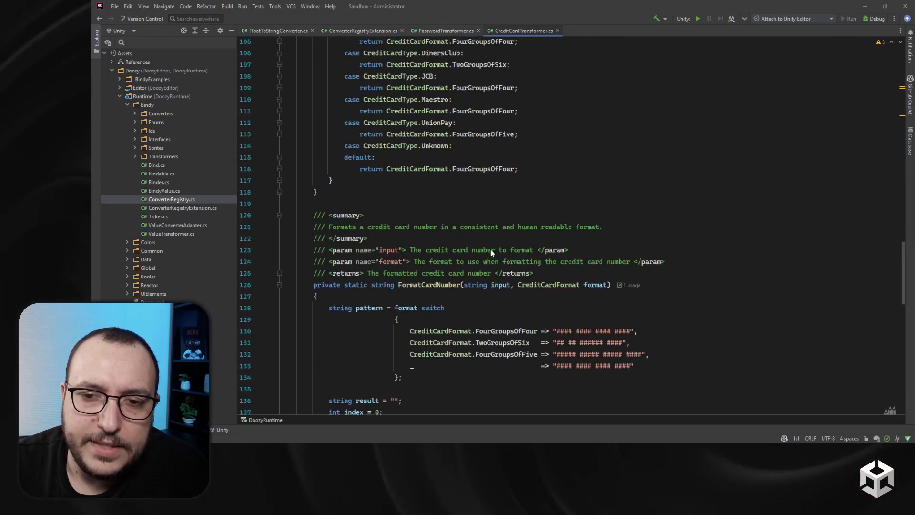
{"action": "scroll", "coordinate": [628, 338], "scroll_direction": "up", "scroll_amount": 14}
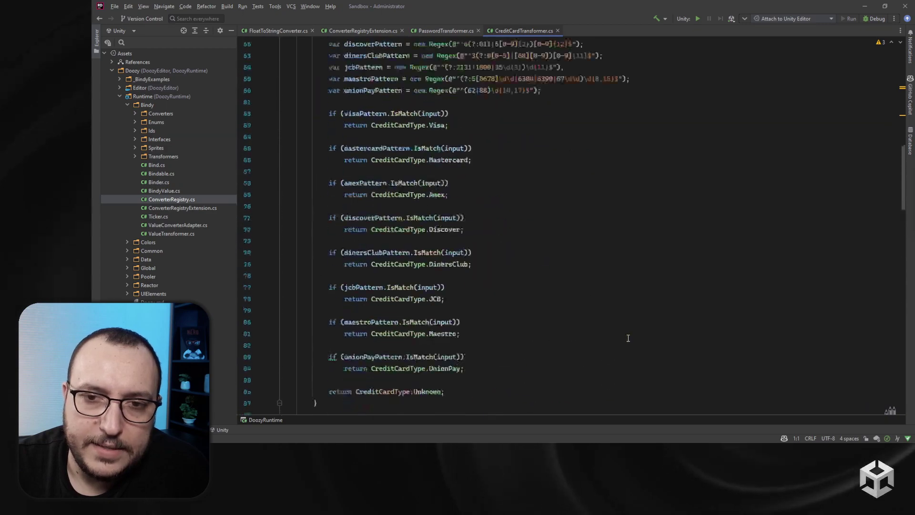
{"action": "scroll", "coordinate": [628, 338], "scroll_direction": "down", "scroll_amount": 20}
{"action": "scroll", "coordinate": [625, 337], "scroll_direction": "up", "scroll_amount": 20}
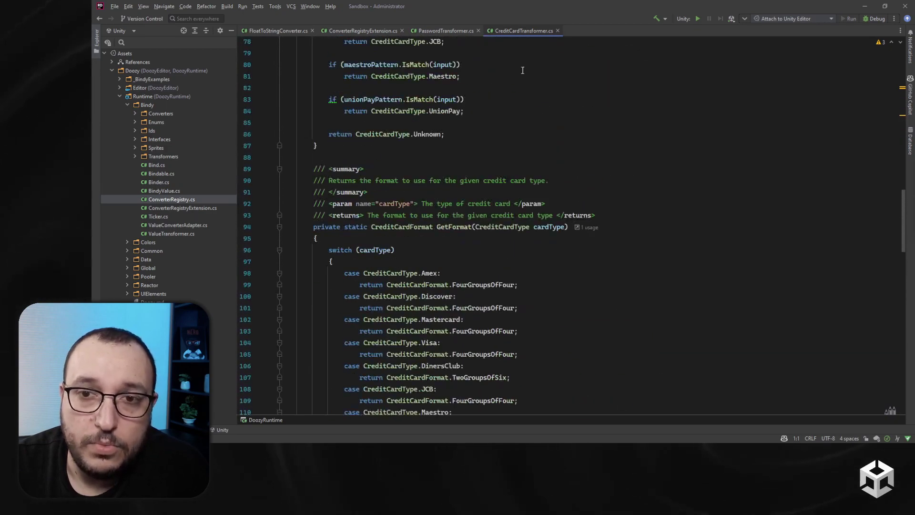
{"action": "middle_click", "coordinate": [515, 32]}
Open the CurrencyTransformer script from Unity and return to the editor.
{"action": "left_click", "coordinate": [866, 6]}
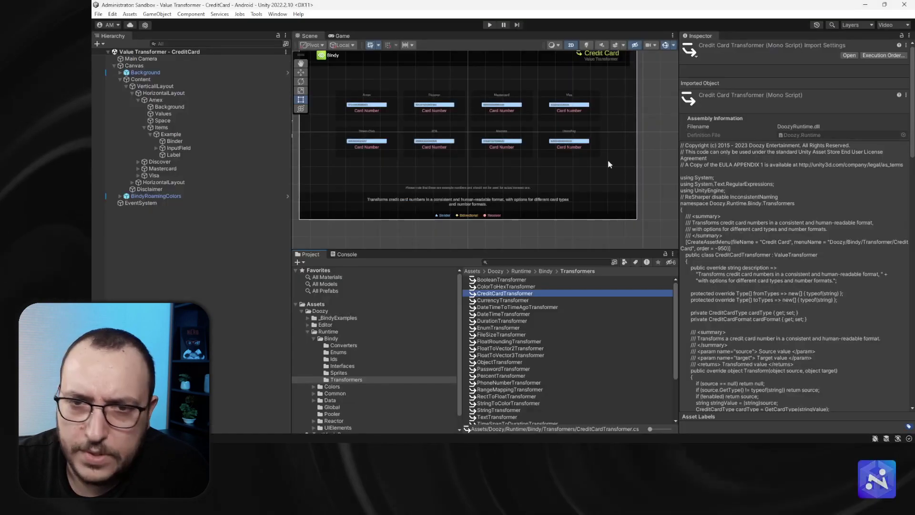
{"action": "double_click", "coordinate": [499, 301]}
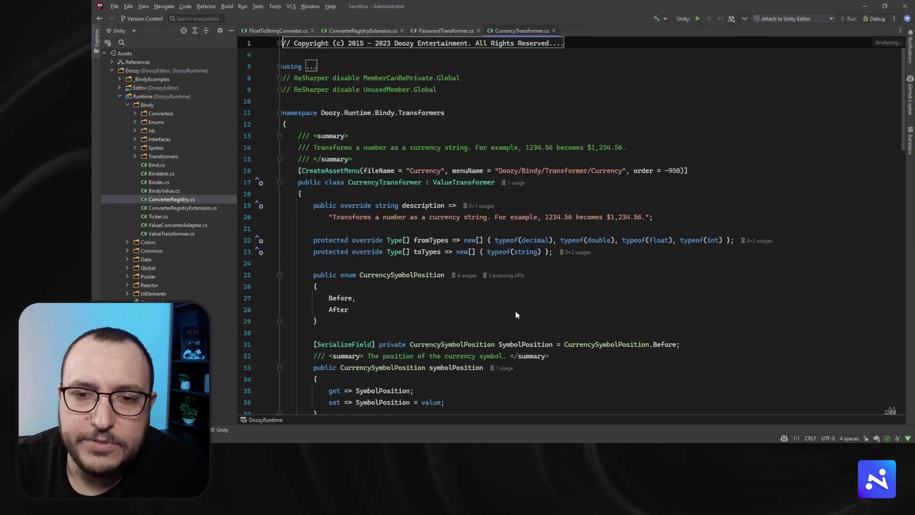
{"action": "left_click", "coordinate": [865, 6]}
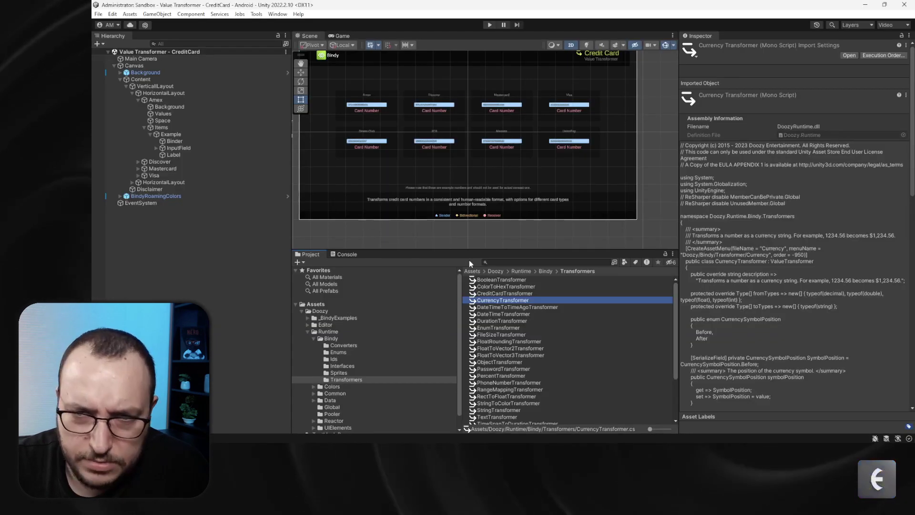
Open the Value Transformer - Currency scene and run it in a maximized Game view.
{"action": "left_click", "coordinate": [338, 318]}
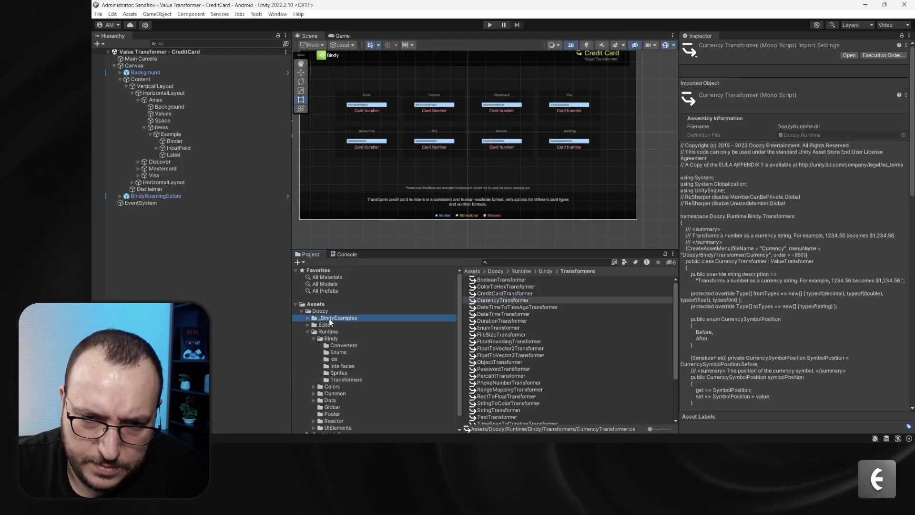
{"action": "left_click", "coordinate": [308, 331]}
{"action": "double_click", "coordinate": [528, 334]}
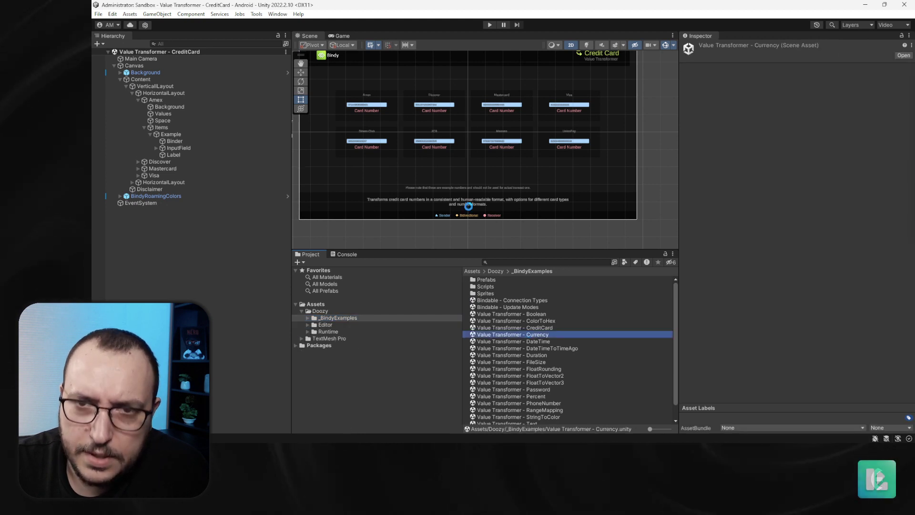
{"action": "left_click", "coordinate": [490, 25]}
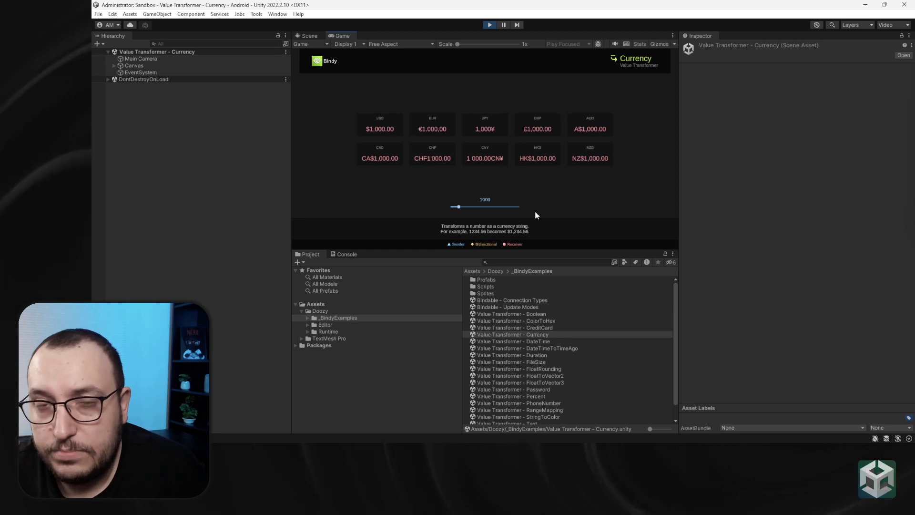
{"action": "left_click", "coordinate": [672, 36]}
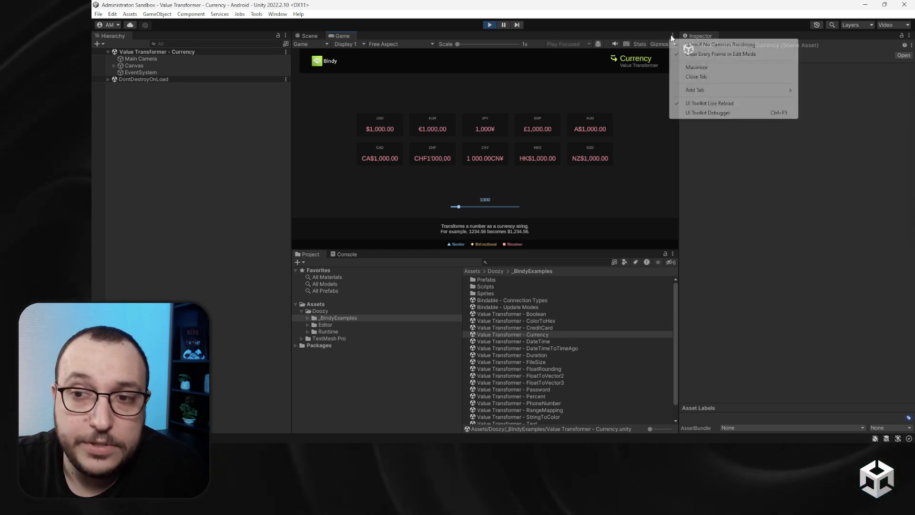
{"action": "left_click", "coordinate": [695, 69]}
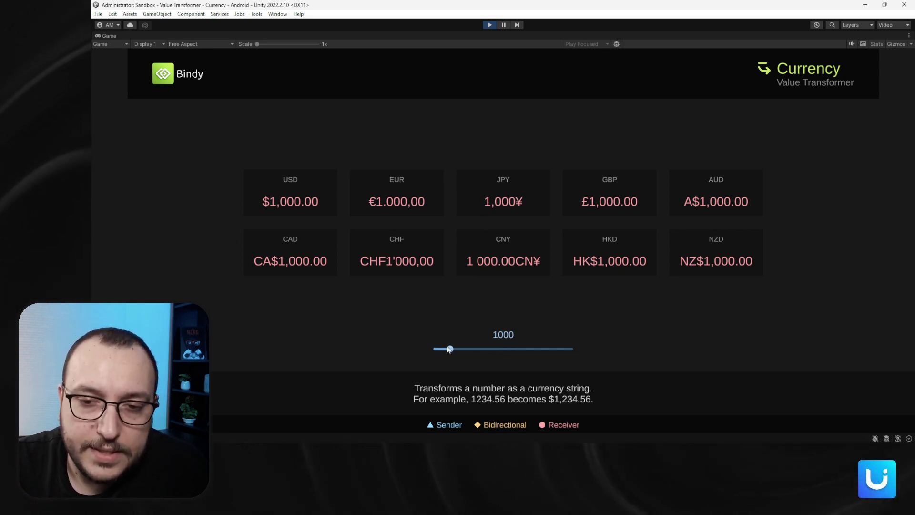
Drag the amount slider from 1000 up to 6384, then stop the demo.
{"action": "left_click_drag", "start_coordinate": [449, 349], "coordinate": [477, 349]}
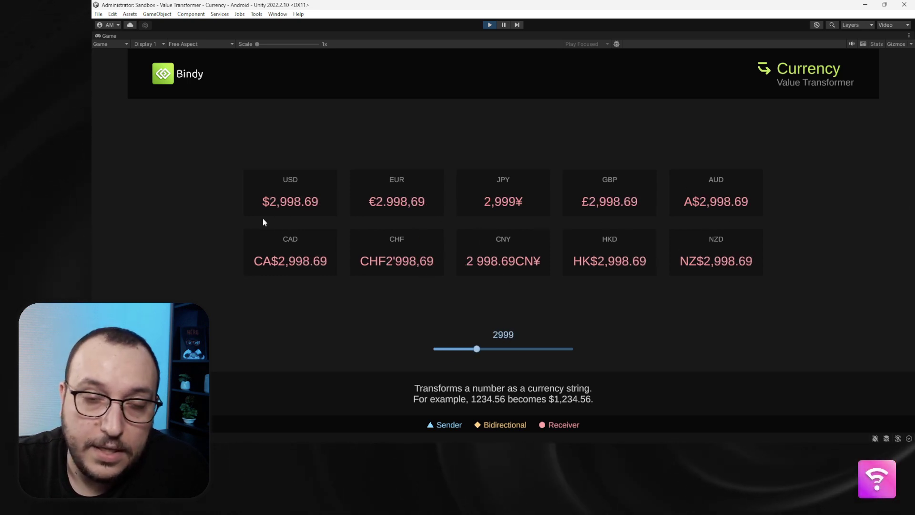
{"action": "left_click_drag", "start_coordinate": [470, 350], "coordinate": [523, 348]}
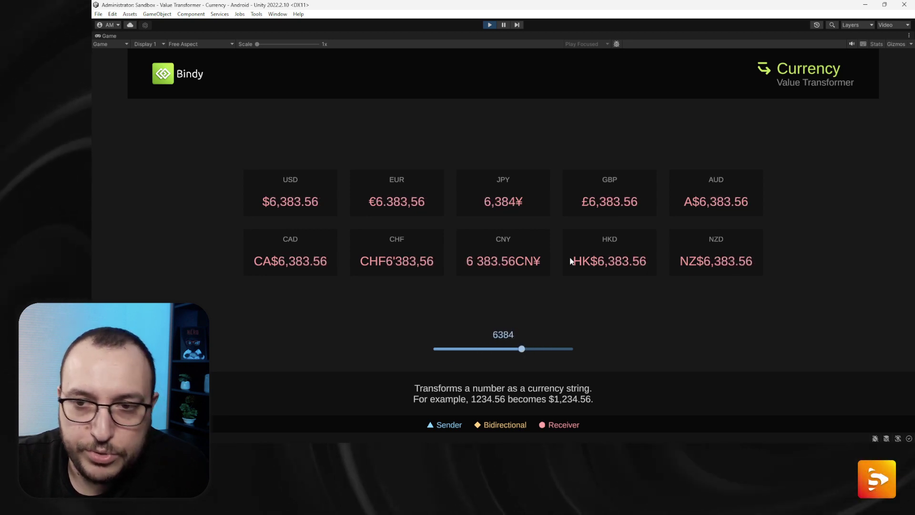
{"action": "left_click", "coordinate": [489, 25]}
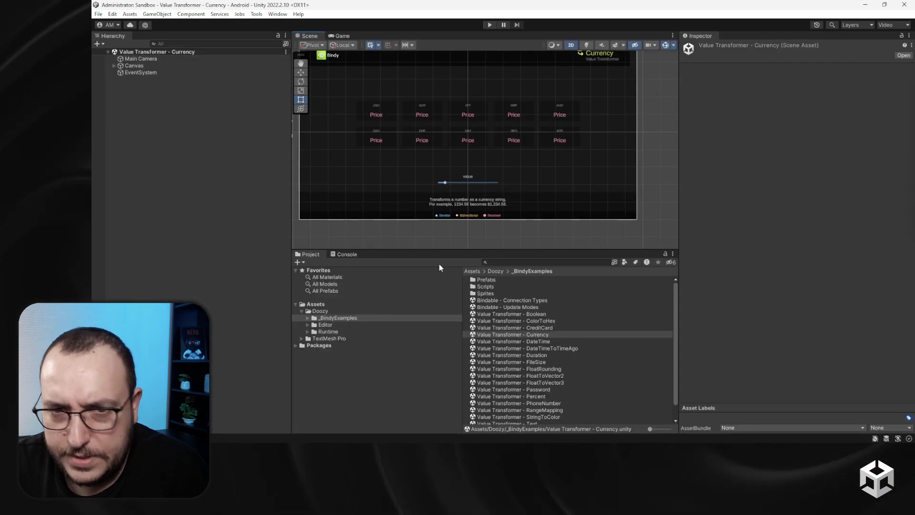
Browse to the Runtime Data > Bindy folder of transformer assets.
{"action": "left_click", "coordinate": [329, 331]}
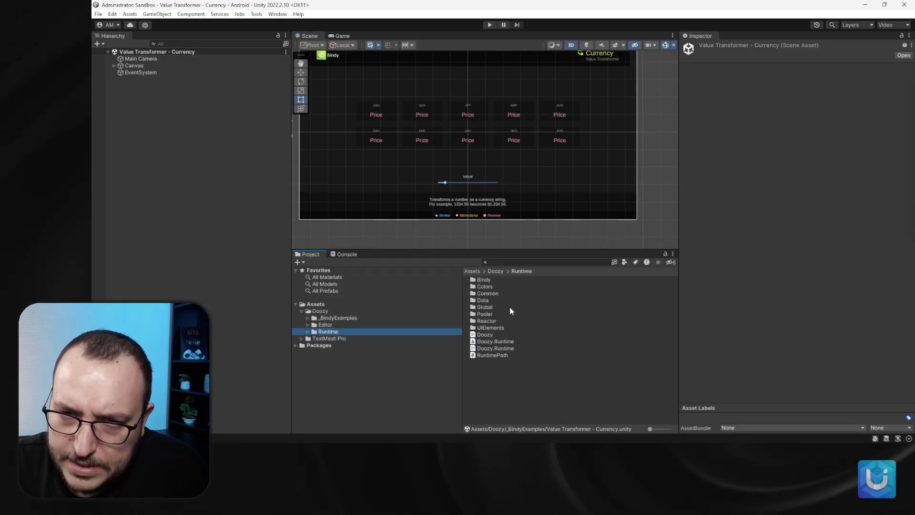
{"action": "double_click", "coordinate": [483, 300]}
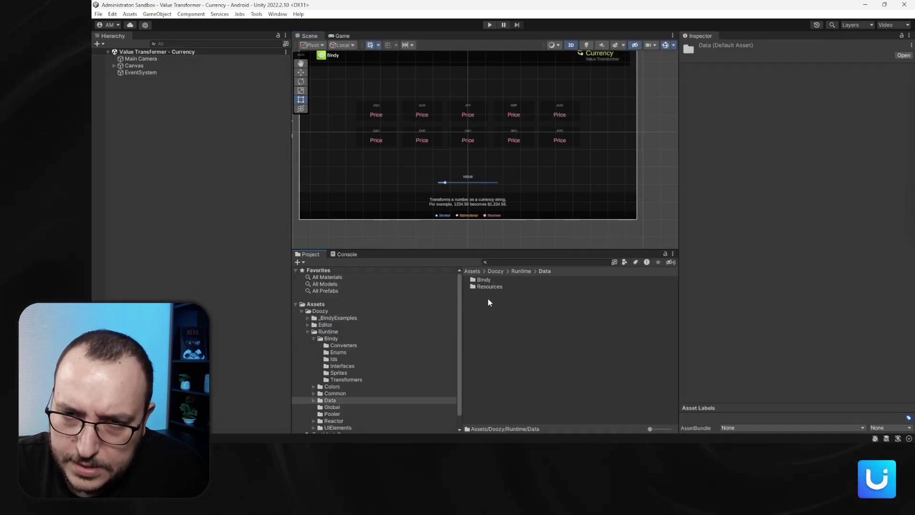
{"action": "double_click", "coordinate": [485, 282]}
{"action": "left_click", "coordinate": [544, 271]}
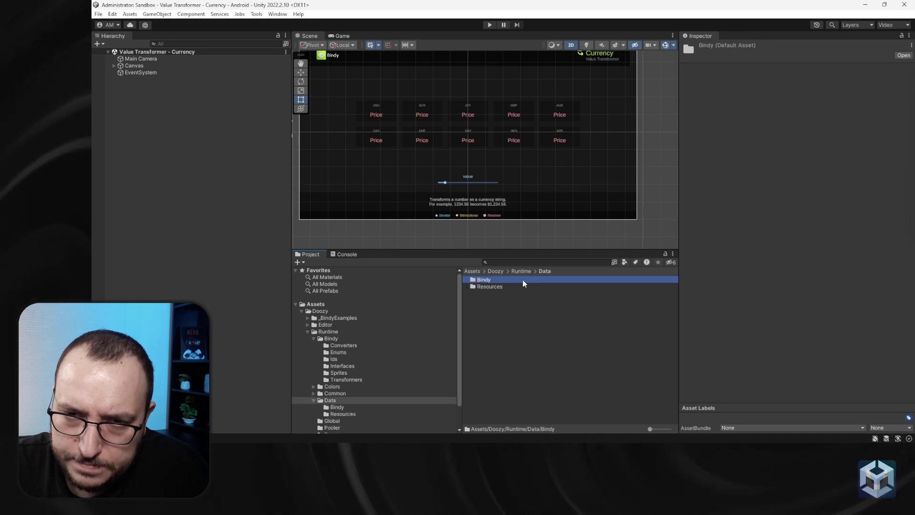
{"action": "double_click", "coordinate": [489, 281]}
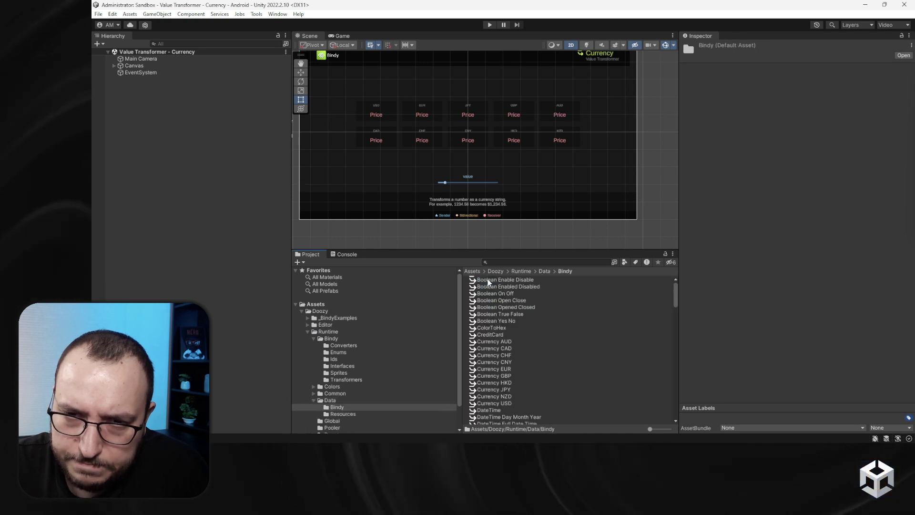
Inspect the Currency AUD, CAD, CHF, EUR and GBP transformers, ending on Currency USD.
{"action": "left_click", "coordinate": [506, 341]}
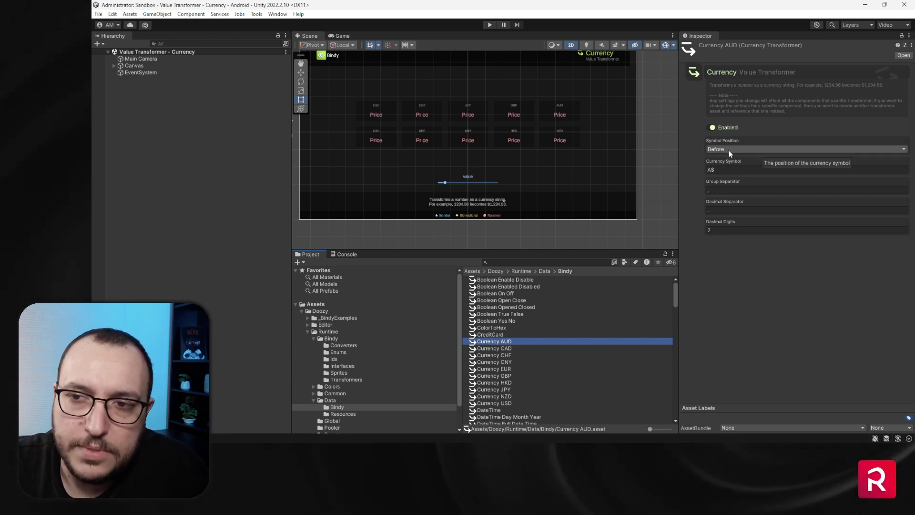
{"action": "left_click", "coordinate": [523, 345]}
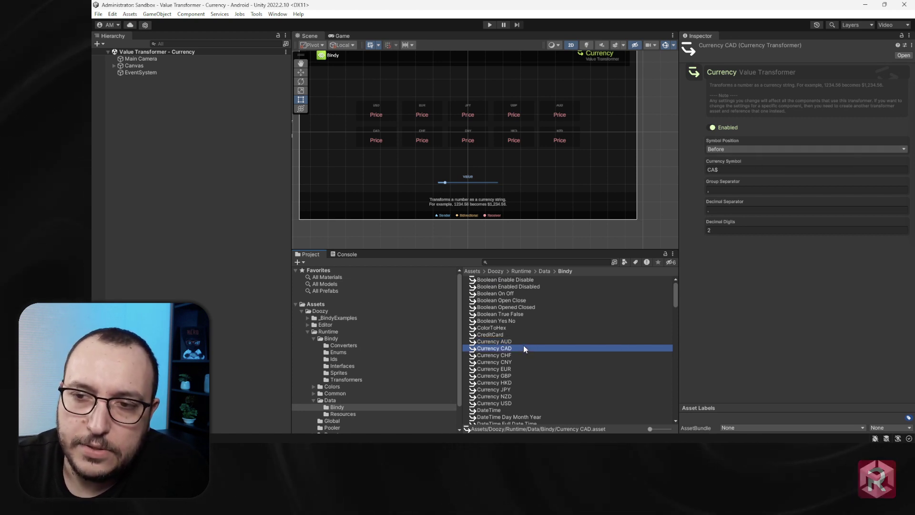
{"action": "key", "text": "Down"}
{"action": "key", "text": "Down"}
{"action": "key", "text": "Down"}
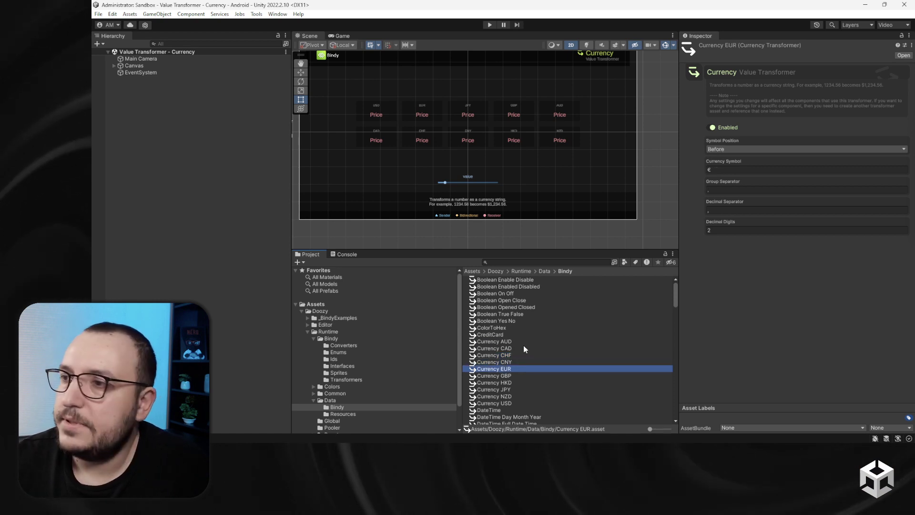
{"action": "key", "text": "Down"}
{"action": "key", "text": "Down"}
{"action": "key", "text": "Down"}
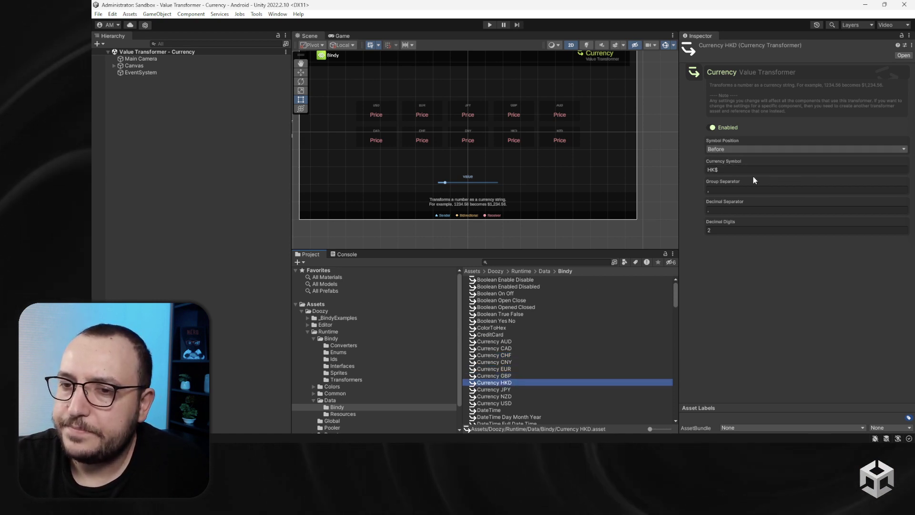
{"action": "key", "text": "Up"}
{"action": "key", "text": "Up"}
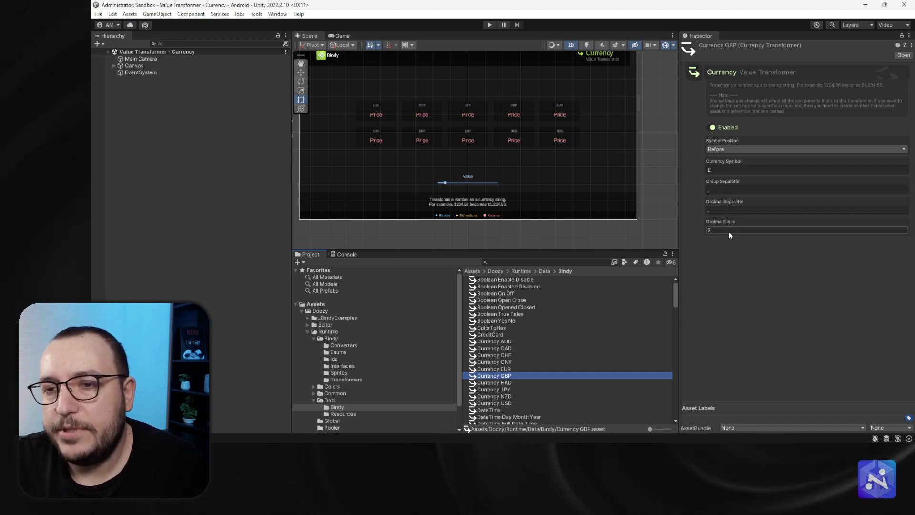
{"action": "key", "text": "Up"}
{"action": "key", "text": "Up"}
{"action": "key", "text": "Up"}
{"action": "key", "text": "Up"}
{"action": "key", "text": "Up"}
{"action": "key", "text": "Up"}
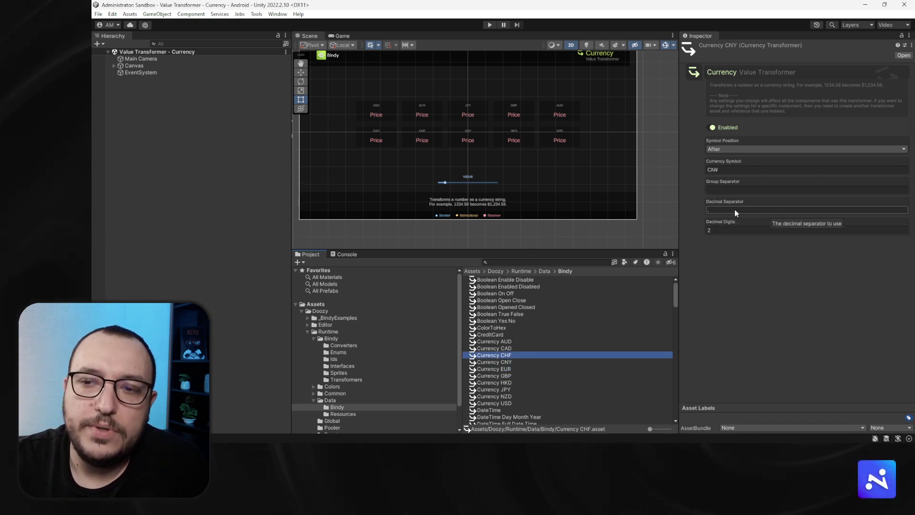
{"action": "key", "text": "Down"}
{"action": "key", "text": "Down"}
{"action": "key", "text": "Down"}
{"action": "key", "text": "Down"}
{"action": "key", "text": "Down"}
{"action": "key", "text": "Down"}
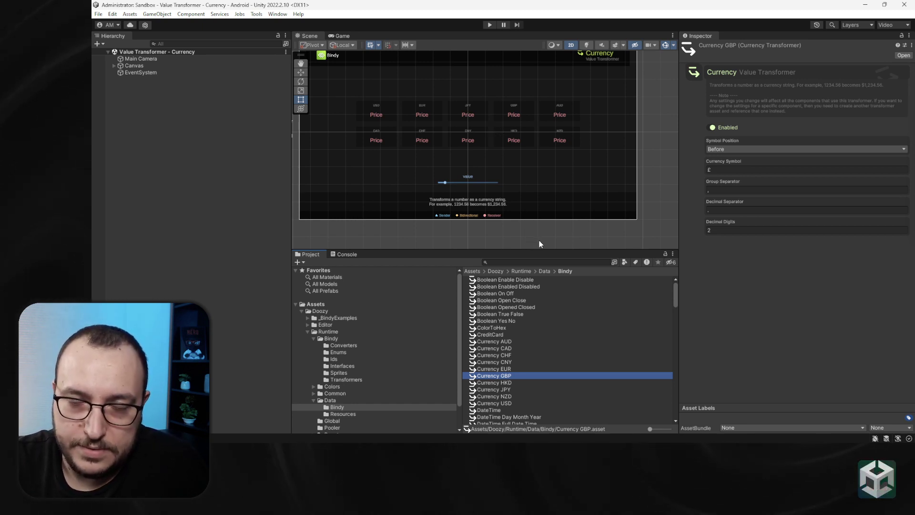
{"action": "left_click", "coordinate": [498, 404]}
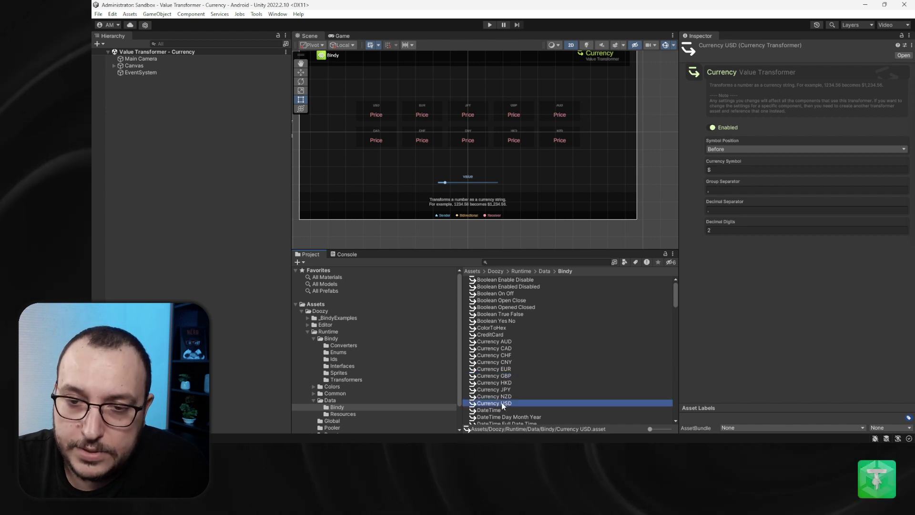
{"action": "scroll", "coordinate": [426, 134], "scroll_direction": "up", "scroll_amount": 10}
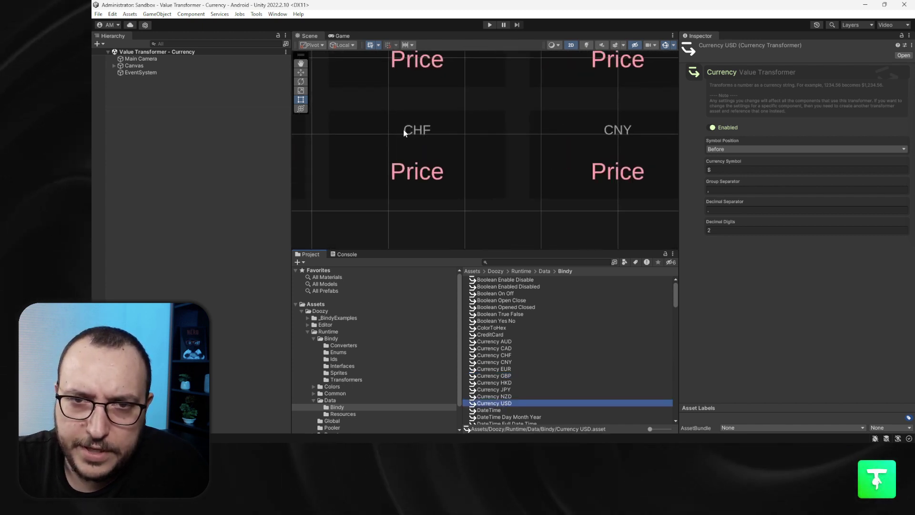
{"action": "middle_click_drag", "start_coordinate": [381, 123], "coordinate": [558, 187]}
{"action": "scroll", "coordinate": [456, 164], "scroll_direction": "down", "scroll_amount": 6}
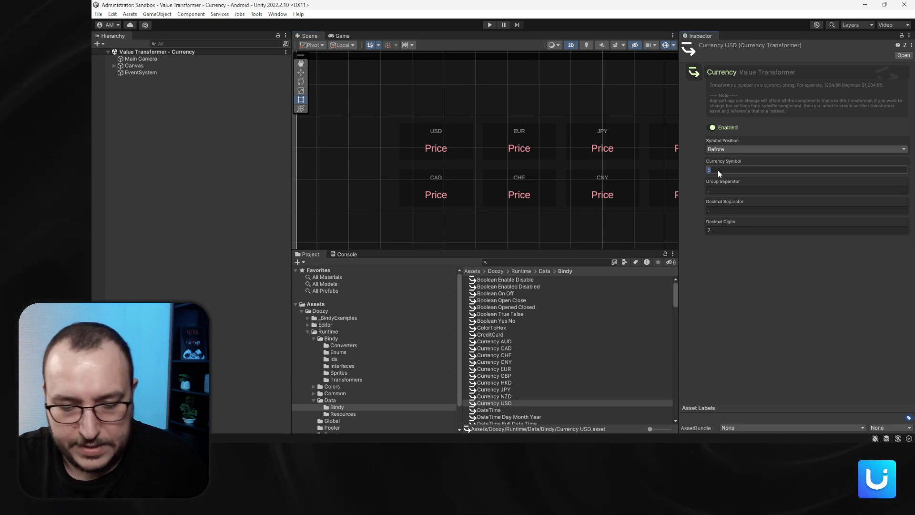
{"action": "left_click", "coordinate": [490, 25]}
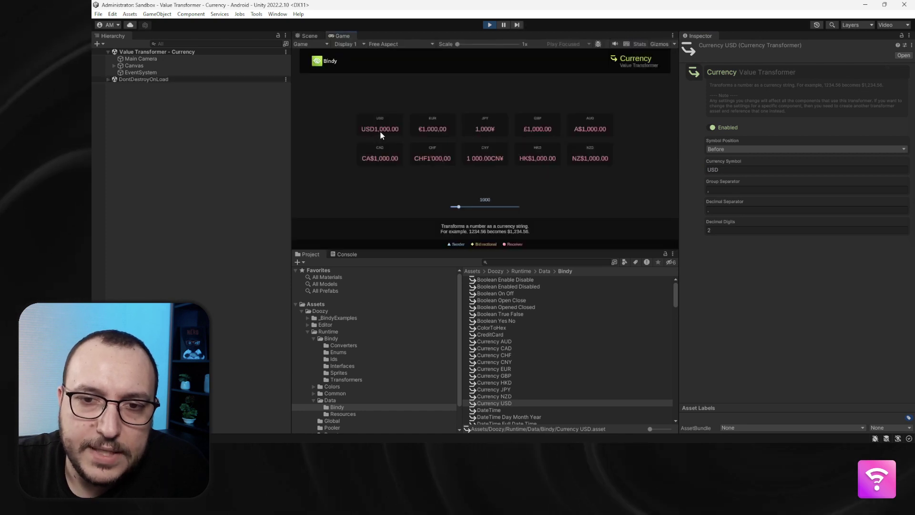
{"action": "left_click", "coordinate": [735, 170]}
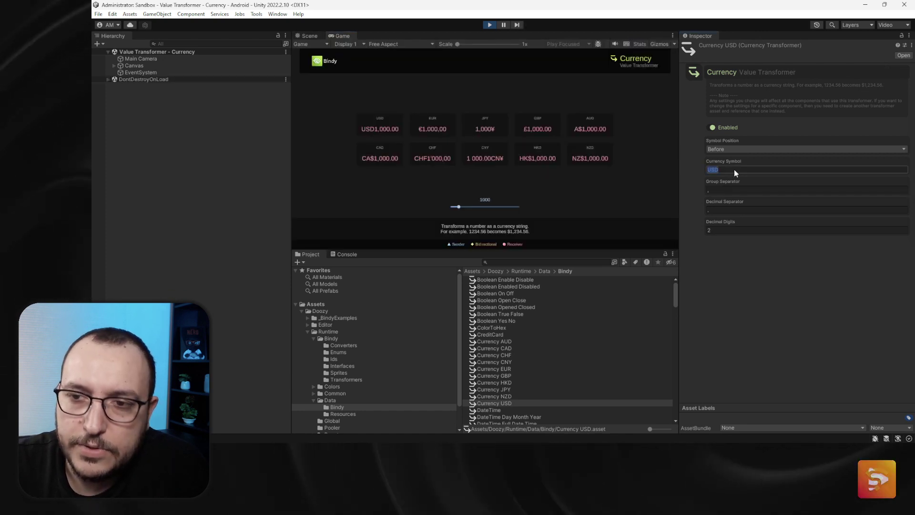
{"action": "left_click", "coordinate": [735, 170]}
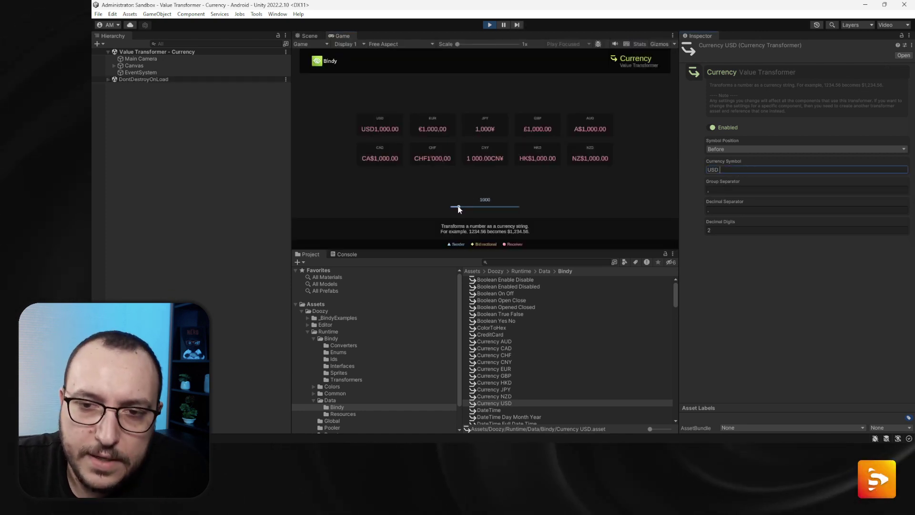
{"action": "left_click_drag", "start_coordinate": [459, 209], "coordinate": [471, 209]}
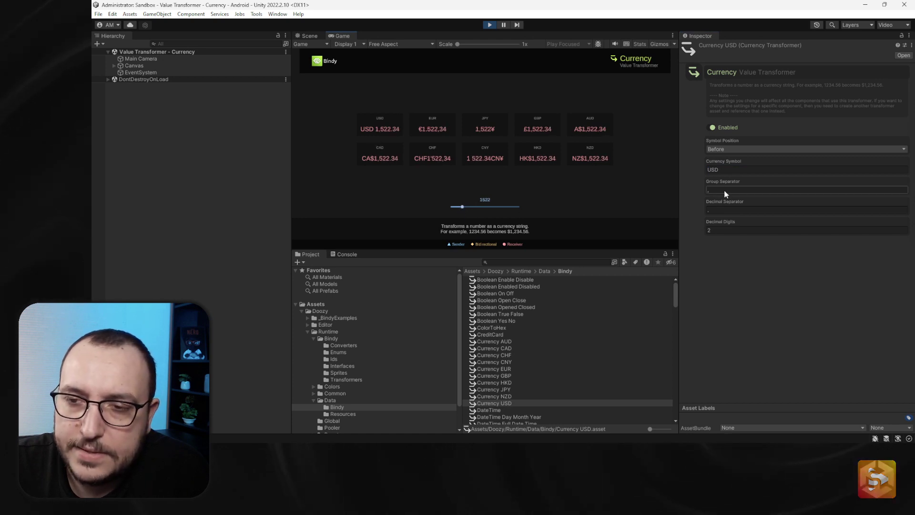
{"action": "left_click", "coordinate": [726, 231]}
{"action": "type", "text": "0"}
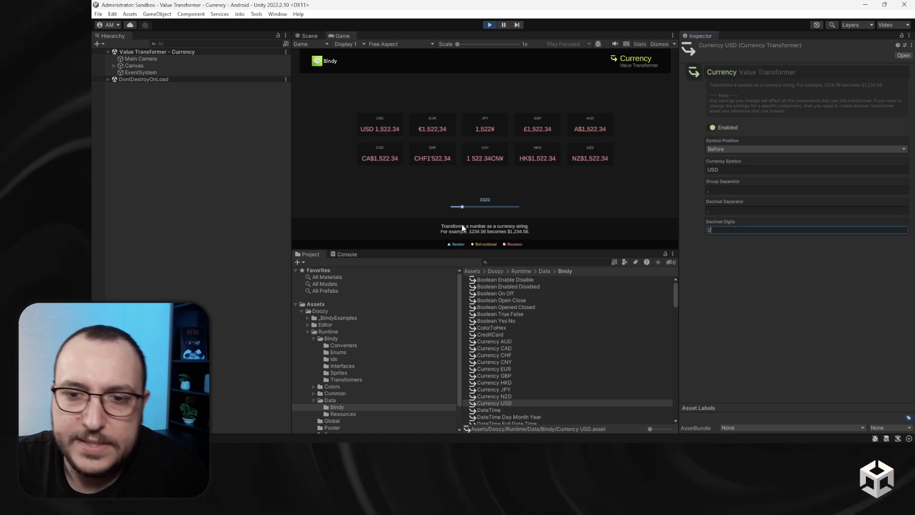
{"action": "left_click_drag", "start_coordinate": [462, 208], "coordinate": [467, 208]}
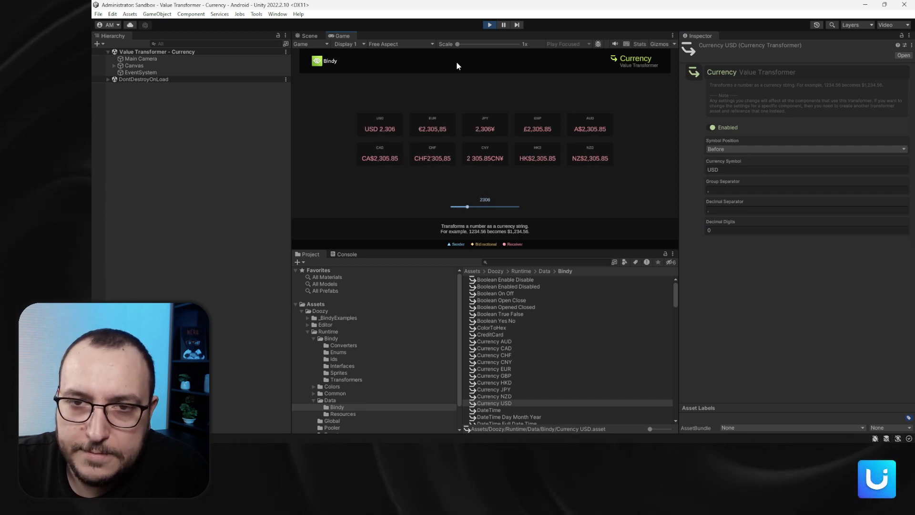
{"action": "left_click", "coordinate": [753, 172]}
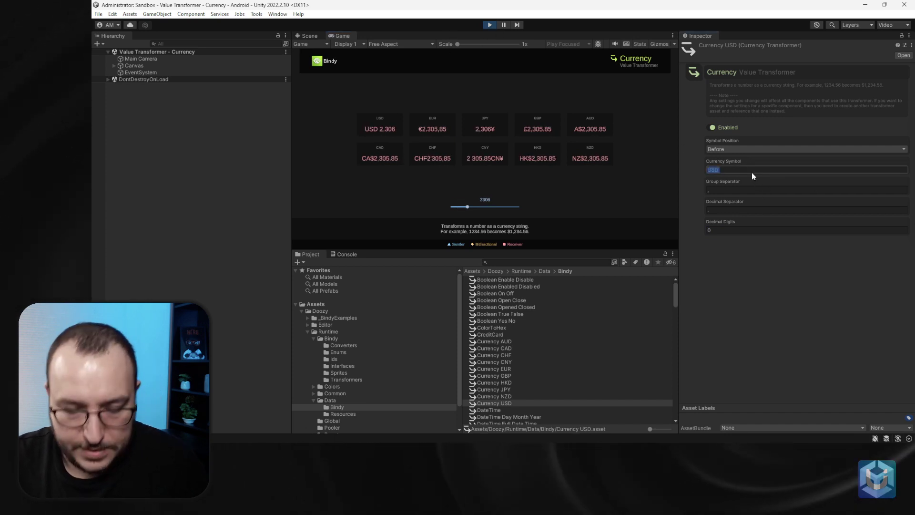
{"action": "type", "text": "$"}
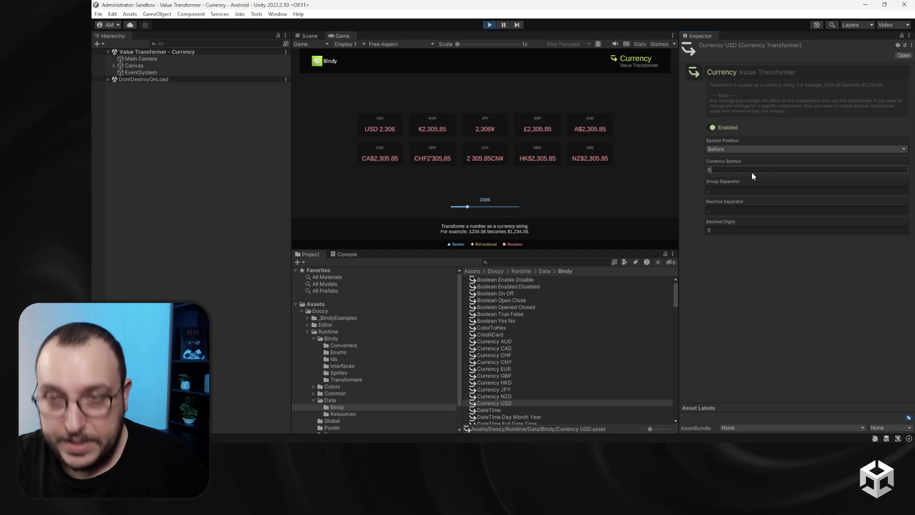
{"action": "left_click", "coordinate": [731, 231]}
{"action": "type", "text": "2"}
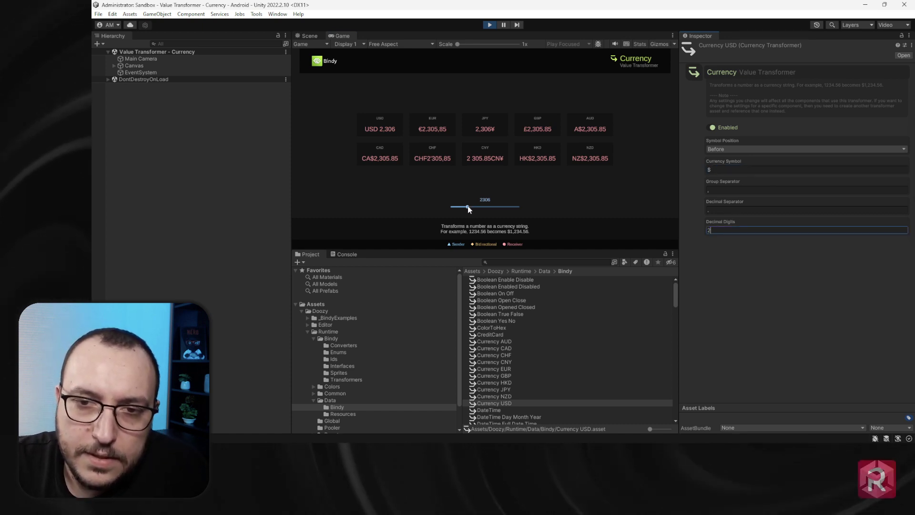
{"action": "left_click_drag", "start_coordinate": [468, 206], "coordinate": [484, 206]}
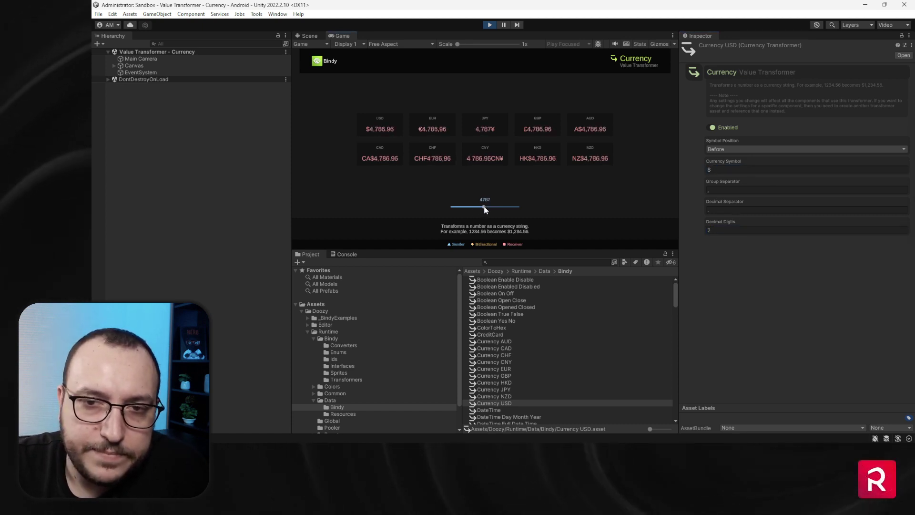
{"action": "left_click", "coordinate": [491, 24]}
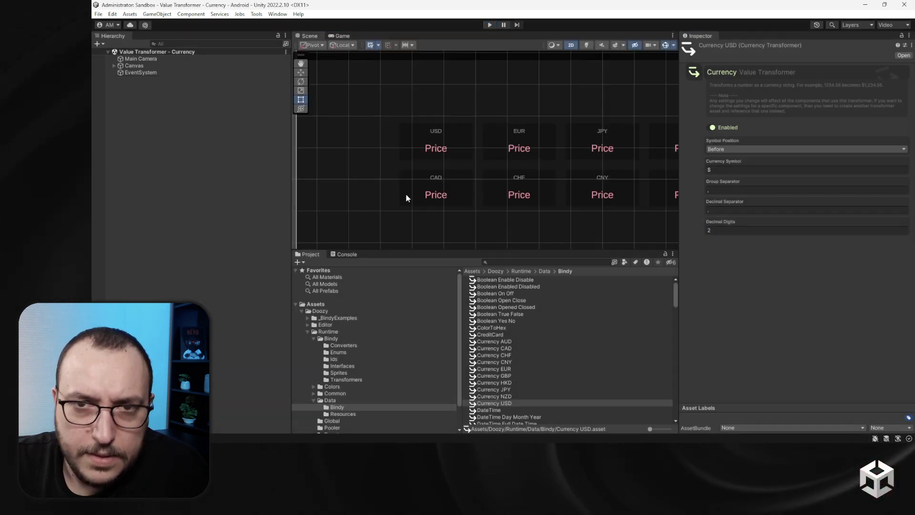
Open the Value Transformer - DateTime scene from the _BindyExamples folder.
{"action": "left_click", "coordinate": [338, 318]}
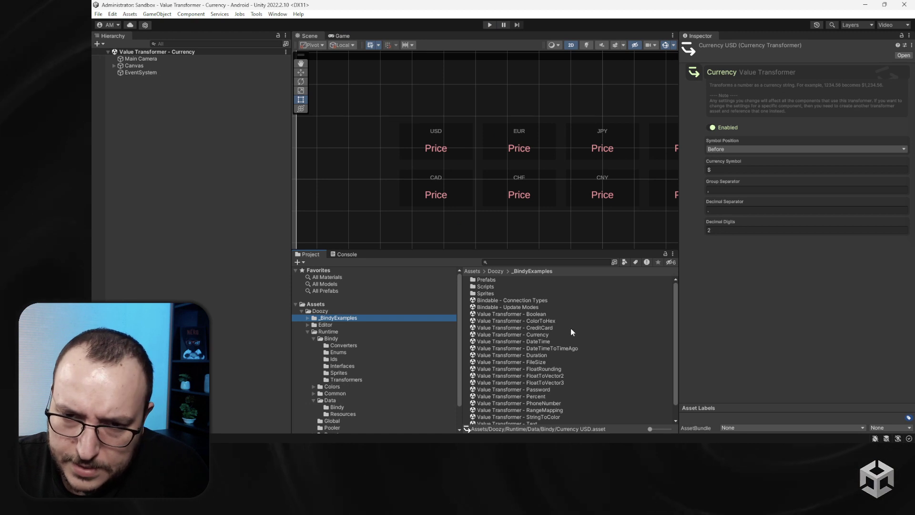
{"action": "left_click", "coordinate": [543, 342]}
{"action": "double_click", "coordinate": [545, 342]}
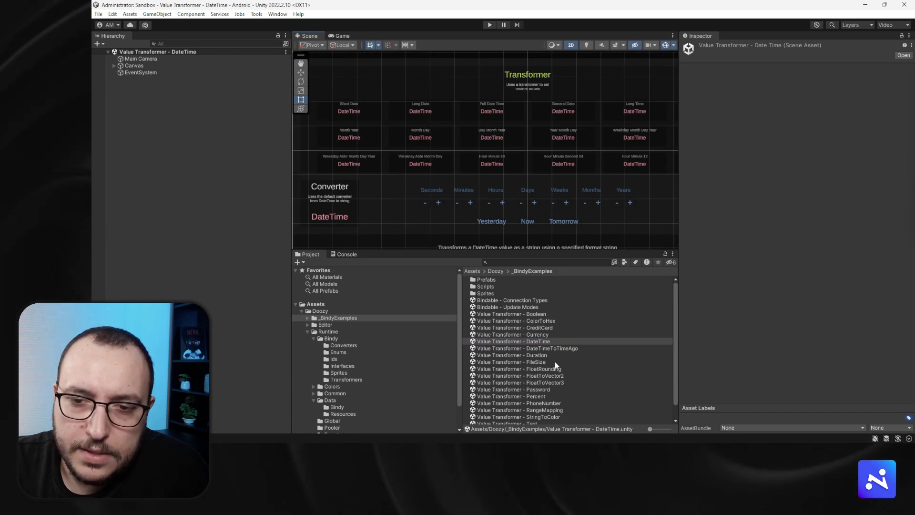
Review the Bindy DateTime assets from Day Month Year to Short Time, then enter Play mode.
{"action": "left_click", "coordinate": [347, 379]}
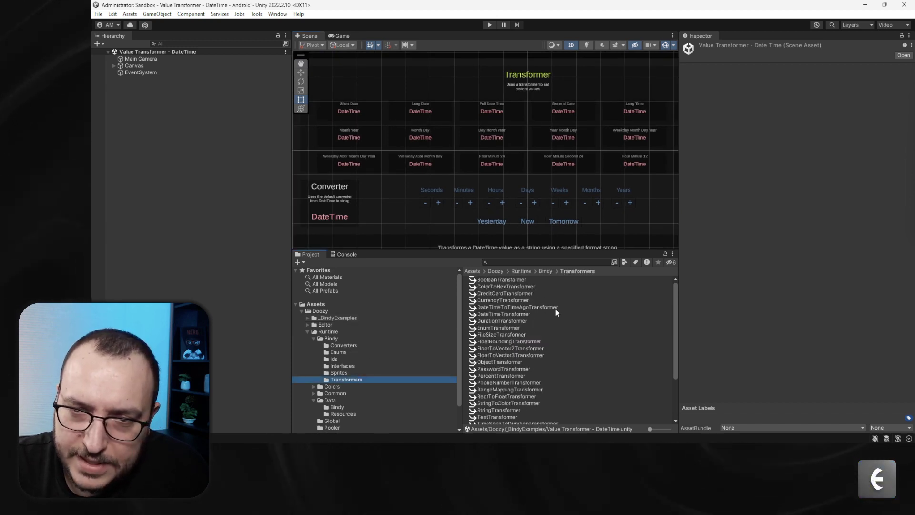
{"action": "left_click", "coordinate": [314, 338]}
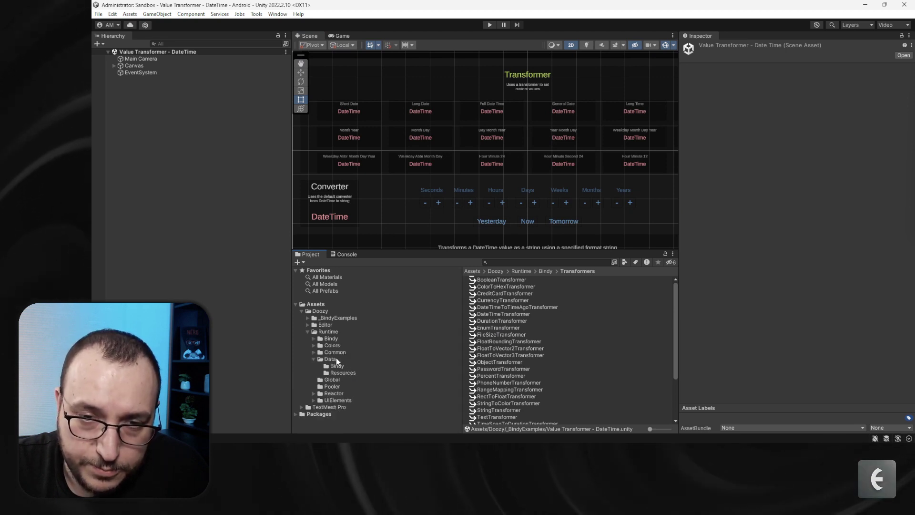
{"action": "left_click", "coordinate": [338, 367]}
{"action": "scroll", "coordinate": [520, 331], "scroll_direction": "down", "scroll_amount": 5}
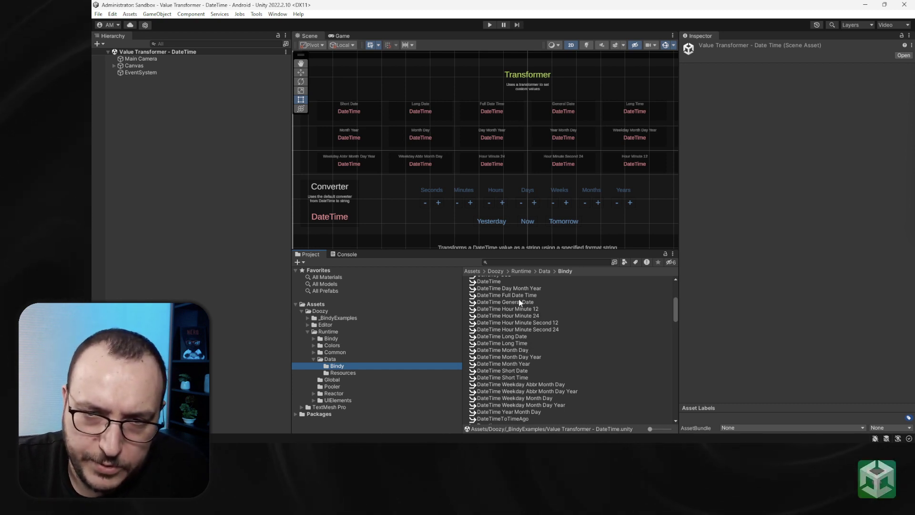
{"action": "left_click", "coordinate": [504, 288]}
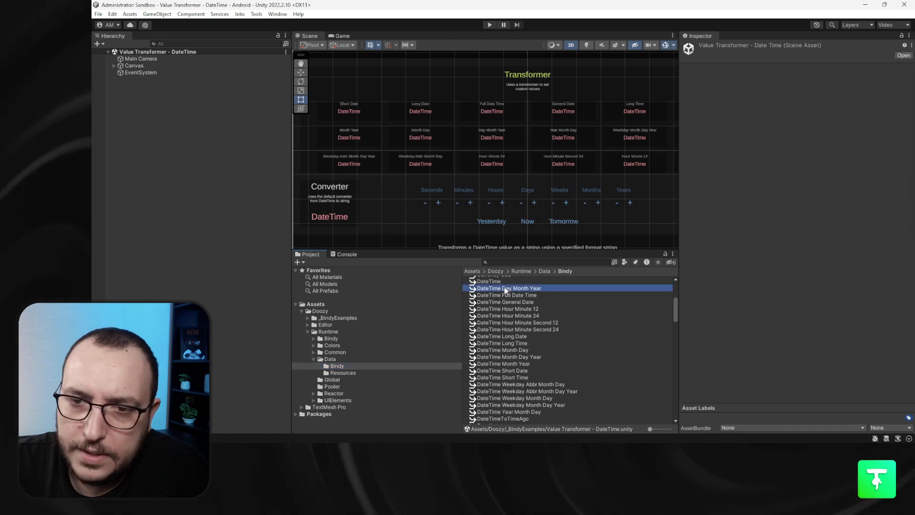
{"action": "key", "text": "Down"}
{"action": "key", "text": "Down"}
{"action": "key", "text": "Down"}
{"action": "key", "text": "Down"}
{"action": "key", "text": "Down"}
{"action": "key", "text": "Down"}
{"action": "key", "text": "Down"}
{"action": "key", "text": "Down"}
{"action": "key", "text": "Down"}
{"action": "key", "text": "Down"}
{"action": "key", "text": "Down"}
{"action": "key", "text": "Down"}
{"action": "key", "text": "Down"}
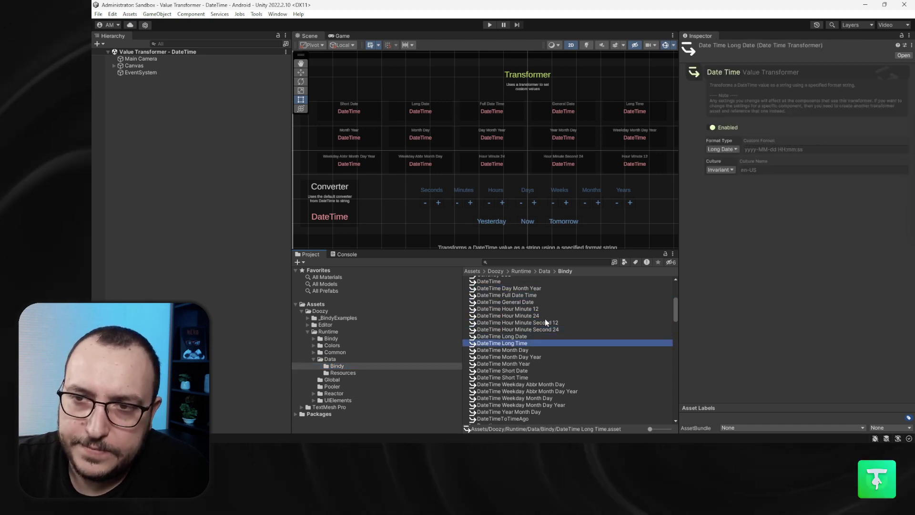
{"action": "key", "text": "Down"}
{"action": "key", "text": "Down"}
{"action": "key", "text": "Down"}
{"action": "key", "text": "Down"}
{"action": "key", "text": "Down"}
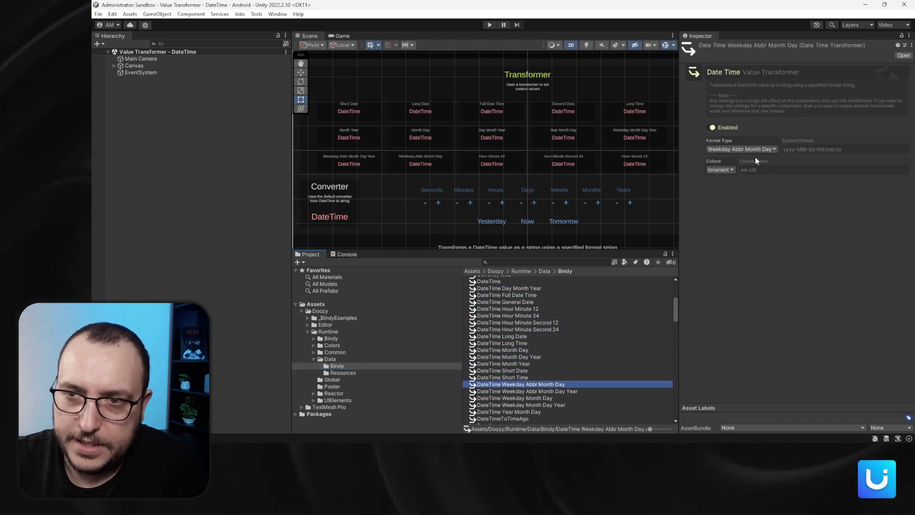
{"action": "key", "text": "Down"}
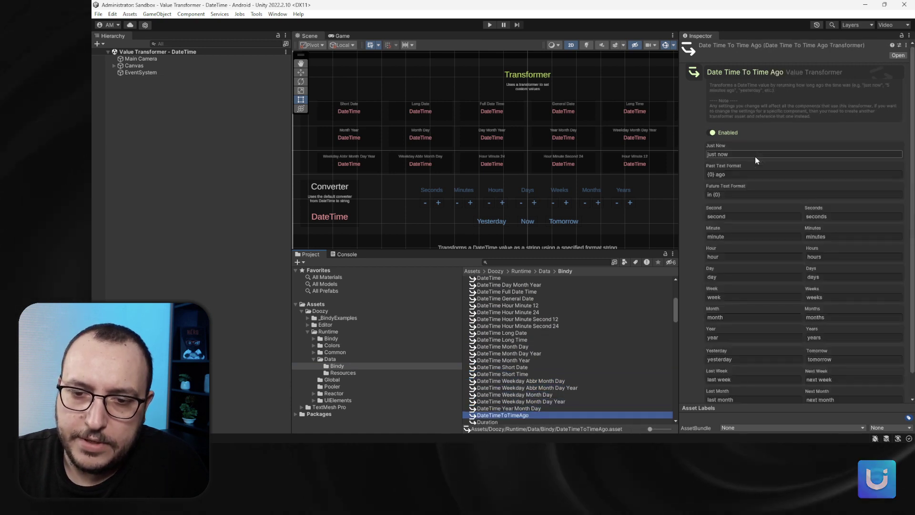
{"action": "key", "text": "Up"}
{"action": "key", "text": "Up"}
{"action": "key", "text": "Up"}
{"action": "key", "text": "Up"}
{"action": "key", "text": "Up"}
{"action": "key", "text": "Up"}
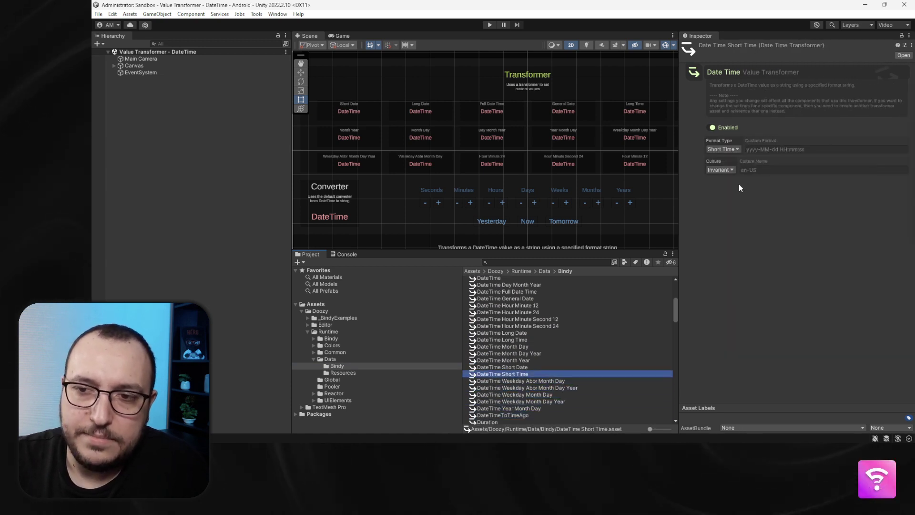
{"action": "left_click", "coordinate": [490, 25]}
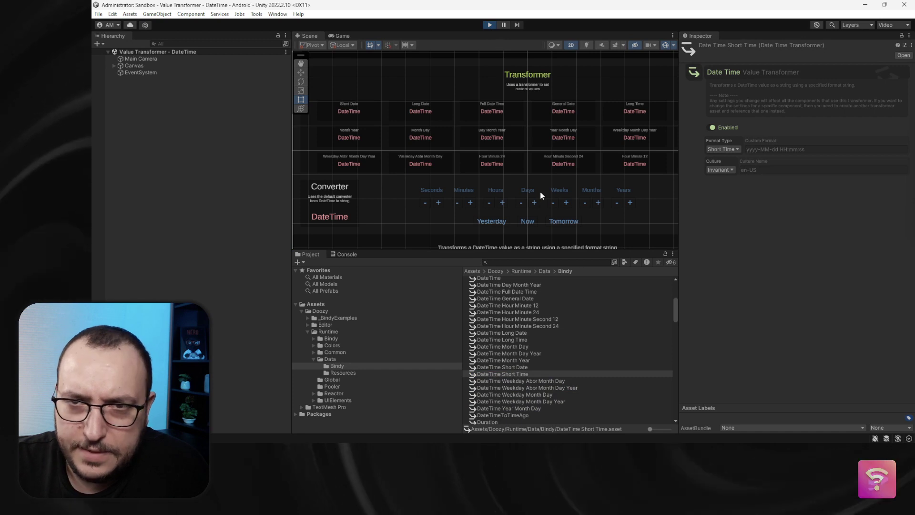
{"action": "left_click", "coordinate": [672, 35]}
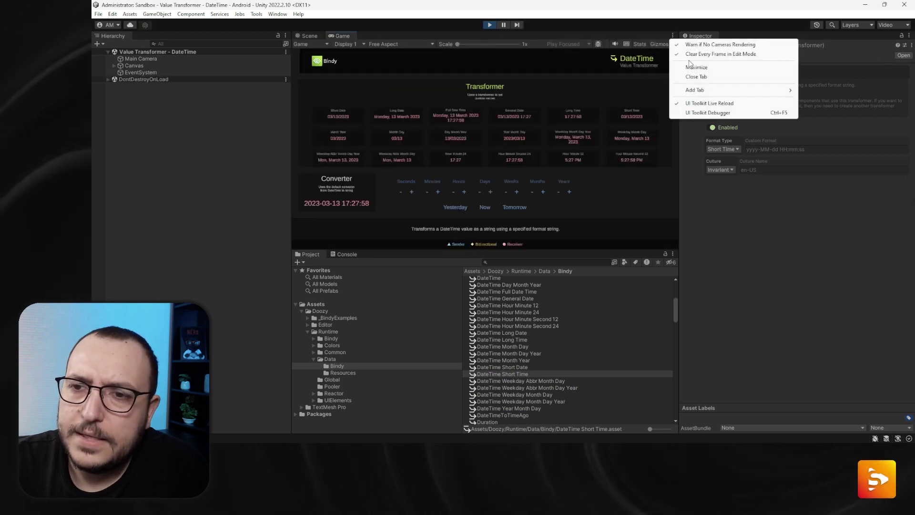
Maximize the Game view and set its resolution to 1920x1080 Landscape.
{"action": "left_click", "coordinate": [692, 65]}
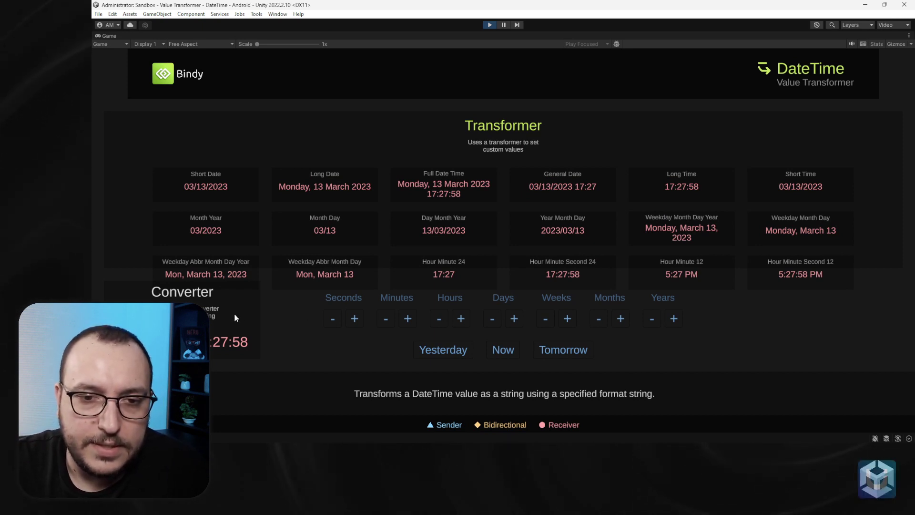
{"action": "left_click", "coordinate": [507, 350]}
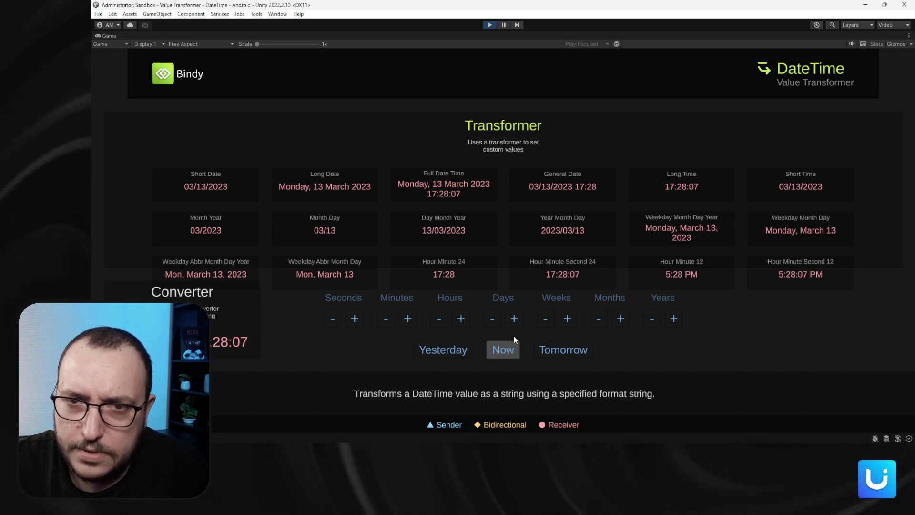
{"action": "left_click", "coordinate": [193, 44]}
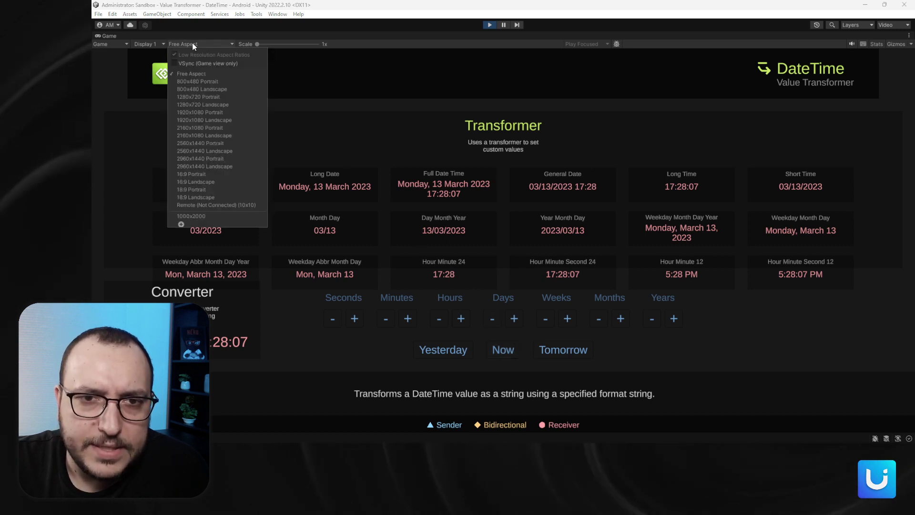
{"action": "left_click", "coordinate": [229, 122]}
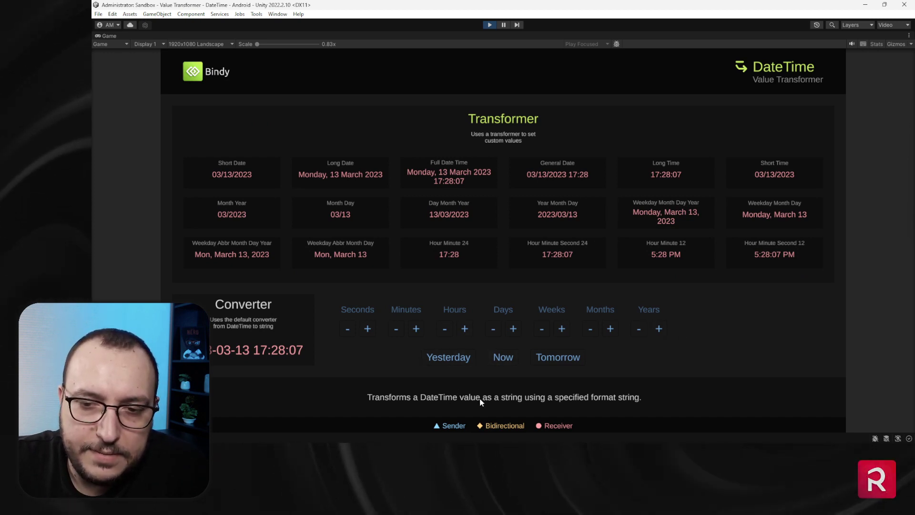
Shift the demo time by minutes and hours, and the date by days, weeks, months and years.
{"action": "left_click", "coordinate": [415, 329]}
{"action": "left_click", "coordinate": [415, 328]}
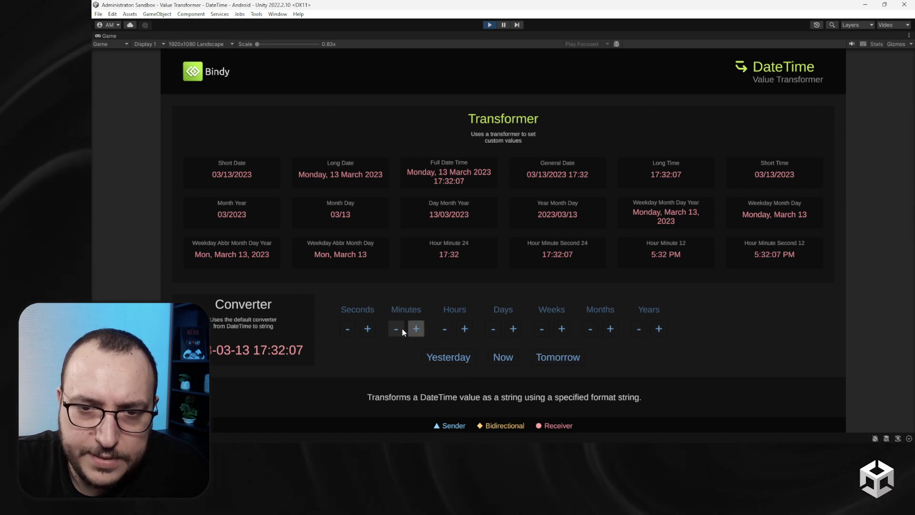
{"action": "left_click", "coordinate": [465, 329]}
{"action": "left_click", "coordinate": [465, 329]}
{"action": "left_click", "coordinate": [465, 329]}
{"action": "left_click", "coordinate": [465, 329]}
{"action": "left_click", "coordinate": [444, 329]}
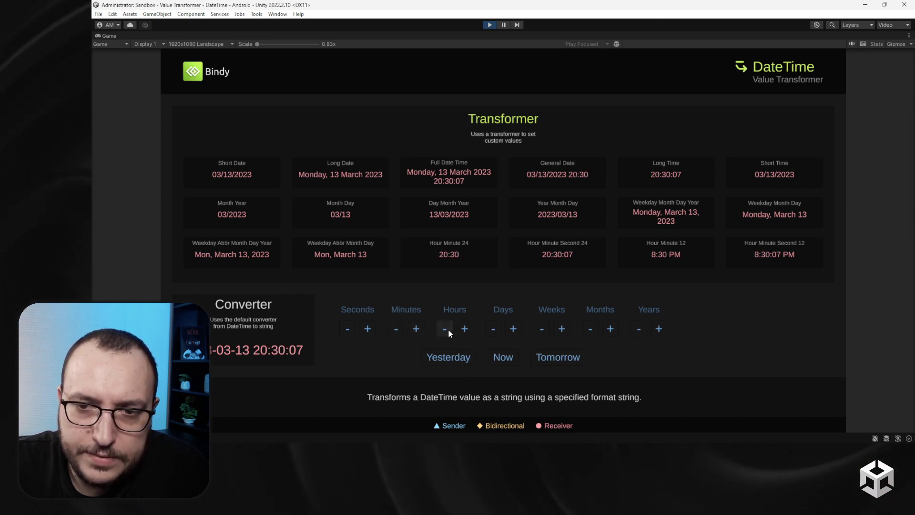
{"action": "left_click", "coordinate": [444, 329]}
{"action": "left_click", "coordinate": [513, 329]}
{"action": "left_click", "coordinate": [513, 329]}
{"action": "left_click", "coordinate": [514, 329]}
{"action": "left_click", "coordinate": [513, 329]}
{"action": "left_click", "coordinate": [514, 328]}
{"action": "left_click", "coordinate": [513, 329]}
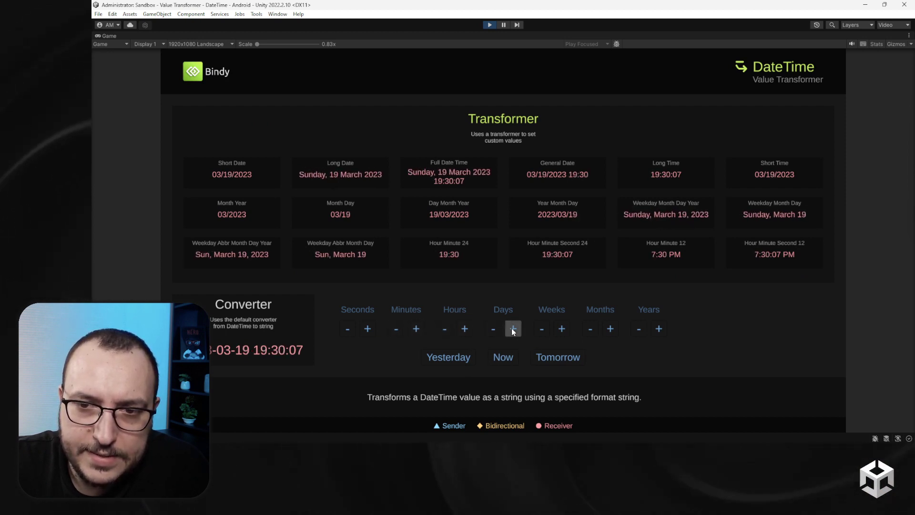
{"action": "left_click", "coordinate": [562, 329]}
{"action": "left_click", "coordinate": [562, 329]}
{"action": "left_click", "coordinate": [562, 328]}
{"action": "left_click", "coordinate": [562, 329]}
{"action": "left_click", "coordinate": [611, 329]}
{"action": "left_click", "coordinate": [610, 329]}
{"action": "left_click", "coordinate": [611, 329]}
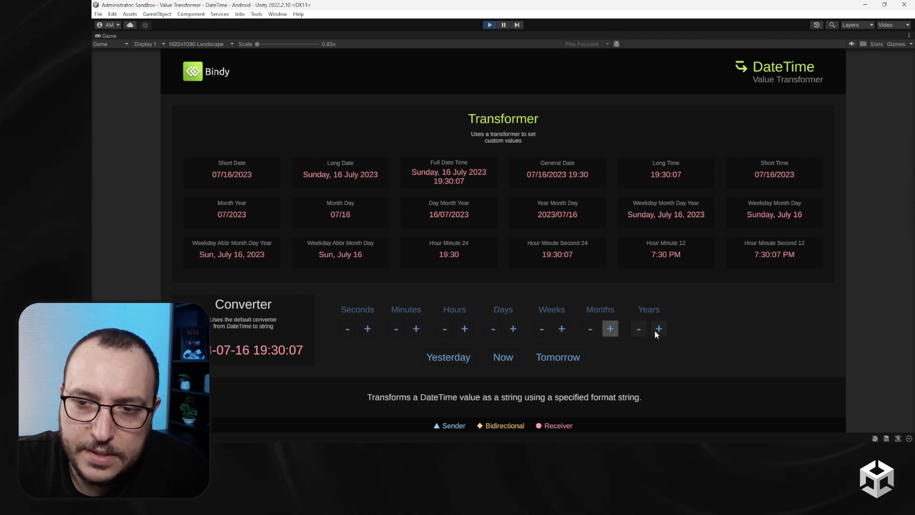
{"action": "left_click", "coordinate": [659, 329]}
{"action": "left_click", "coordinate": [659, 328]}
{"action": "left_click", "coordinate": [659, 329]}
{"action": "left_click", "coordinate": [658, 329]}
{"action": "left_click", "coordinate": [659, 329]}
{"action": "left_click", "coordinate": [659, 329]}
Toggle the date between Now, Tomorrow and Yesterday, ending back on today.
{"action": "left_click", "coordinate": [517, 357]}
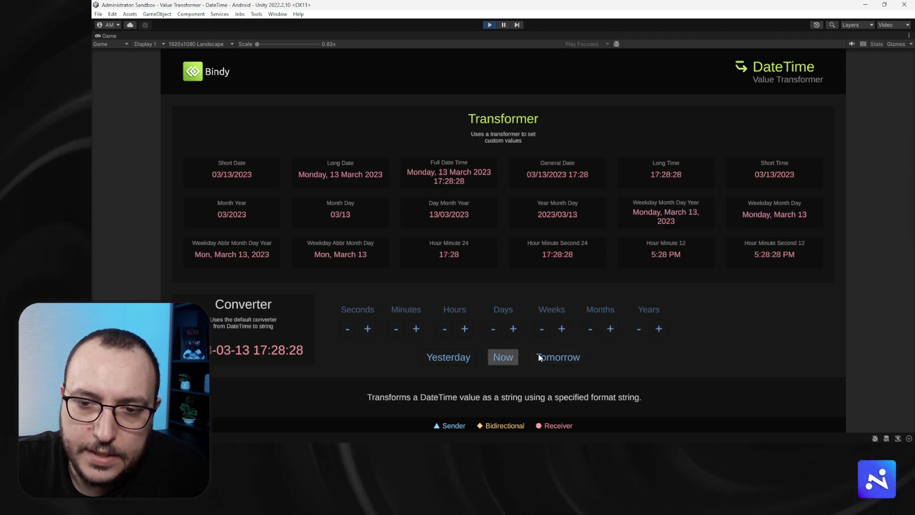
{"action": "left_click", "coordinate": [553, 357]}
{"action": "left_click", "coordinate": [445, 354]}
{"action": "left_click", "coordinate": [445, 354]}
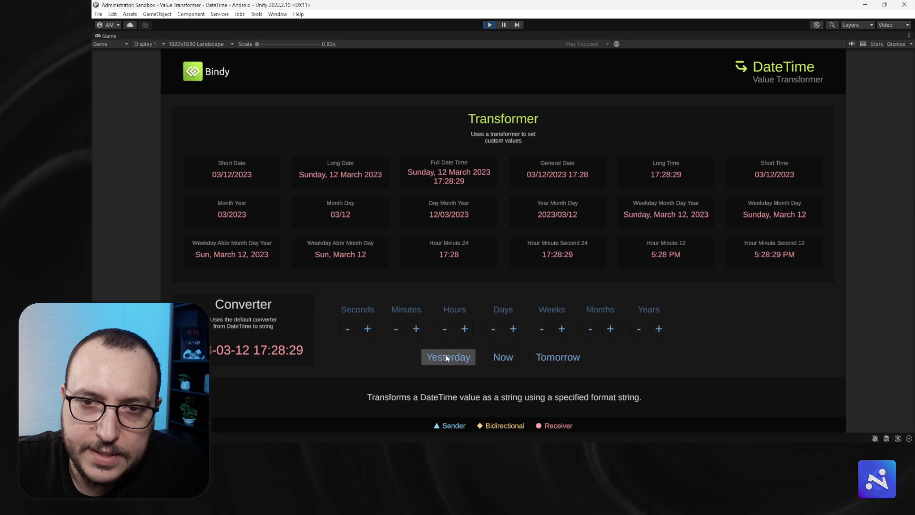
{"action": "left_click", "coordinate": [553, 358]}
{"action": "left_click", "coordinate": [553, 357]}
{"action": "left_click", "coordinate": [466, 362]}
{"action": "left_click", "coordinate": [466, 361]}
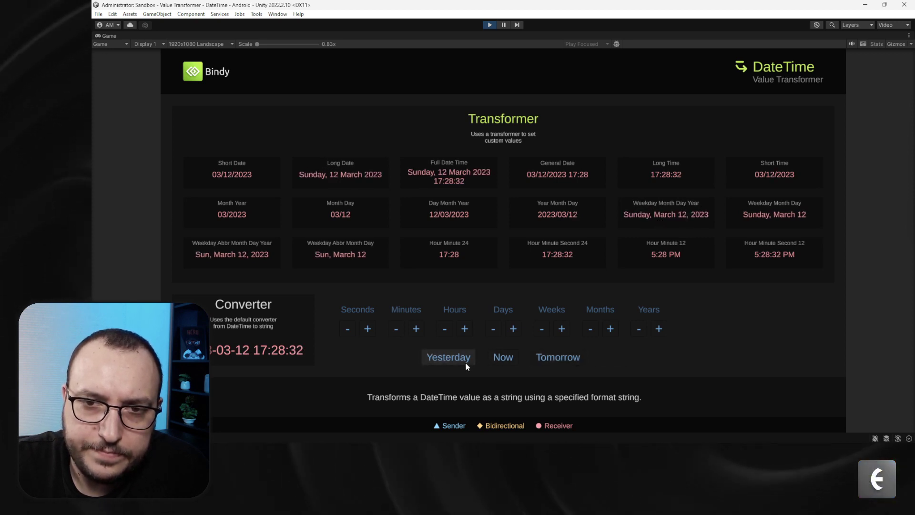
{"action": "left_click", "coordinate": [552, 363]}
{"action": "left_click", "coordinate": [552, 362]}
{"action": "left_click", "coordinate": [514, 359]}
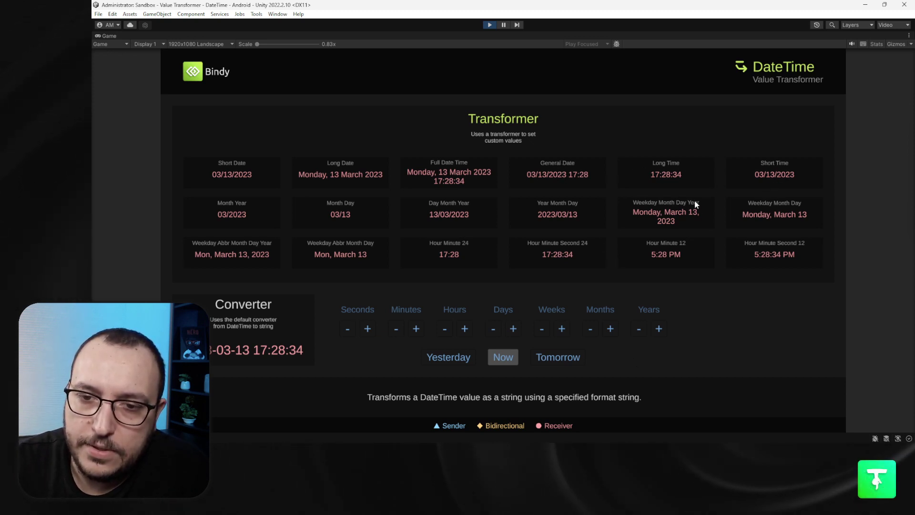
Refresh the displays to the current time repeatedly, then stop the running demo.
{"action": "left_click", "coordinate": [504, 359]}
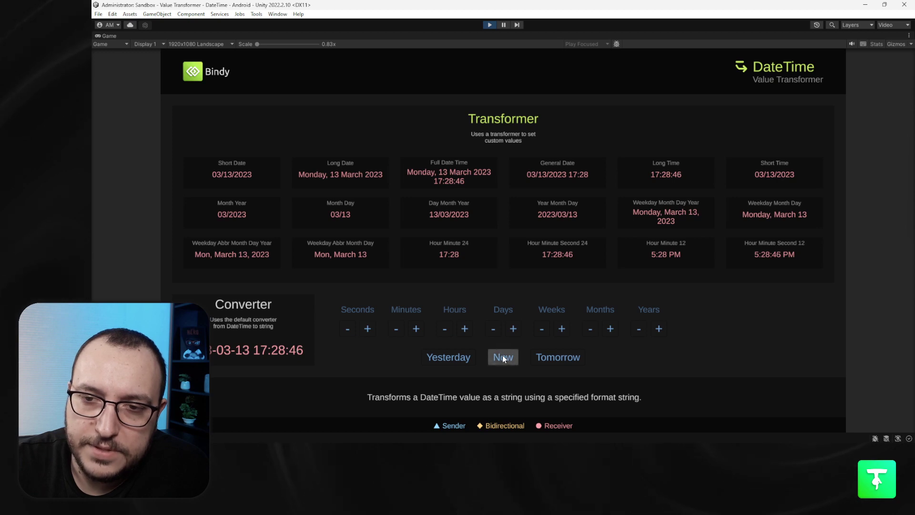
{"action": "left_click", "coordinate": [504, 359]}
{"action": "left_click", "coordinate": [503, 356]}
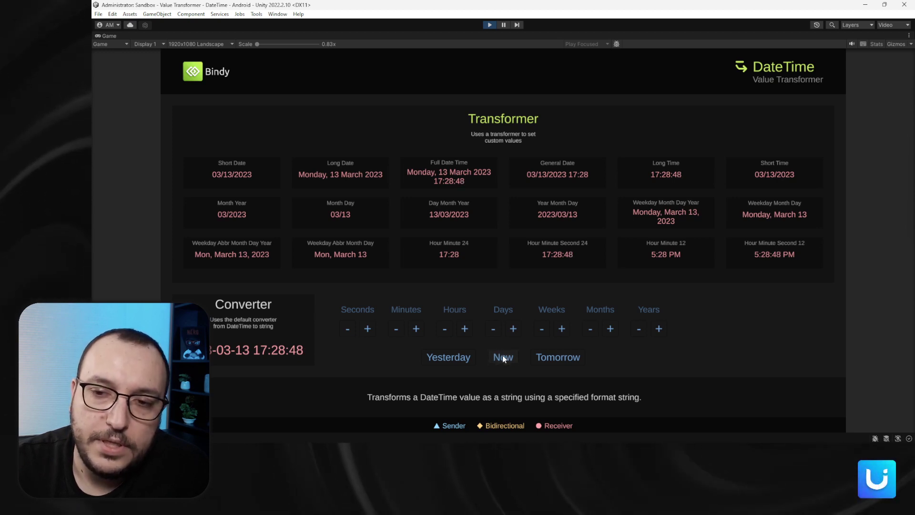
{"action": "left_click", "coordinate": [503, 358]}
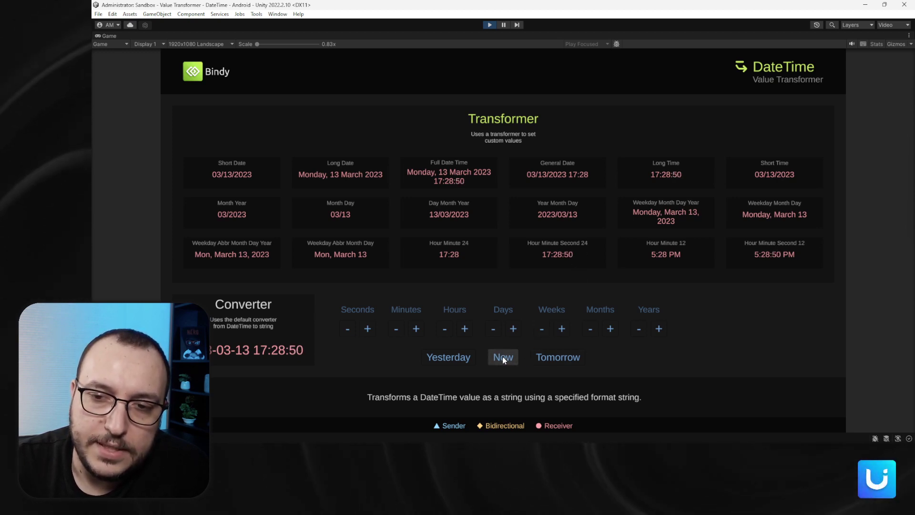
{"action": "left_click", "coordinate": [503, 358]}
{"action": "left_click", "coordinate": [503, 357]}
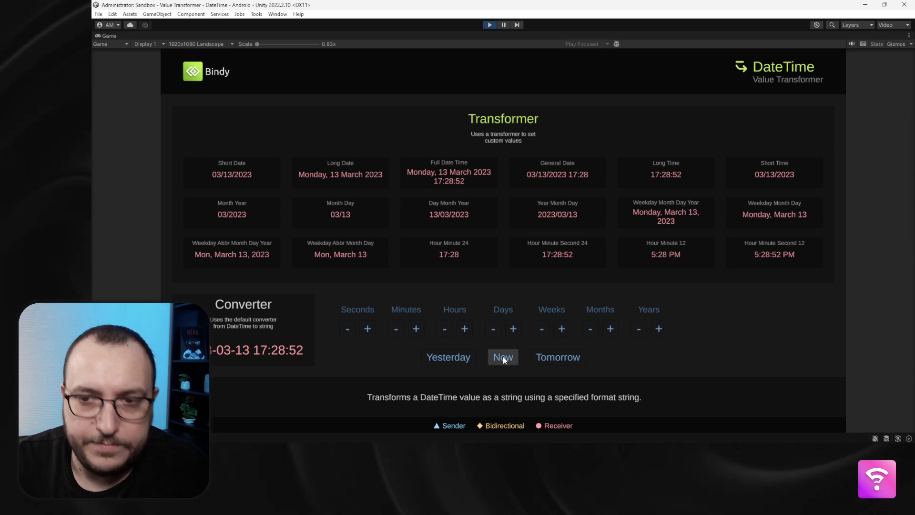
{"action": "left_click", "coordinate": [503, 358]}
{"action": "left_click", "coordinate": [503, 357]}
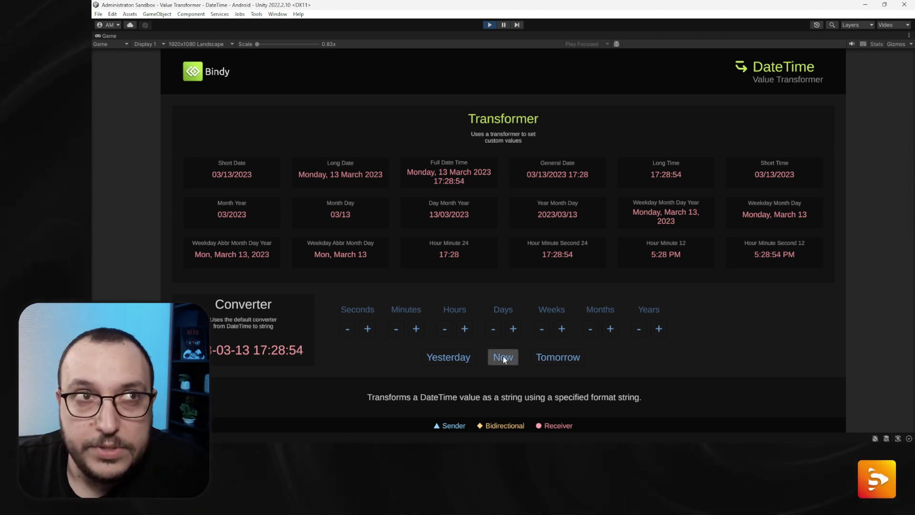
{"action": "left_click", "coordinate": [503, 358]}
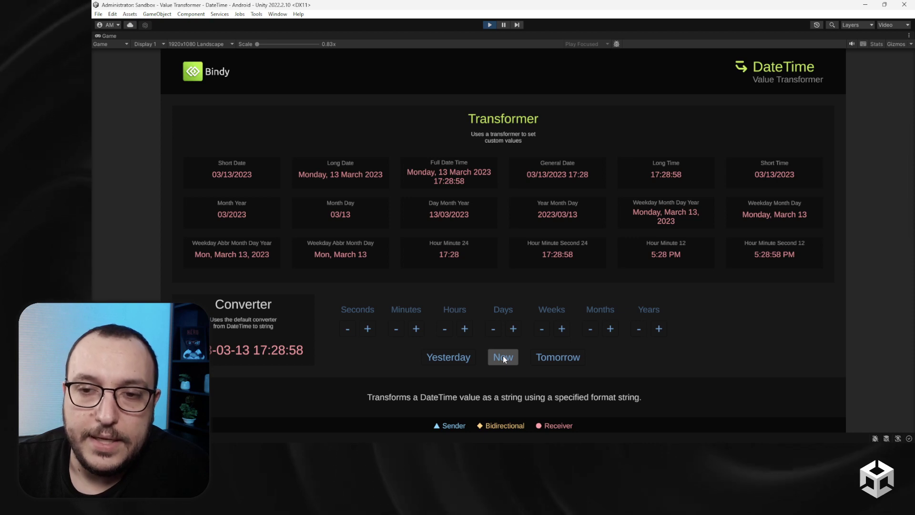
{"action": "left_click", "coordinate": [502, 357]}
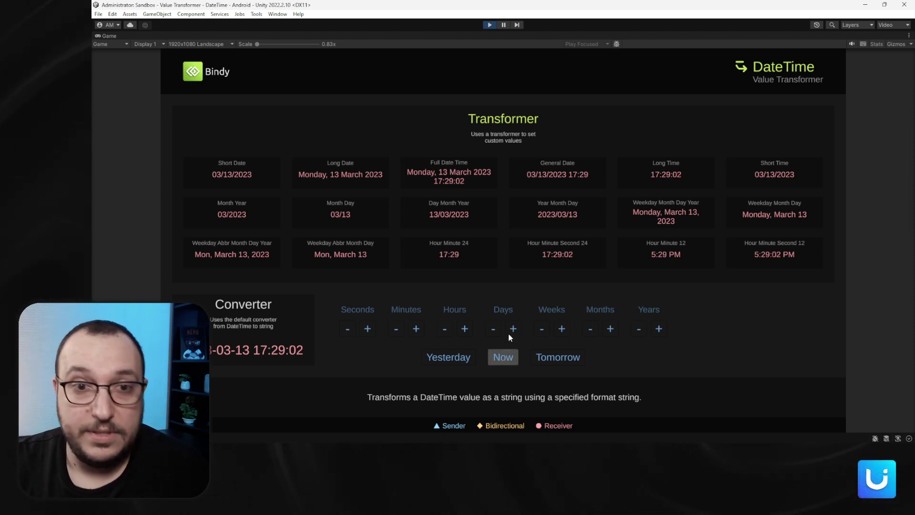
{"action": "left_click", "coordinate": [492, 27]}
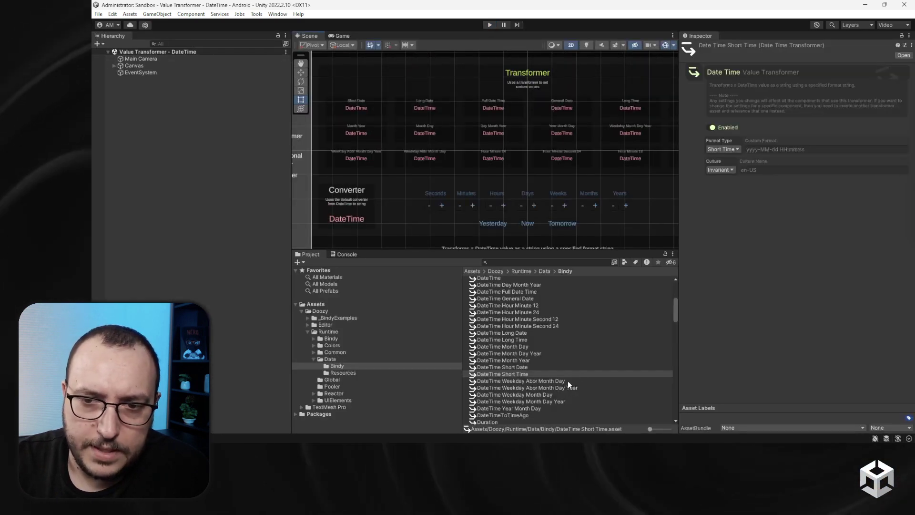
Load the DateTimeToTimeAgo example scene from _BindyExamples and select its transformer asset in Runtime/Data/Bindy.
{"action": "left_click", "coordinate": [341, 317]}
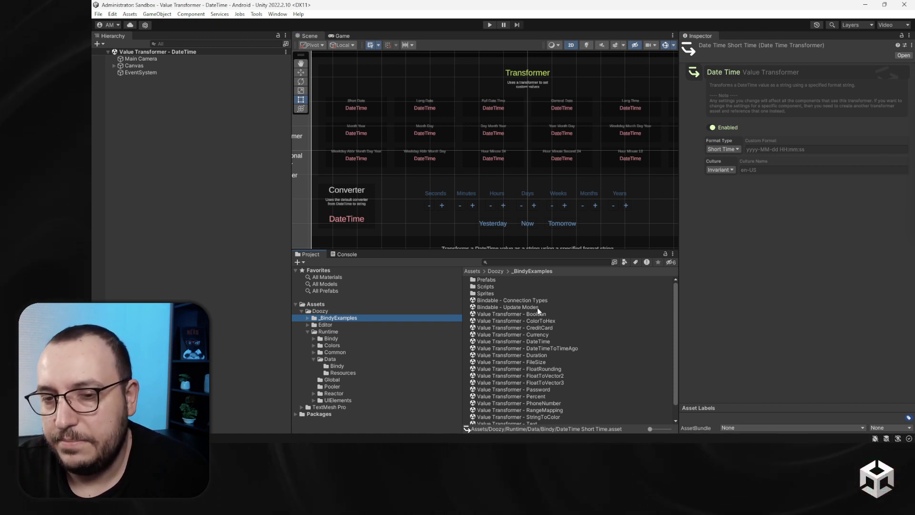
{"action": "double_click", "coordinate": [559, 348]}
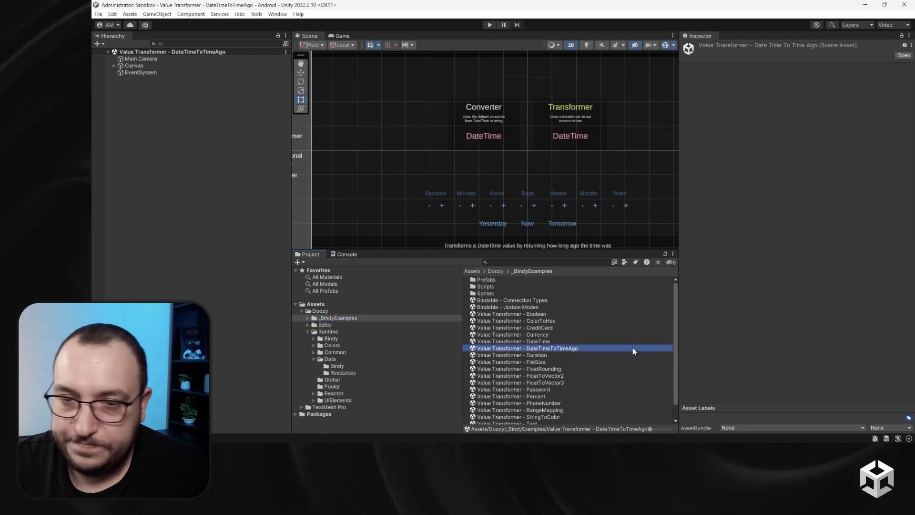
{"action": "left_click", "coordinate": [337, 367]}
{"action": "scroll", "coordinate": [554, 364], "scroll_direction": "down", "scroll_amount": 3}
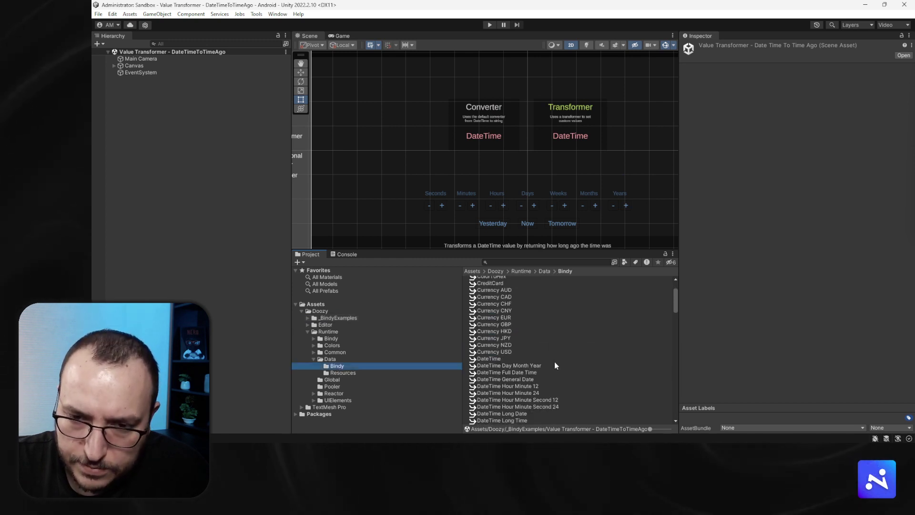
{"action": "scroll", "coordinate": [554, 361], "scroll_direction": "down", "scroll_amount": 2}
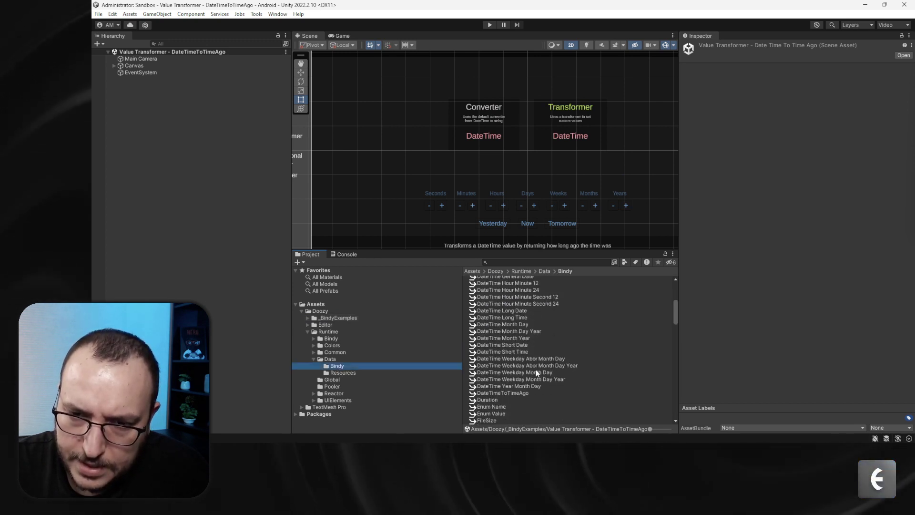
{"action": "left_click", "coordinate": [517, 392]}
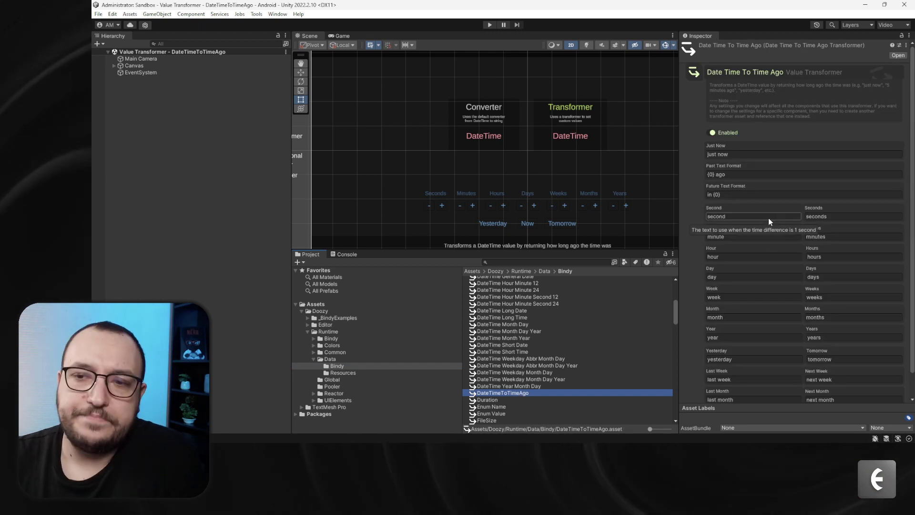
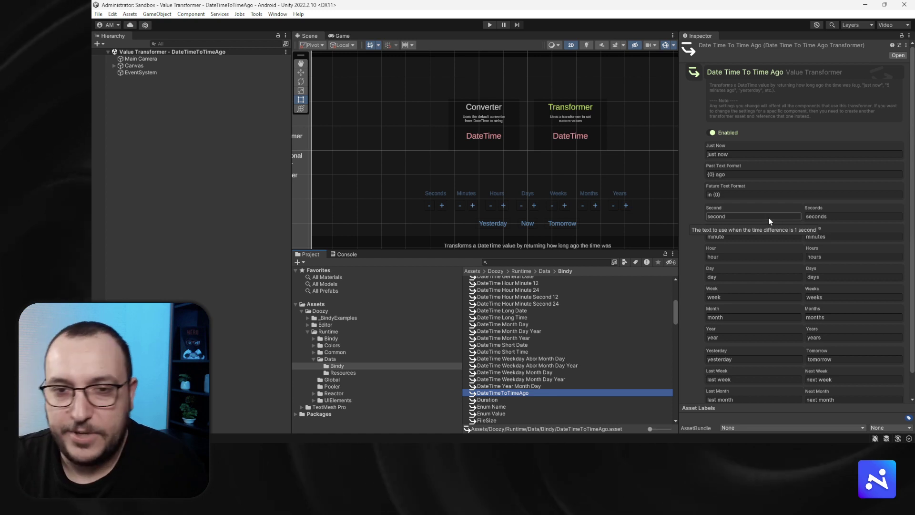
Enter Play mode to run the DateTime to Time Ago demo scene.
{"action": "left_click", "coordinate": [490, 25]}
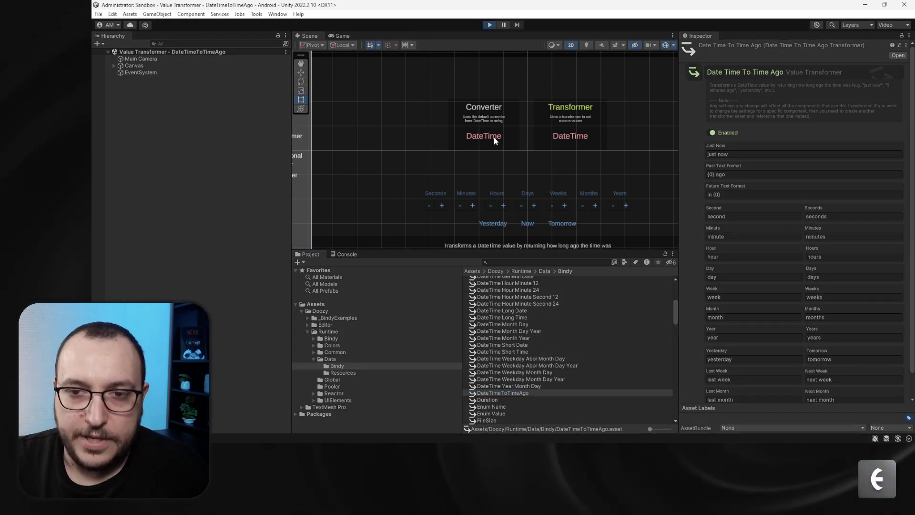
Maximize the Game view, then step the date back four minutes and two hours.
{"action": "left_click", "coordinate": [673, 36]}
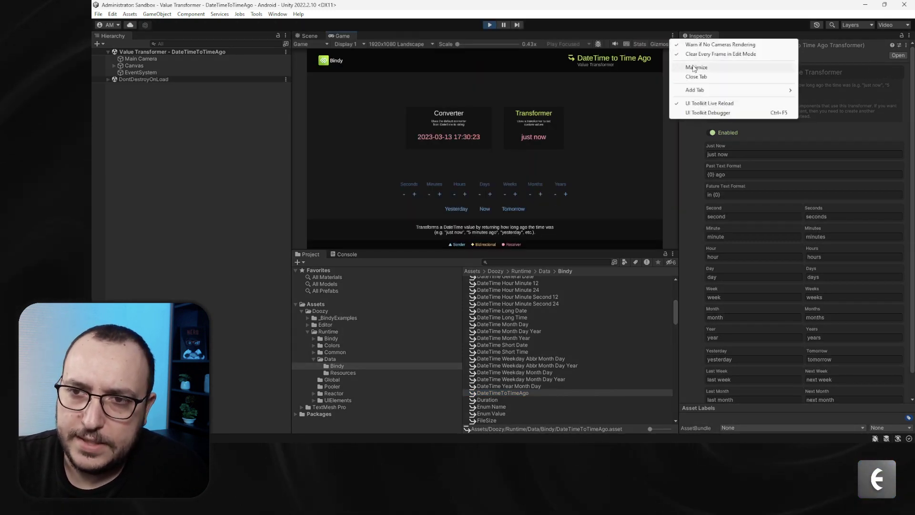
{"action": "left_click", "coordinate": [701, 67]}
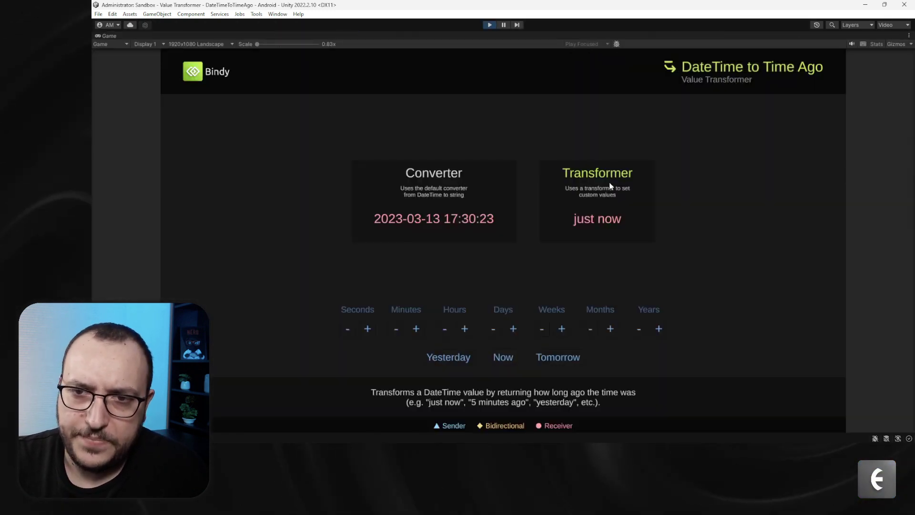
{"action": "left_click", "coordinate": [395, 329]}
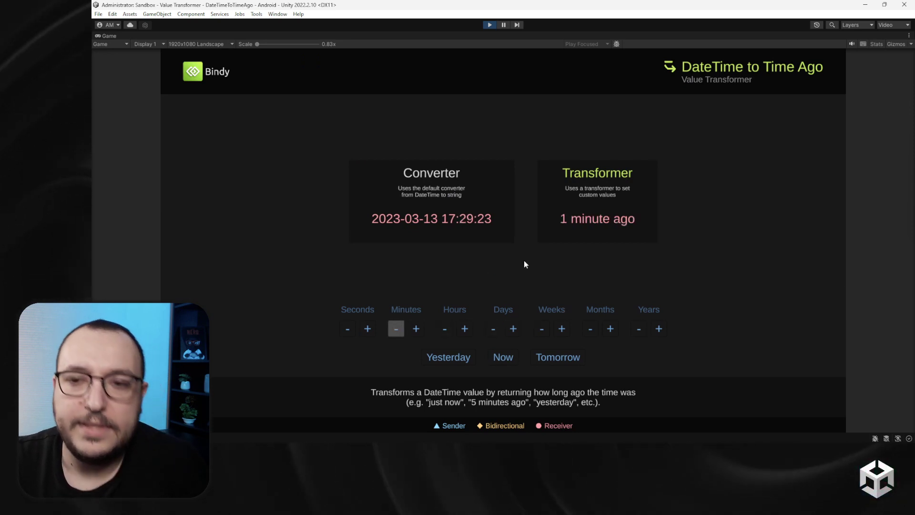
{"action": "left_click", "coordinate": [396, 328]}
{"action": "left_click", "coordinate": [397, 328]}
{"action": "left_click", "coordinate": [396, 328]}
{"action": "left_click", "coordinate": [397, 328]}
{"action": "left_click", "coordinate": [397, 330]}
{"action": "left_click", "coordinate": [398, 330]}
{"action": "left_click", "coordinate": [397, 330]}
{"action": "left_click", "coordinate": [397, 330]}
{"action": "left_click", "coordinate": [398, 330]}
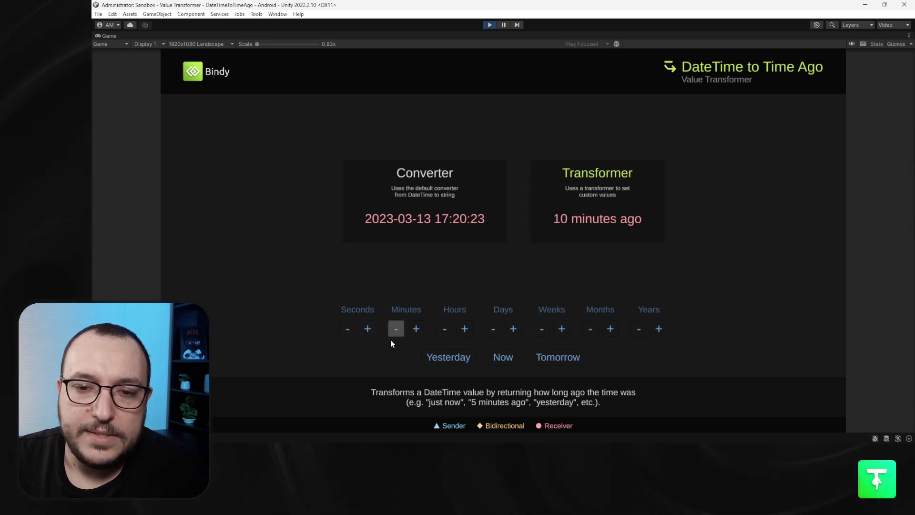
{"action": "left_click", "coordinate": [446, 328]}
{"action": "left_click", "coordinate": [446, 329]}
{"action": "left_click", "coordinate": [446, 329]}
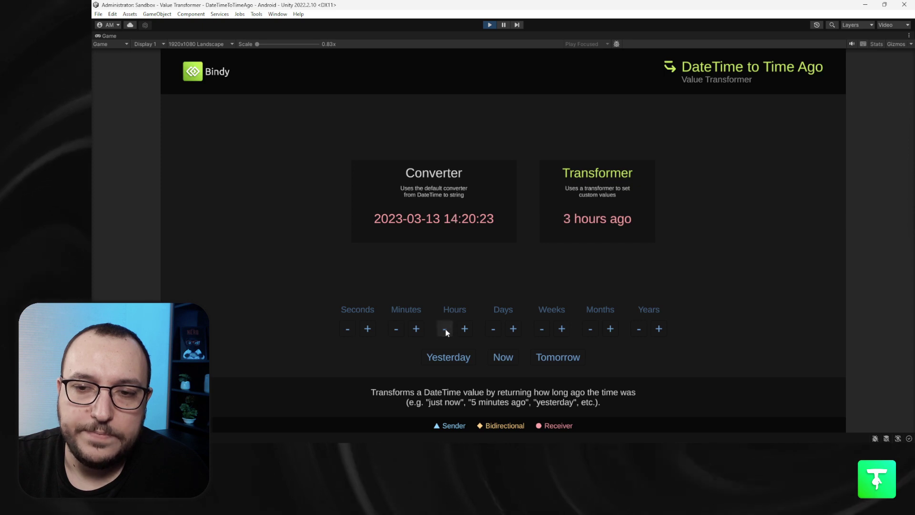
Step the date back by days, briefly to yesterday, then by weeks toward three weeks ago.
{"action": "left_click", "coordinate": [494, 330]}
{"action": "left_click", "coordinate": [494, 330]}
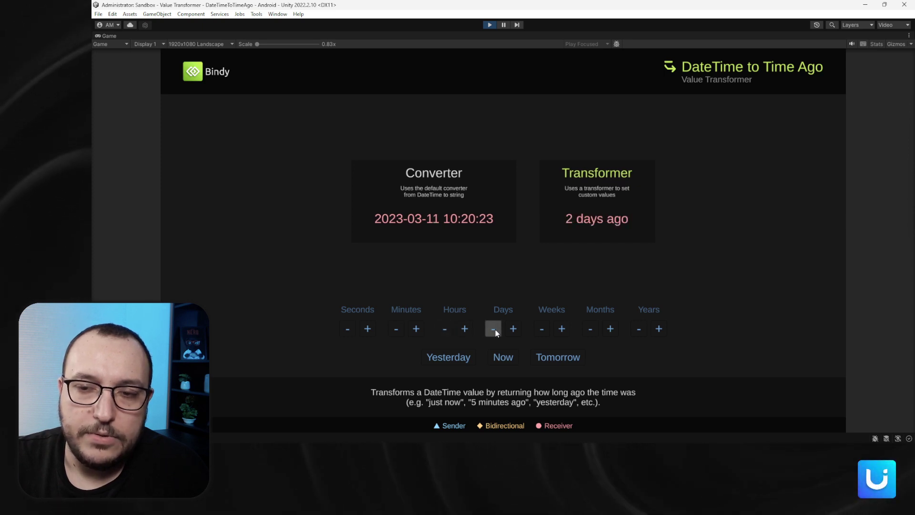
{"action": "left_click", "coordinate": [512, 329]}
{"action": "left_click", "coordinate": [494, 330]}
{"action": "left_click", "coordinate": [494, 329]}
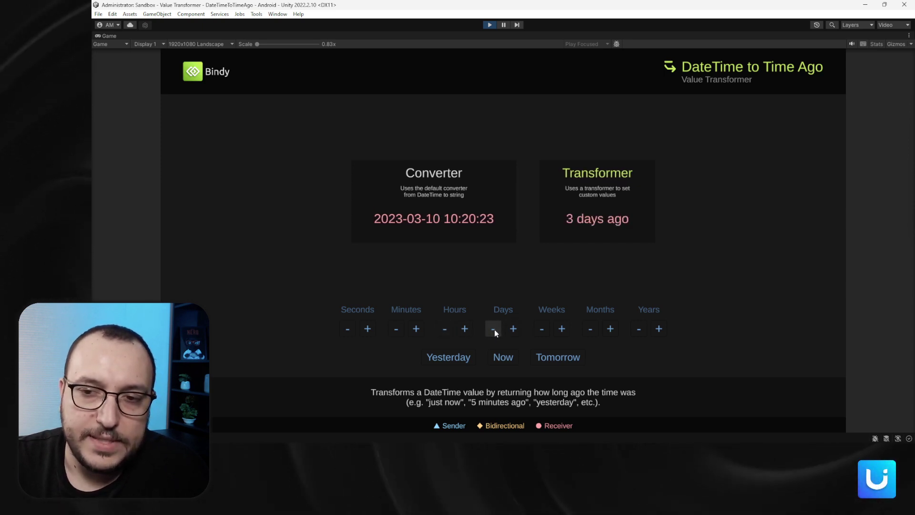
{"action": "left_click", "coordinate": [494, 329]}
{"action": "left_click", "coordinate": [494, 329]}
{"action": "left_click", "coordinate": [494, 329]}
{"action": "left_click", "coordinate": [494, 329]}
{"action": "left_click", "coordinate": [494, 329]}
{"action": "left_click", "coordinate": [494, 329]}
{"action": "left_click", "coordinate": [494, 329]}
{"action": "left_click", "coordinate": [494, 330]}
{"action": "left_click", "coordinate": [494, 330]}
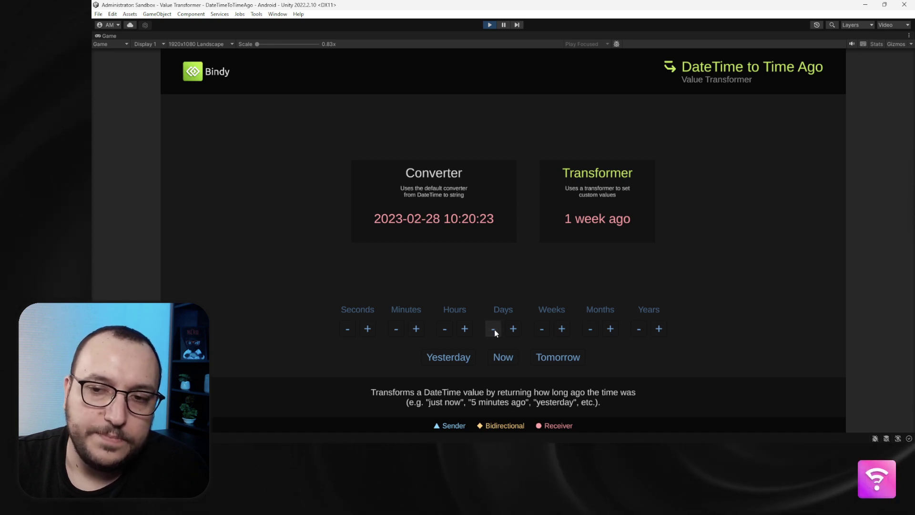
{"action": "left_click", "coordinate": [494, 329]}
{"action": "left_click", "coordinate": [494, 329]}
{"action": "left_click", "coordinate": [494, 329]}
{"action": "left_click", "coordinate": [535, 329]}
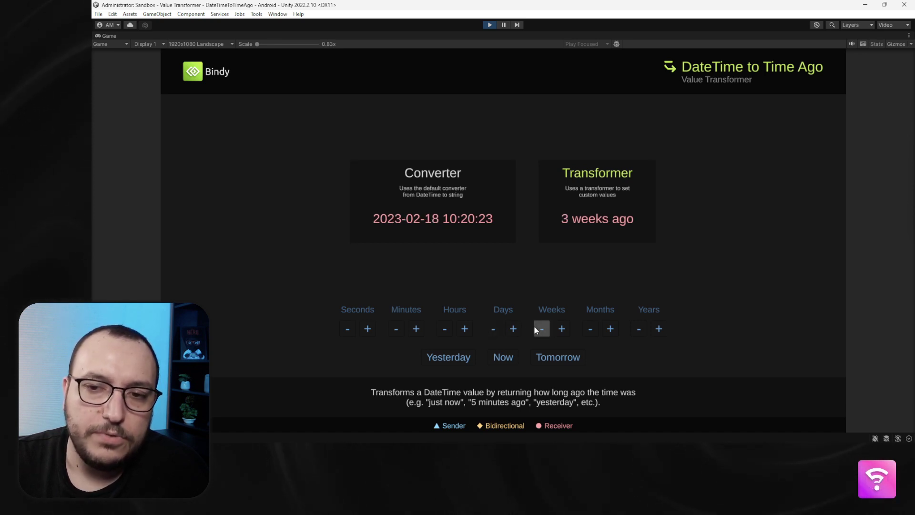
{"action": "left_click", "coordinate": [536, 329]}
Take several months and three years off the date, then reset it to Now.
{"action": "left_click", "coordinate": [586, 330]}
{"action": "left_click", "coordinate": [587, 330]}
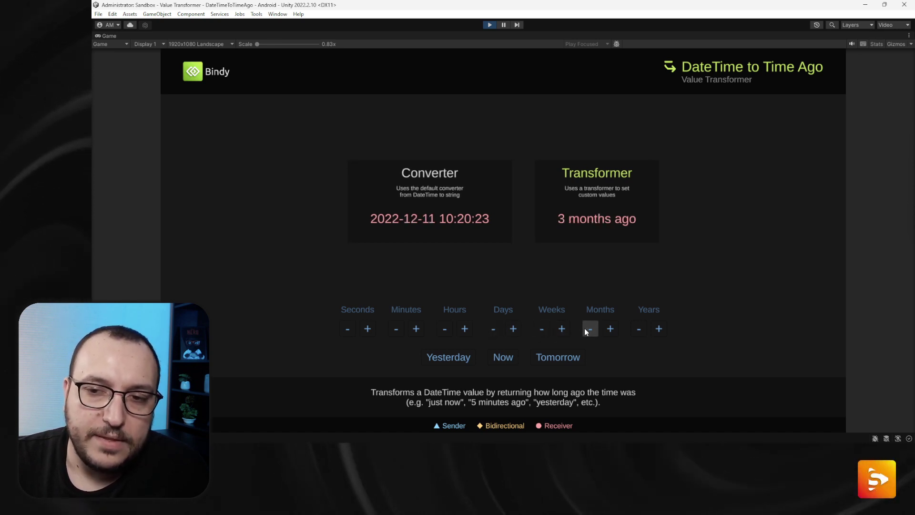
{"action": "left_click", "coordinate": [586, 330]}
{"action": "left_click", "coordinate": [586, 329]}
{"action": "left_click", "coordinate": [596, 328]}
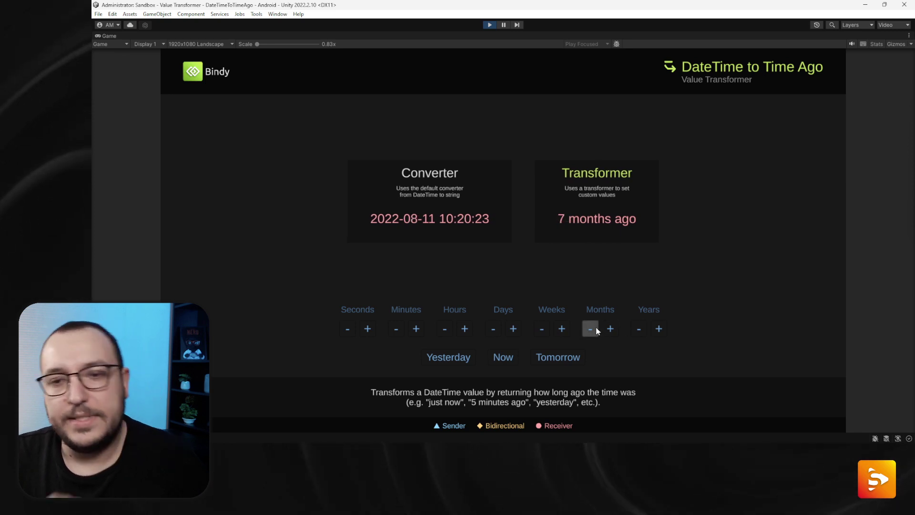
{"action": "left_click", "coordinate": [596, 328]}
{"action": "left_click", "coordinate": [596, 328]}
{"action": "left_click", "coordinate": [596, 328]}
{"action": "left_click", "coordinate": [596, 328]}
{"action": "left_click", "coordinate": [596, 328]}
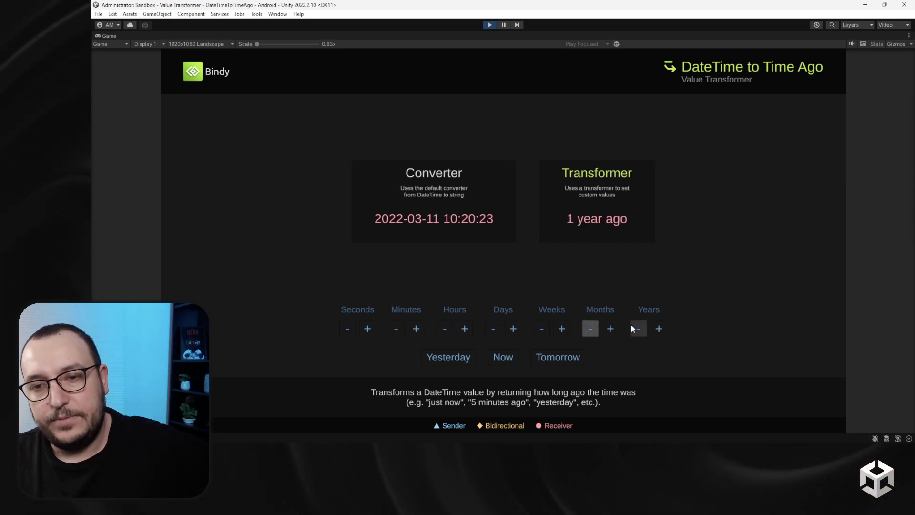
{"action": "left_click", "coordinate": [593, 329]}
{"action": "left_click", "coordinate": [635, 330]}
{"action": "left_click", "coordinate": [635, 330]}
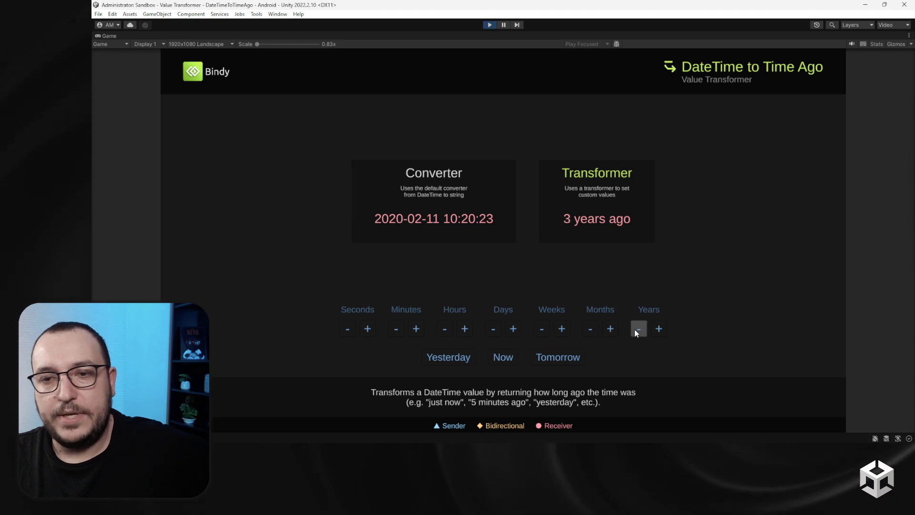
{"action": "left_click", "coordinate": [635, 330]}
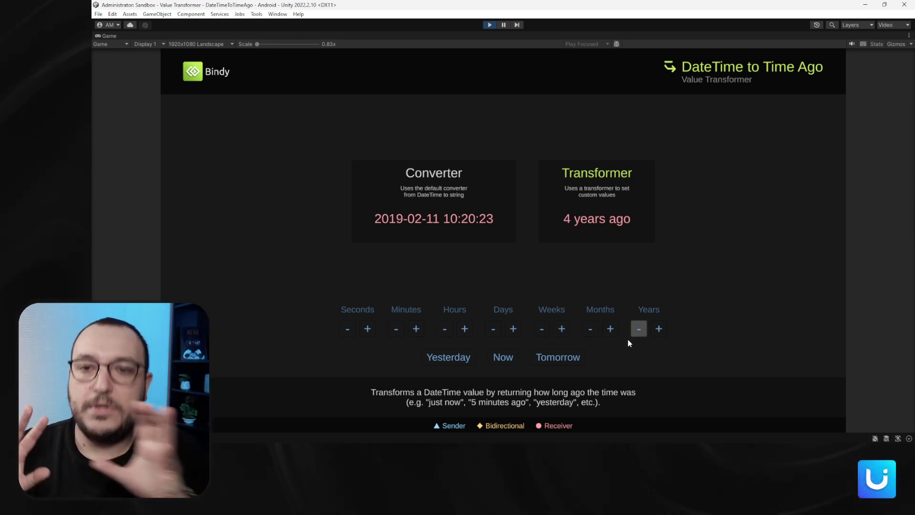
{"action": "left_click", "coordinate": [499, 358]}
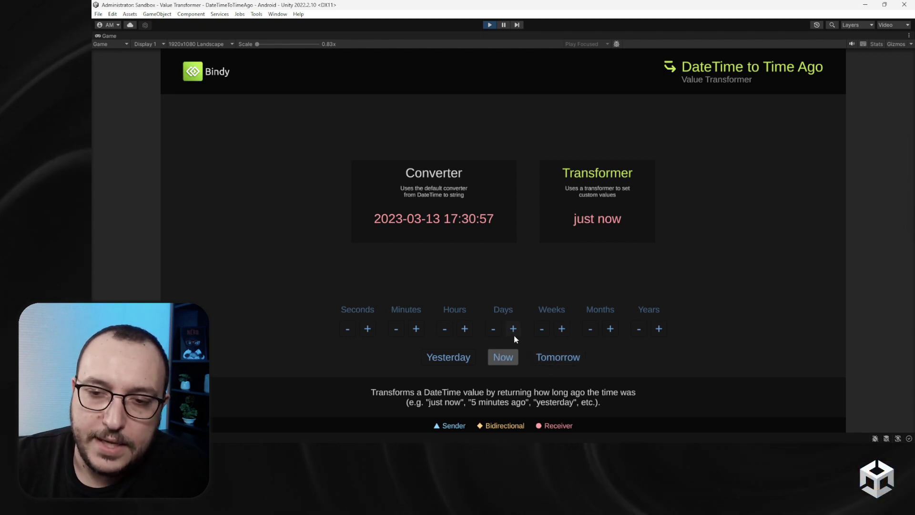
Nudge the demo date forward and back by seconds.
{"action": "left_click", "coordinate": [368, 329]}
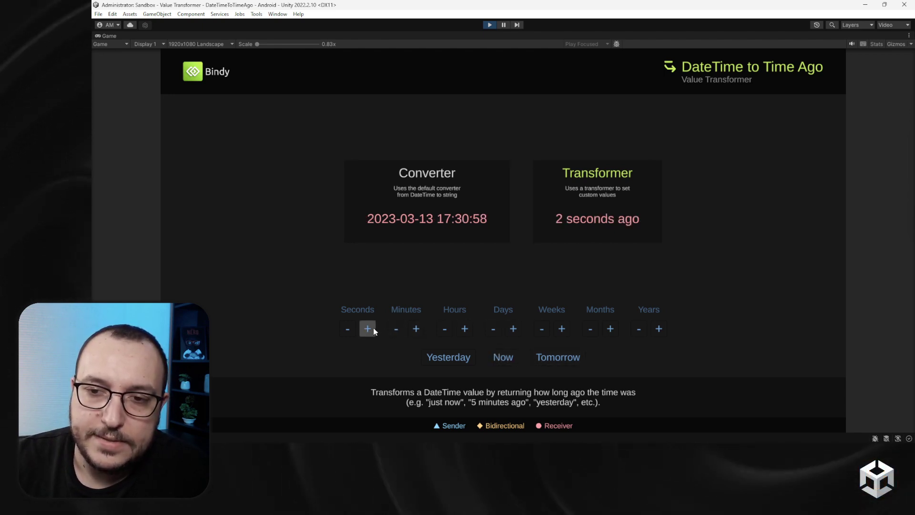
{"action": "double_click", "coordinate": [368, 329]}
{"action": "double_click", "coordinate": [373, 327]}
{"action": "left_click", "coordinate": [353, 328]}
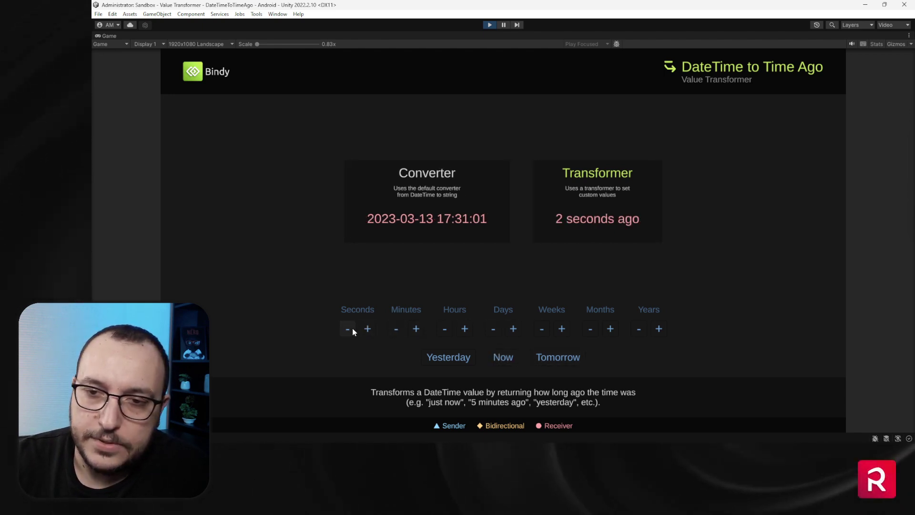
{"action": "double_click", "coordinate": [353, 328]}
{"action": "left_click", "coordinate": [352, 328]}
{"action": "double_click", "coordinate": [367, 329]}
{"action": "double_click", "coordinate": [367, 329]}
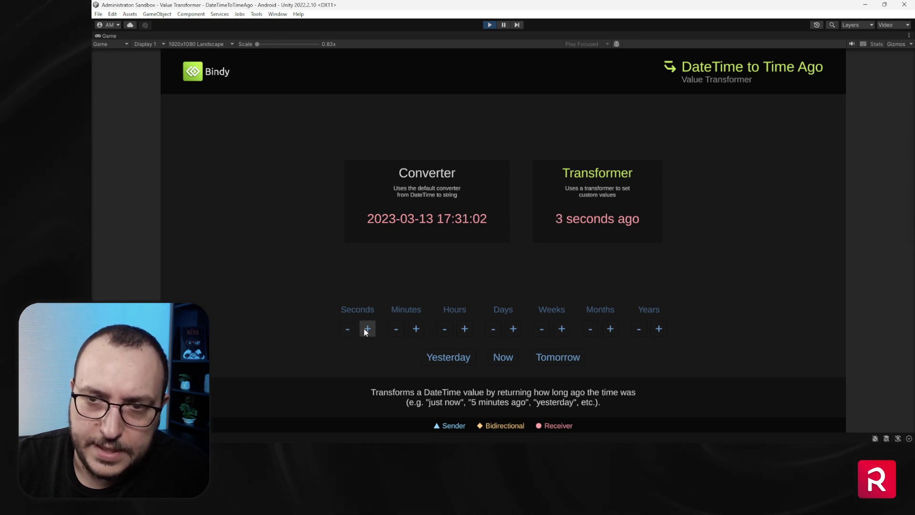
{"action": "double_click", "coordinate": [367, 329]}
{"action": "left_click", "coordinate": [367, 329]}
{"action": "left_click", "coordinate": [367, 329]}
{"action": "left_click", "coordinate": [366, 329]}
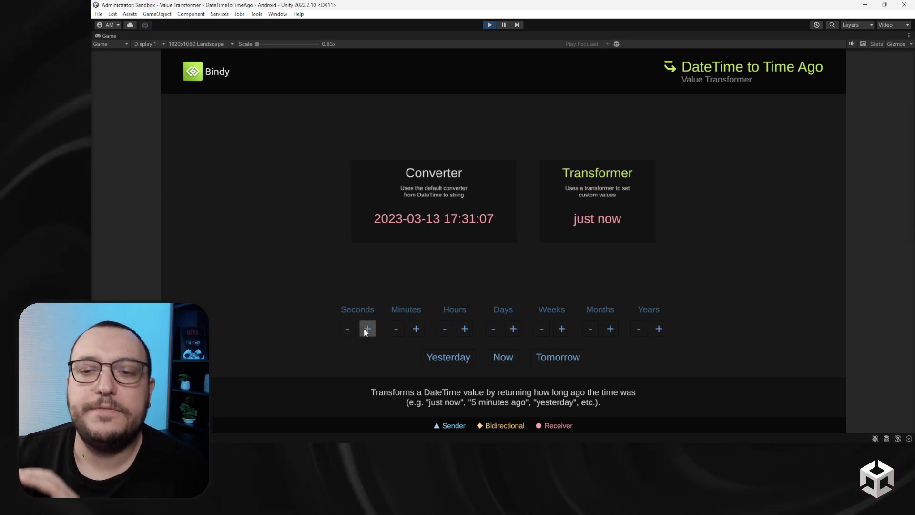
{"action": "left_click", "coordinate": [367, 329]}
Move the date into the future by minutes and hours, then set it to tomorrow.
{"action": "double_click", "coordinate": [416, 329]}
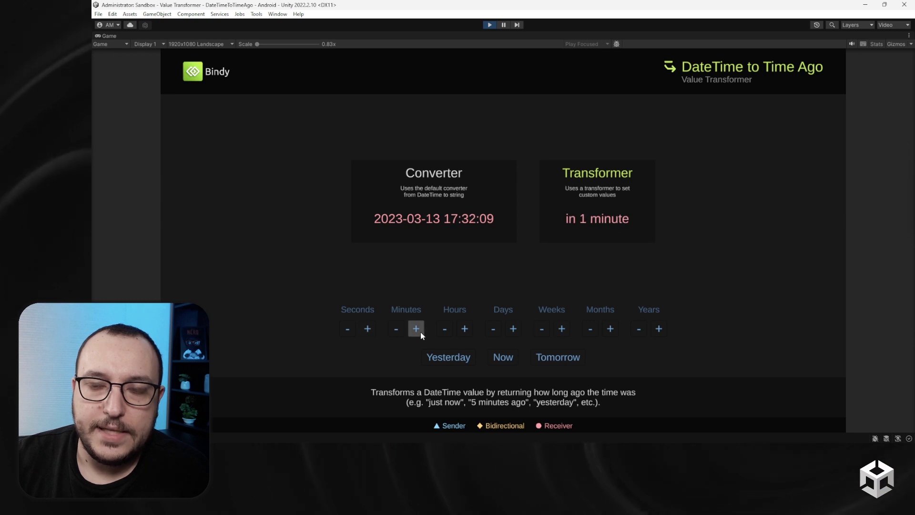
{"action": "left_click", "coordinate": [419, 330]}
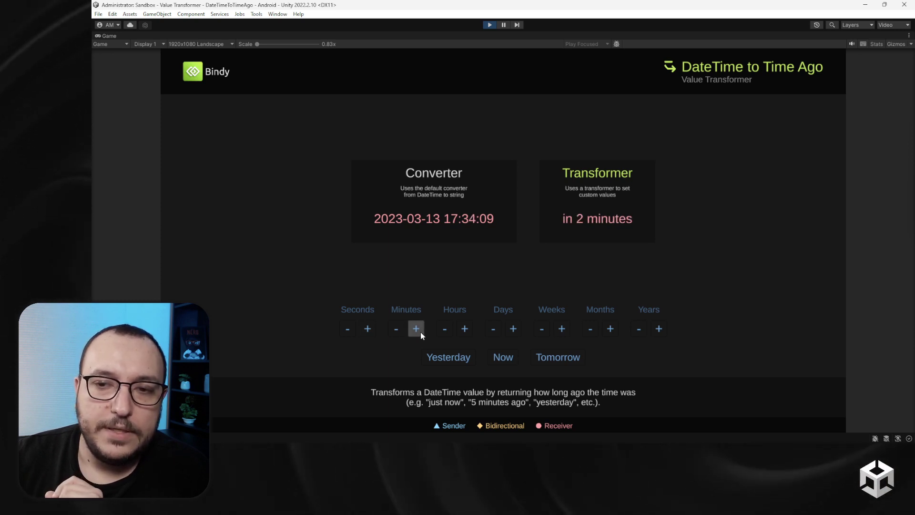
{"action": "left_click", "coordinate": [462, 330]}
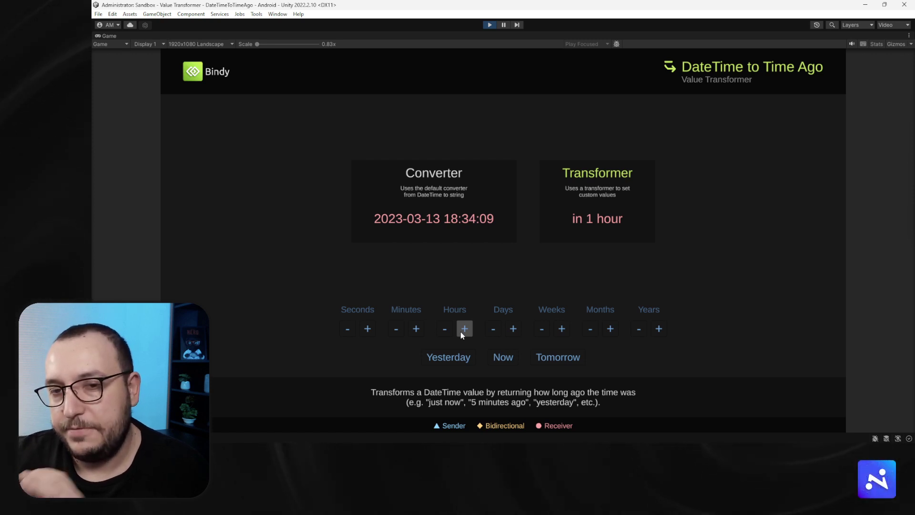
{"action": "left_click", "coordinate": [461, 331]}
{"action": "double_click", "coordinate": [461, 331]}
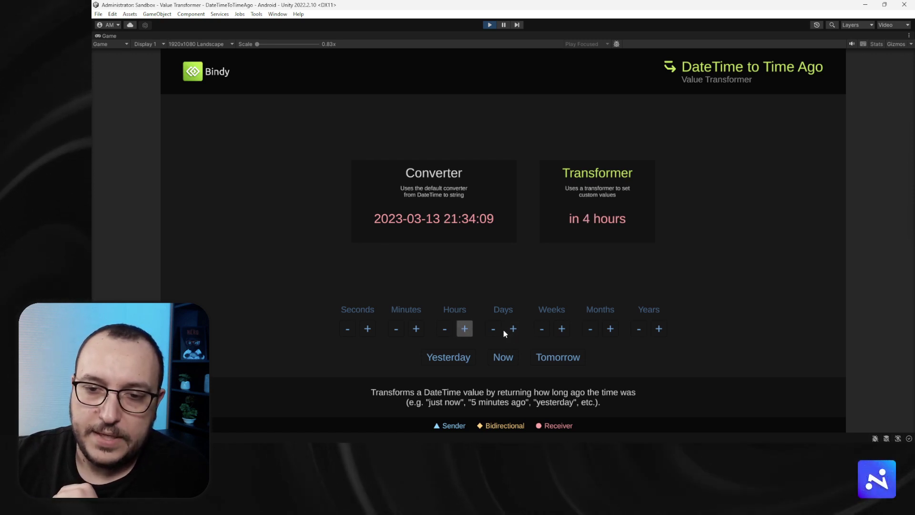
{"action": "left_click", "coordinate": [512, 330]}
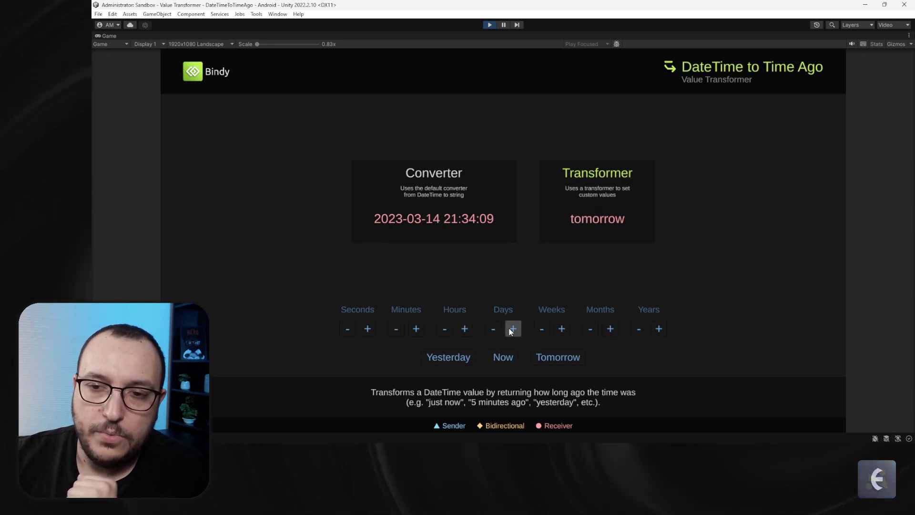
{"action": "left_click", "coordinate": [562, 361]}
Add a week, take three days off, then add several days back to the date.
{"action": "left_click", "coordinate": [562, 330]}
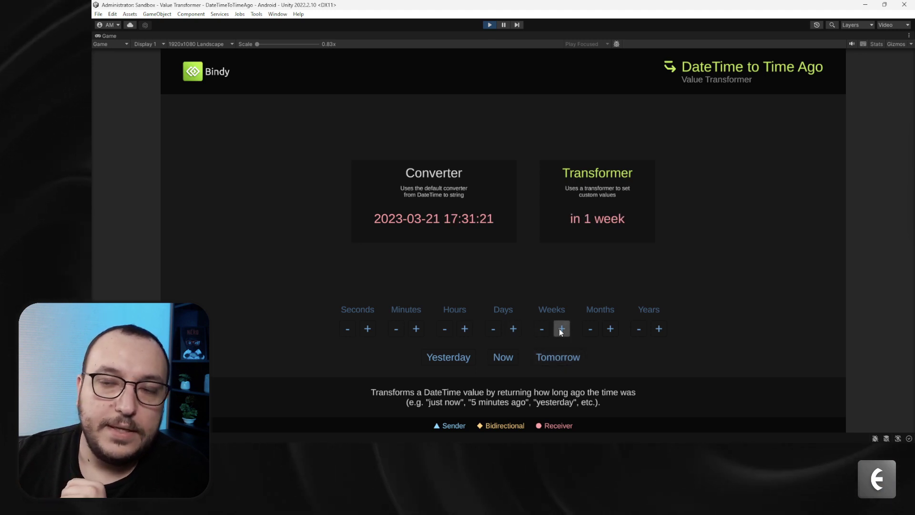
{"action": "left_click", "coordinate": [493, 329]}
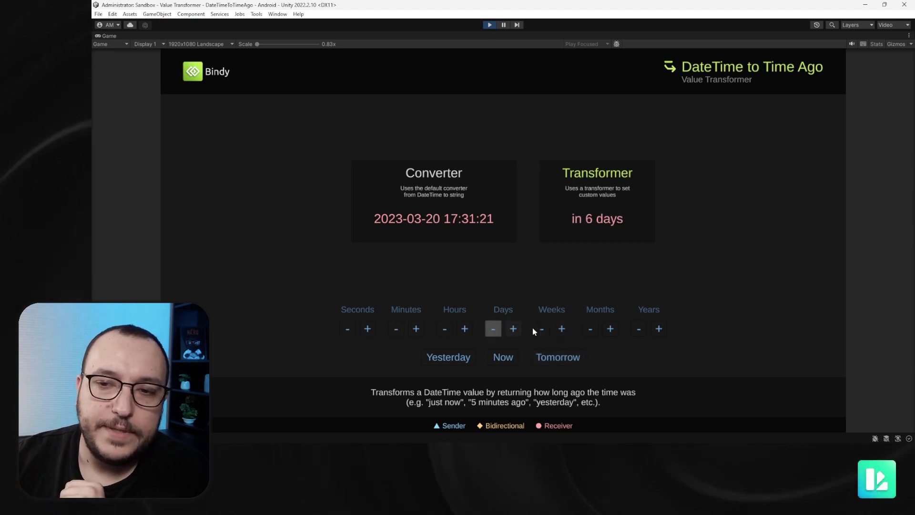
{"action": "double_click", "coordinate": [493, 330]}
{"action": "triple_click", "coordinate": [509, 330]}
{"action": "left_click", "coordinate": [507, 330]}
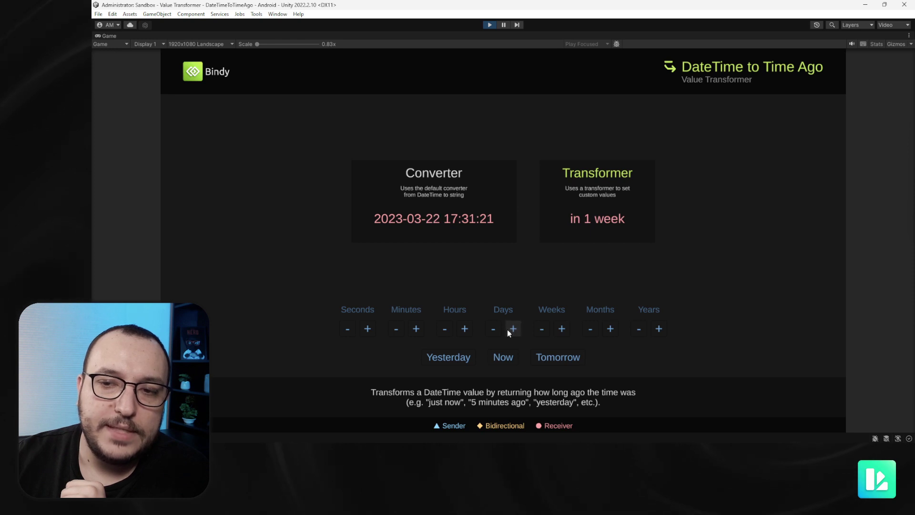
{"action": "triple_click", "coordinate": [509, 329]}
{"action": "triple_click", "coordinate": [512, 328]}
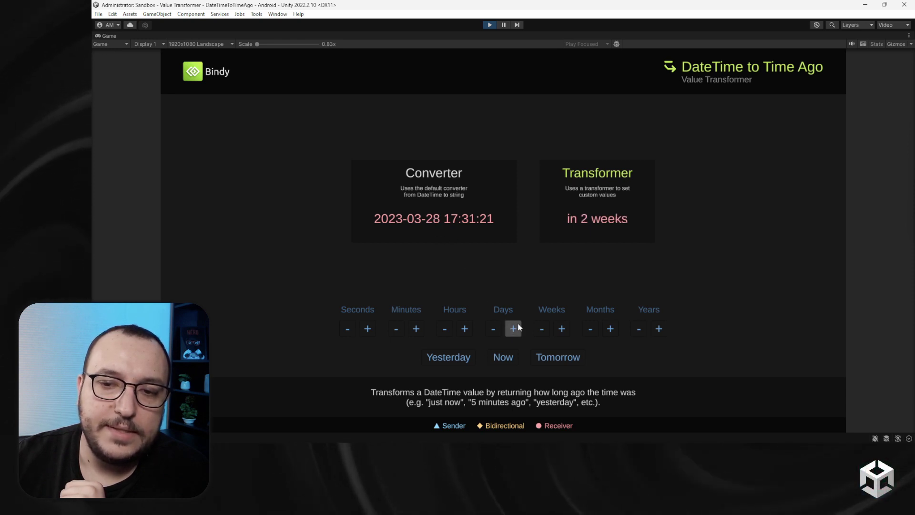
{"action": "double_click", "coordinate": [515, 329]}
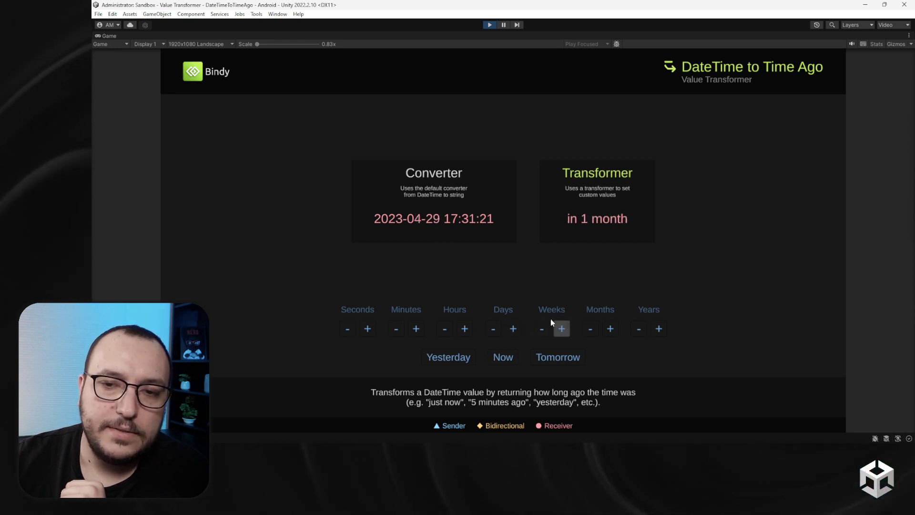
Advance the date by two weeks, many months and a year to 'in 2 years', then stop playing.
{"action": "double_click", "coordinate": [559, 329]}
{"action": "left_click", "coordinate": [607, 329]}
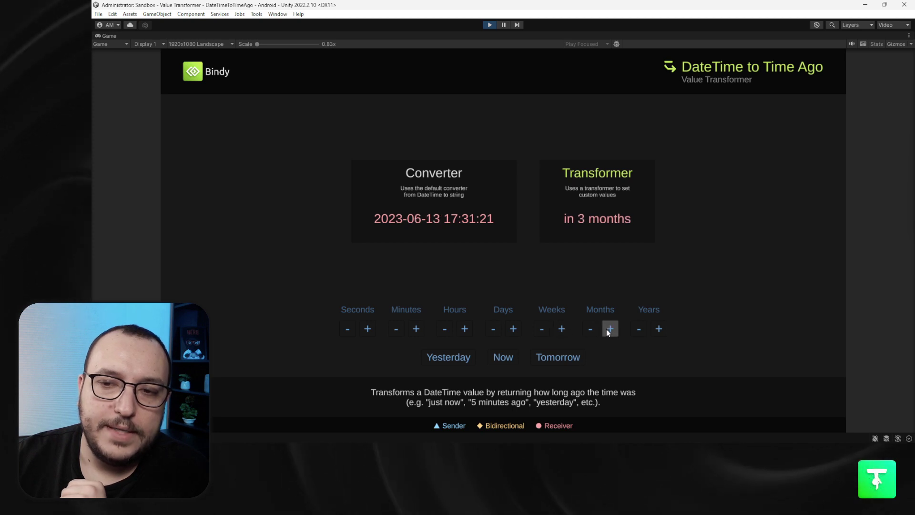
{"action": "left_click", "coordinate": [607, 329]}
{"action": "triple_click", "coordinate": [607, 329]}
{"action": "triple_click", "coordinate": [606, 329]}
{"action": "left_click", "coordinate": [606, 329]}
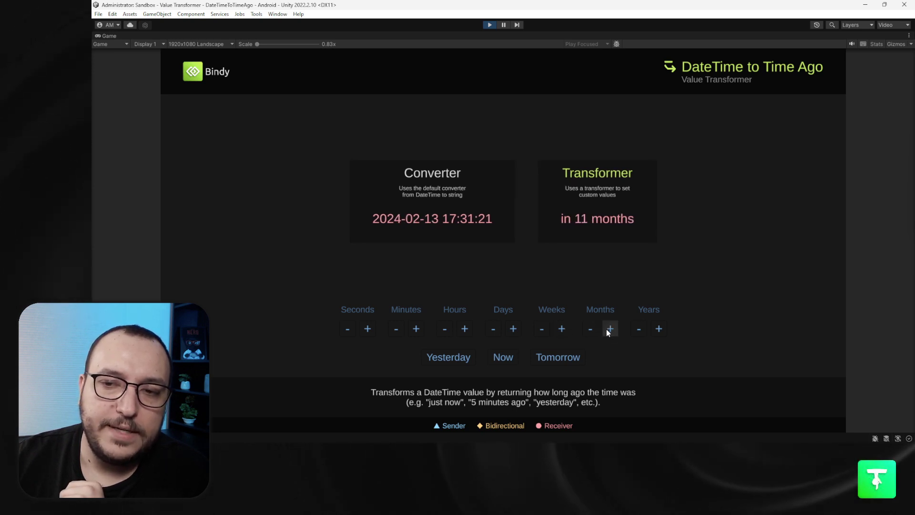
{"action": "double_click", "coordinate": [606, 329]}
{"action": "left_click", "coordinate": [607, 328]}
{"action": "left_click", "coordinate": [660, 329]}
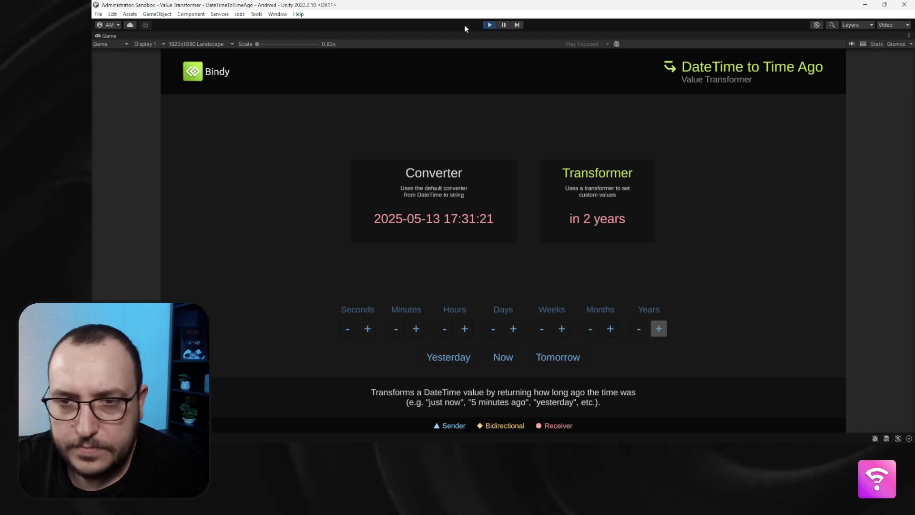
{"action": "left_click", "coordinate": [490, 24]}
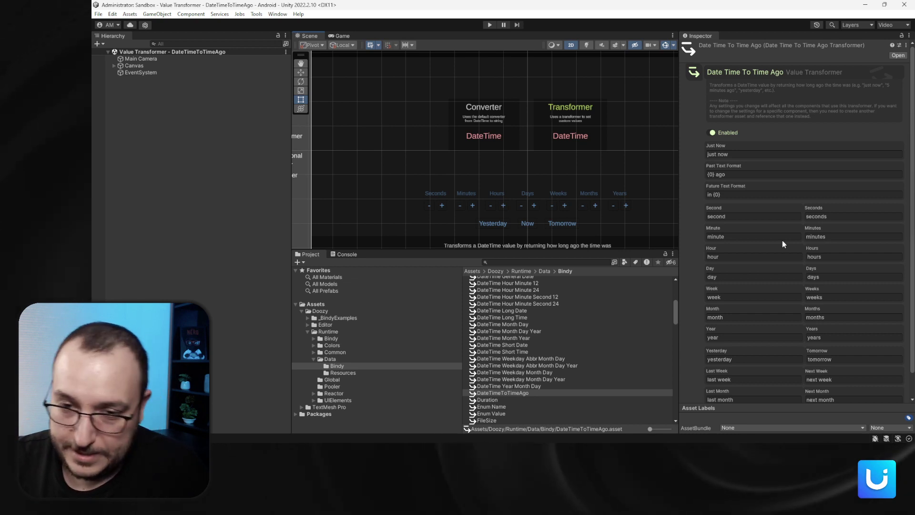
Show the _BindyExamples folder and select the Value Transformer - Duration scene.
{"action": "left_click", "coordinate": [395, 318]}
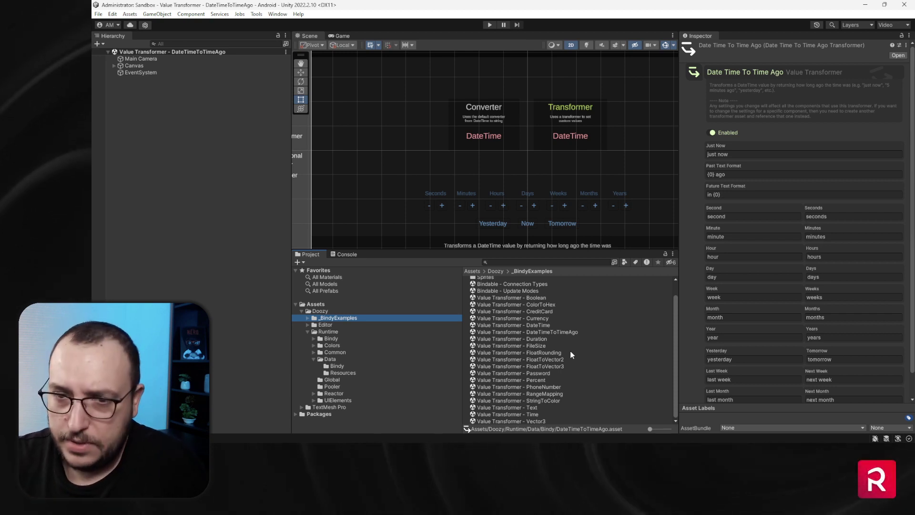
{"action": "left_click", "coordinate": [559, 338]}
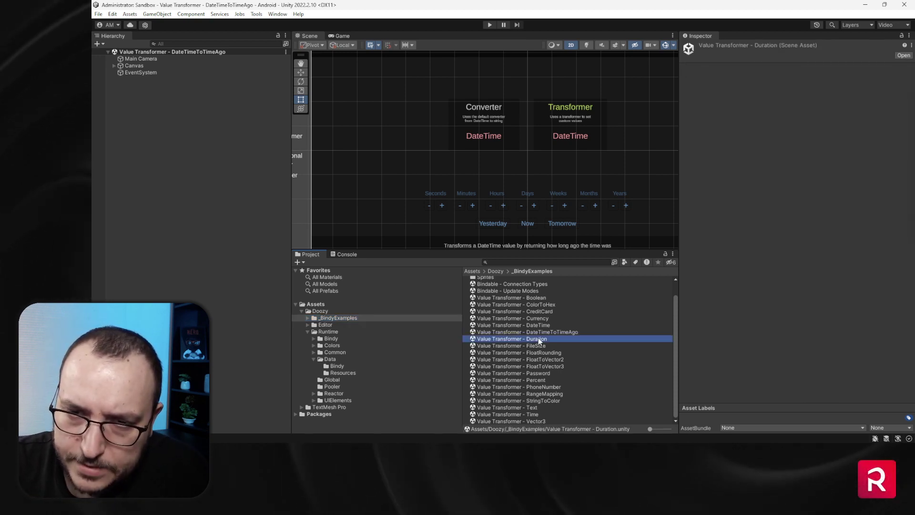
Play the Duration demo with the Game view maximized.
{"action": "left_click", "coordinate": [490, 25]}
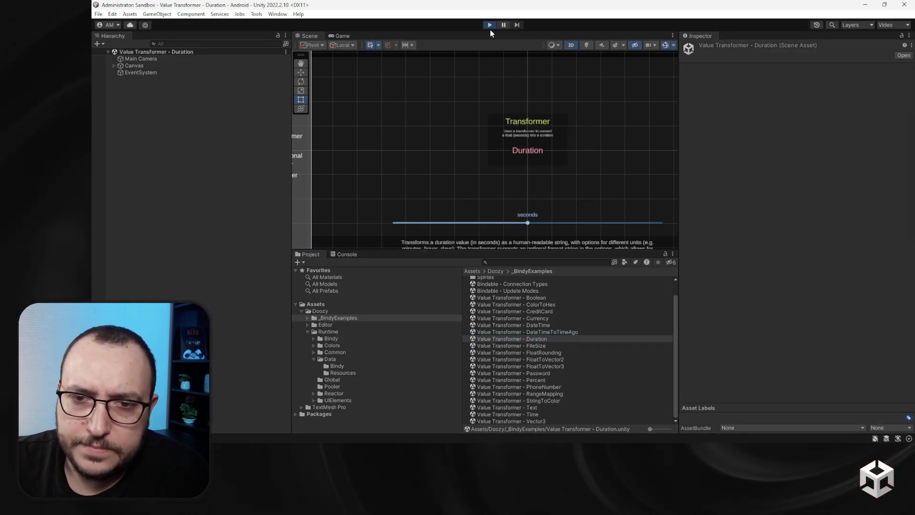
{"action": "left_click", "coordinate": [672, 36]}
{"action": "left_click", "coordinate": [692, 71]}
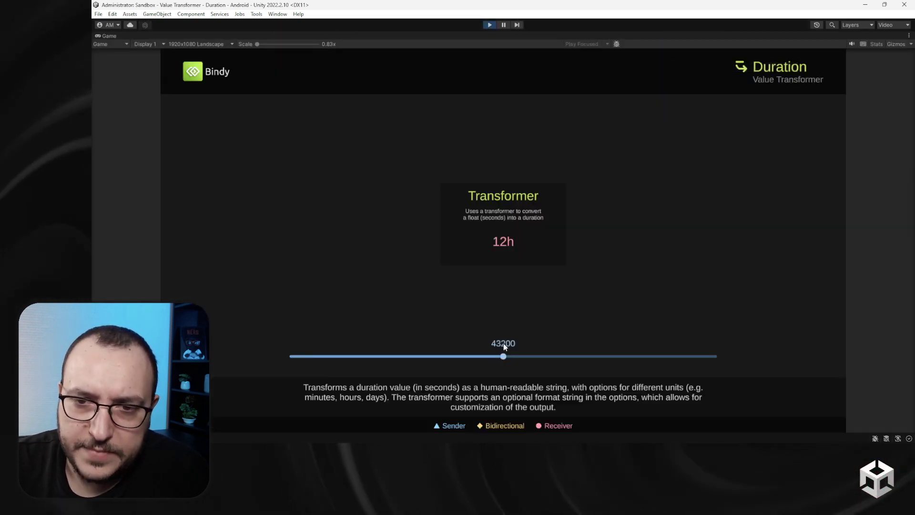
Drag the seconds slider through 26927, 55075, 1858 and 50853, then stop playing.
{"action": "left_click_drag", "start_coordinate": [504, 358], "coordinate": [427, 357]}
{"action": "left_click_drag", "start_coordinate": [358, 356], "coordinate": [424, 356]}
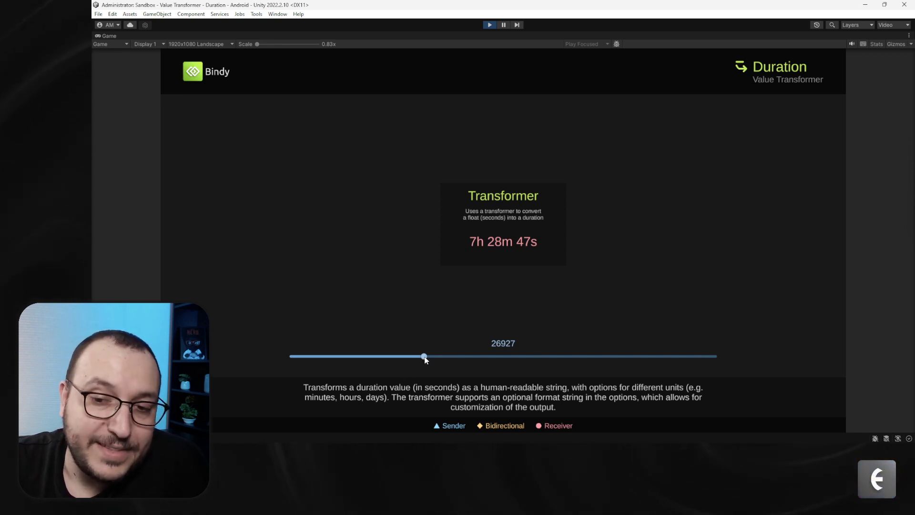
{"action": "left_click_drag", "start_coordinate": [426, 360], "coordinate": [561, 358]}
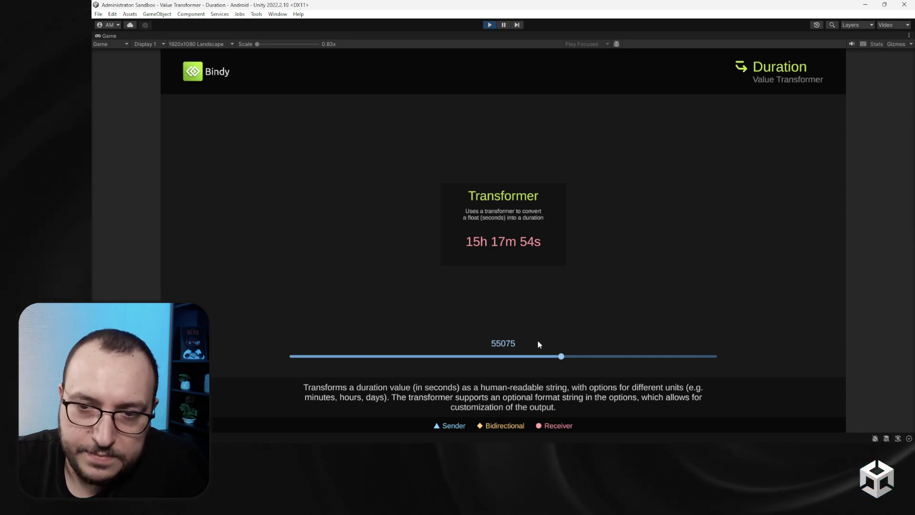
{"action": "left_click_drag", "start_coordinate": [561, 356], "coordinate": [294, 364]}
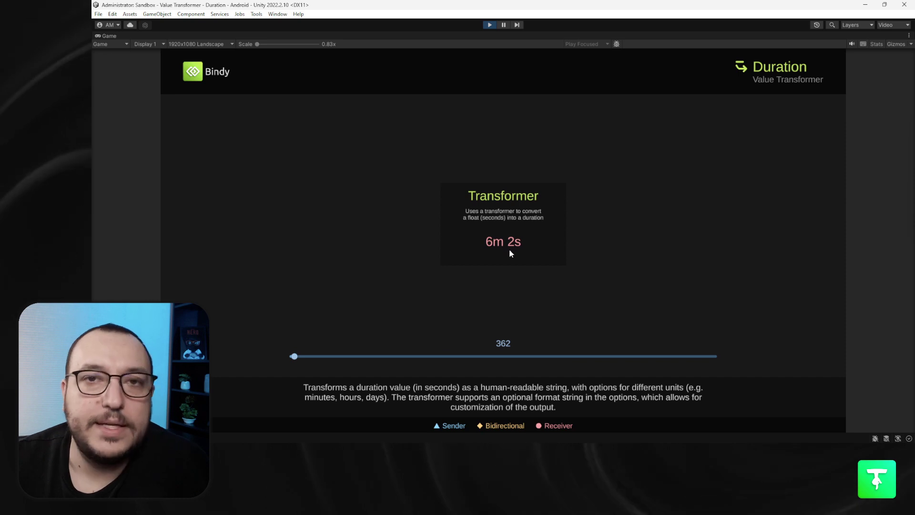
{"action": "left_click", "coordinate": [411, 357]}
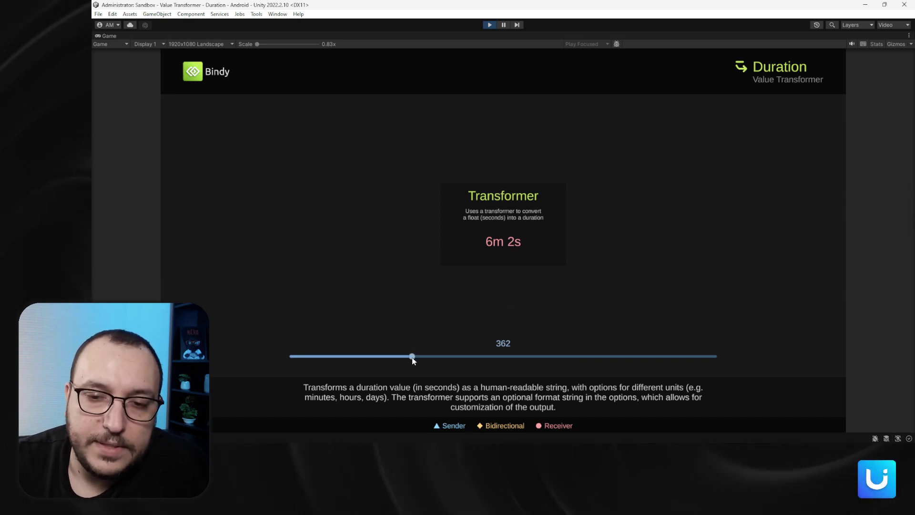
{"action": "left_click_drag", "start_coordinate": [412, 357], "coordinate": [541, 357]}
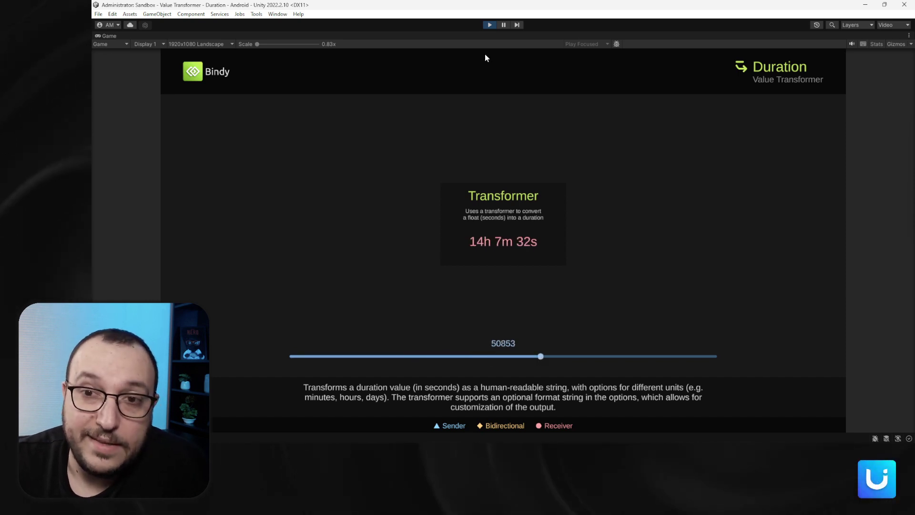
{"action": "left_click", "coordinate": [487, 27]}
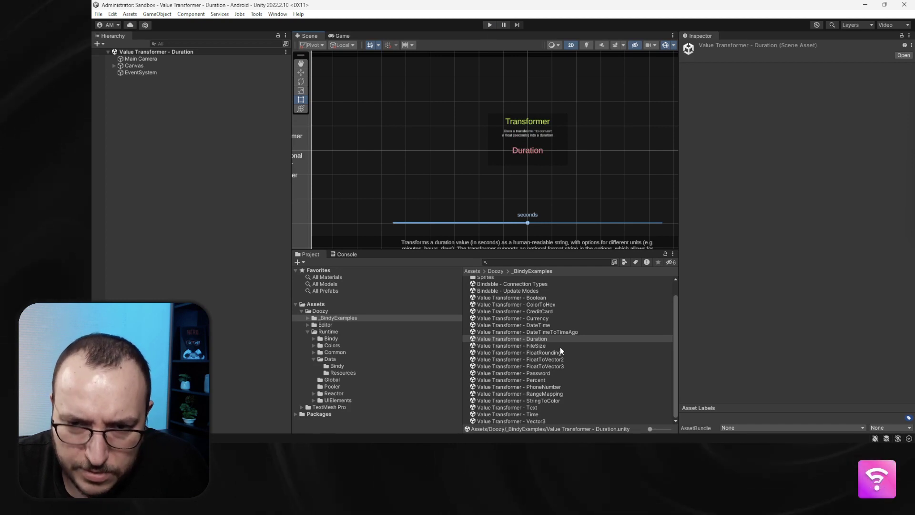
Inspect the Duration transformer asset in Runtime/Data/Bindy, then select the FileSize example scene.
{"action": "left_click", "coordinate": [339, 366]}
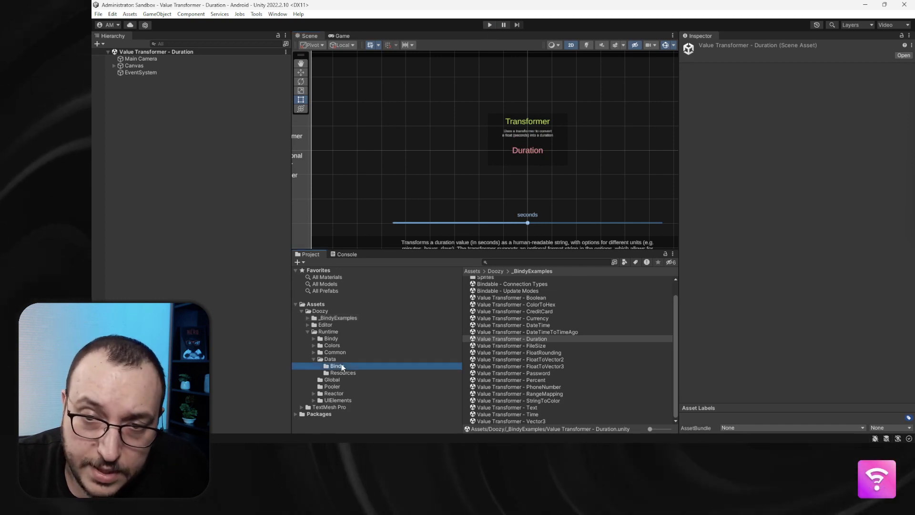
{"action": "scroll", "coordinate": [545, 358], "scroll_direction": "down", "scroll_amount": 5}
{"action": "left_click", "coordinate": [519, 390]}
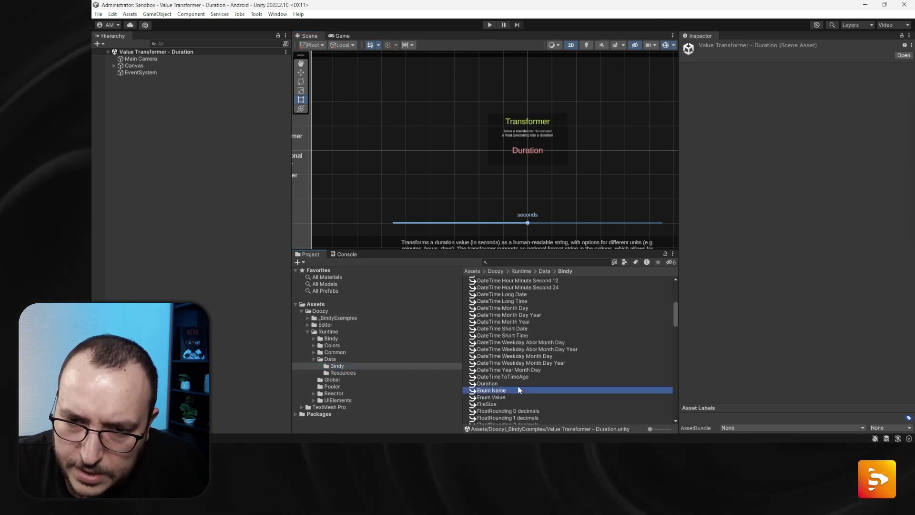
{"action": "left_click", "coordinate": [519, 383]}
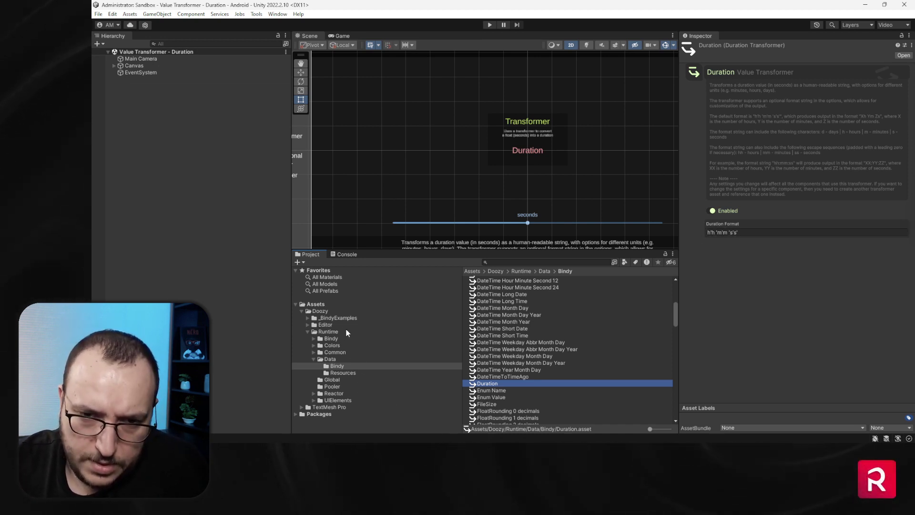
{"action": "left_click", "coordinate": [336, 318]}
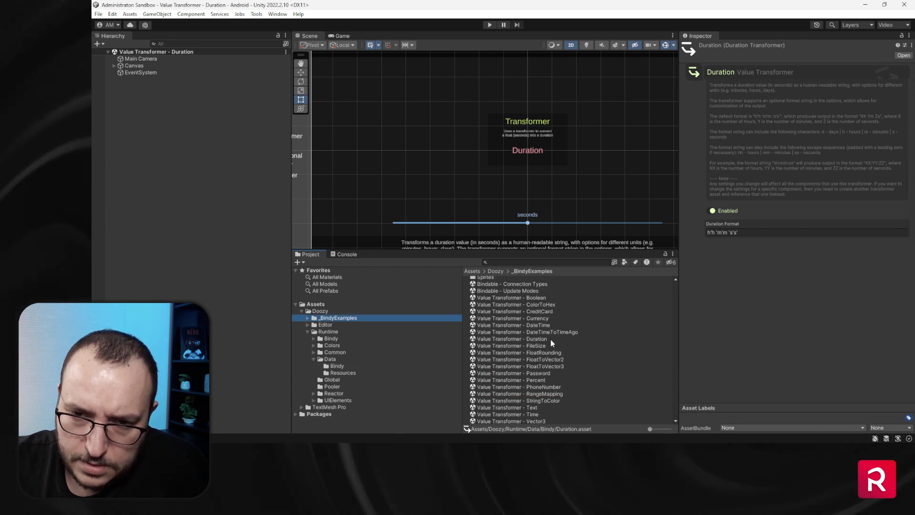
{"action": "left_click", "coordinate": [539, 344]}
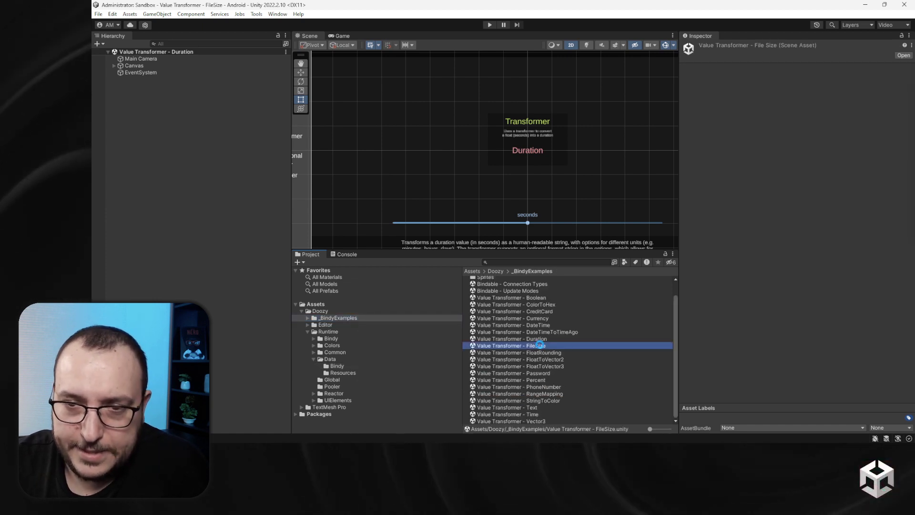
Open and play the FileSize demo maximized, sweeping the byte count from 520018 to zero and up, then stop.
{"action": "double_click", "coordinate": [539, 345]}
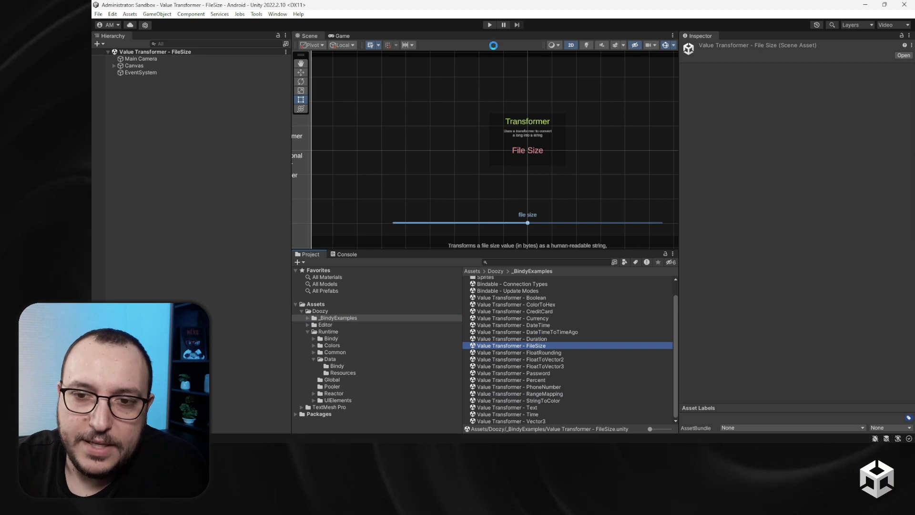
{"action": "left_click", "coordinate": [490, 24]}
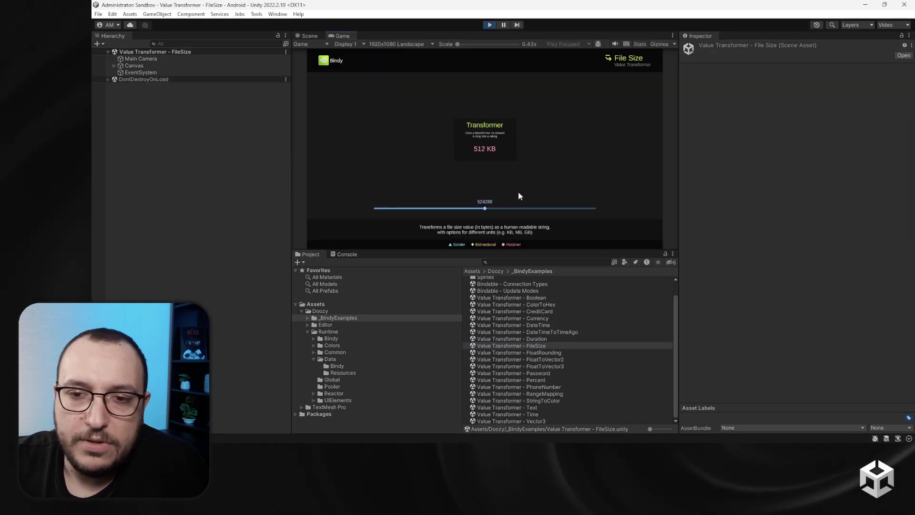
{"action": "left_click", "coordinate": [673, 37]}
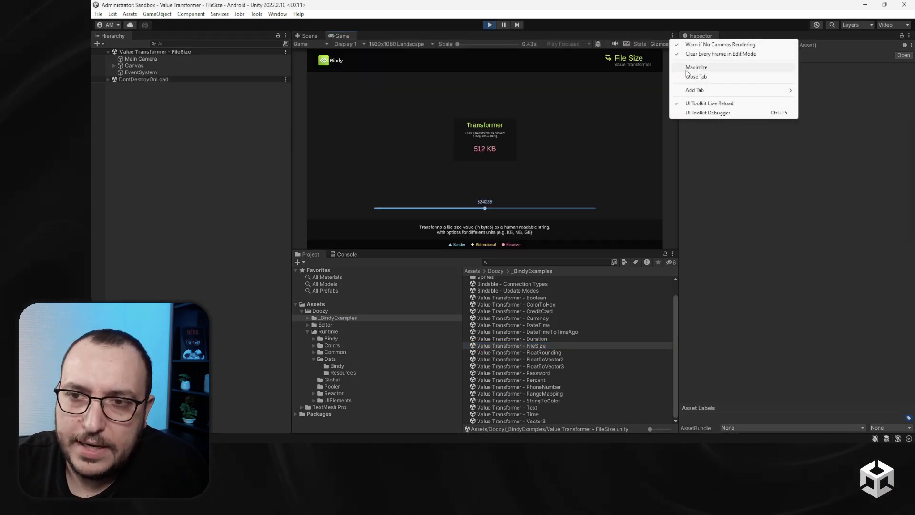
{"action": "left_click", "coordinate": [689, 68]}
{"action": "left_click", "coordinate": [496, 357]}
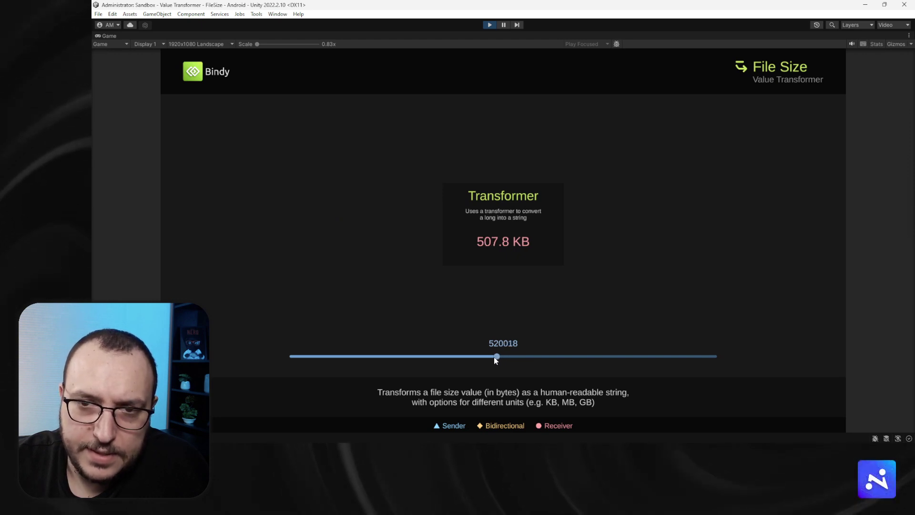
{"action": "left_click_drag", "start_coordinate": [396, 353], "coordinate": [577, 353]}
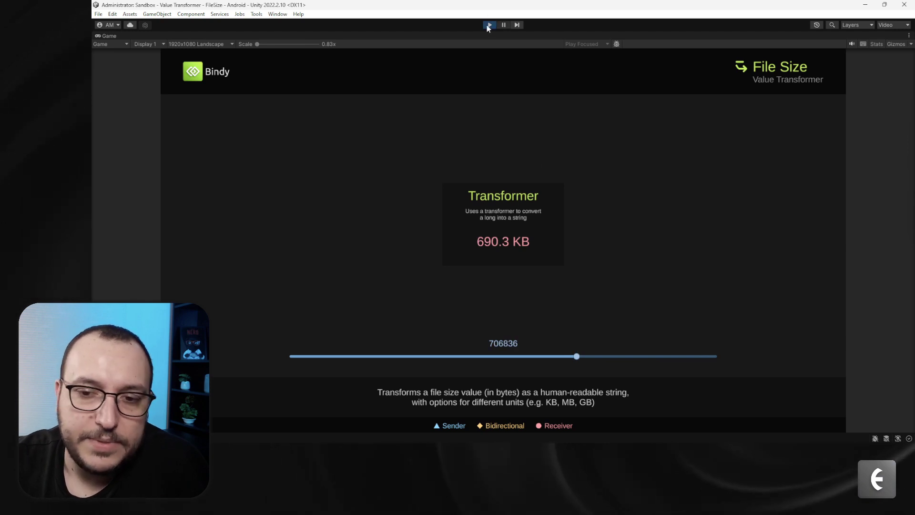
{"action": "left_click", "coordinate": [490, 25]}
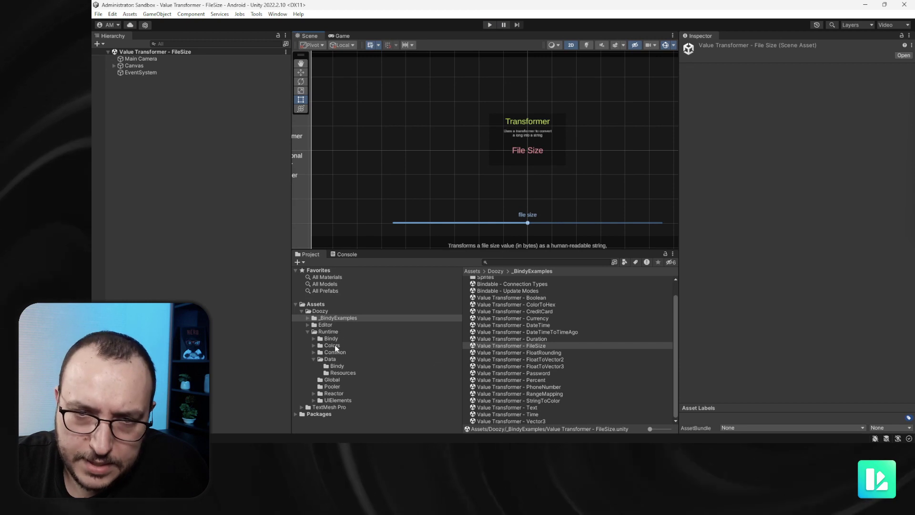
Inspect the FileSize transformer's 1024 unit size and B to TB suffixes, then return to _BindyExamples.
{"action": "left_click", "coordinate": [336, 366]}
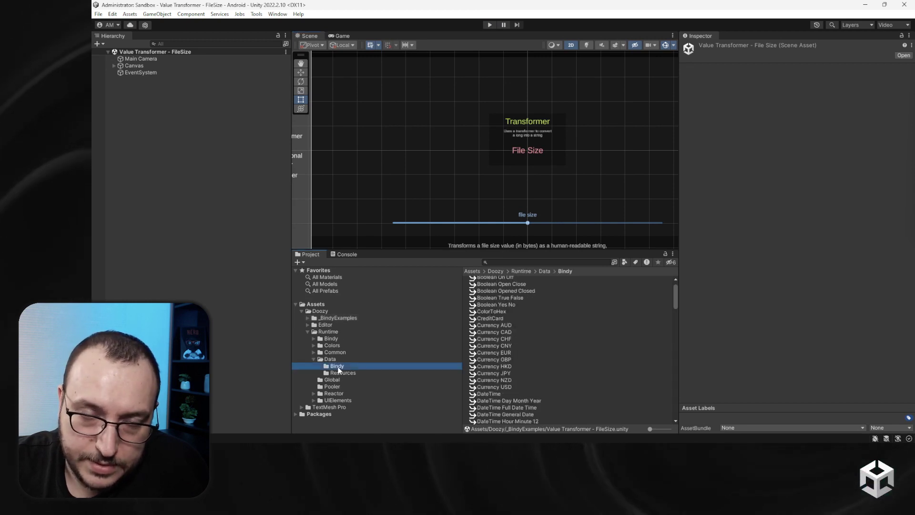
{"action": "scroll", "coordinate": [560, 358], "scroll_direction": "down", "scroll_amount": 10}
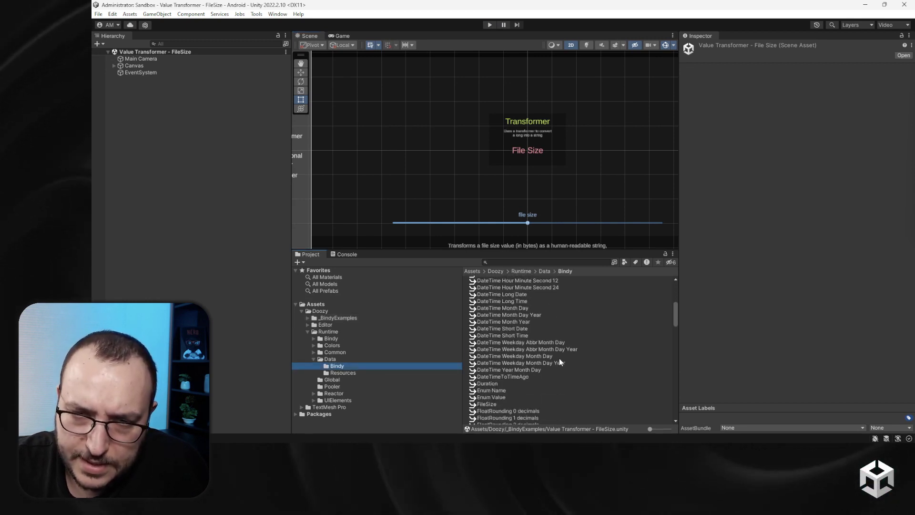
{"action": "left_click", "coordinate": [510, 354]}
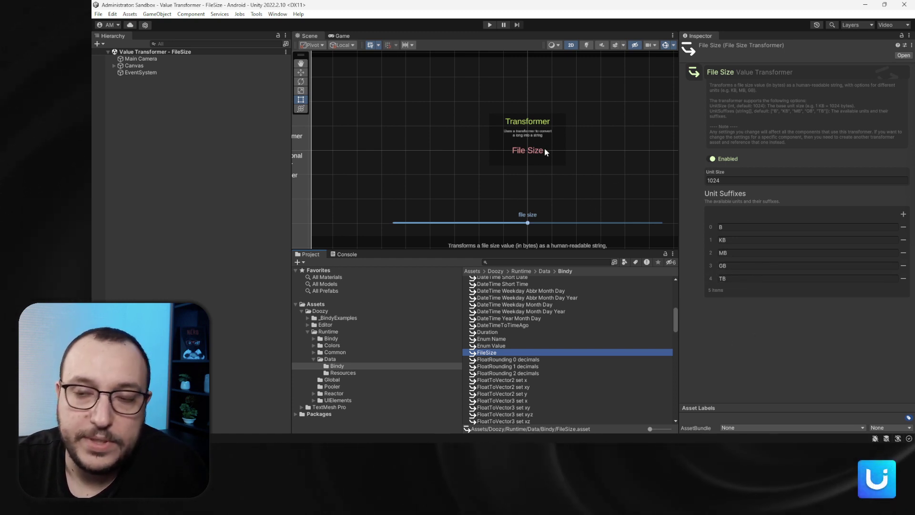
{"action": "left_click", "coordinate": [338, 317]}
Open the FloatRounding scene and play it with the Game view maximized.
{"action": "double_click", "coordinate": [543, 353]}
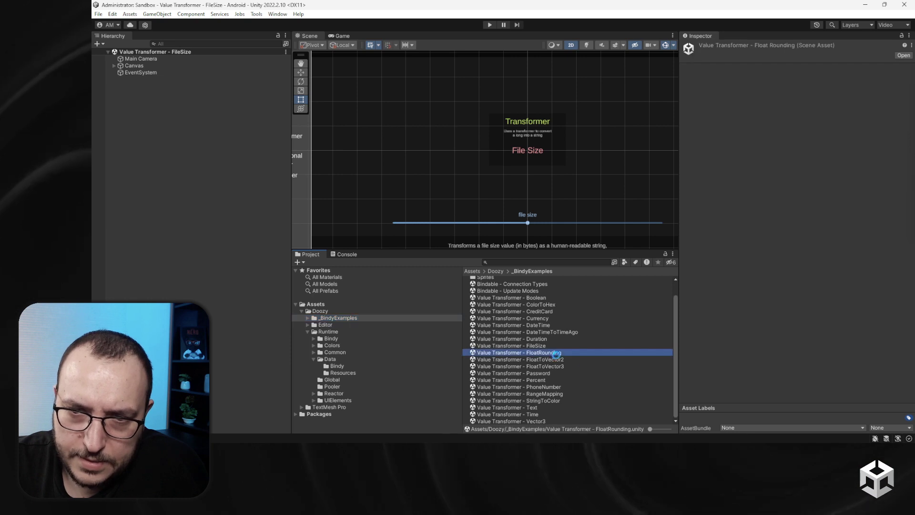
{"action": "left_click", "coordinate": [490, 25]}
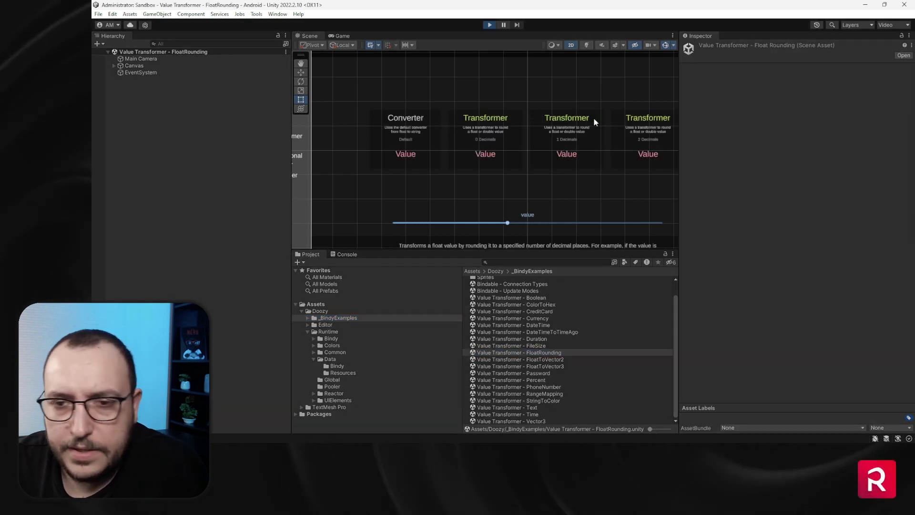
{"action": "left_click", "coordinate": [673, 36]}
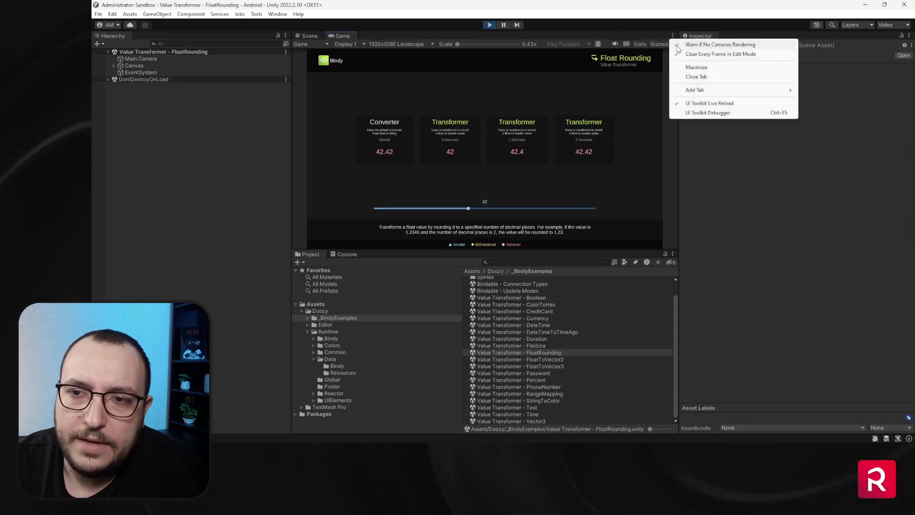
{"action": "left_click", "coordinate": [697, 68]}
Drag the value to about 33 then 41 to compare rounding, stop, and select FloatToVector2.
{"action": "left_click_drag", "start_coordinate": [471, 356], "coordinate": [432, 356]}
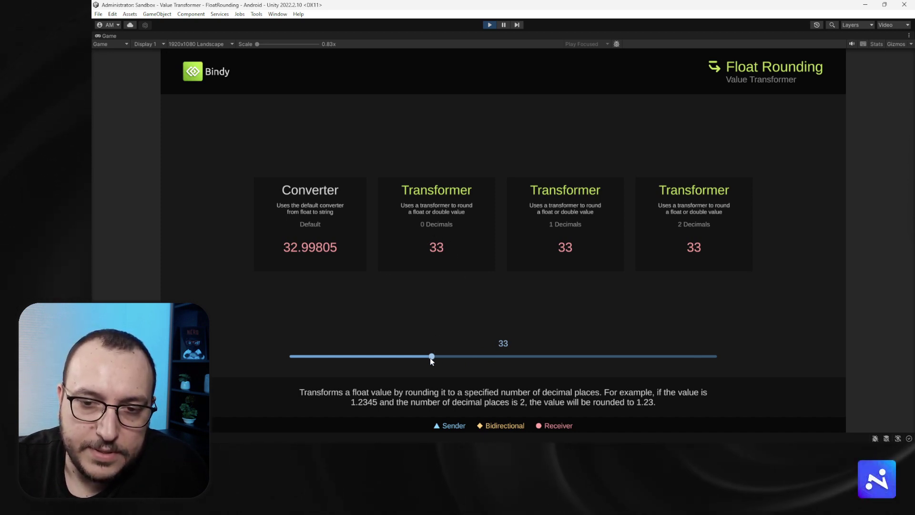
{"action": "left_click_drag", "start_coordinate": [432, 357], "coordinate": [523, 357]}
{"action": "left_click", "coordinate": [488, 26]}
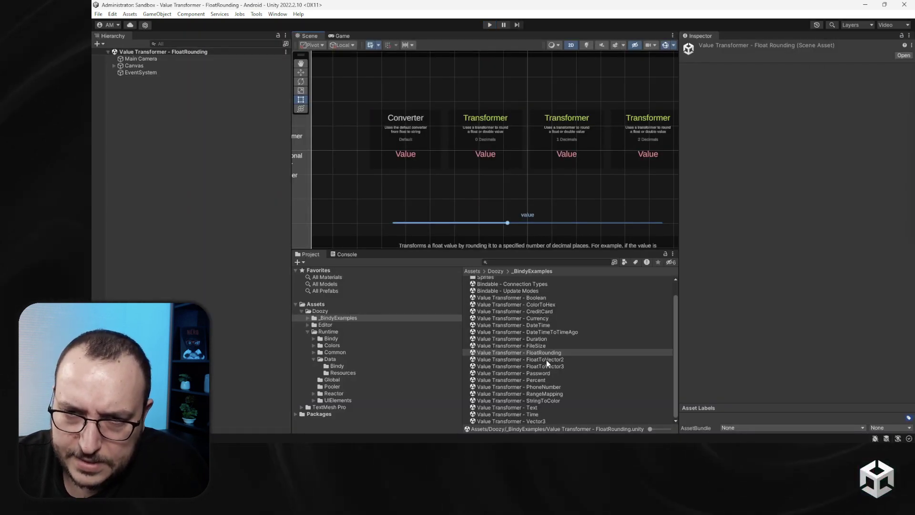
{"action": "left_click", "coordinate": [546, 360]}
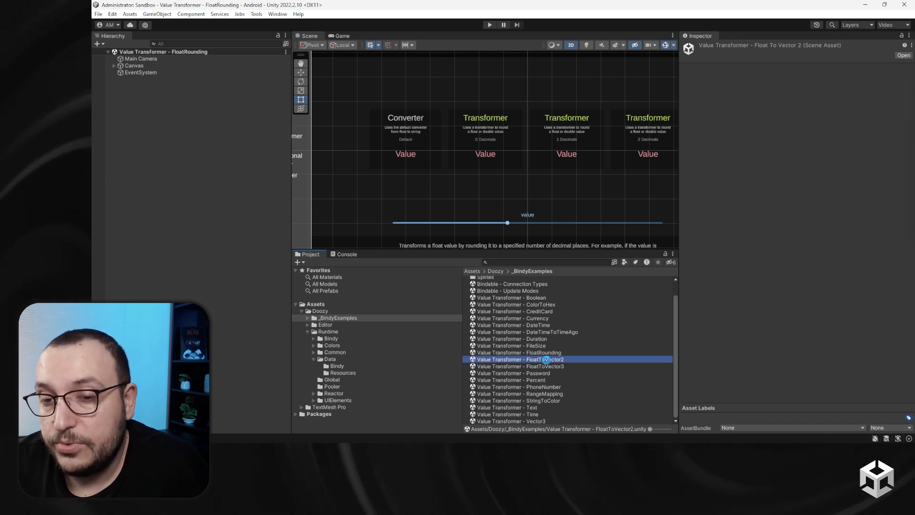
Open and play the FloatToVector2 demo maximized, varying the value to rescale the squares, then stop.
{"action": "double_click", "coordinate": [546, 359]}
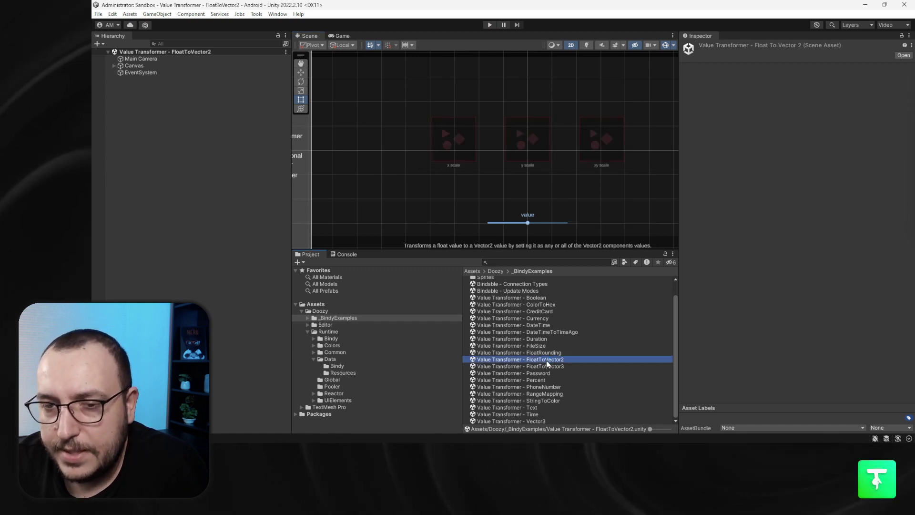
{"action": "left_click", "coordinate": [489, 25]}
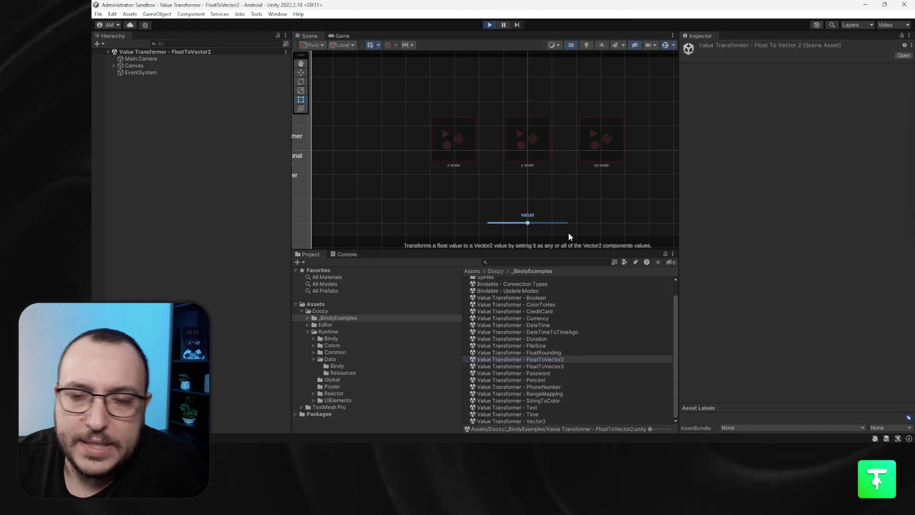
{"action": "left_click", "coordinate": [672, 35]}
{"action": "left_click", "coordinate": [682, 67]}
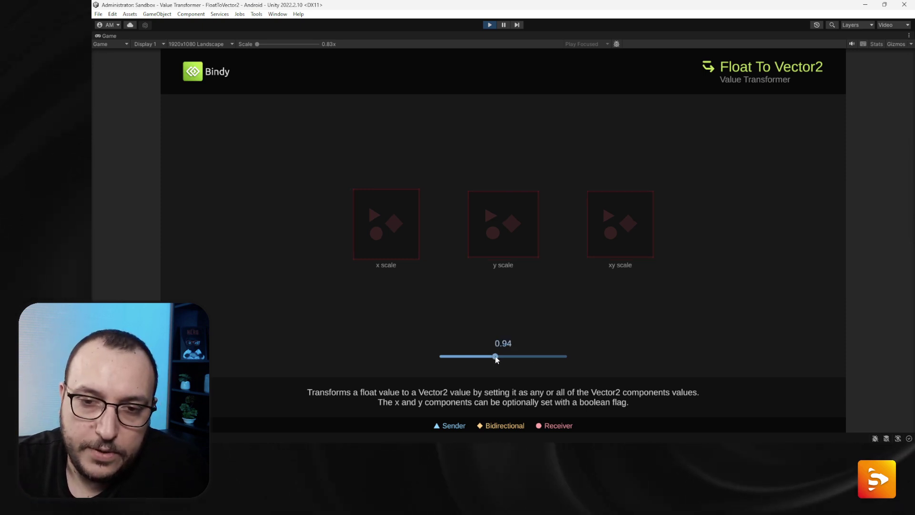
{"action": "left_click_drag", "start_coordinate": [496, 358], "coordinate": [534, 357]}
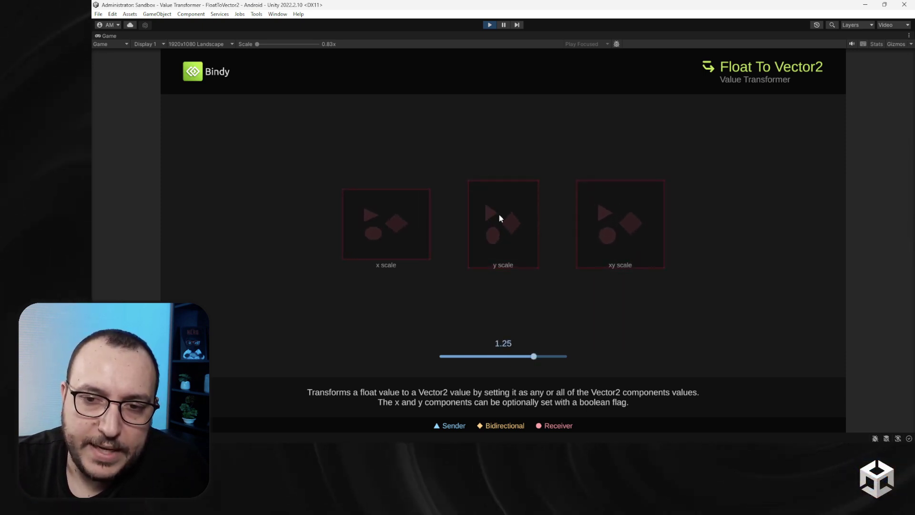
{"action": "left_click", "coordinate": [491, 26]}
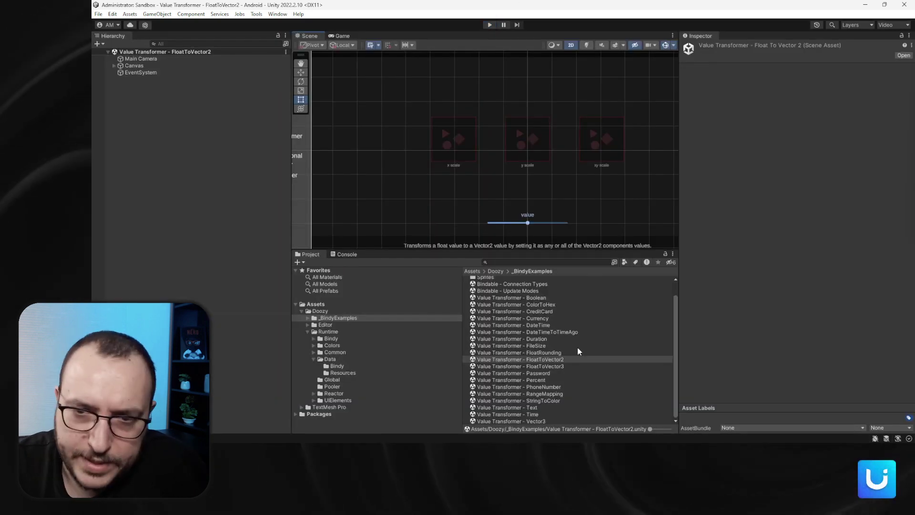
Inspect the FloatToVector2 set x, set y, set xy and FloatToVector3 set y transformers, then return to examples.
{"action": "left_click", "coordinate": [337, 366]}
{"action": "scroll", "coordinate": [530, 339], "scroll_direction": "down", "scroll_amount": 10}
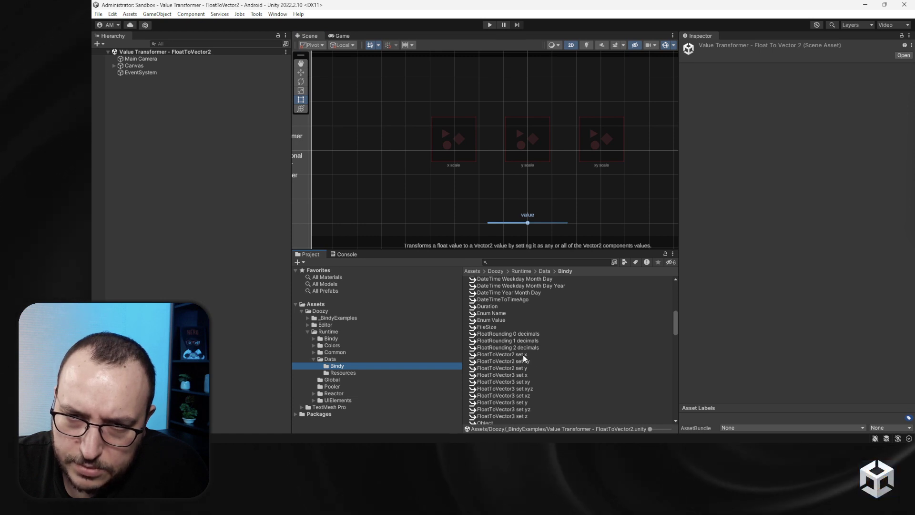
{"action": "left_click", "coordinate": [528, 354]}
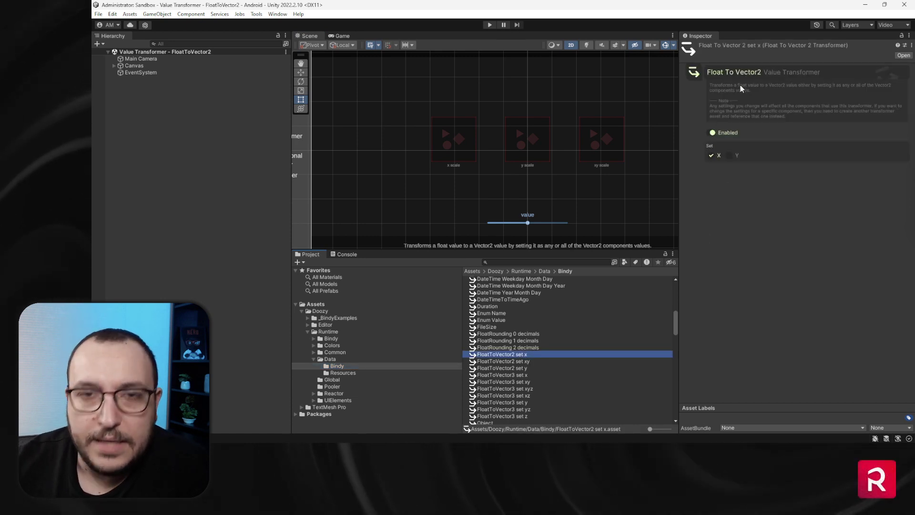
{"action": "left_click", "coordinate": [524, 369]}
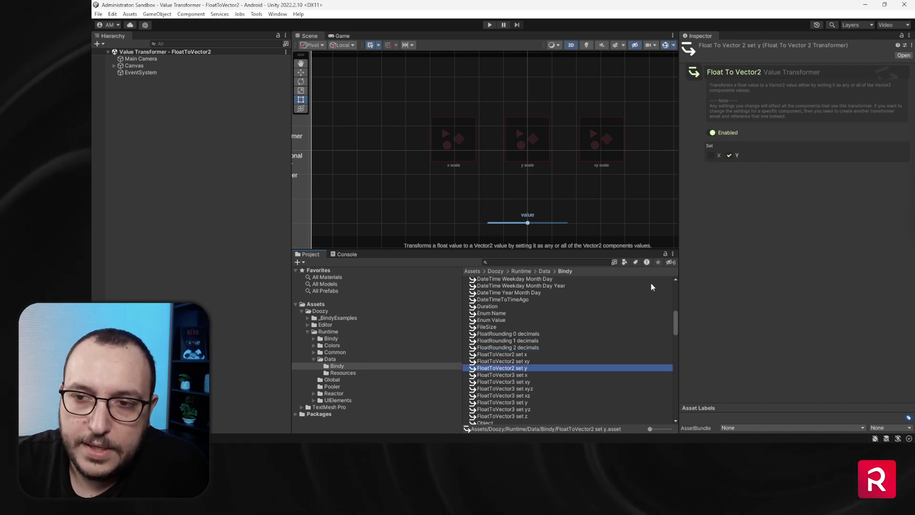
{"action": "key", "text": "Up"}
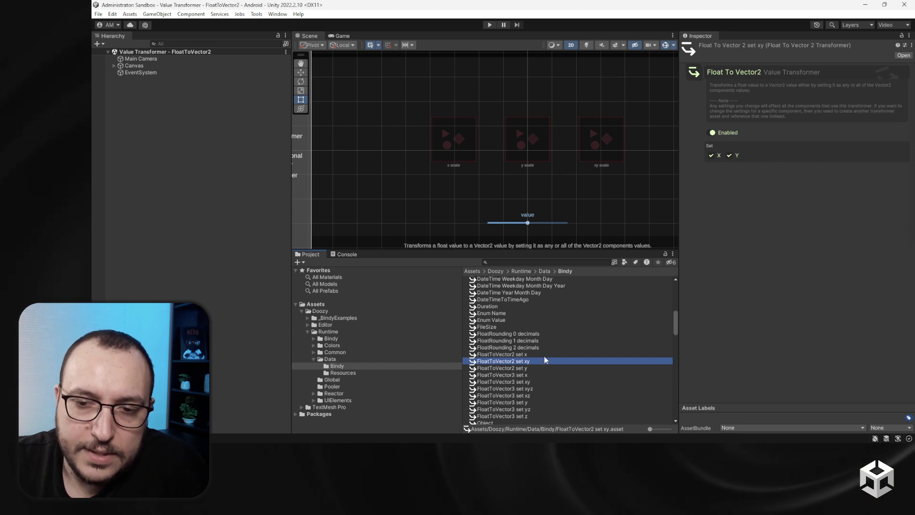
{"action": "key", "text": "Down"}
{"action": "key", "text": "Down"}
{"action": "key", "text": "Down"}
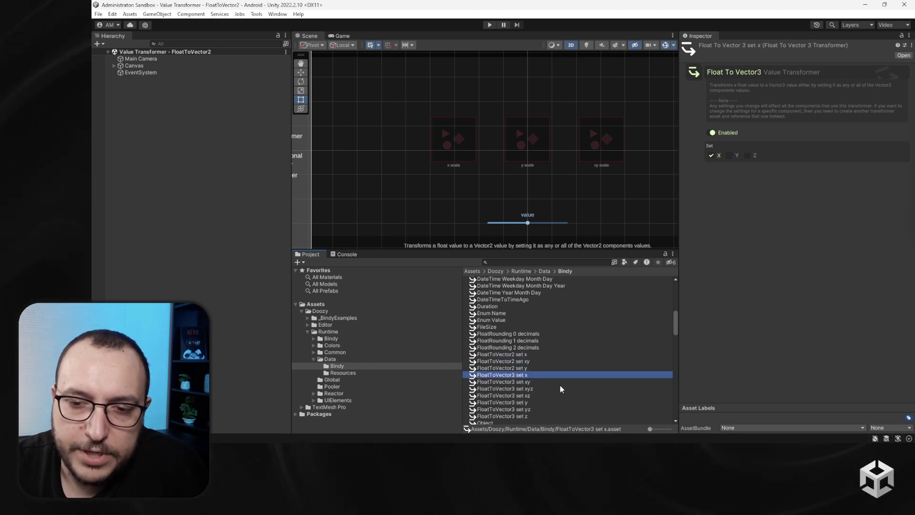
{"action": "key", "text": "Down"}
{"action": "key", "text": "Down"}
{"action": "key", "text": "Down"}
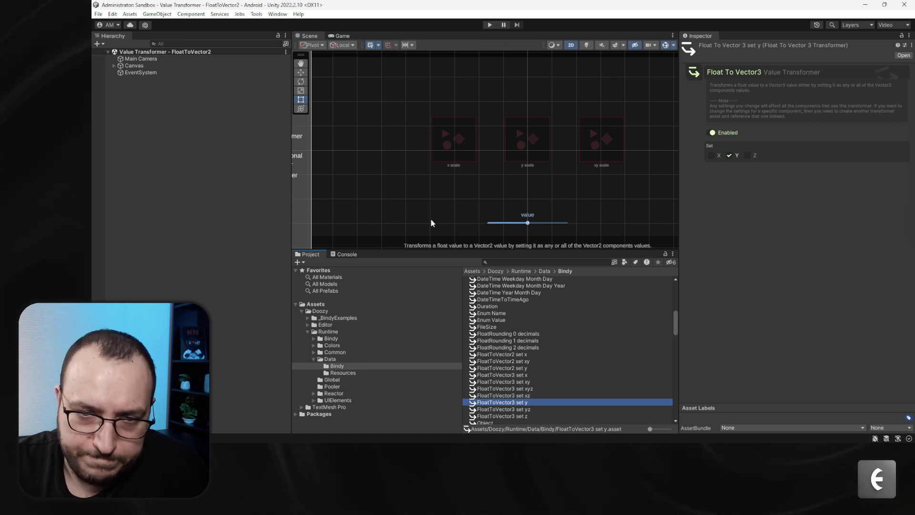
{"action": "left_click", "coordinate": [338, 318]}
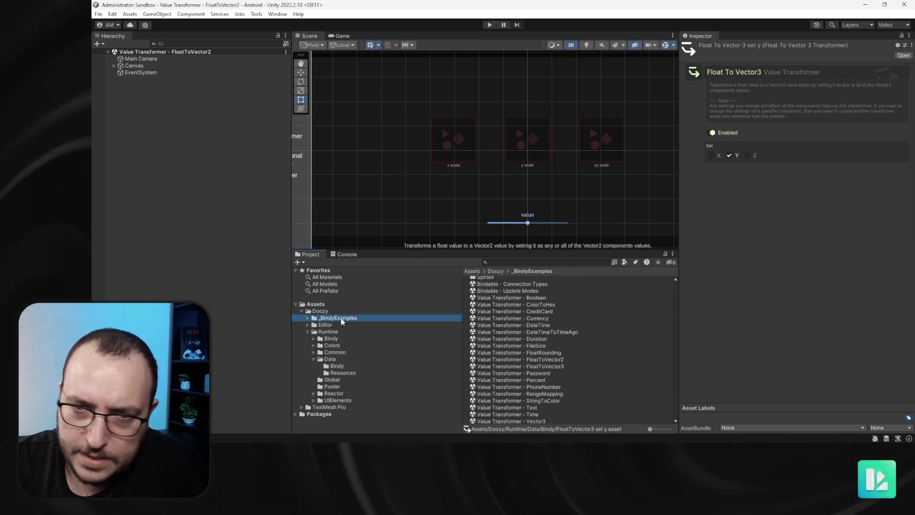
Open the FloatToVector3 scene, play it maximized, drag the value to 1.21, then stop.
{"action": "double_click", "coordinate": [565, 367]}
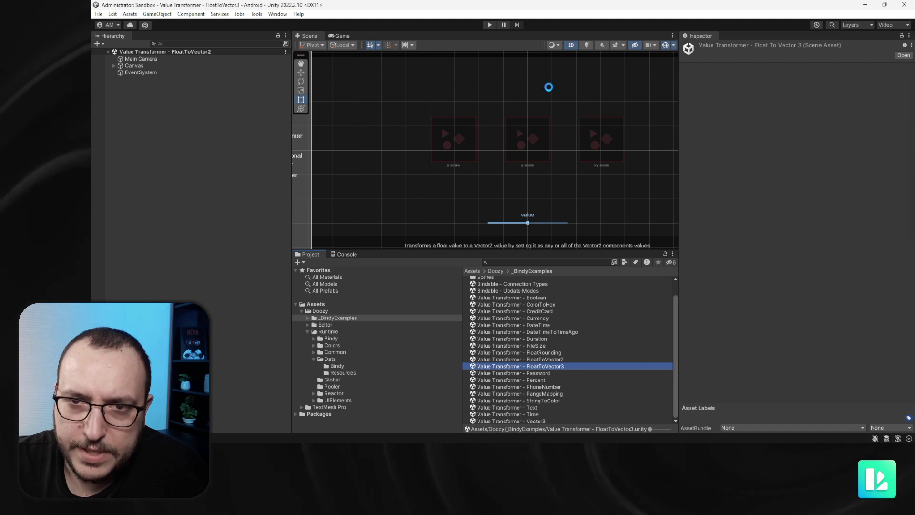
{"action": "left_click", "coordinate": [489, 25]}
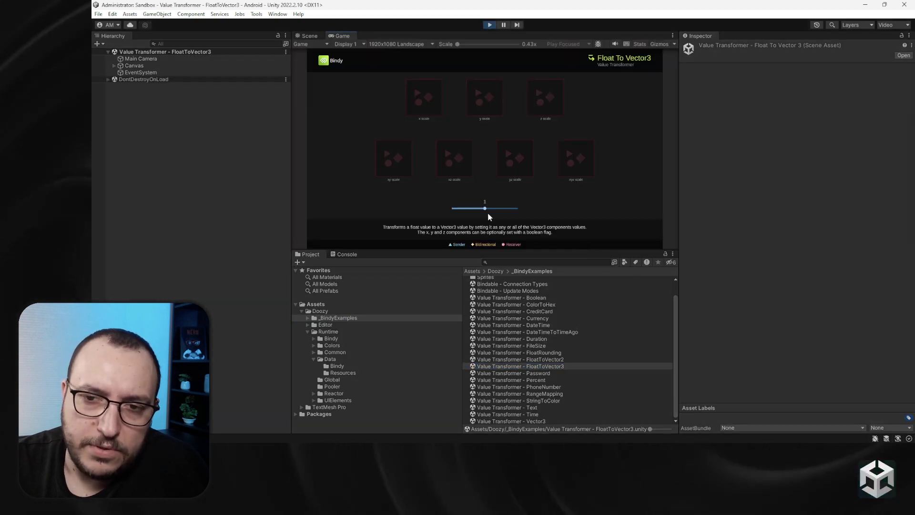
{"action": "left_click", "coordinate": [672, 35]}
{"action": "left_click", "coordinate": [696, 67]}
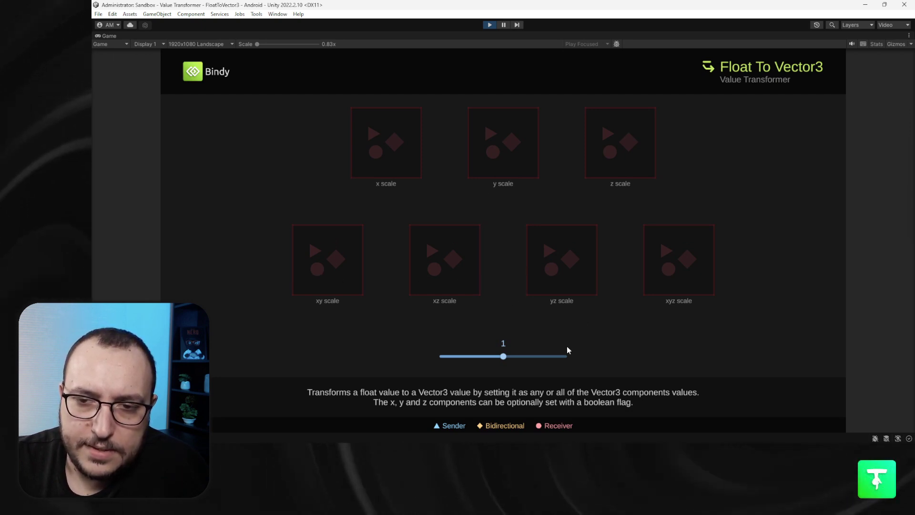
{"action": "left_click_drag", "start_coordinate": [504, 361], "coordinate": [529, 357]}
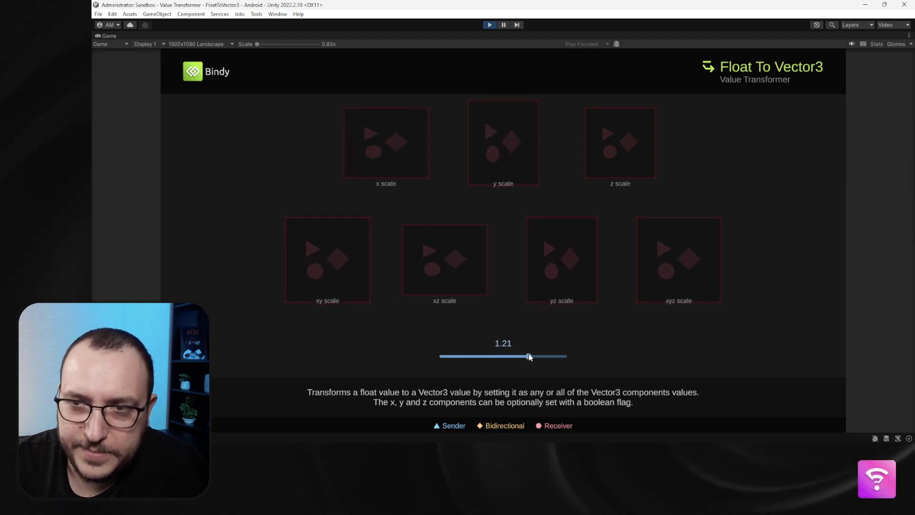
{"action": "left_click", "coordinate": [489, 26]}
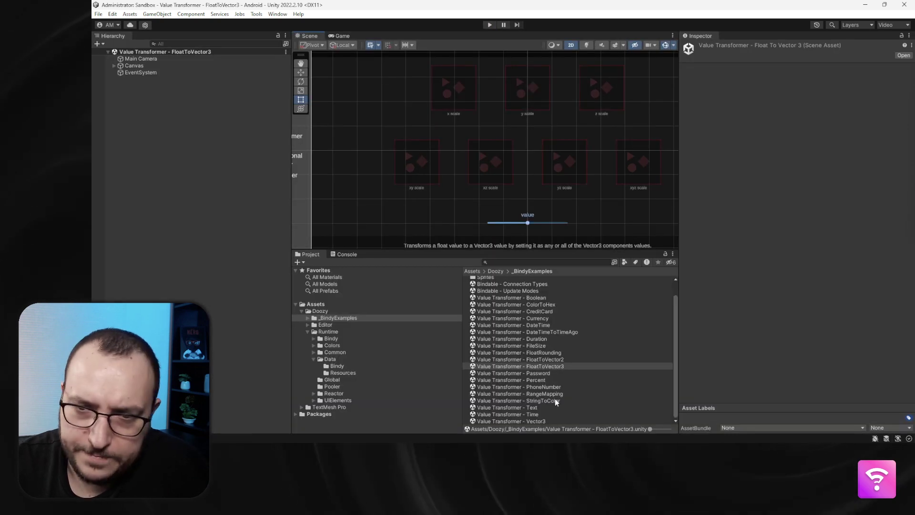
Open the Password demo scene and run it full-size to see the masked password, then stop it.
{"action": "double_click", "coordinate": [562, 374]}
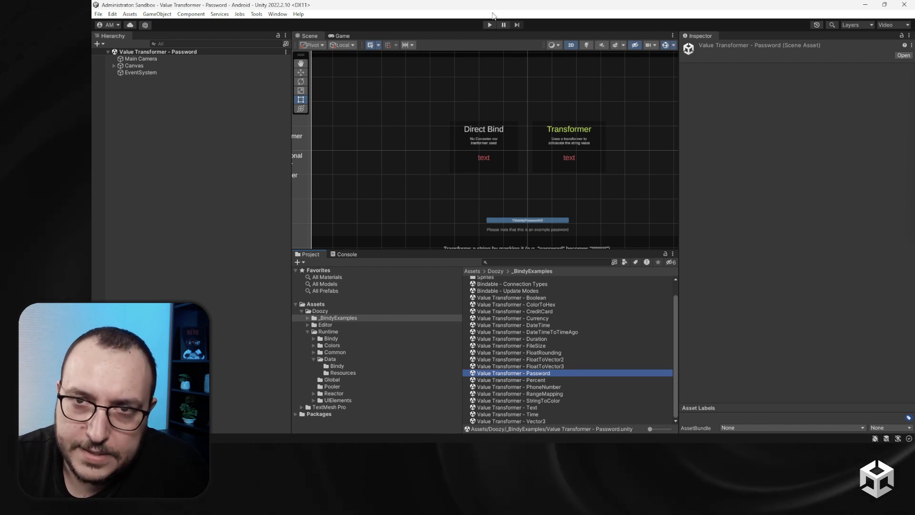
{"action": "key", "text": "ctrl+p"}
{"action": "left_click", "coordinate": [672, 35]}
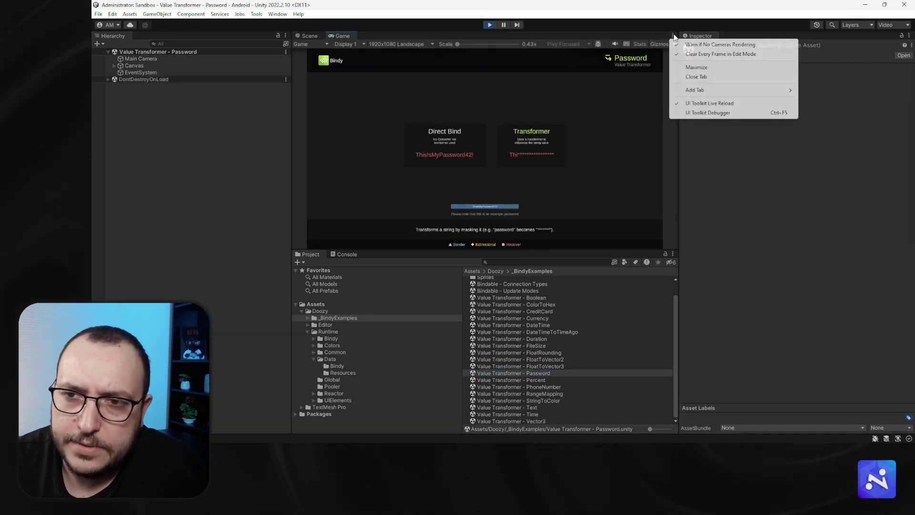
{"action": "left_click", "coordinate": [696, 65]}
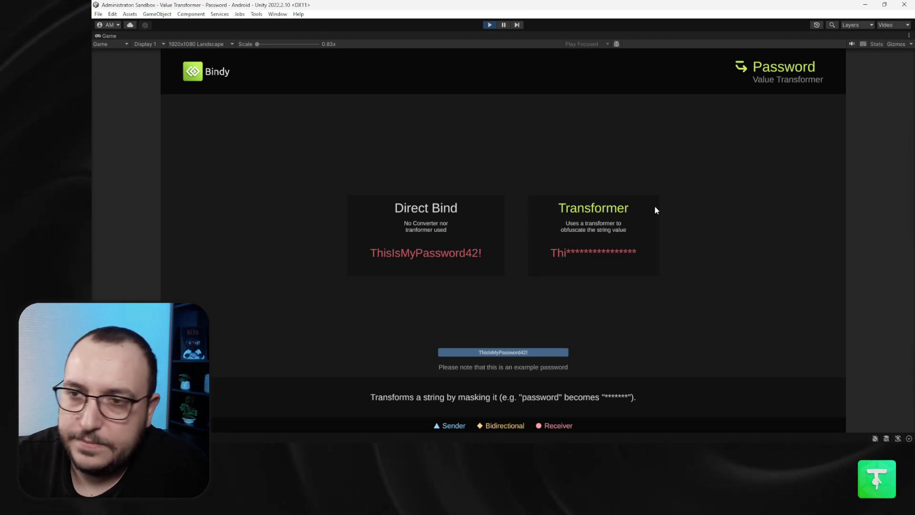
{"action": "left_click", "coordinate": [491, 24]}
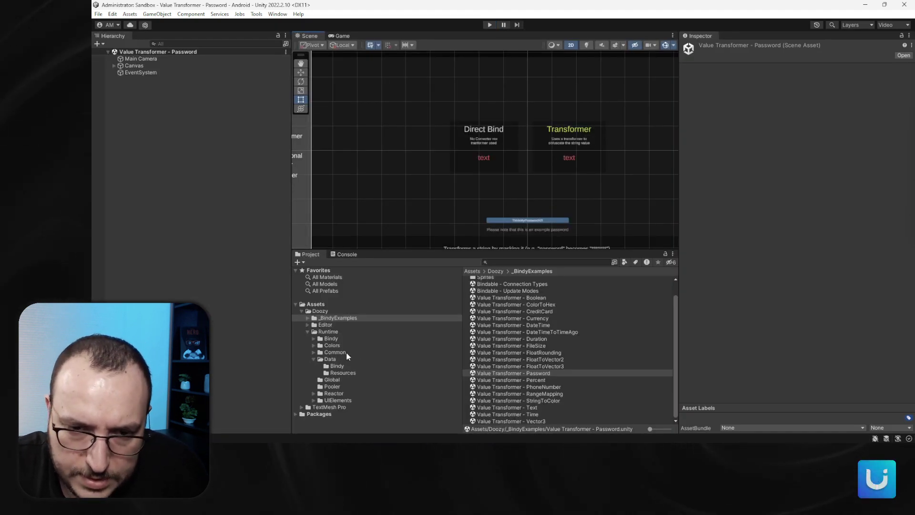
Inspect the Password transformer asset: mask character * with 3 visible characters.
{"action": "left_click", "coordinate": [337, 366]}
{"action": "scroll", "coordinate": [518, 356], "scroll_direction": "down", "scroll_amount": 5}
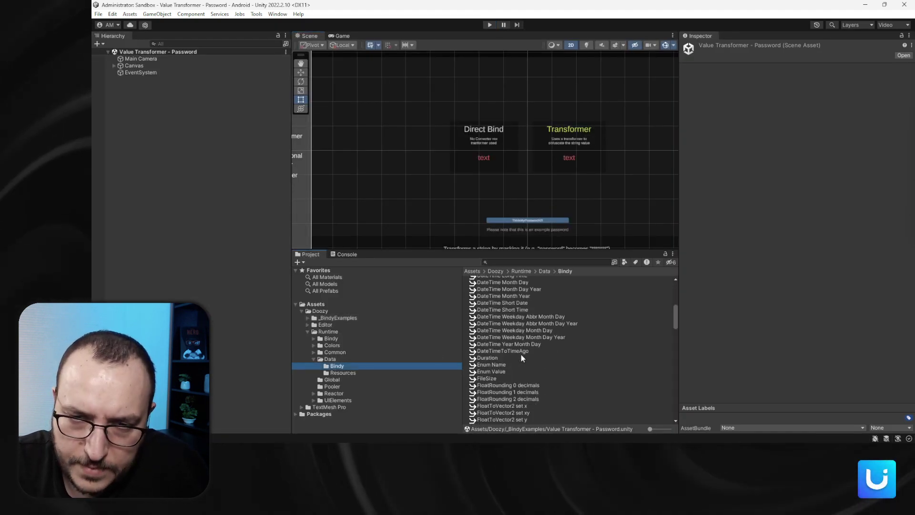
{"action": "scroll", "coordinate": [521, 357], "scroll_direction": "down", "scroll_amount": 5}
{"action": "left_click", "coordinate": [490, 404]}
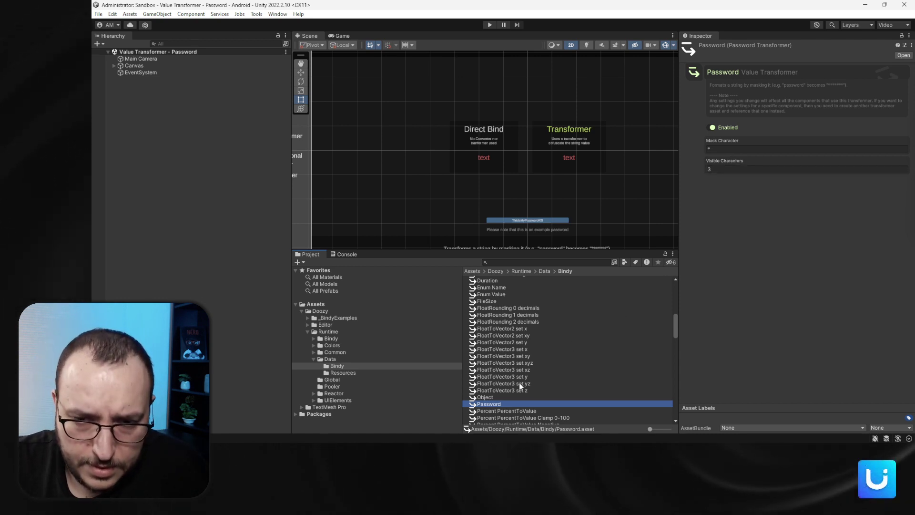
{"action": "left_click", "coordinate": [336, 318]}
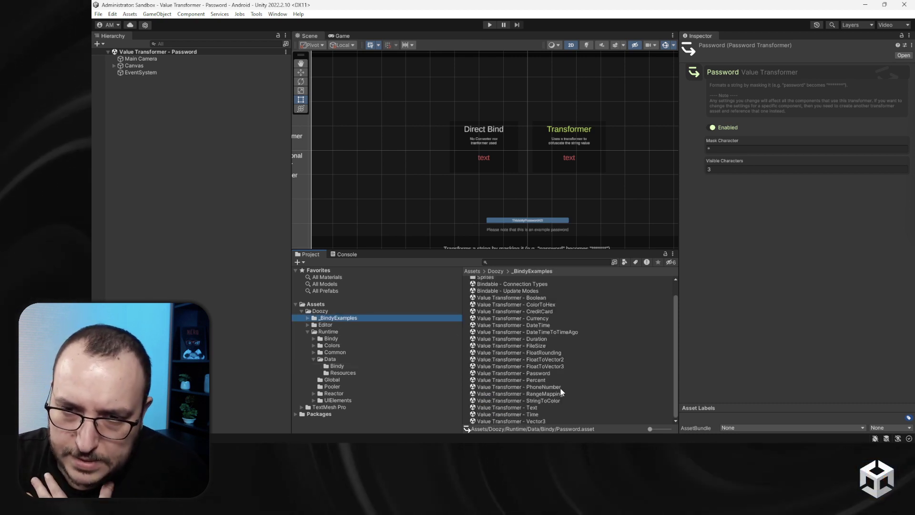
Open the Percent demo scene and run it with the Game view maximized.
{"action": "double_click", "coordinate": [546, 381]}
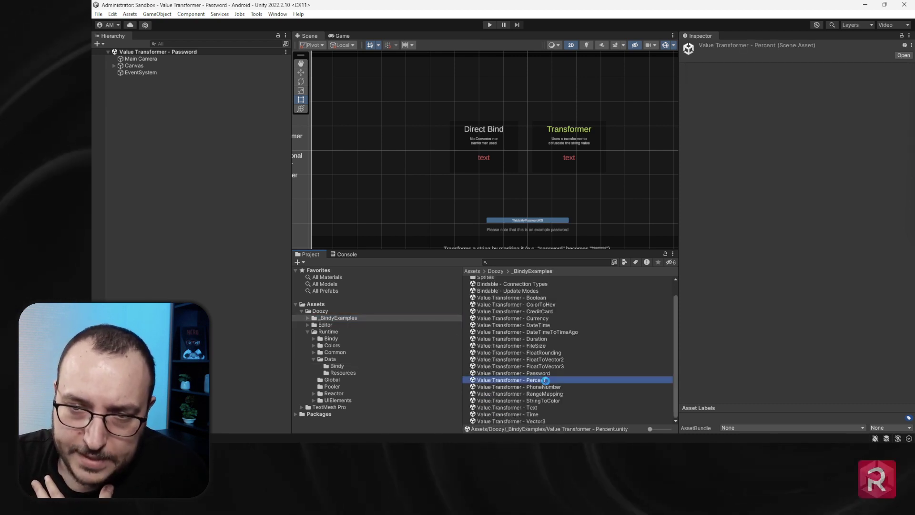
{"action": "left_click", "coordinate": [490, 26]}
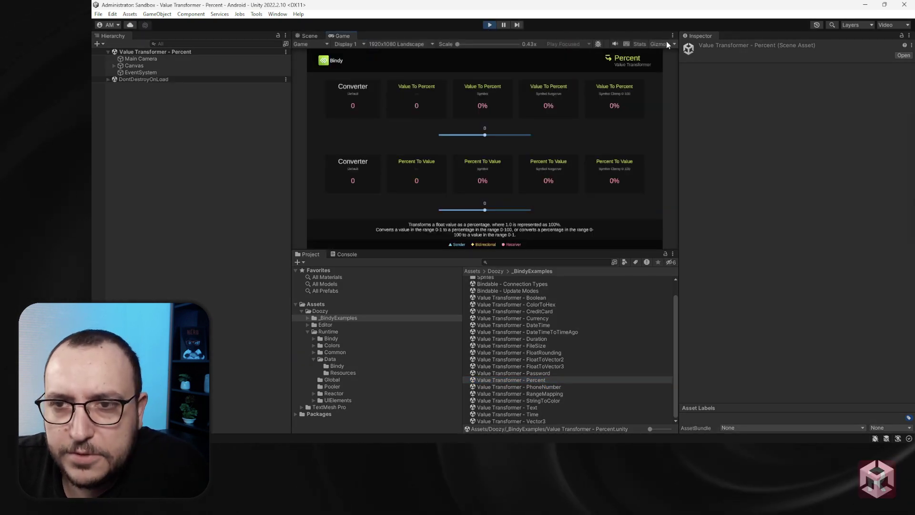
{"action": "left_click", "coordinate": [673, 36]}
{"action": "left_click", "coordinate": [696, 67]}
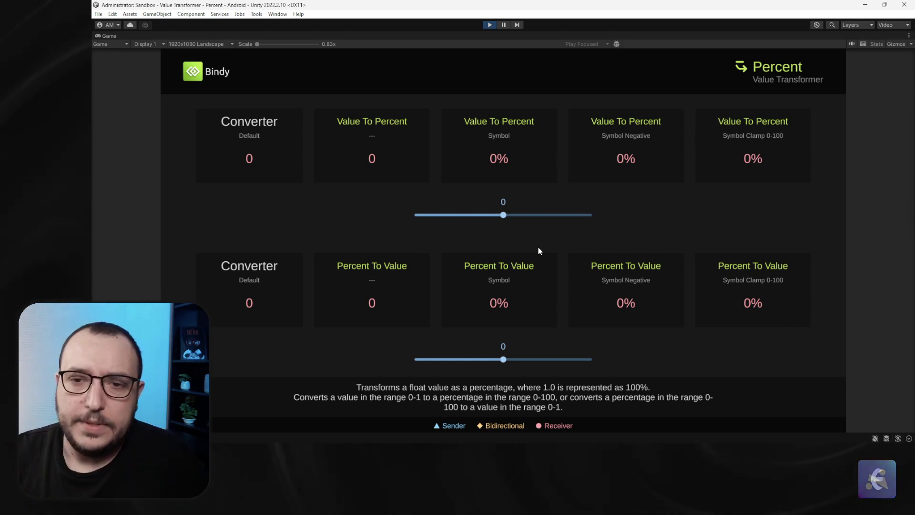
Drag the top Value To Percent slider through several values, ending near 0.70 (70%).
{"action": "left_click_drag", "start_coordinate": [504, 215], "coordinate": [472, 215]}
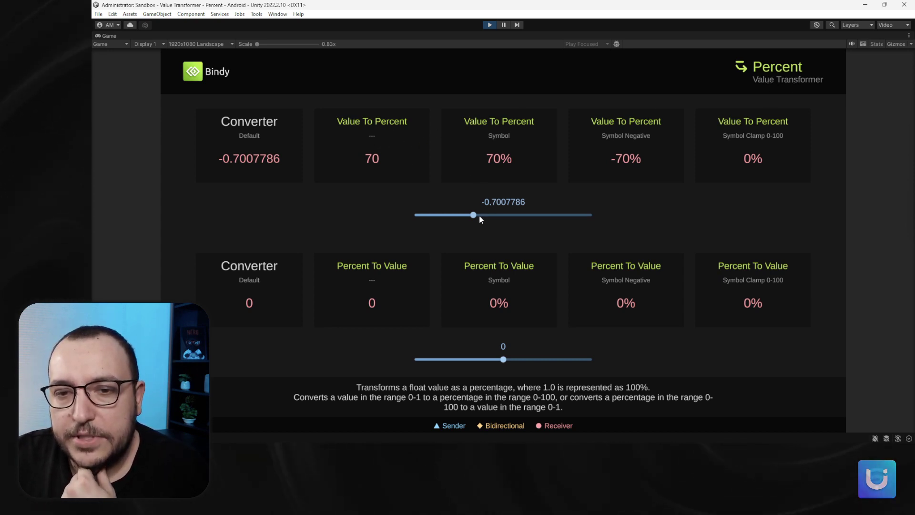
{"action": "left_click_drag", "start_coordinate": [479, 216], "coordinate": [504, 216]}
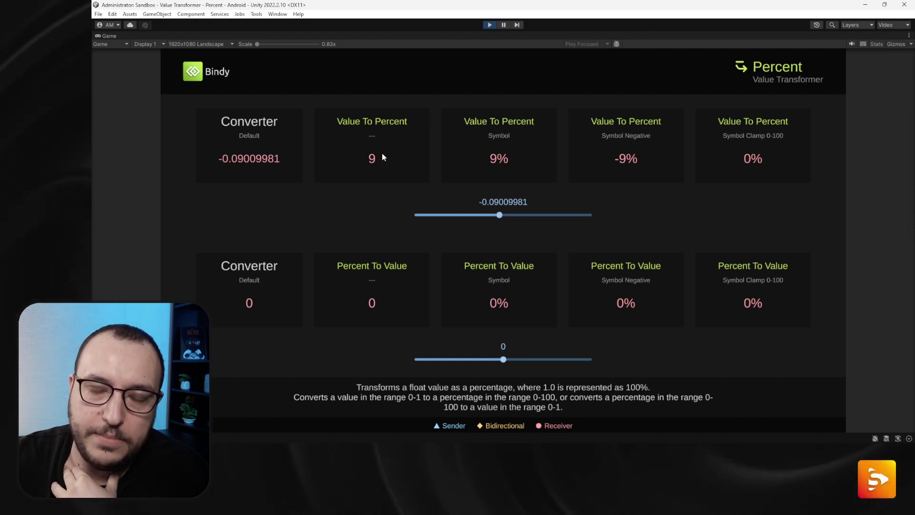
{"action": "left_click_drag", "start_coordinate": [503, 216], "coordinate": [508, 215]}
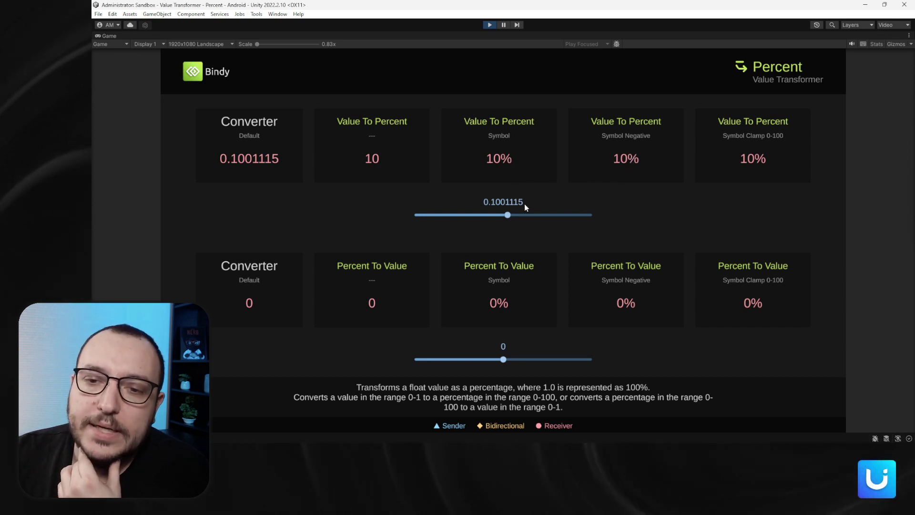
{"action": "left_click", "coordinate": [473, 215]}
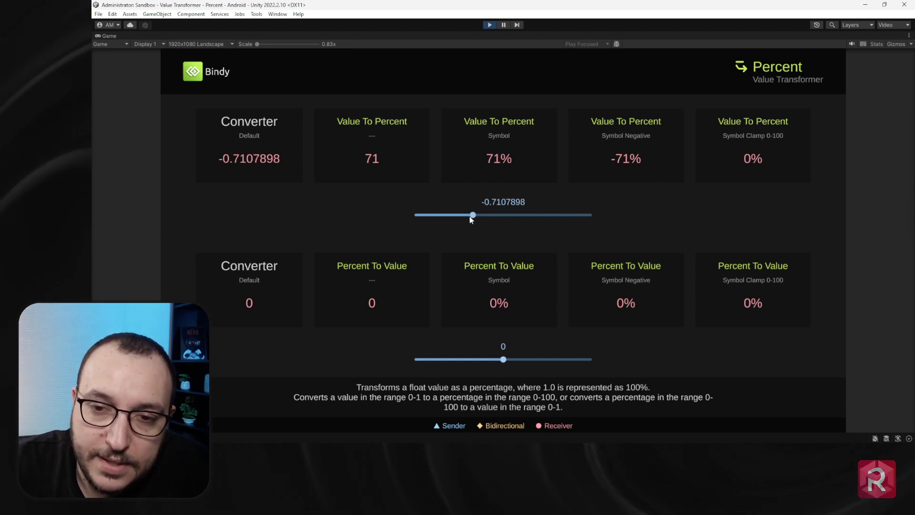
{"action": "left_click_drag", "start_coordinate": [473, 215], "coordinate": [533, 215]}
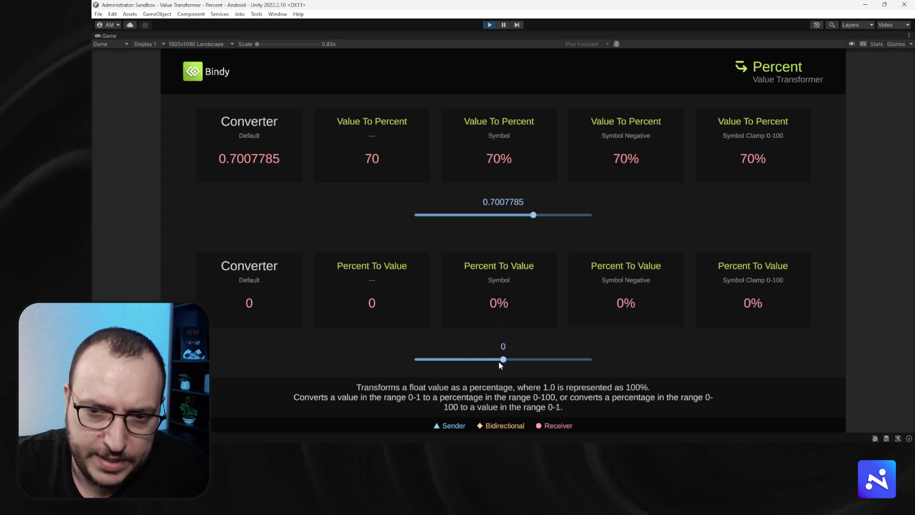
Drag the lower Percent To Value slider below zero and back up to test clamping, then stop play.
{"action": "left_click_drag", "start_coordinate": [504, 360], "coordinate": [431, 359]}
{"action": "left_click_drag", "start_coordinate": [496, 361], "coordinate": [545, 364]}
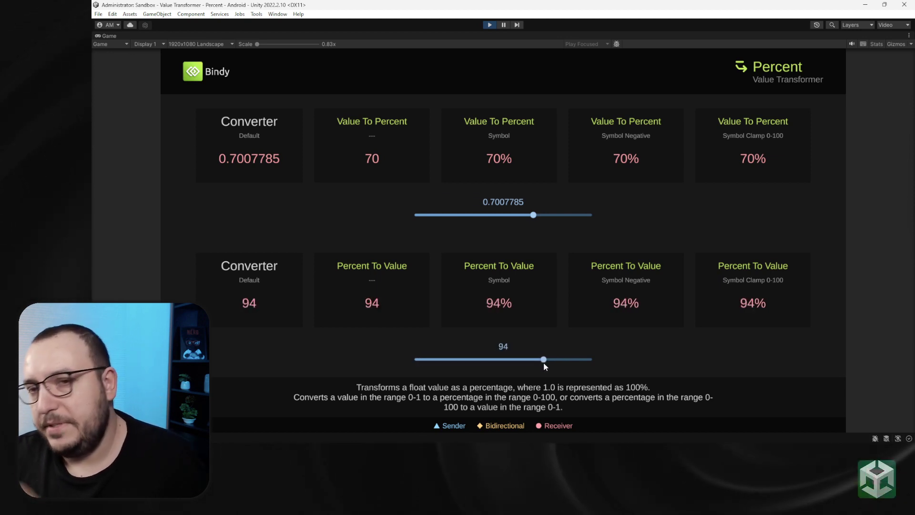
{"action": "left_click", "coordinate": [489, 26]}
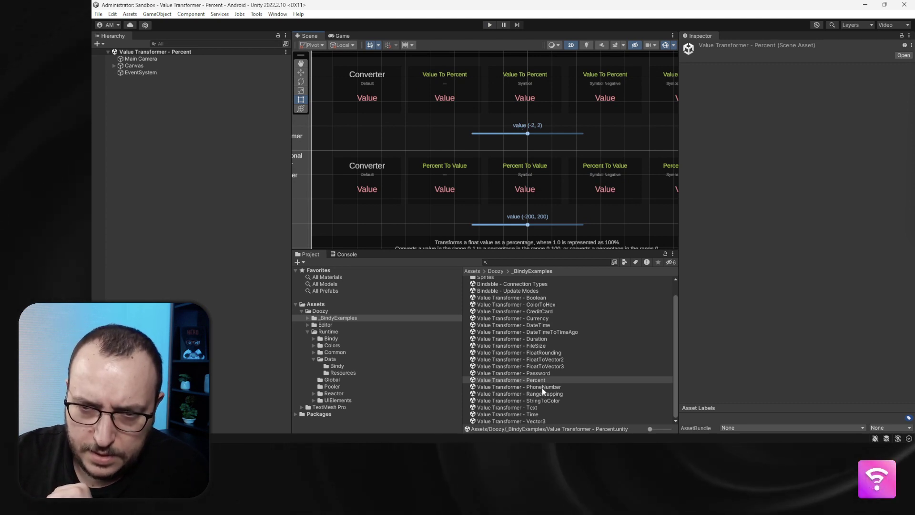
Compare the PercentToValue and ValueToPercent transformer assets, including the Clamp 0-100 variants, then return to the example scenes.
{"action": "left_click", "coordinate": [347, 365]}
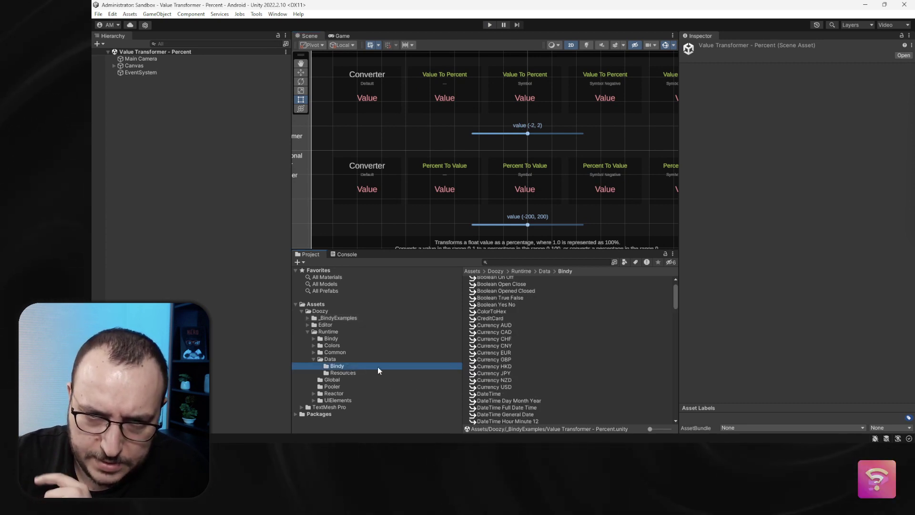
{"action": "scroll", "coordinate": [531, 359], "scroll_direction": "down", "scroll_amount": 10}
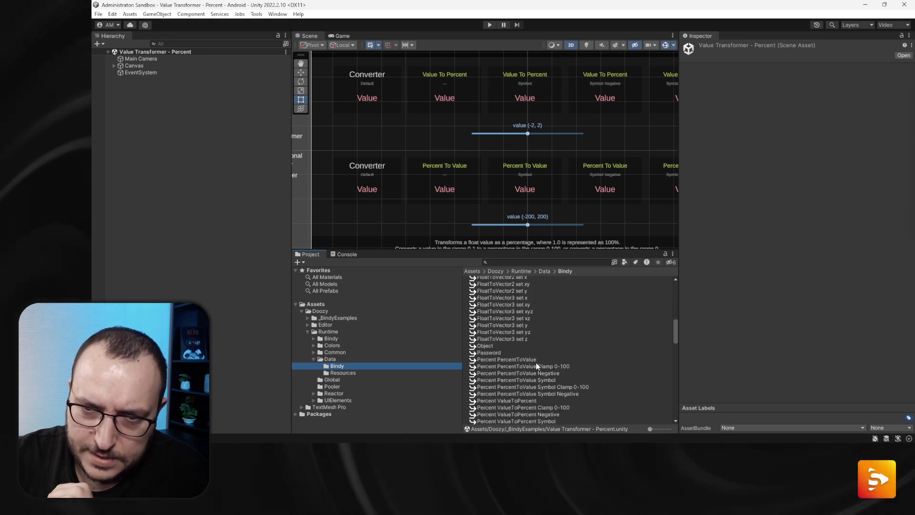
{"action": "left_click", "coordinate": [532, 359]}
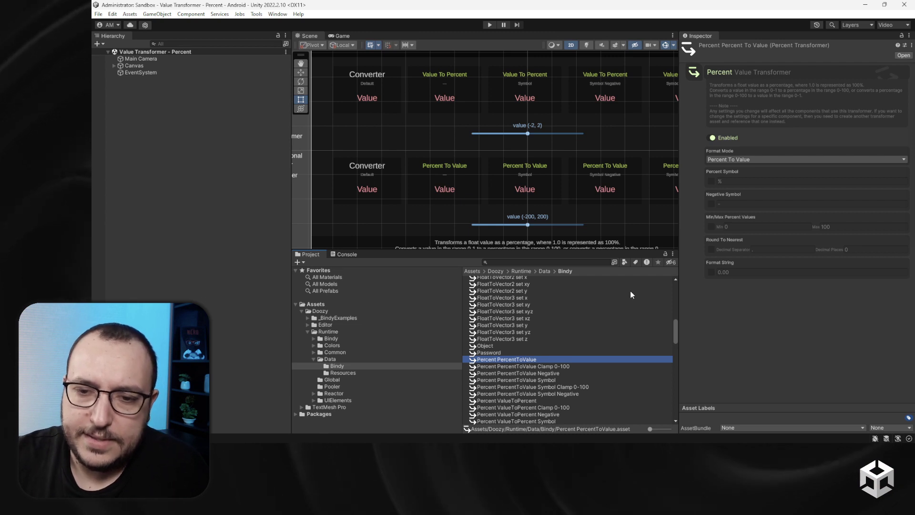
{"action": "scroll", "coordinate": [574, 351], "scroll_direction": "down", "scroll_amount": 2}
{"action": "left_click", "coordinate": [562, 341]}
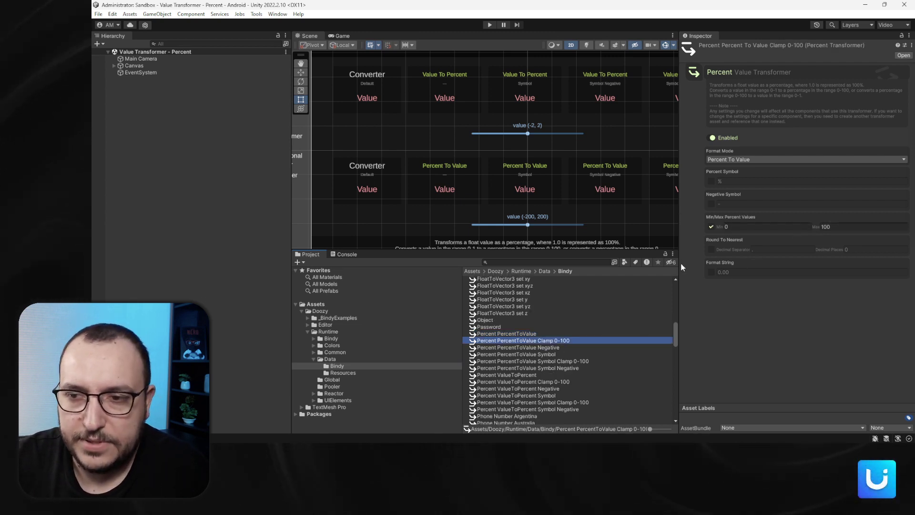
{"action": "left_click", "coordinate": [549, 353]}
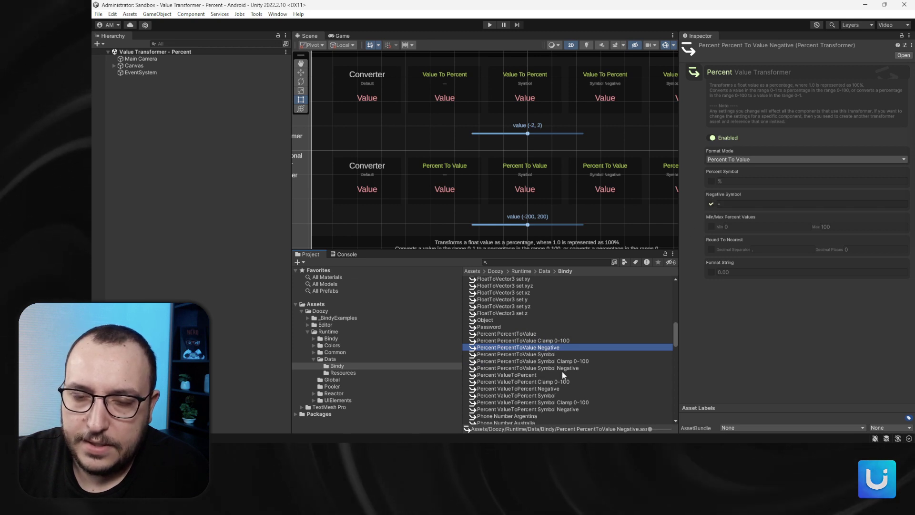
{"action": "key", "text": "Down"}
{"action": "key", "text": "Down"}
{"action": "key", "text": "Down"}
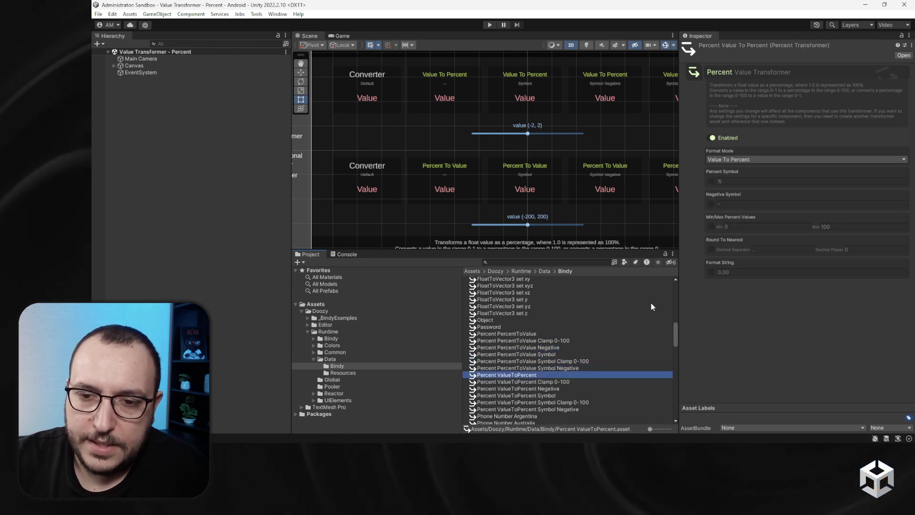
{"action": "key", "text": "Up"}
{"action": "key", "text": "Up"}
{"action": "key", "text": "Up"}
{"action": "key", "text": "Up"}
{"action": "key", "text": "Up"}
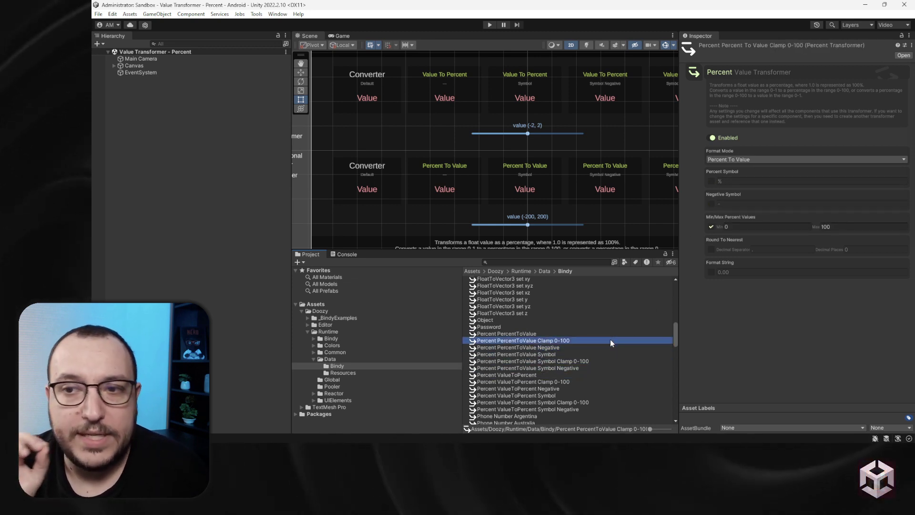
{"action": "key", "text": "Down"}
{"action": "key", "text": "Down"}
{"action": "key", "text": "Down"}
{"action": "key", "text": "Down"}
{"action": "key", "text": "Down"}
{"action": "key", "text": "Down"}
{"action": "key", "text": "Down"}
{"action": "key", "text": "Down"}
{"action": "key", "text": "Down"}
{"action": "key", "text": "Down"}
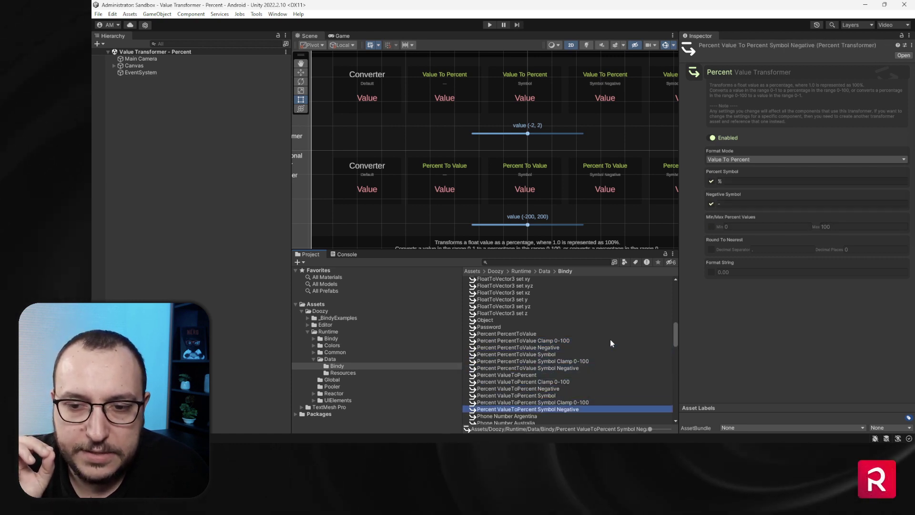
{"action": "key", "text": "Up"}
{"action": "key", "text": "Up"}
{"action": "key", "text": "Up"}
{"action": "key", "text": "Up"}
{"action": "key", "text": "Up"}
{"action": "key", "text": "Up"}
{"action": "key", "text": "Up"}
{"action": "key", "text": "Up"}
{"action": "key", "text": "Up"}
{"action": "key", "text": "Up"}
{"action": "key", "text": "Up"}
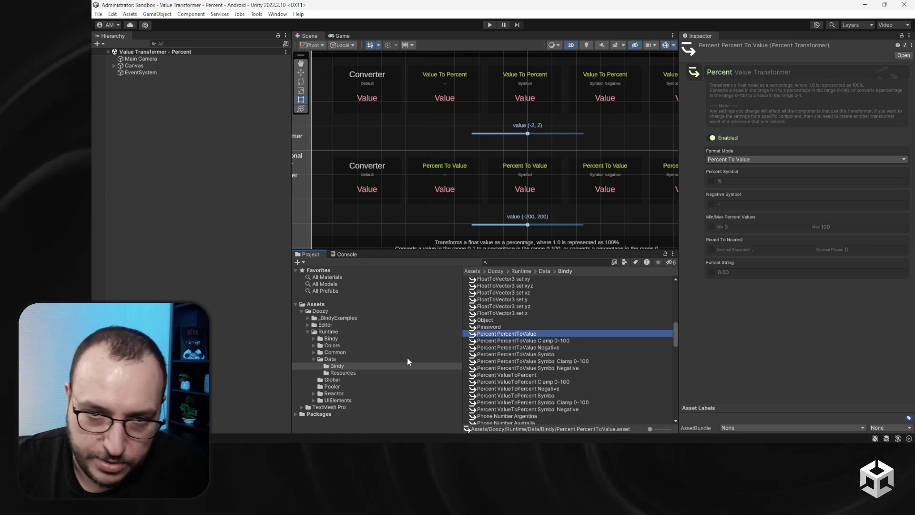
{"action": "left_click", "coordinate": [334, 318]}
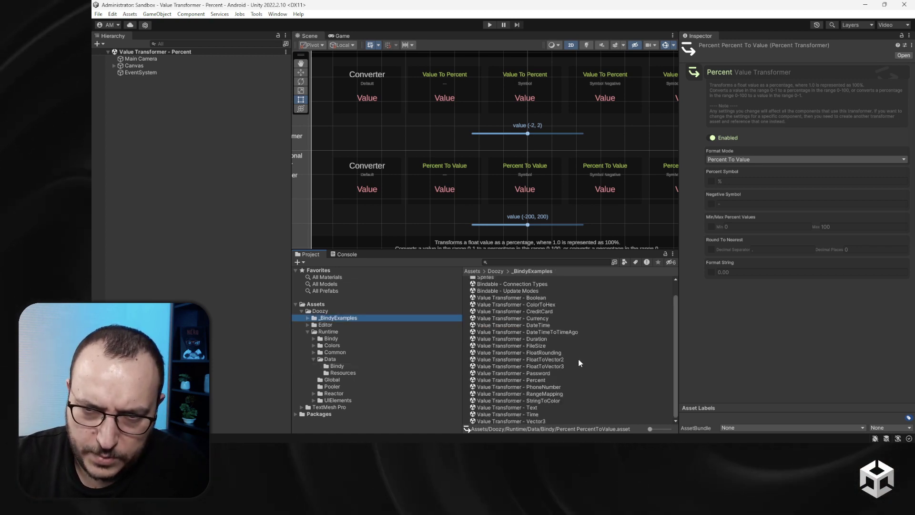
Open the PhoneNumber example scene and run it with the Game view maximized.
{"action": "left_click", "coordinate": [557, 387]}
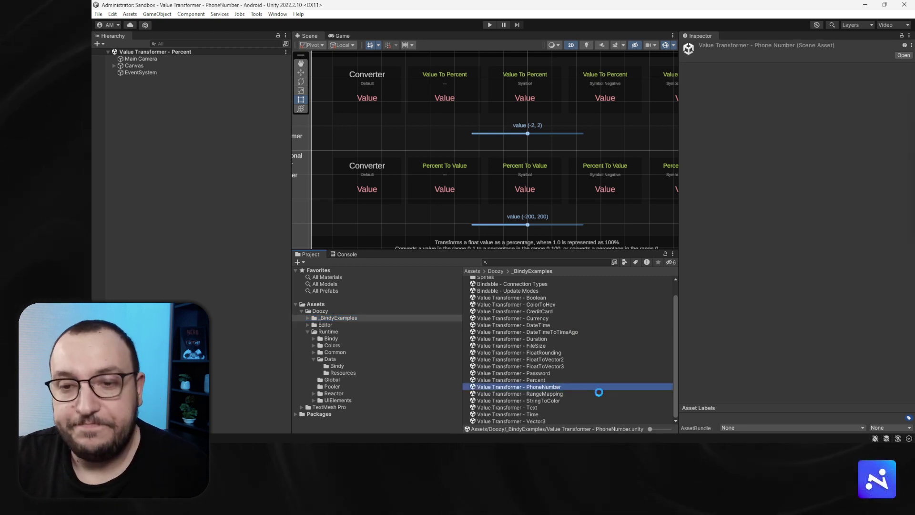
{"action": "left_click", "coordinate": [490, 25]}
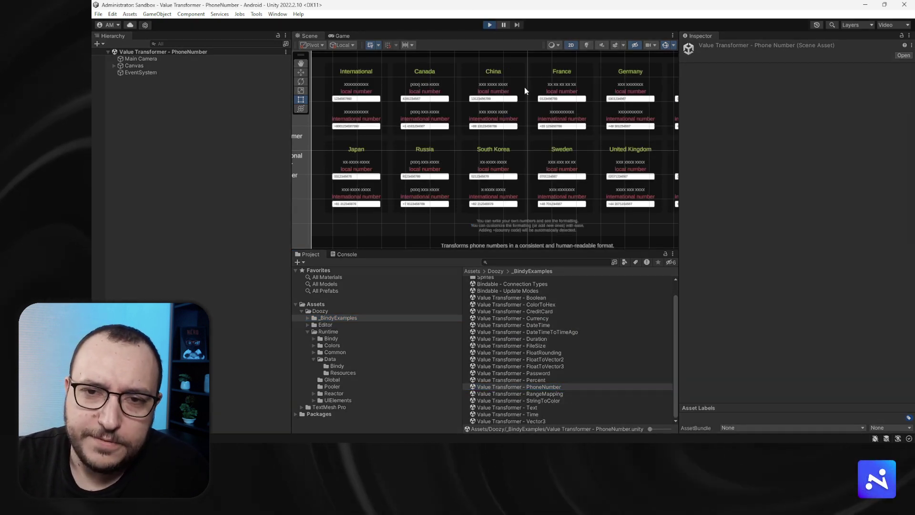
{"action": "left_click", "coordinate": [673, 36]}
{"action": "left_click", "coordinate": [689, 68]}
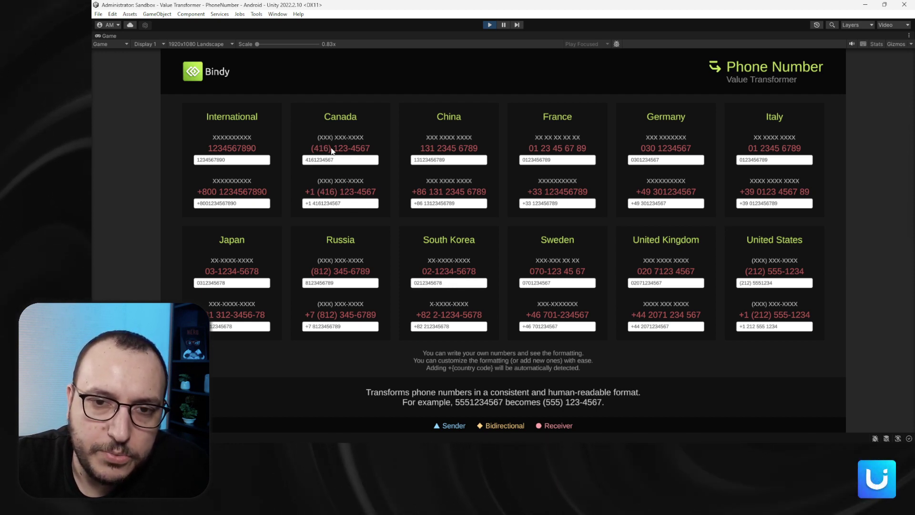
Retype the Canada local number as 416564564 so it shows (416) 564-564, then stop play.
{"action": "left_click", "coordinate": [353, 160]}
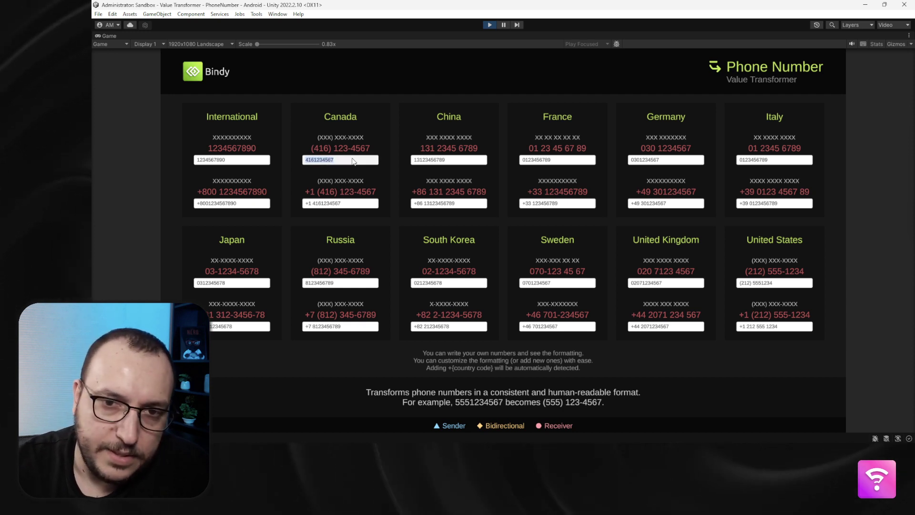
{"action": "key", "text": "BackSpace"}
{"action": "type", "text": "416"}
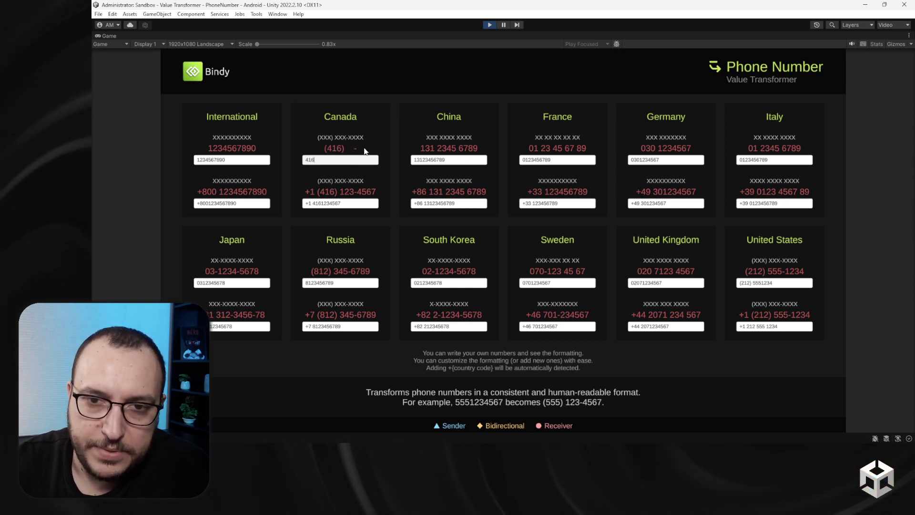
{"action": "type", "text": "5645"}
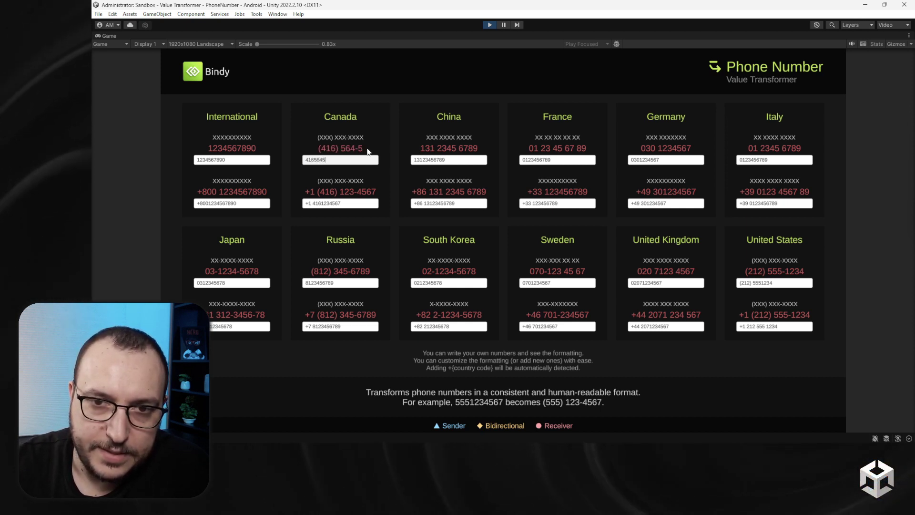
{"action": "type", "text": "64"}
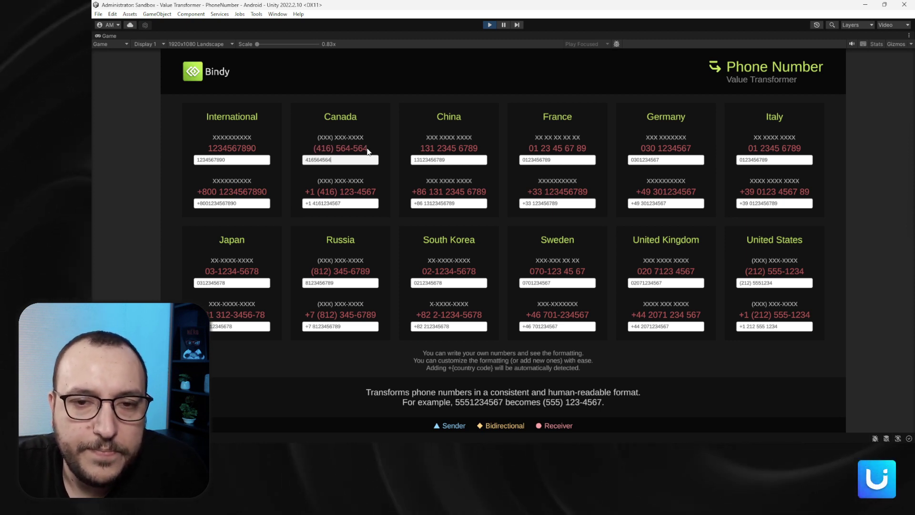
{"action": "left_click", "coordinate": [350, 204]}
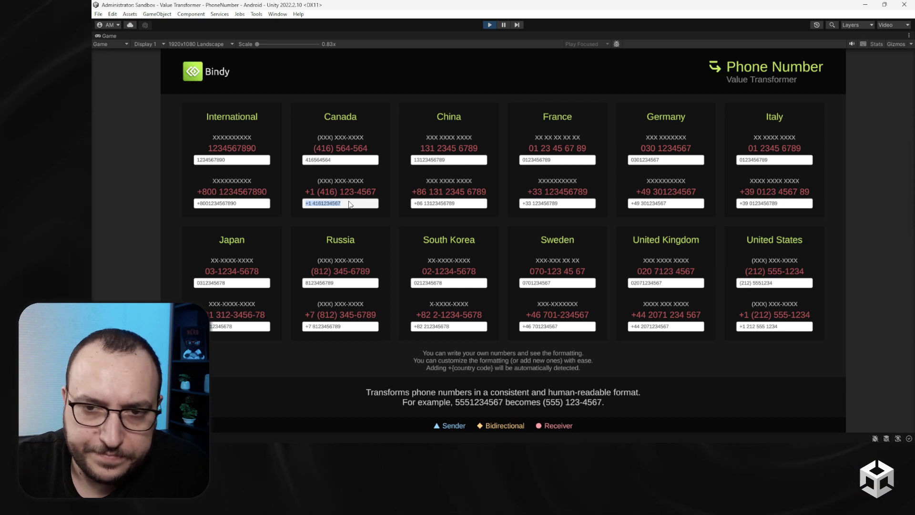
{"action": "left_click", "coordinate": [314, 204]}
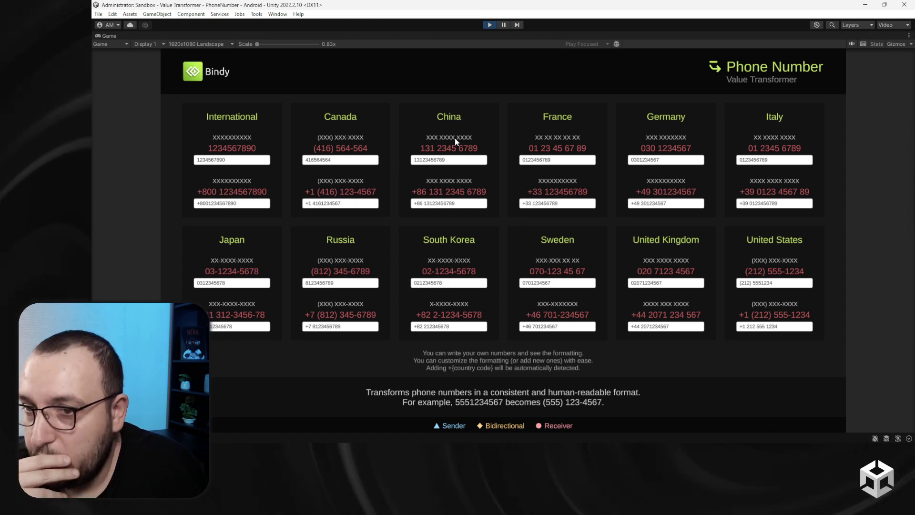
{"action": "left_click", "coordinate": [485, 25]}
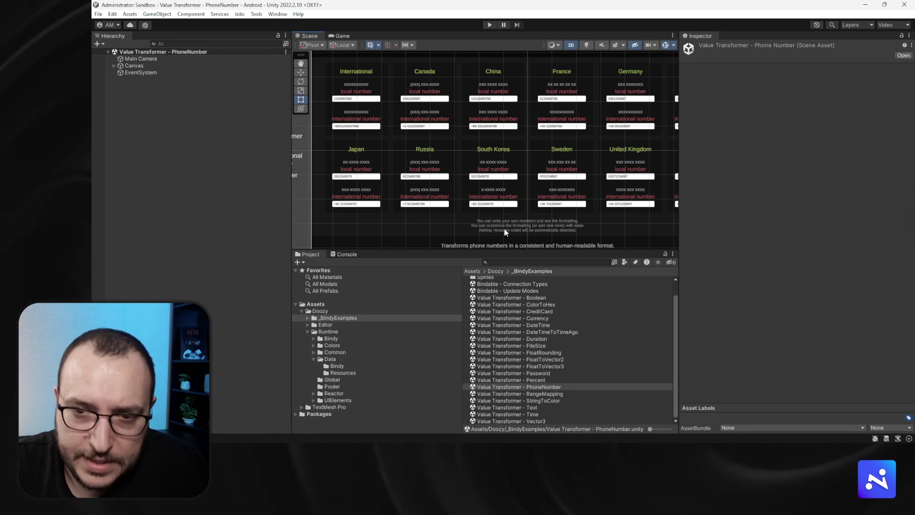
Step through the Argentina, Australia, Japan, Mexico and Russia phone number transformers' patterns.
{"action": "left_click", "coordinate": [337, 366]}
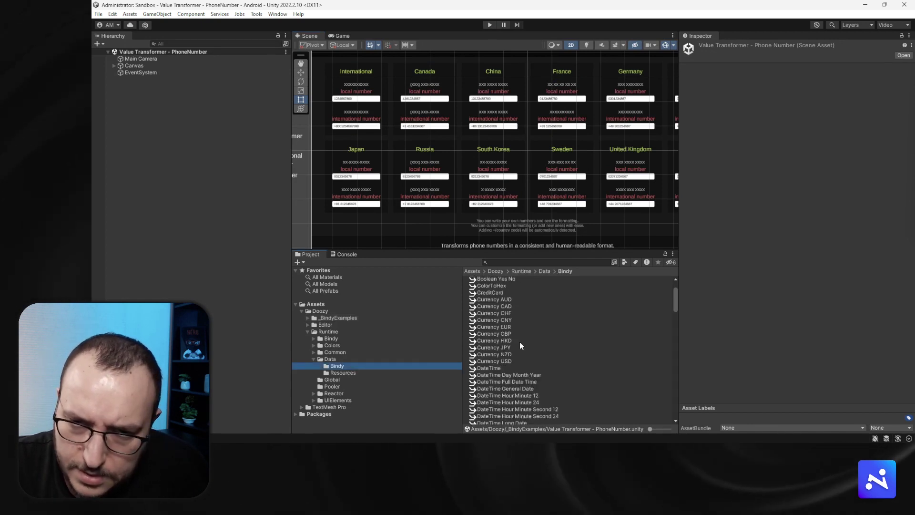
{"action": "scroll", "coordinate": [520, 342], "scroll_direction": "down", "scroll_amount": 15}
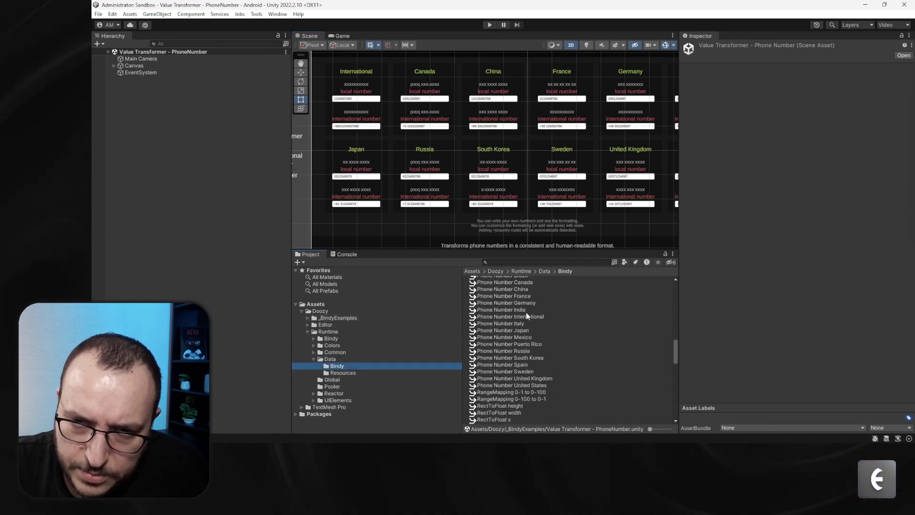
{"action": "scroll", "coordinate": [527, 316], "scroll_direction": "up", "scroll_amount": 2}
{"action": "left_click", "coordinate": [524, 288]}
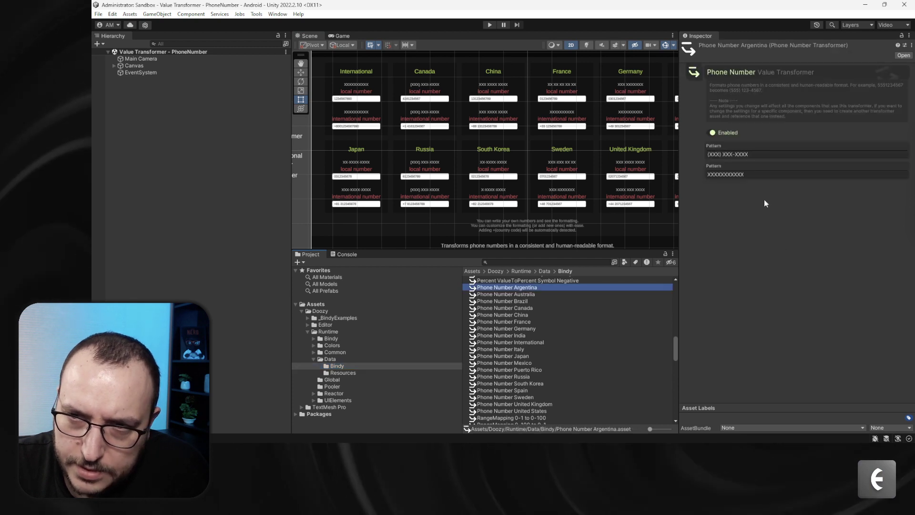
{"action": "key", "text": "Down"}
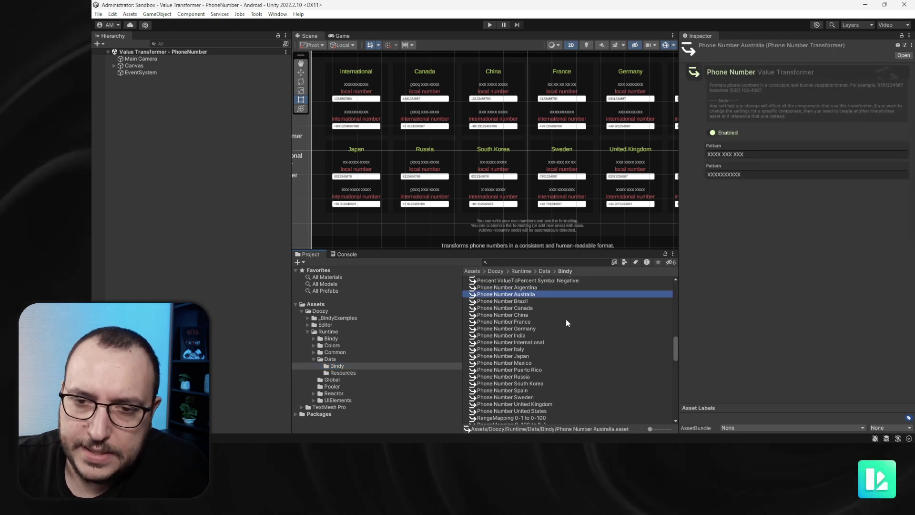
{"action": "key", "text": "Down"}
{"action": "key", "text": "Down"}
{"action": "key", "text": "Down"}
{"action": "key", "text": "Down"}
{"action": "key", "text": "Down"}
{"action": "key", "text": "Down"}
{"action": "key", "text": "Down"}
{"action": "key", "text": "Down"}
{"action": "key", "text": "Down"}
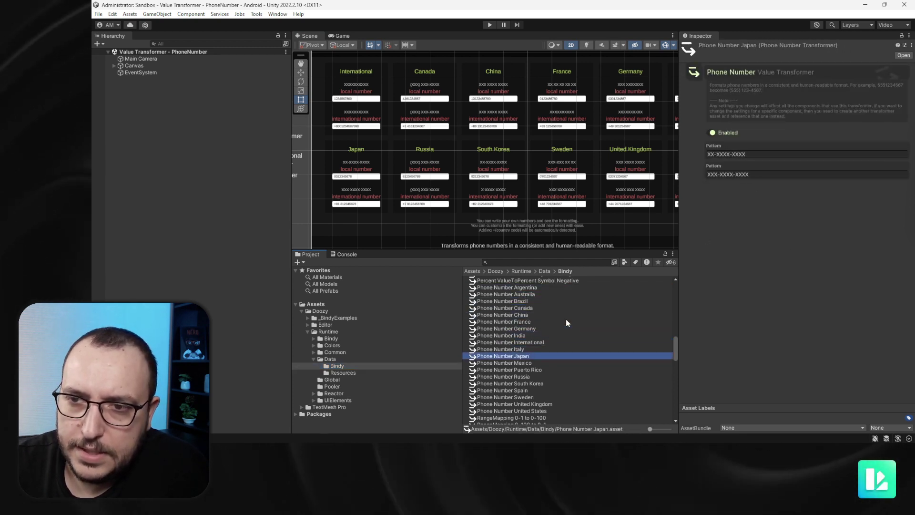
{"action": "key", "text": "Down"}
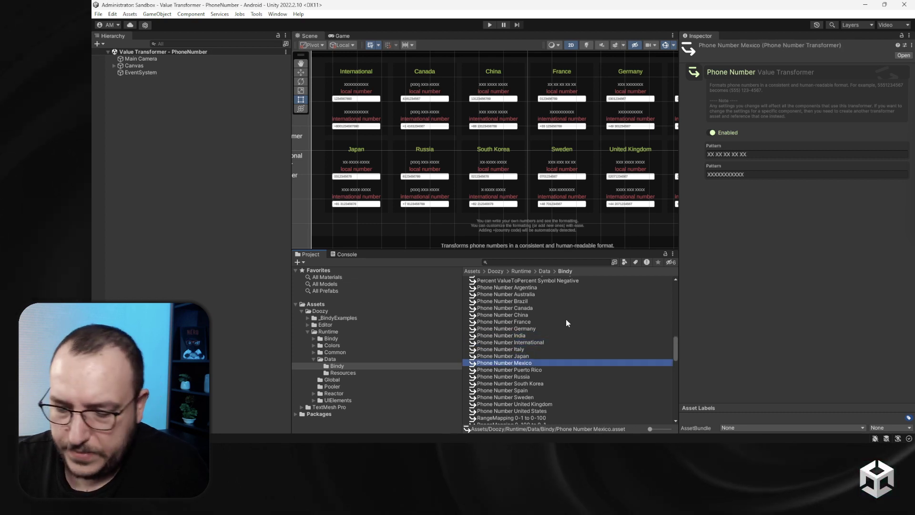
{"action": "key", "text": "Down"}
{"action": "key", "text": "Down"}
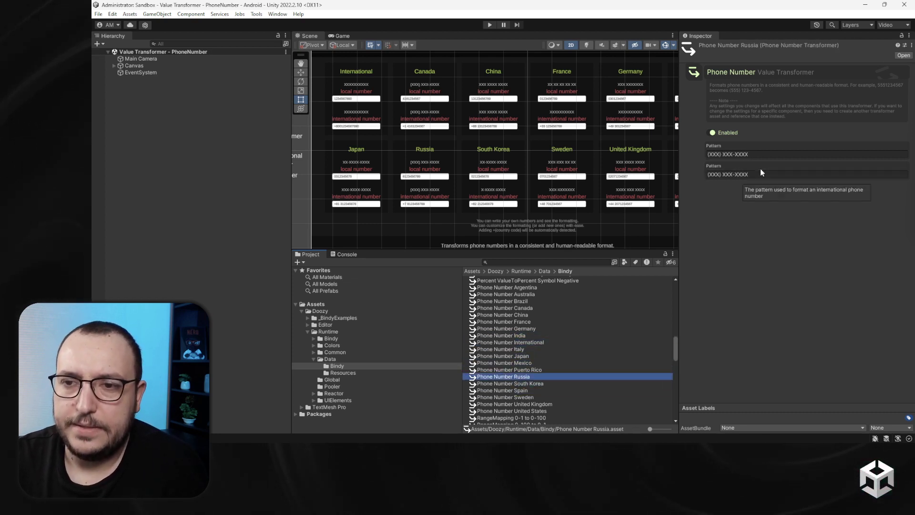
{"action": "key", "text": "Up"}
{"action": "key", "text": "Up"}
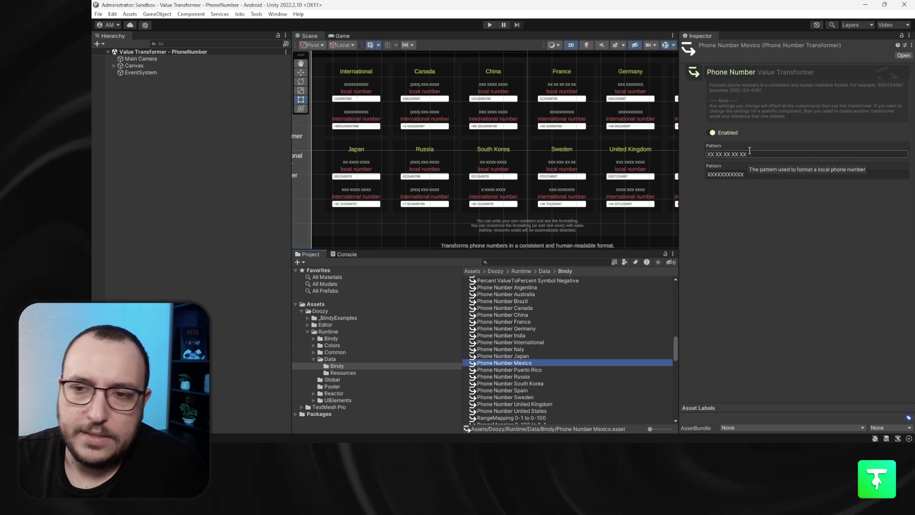
{"action": "key", "text": "Up"}
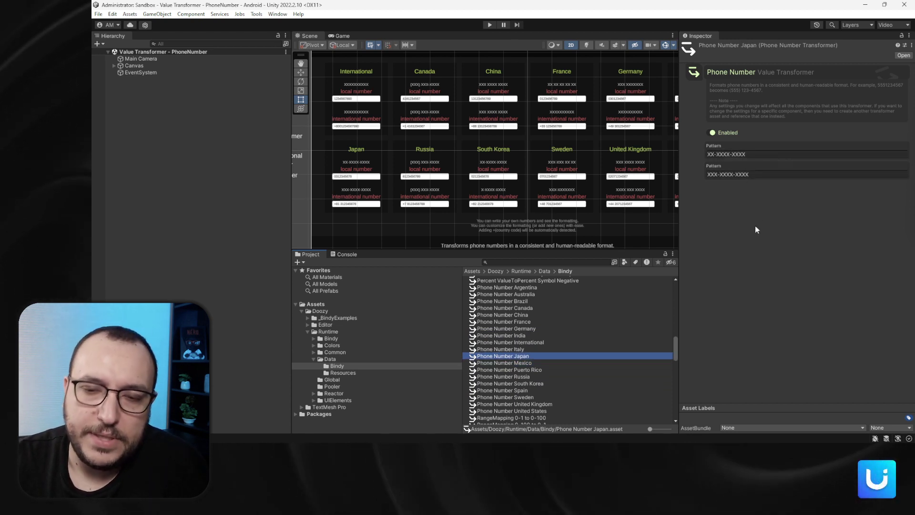
Review the China, Germany, South Korea and Spain patterns, then return to _BindyExamples.
{"action": "left_click", "coordinate": [545, 315]}
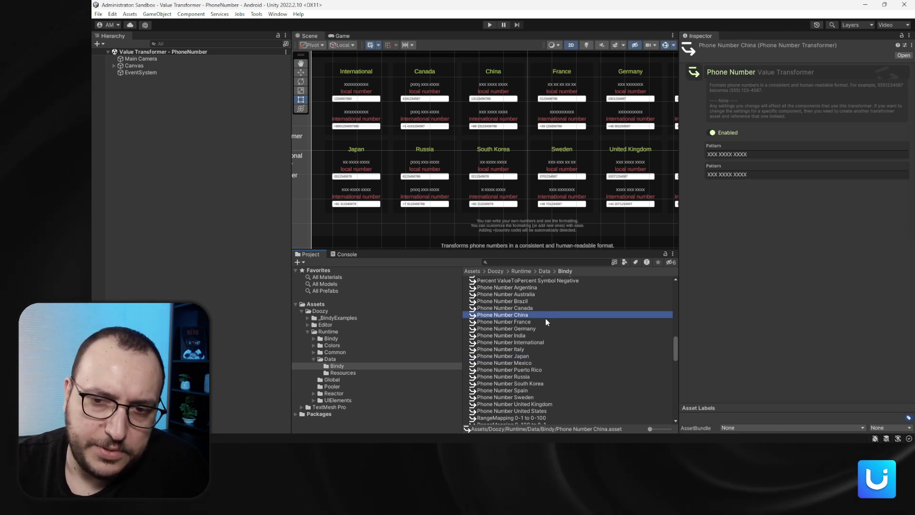
{"action": "key", "text": "Up"}
{"action": "key", "text": "Up"}
{"action": "key", "text": "Up"}
{"action": "key", "text": "Up"}
{"action": "key", "text": "Down"}
{"action": "key", "text": "Down"}
{"action": "key", "text": "Down"}
{"action": "key", "text": "Down"}
{"action": "key", "text": "Down"}
{"action": "key", "text": "Down"}
{"action": "key", "text": "Down"}
{"action": "key", "text": "Down"}
{"action": "key", "text": "Down"}
{"action": "key", "text": "Down"}
{"action": "key", "text": "Down"}
{"action": "key", "text": "Down"}
{"action": "key", "text": "Down"}
{"action": "key", "text": "Down"}
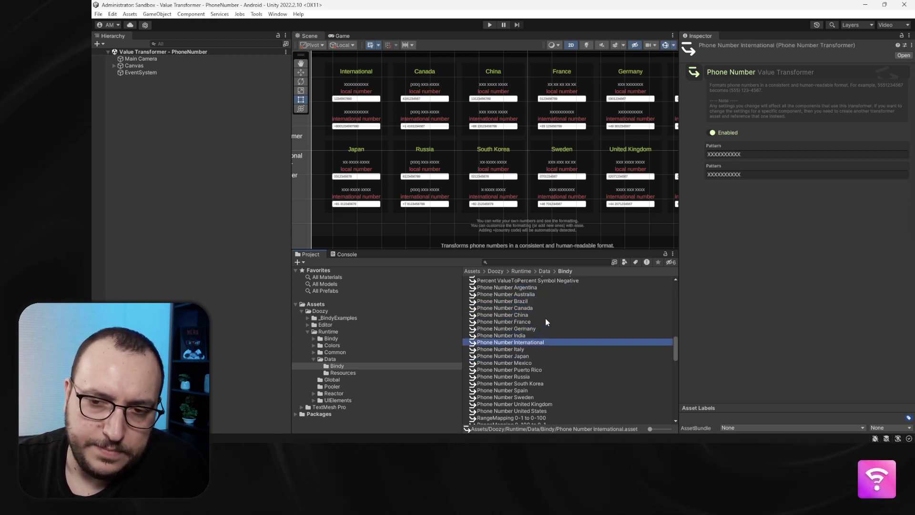
{"action": "key", "text": "Down"}
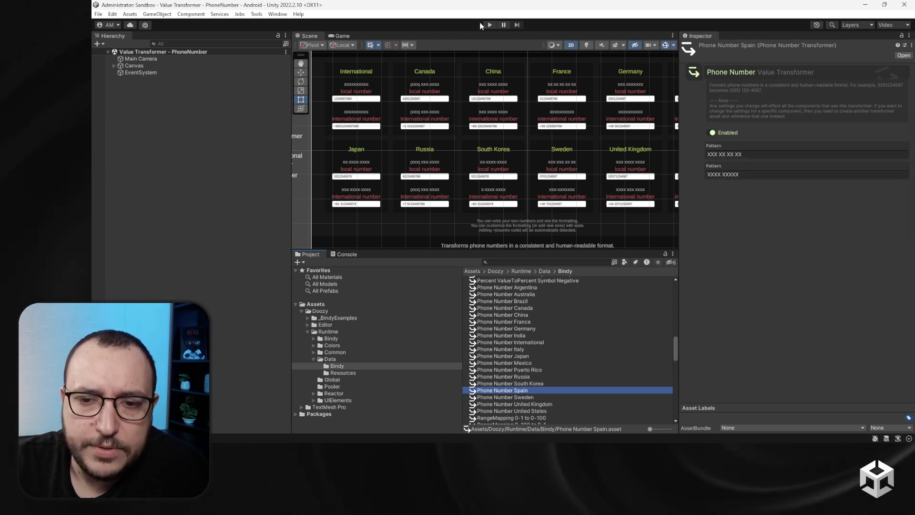
{"action": "left_click", "coordinate": [339, 317]}
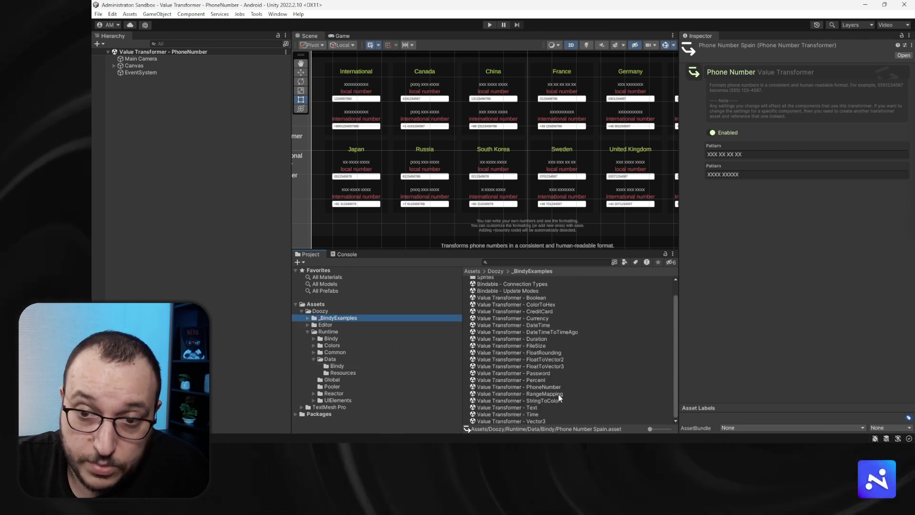
Open the RangeMapping demo scene and run it with the Game view maximized.
{"action": "double_click", "coordinate": [575, 394]}
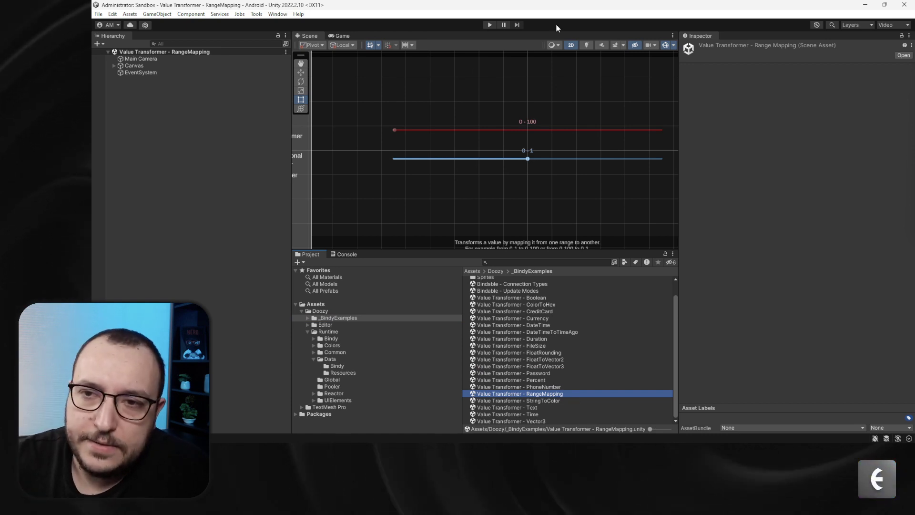
{"action": "left_click", "coordinate": [672, 35]}
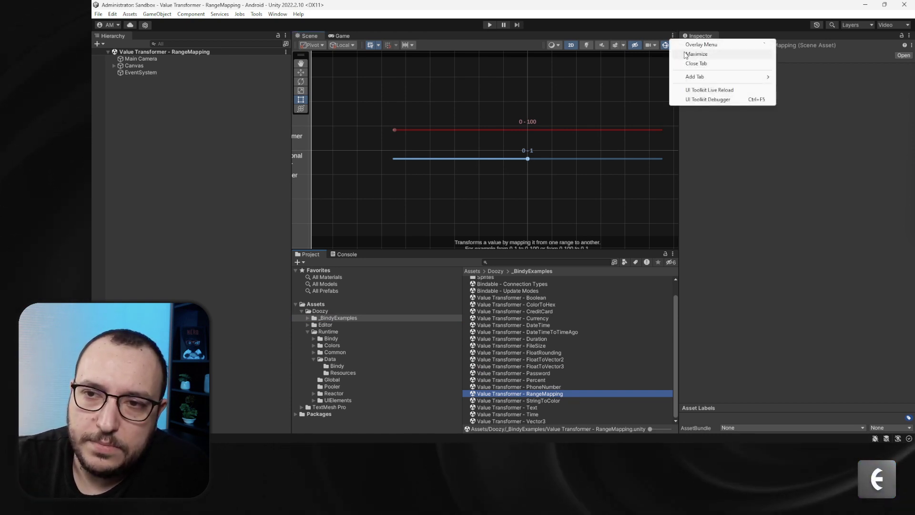
{"action": "left_click", "coordinate": [490, 24]}
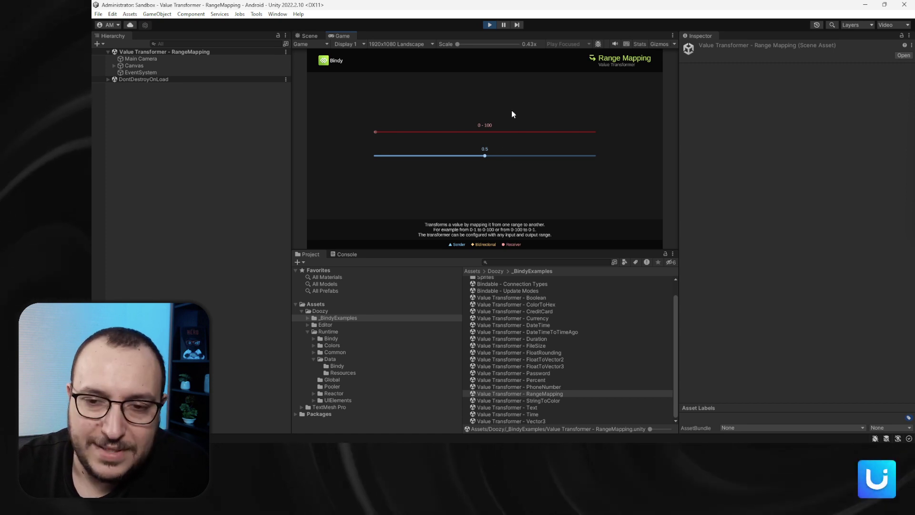
{"action": "left_click", "coordinate": [672, 35]}
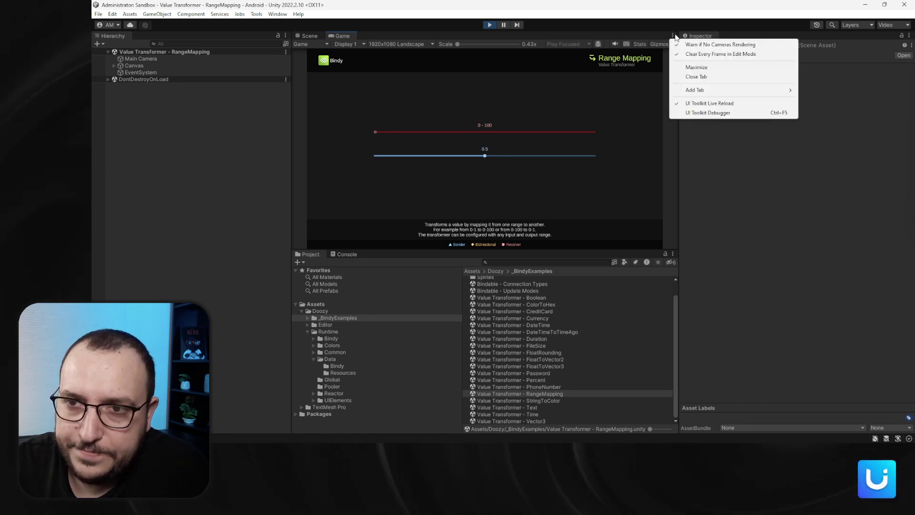
{"action": "left_click", "coordinate": [697, 67]}
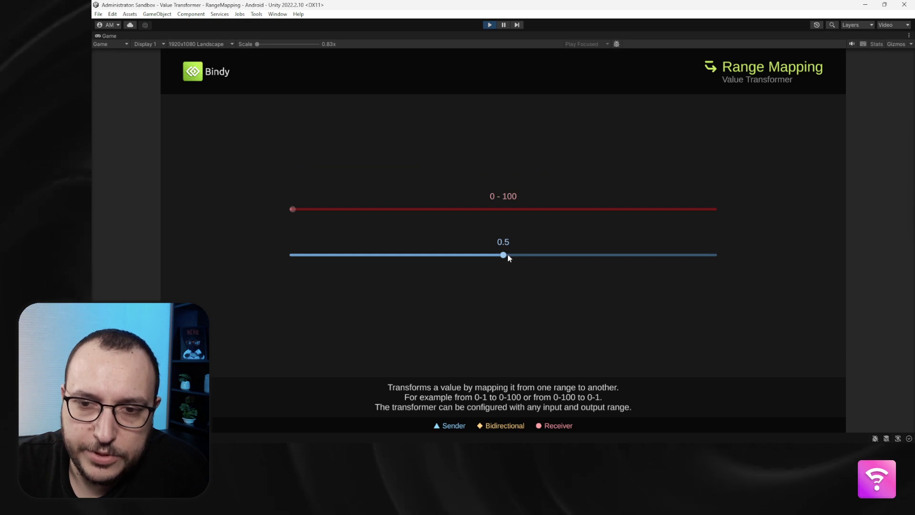
Drag the 0–1 slider to 0.4 so the 0–100 value reads 40, then start the StringToColor scene.
{"action": "left_click_drag", "start_coordinate": [508, 256], "coordinate": [462, 255]}
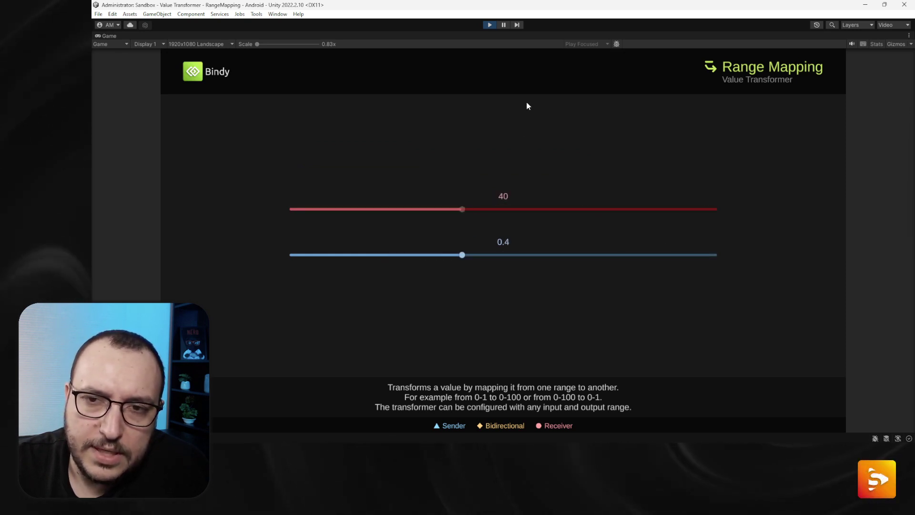
{"action": "left_click", "coordinate": [491, 25]}
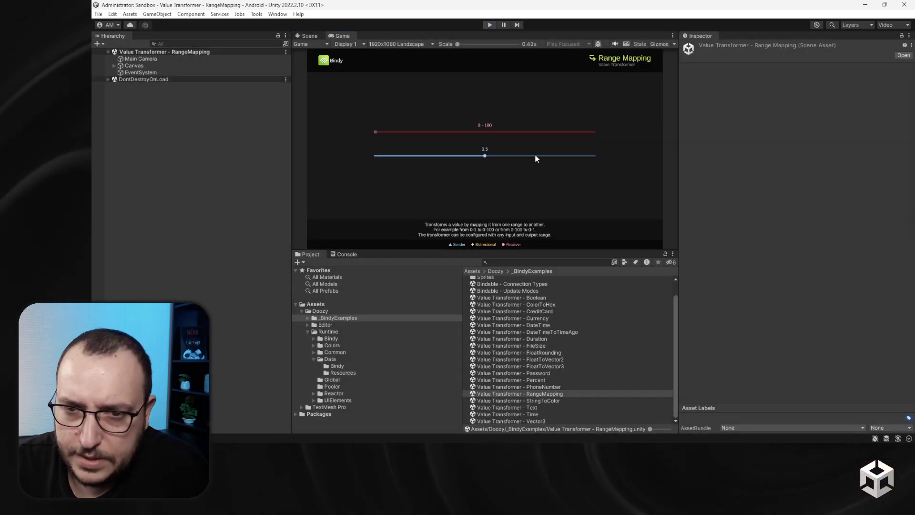
{"action": "double_click", "coordinate": [550, 400]}
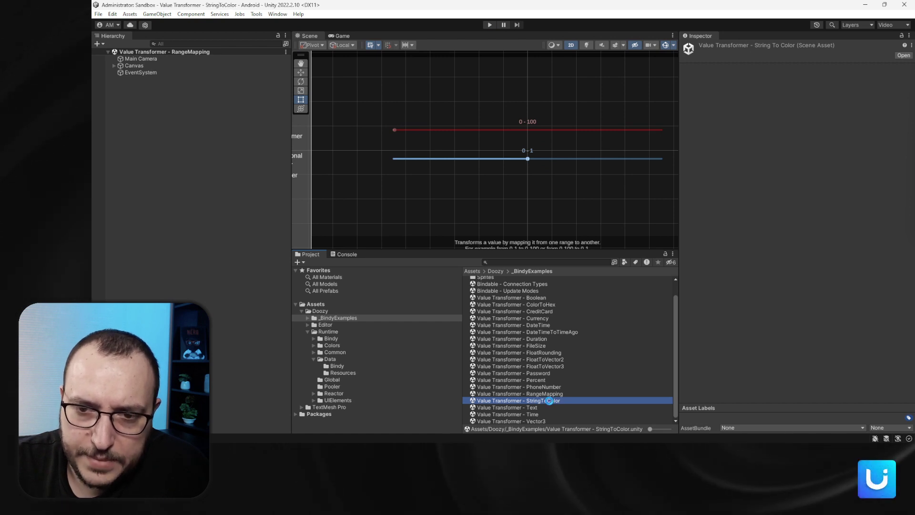
{"action": "left_click", "coordinate": [489, 25]}
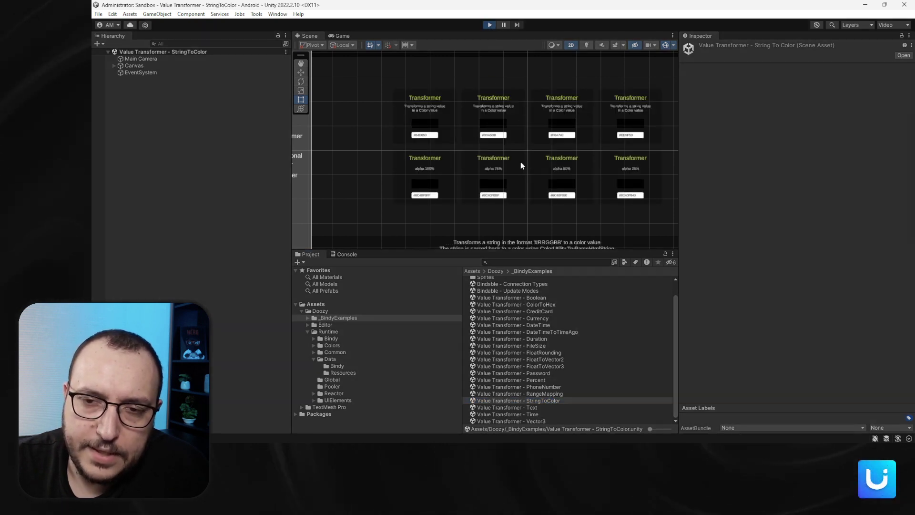
With the Game view maximized, retype the second card's hex colour as #3D3CC466.
{"action": "left_click", "coordinate": [673, 36]}
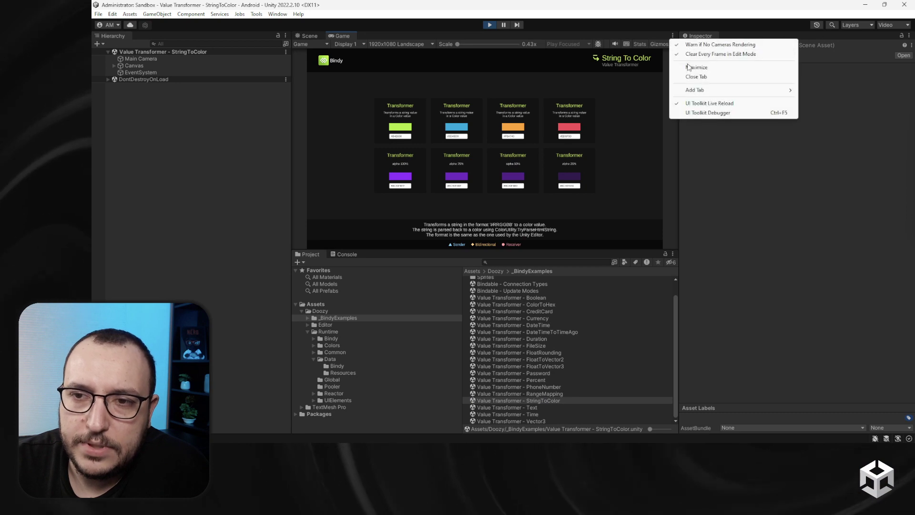
{"action": "left_click", "coordinate": [669, 71]}
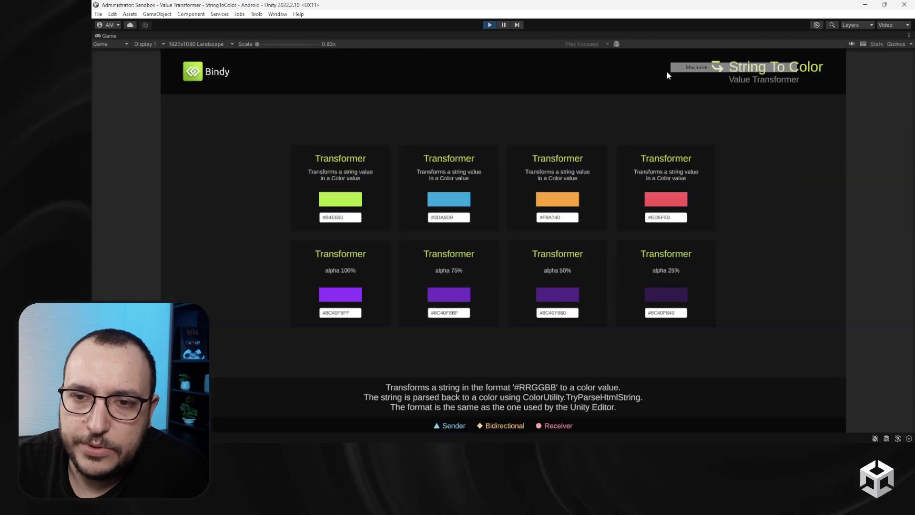
{"action": "left_click", "coordinate": [459, 220]}
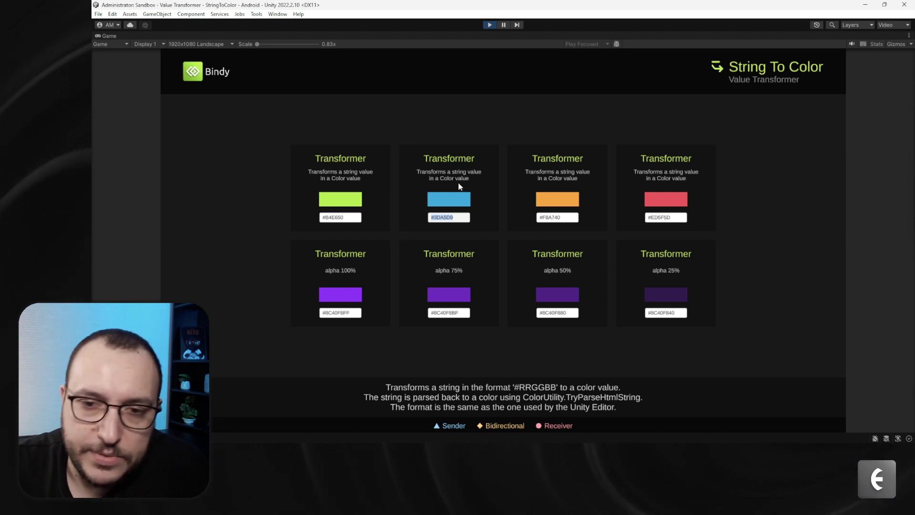
{"action": "left_click", "coordinate": [459, 218]}
{"action": "key", "text": "BackSpace"}
{"action": "key", "text": "BackSpace"}
{"action": "key", "text": "BackSpace"}
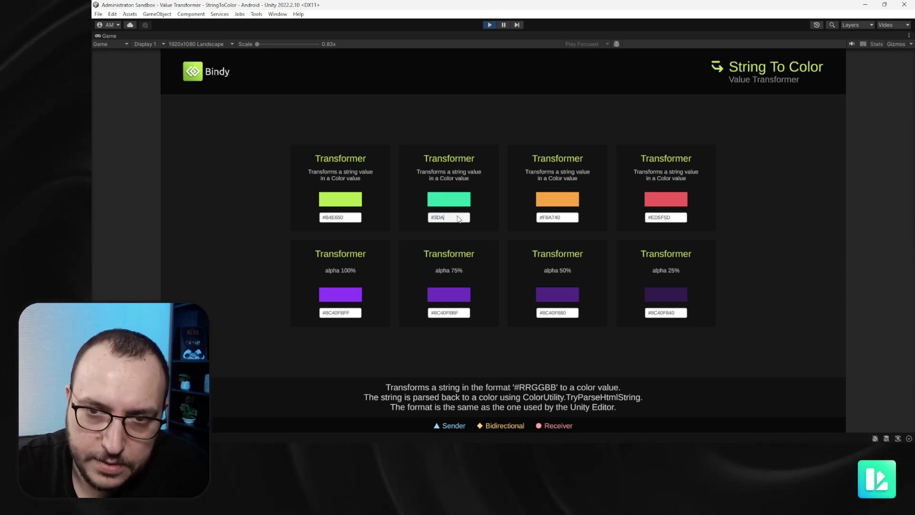
{"action": "key", "text": "BackSpace"}
{"action": "type", "text": "jhhh"}
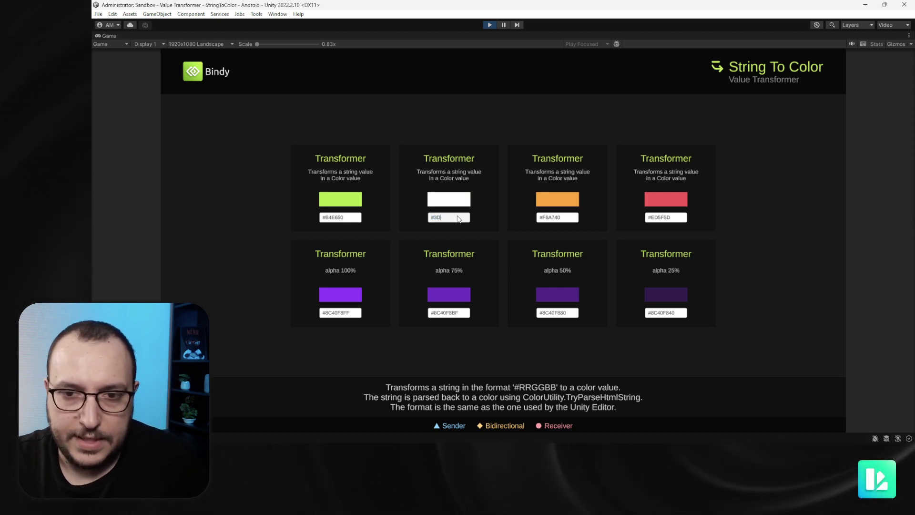
{"action": "type", "text": "FF"}
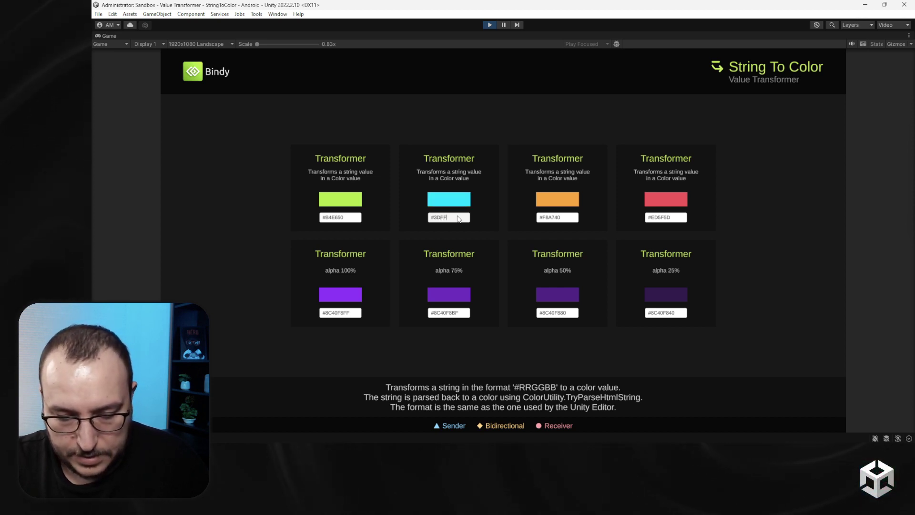
{"action": "type", "text": "00"}
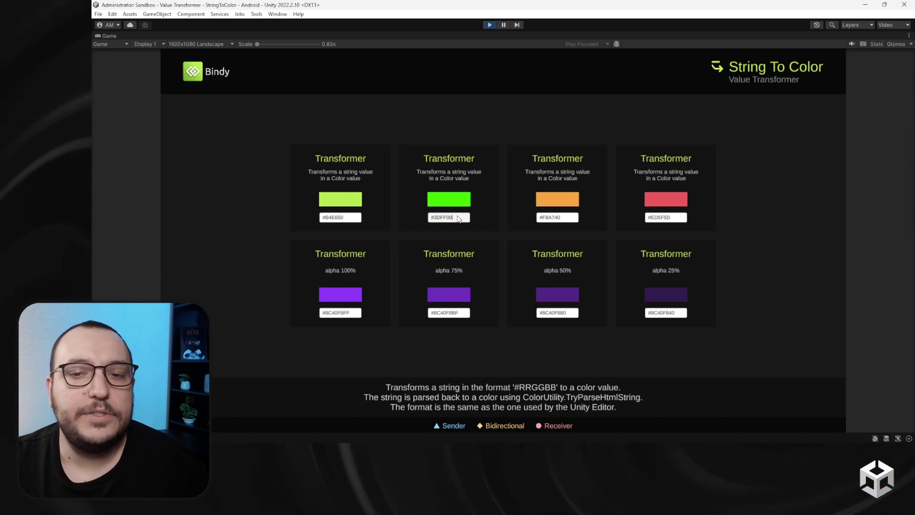
{"action": "key", "text": "BackSpace"}
{"action": "key", "text": "BackSpace"}
{"action": "key", "text": "BackSpace"}
{"action": "key", "text": "BackSpace"}
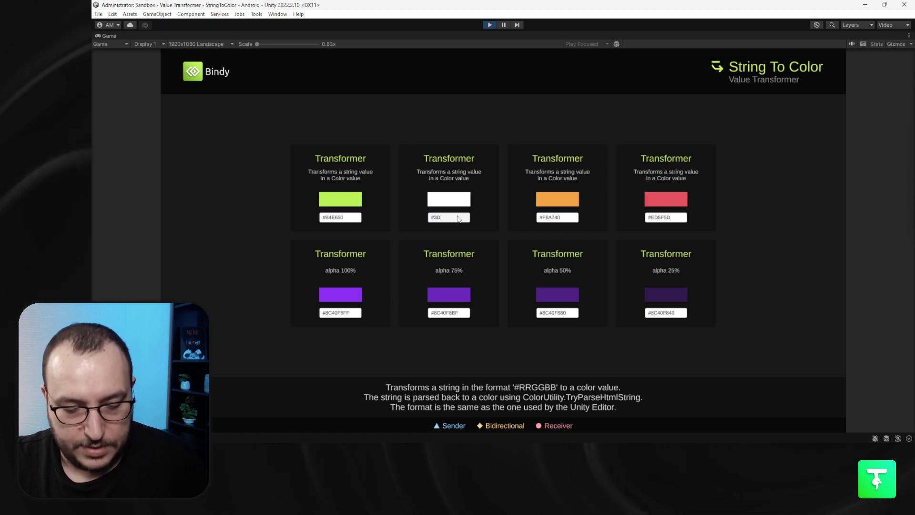
{"action": "type", "text": "3C"}
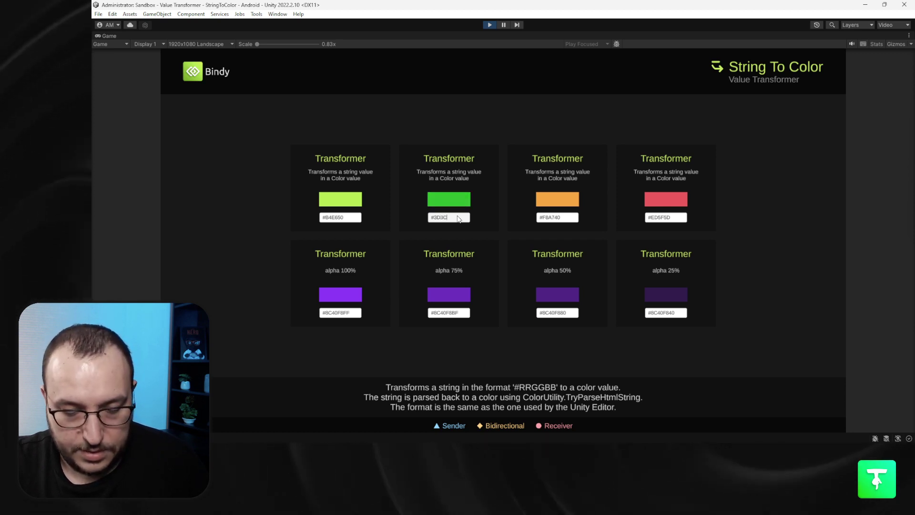
{"action": "type", "text": "C4"}
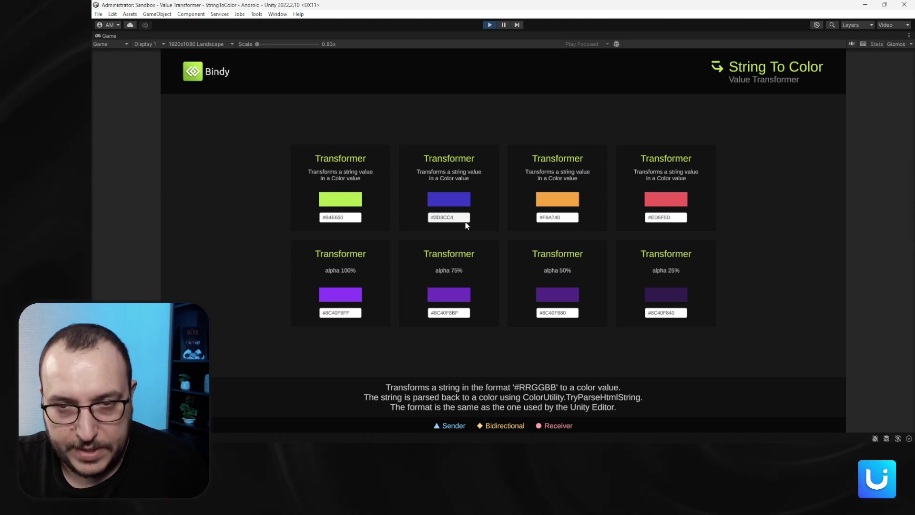
{"action": "type", "text": "66"}
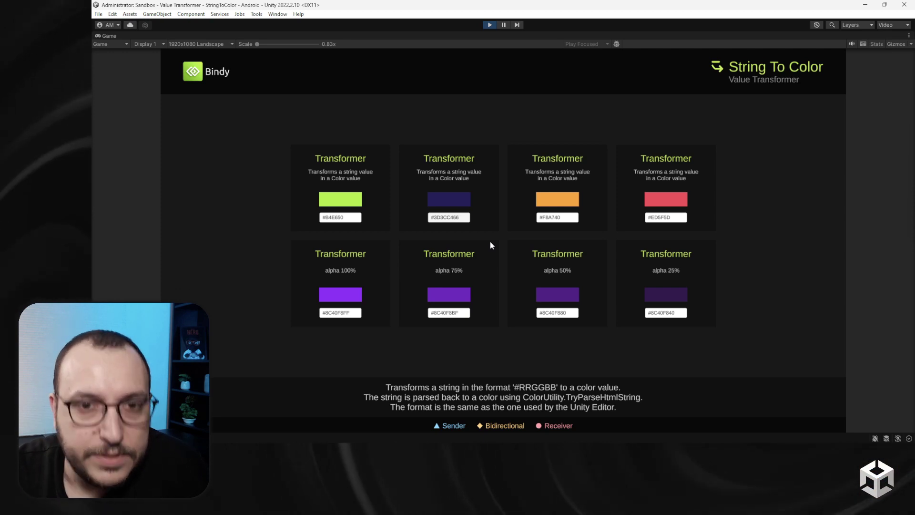
Stop the StringToColor demo, then open the Value Transformer - Text scene and play it full-size.
{"action": "left_click", "coordinate": [489, 24]}
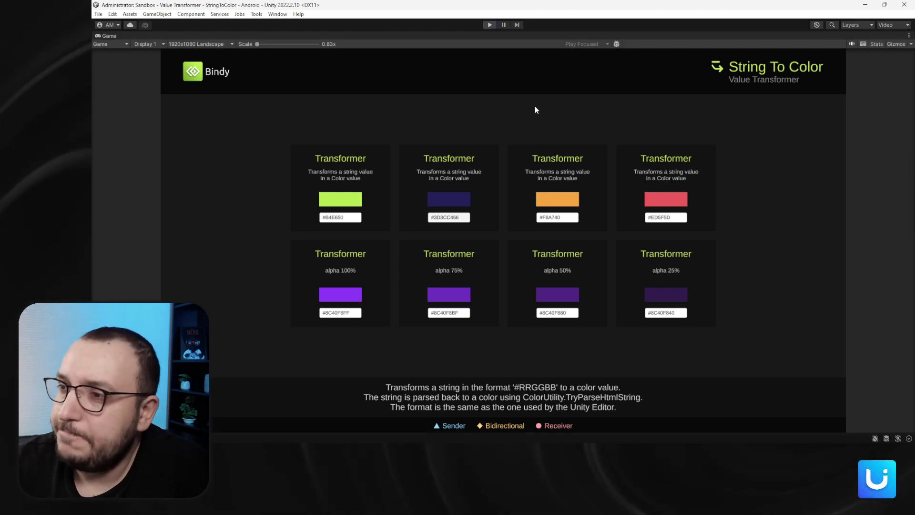
{"action": "scroll", "coordinate": [536, 412], "scroll_direction": "up", "scroll_amount": 1}
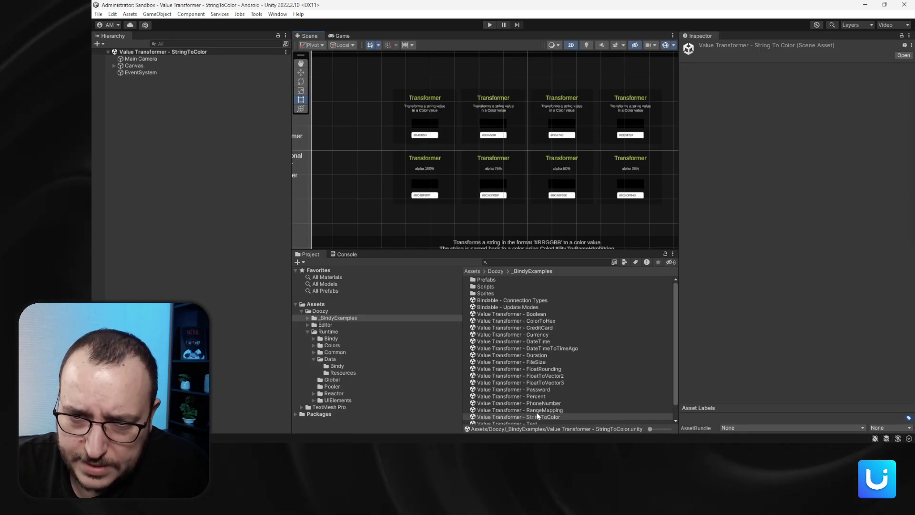
{"action": "scroll", "coordinate": [533, 399], "scroll_direction": "down", "scroll_amount": 1}
{"action": "double_click", "coordinate": [545, 407]}
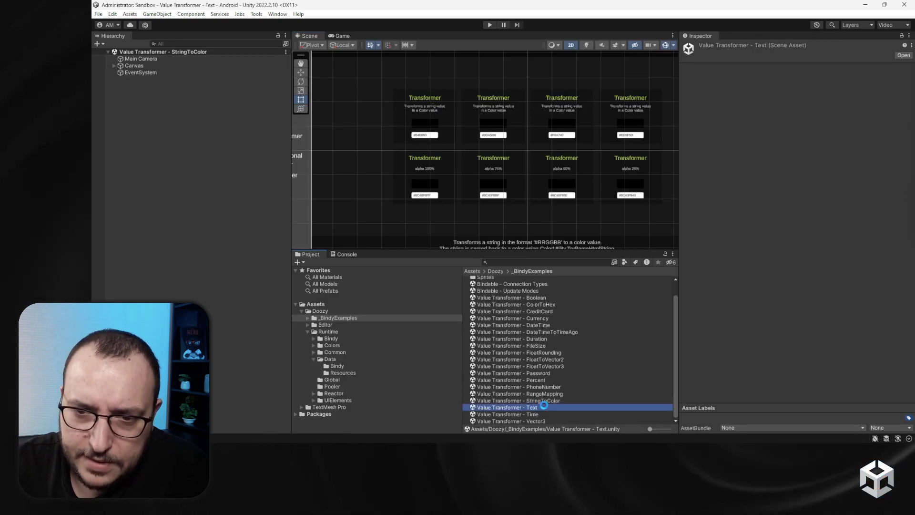
{"action": "scroll", "coordinate": [486, 208], "scroll_direction": "down", "scroll_amount": 6}
{"action": "scroll", "coordinate": [529, 184], "scroll_direction": "up", "scroll_amount": 4}
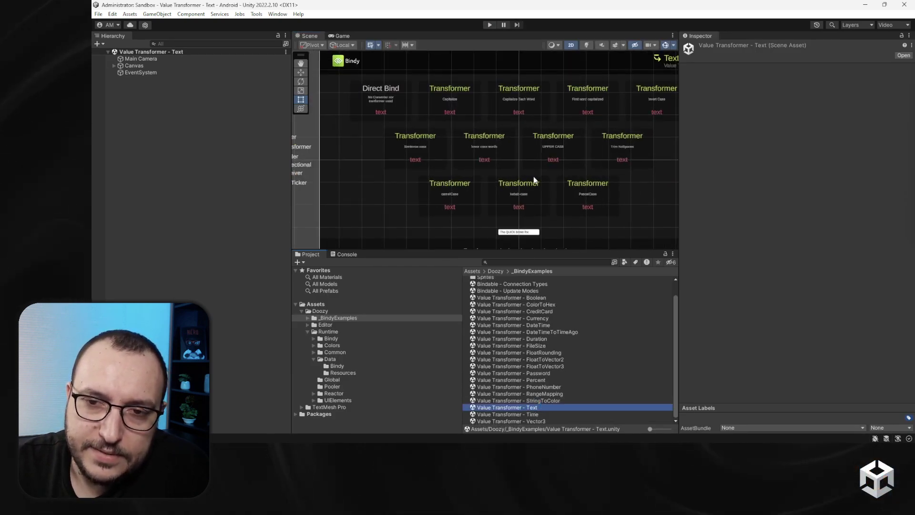
{"action": "middle_click_drag", "start_coordinate": [536, 175], "coordinate": [517, 142]}
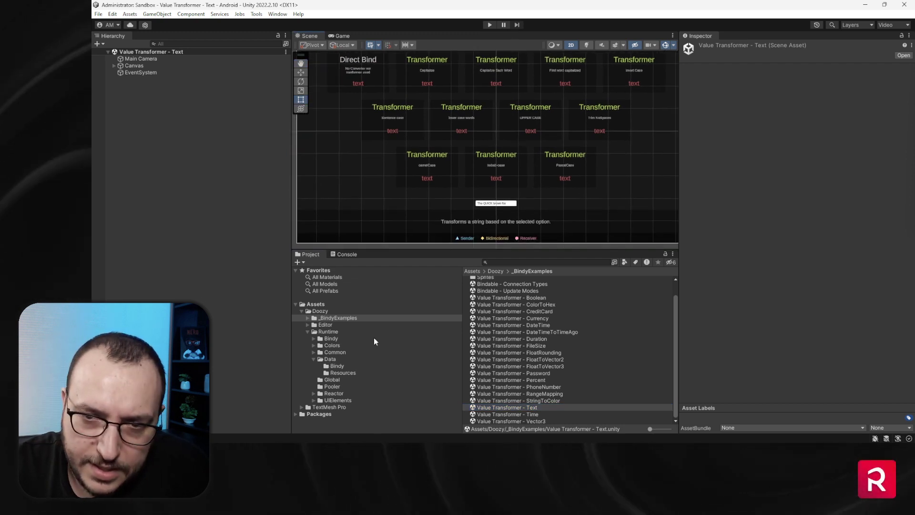
{"action": "key", "text": "ctrl+p"}
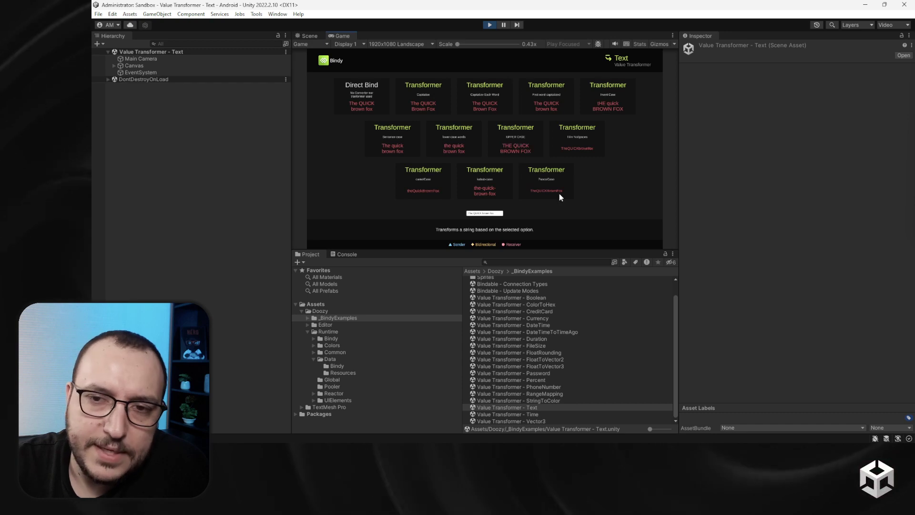
{"action": "left_click", "coordinate": [673, 35]}
{"action": "left_click", "coordinate": [696, 67]}
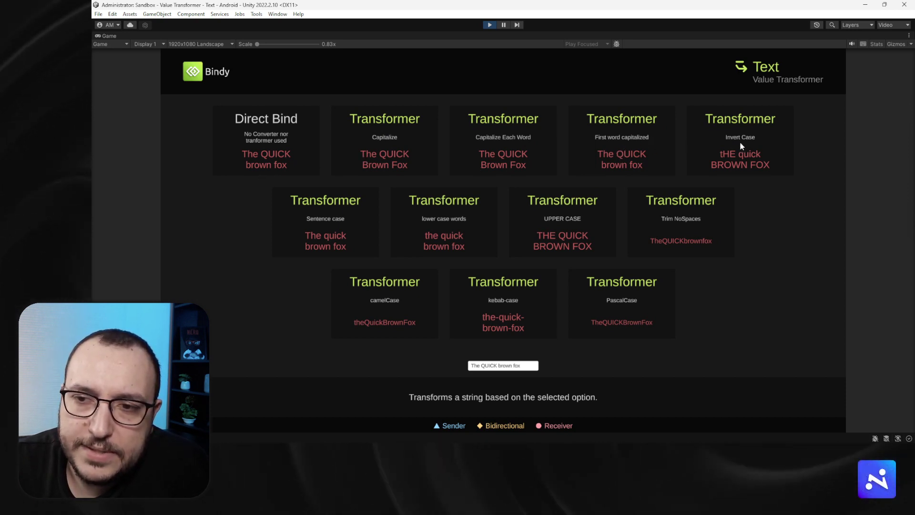
Enter 'Hello World' as the input text to see its case variants, then stop play.
{"action": "left_click", "coordinate": [527, 368]}
{"action": "type", "text": "H"}
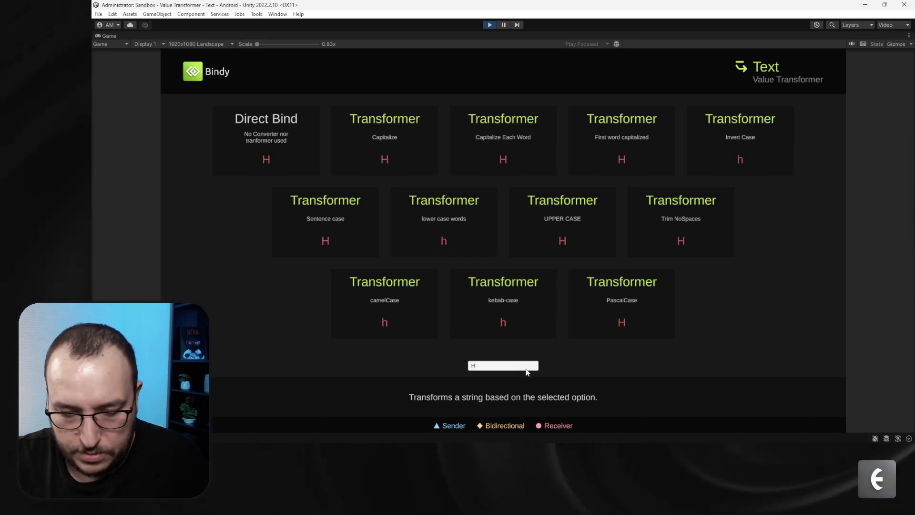
{"action": "type", "text": "ell"}
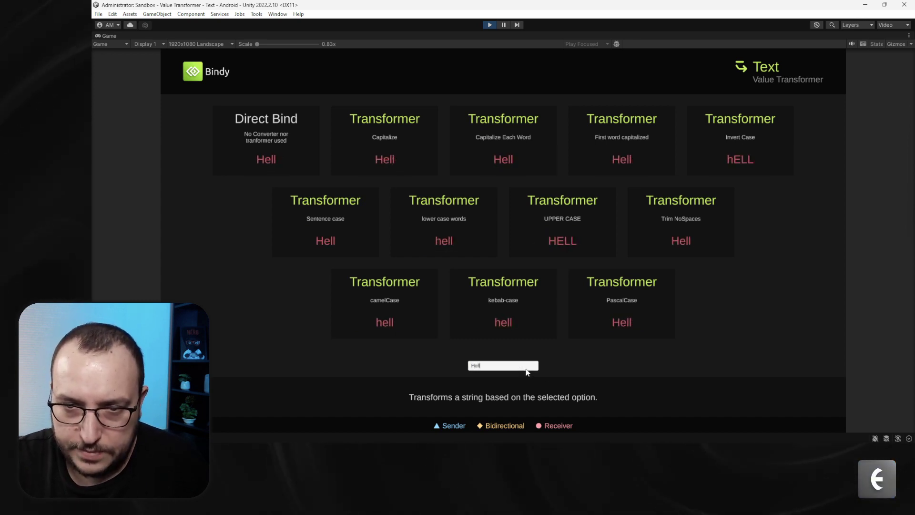
{"action": "type", "text": "po Wo"}
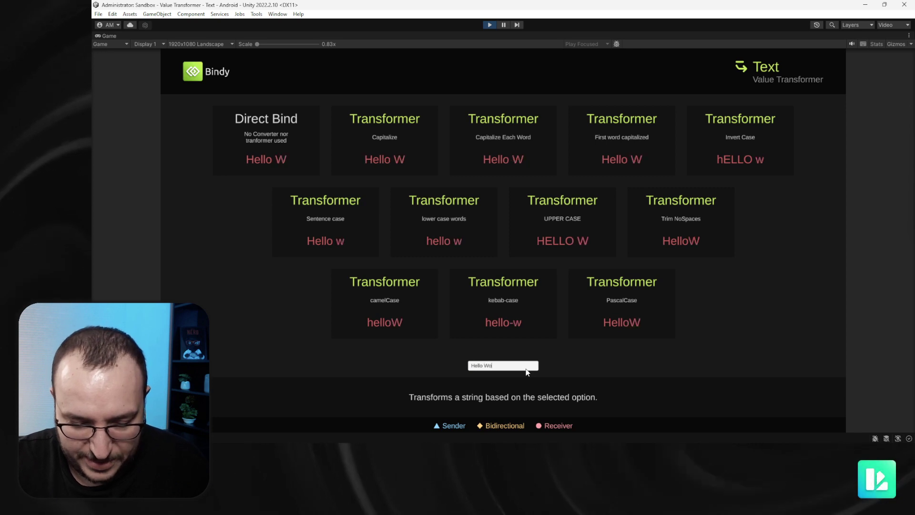
{"action": "type", "text": "rld!"}
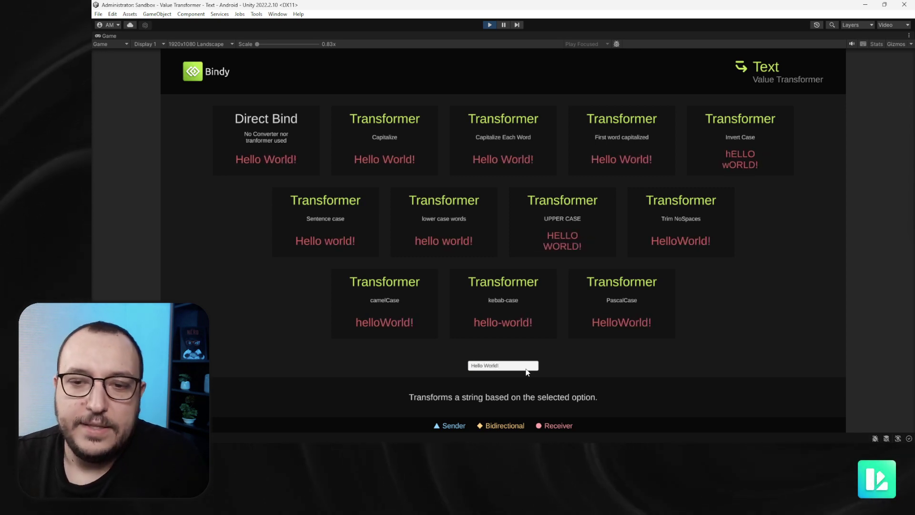
{"action": "key", "text": "BackSpace"}
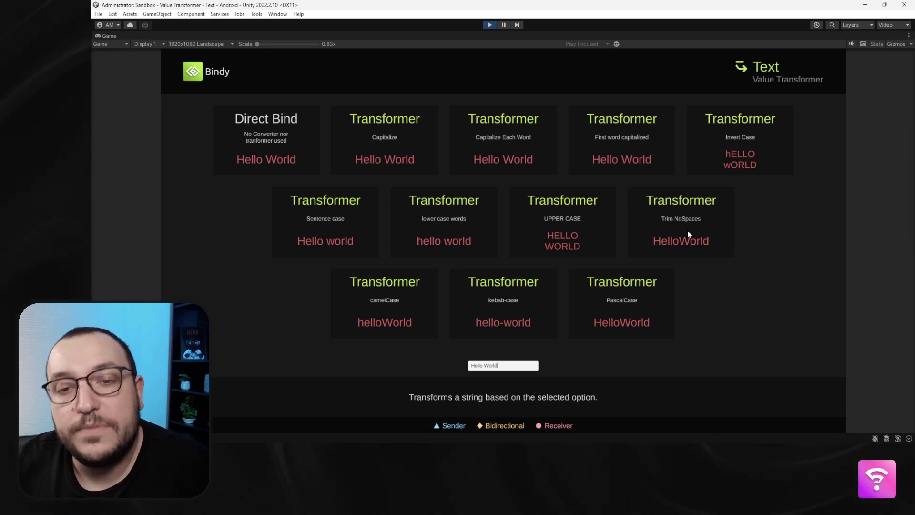
{"action": "left_click", "coordinate": [489, 25]}
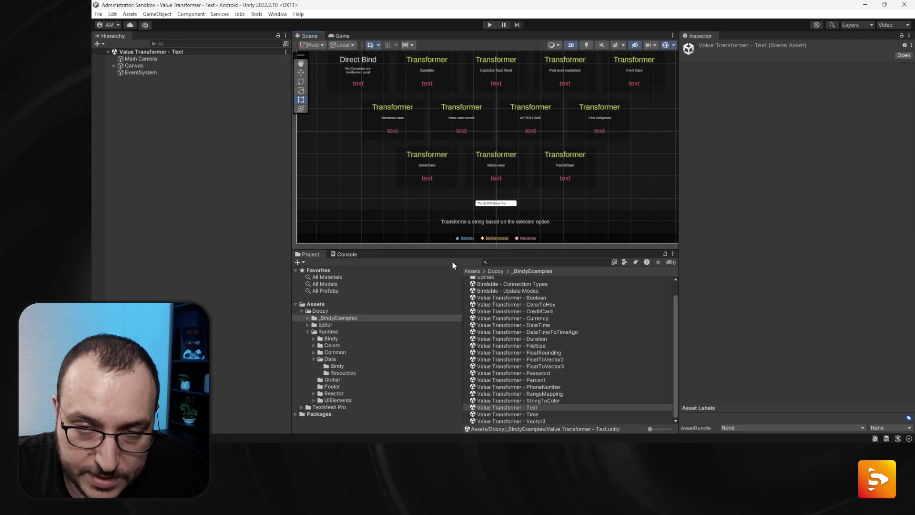
Review the Text transformer assets from Text camelCase to Text Trim NoSpaces, then return to _BindyExamples.
{"action": "left_click", "coordinate": [353, 366]}
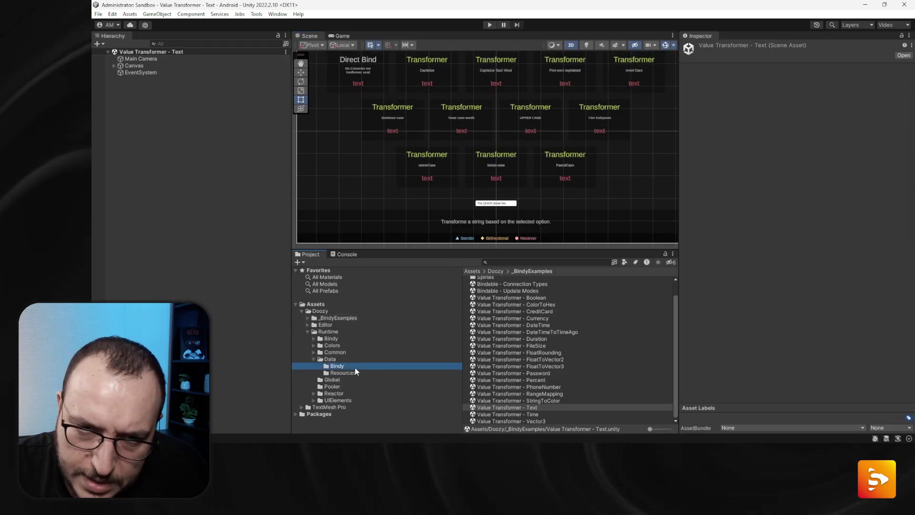
{"action": "scroll", "coordinate": [529, 363], "scroll_direction": "down", "scroll_amount": 5}
{"action": "scroll", "coordinate": [536, 359], "scroll_direction": "down", "scroll_amount": 10}
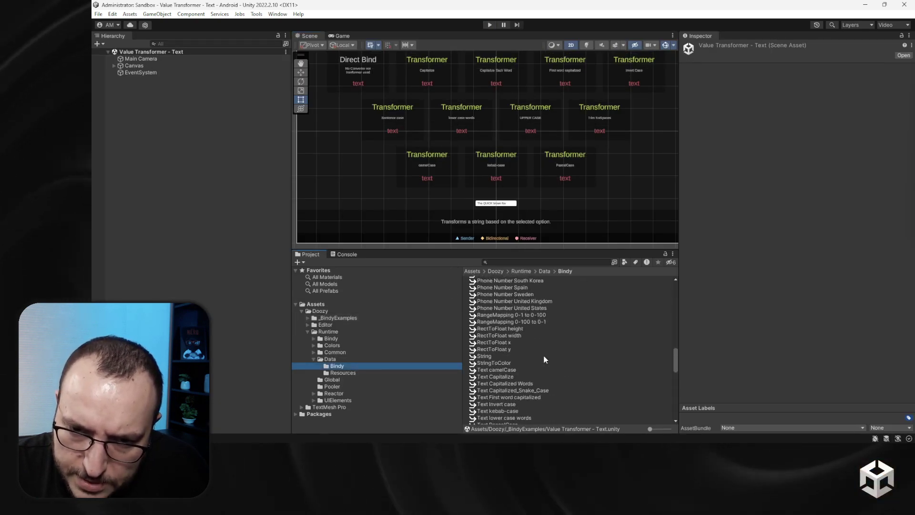
{"action": "left_click", "coordinate": [505, 320]}
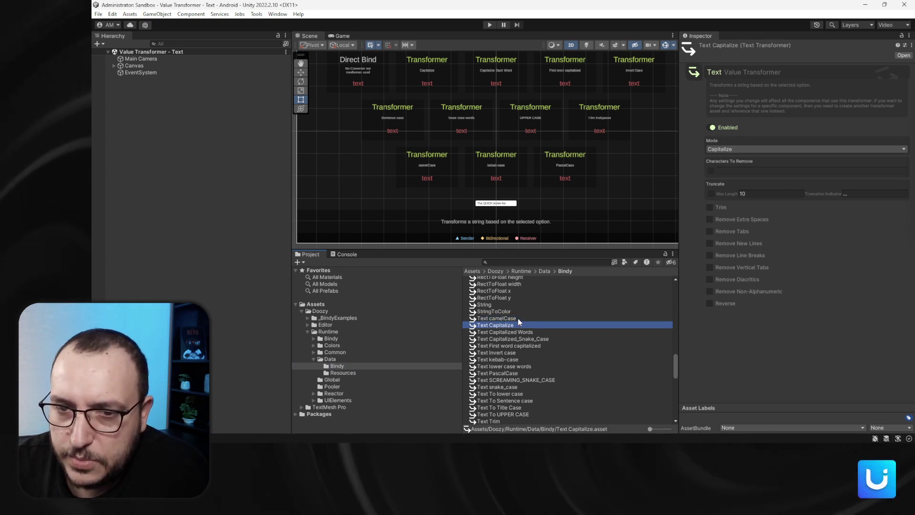
{"action": "key", "text": "Down"}
{"action": "key", "text": "Down"}
{"action": "key", "text": "Down"}
{"action": "key", "text": "Down"}
{"action": "key", "text": "Down"}
{"action": "key", "text": "Down"}
{"action": "key", "text": "Down"}
{"action": "key", "text": "Down"}
{"action": "key", "text": "Down"}
{"action": "key", "text": "Down"}
{"action": "key", "text": "Down"}
{"action": "key", "text": "Down"}
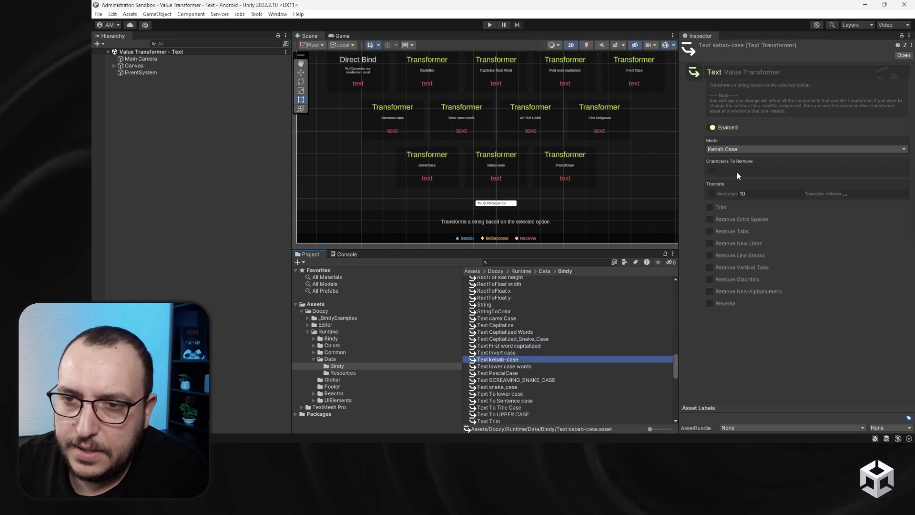
{"action": "left_click", "coordinate": [731, 150]}
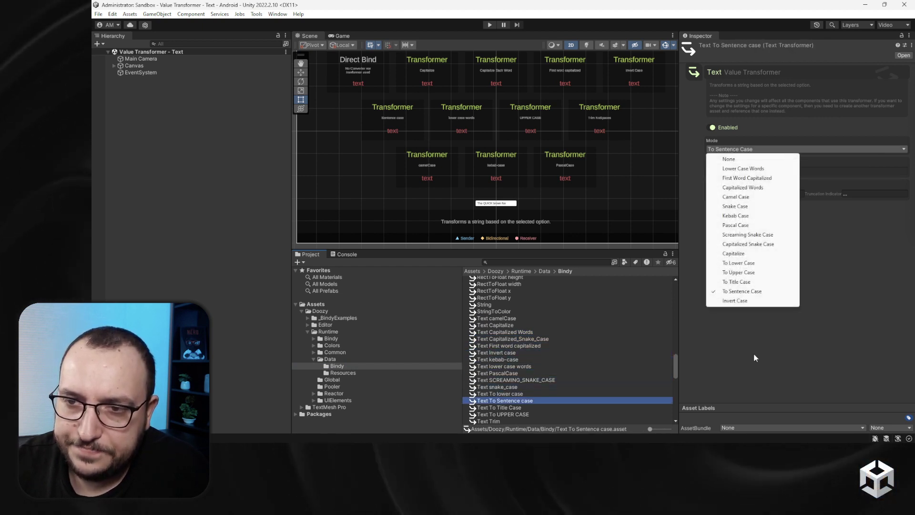
{"action": "left_click", "coordinate": [759, 383]}
{"action": "left_click", "coordinate": [516, 399]}
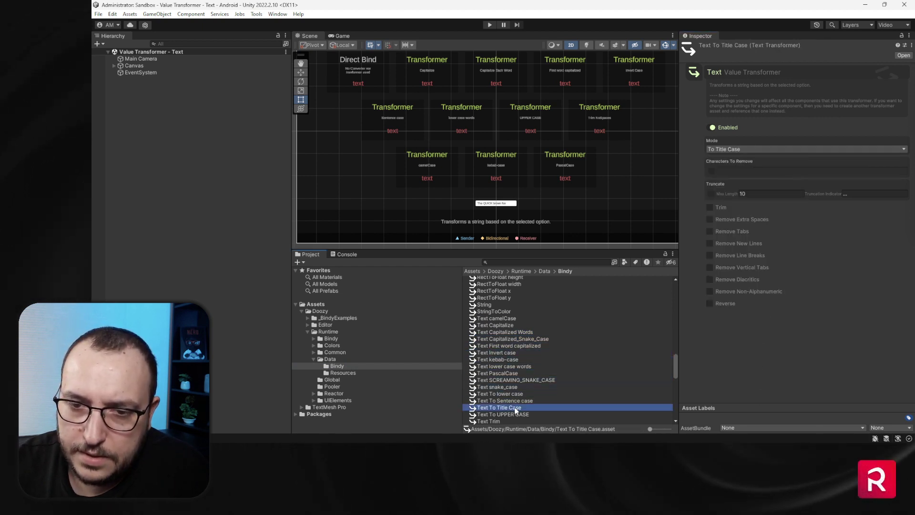
{"action": "key", "text": "Down"}
{"action": "key", "text": "Down"}
{"action": "key", "text": "Down"}
{"action": "key", "text": "Down"}
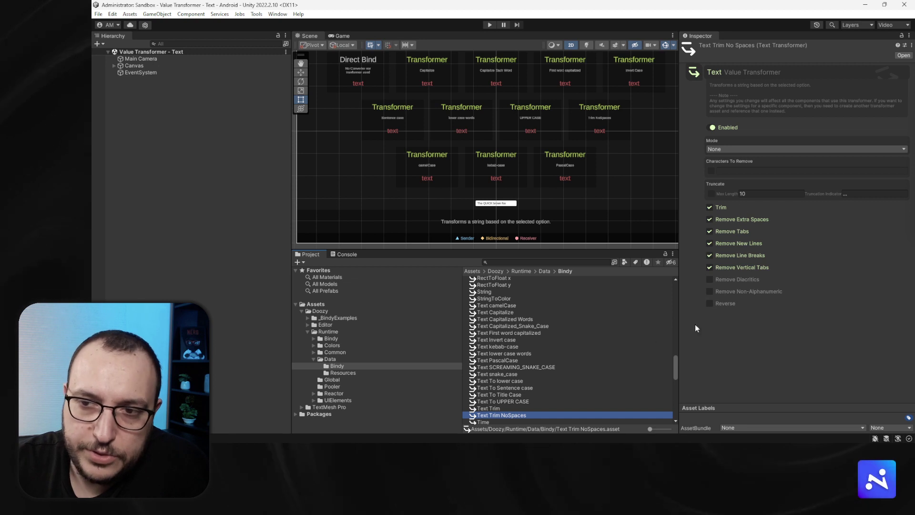
{"action": "scroll", "coordinate": [529, 384], "scroll_direction": "down", "scroll_amount": 5}
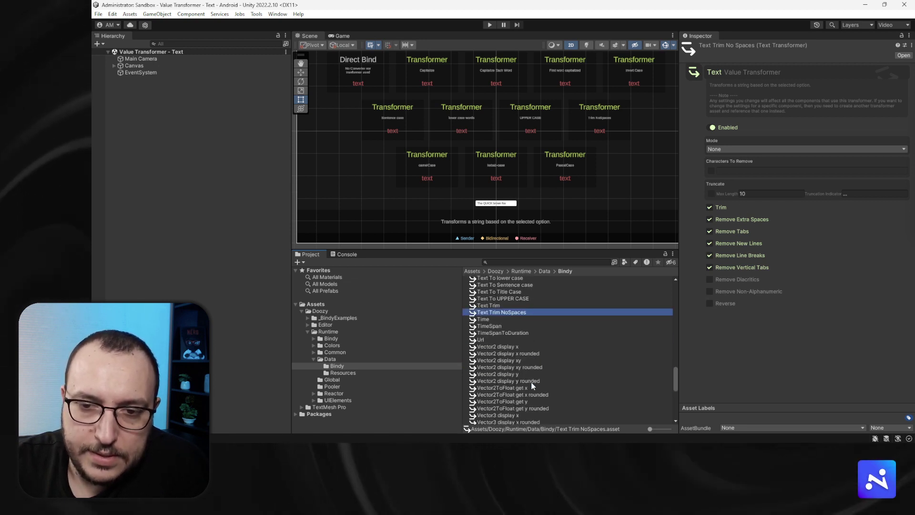
{"action": "left_click", "coordinate": [339, 318]}
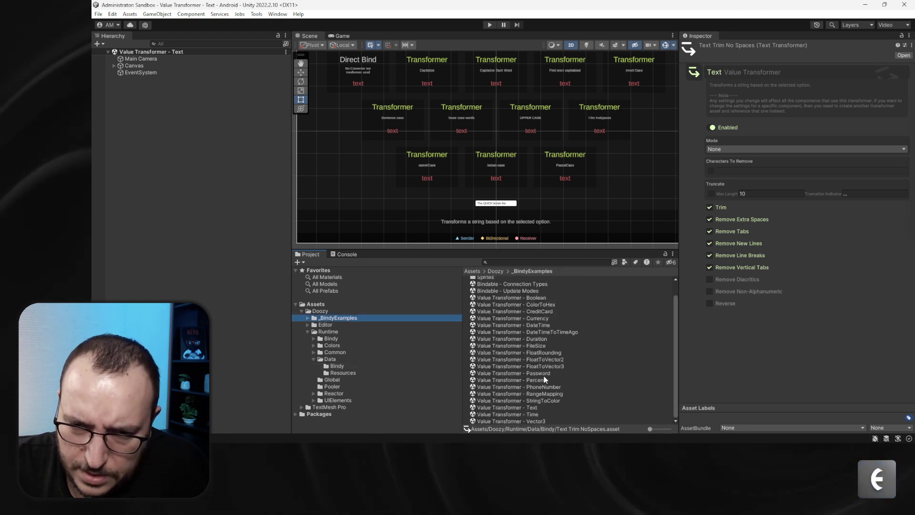
Run the Time demo full-size, drag the slider to 44631 seconds (12:23:51.00), then stop it.
{"action": "left_click", "coordinate": [534, 414]}
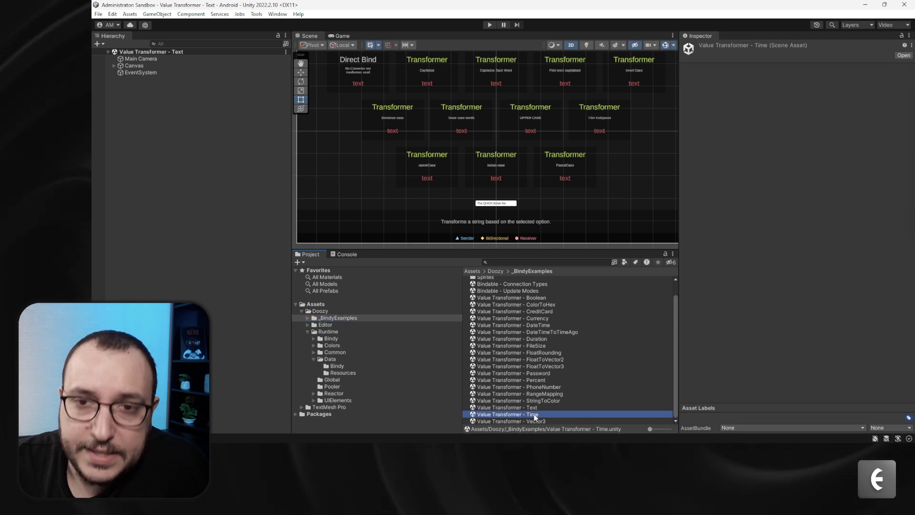
{"action": "left_click", "coordinate": [489, 25]}
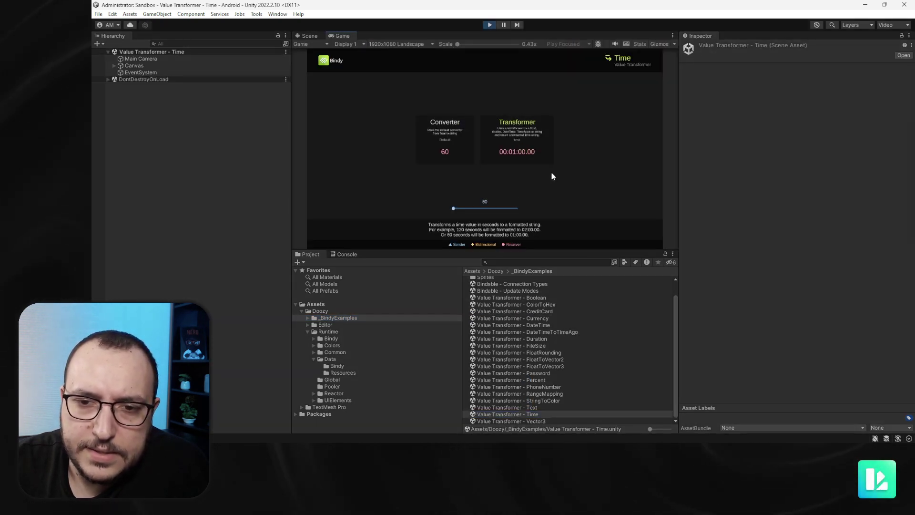
{"action": "left_click", "coordinate": [672, 35]}
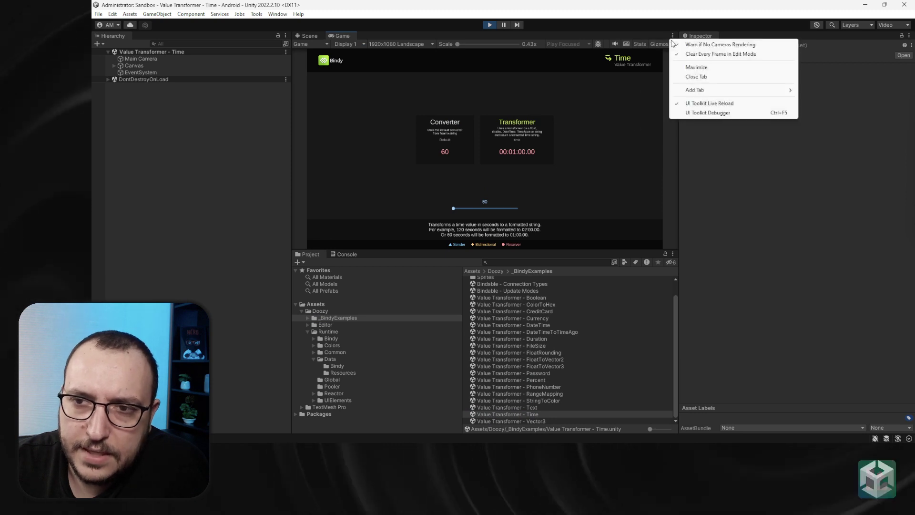
{"action": "left_click", "coordinate": [691, 67]}
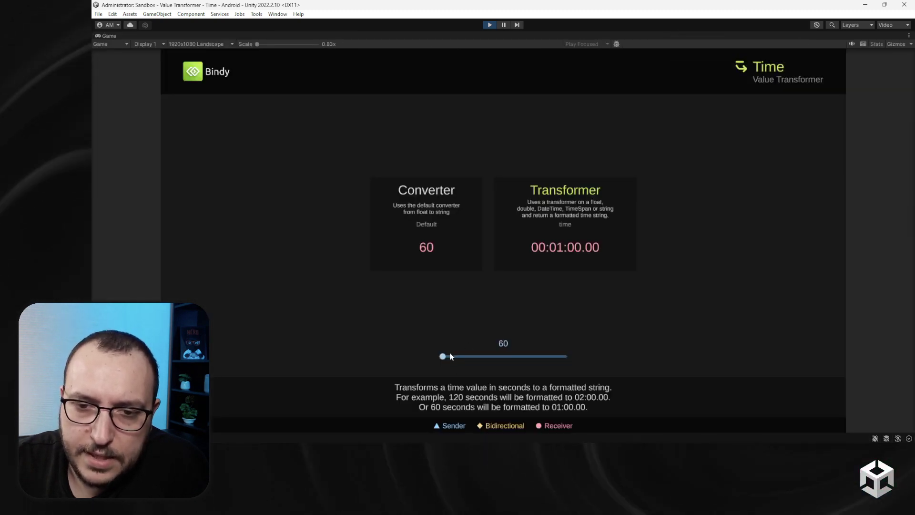
{"action": "left_click_drag", "start_coordinate": [451, 356], "coordinate": [505, 356]}
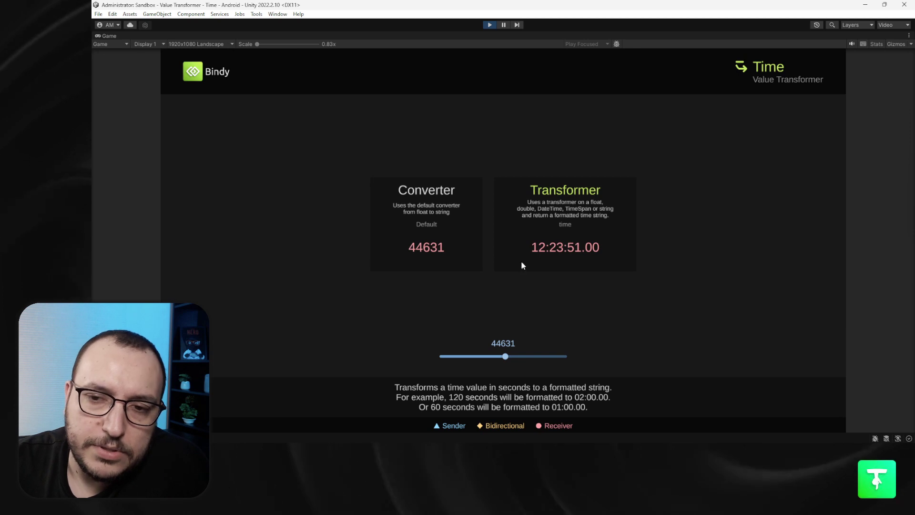
{"action": "left_click", "coordinate": [489, 25]}
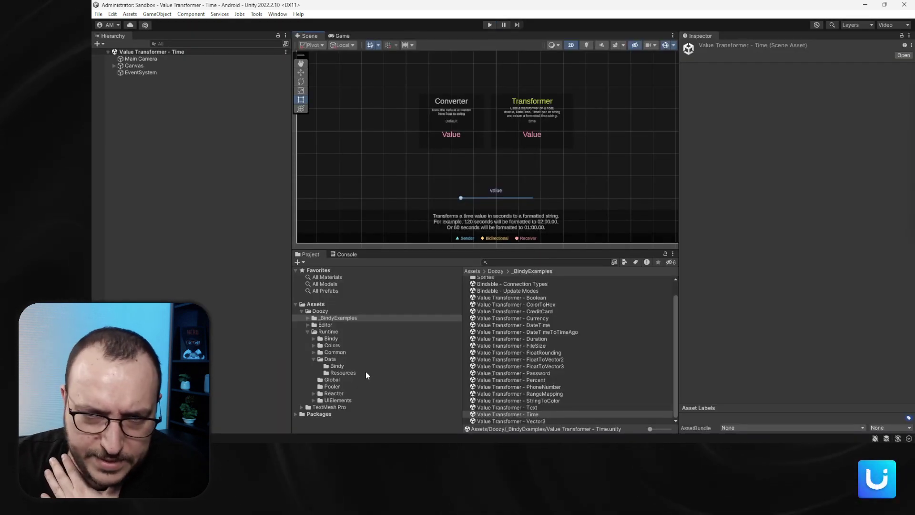
Select the Time value transformer asset in the runtime Bindy data folder.
{"action": "left_click", "coordinate": [352, 364]}
{"action": "scroll", "coordinate": [522, 379], "scroll_direction": "down", "scroll_amount": 15}
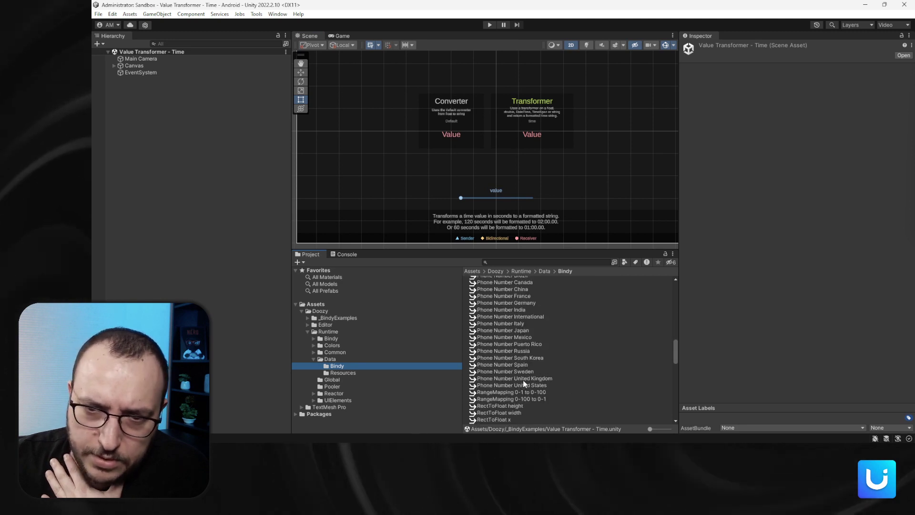
{"action": "scroll", "coordinate": [563, 399], "scroll_direction": "down", "scroll_amount": 6}
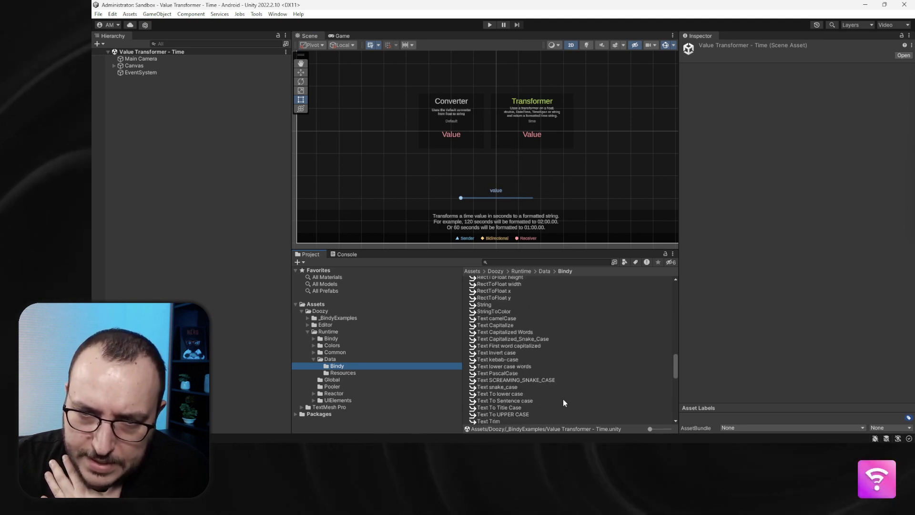
{"action": "scroll", "coordinate": [512, 334], "scroll_direction": "down", "scroll_amount": 4}
{"action": "left_click", "coordinate": [487, 358]}
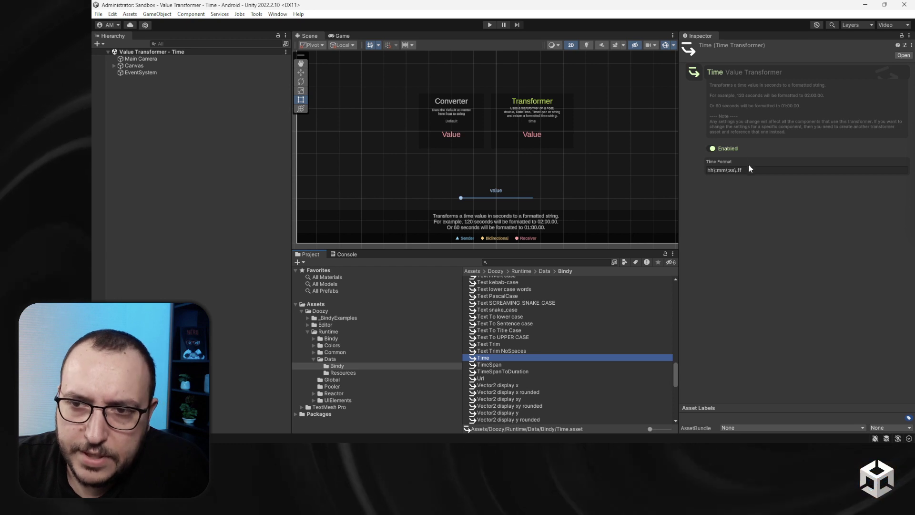
Run the Time demo and strip the .ff fraction and trailing backslash from Time Format.
{"action": "left_click", "coordinate": [490, 24]}
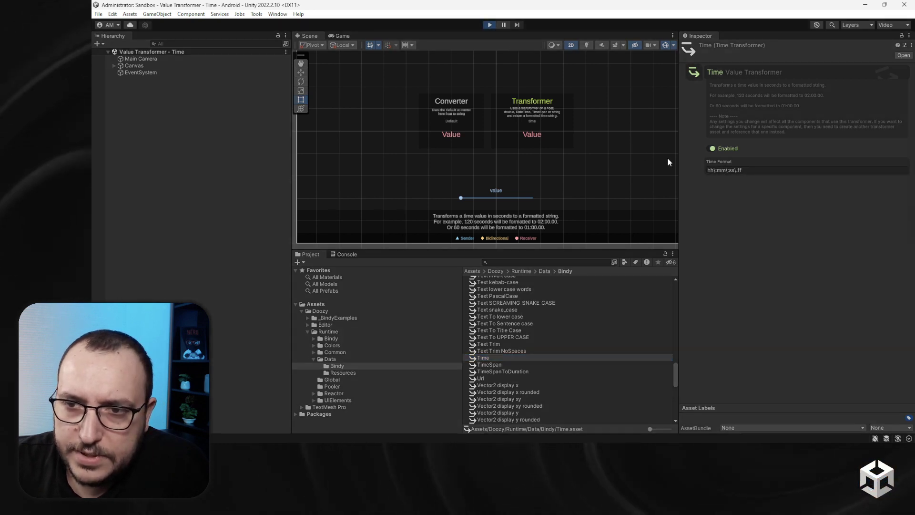
{"action": "mouse_move", "coordinate": [494, 210]}
{"action": "left_mouse_down"}
{"action": "mouse_move", "coordinate": [511, 208]}
{"action": "mouse_move", "coordinate": [494, 208]}
{"action": "left_mouse_up"}
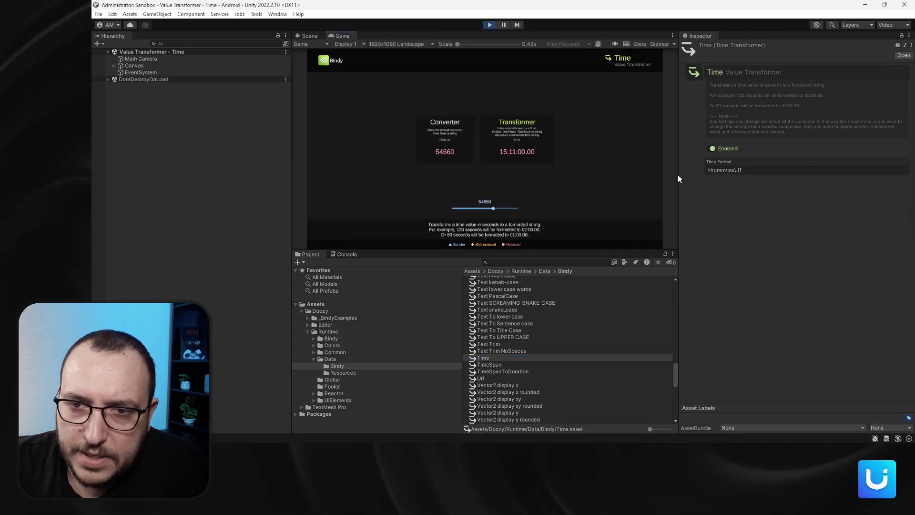
{"action": "left_click", "coordinate": [756, 169]}
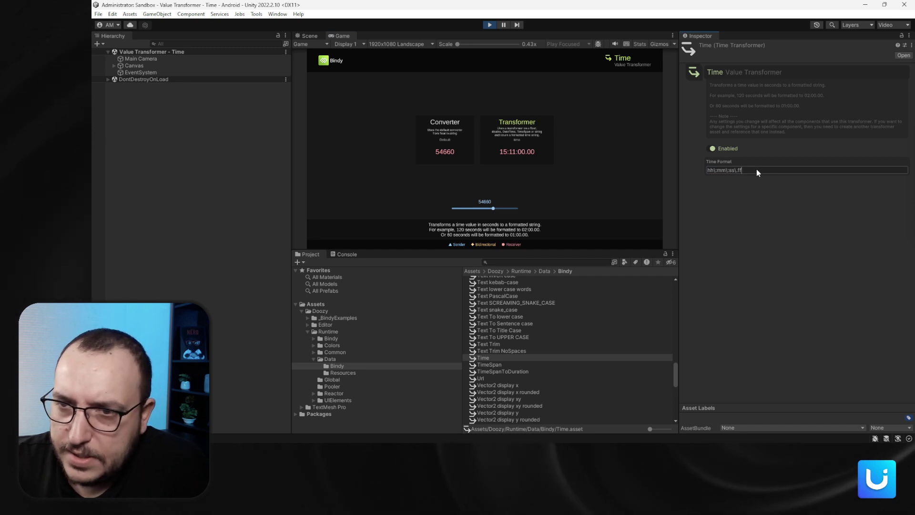
{"action": "left_click", "coordinate": [762, 170]}
{"action": "key", "text": "BackSpace"}
{"action": "key", "text": "BackSpace"}
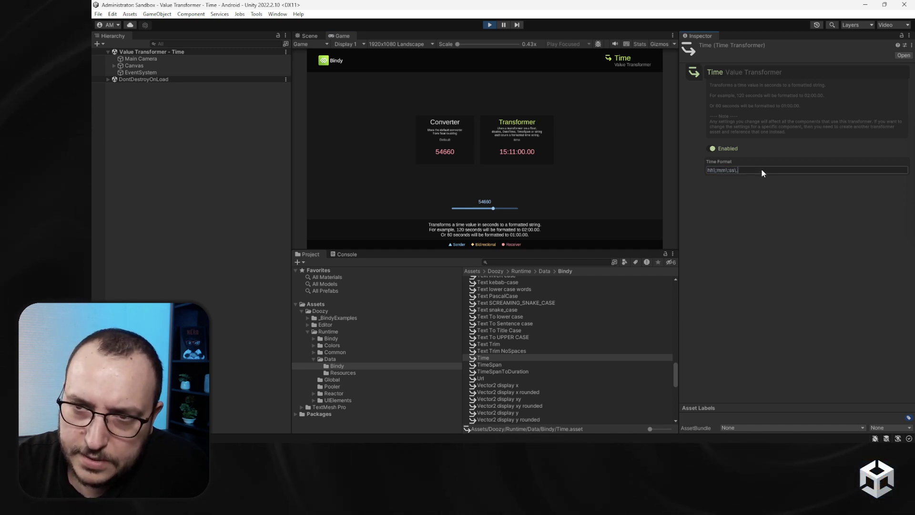
{"action": "left_click_drag", "start_coordinate": [495, 209], "coordinate": [458, 209]}
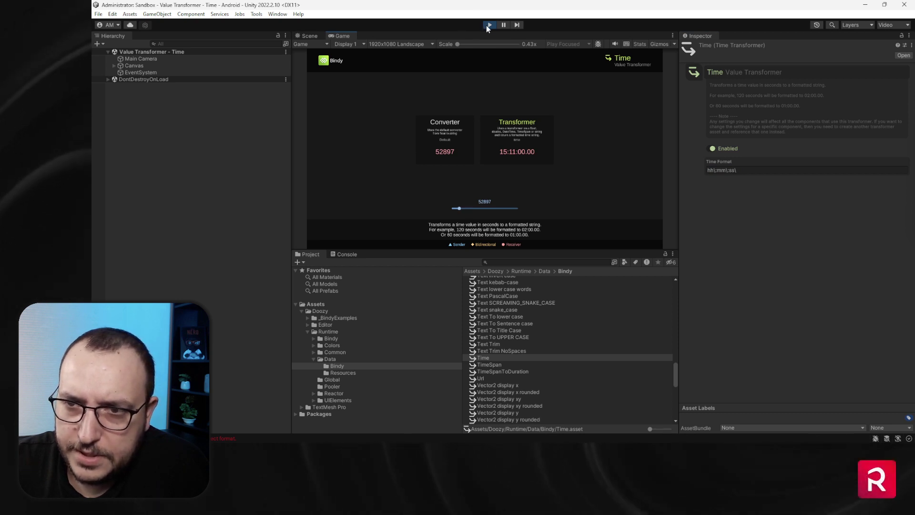
{"action": "left_click", "coordinate": [775, 170]}
{"action": "key", "text": "BackSpace"}
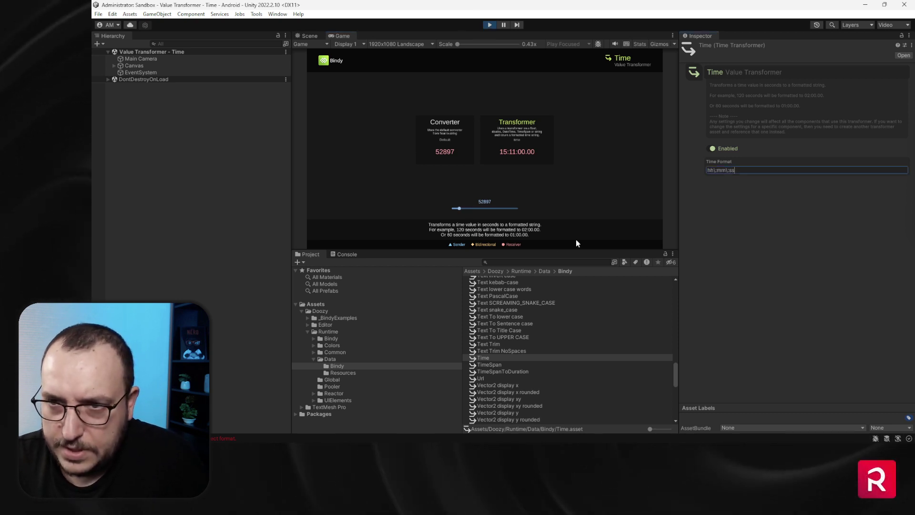
{"action": "left_click_drag", "start_coordinate": [459, 208], "coordinate": [482, 208]}
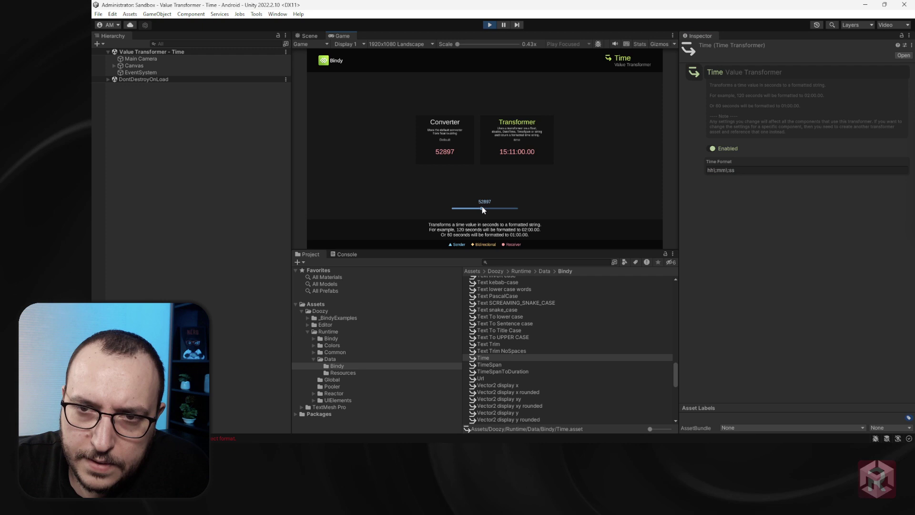
Commit the hh\:mm\:ss format, then rerun the demo and test seconds values like 31795 and 2999.
{"action": "left_click", "coordinate": [491, 24]}
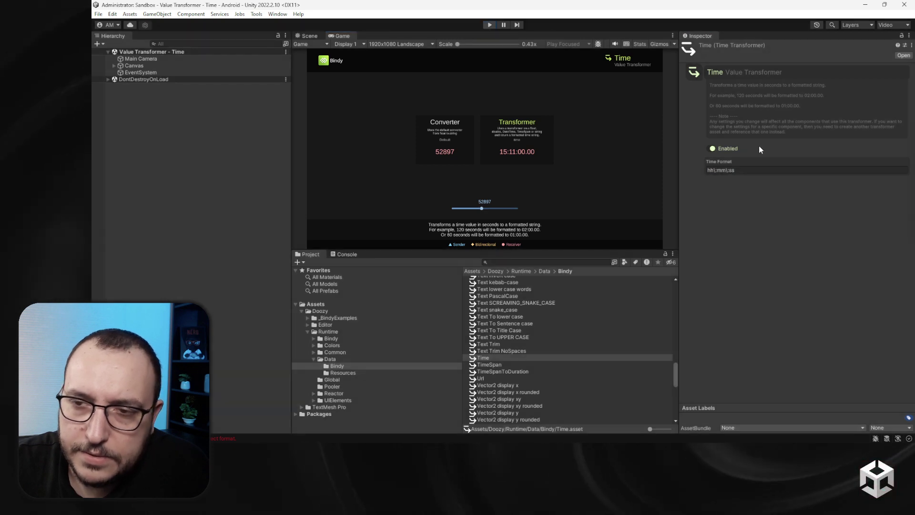
{"action": "left_click", "coordinate": [742, 172]}
{"action": "left_click", "coordinate": [490, 24]}
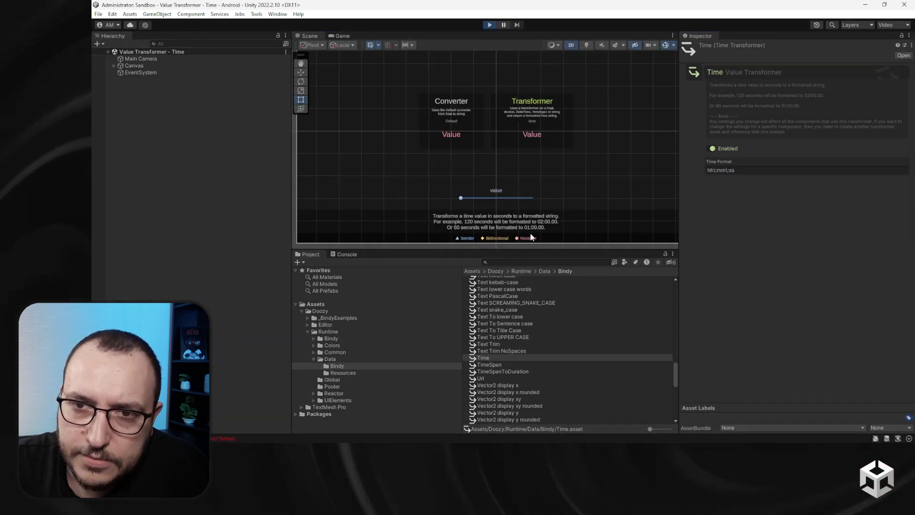
{"action": "left_click_drag", "start_coordinate": [455, 208], "coordinate": [478, 210]}
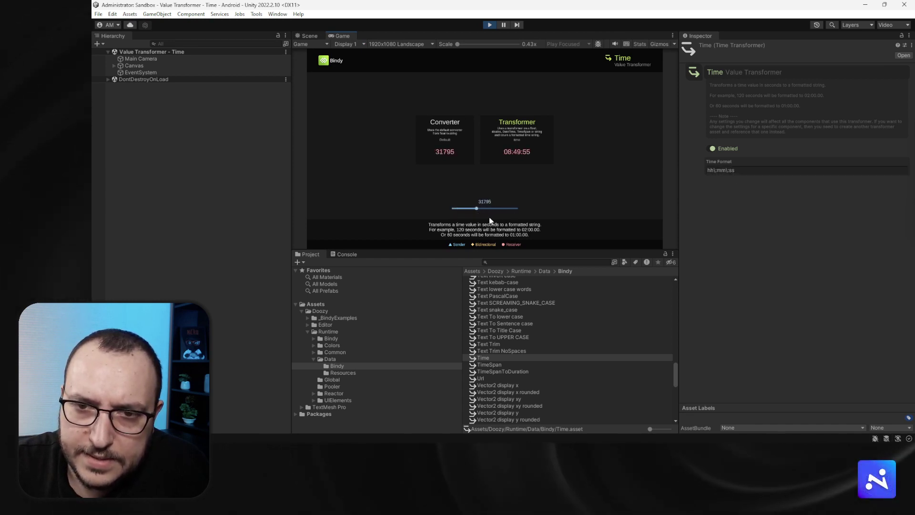
{"action": "left_click_drag", "start_coordinate": [466, 209], "coordinate": [455, 210]}
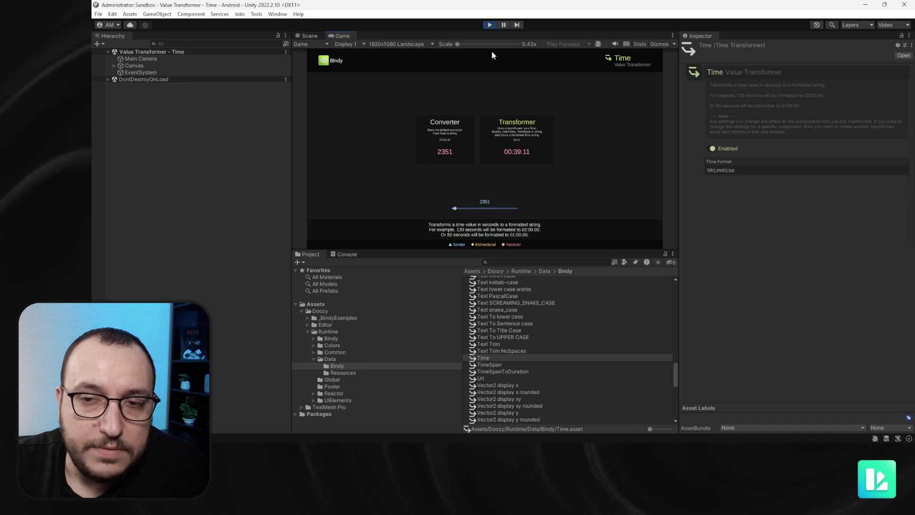
{"action": "left_click", "coordinate": [490, 25]}
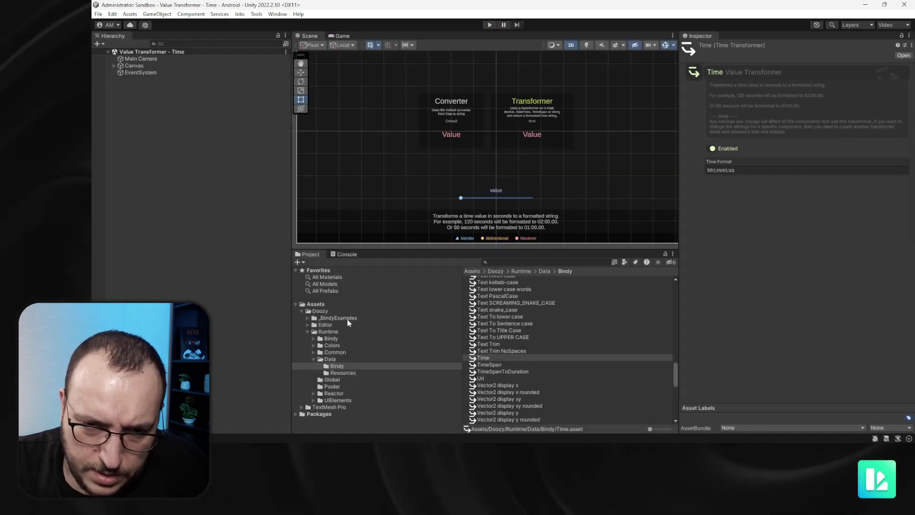
Run the Value Transformer - Vector3 scene and drag x to -46 to move the square left.
{"action": "left_click", "coordinate": [345, 318]}
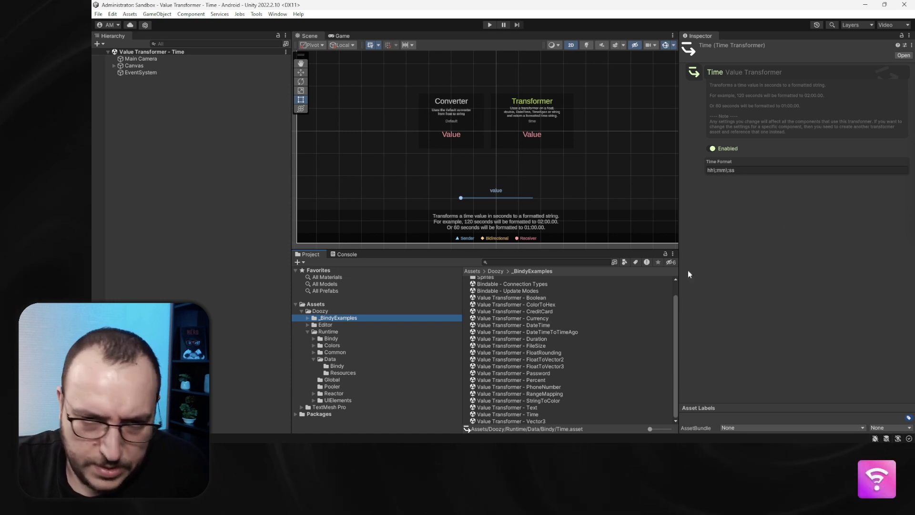
{"action": "double_click", "coordinate": [539, 421]}
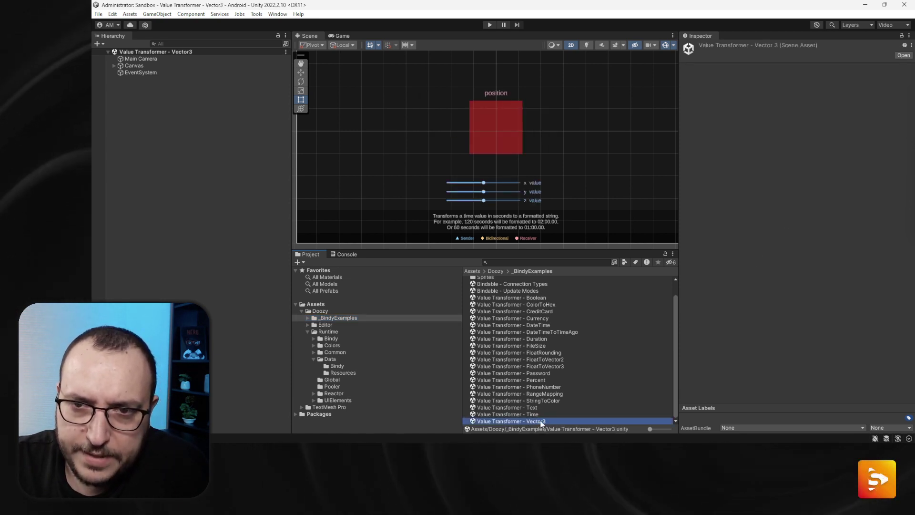
{"action": "left_click", "coordinate": [490, 25]}
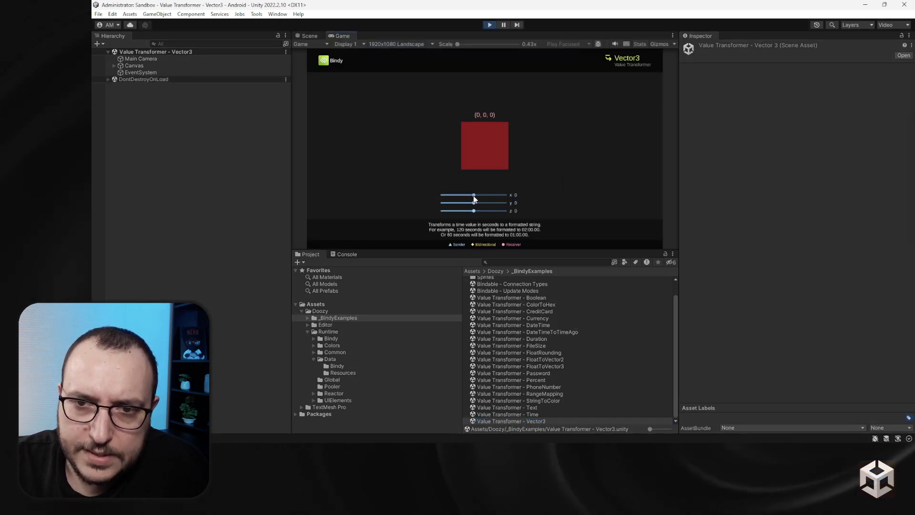
{"action": "mouse_move", "coordinate": [474, 196]}
{"action": "left_mouse_down"}
{"action": "mouse_move", "coordinate": [482, 196]}
{"action": "mouse_move", "coordinate": [457, 195]}
{"action": "mouse_move", "coordinate": [495, 211]}
{"action": "mouse_move", "coordinate": [467, 212]}
{"action": "left_mouse_up"}
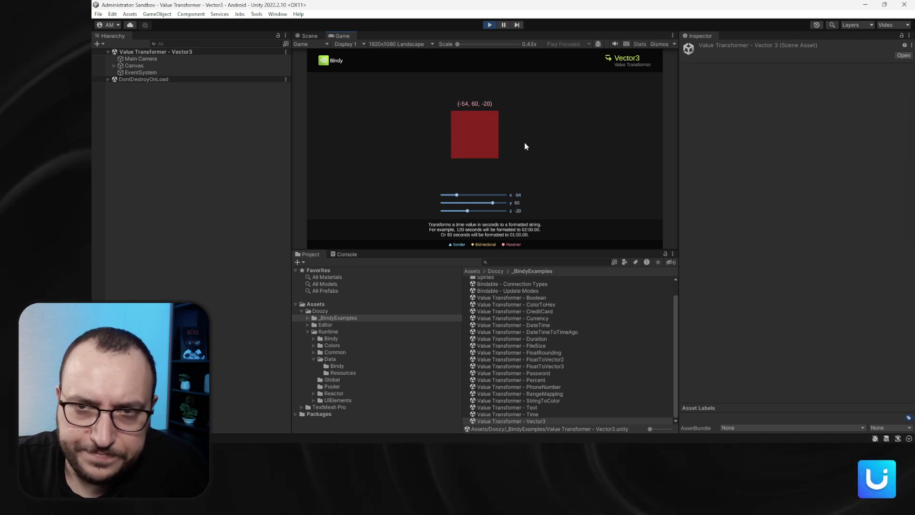
{"action": "key", "text": "ctrl+p"}
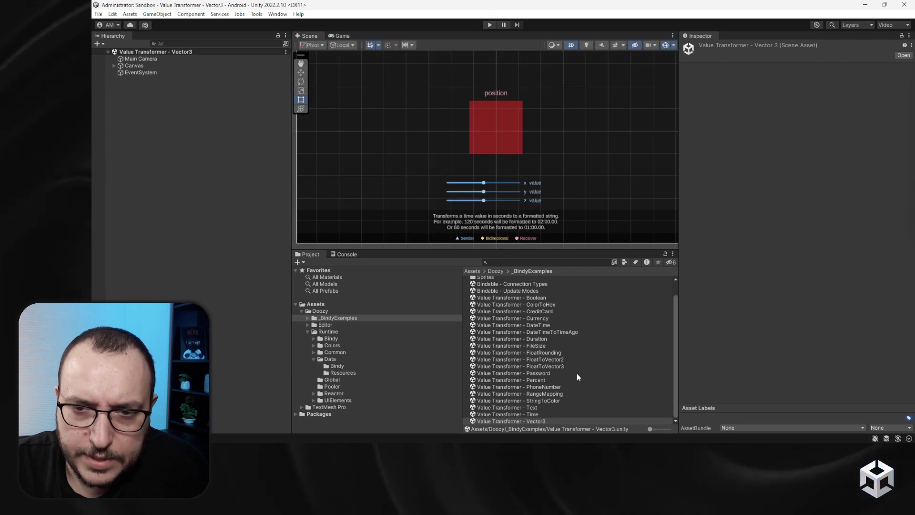
{"action": "left_click", "coordinate": [490, 25]}
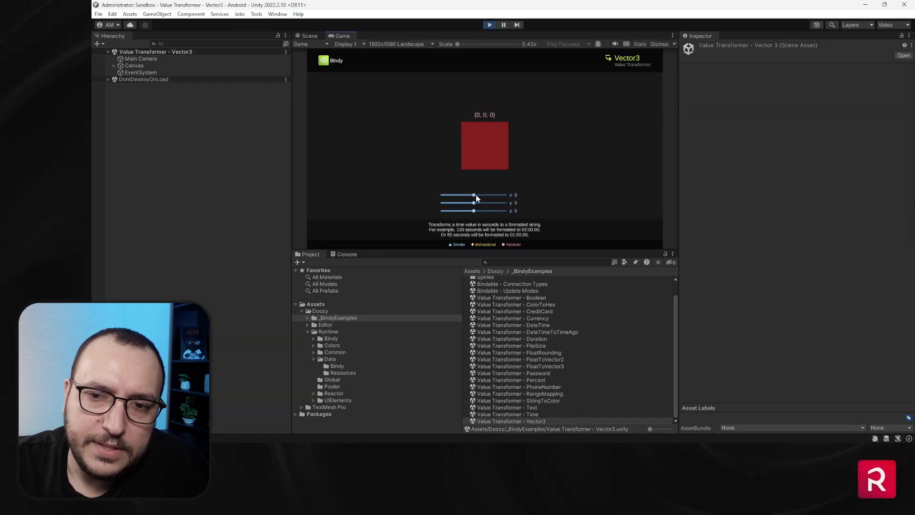
{"action": "left_click_drag", "start_coordinate": [475, 194], "coordinate": [460, 203]}
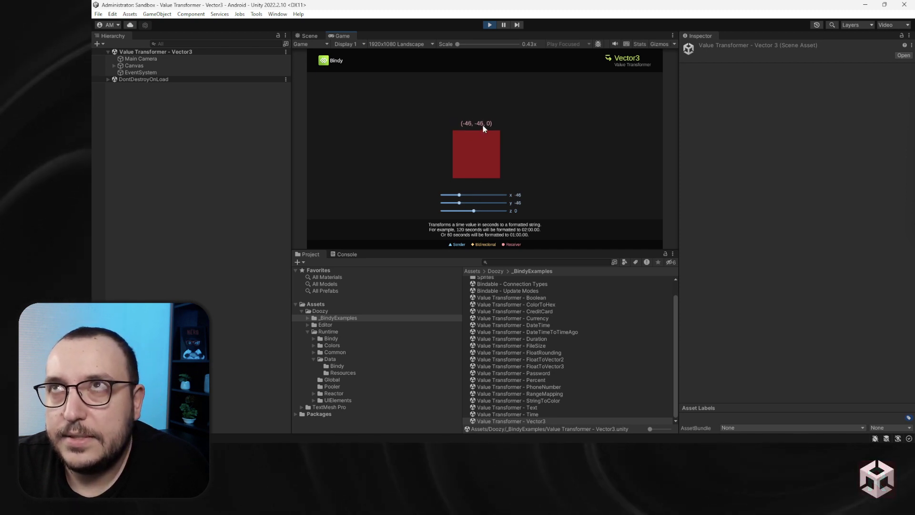
{"action": "left_click", "coordinate": [490, 25]}
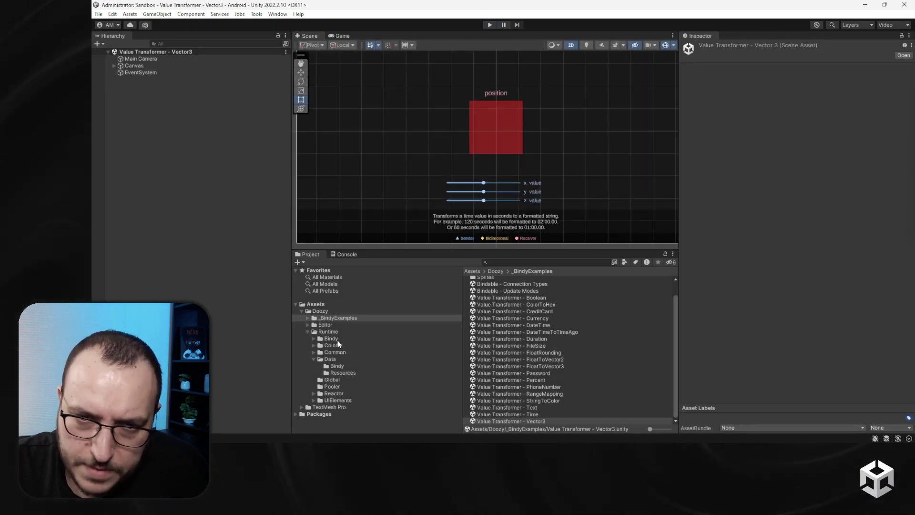
Browse the Bindy Transformers scripts, settling on Vector2Transformer with its DecimalPlaces and RoundX options.
{"action": "left_click", "coordinate": [313, 359]}
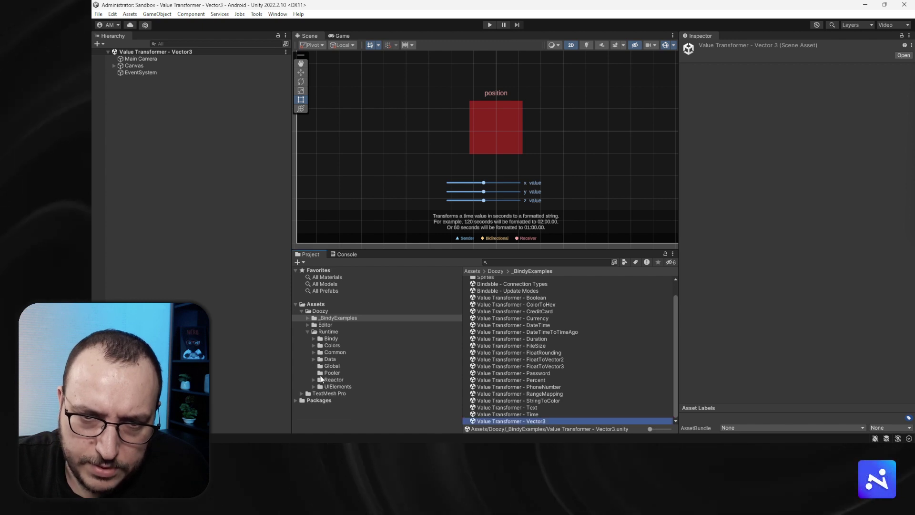
{"action": "left_click", "coordinate": [314, 339]}
{"action": "left_click", "coordinate": [344, 380]}
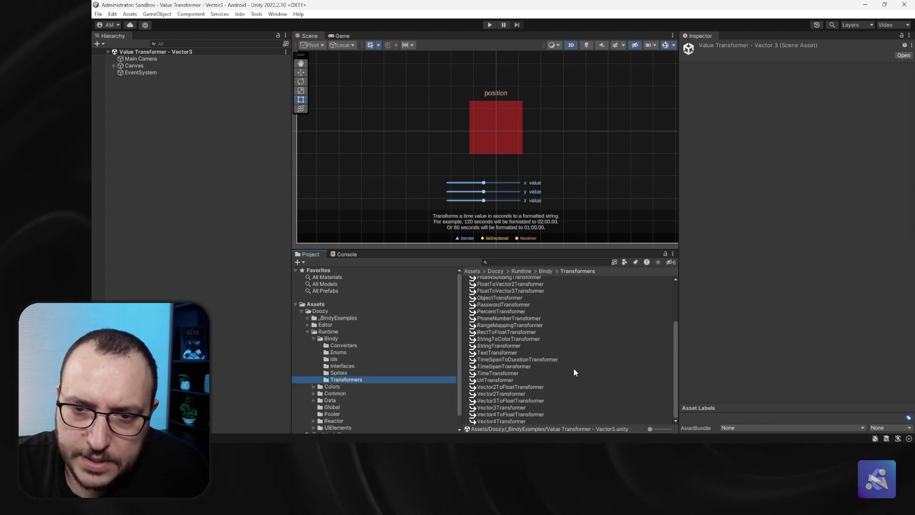
{"action": "left_click", "coordinate": [536, 387]}
{"action": "key", "text": "Down"}
{"action": "key", "text": "Down"}
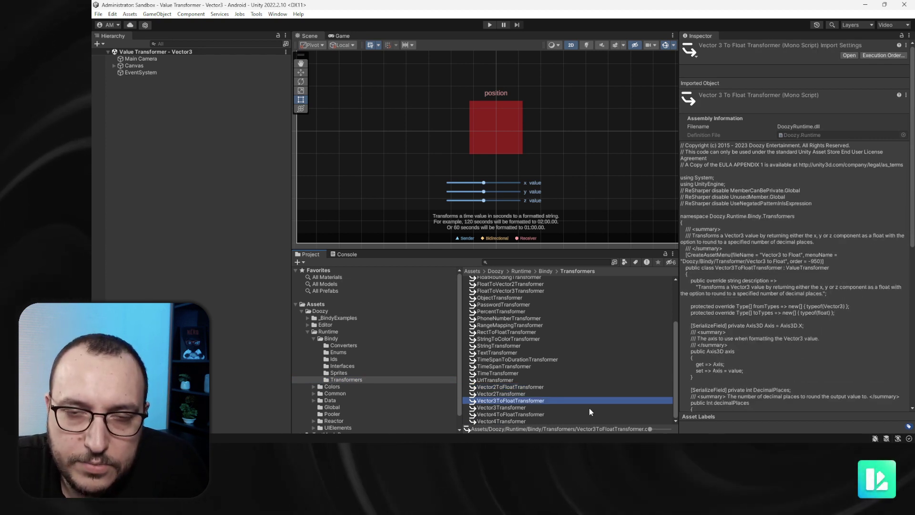
{"action": "key", "text": "Down"}
{"action": "key", "text": "Down"}
{"action": "key", "text": "Down"}
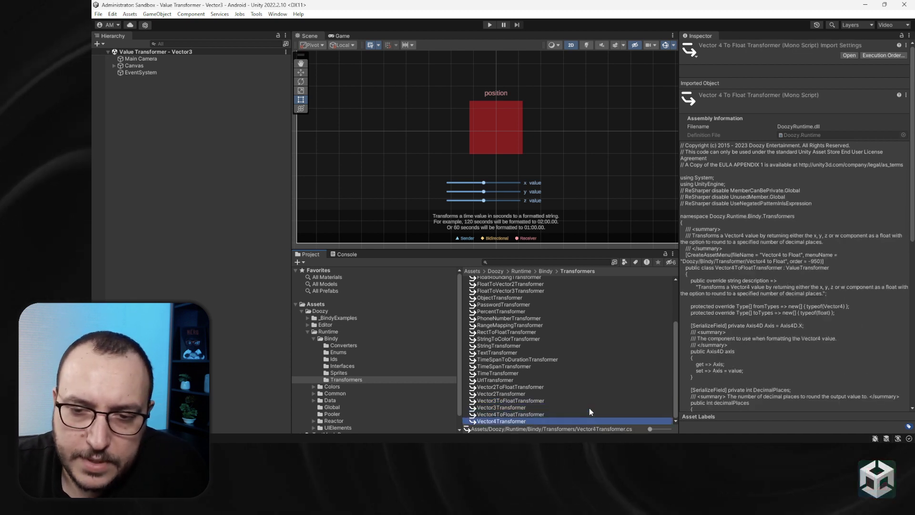
{"action": "key", "text": "Up"}
{"action": "key", "text": "Up"}
{"action": "key", "text": "Up"}
{"action": "key", "text": "Up"}
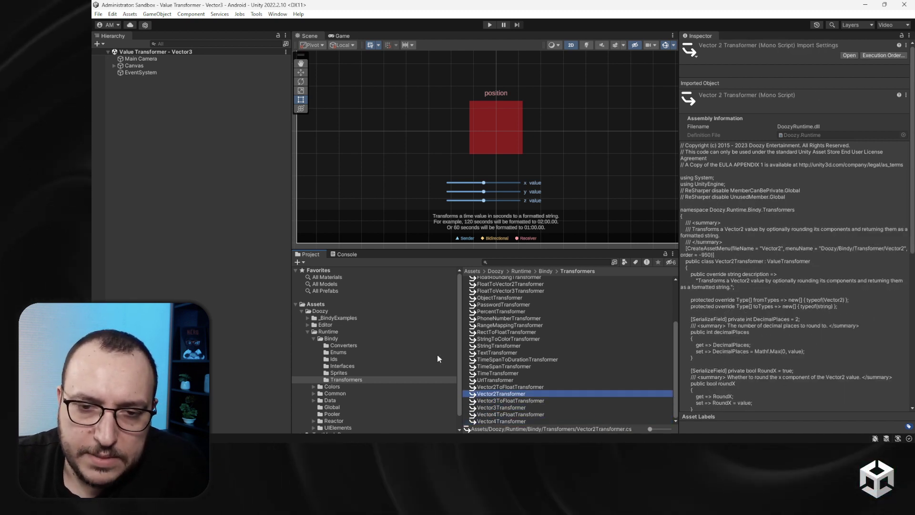
Fold the project tree back up to the Doozy folder.
{"action": "left_click", "coordinate": [334, 317]}
{"action": "scroll", "coordinate": [433, 190], "scroll_direction": "down", "scroll_amount": 5}
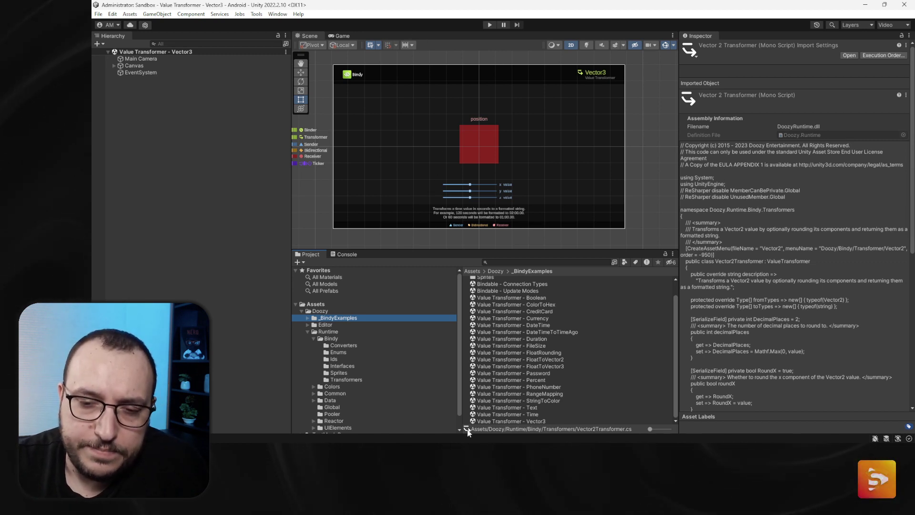
{"action": "mouse_move", "coordinate": [428, 453]}
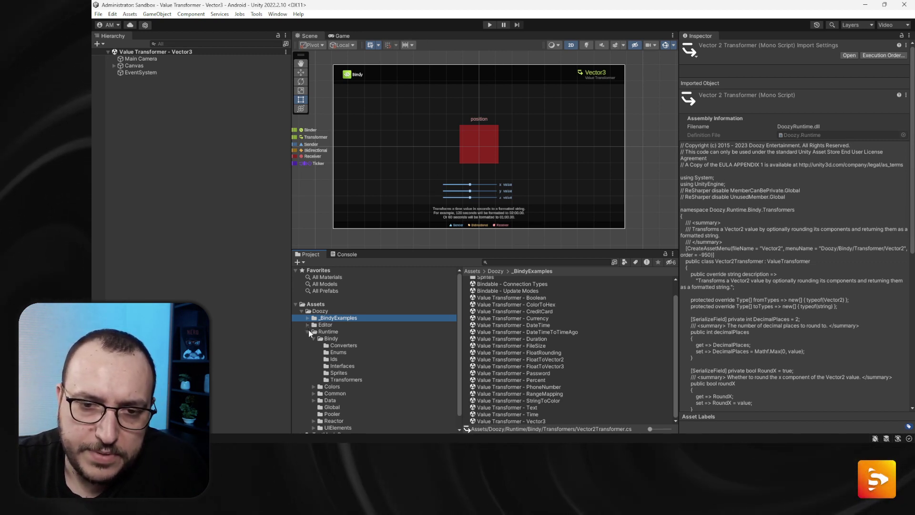
{"action": "left_click", "coordinate": [317, 310]}
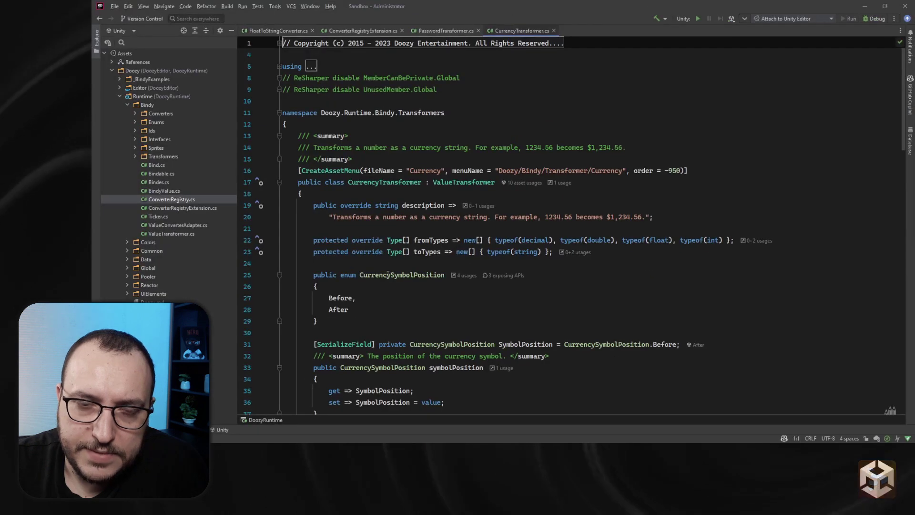
Add a new PayerInfo class under Assets that derives from MonoBehaviour.
{"action": "right_click", "coordinate": [127, 54]}
{"action": "mouse_move", "coordinate": [191, 56]}
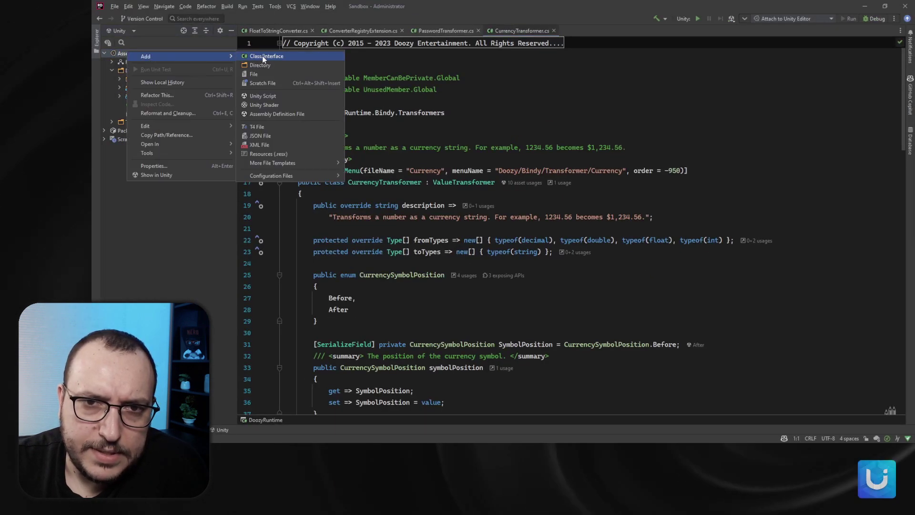
{"action": "left_click", "coordinate": [262, 56]}
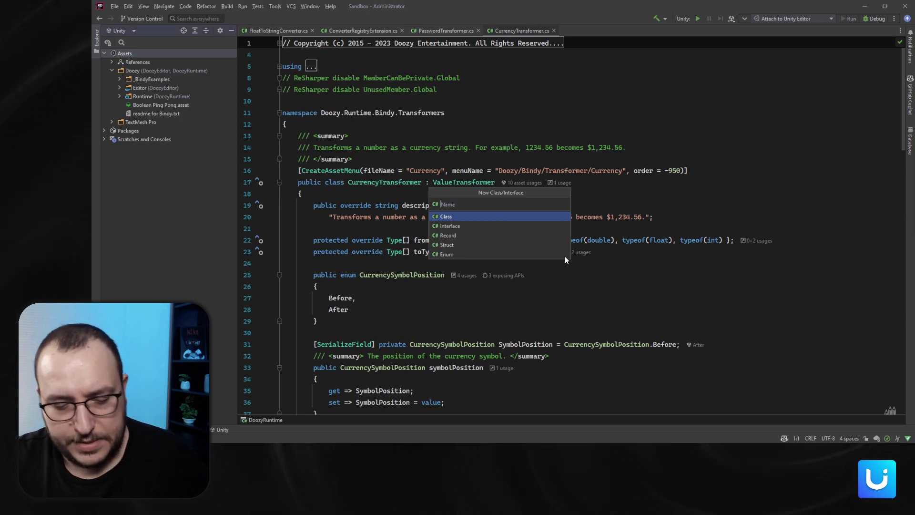
{"action": "type", "text": "Password"}
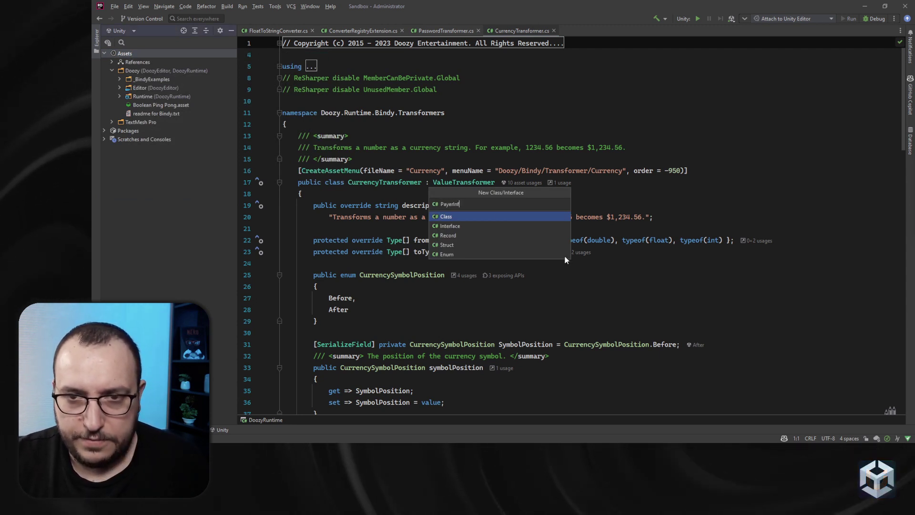
{"action": "key", "text": "Return"}
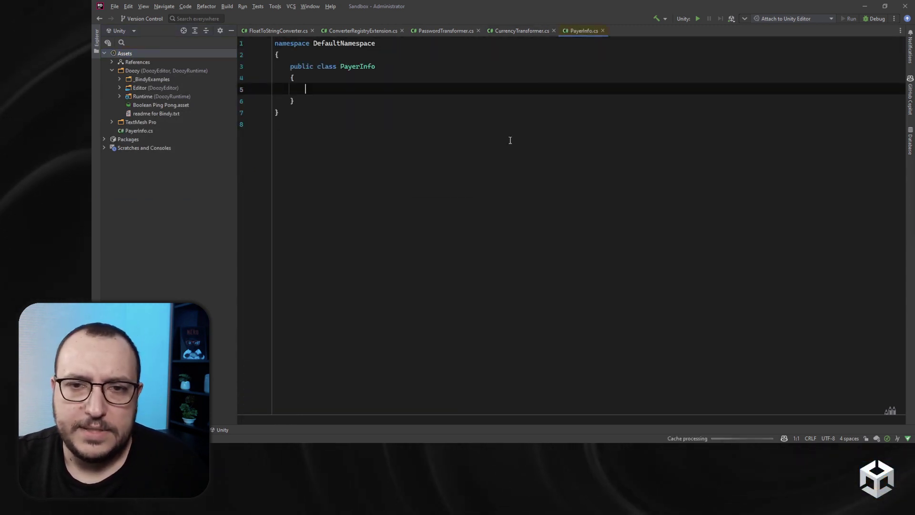
{"action": "left_click", "coordinate": [410, 63]}
{"action": "type", "text": ": Mono"}
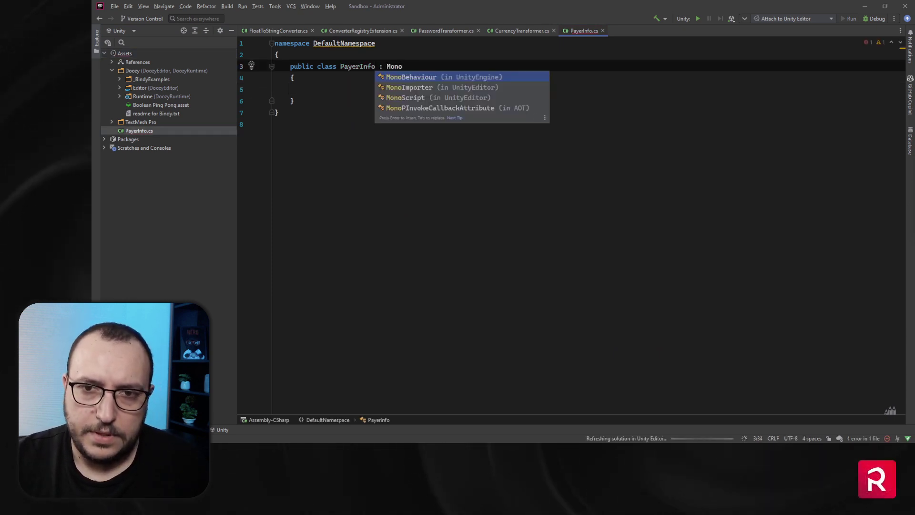
{"action": "key", "text": "Return"}
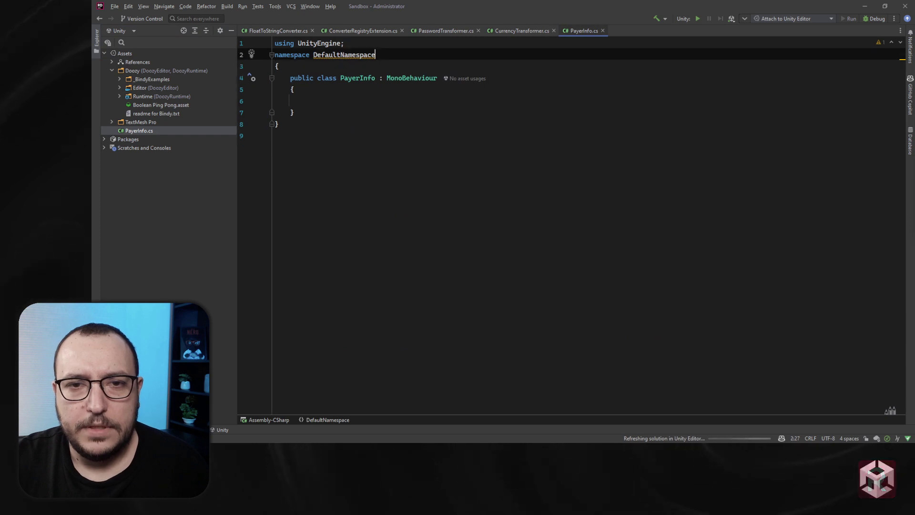
Rename the namespace to Sandbox and disable the CheckNamespace warning with a comment.
{"action": "double_click", "coordinate": [359, 51]}
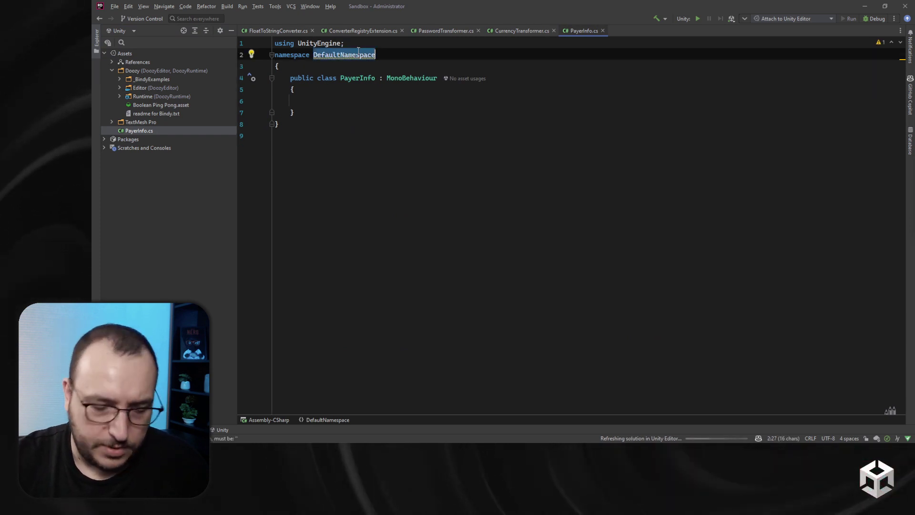
{"action": "type", "text": "Sandbox"}
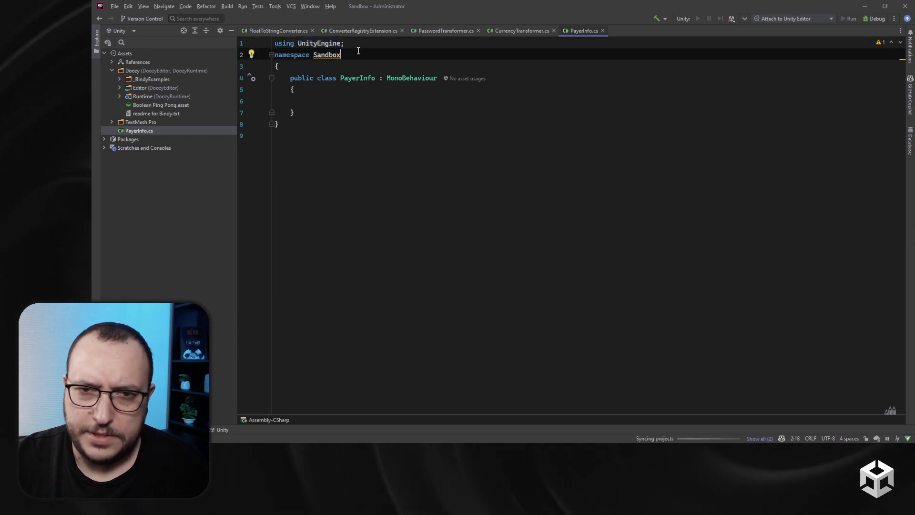
{"action": "key", "text": "alt+Return"}
{"action": "key", "text": "Down"}
{"action": "key", "text": "Down"}
{"action": "key", "text": "Up"}
{"action": "key", "text": "Right"}
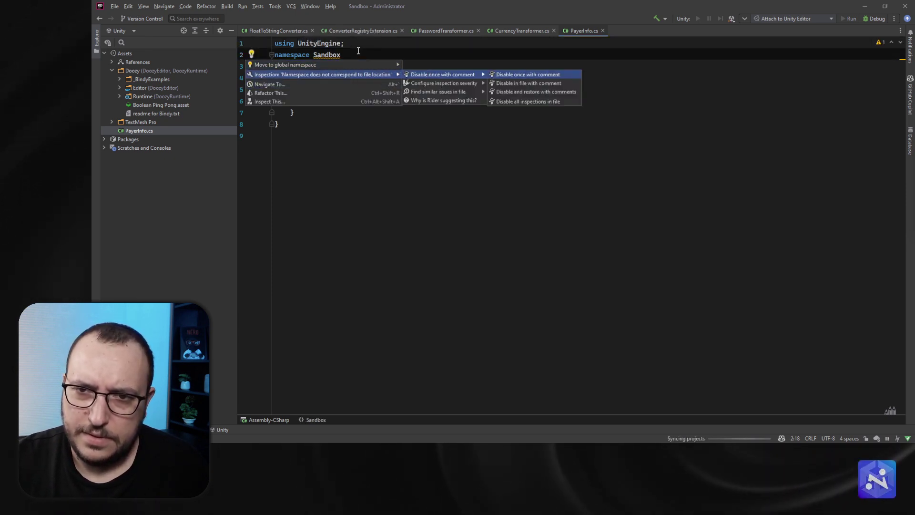
{"action": "key", "text": "Return"}
{"action": "key", "text": "Home"}
{"action": "key", "text": "Return"}
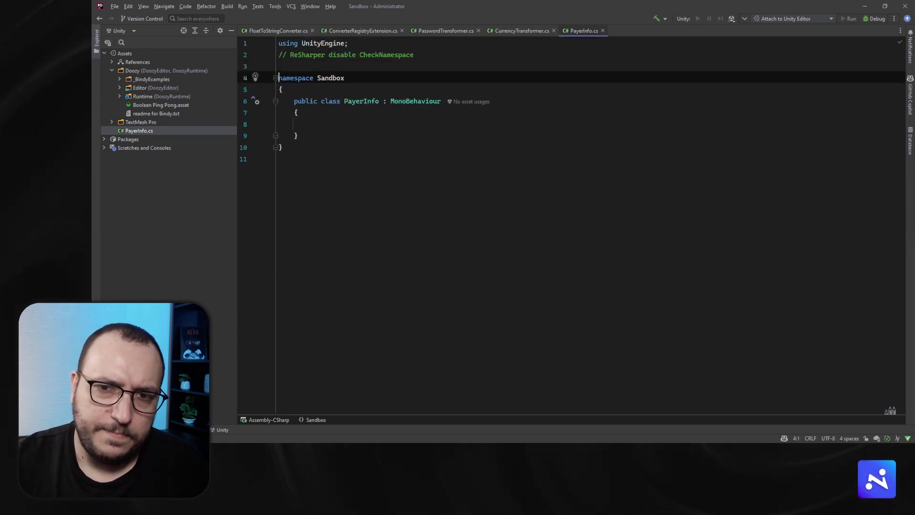
Add a public string Name field to the PayerInfo class.
{"action": "left_click", "coordinate": [356, 125]}
{"action": "type", "text": "public"}
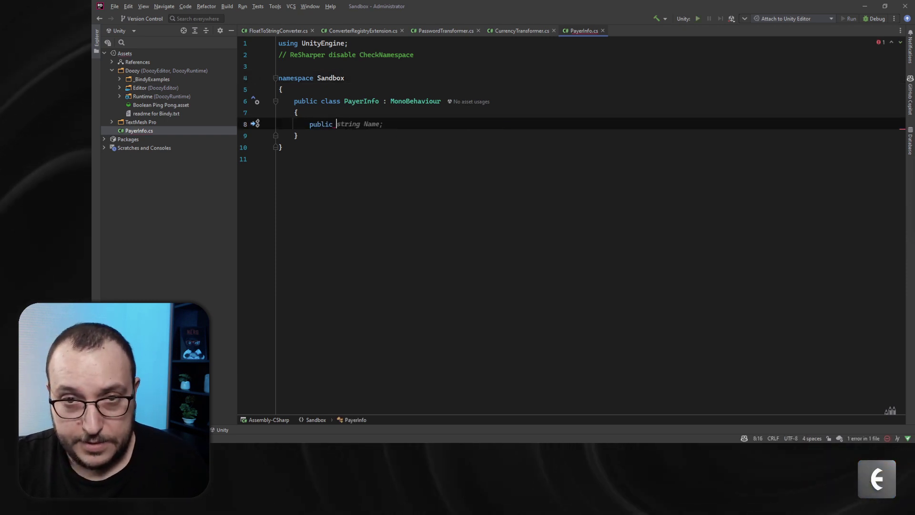
{"action": "key", "text": "Tab"}
{"action": "key", "text": "Return"}
{"action": "key", "text": "Return"}
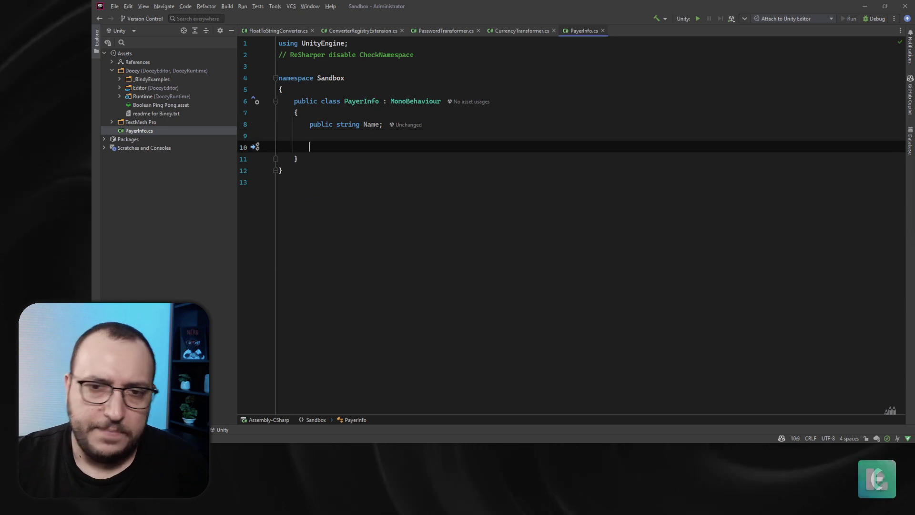
Add a Start method that loads Name from PlayerPrefs with a default value.
{"action": "type", "text": "one"}
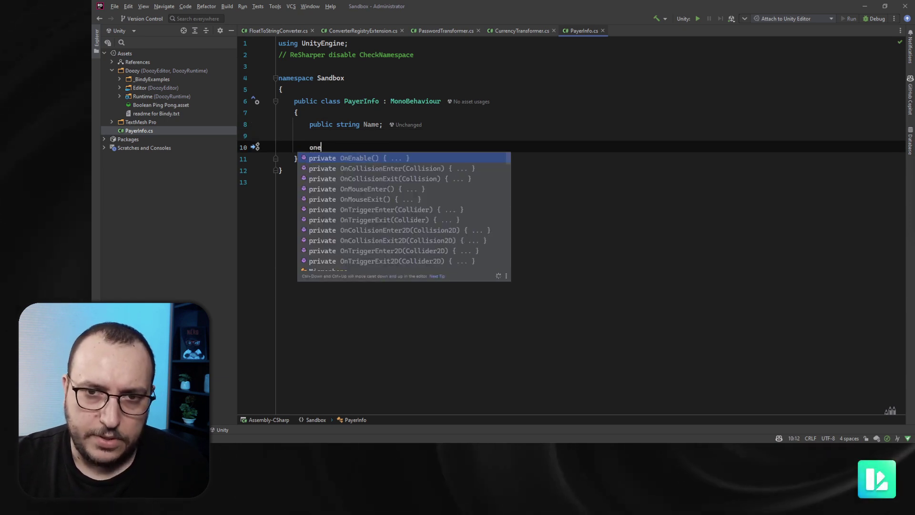
{"action": "key", "text": "BackSpace"}
{"action": "key", "text": "BackSpace"}
{"action": "key", "text": "BackSpace"}
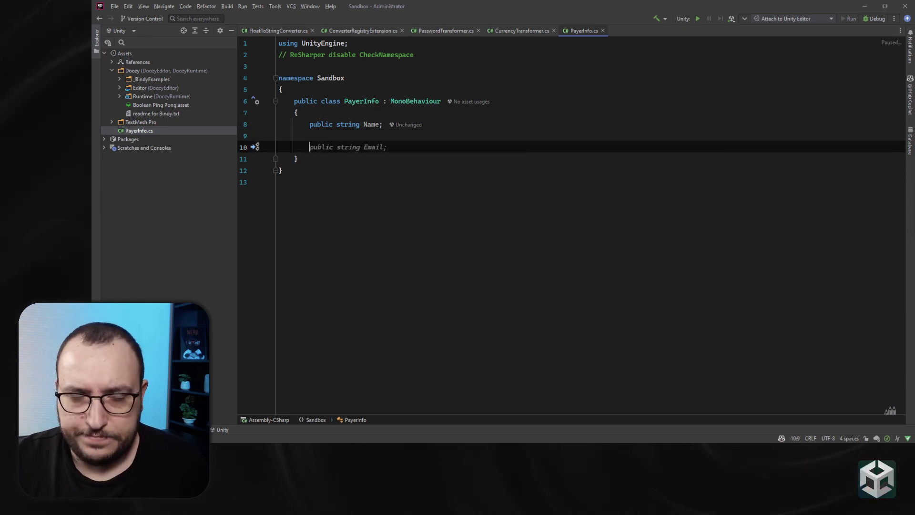
{"action": "type", "text": "o"}
{"action": "key", "text": "BackSpace"}
{"action": "type", "text": "start"}
{"action": "key", "text": "Return"}
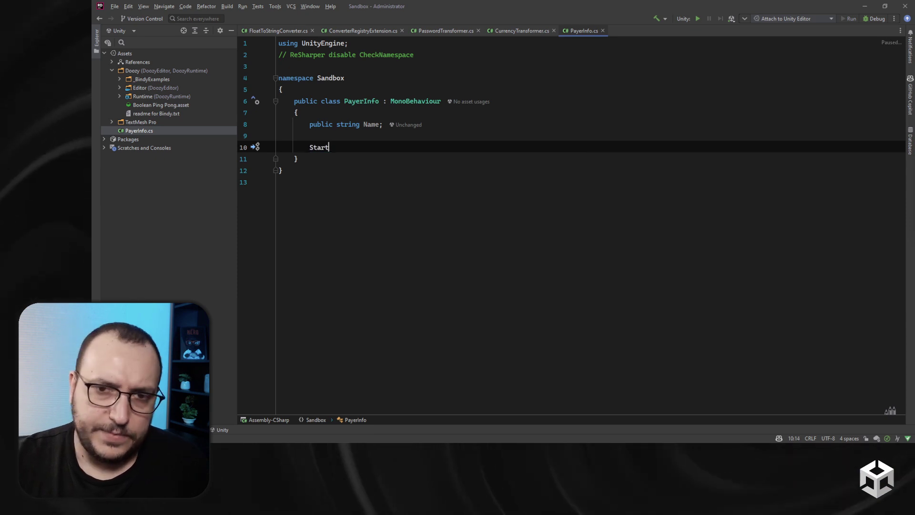
{"action": "key", "text": "BackSpace"}
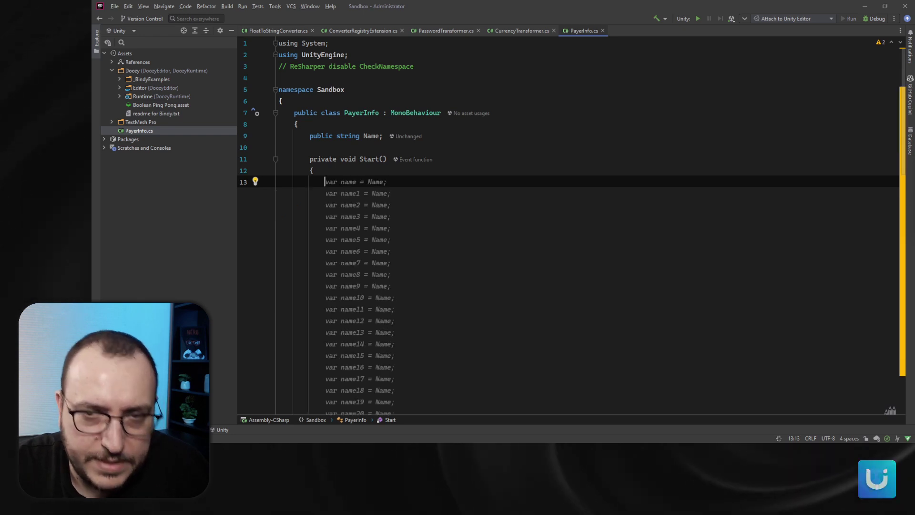
{"action": "type", "text": "//load fr"}
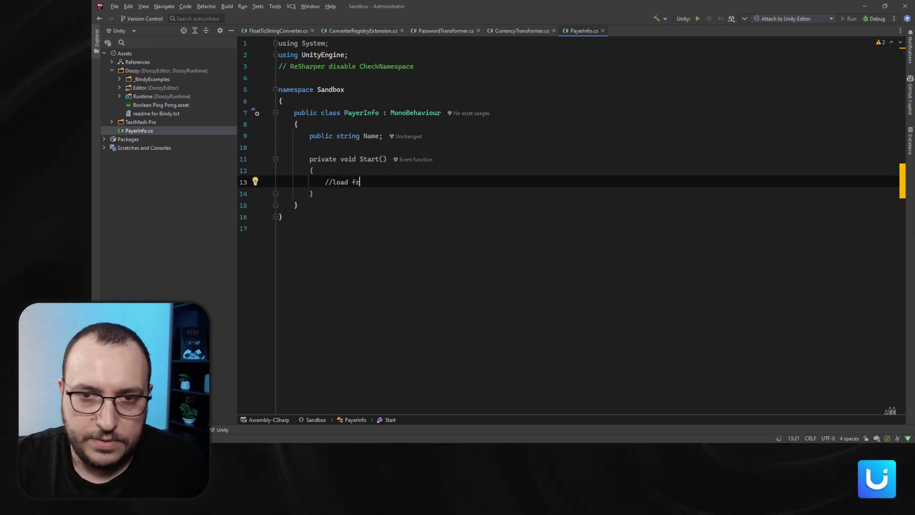
{"action": "type", "text": "om pleyer pre"}
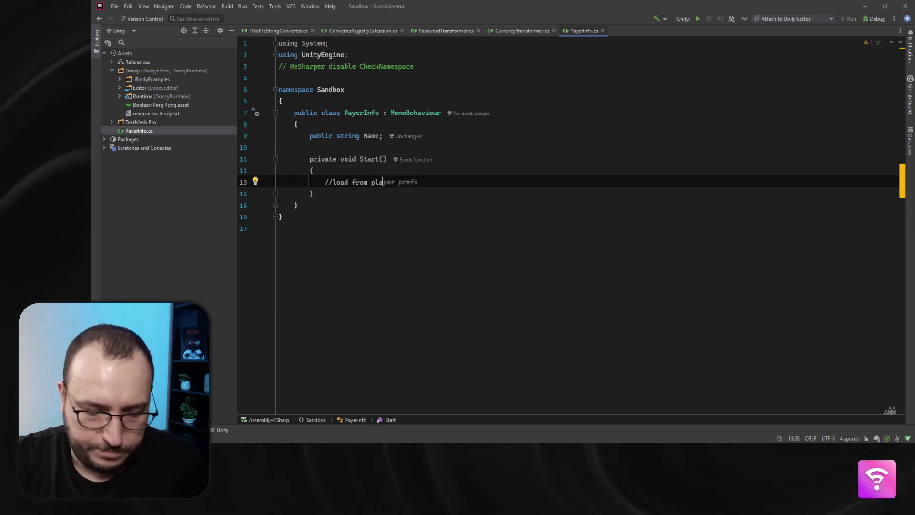
{"action": "type", "text": "yer prefs"}
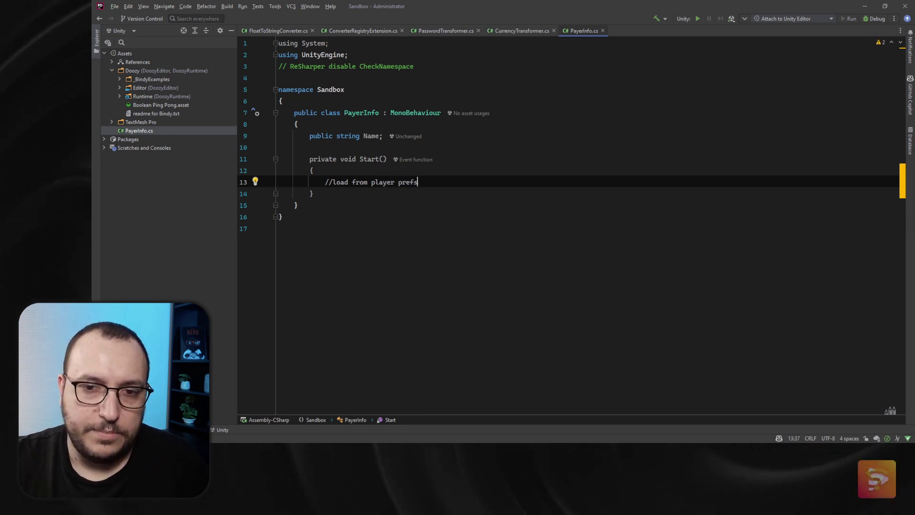
{"action": "key", "text": "Return"}
{"action": "key", "text": "Tab"}
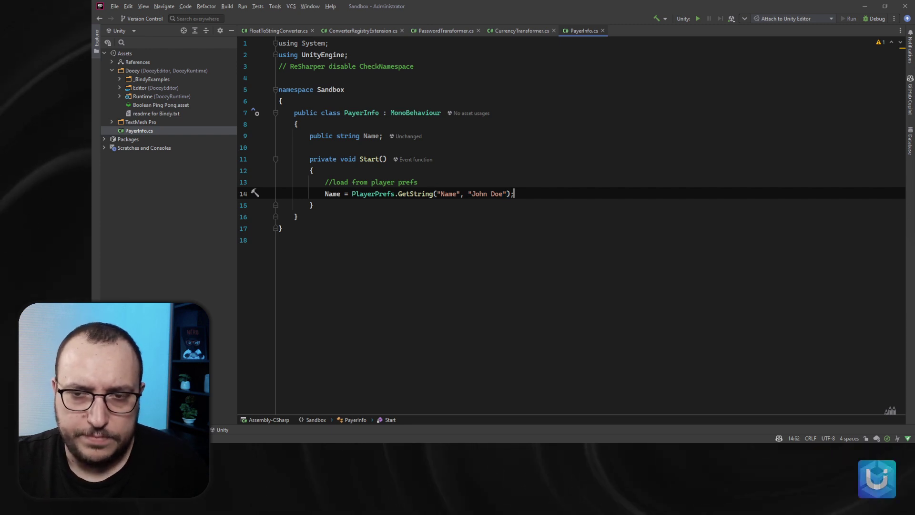
{"action": "key", "text": "Down"}
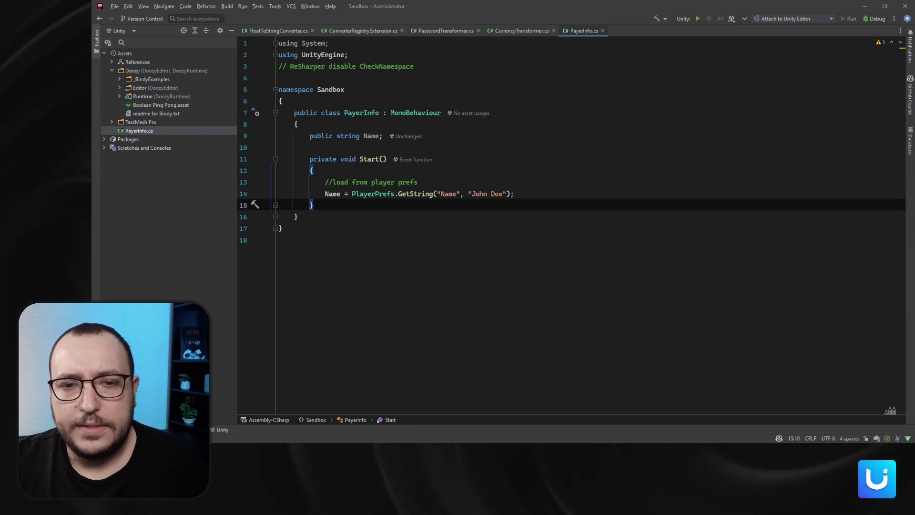
Add an OnDisable method that saves Name back to PlayerPrefs.
{"action": "key", "text": "Return"}
{"action": "key", "text": "Return"}
{"action": "type", "text": "ondi"}
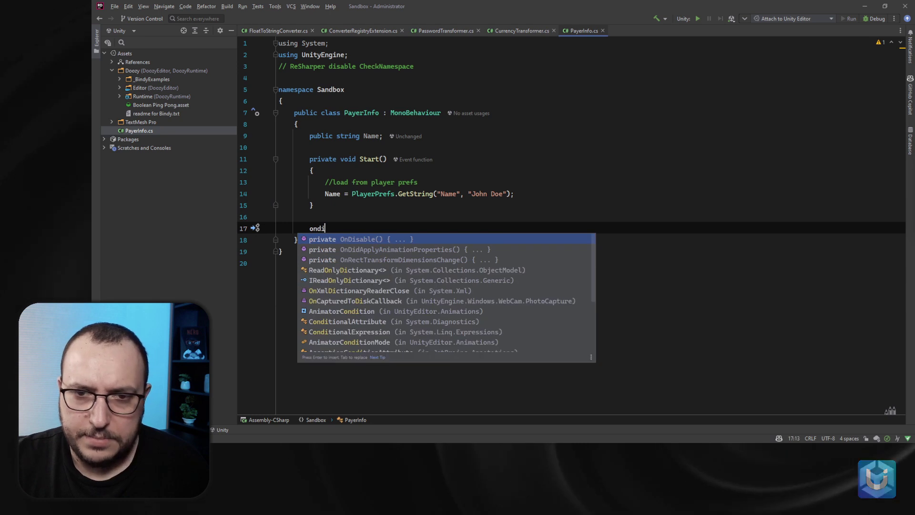
{"action": "key", "text": "Return"}
{"action": "type", "text": "/"}
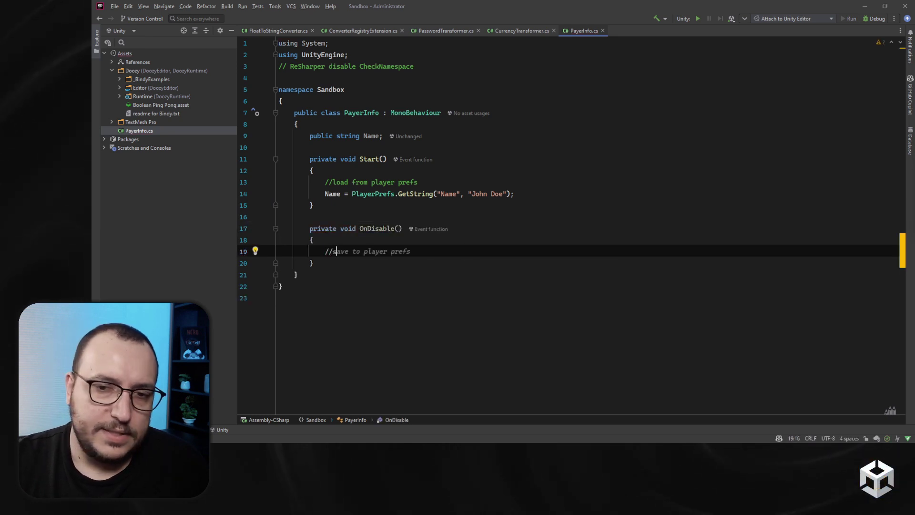
{"action": "type", "text": "/s"}
{"action": "key", "text": "Tab"}
{"action": "key", "text": "Return"}
{"action": "key", "text": "Tab"}
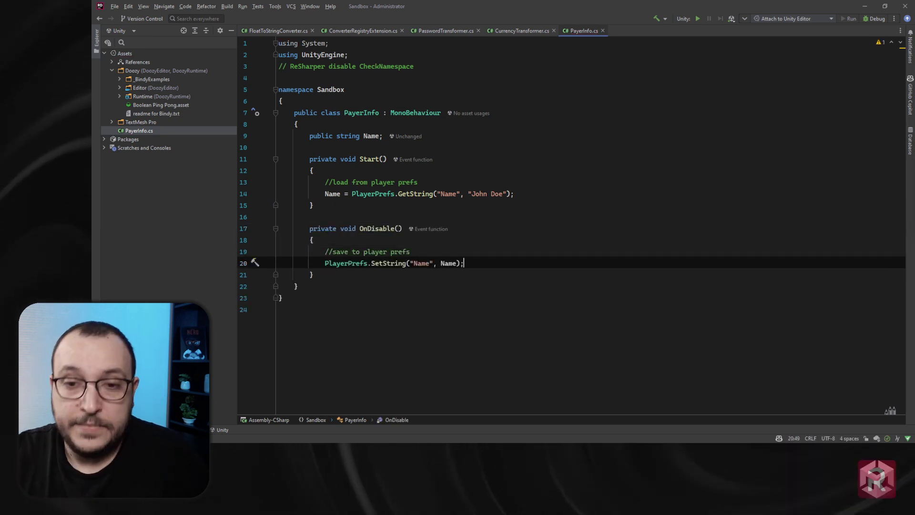
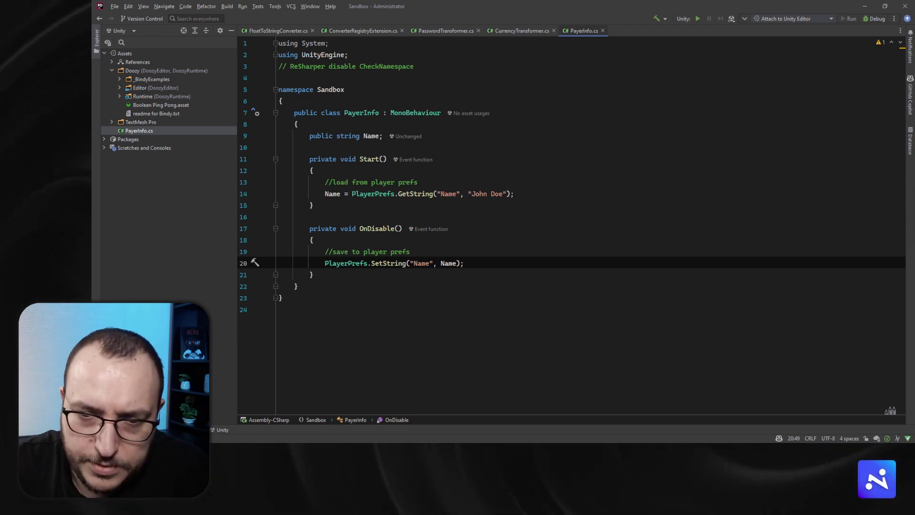
Switch back to the Unity editor so it reloads the updated PayerInfo script.
{"action": "key", "text": "alt+Tab"}
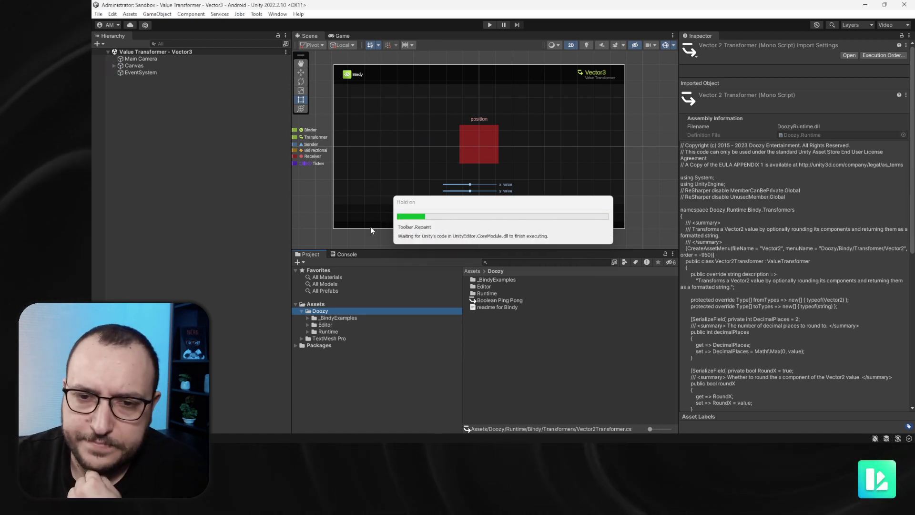
Delete the five example children, the red square and sliders, under Canvas > Content.
{"action": "left_click", "coordinate": [350, 254]}
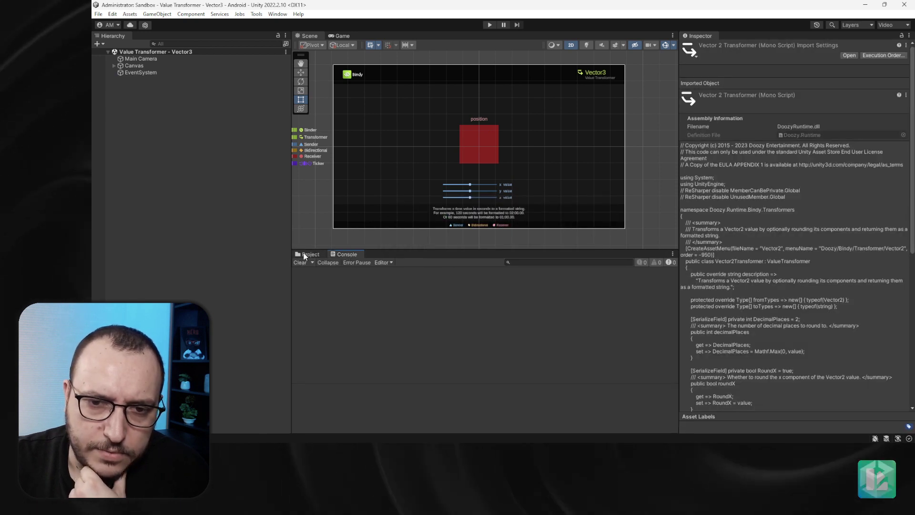
{"action": "left_click", "coordinate": [308, 254]}
{"action": "left_click", "coordinate": [146, 80]}
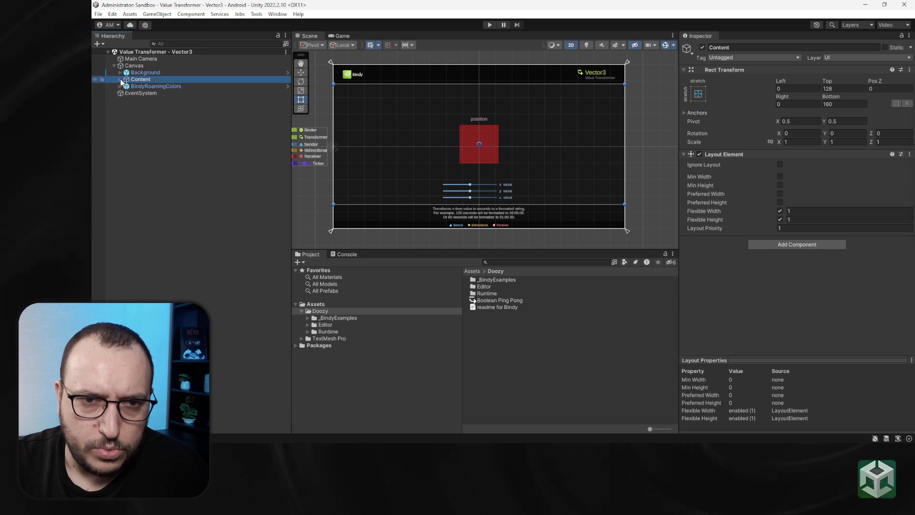
{"action": "left_click", "coordinate": [120, 79]}
{"action": "left_click", "coordinate": [158, 86]}
{"action": "left_click", "coordinate": [159, 113], "text": "shift"}
{"action": "key", "text": "Delete"}
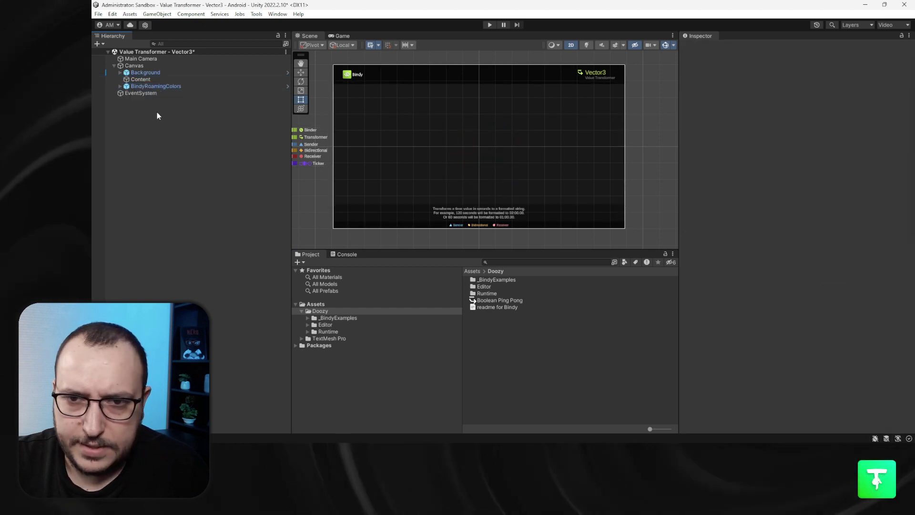
Deactivate the Footer object under Background.
{"action": "left_click", "coordinate": [120, 87]}
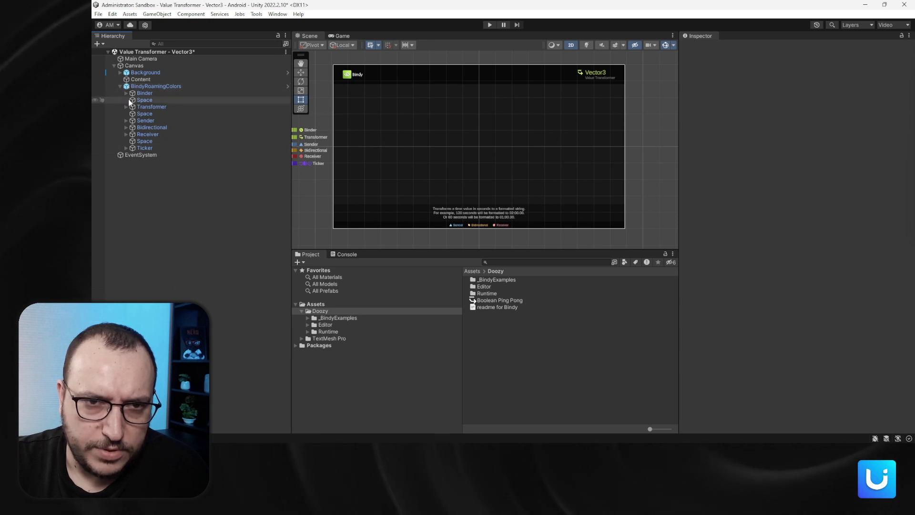
{"action": "left_click", "coordinate": [120, 86]}
{"action": "left_click", "coordinate": [119, 73]}
{"action": "left_click", "coordinate": [126, 86]}
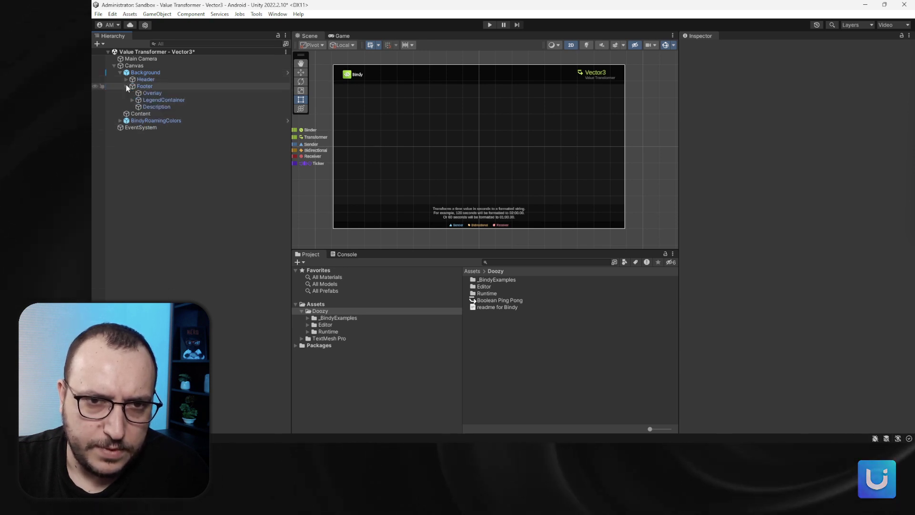
{"action": "left_click", "coordinate": [144, 86]}
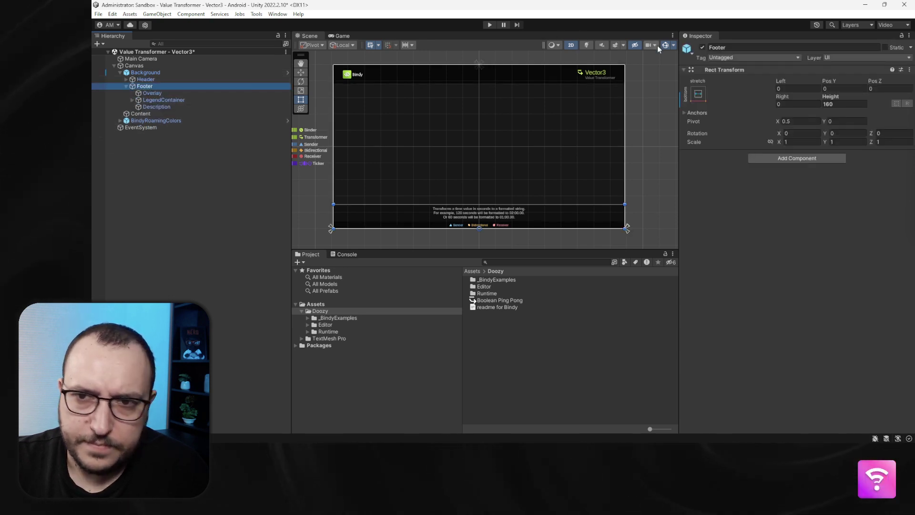
{"action": "left_click", "coordinate": [703, 48]}
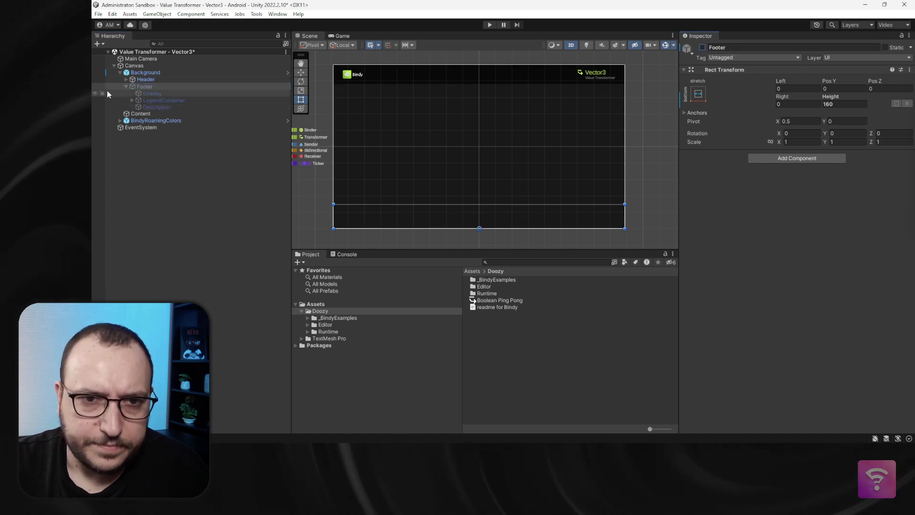
Deactivate Header > TitleContainer so only the Bindy logo remains visible.
{"action": "left_click", "coordinate": [125, 79]}
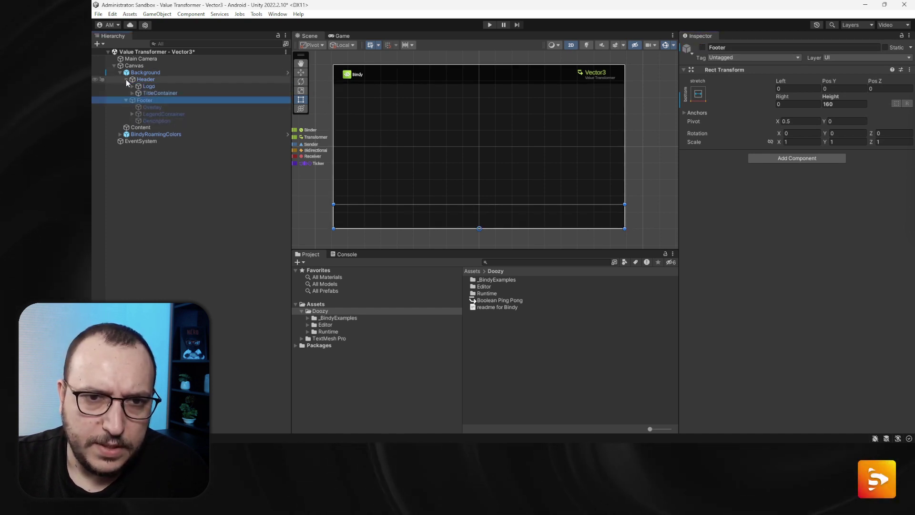
{"action": "left_click", "coordinate": [150, 93]}
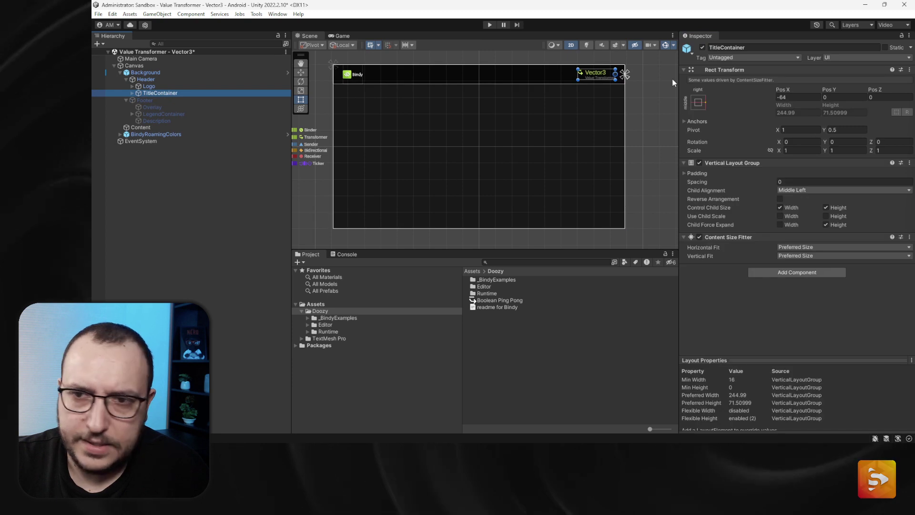
{"action": "left_click", "coordinate": [703, 48]}
{"action": "scroll", "coordinate": [513, 168], "scroll_direction": "up", "scroll_amount": 2}
{"action": "scroll", "coordinate": [349, 147], "scroll_direction": "down", "scroll_amount": 2}
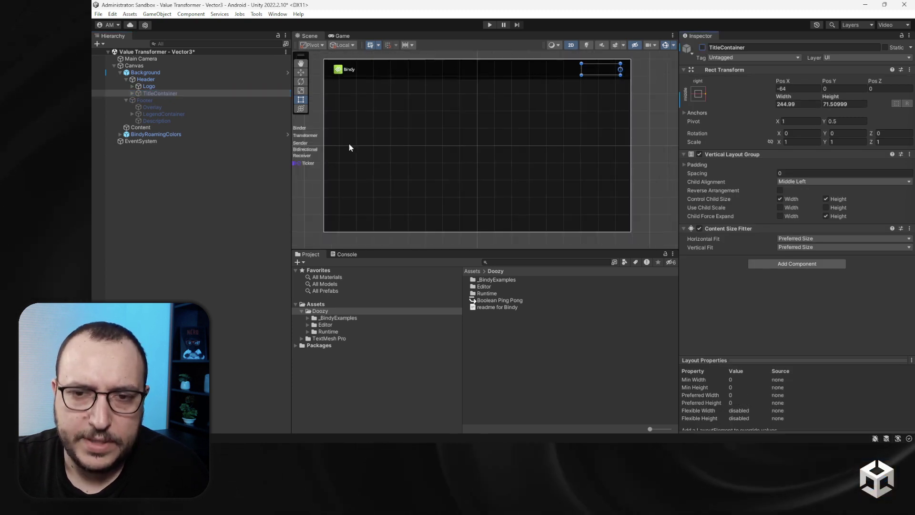
{"action": "left_click", "coordinate": [136, 73]}
{"action": "key", "text": "Left"}
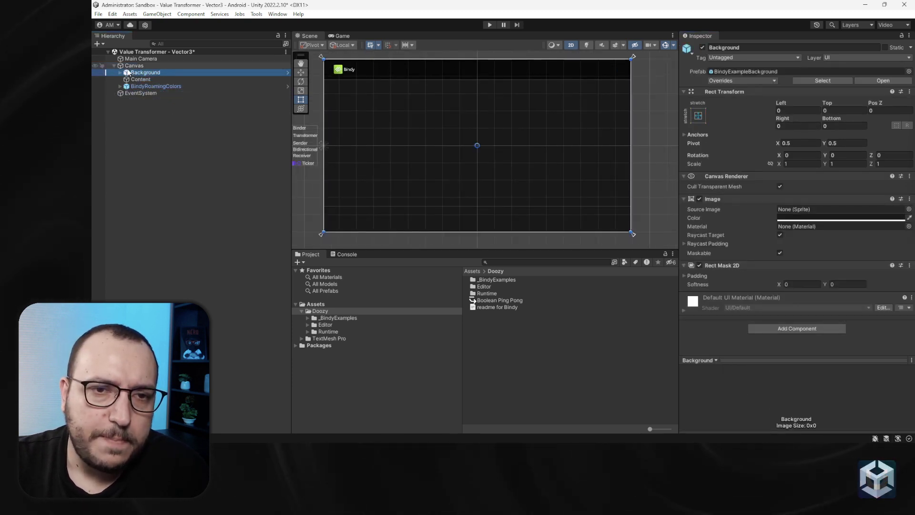
{"action": "key", "text": "Left"}
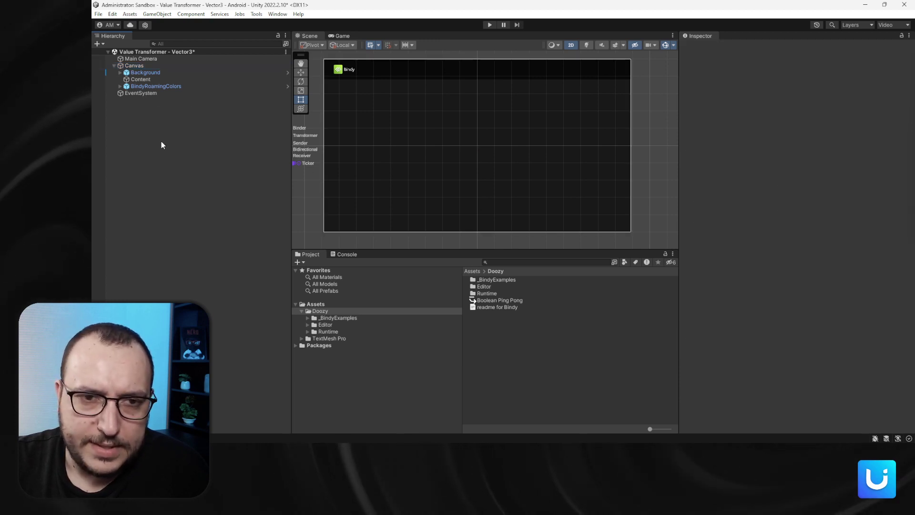
Create an empty GameObject named PlayerInfo in the Hierarchy.
{"action": "right_click", "coordinate": [162, 141]}
{"action": "left_click", "coordinate": [190, 244]}
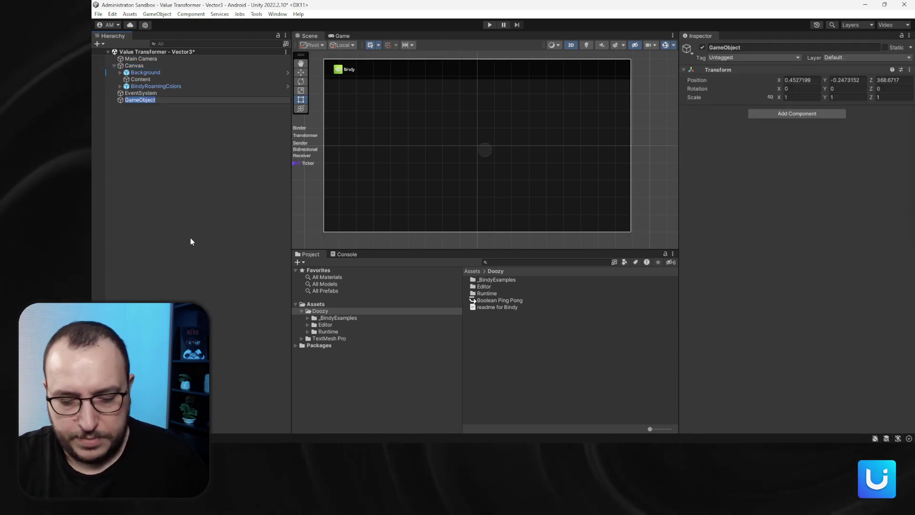
{"action": "type", "text": "Player"}
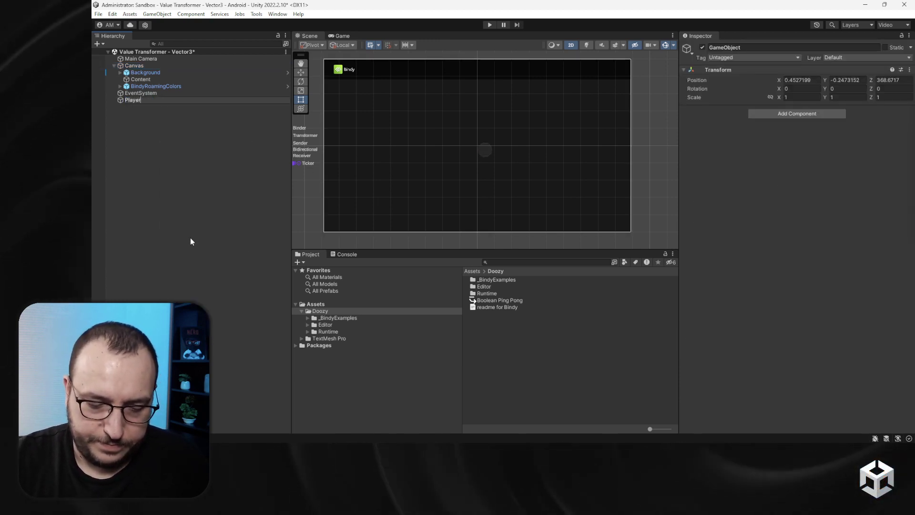
{"action": "type", "text": "Info"}
{"action": "key", "text": "Return"}
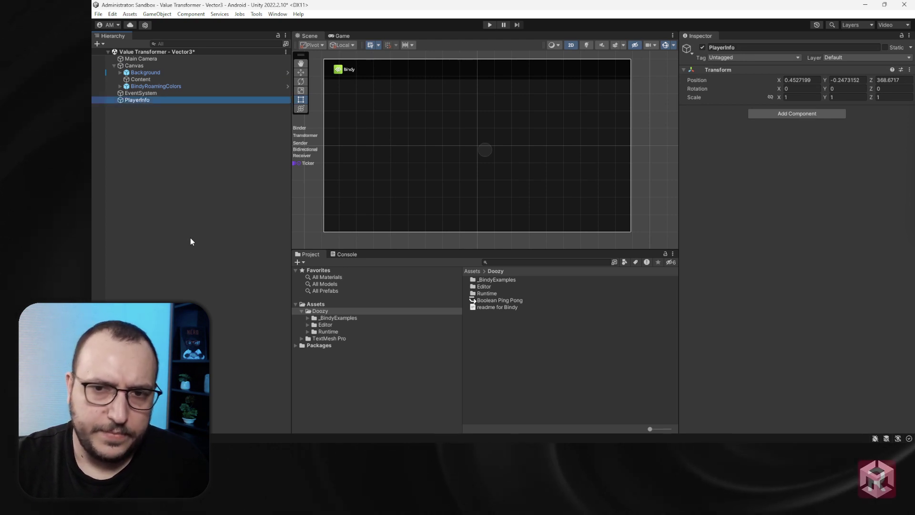
Open the PayerInfo.cs script from the Assets folder in Rider.
{"action": "left_click", "coordinate": [771, 117]}
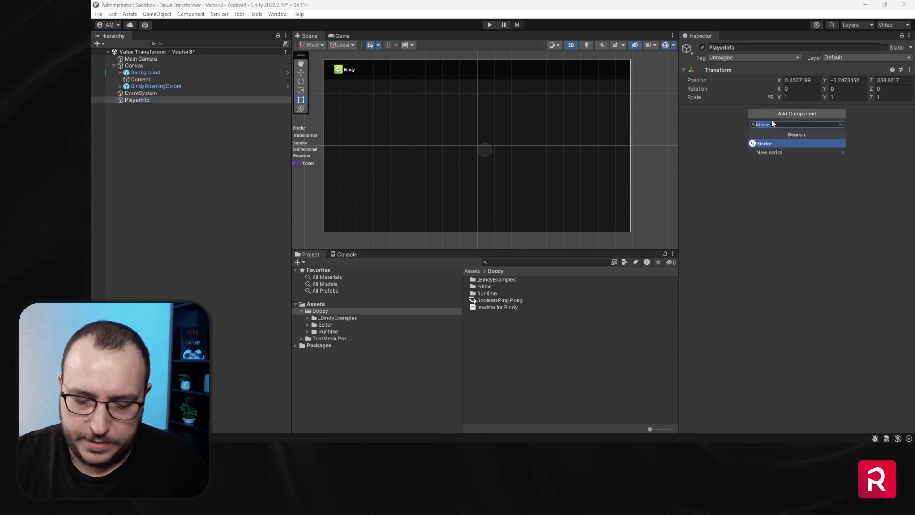
{"action": "key", "text": "Down"}
{"action": "key", "text": "Down"}
{"action": "key", "text": "Down"}
{"action": "key", "text": "Down"}
{"action": "key", "text": "Down"}
{"action": "key", "text": "Down"}
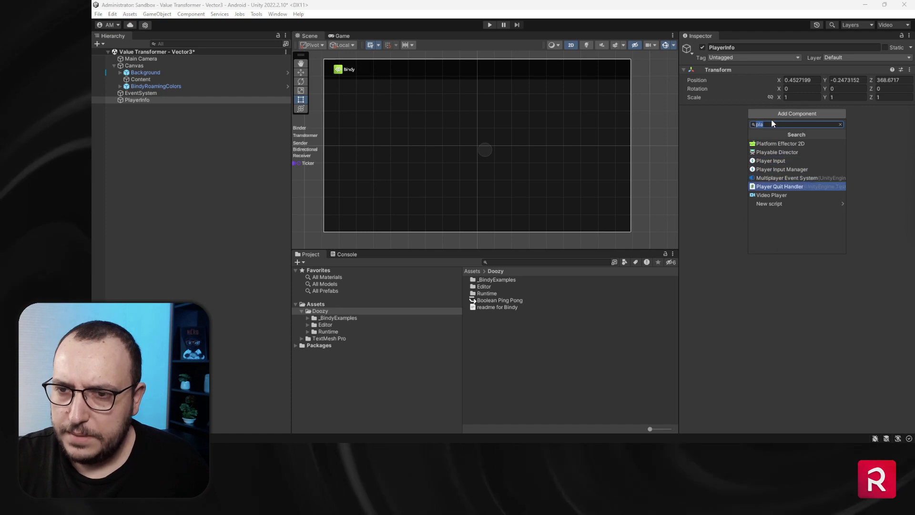
{"action": "key", "text": "Up"}
{"action": "key", "text": "Escape"}
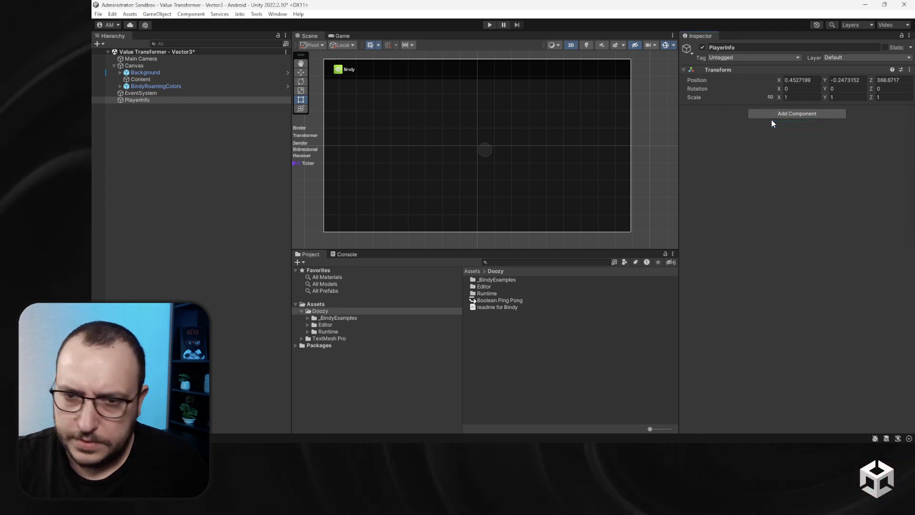
{"action": "left_click", "coordinate": [499, 295]}
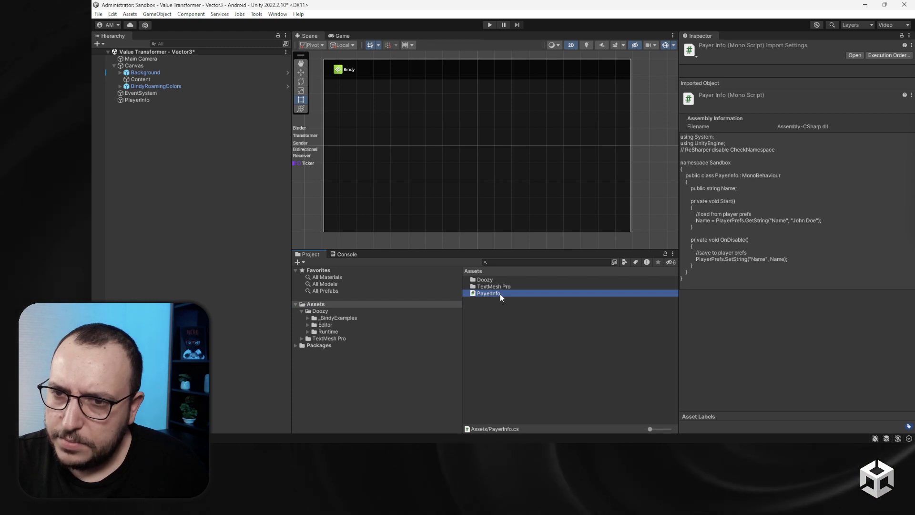
{"action": "double_click", "coordinate": [500, 294]}
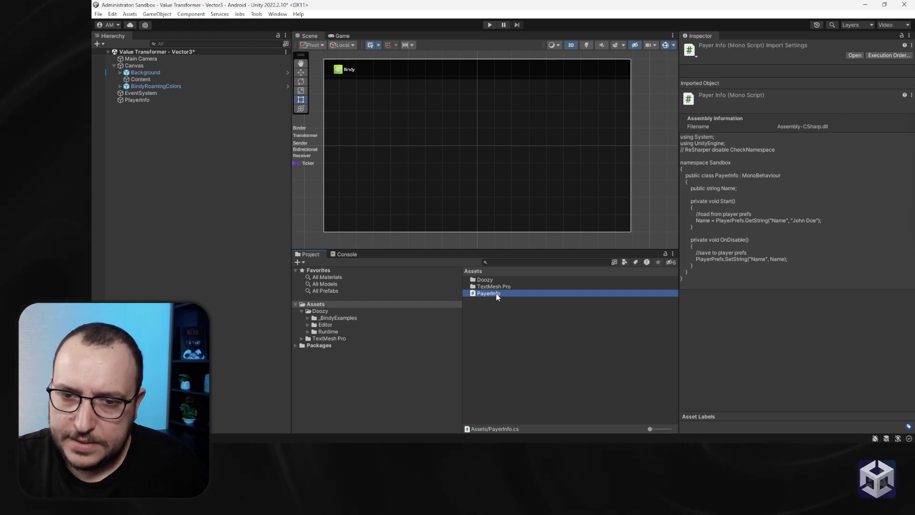
Rename the PayerInfo class to PlayerInfo, making the file PlayerInfo.cs, and return to Unity.
{"action": "left_click", "coordinate": [356, 112]}
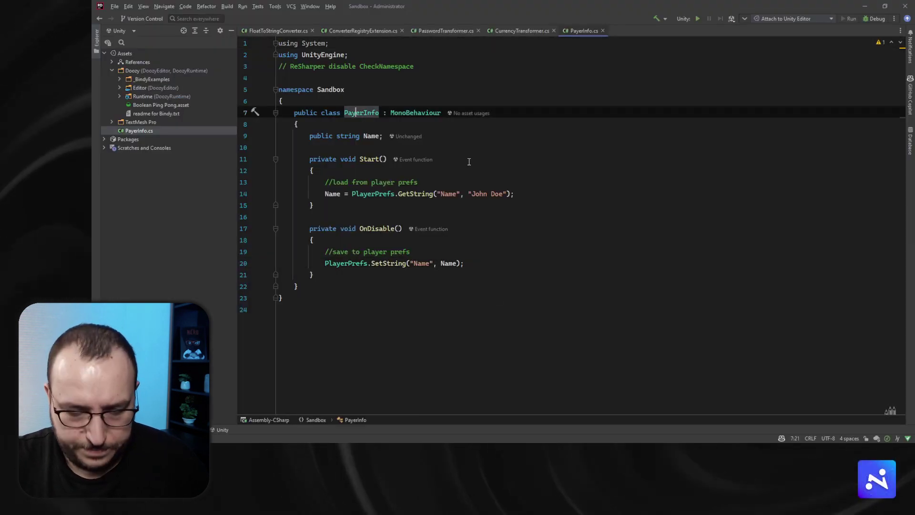
{"action": "key", "text": "ctrl+r"}
{"action": "key", "text": "ctrl+r"}
{"action": "type", "text": "Player"}
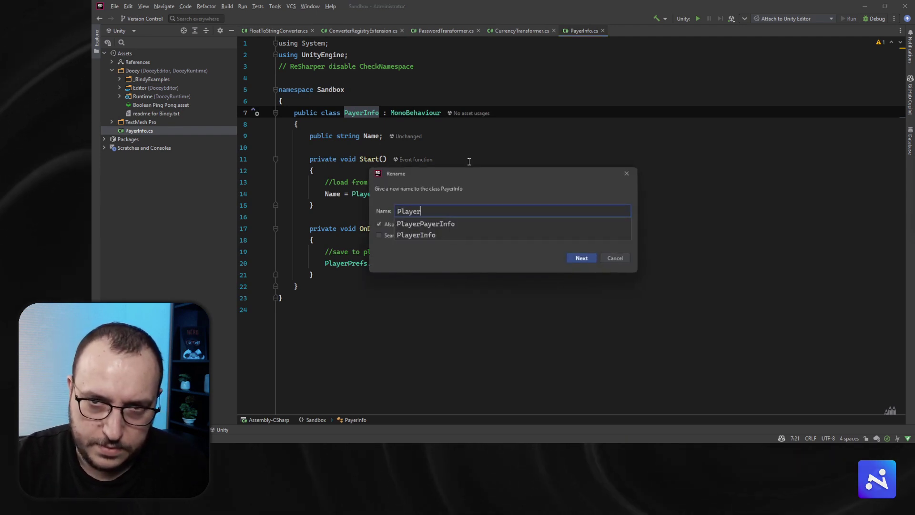
{"action": "type", "text": "Info"}
{"action": "key", "text": "Return"}
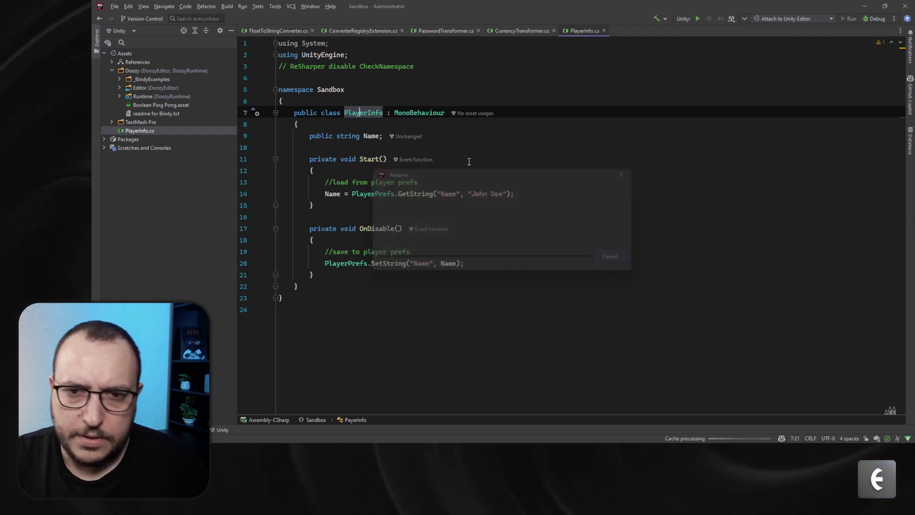
{"action": "left_click", "coordinate": [864, 7]}
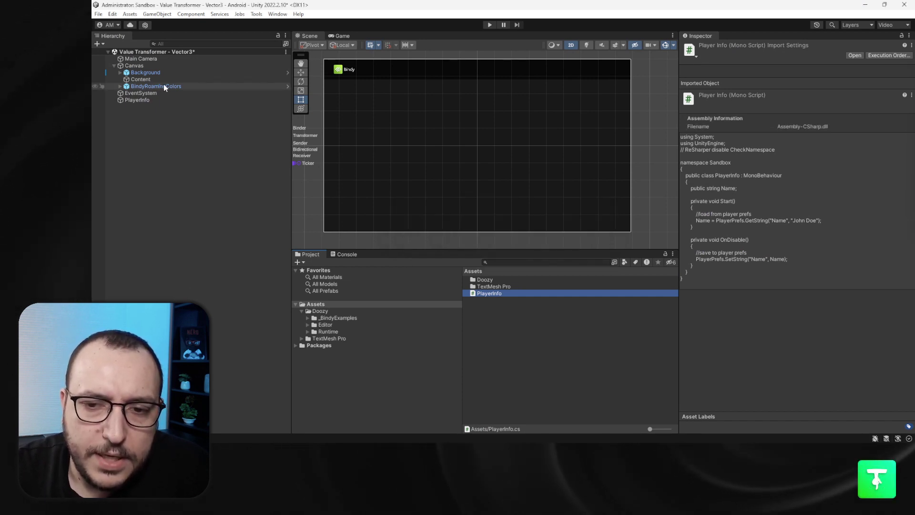
Attach the PlayerInfo script to the PlayerInfo GameObject.
{"action": "left_click", "coordinate": [157, 79]}
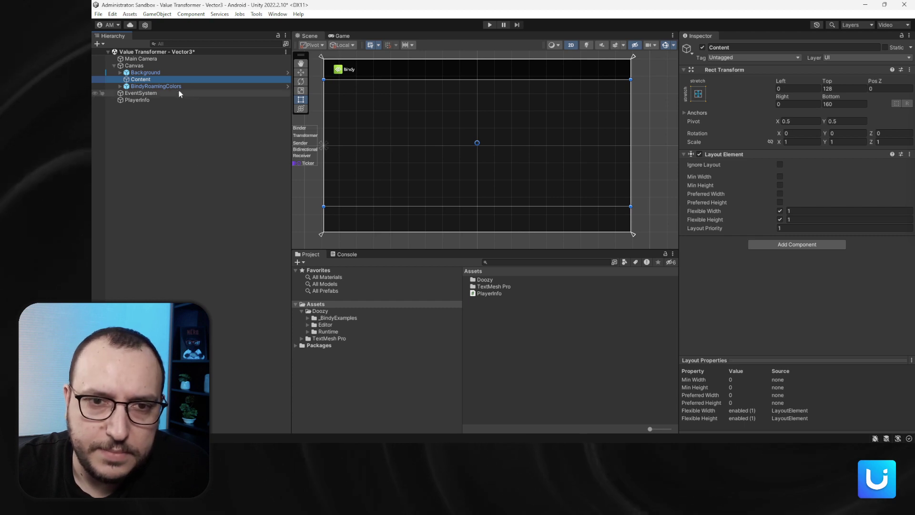
{"action": "left_click", "coordinate": [147, 100]}
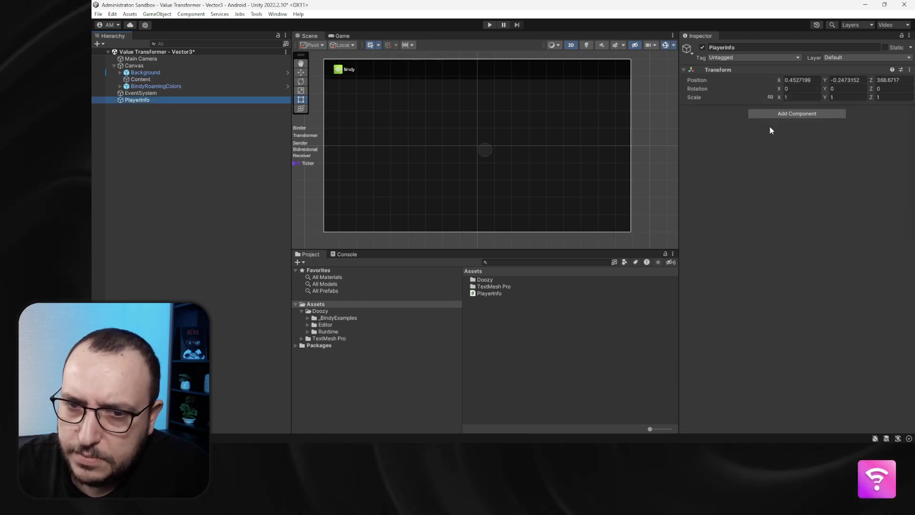
{"action": "left_click_drag", "start_coordinate": [491, 294], "coordinate": [762, 271]}
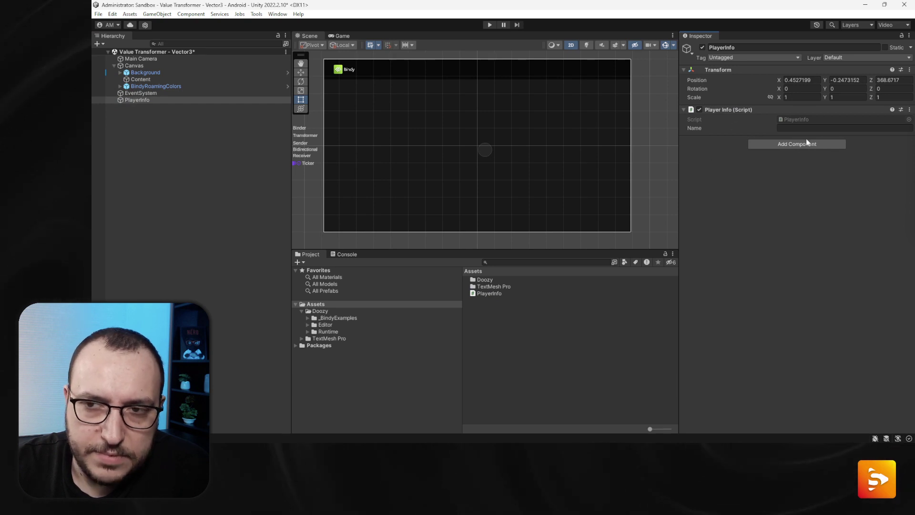
Run Play mode briefly to confirm the Name field shows John Doe, then stop.
{"action": "left_click", "coordinate": [489, 25]}
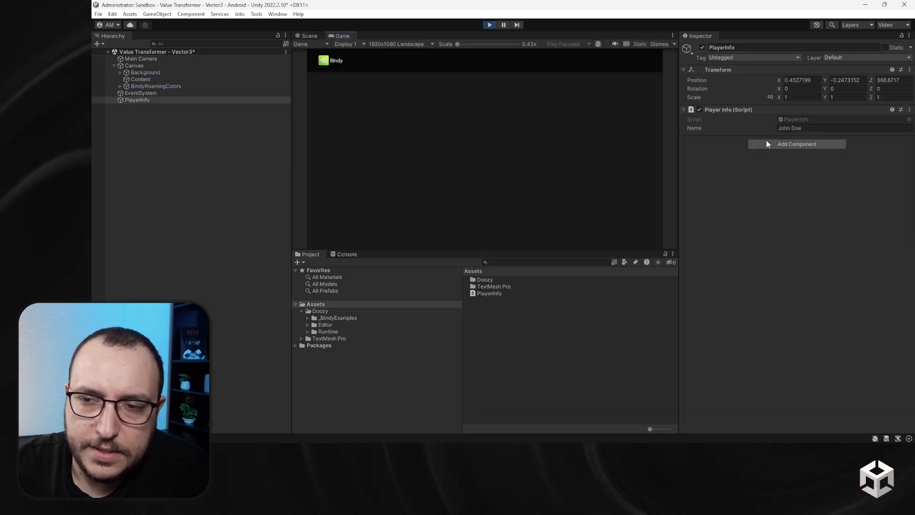
{"action": "left_click", "coordinate": [490, 26]}
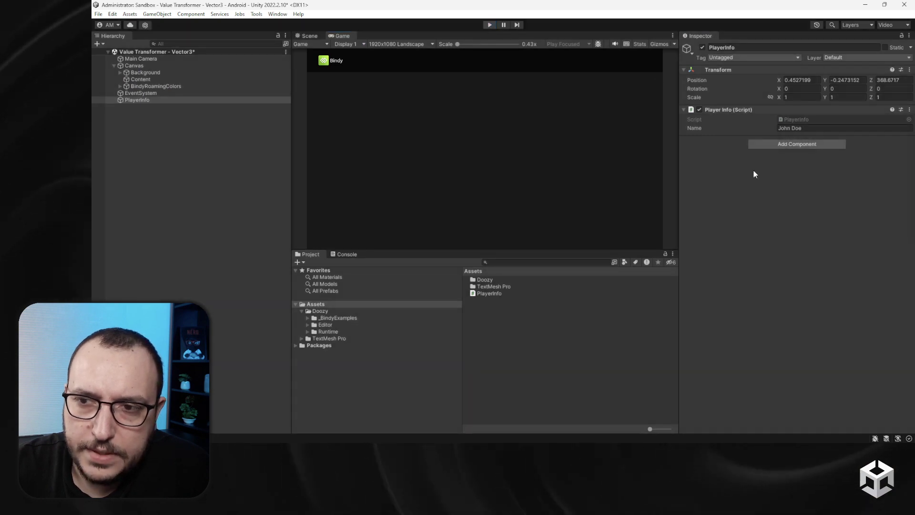
{"action": "scroll", "coordinate": [494, 167], "scroll_direction": "up", "scroll_amount": 6}
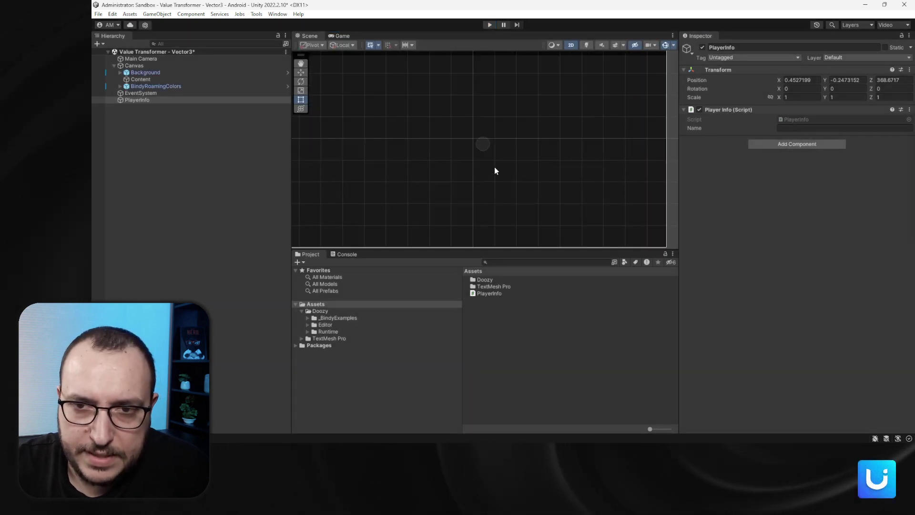
{"action": "scroll", "coordinate": [494, 167], "scroll_direction": "down", "scroll_amount": 5}
Add an Input Field - TextMeshPro as a child of Content.
{"action": "left_click", "coordinate": [135, 79]}
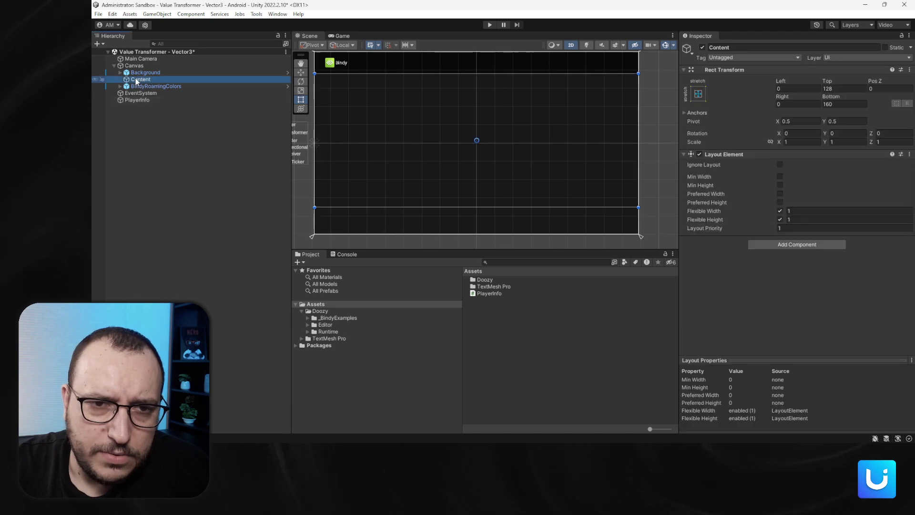
{"action": "right_click", "coordinate": [135, 79]}
{"action": "mouse_move", "coordinate": [181, 273]}
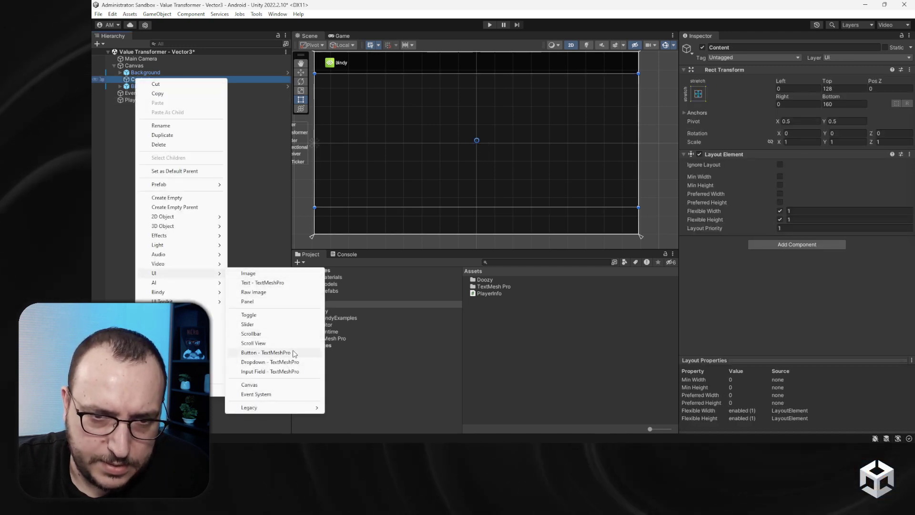
{"action": "left_click", "coordinate": [286, 371]}
{"action": "scroll", "coordinate": [487, 137], "scroll_direction": "up", "scroll_amount": 13}
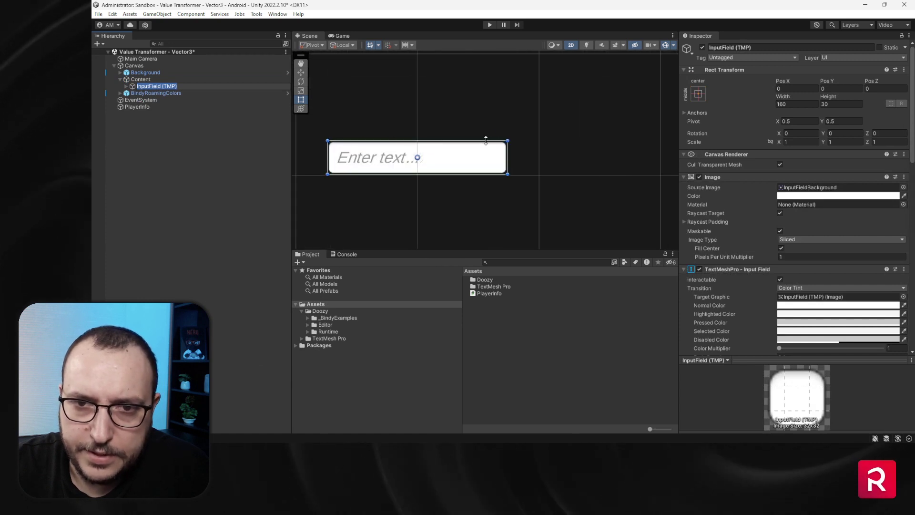
{"action": "scroll", "coordinate": [417, 157], "scroll_direction": "down", "scroll_amount": 1}
{"action": "left_click", "coordinate": [161, 114]}
{"action": "left_click", "coordinate": [144, 86]}
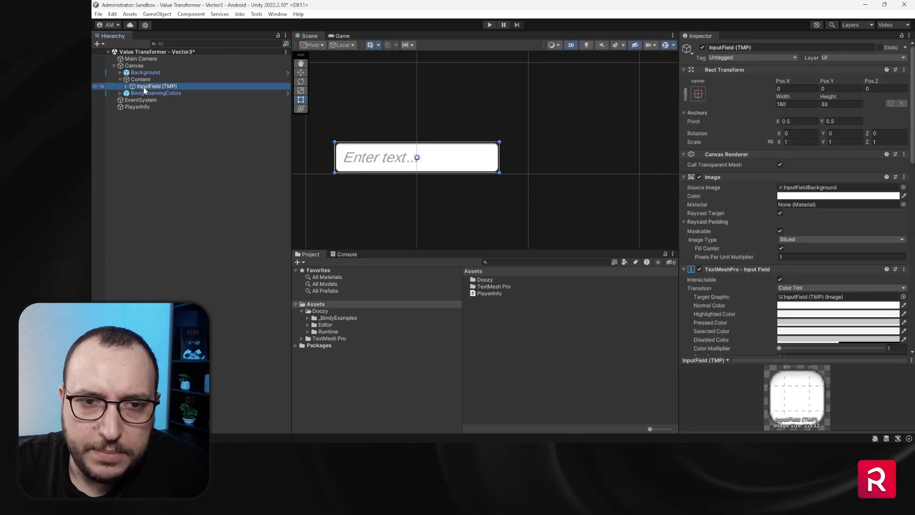
{"action": "left_click", "coordinate": [126, 86]}
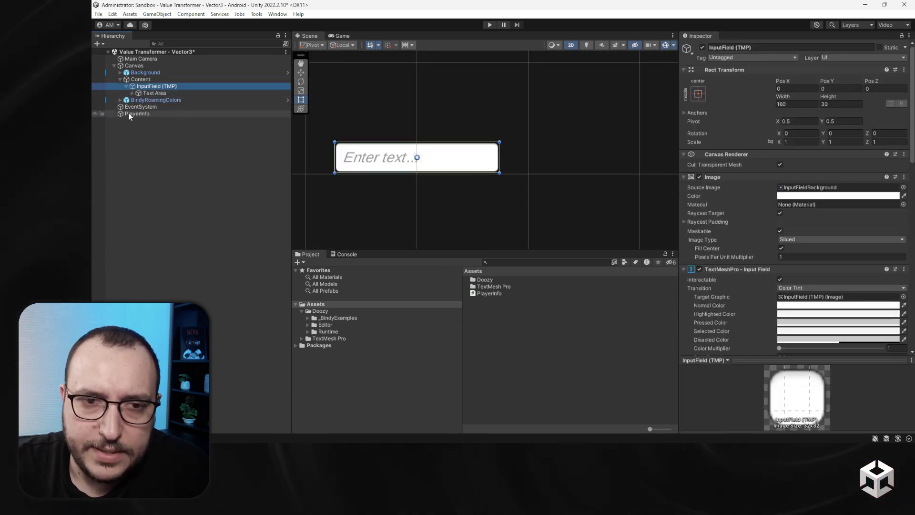
Add a Binder component to the PlayerInfo object.
{"action": "left_click", "coordinate": [127, 113]}
{"action": "left_click", "coordinate": [754, 145]}
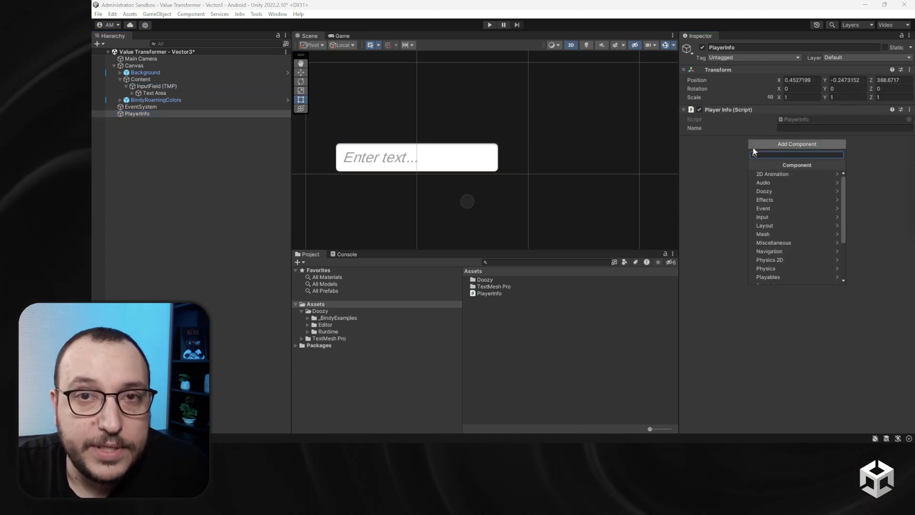
{"action": "type", "text": "bine"}
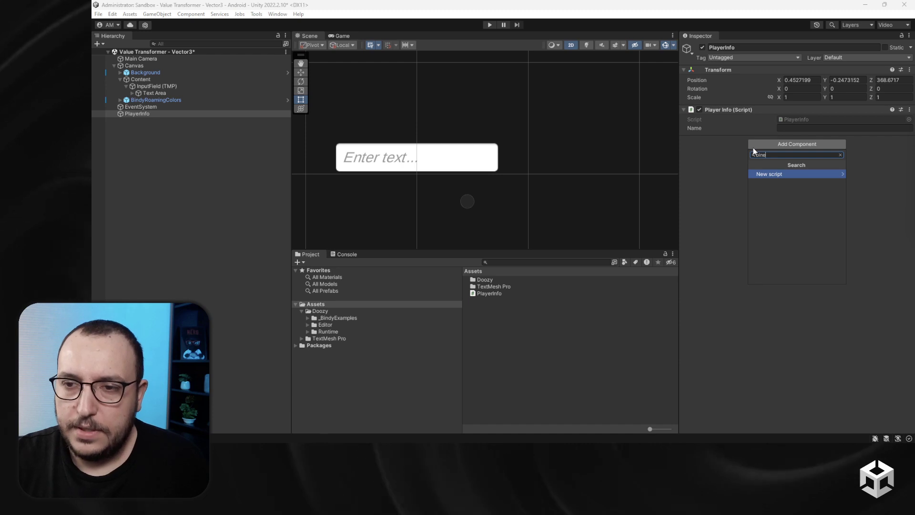
{"action": "key", "text": "BackSpace"}
{"action": "type", "text": "d"}
{"action": "key", "text": "Return"}
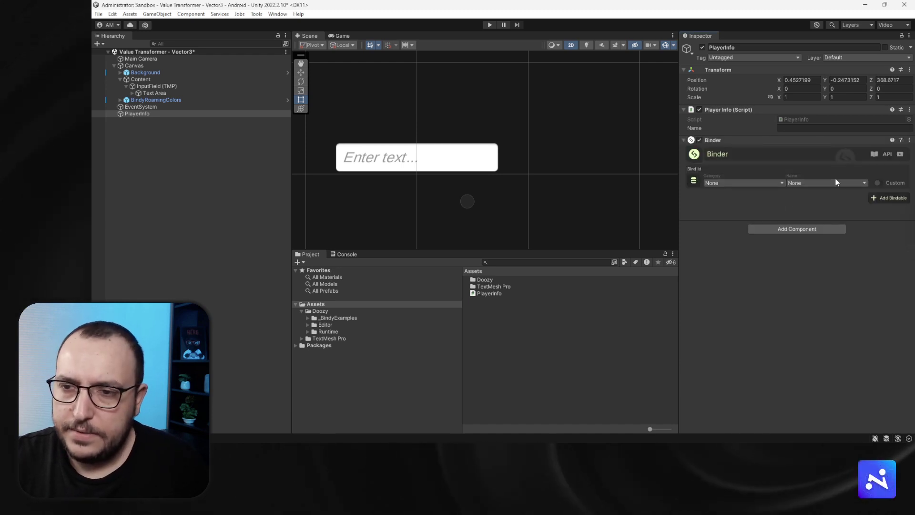
Create a new PlayerName bind in the Demo category of the Binds Database.
{"action": "left_click", "coordinate": [700, 184]}
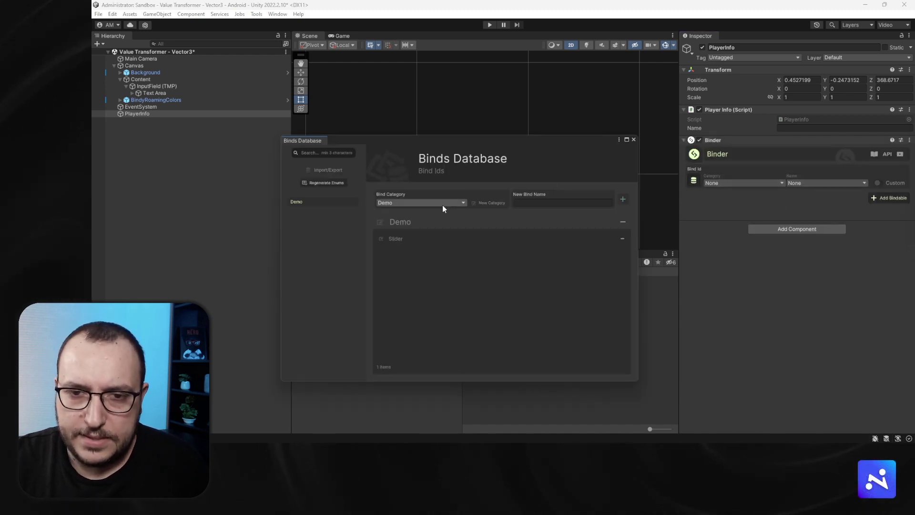
{"action": "left_click", "coordinate": [589, 202]}
{"action": "type", "text": "PlayerIN"}
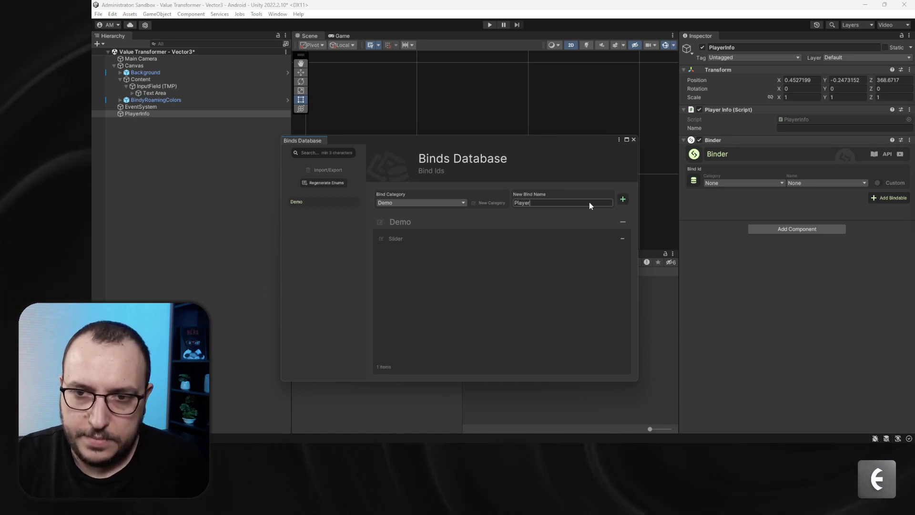
{"action": "type", "text": "Name"}
{"action": "key", "text": "Return"}
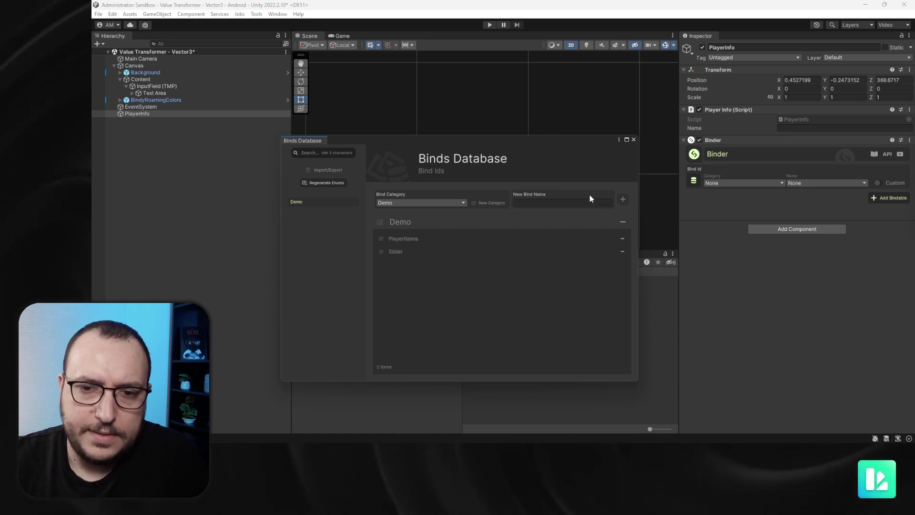
{"action": "left_click", "coordinate": [633, 139]}
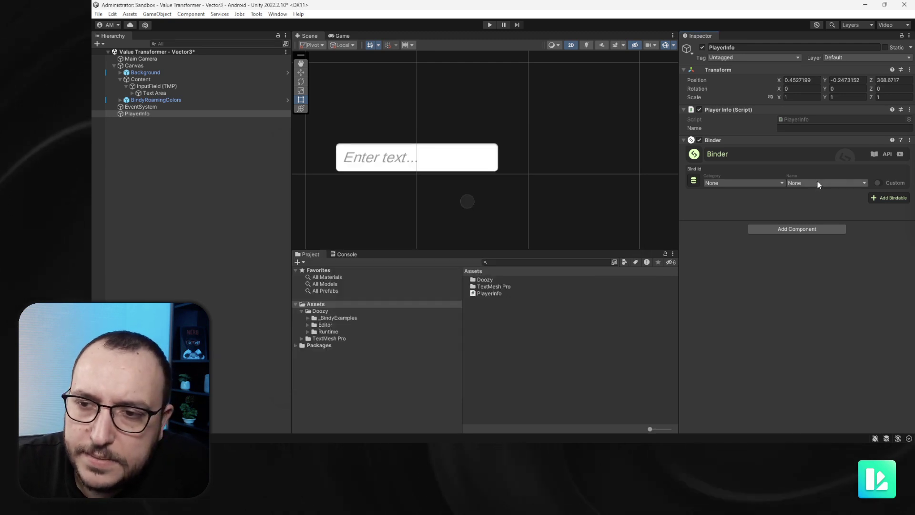
Set the Binder to Demo/PlayerName and link PlayerInfo's Name bidirectionally with Set Value on bind.
{"action": "left_click", "coordinate": [755, 184]}
{"action": "left_click", "coordinate": [725, 201]}
{"action": "left_click", "coordinate": [870, 199]}
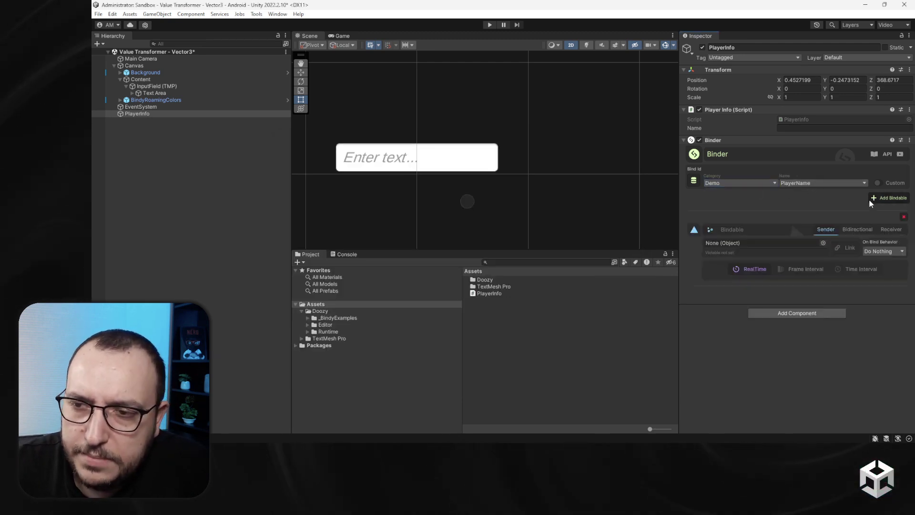
{"action": "left_click_drag", "start_coordinate": [147, 115], "coordinate": [739, 244]}
{"action": "left_click", "coordinate": [849, 249]}
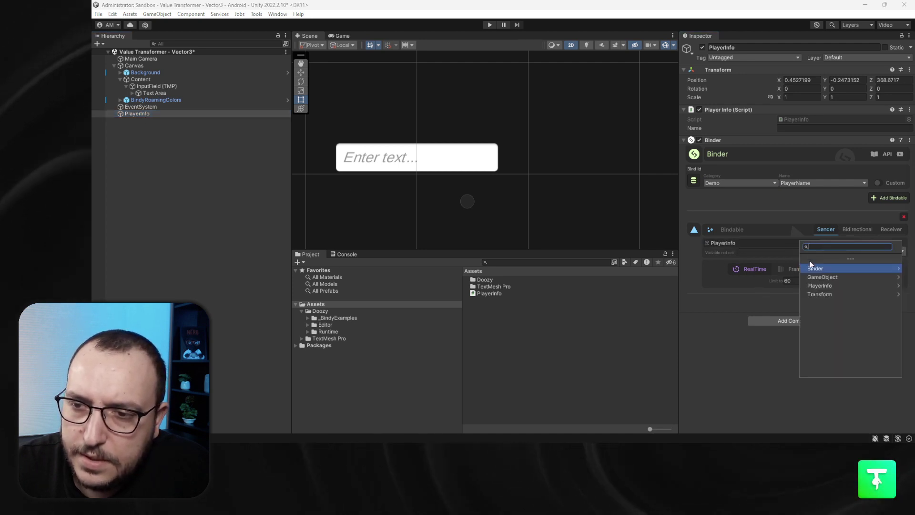
{"action": "left_click", "coordinate": [826, 286]}
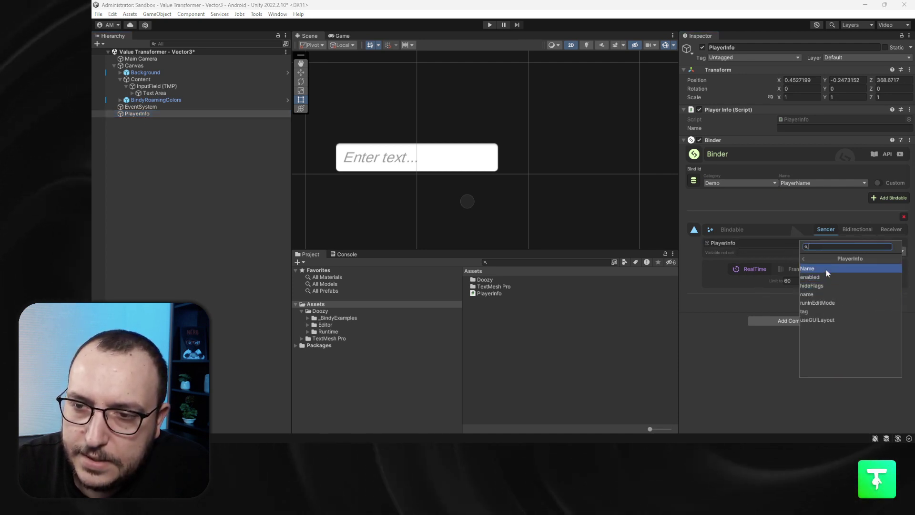
{"action": "left_click", "coordinate": [826, 269]}
{"action": "left_click", "coordinate": [852, 230]}
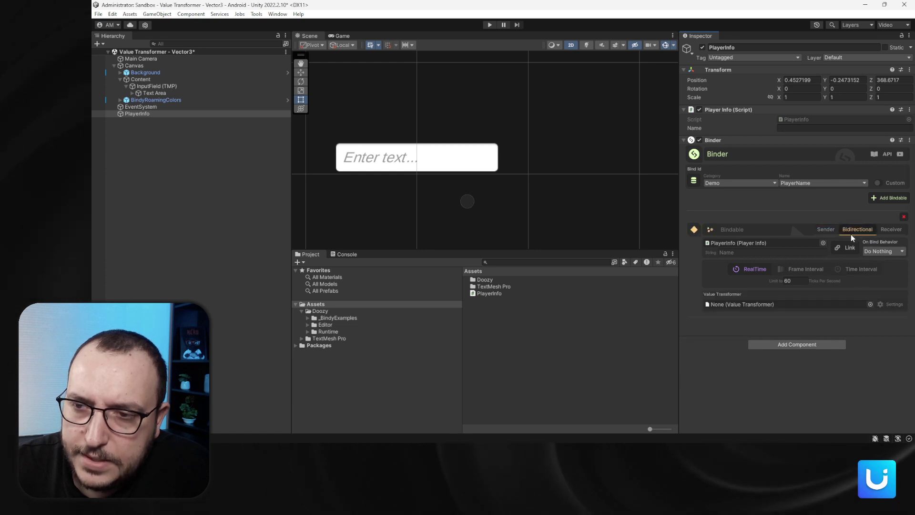
{"action": "left_click", "coordinate": [882, 253]}
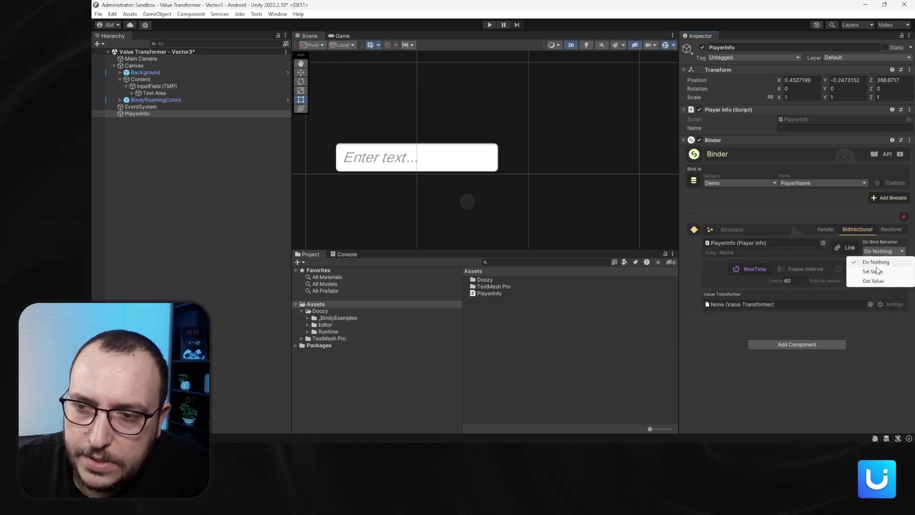
{"action": "left_click", "coordinate": [873, 271]}
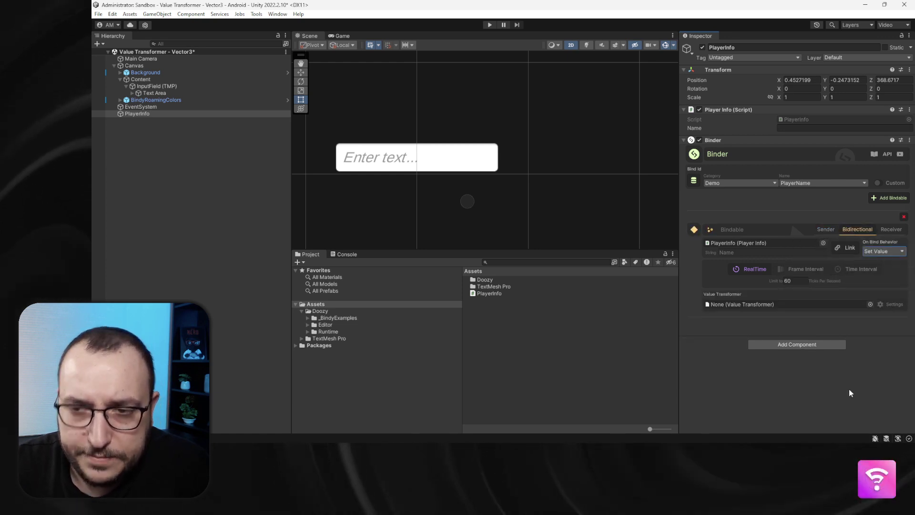
Add a child Binder under InputField (TMP), set it to Demo/PlayerName, and add a bindable.
{"action": "left_click", "coordinate": [182, 88]}
{"action": "scroll", "coordinate": [399, 171], "scroll_direction": "down", "scroll_amount": 10}
{"action": "scroll", "coordinate": [403, 179], "scroll_direction": "up", "scroll_amount": 5}
{"action": "middle_click_drag", "start_coordinate": [403, 182], "coordinate": [431, 171]}
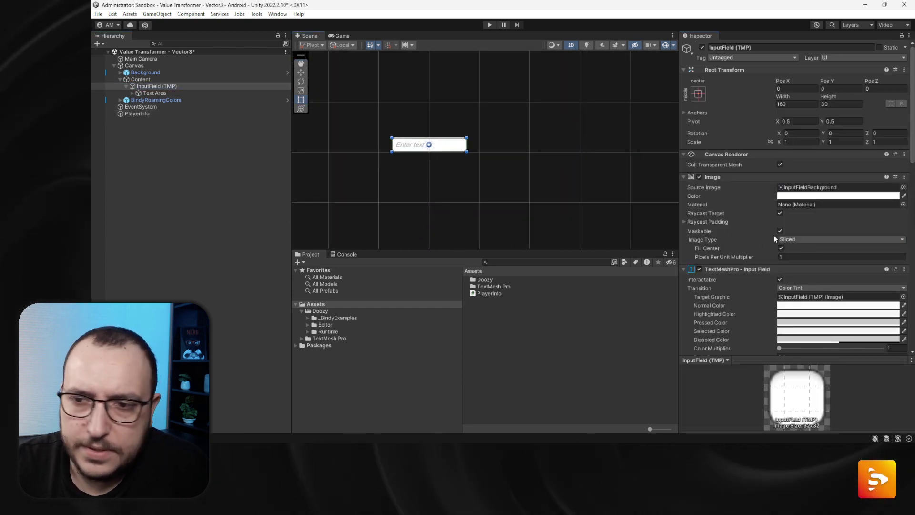
{"action": "right_click", "coordinate": [173, 87]}
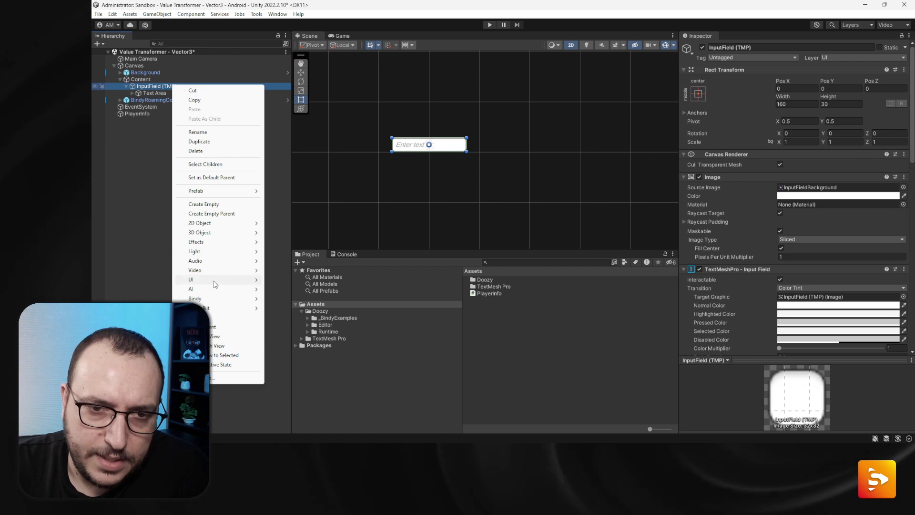
{"action": "mouse_move", "coordinate": [215, 299]}
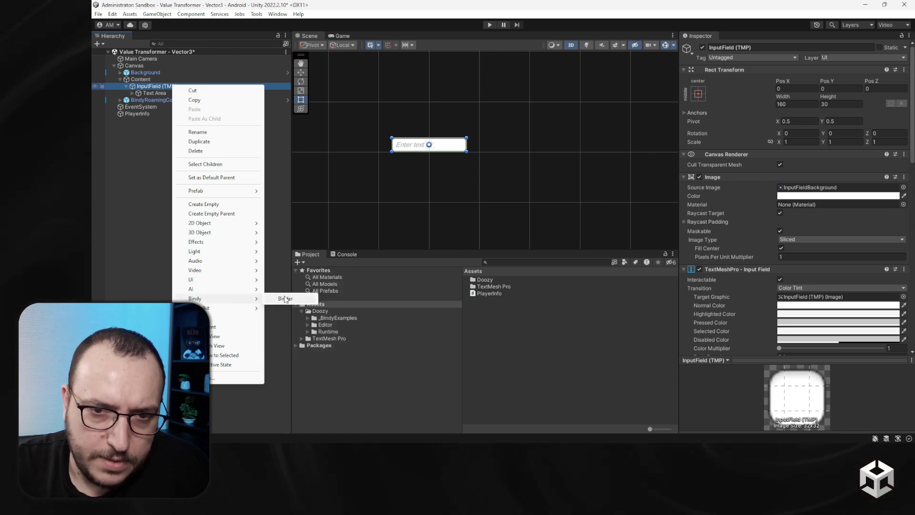
{"action": "left_click", "coordinate": [286, 299]}
{"action": "left_click", "coordinate": [741, 197]}
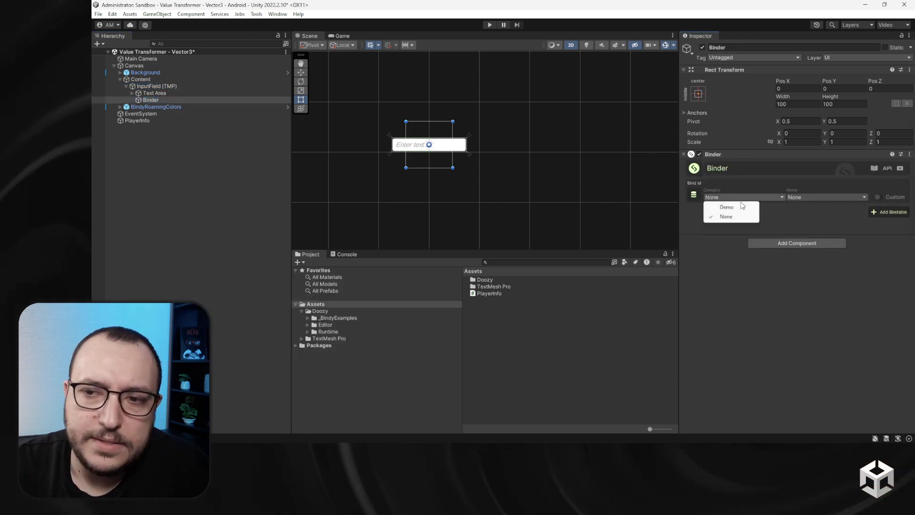
{"action": "left_click", "coordinate": [746, 212]}
{"action": "left_click", "coordinate": [879, 212]}
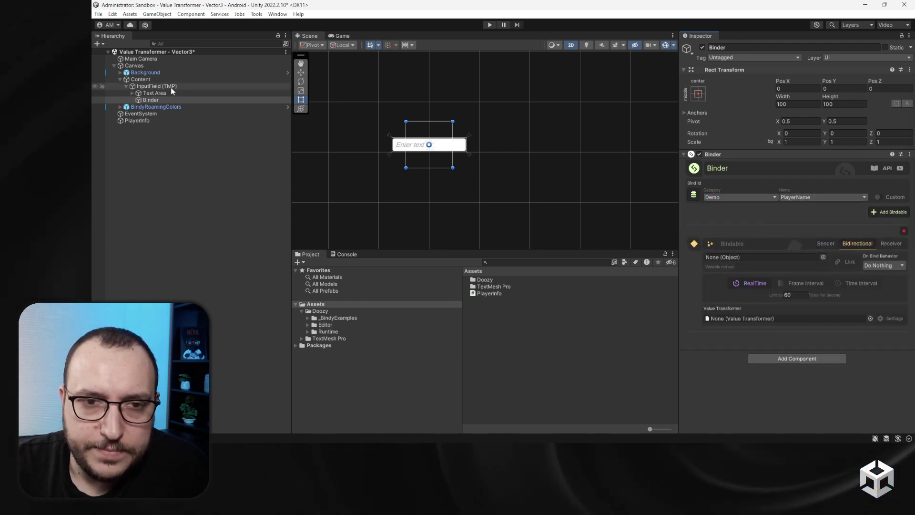
Target the bindable at the Text object's TextMeshProUGUI text property.
{"action": "left_click", "coordinate": [128, 93]}
{"action": "left_click", "coordinate": [133, 93]}
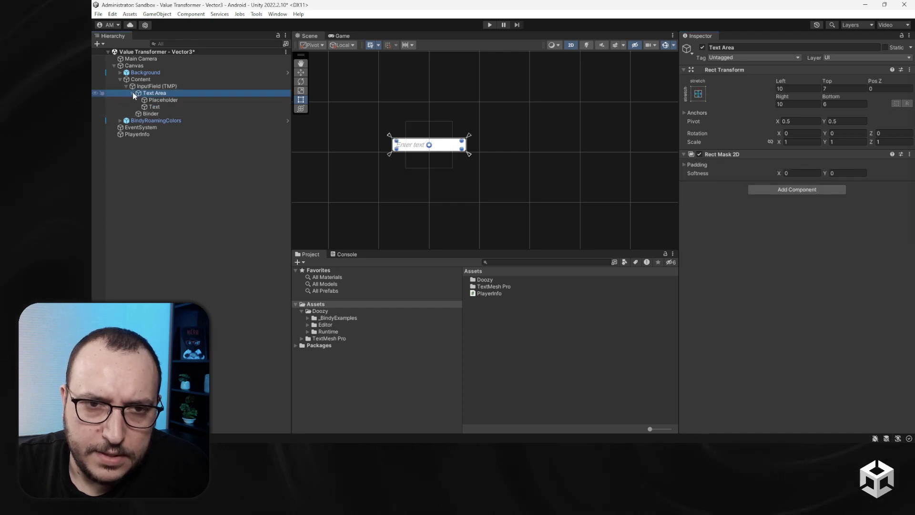
{"action": "left_click", "coordinate": [151, 114]}
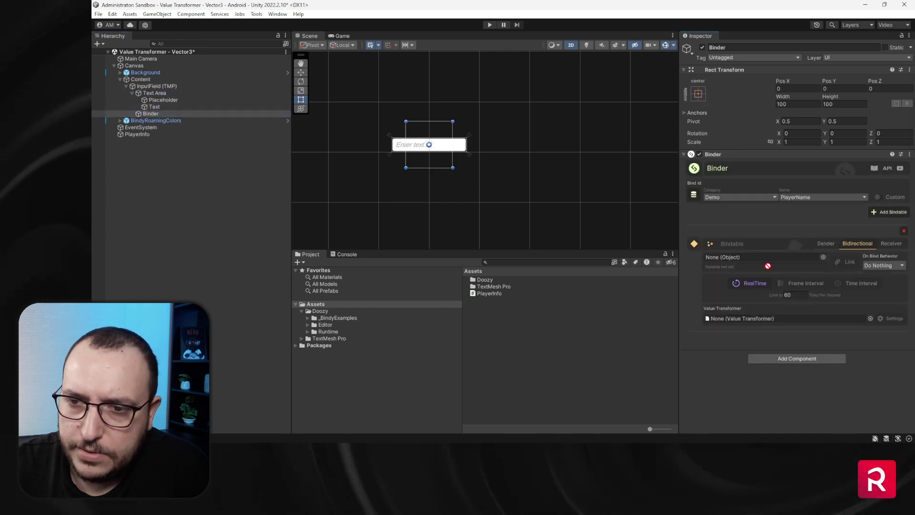
{"action": "left_click_drag", "start_coordinate": [768, 266], "coordinate": [766, 258]}
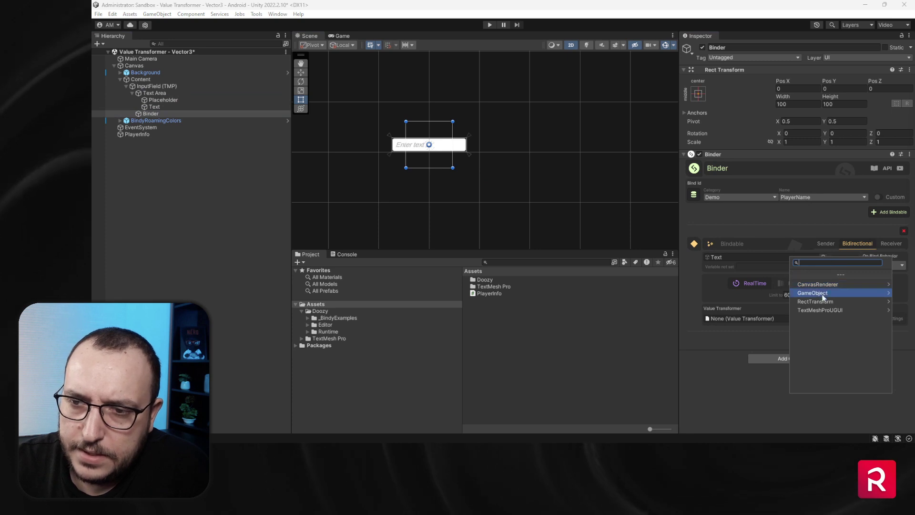
{"action": "left_click", "coordinate": [820, 310]}
{"action": "type", "text": "te"}
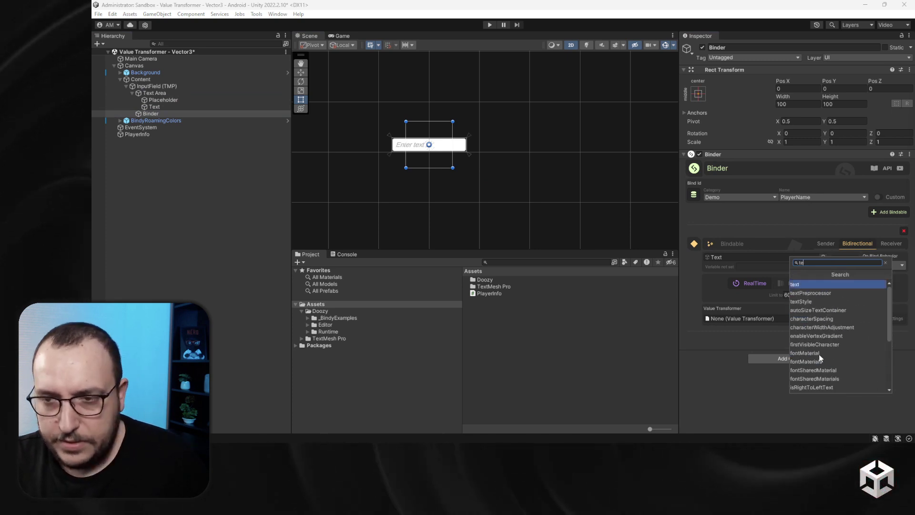
{"action": "left_click", "coordinate": [805, 286]}
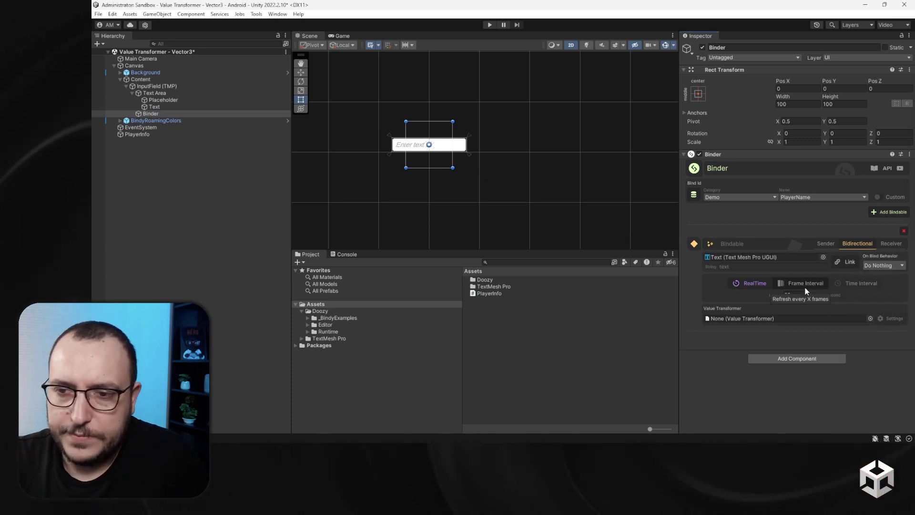
Set the bindable's On Bind Behavior to Get Value.
{"action": "left_click", "coordinate": [184, 94]}
{"action": "left_click", "coordinate": [169, 108]}
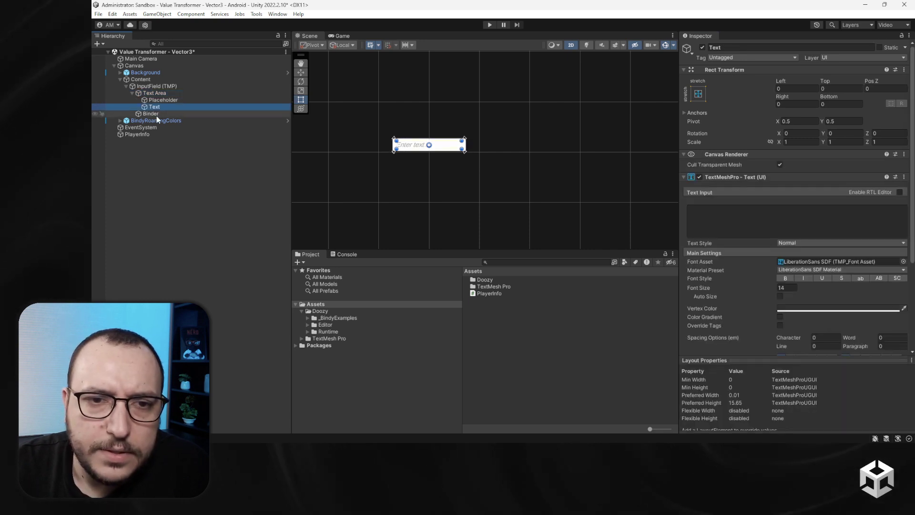
{"action": "left_click", "coordinate": [157, 114]}
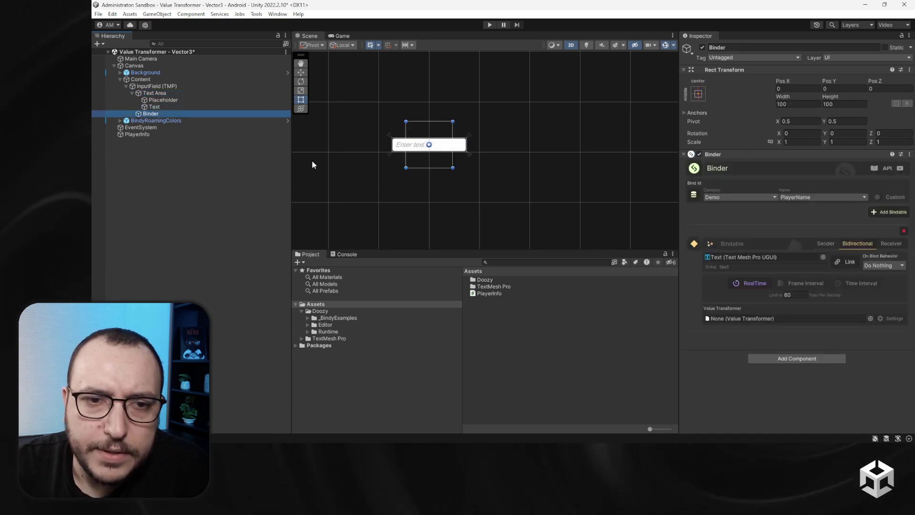
{"action": "left_click", "coordinate": [879, 265]}
{"action": "left_click", "coordinate": [874, 295]}
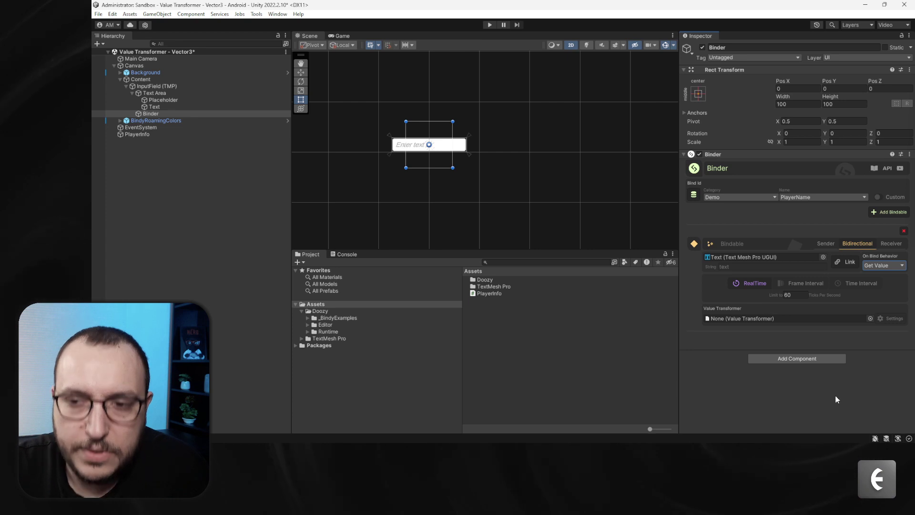
In Play mode, type 'Doozy Bindy' into the maximized Game view's input field, then stop.
{"action": "left_click", "coordinate": [491, 25]}
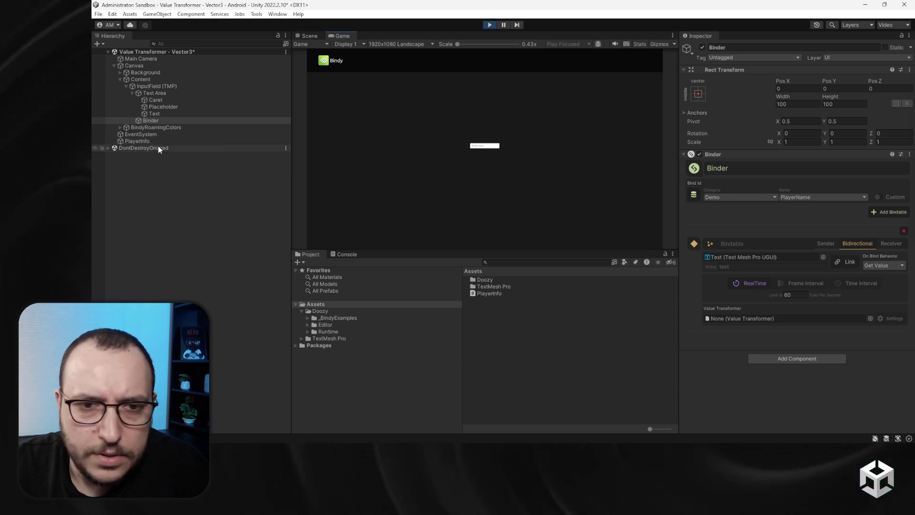
{"action": "left_click", "coordinate": [134, 143]}
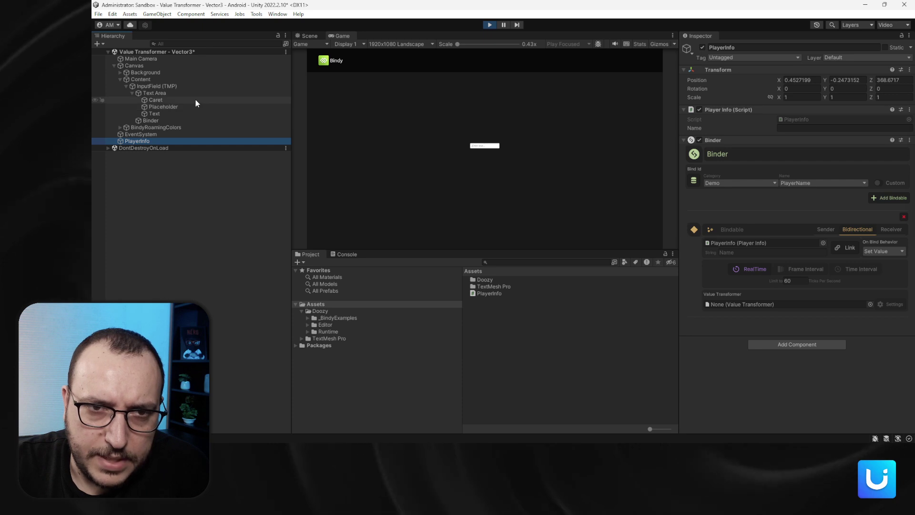
{"action": "left_click", "coordinate": [672, 35]}
{"action": "left_click", "coordinate": [696, 67]}
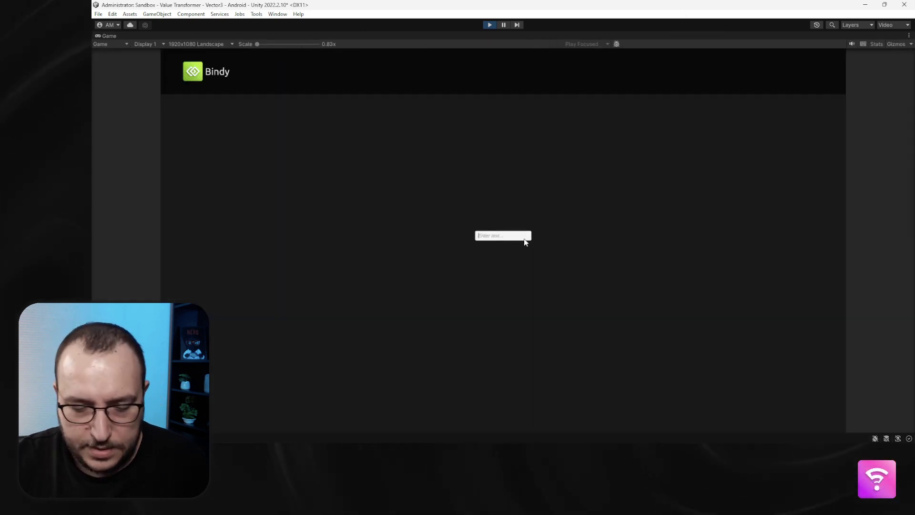
{"action": "type", "text": "Doozy "}
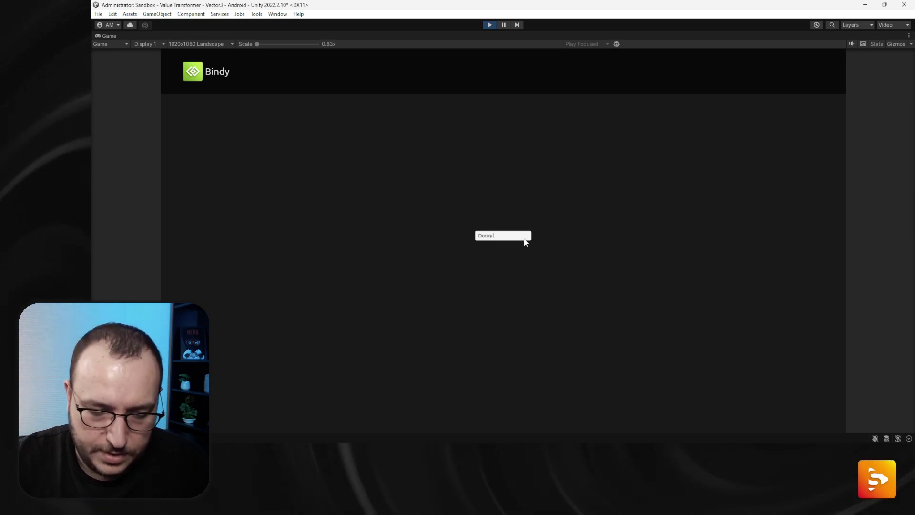
{"action": "type", "text": "Bi"}
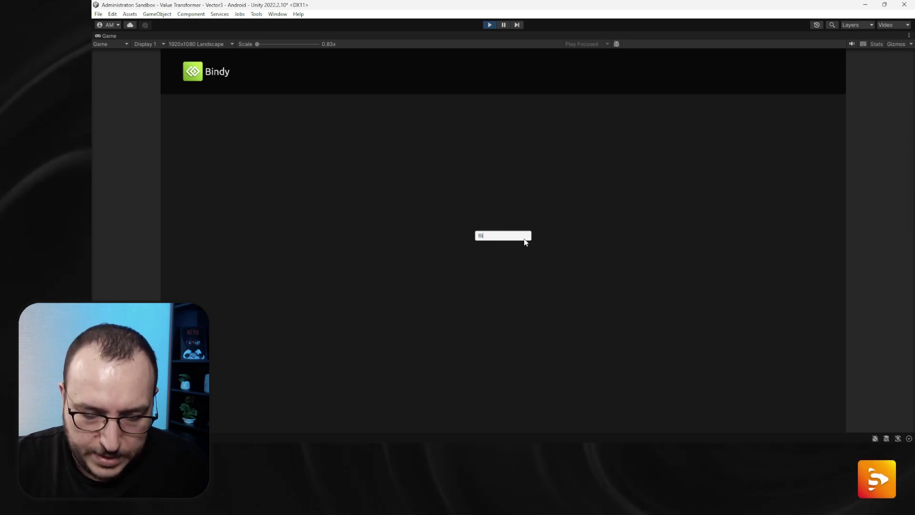
{"action": "type", "text": "ndy"}
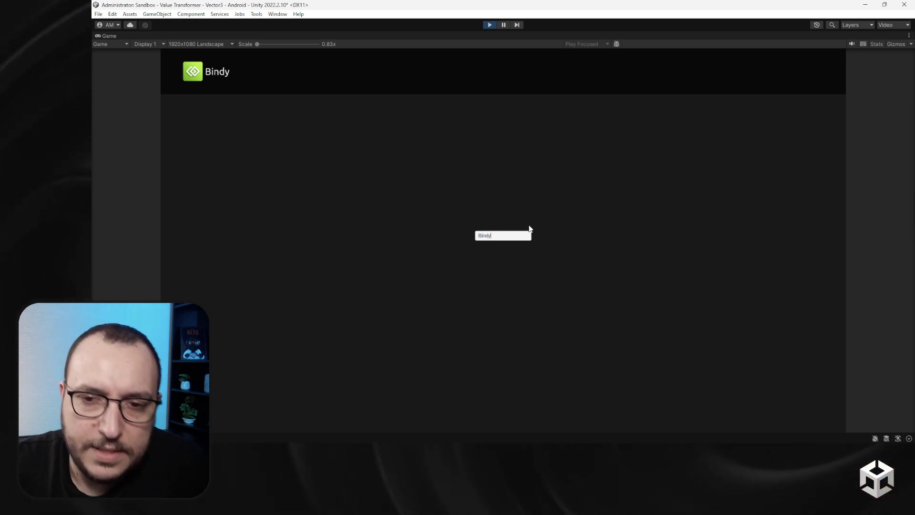
{"action": "left_click", "coordinate": [489, 25]}
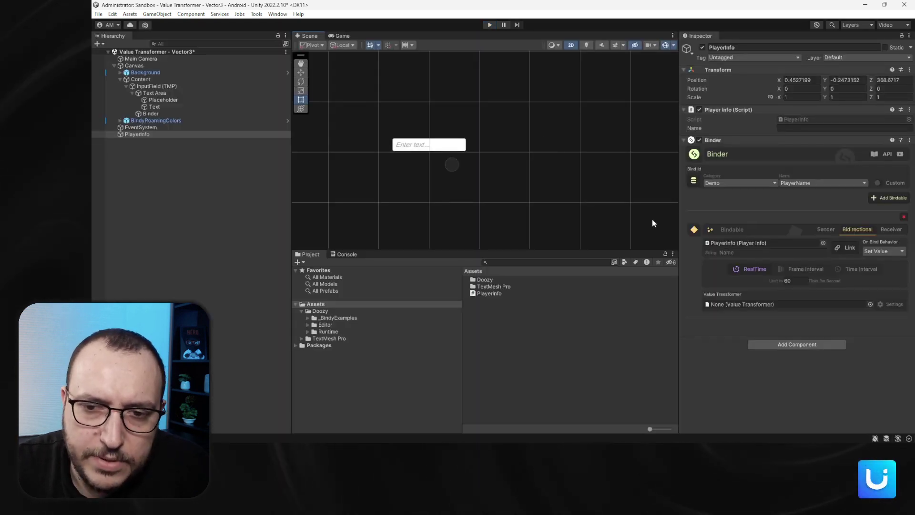
Rerun Play mode to inspect the Binder, PlayerInfo's Name, and InputField (TMP), then stop.
{"action": "left_click", "coordinate": [489, 25]}
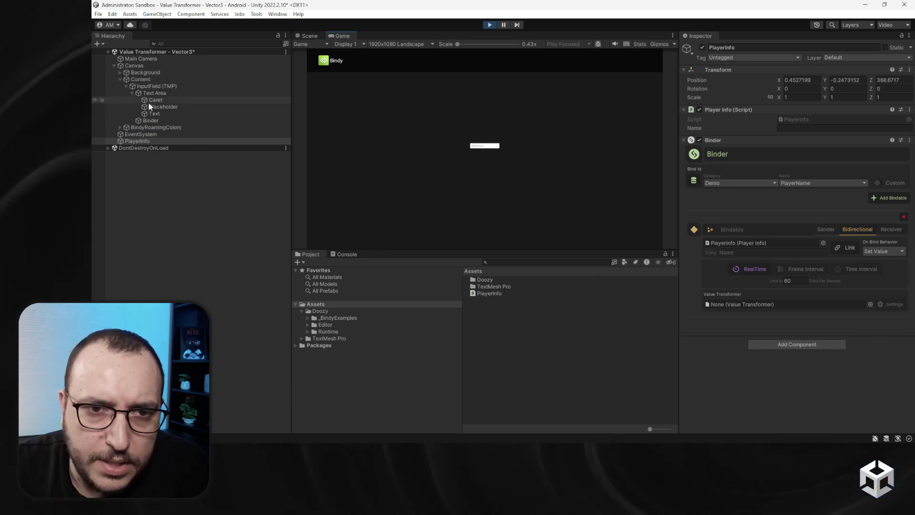
{"action": "left_click", "coordinate": [168, 119]}
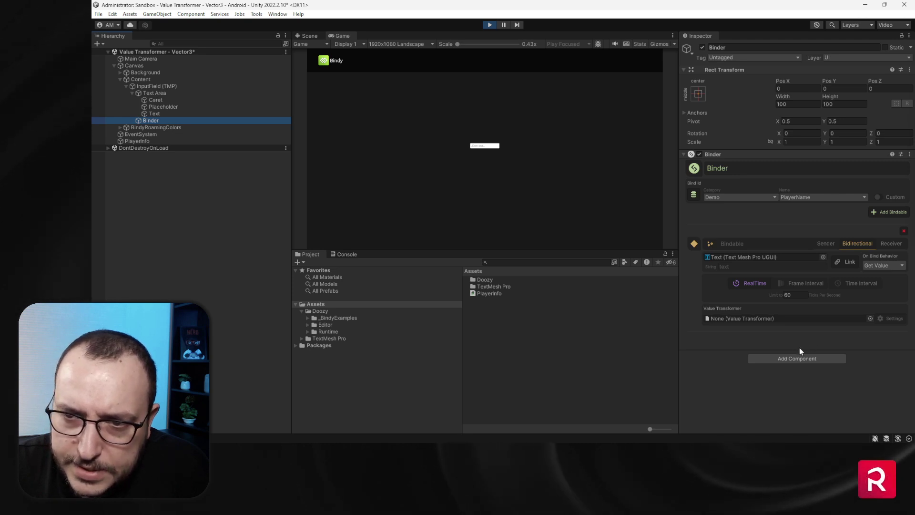
{"action": "left_click", "coordinate": [144, 141]}
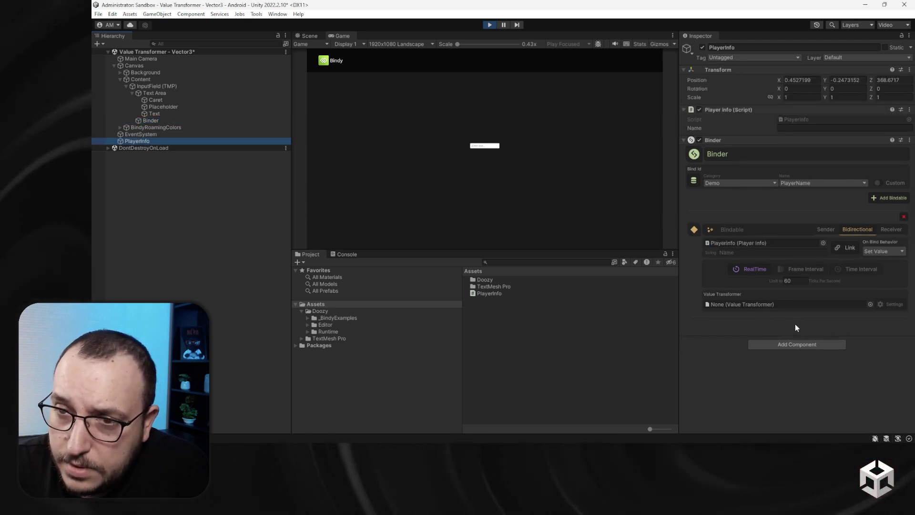
{"action": "left_click", "coordinate": [154, 120]}
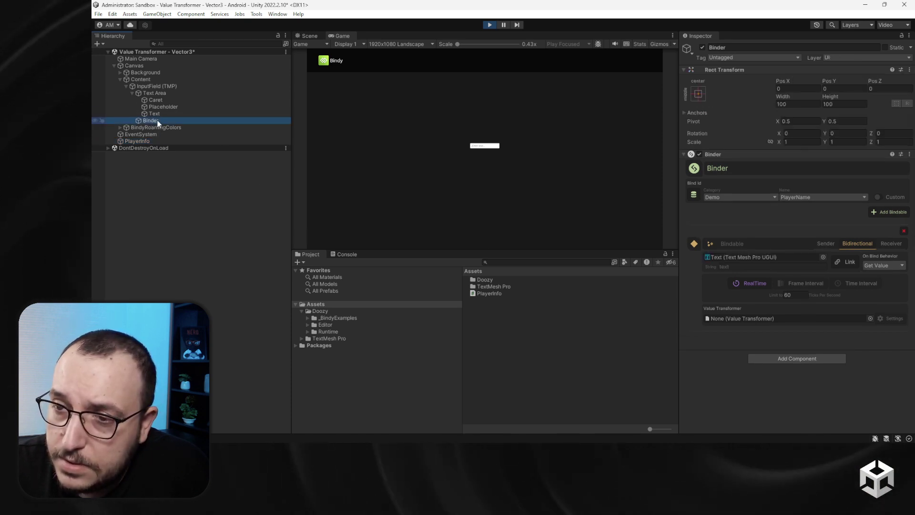
{"action": "left_click", "coordinate": [184, 87]}
{"action": "left_click", "coordinate": [489, 25]}
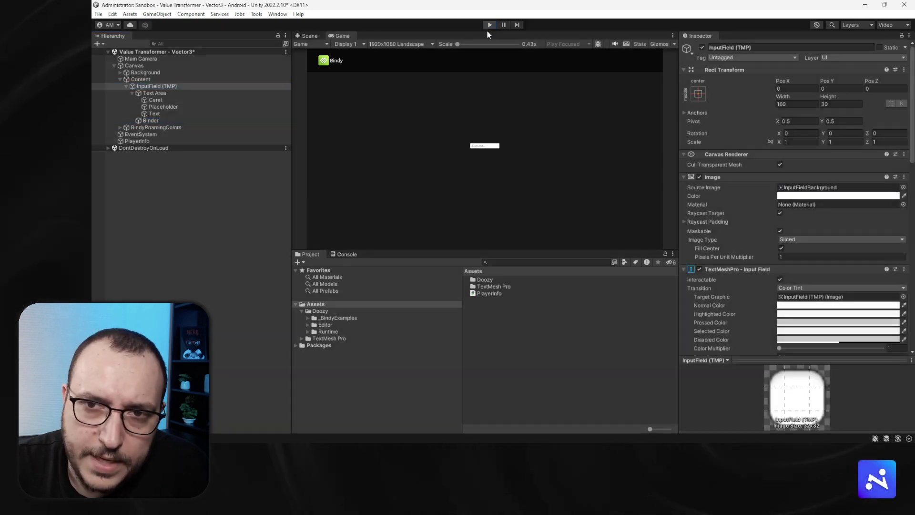
Move Binder directly under InputField (TMP) and relink its bindable to TMP_InputField's text property.
{"action": "left_click", "coordinate": [161, 113]}
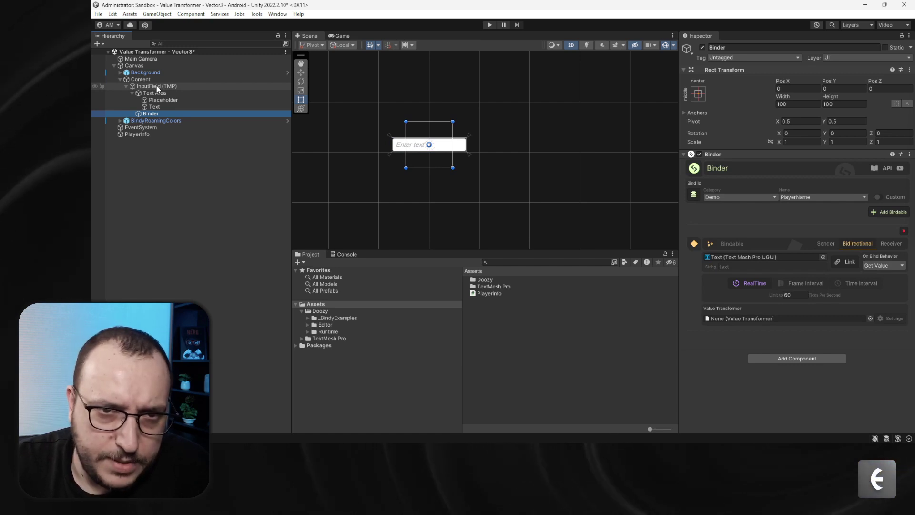
{"action": "left_click", "coordinate": [131, 93]}
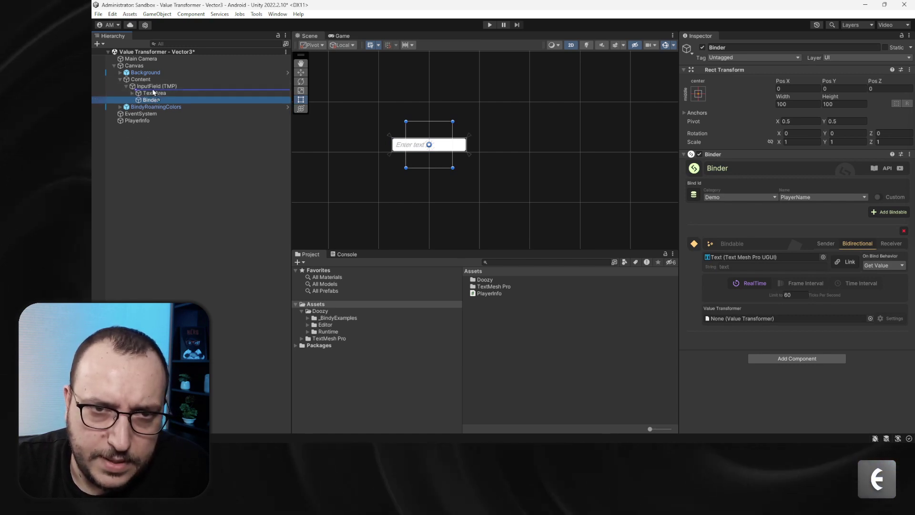
{"action": "left_click_drag", "start_coordinate": [152, 101], "coordinate": [562, 164]}
{"action": "left_click_drag", "start_coordinate": [790, 260], "coordinate": [806, 259]}
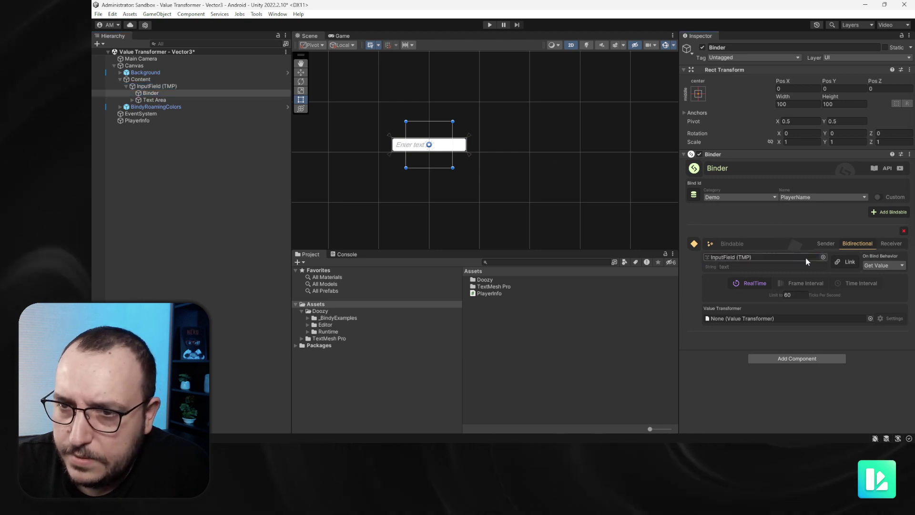
{"action": "left_click", "coordinate": [850, 265]}
{"action": "left_click", "coordinate": [831, 313]}
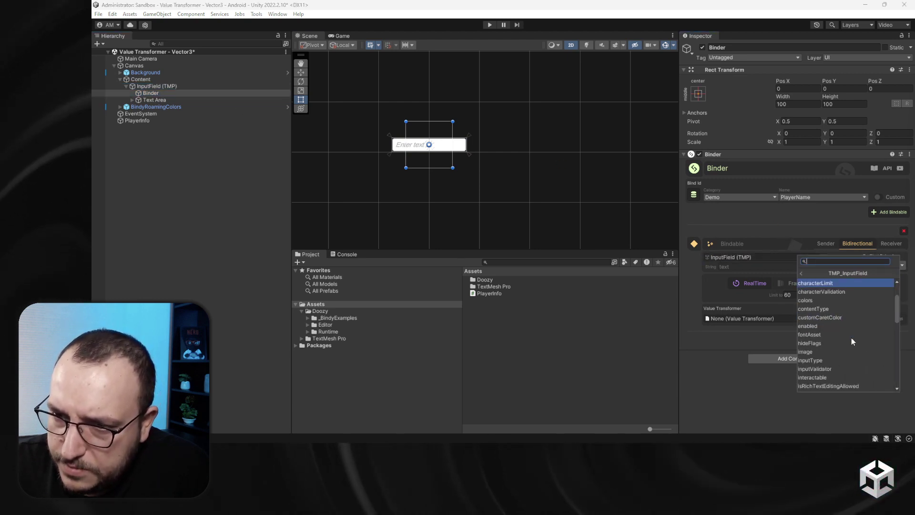
{"action": "scroll", "coordinate": [851, 337], "scroll_direction": "down", "scroll_amount": 10}
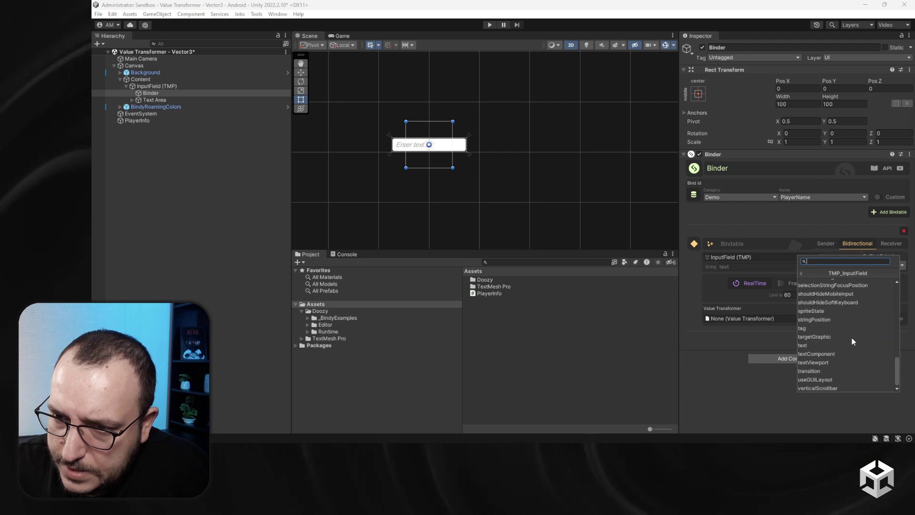
{"action": "left_click", "coordinate": [828, 345]}
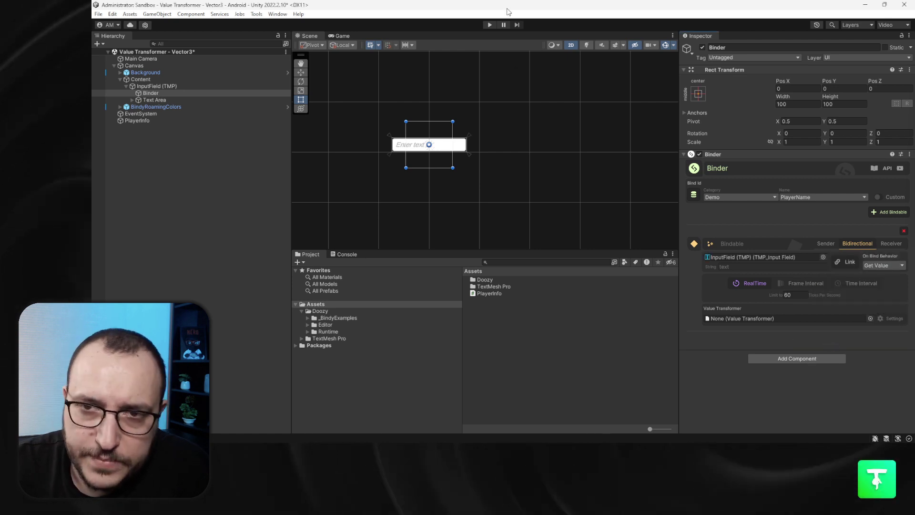
Run Play mode with the Game view maximized, replace the field's text with 'Bind', then stop.
{"action": "left_click", "coordinate": [490, 25]}
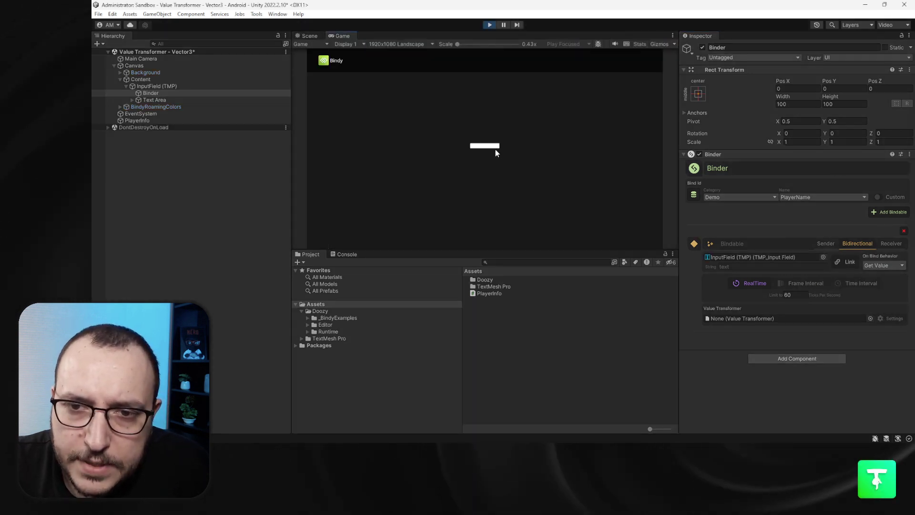
{"action": "left_click", "coordinate": [673, 36]}
{"action": "left_click", "coordinate": [692, 68]}
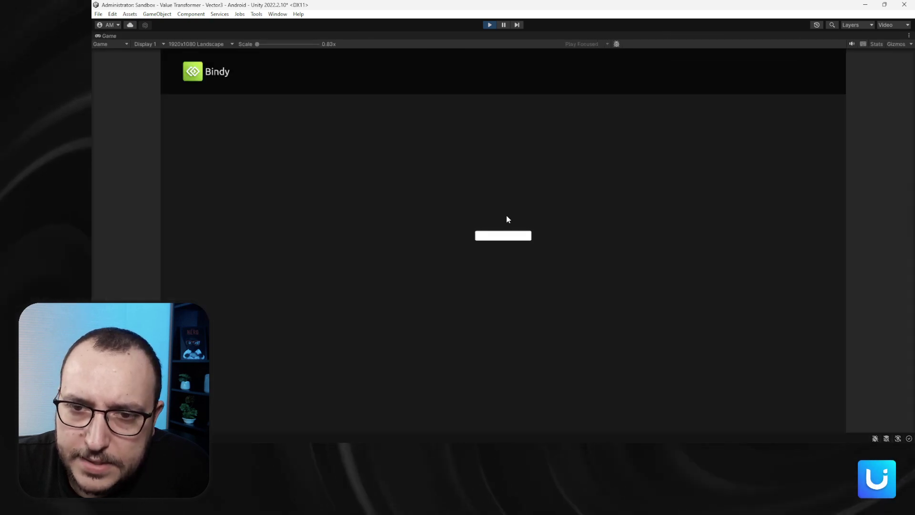
{"action": "type", "text": "fh"}
{"action": "double_click", "coordinate": [498, 240]}
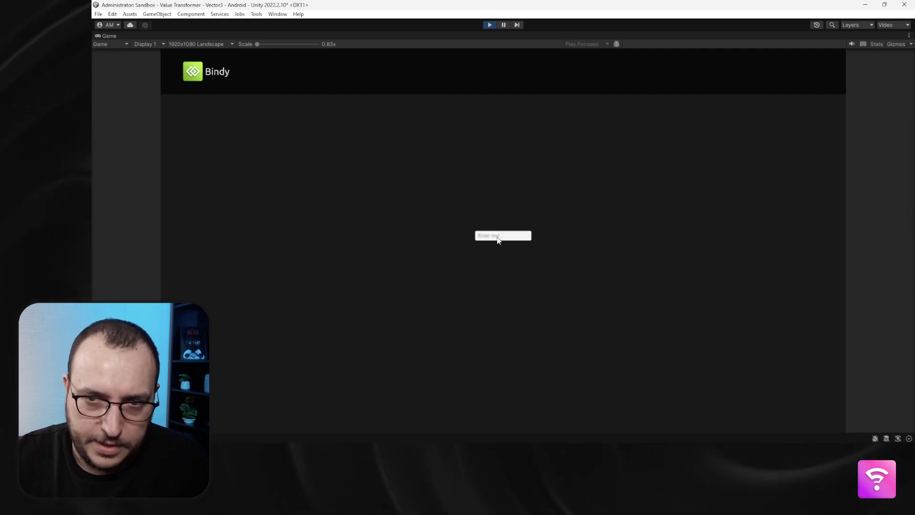
{"action": "type", "text": "Bindy"}
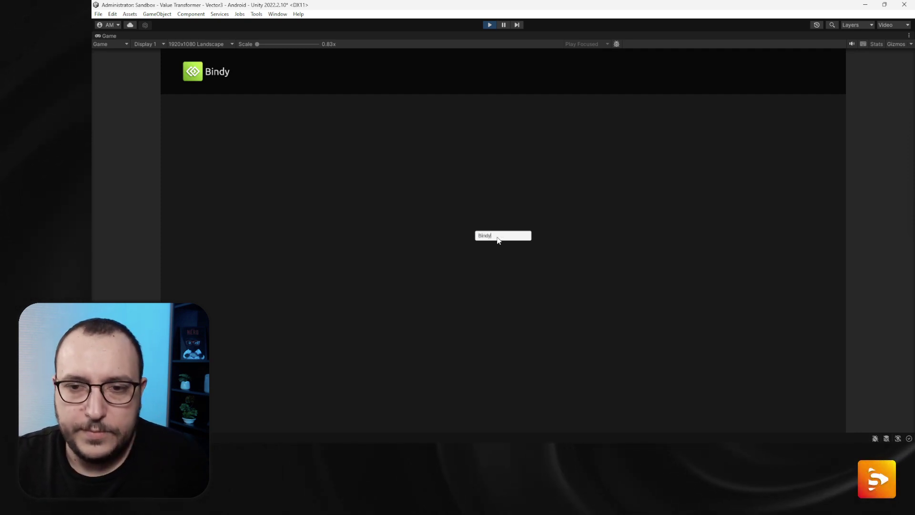
{"action": "left_click", "coordinate": [489, 24]}
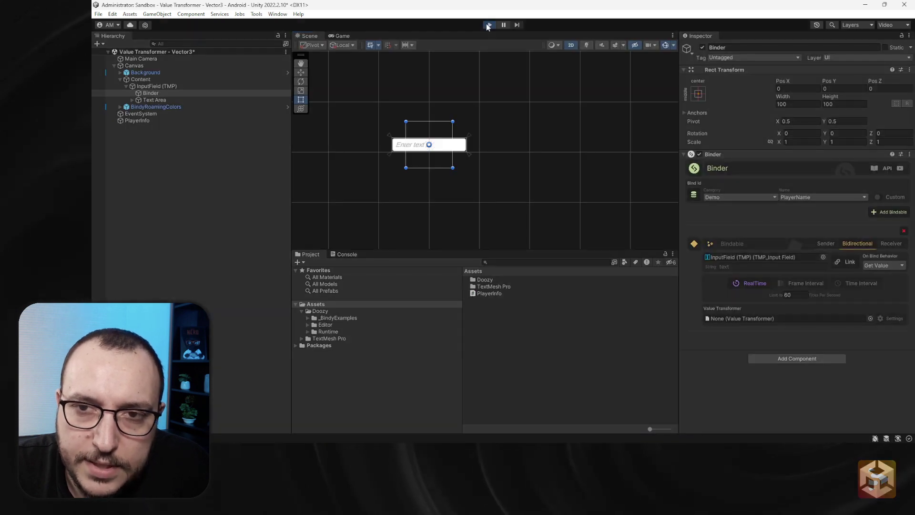
Restart Play mode and enter 'HEllo World!!!' in the maximized field at 2.1x scale, then stop.
{"action": "left_click", "coordinate": [488, 25]}
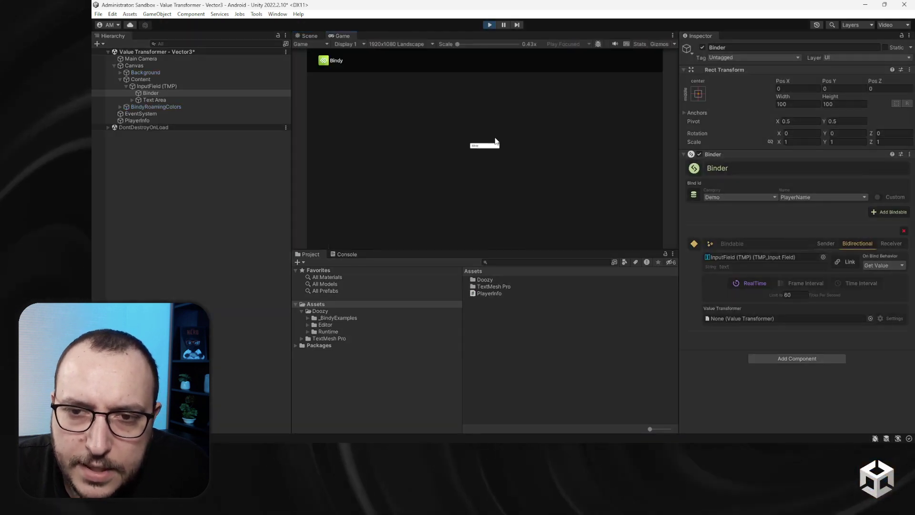
{"action": "left_click", "coordinate": [673, 36]}
{"action": "left_click", "coordinate": [706, 68]}
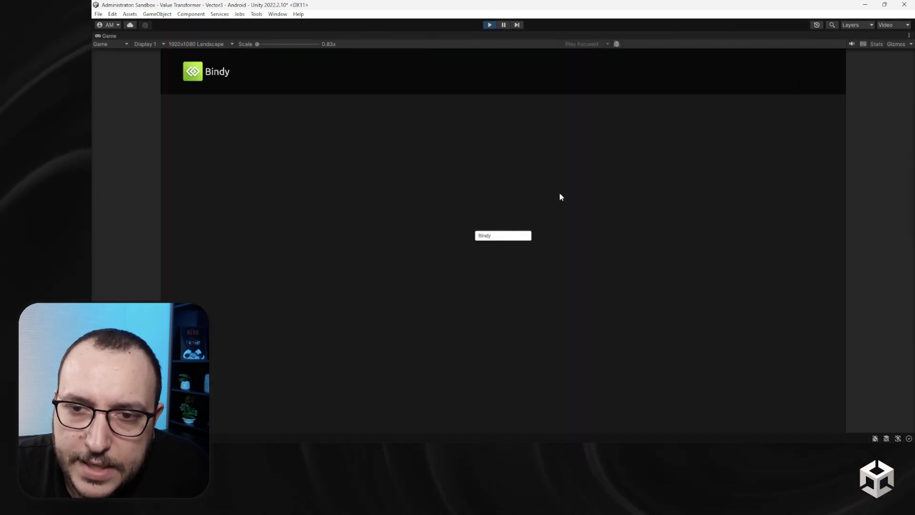
{"action": "left_click", "coordinate": [493, 237]}
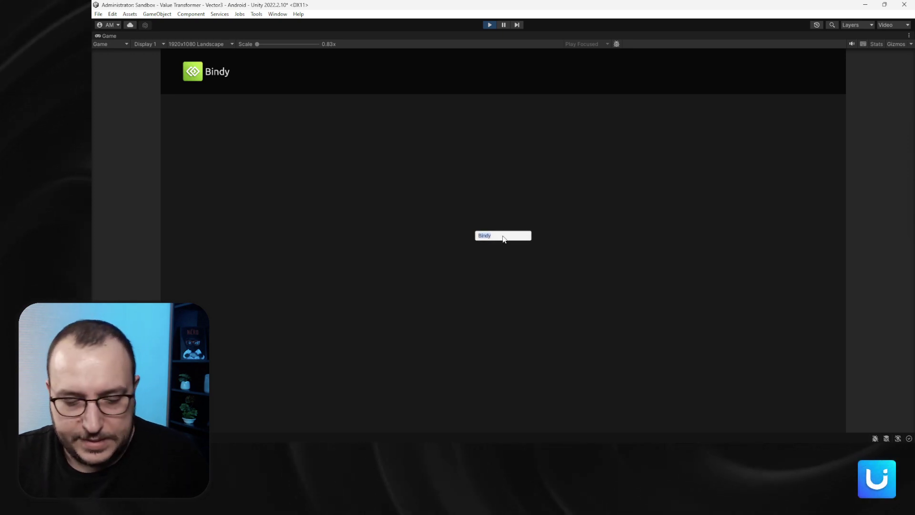
{"action": "type", "text": "He"}
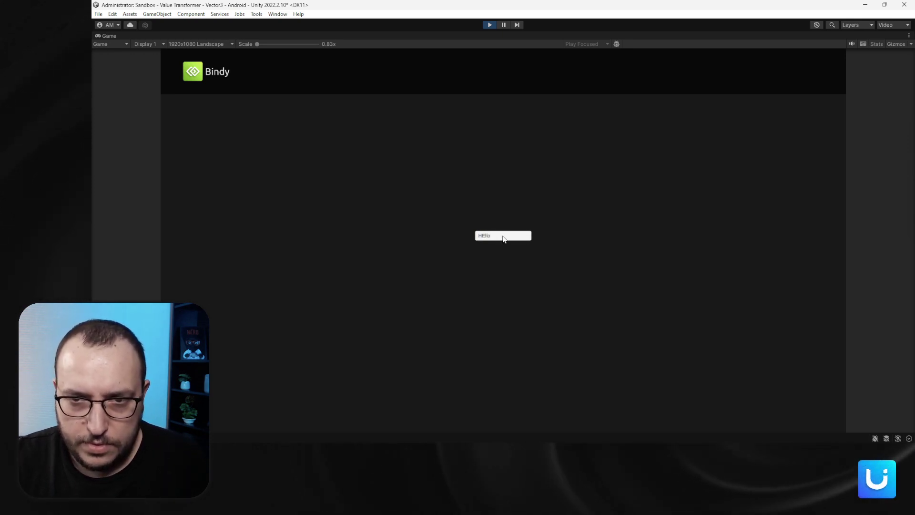
{"action": "type", "text": "llo World!!!"}
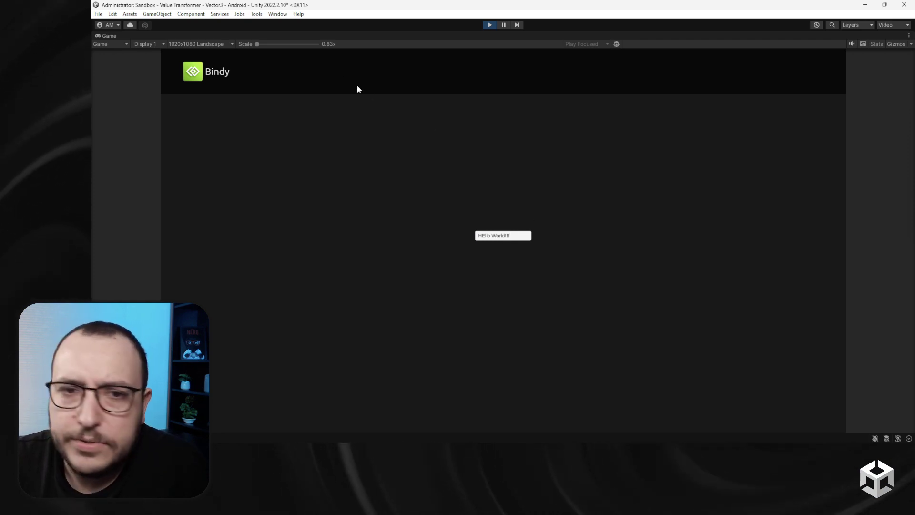
{"action": "left_click_drag", "start_coordinate": [257, 44], "coordinate": [291, 46]}
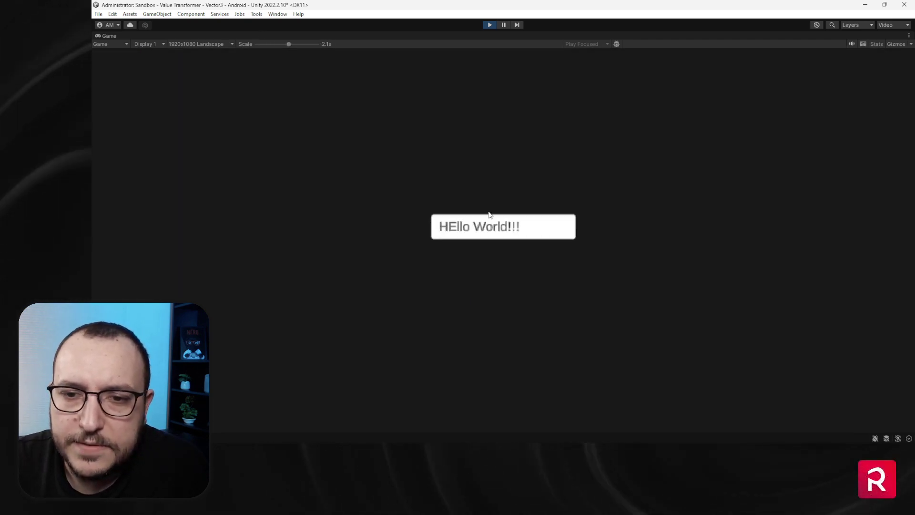
{"action": "left_click", "coordinate": [513, 226]}
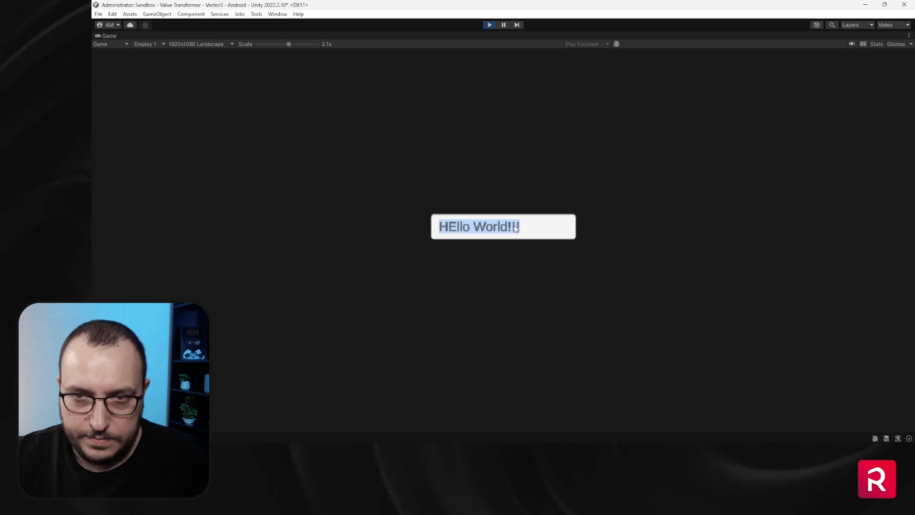
{"action": "left_click", "coordinate": [490, 25]}
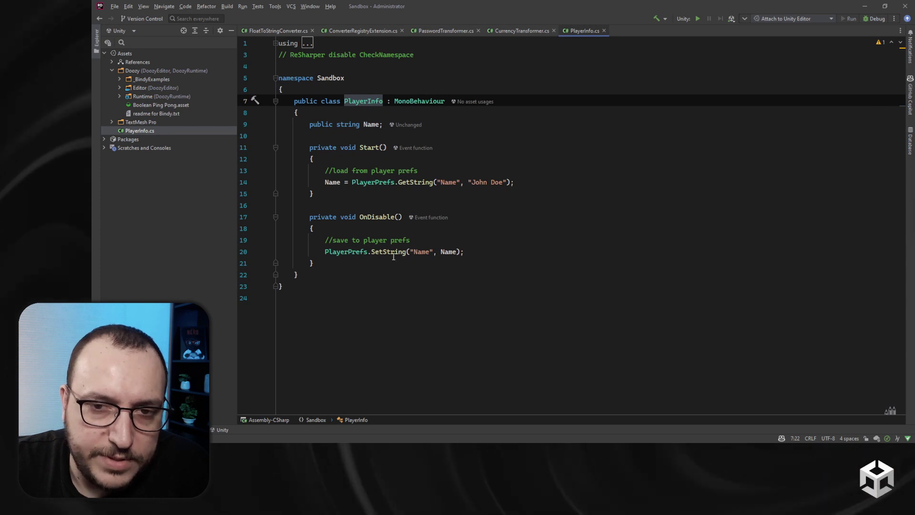
Minimize Rider to bring the Unity editor back.
{"action": "left_click", "coordinate": [865, 6]}
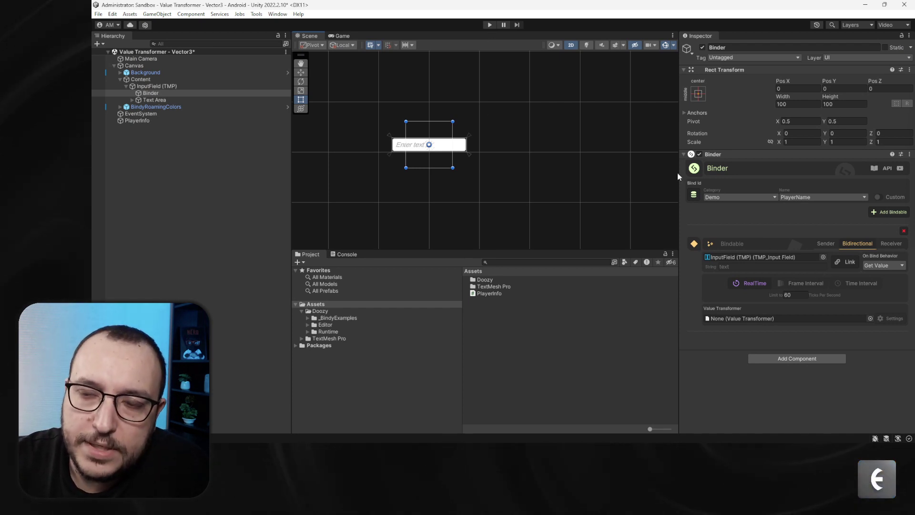
In Play mode, change the field to 'This works!', then stop and restart to test persistence.
{"action": "left_click", "coordinate": [490, 24]}
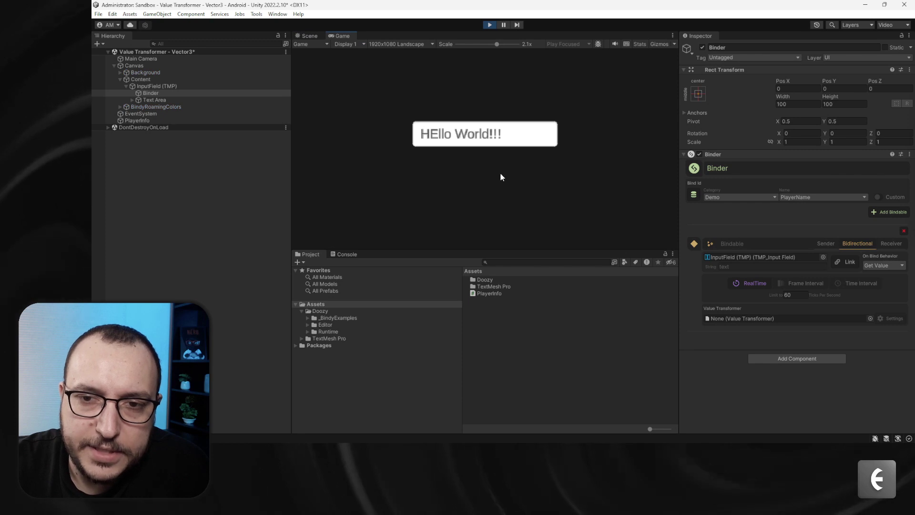
{"action": "left_click", "coordinate": [508, 139]}
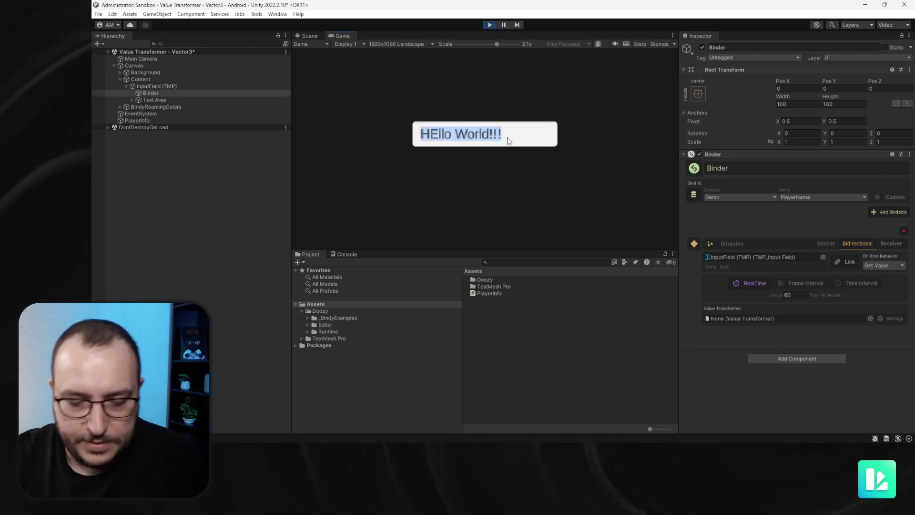
{"action": "type", "text": "This wor"}
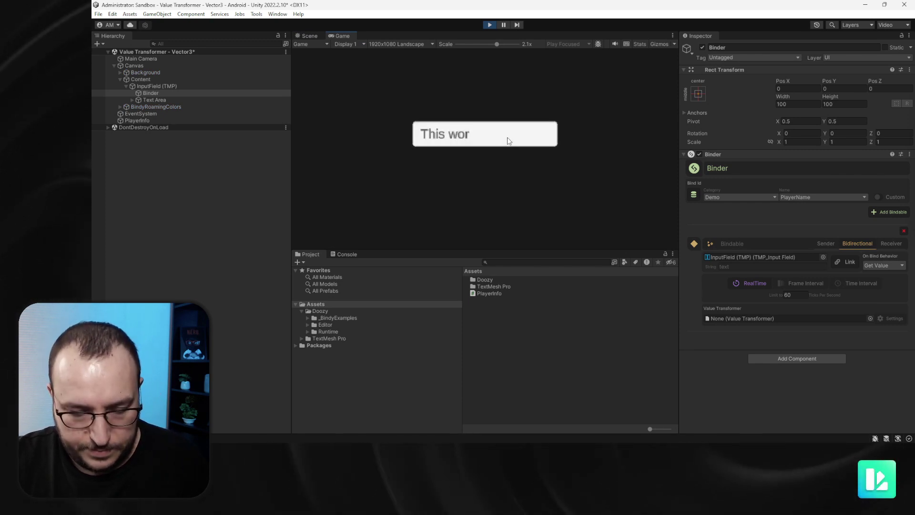
{"action": "type", "text": "ks!"}
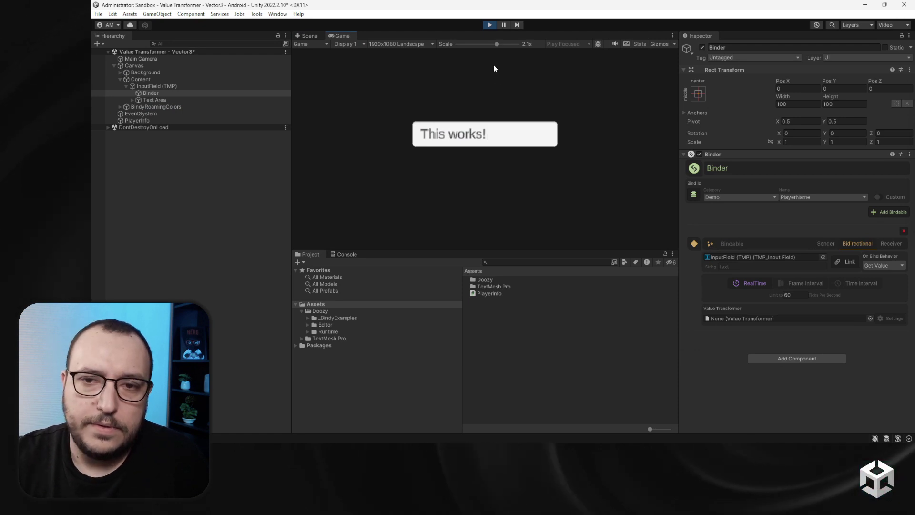
{"action": "left_click", "coordinate": [489, 25]}
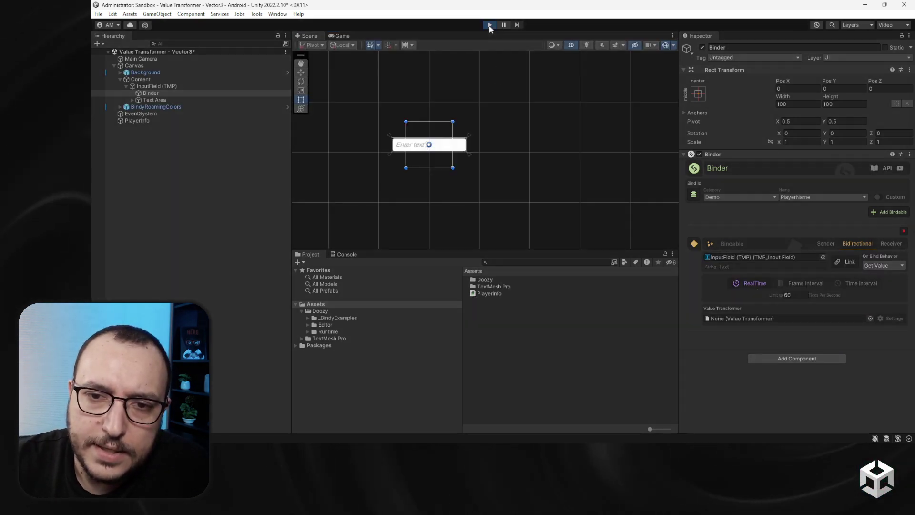
{"action": "left_click", "coordinate": [489, 25]}
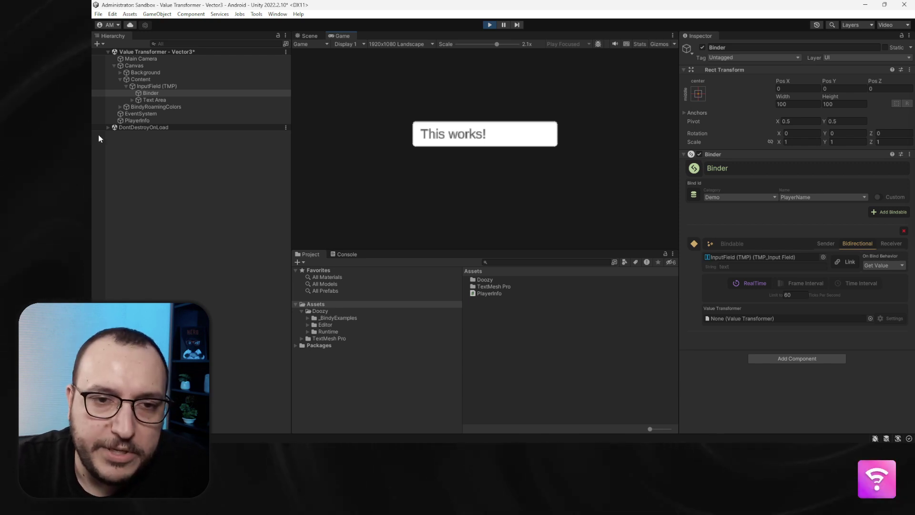
Check PlayerInfo's Name against the InputField (TMP), and briefly open the PlayerInfo script.
{"action": "left_click", "coordinate": [199, 119]}
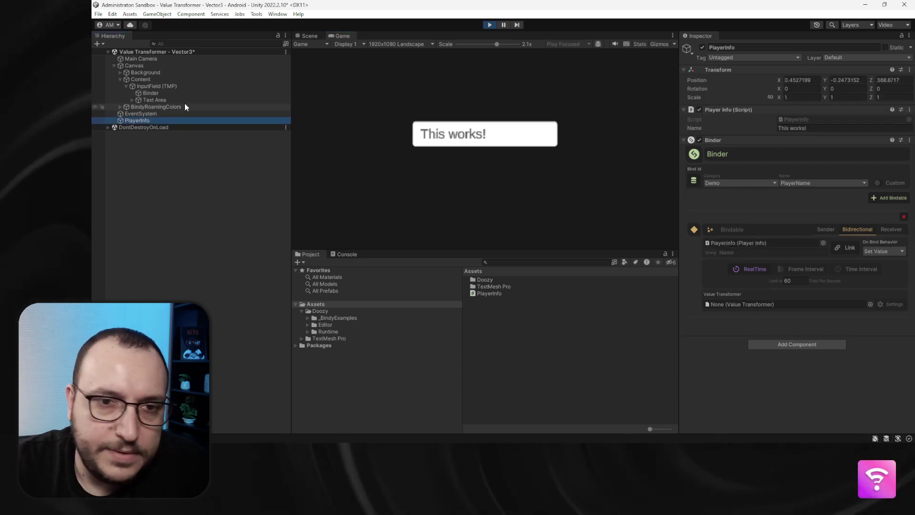
{"action": "left_click", "coordinate": [173, 87]}
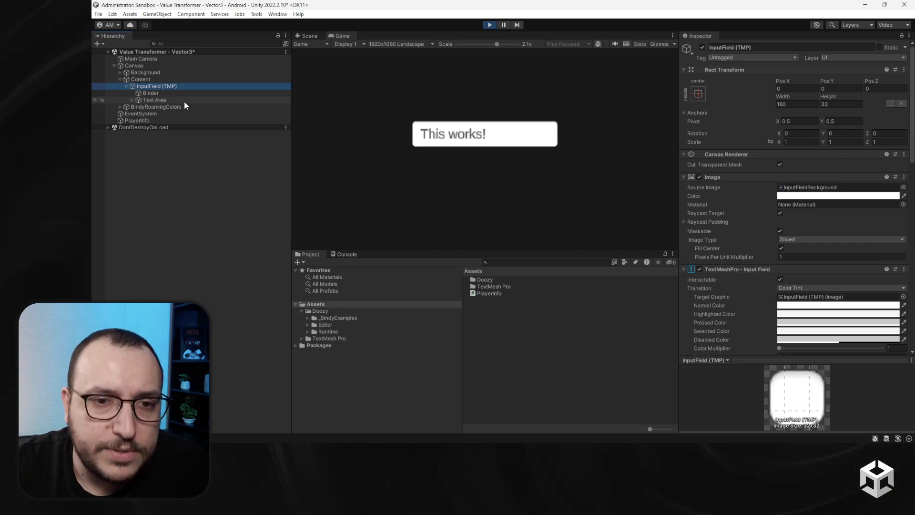
{"action": "left_click", "coordinate": [184, 121]}
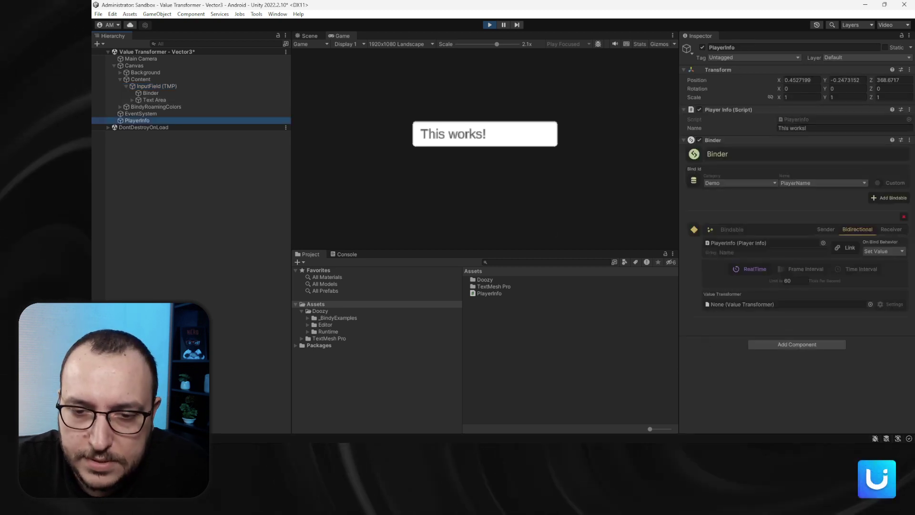
{"action": "double_click", "coordinate": [498, 293]}
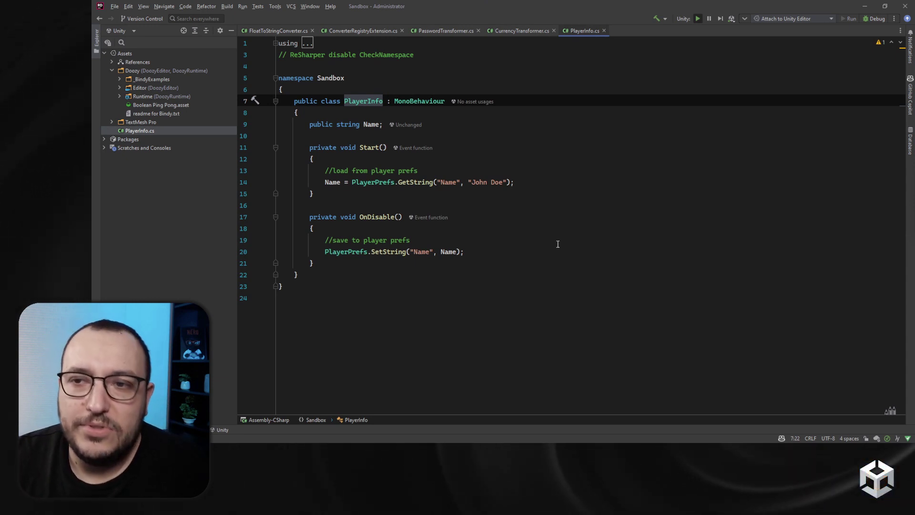
{"action": "left_click", "coordinate": [862, 8]}
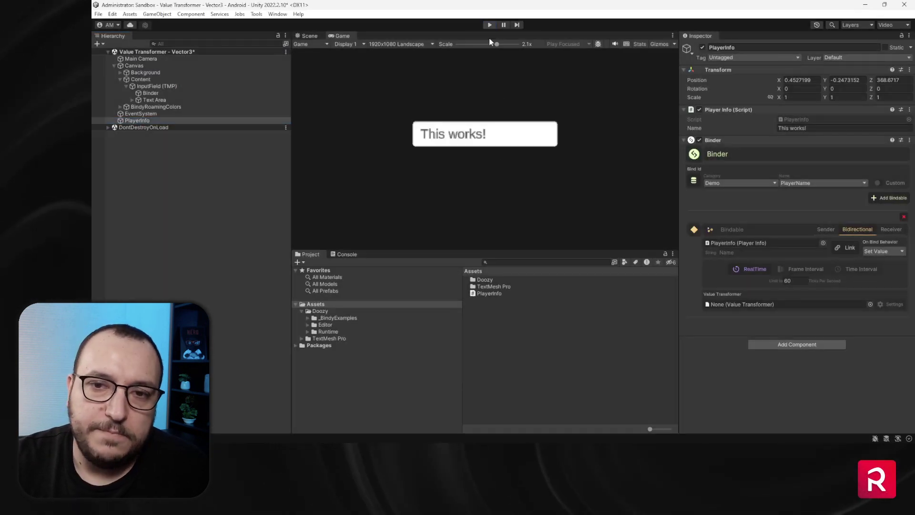
Stop Play mode and set PlayerInfo's binder to update on Time Interval.
{"action": "left_click", "coordinate": [489, 25]}
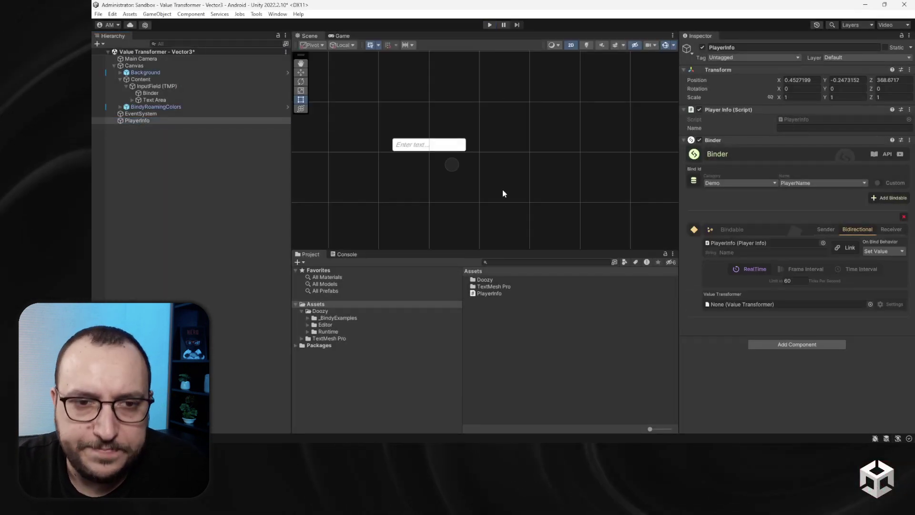
{"action": "left_click", "coordinate": [162, 121]}
{"action": "left_click", "coordinate": [170, 96]}
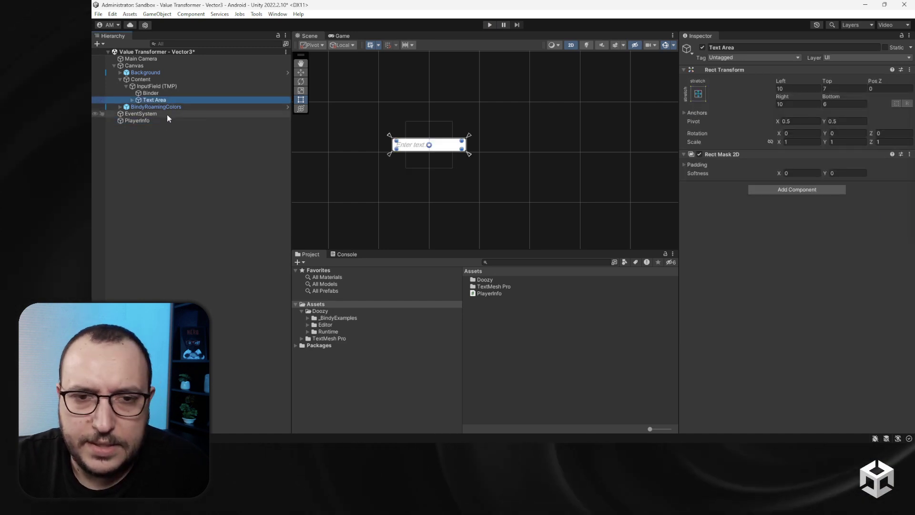
{"action": "left_click", "coordinate": [167, 120]}
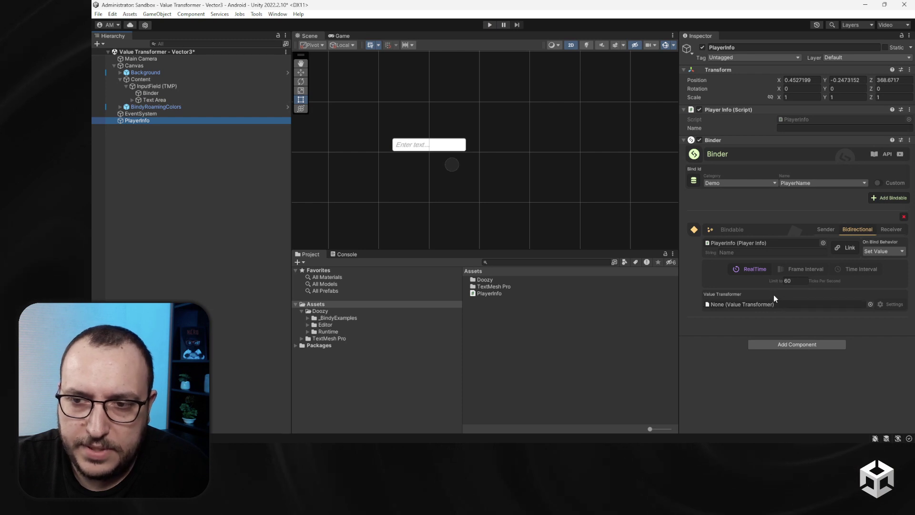
{"action": "left_click", "coordinate": [843, 268]}
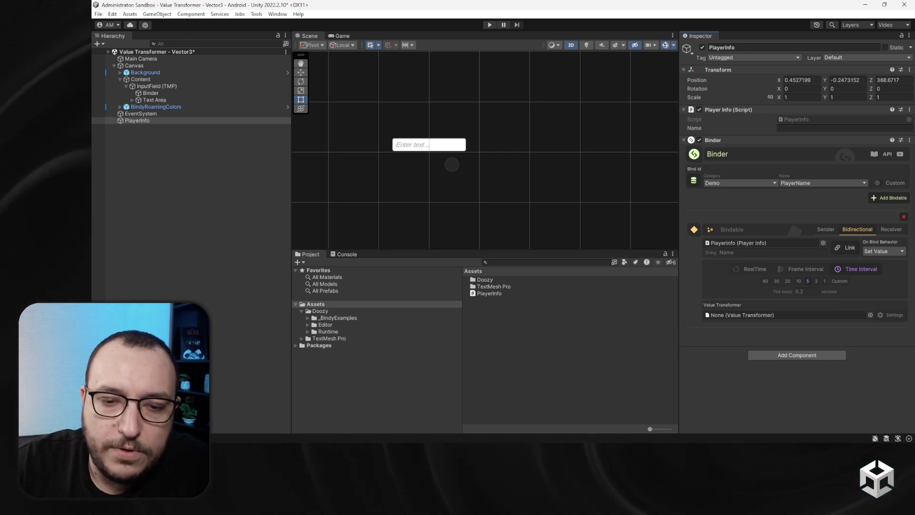
Switch to the Bindy features page in Chrome and scroll down.
{"action": "key", "text": "alt+Tab"}
{"action": "scroll", "coordinate": [493, 277], "scroll_direction": "down", "scroll_amount": 5}
{"action": "scroll", "coordinate": [493, 277], "scroll_direction": "down", "scroll_amount": 8}
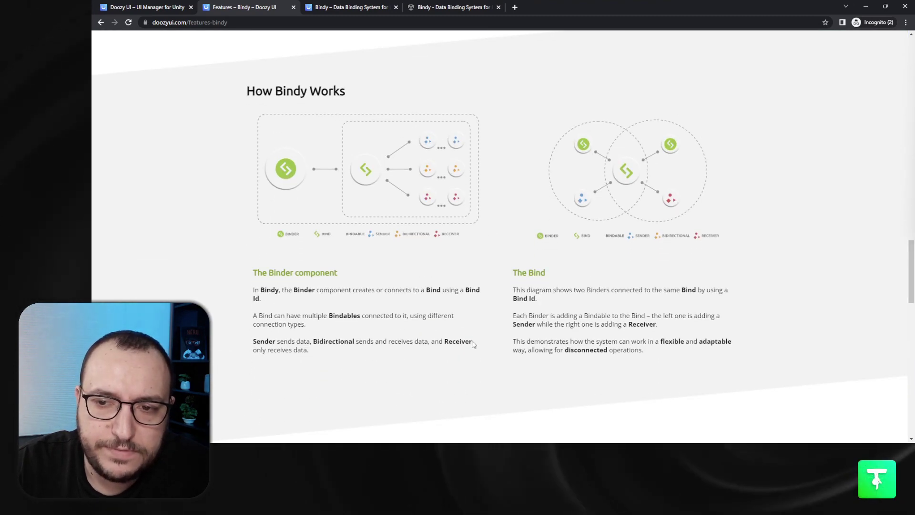
Open the Bindy – Data Binding System product page and enlarge its box-art image to full size.
{"action": "key", "text": "Home"}
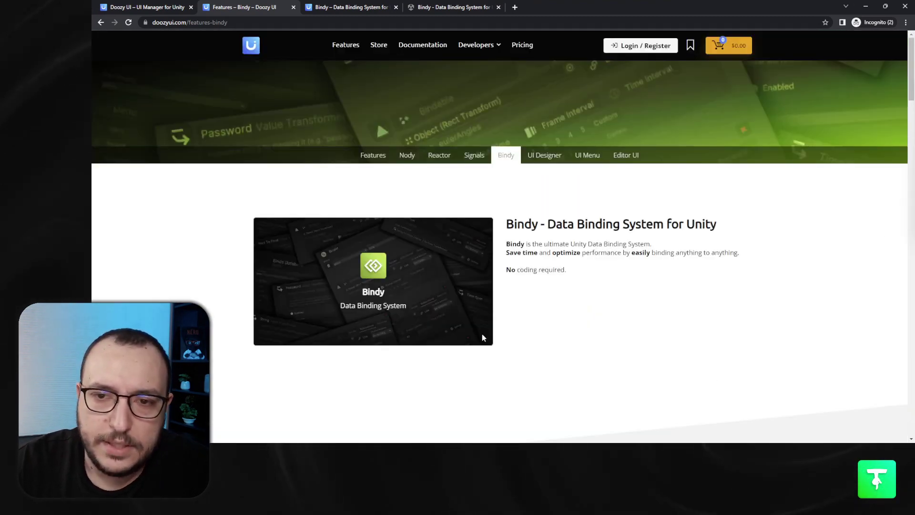
{"action": "left_click", "coordinate": [309, 5]}
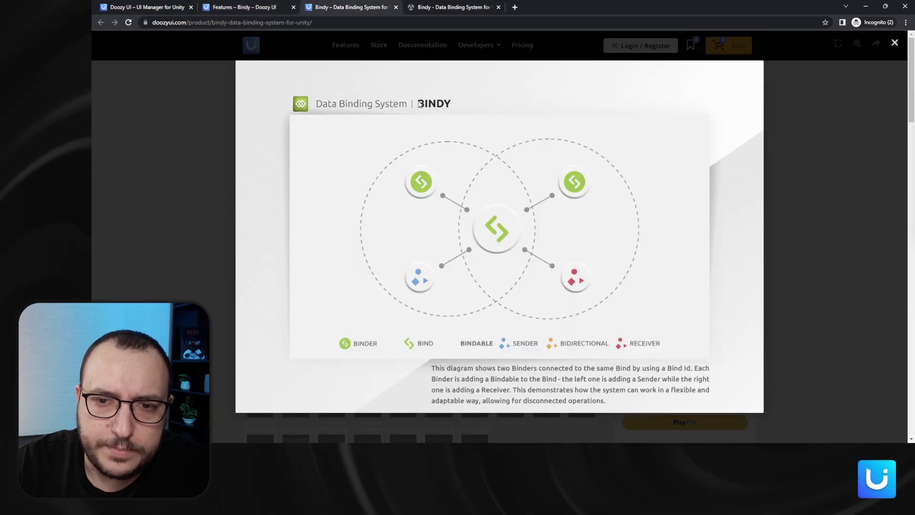
{"action": "left_click", "coordinate": [824, 138]}
{"action": "left_click", "coordinate": [267, 373]}
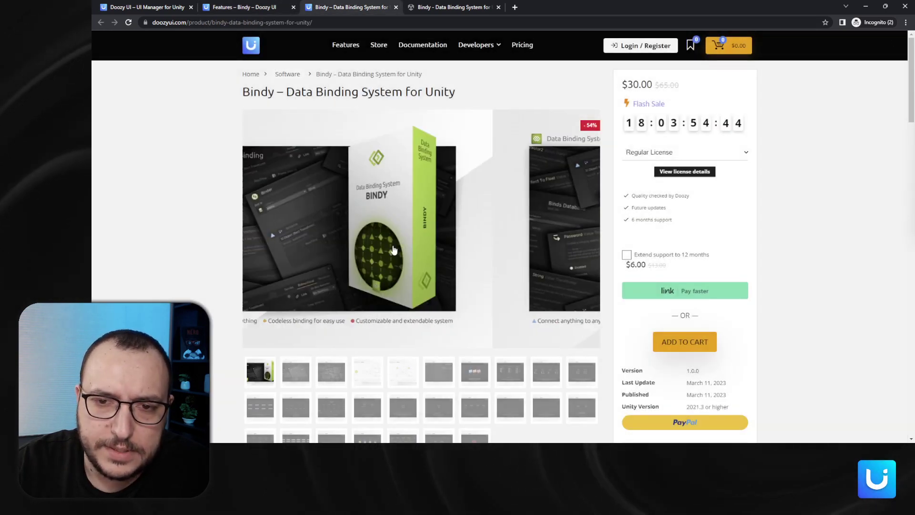
{"action": "left_click", "coordinate": [395, 242]}
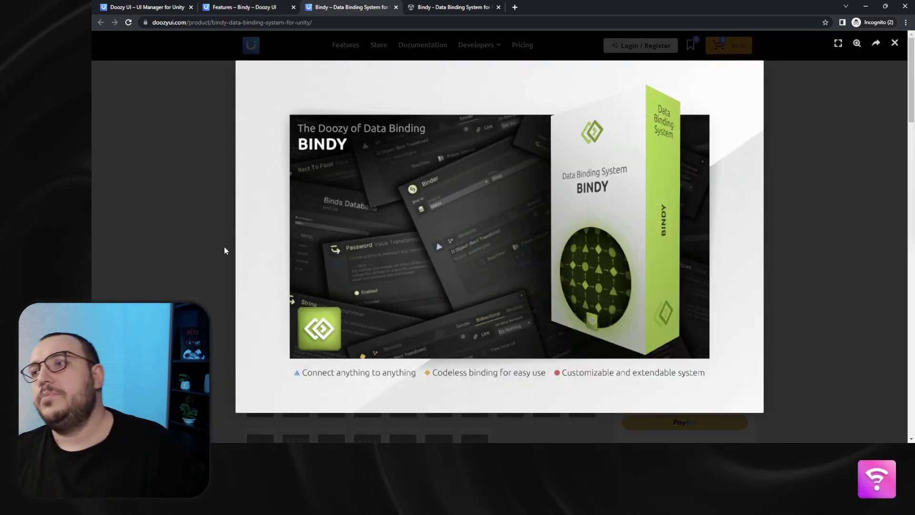